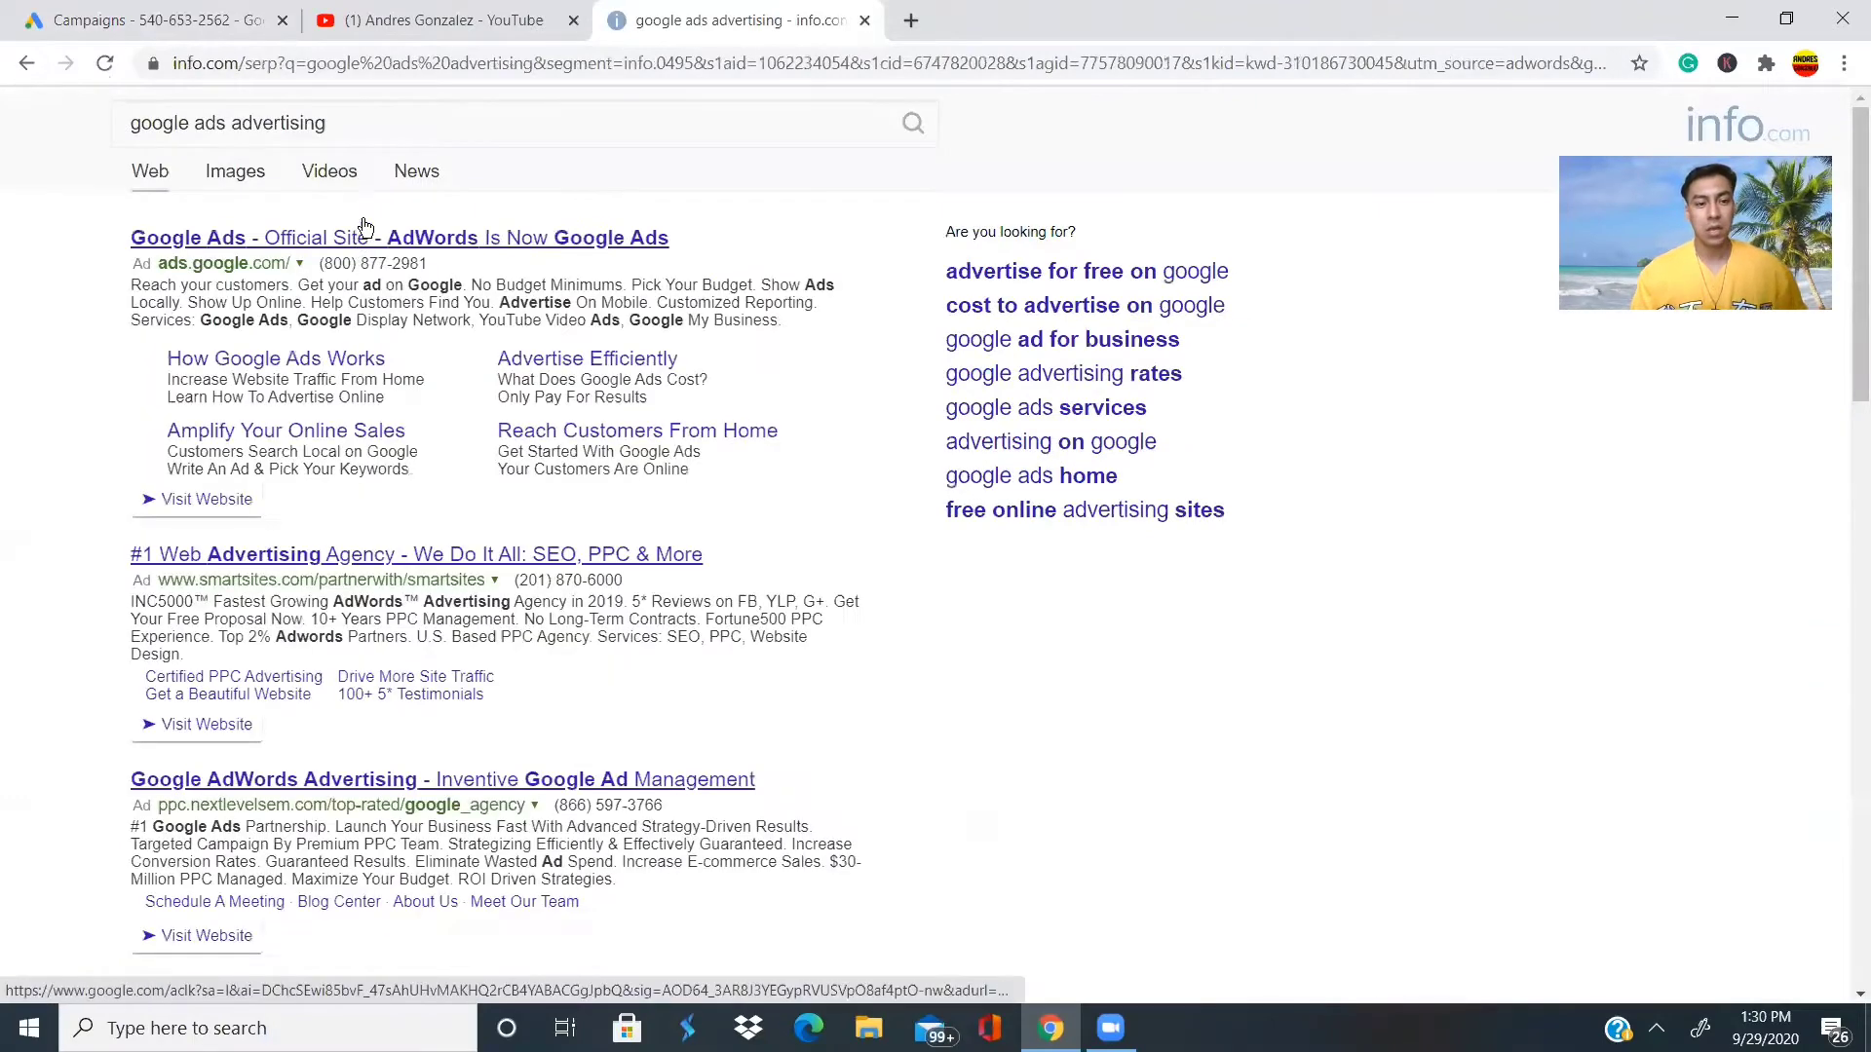
Open an extra blank browser tab and return to the Google Ads campaigns page.
click(146, 20)
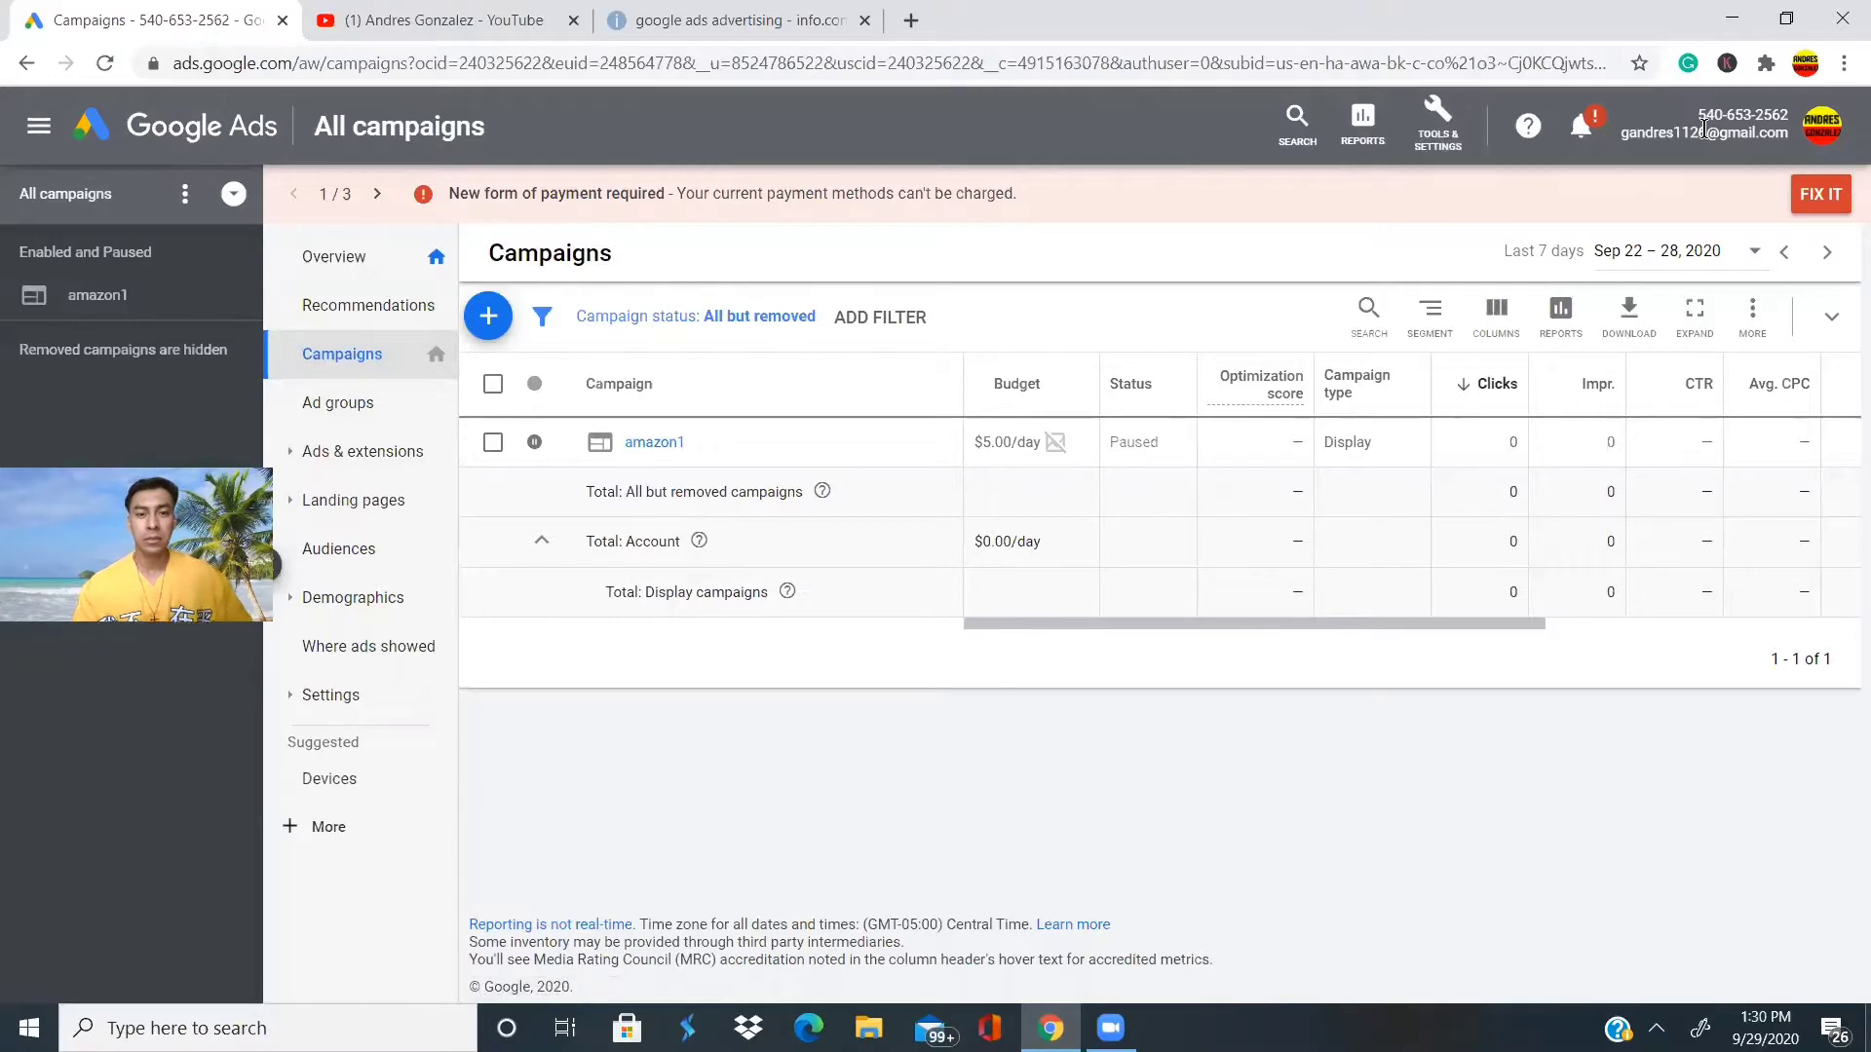
click(910, 20)
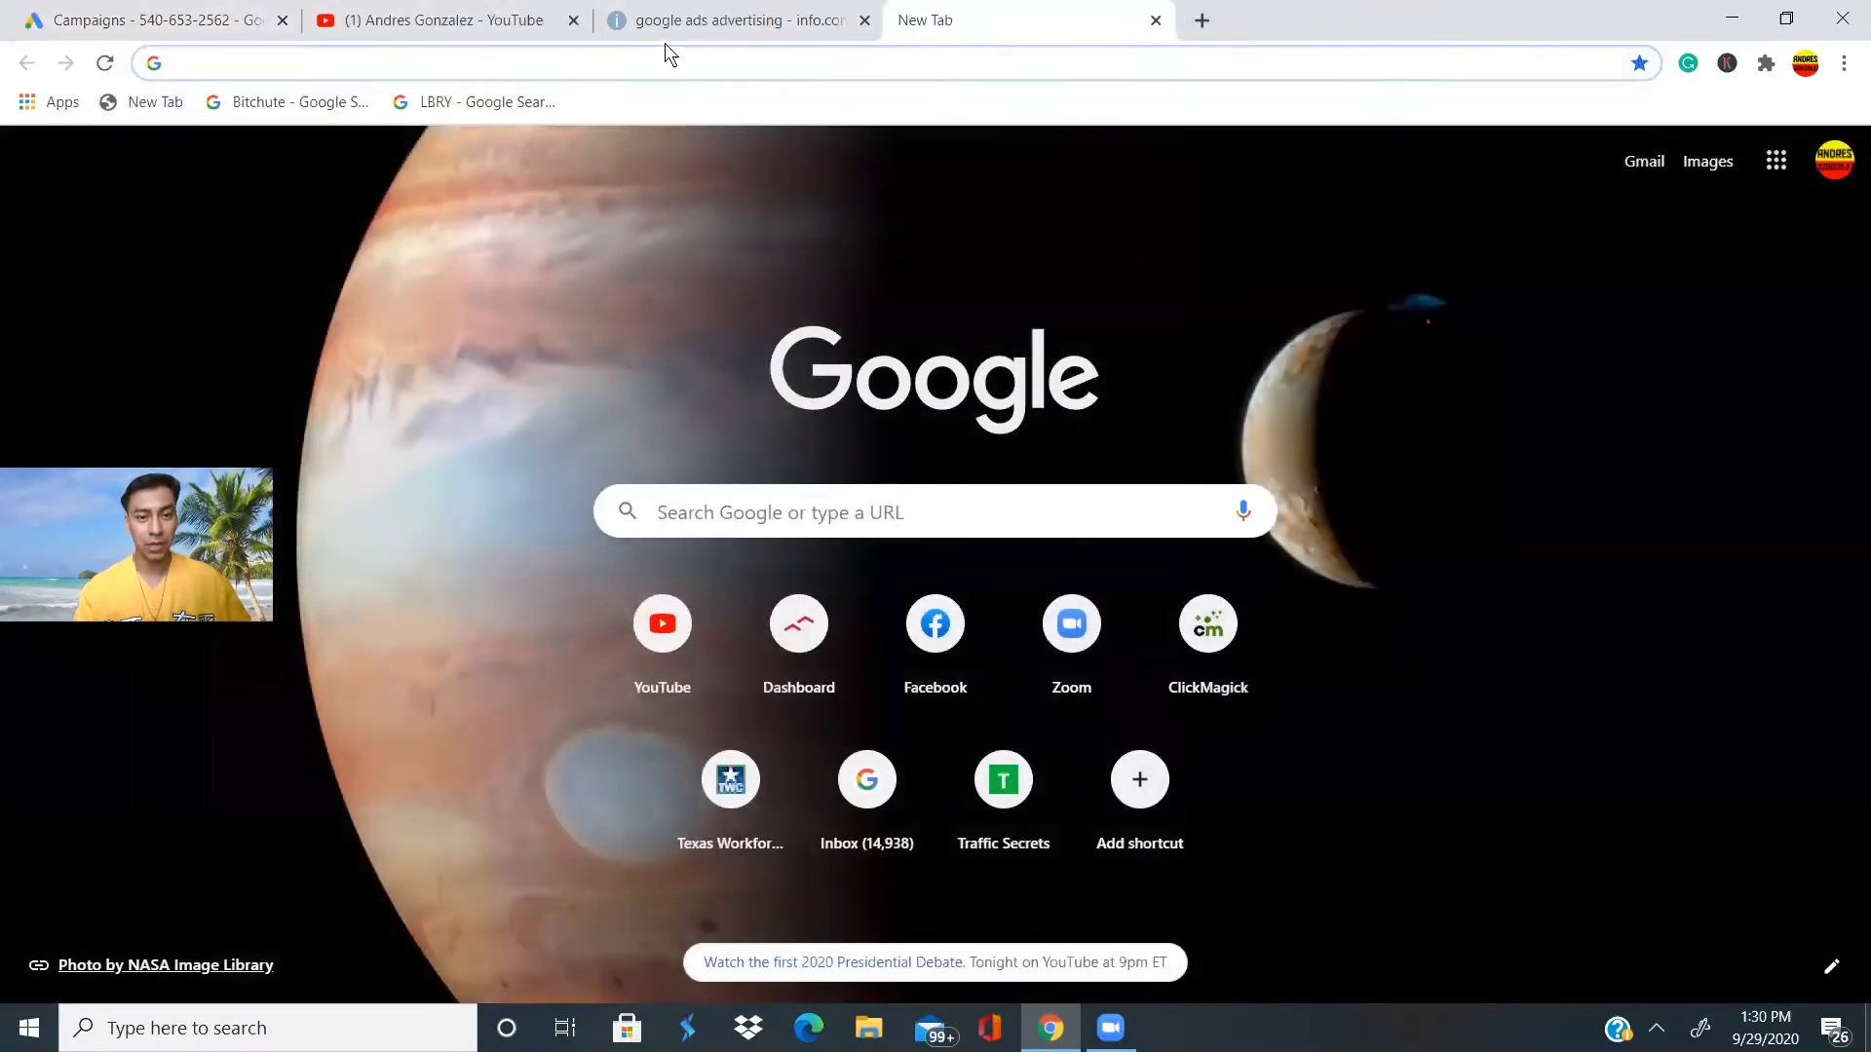
click(672, 23)
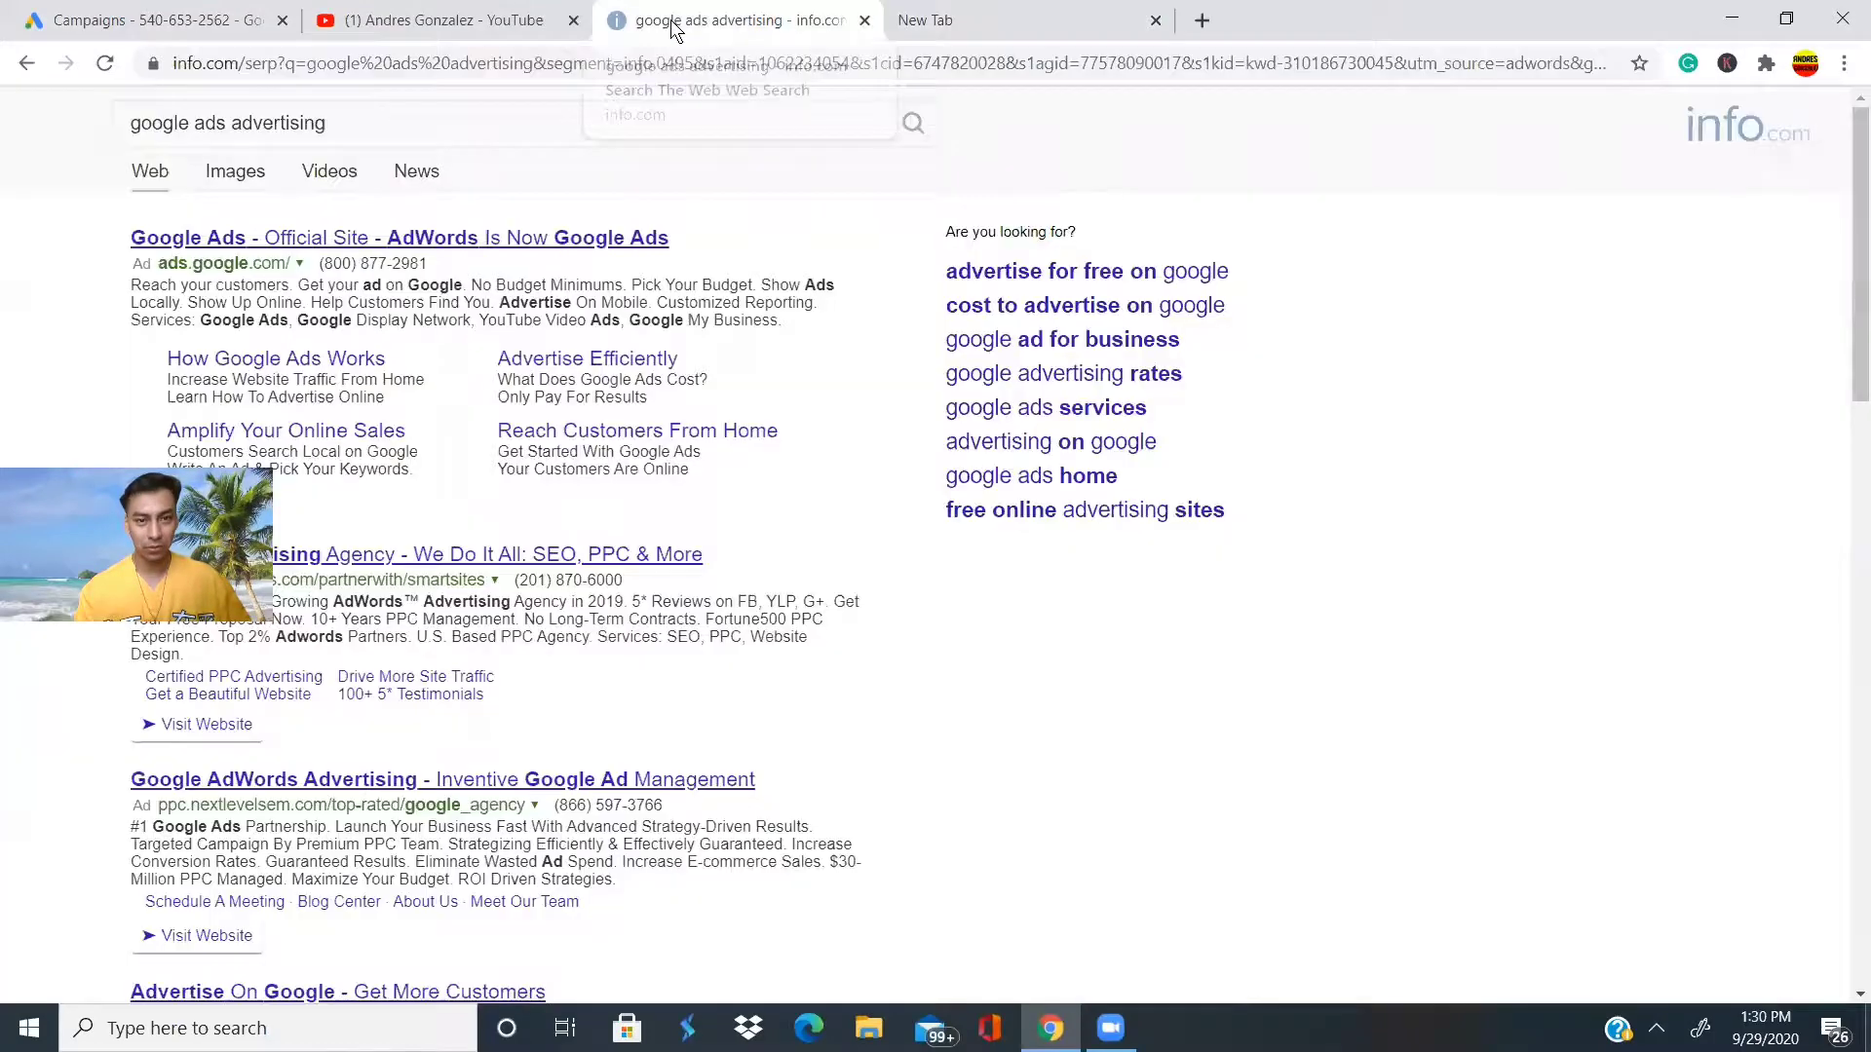
click(387, 26)
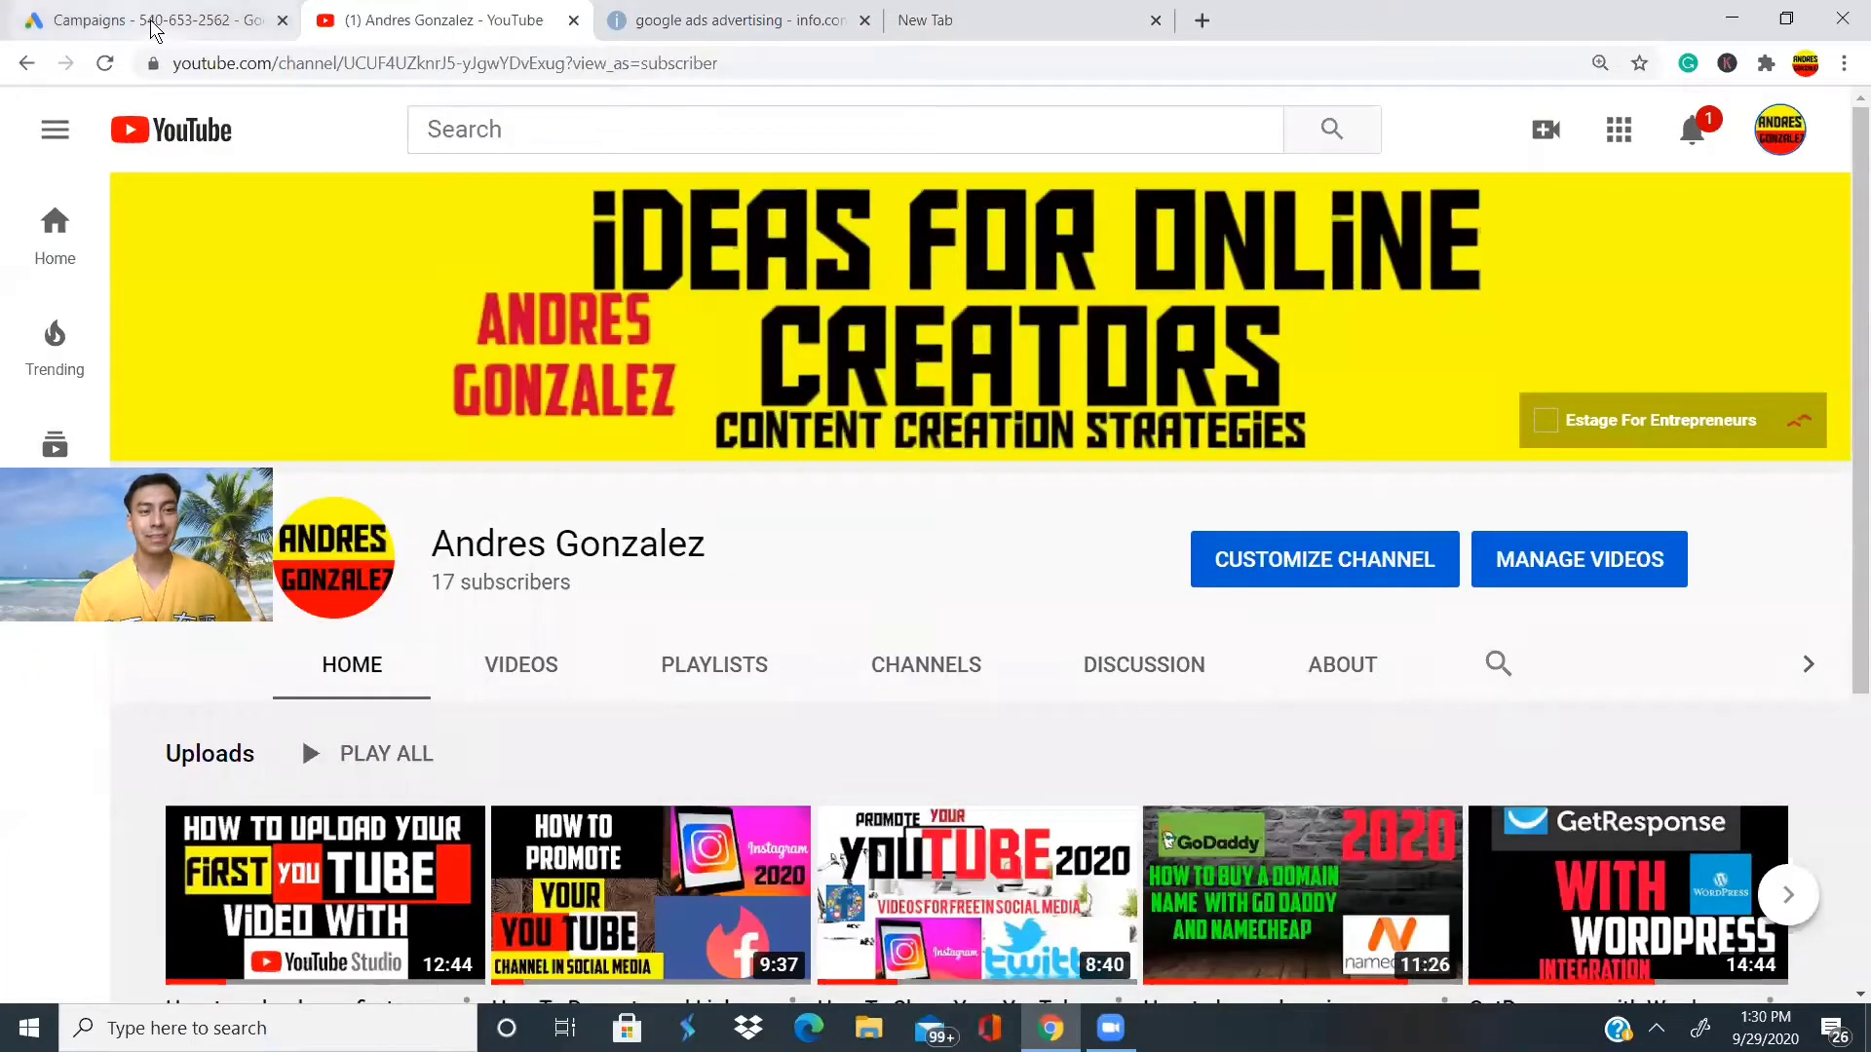
click(153, 23)
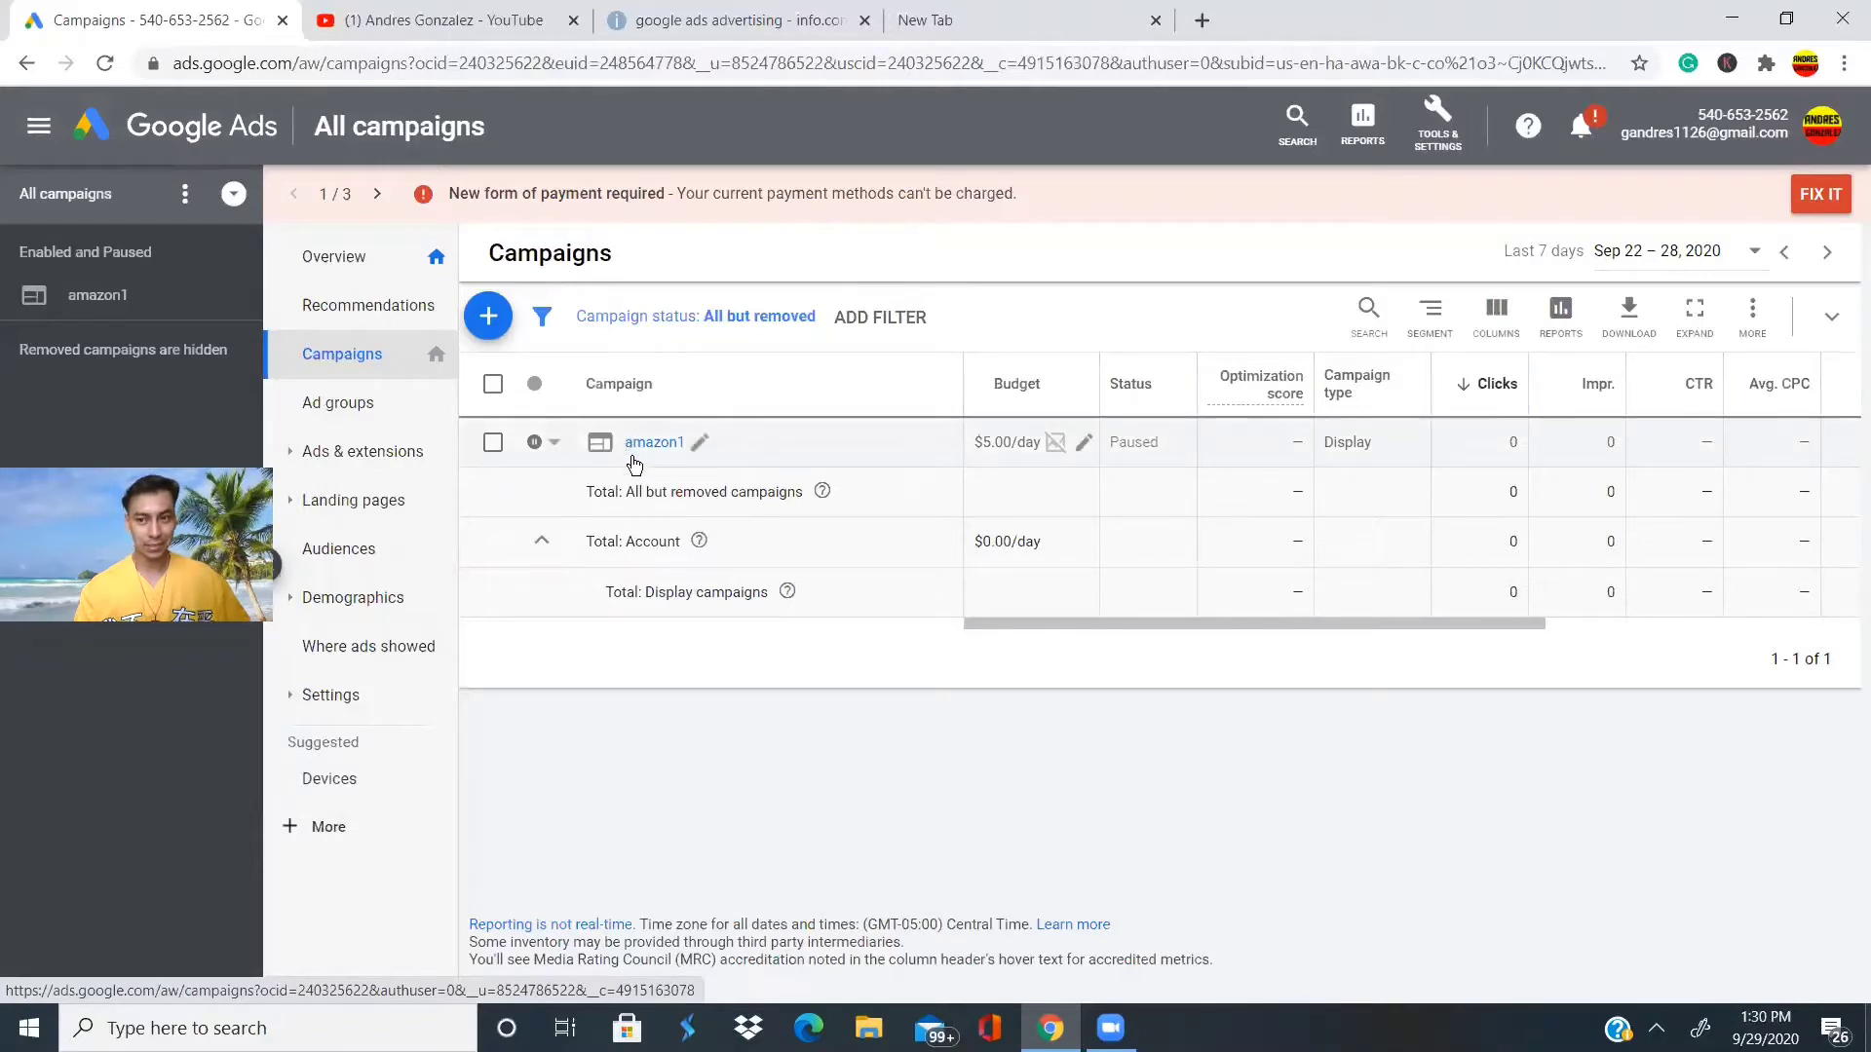
Start creating a new campaign from the campaigns list.
click(334, 366)
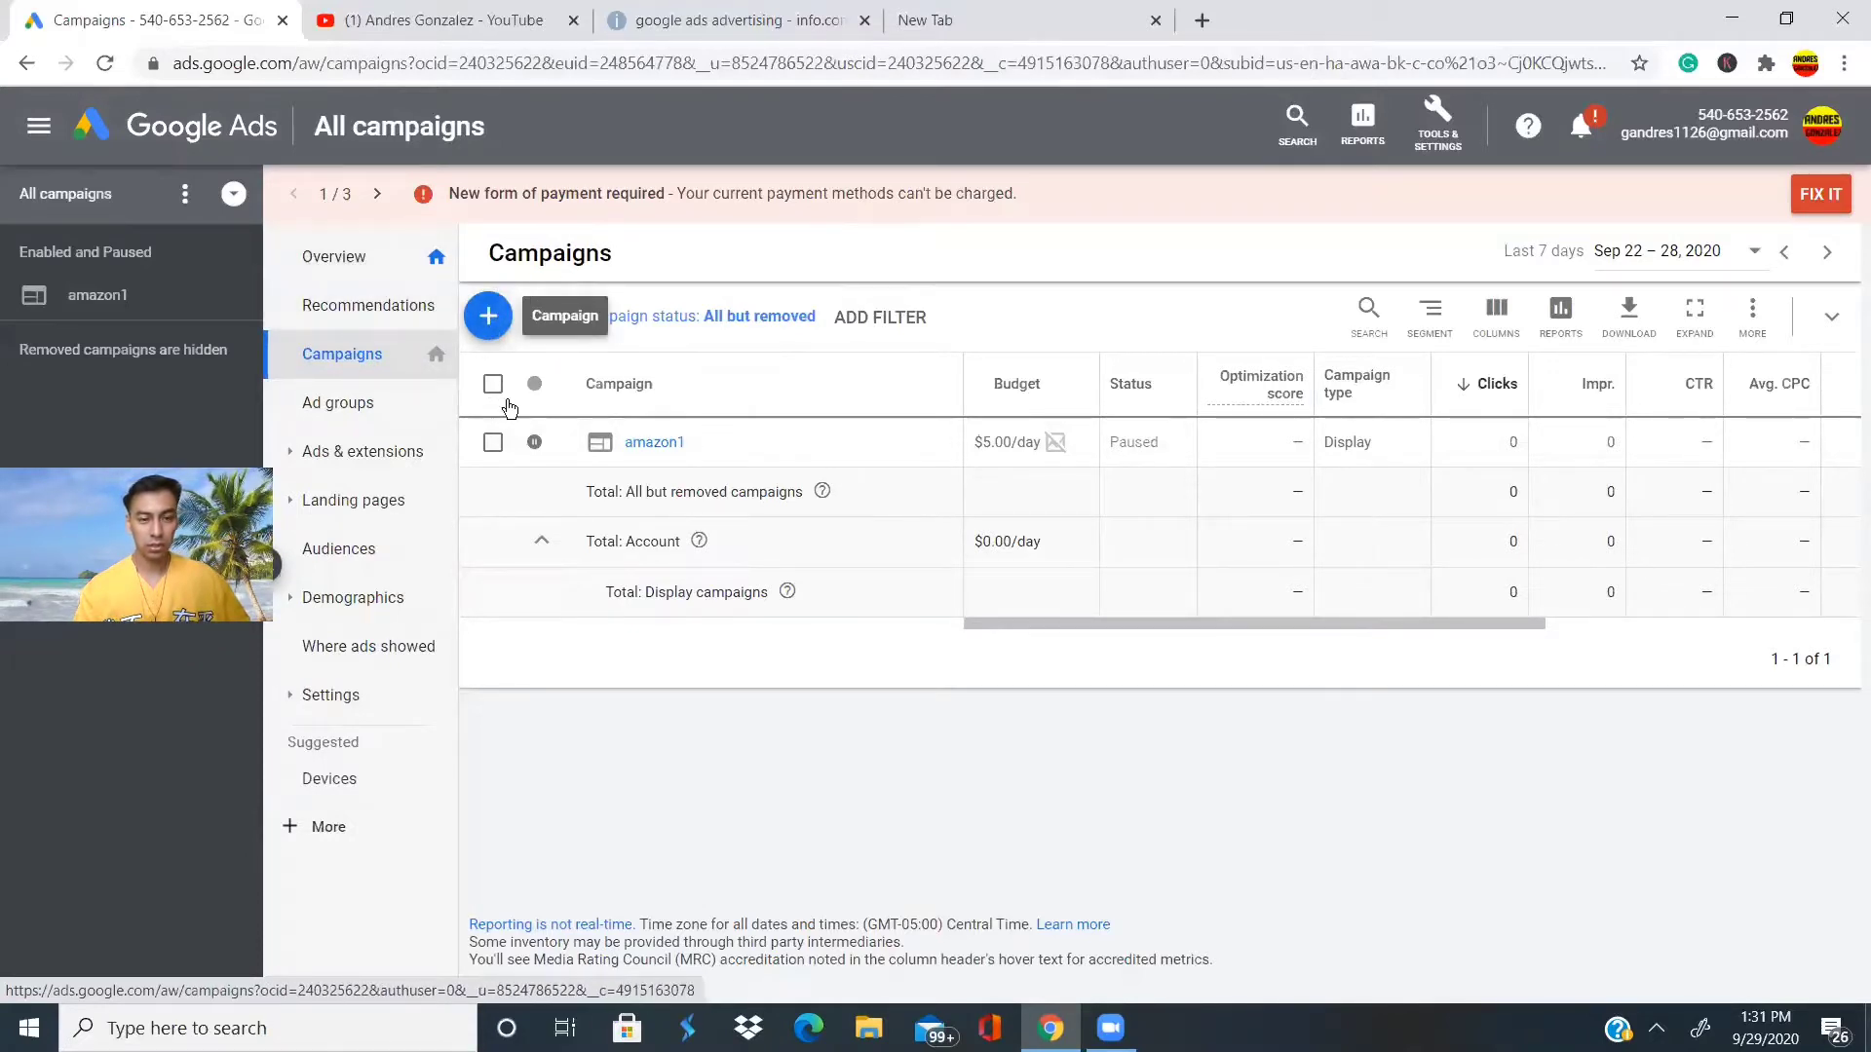
click(488, 320)
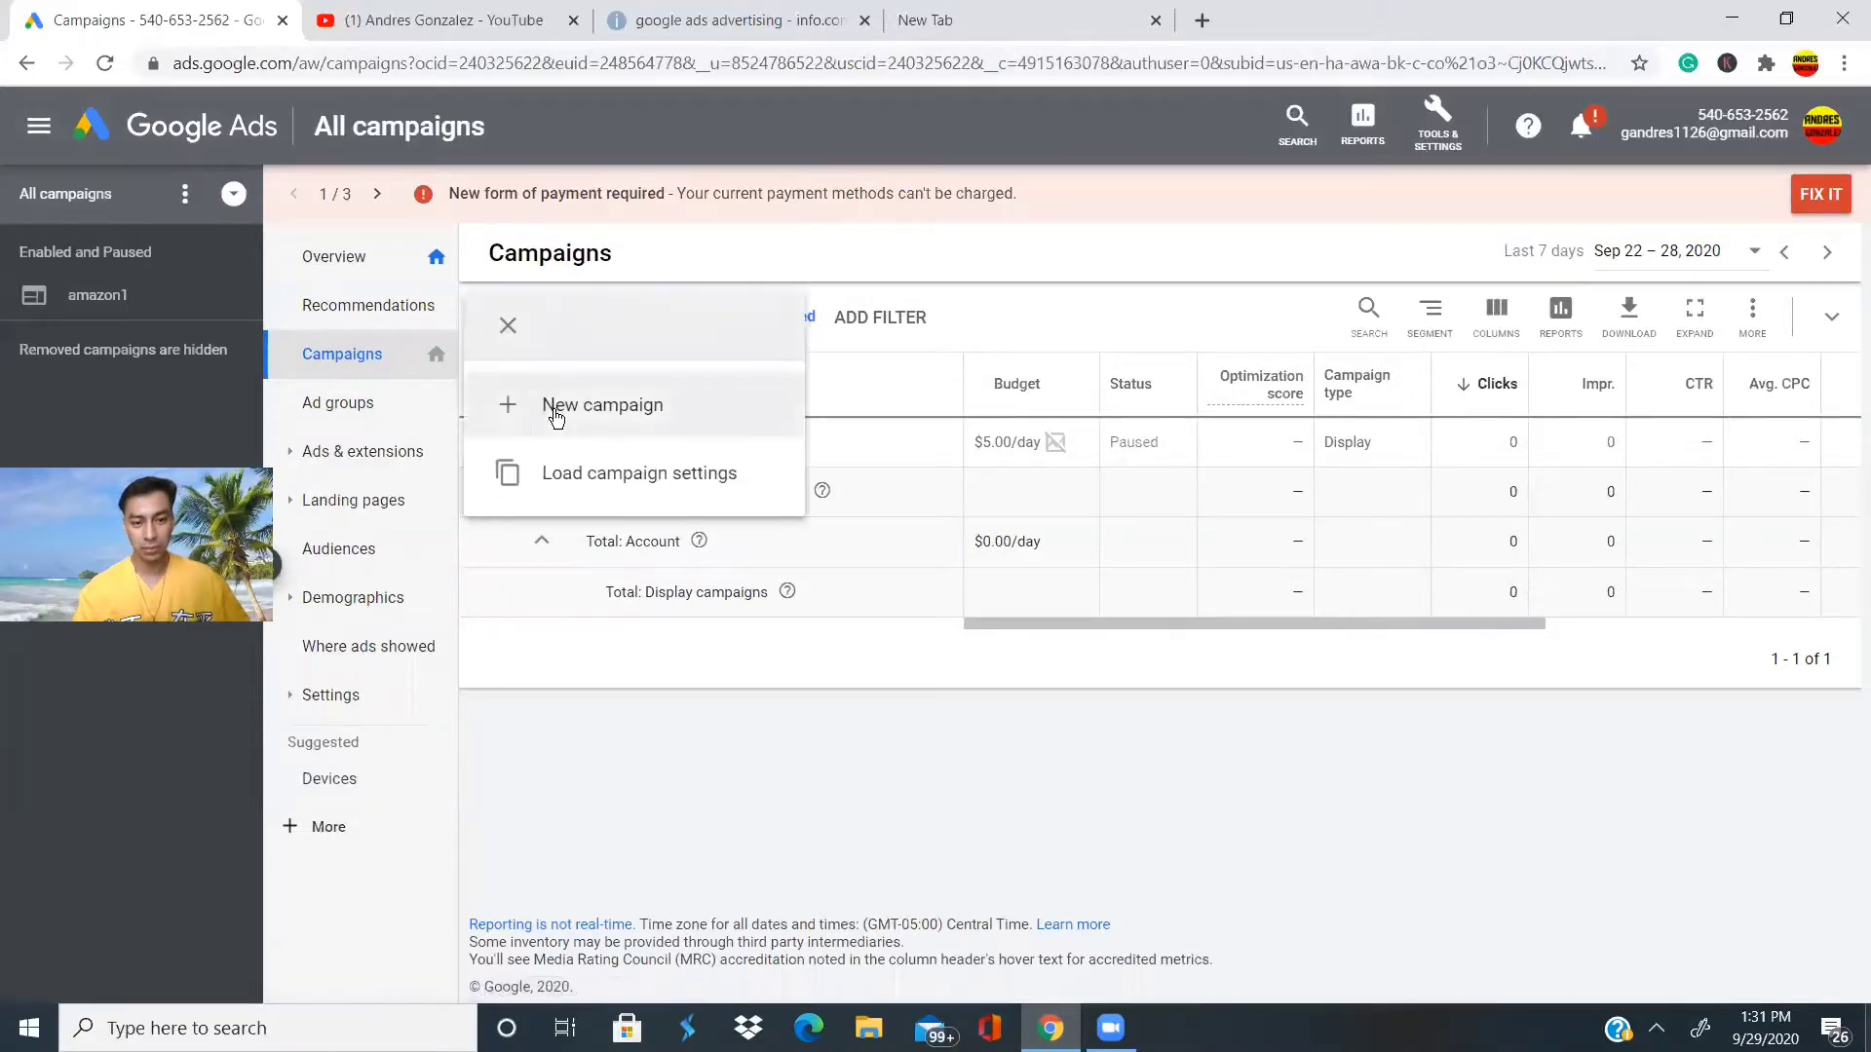
click(559, 417)
Review the available campaign goals and campaign types, and choose Leads as the goal.
scroll(974, 585, down, 3)
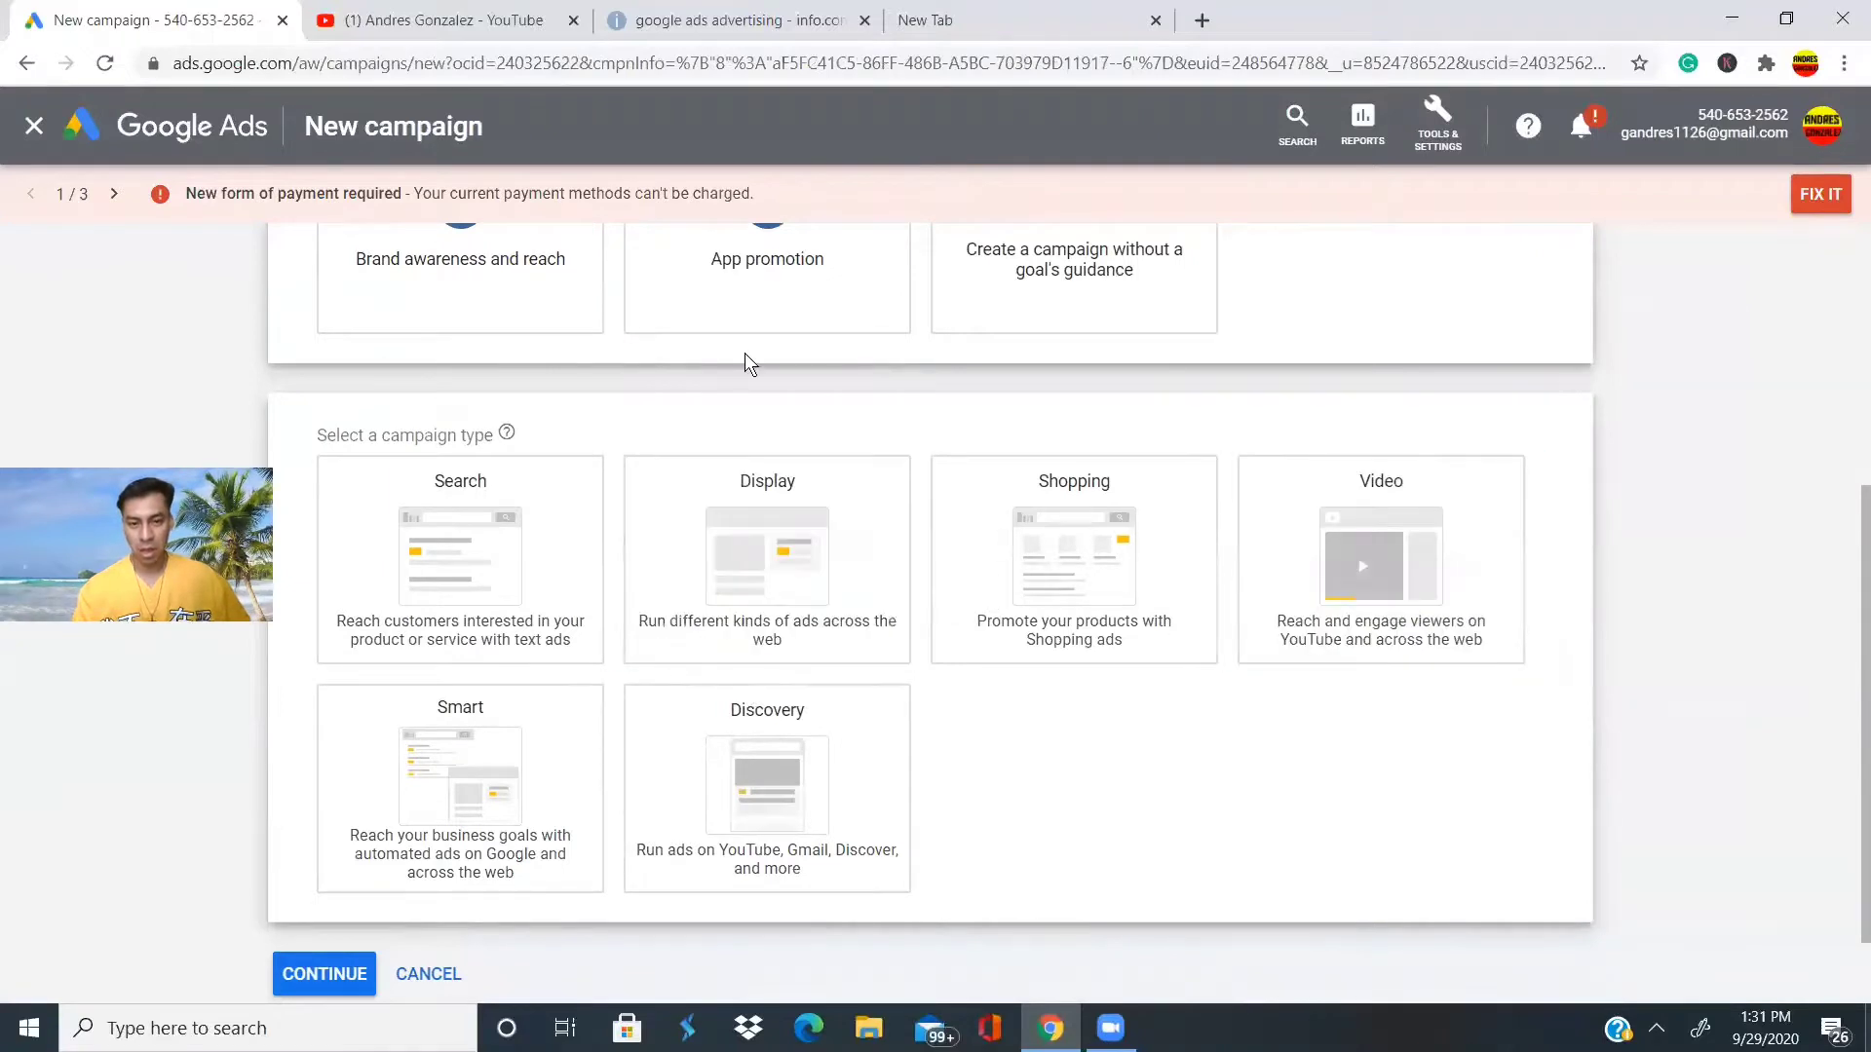
scroll(750, 364, up, 4)
scroll(747, 362, down, 1)
scroll(748, 362, up, 2)
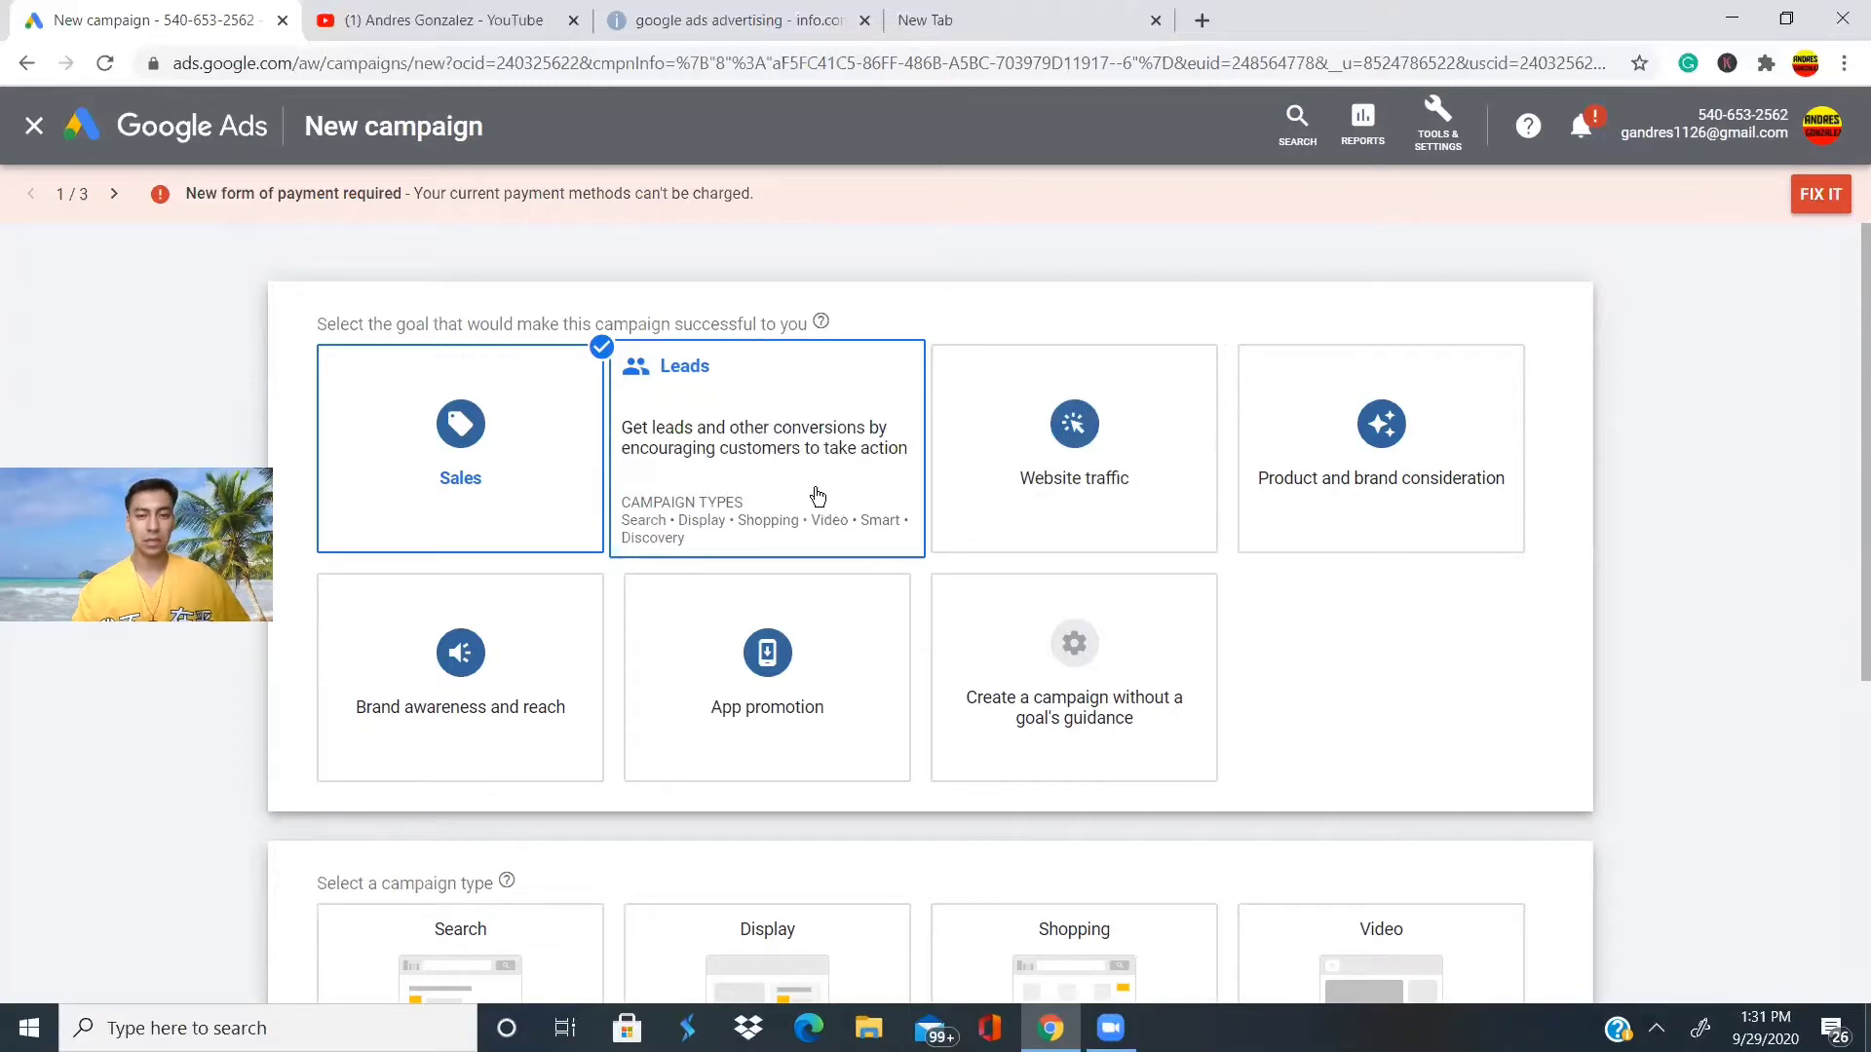
scroll(817, 492, down, 3)
scroll(817, 483, up, 3)
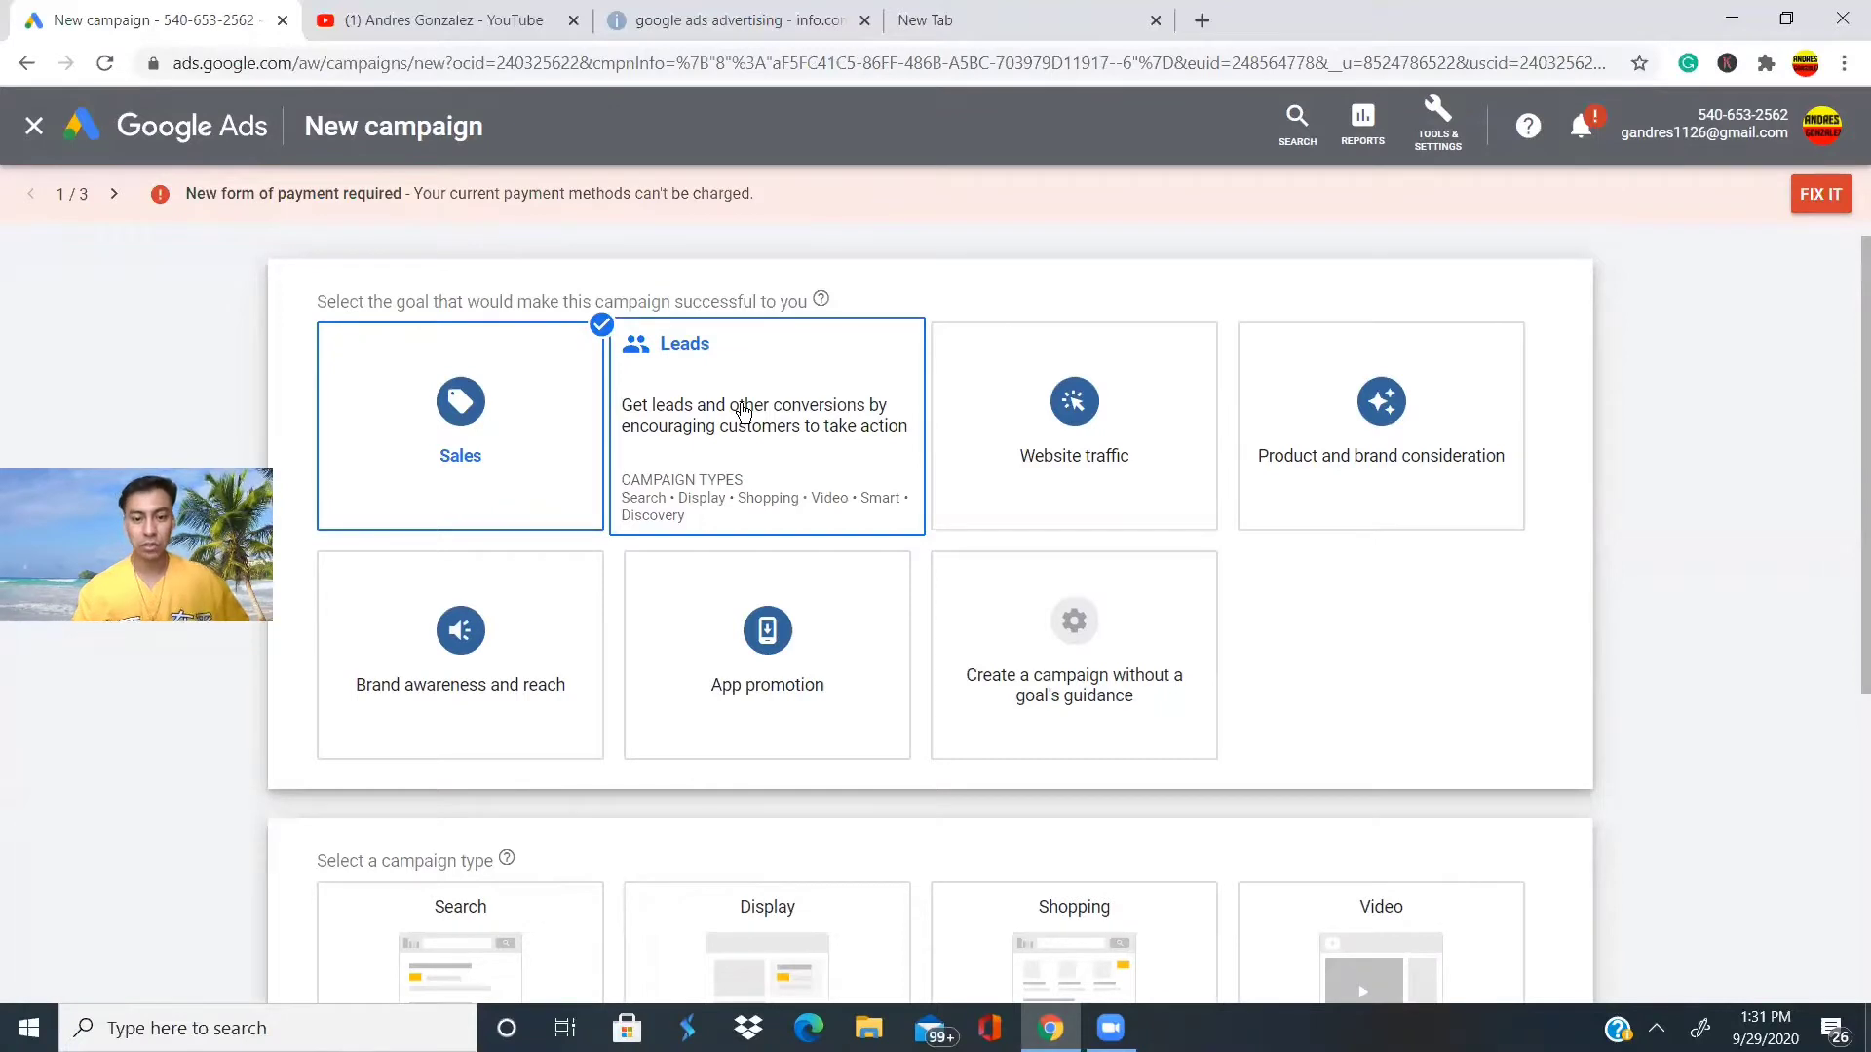
scroll(742, 409, down, 4)
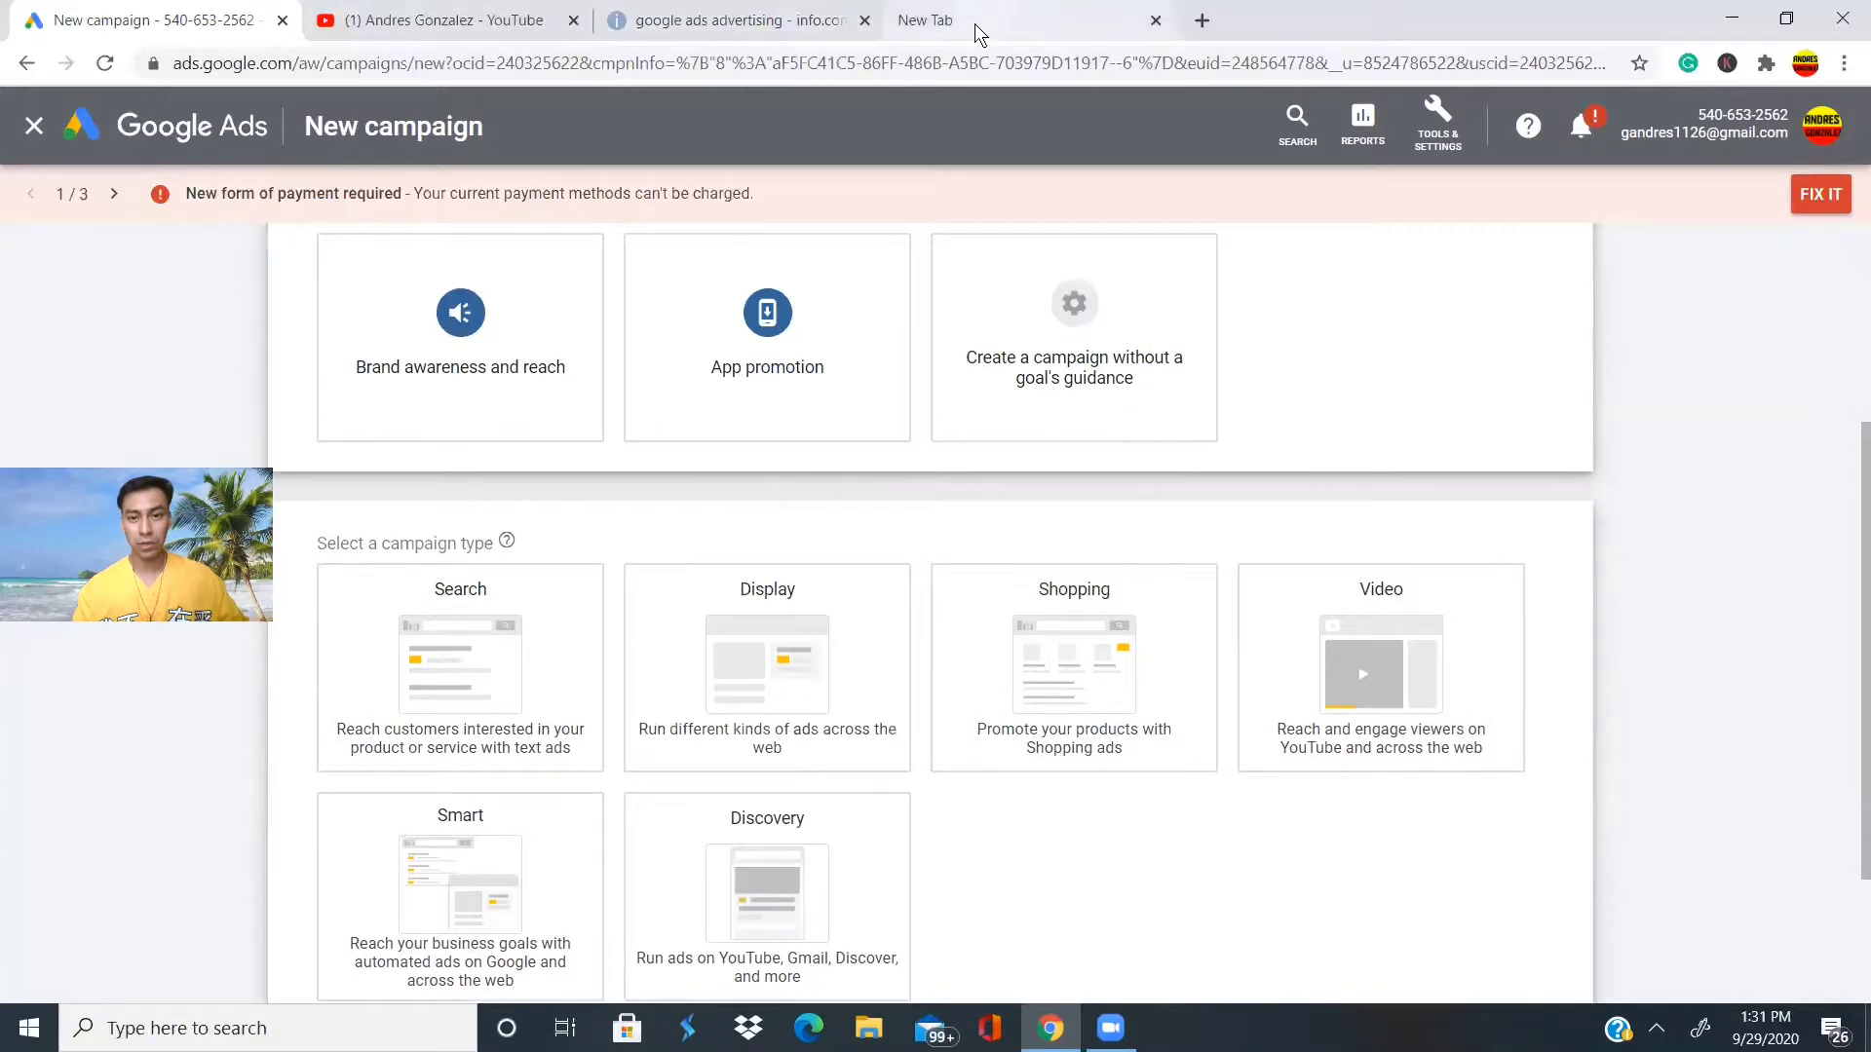
Search Google for "shoes for crews" in the blank browser tab to view example search ads.
click(974, 23)
click(216, 71)
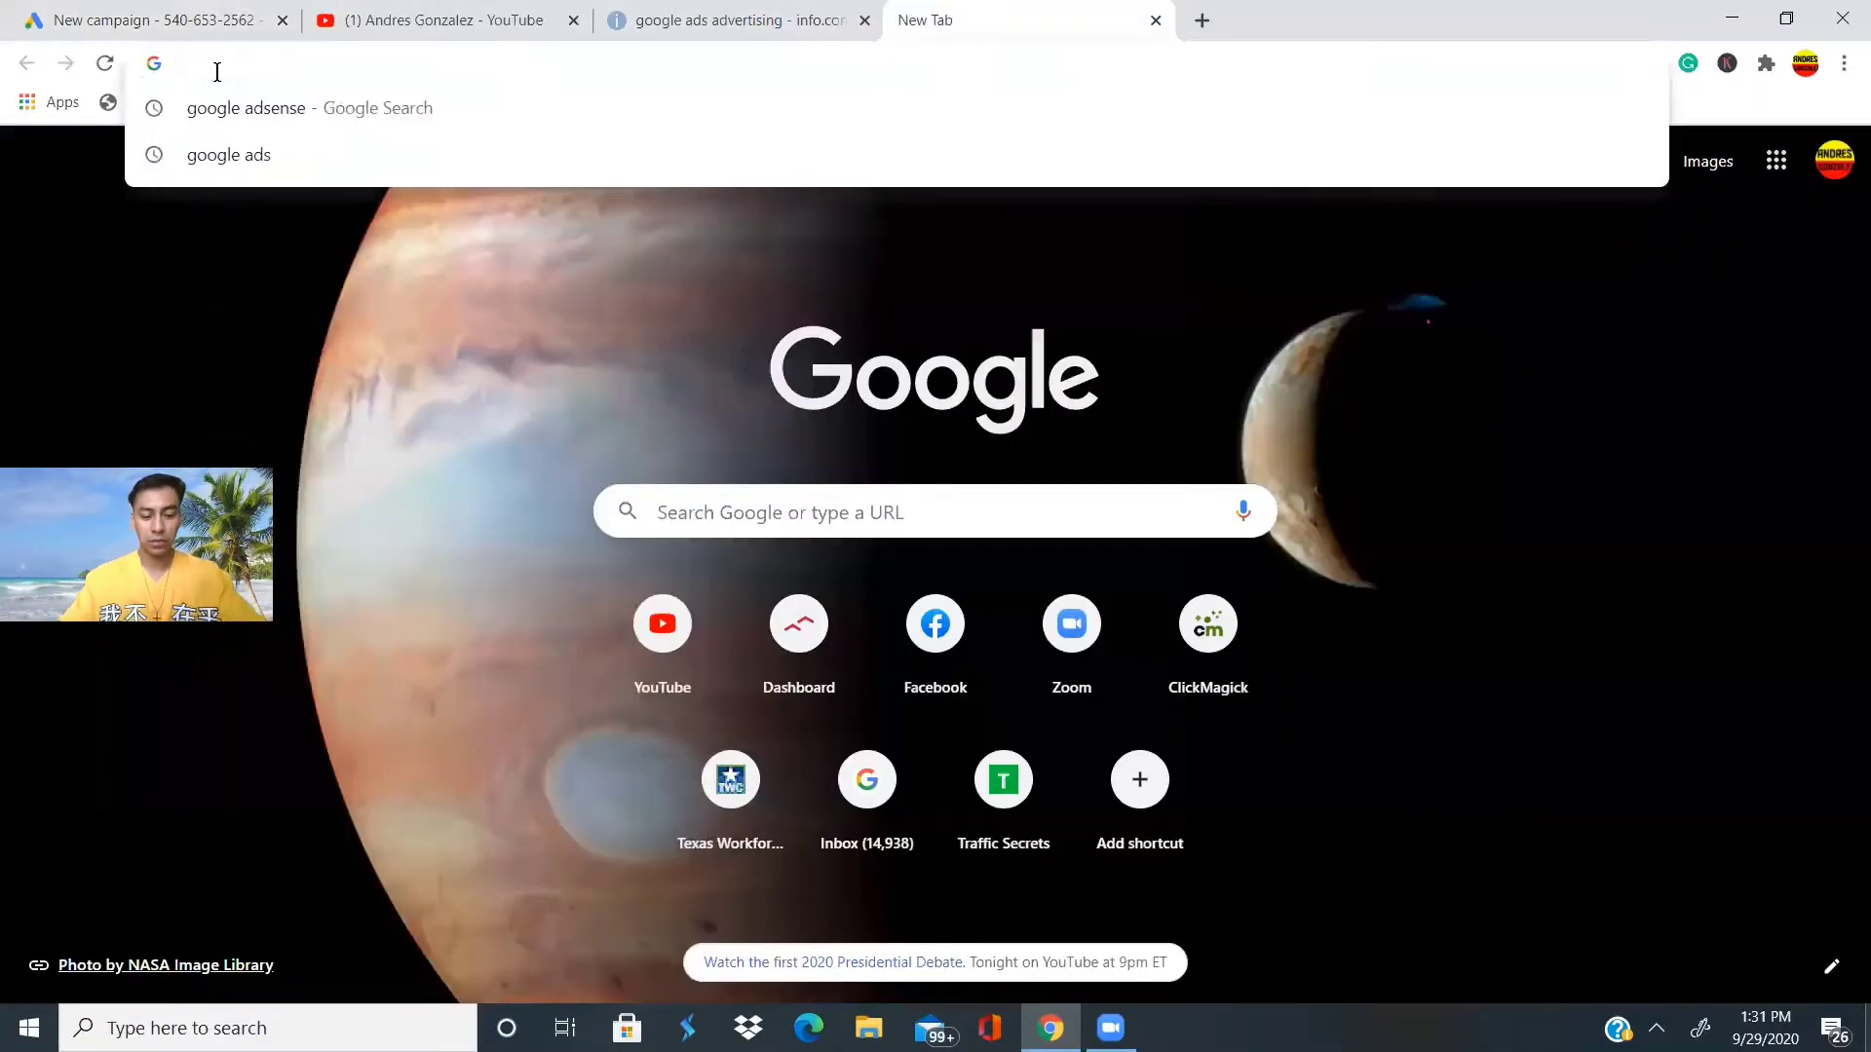
text(shoes)
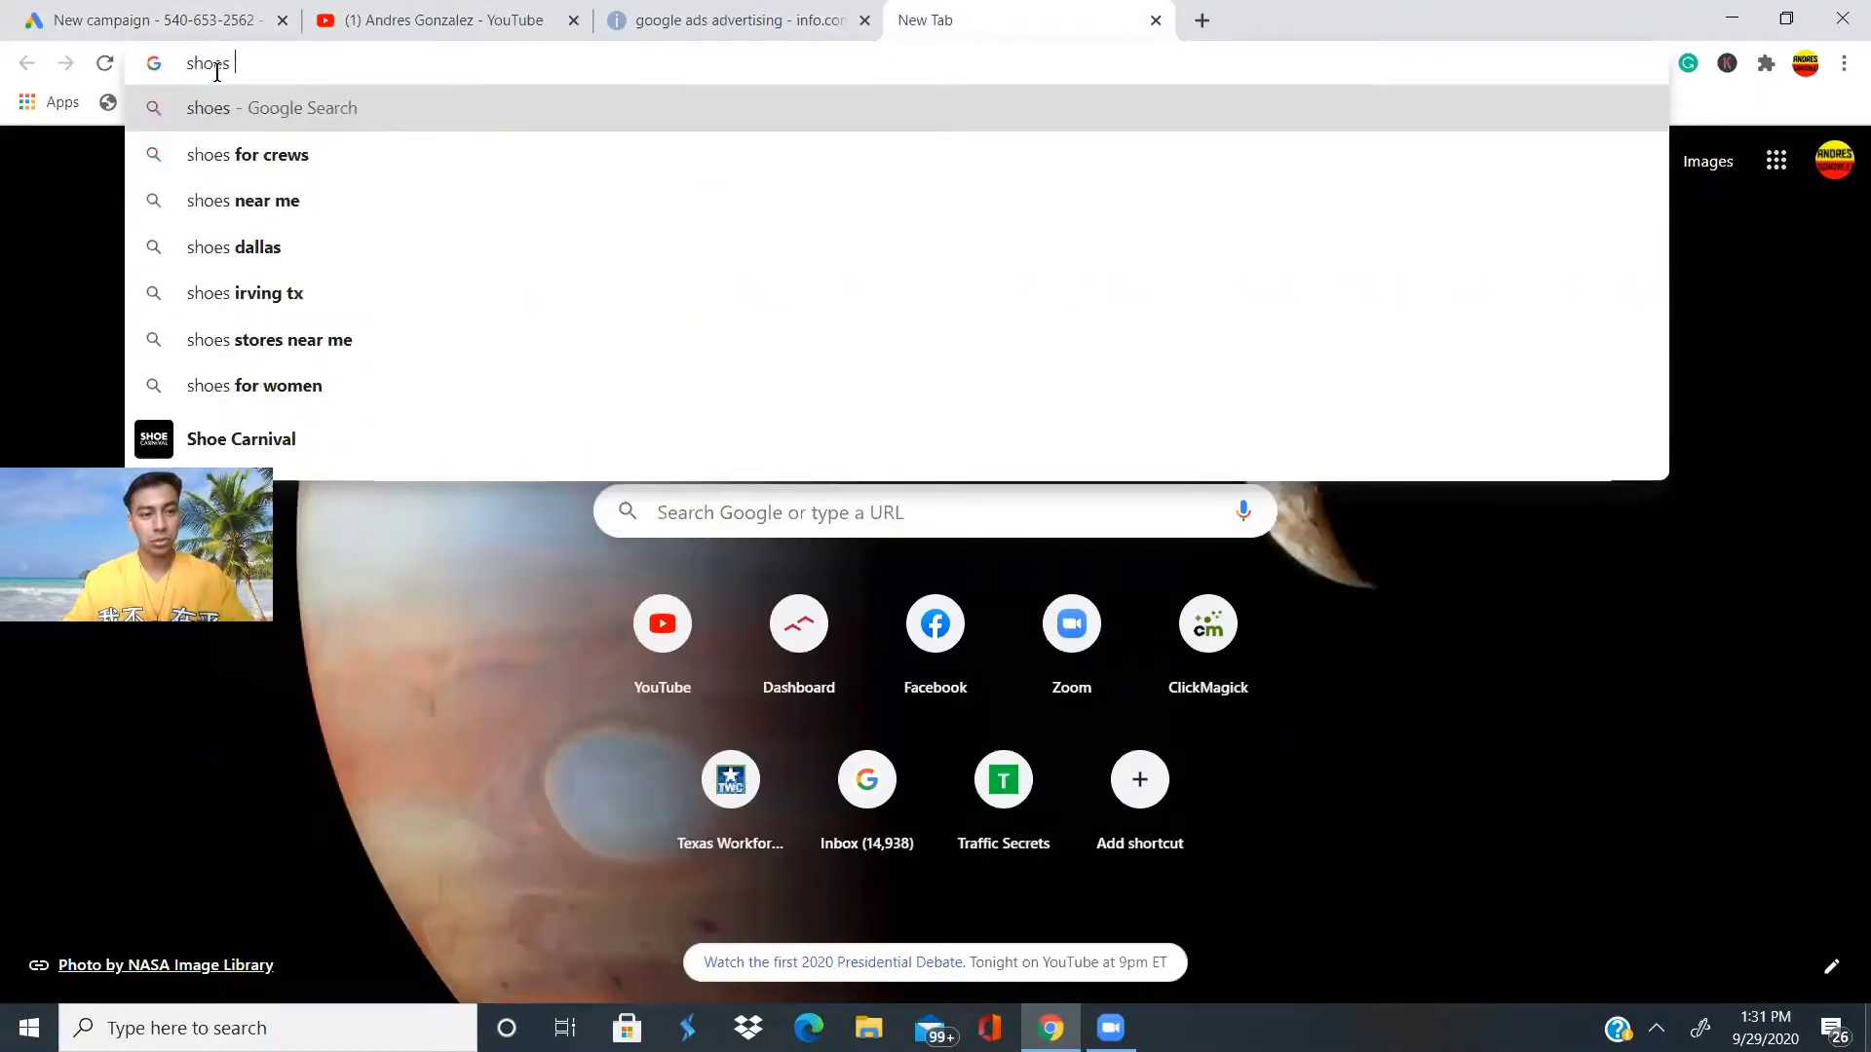
click(251, 152)
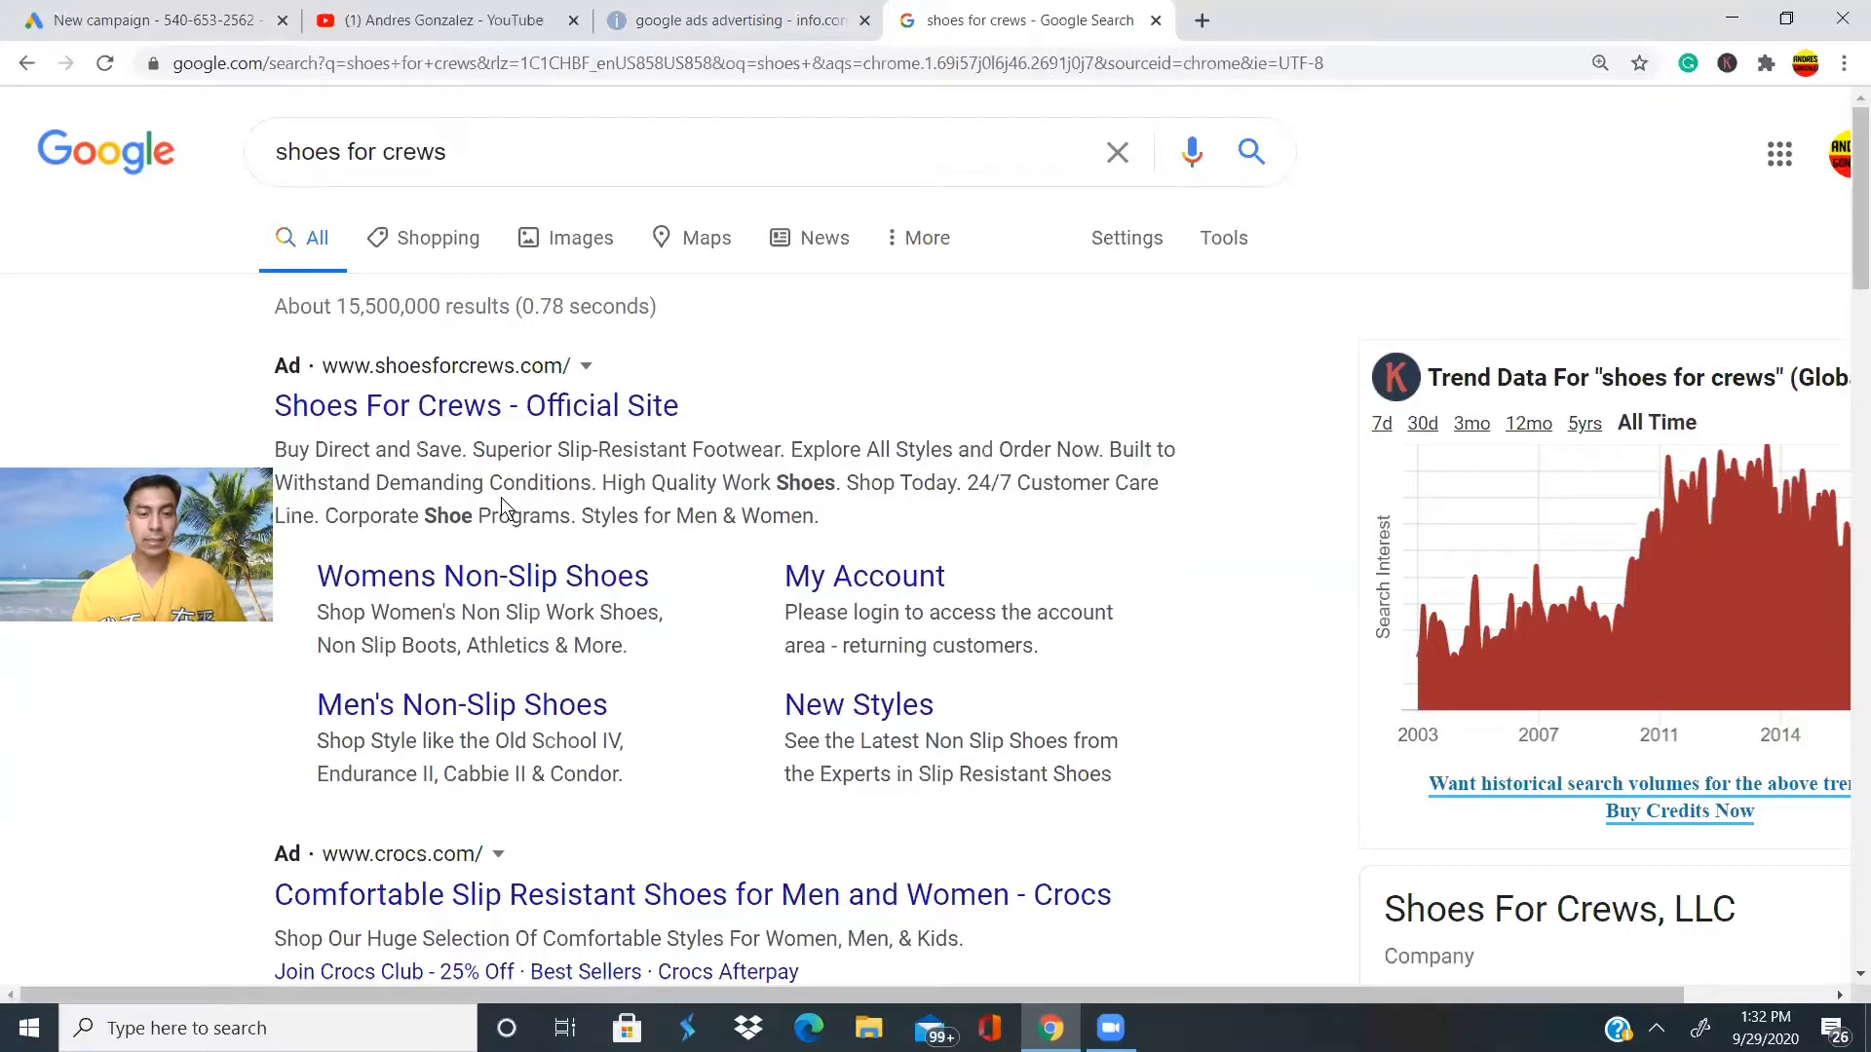
Return to the Google Ads campaign setup and continue with the Display type and the Smart display campaign subtype.
click(665, 20)
click(490, 29)
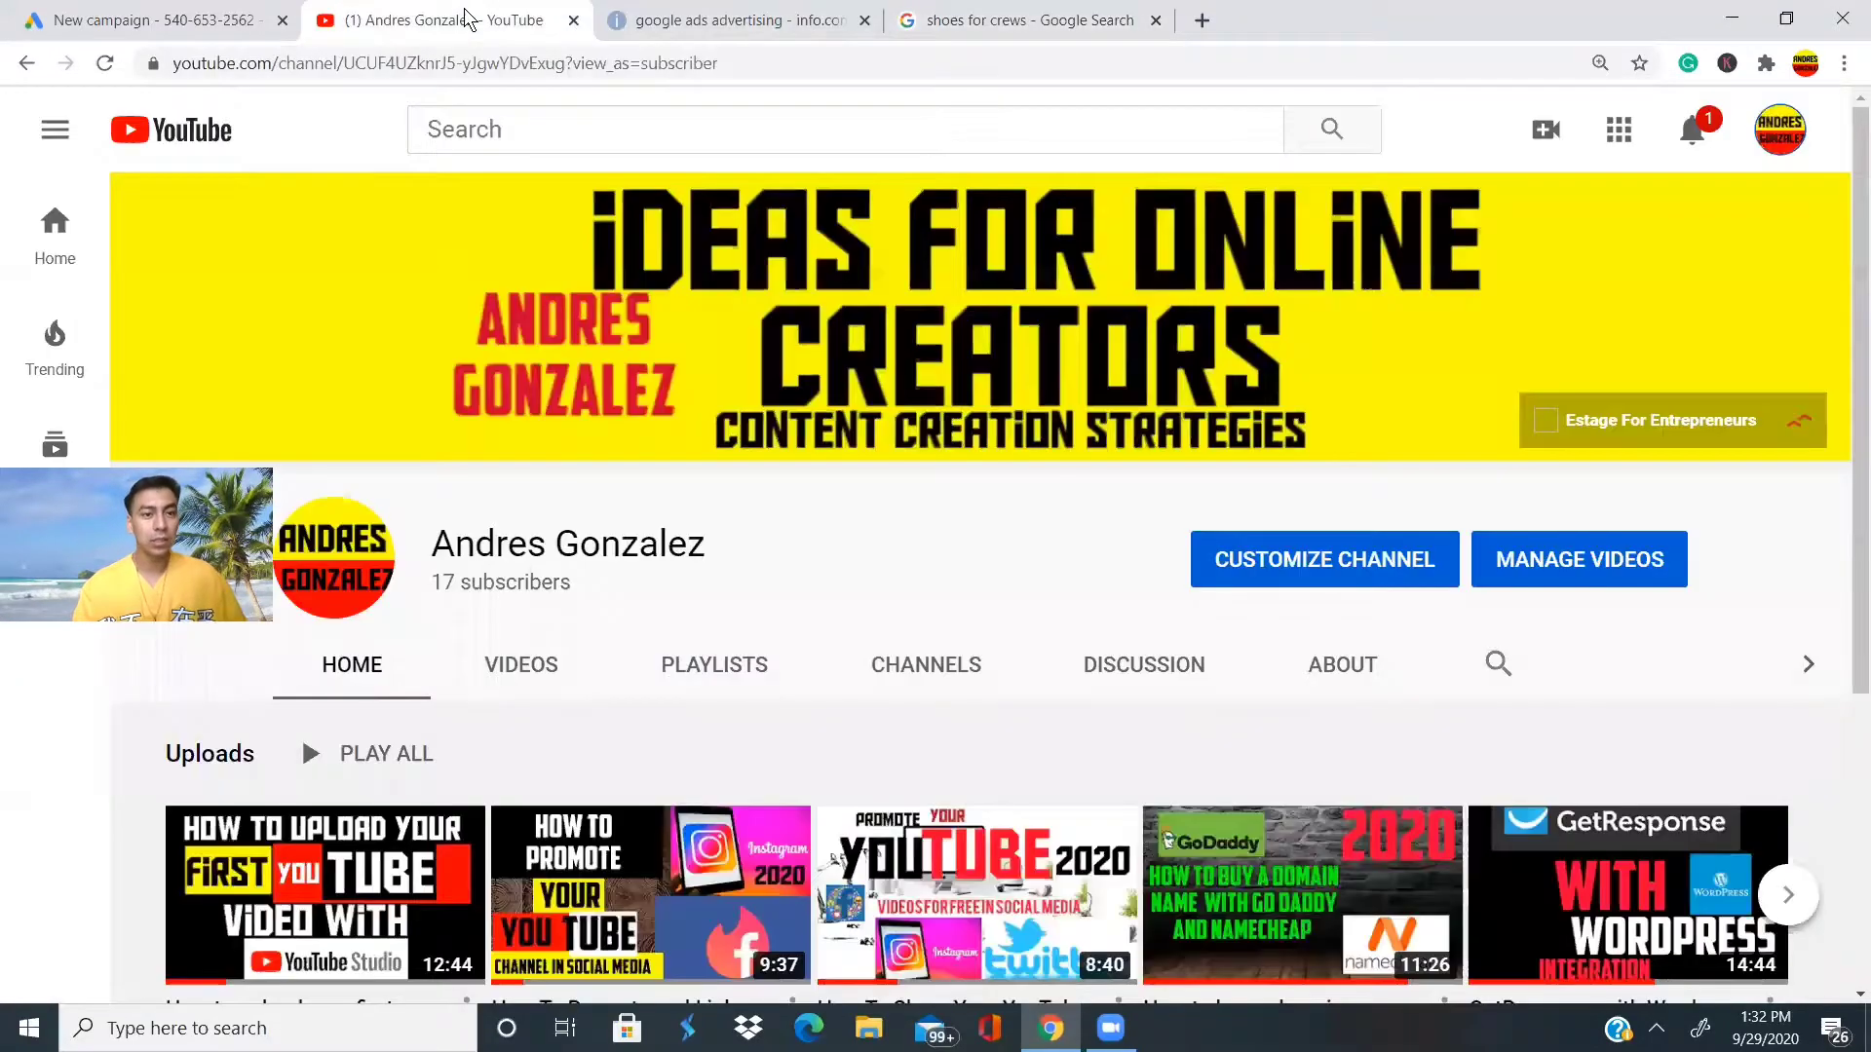
click(171, 24)
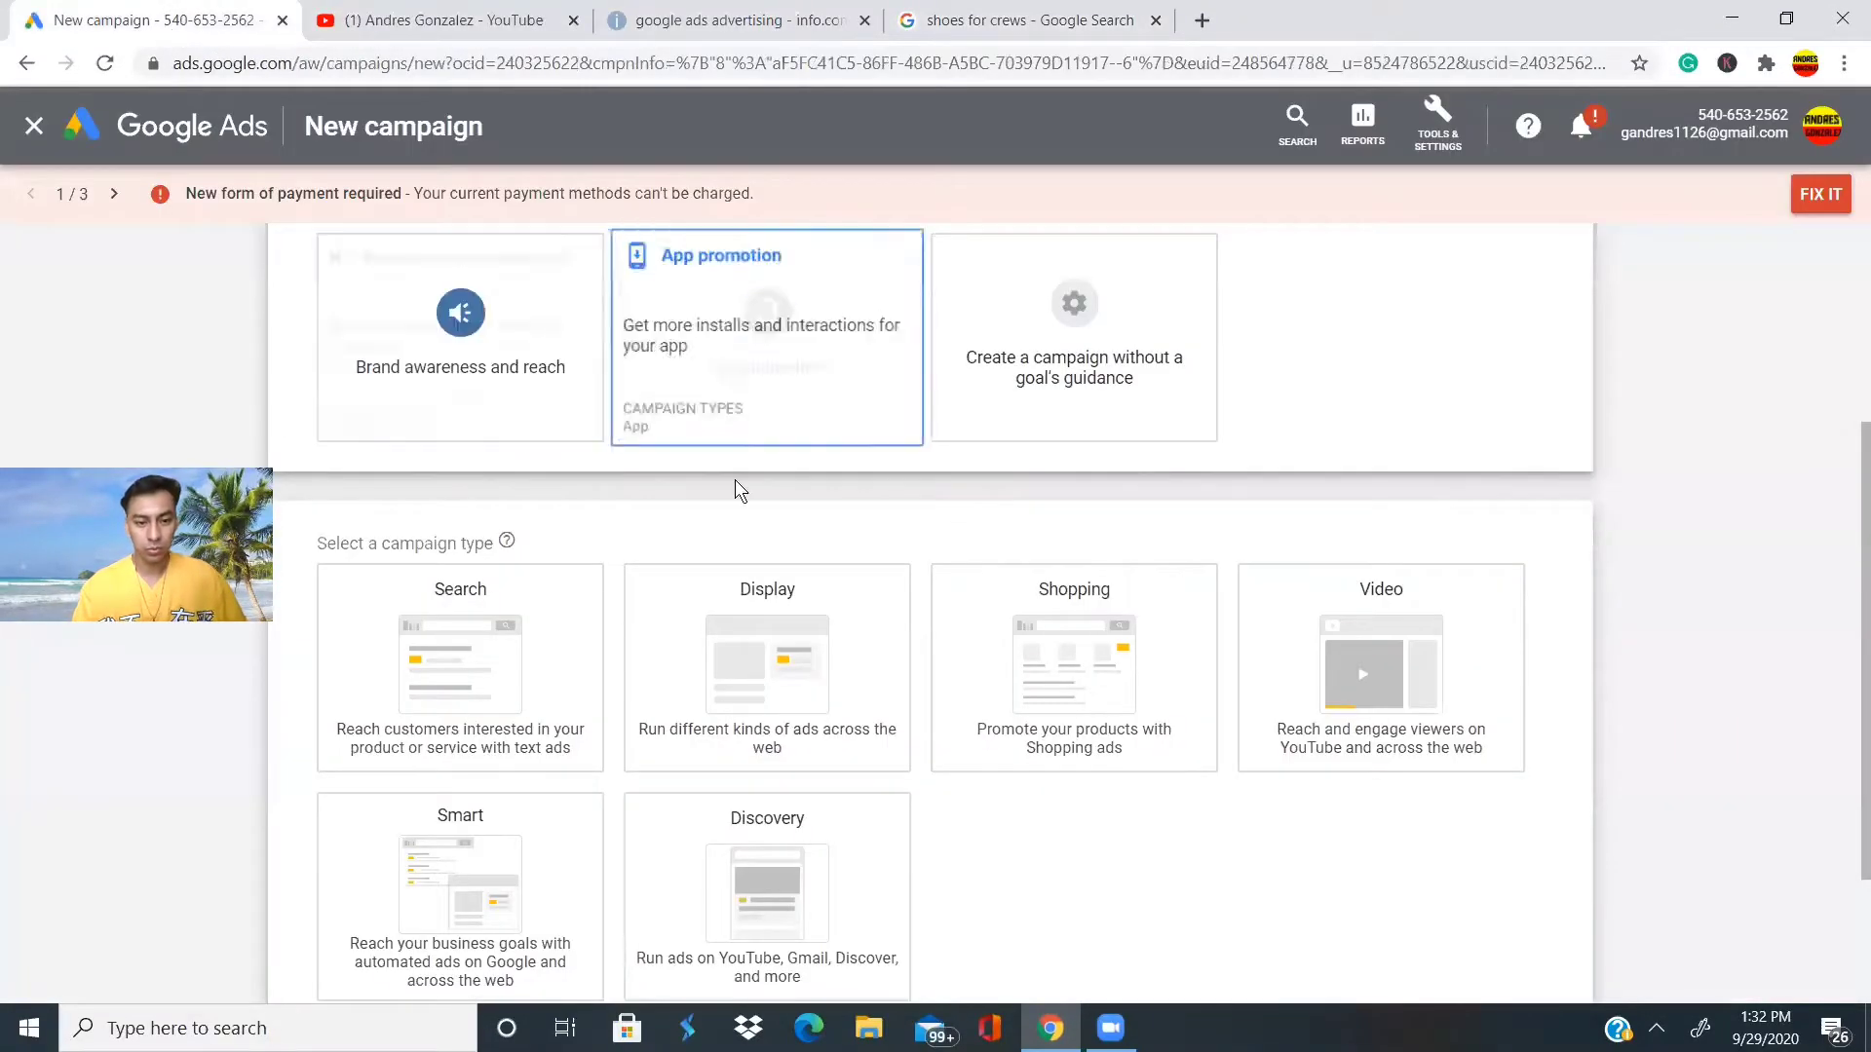
scroll(735, 479, down, 3)
click(737, 477)
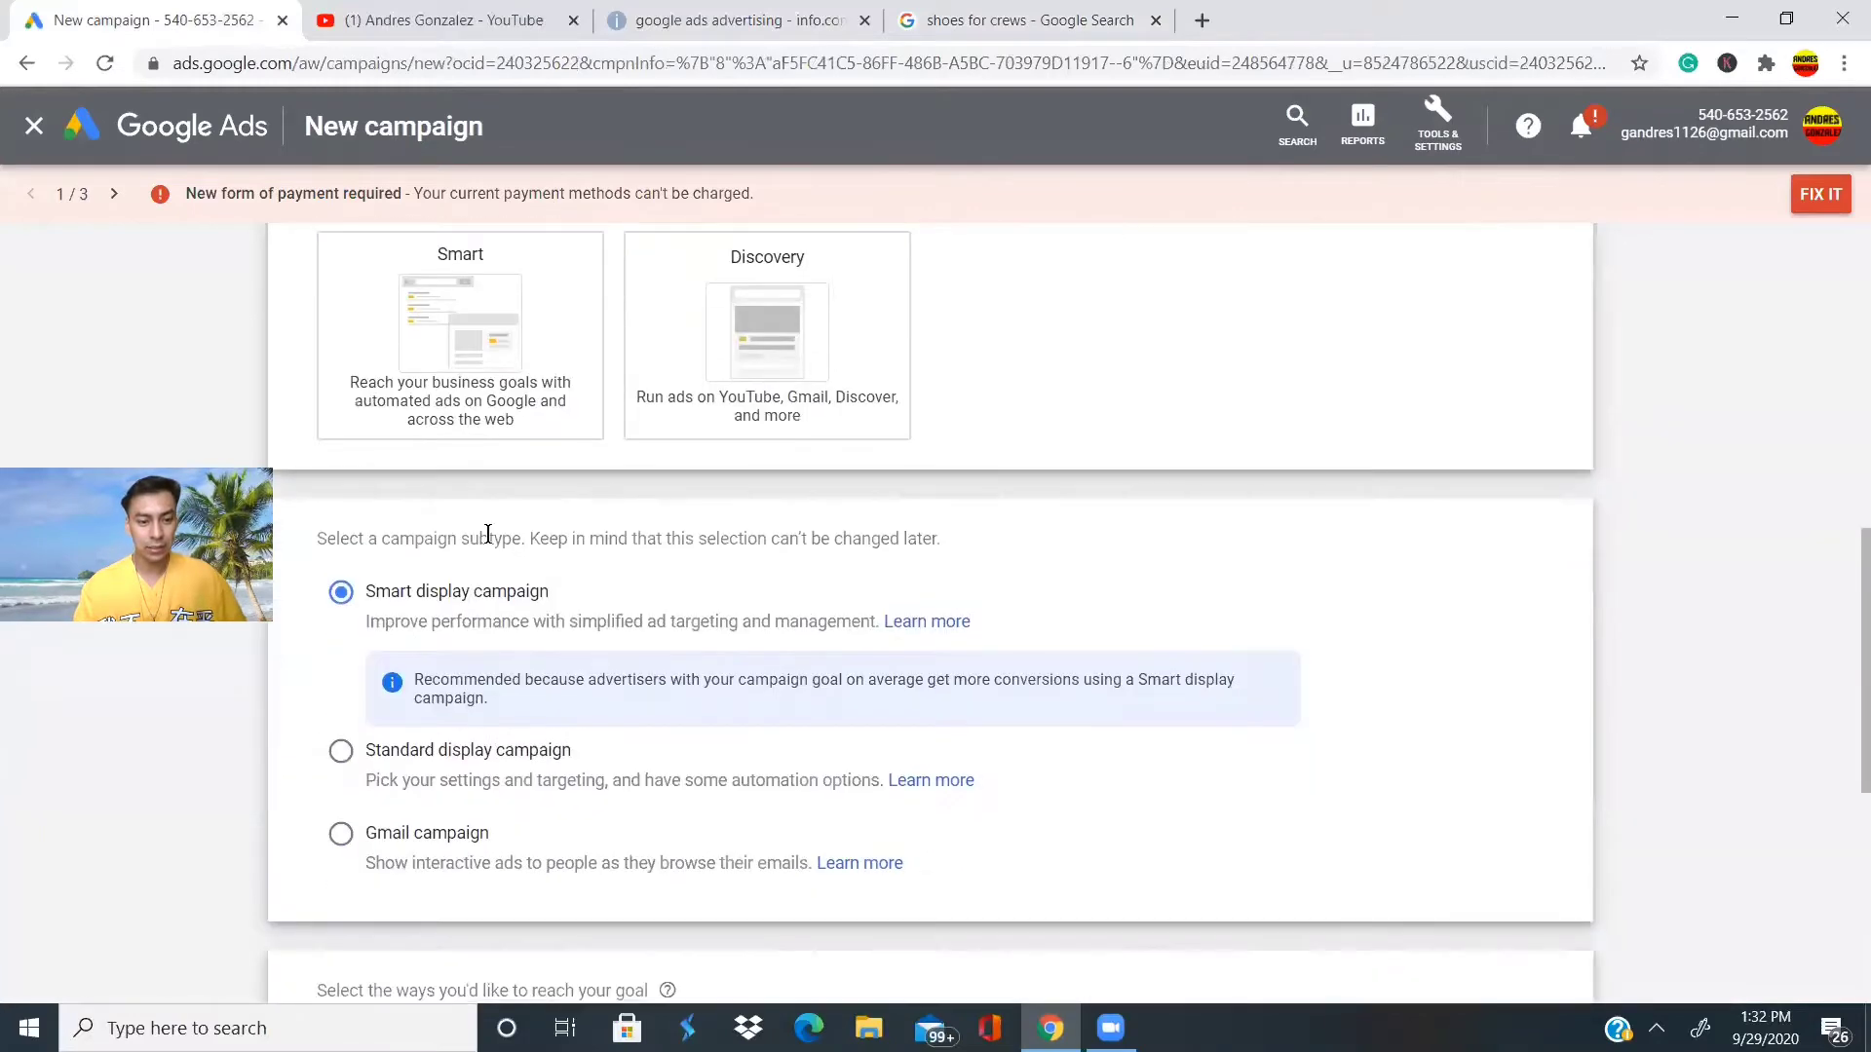
scroll(503, 517, down, 2)
scroll(502, 517, up, 1)
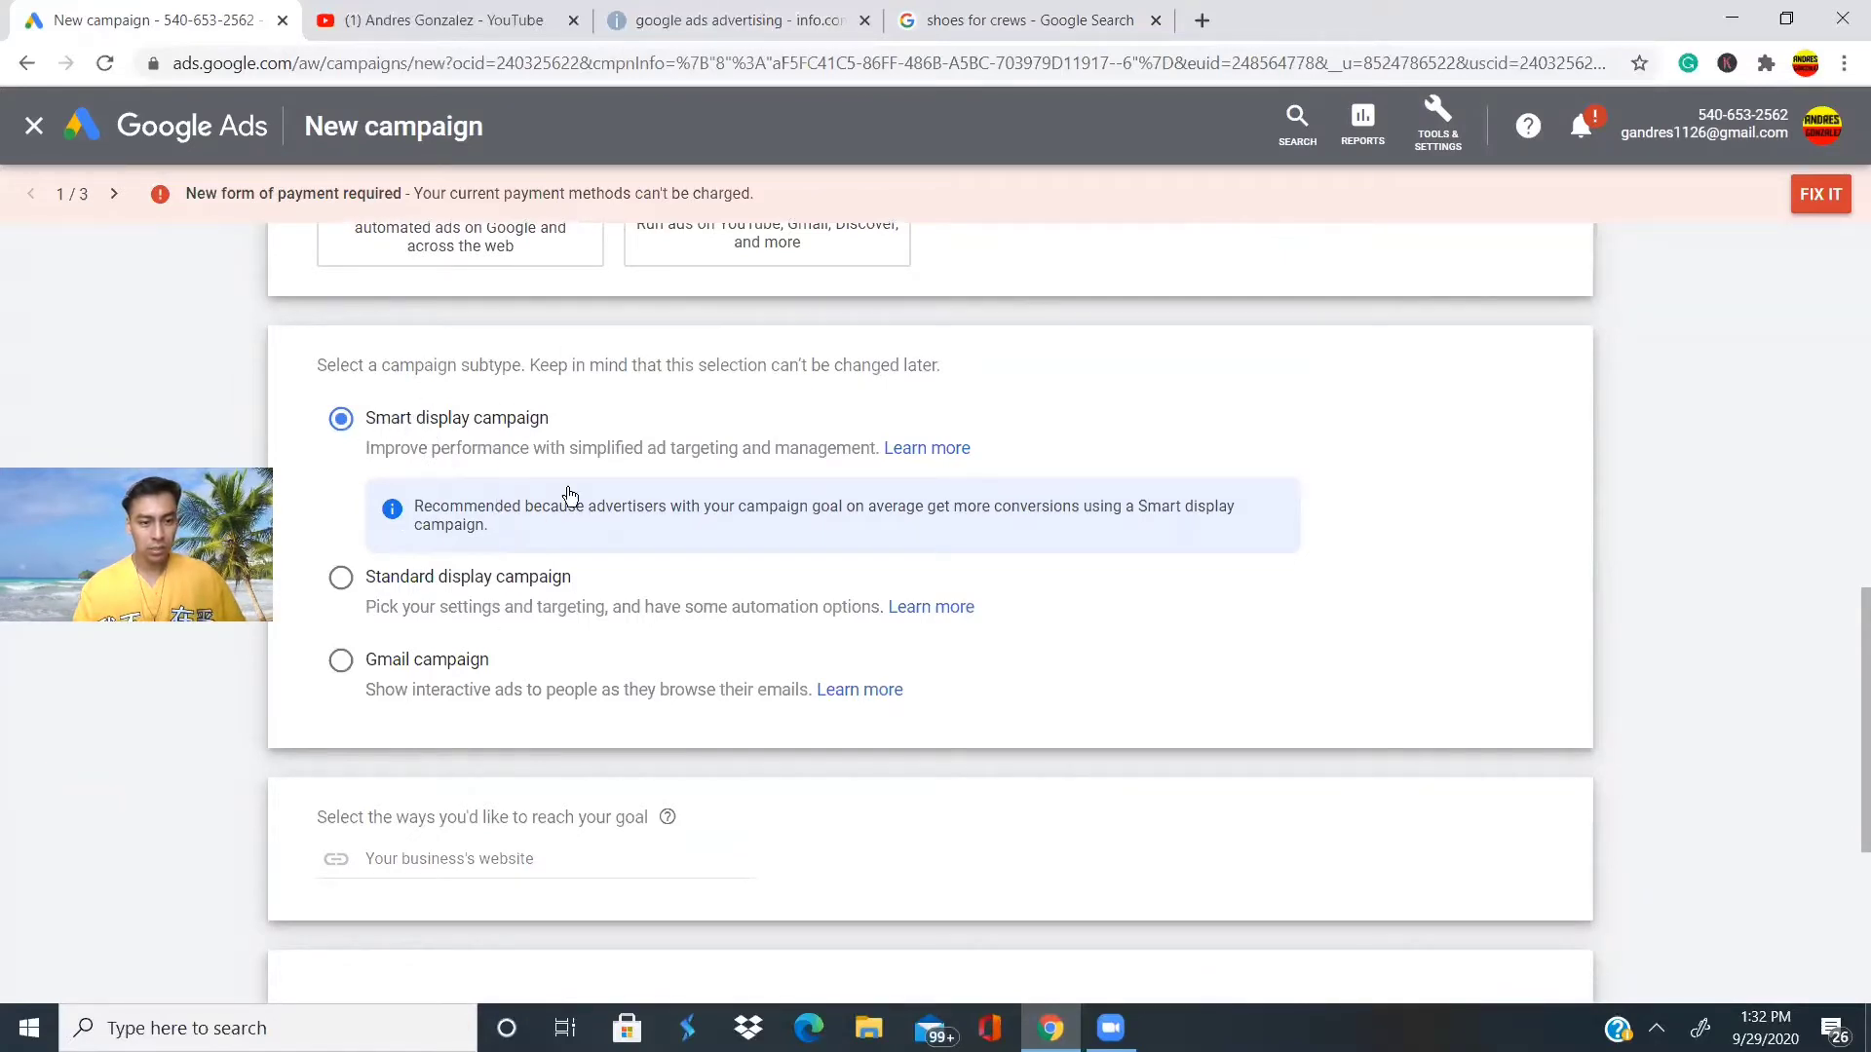
scroll(567, 487, down, 5)
click(343, 864)
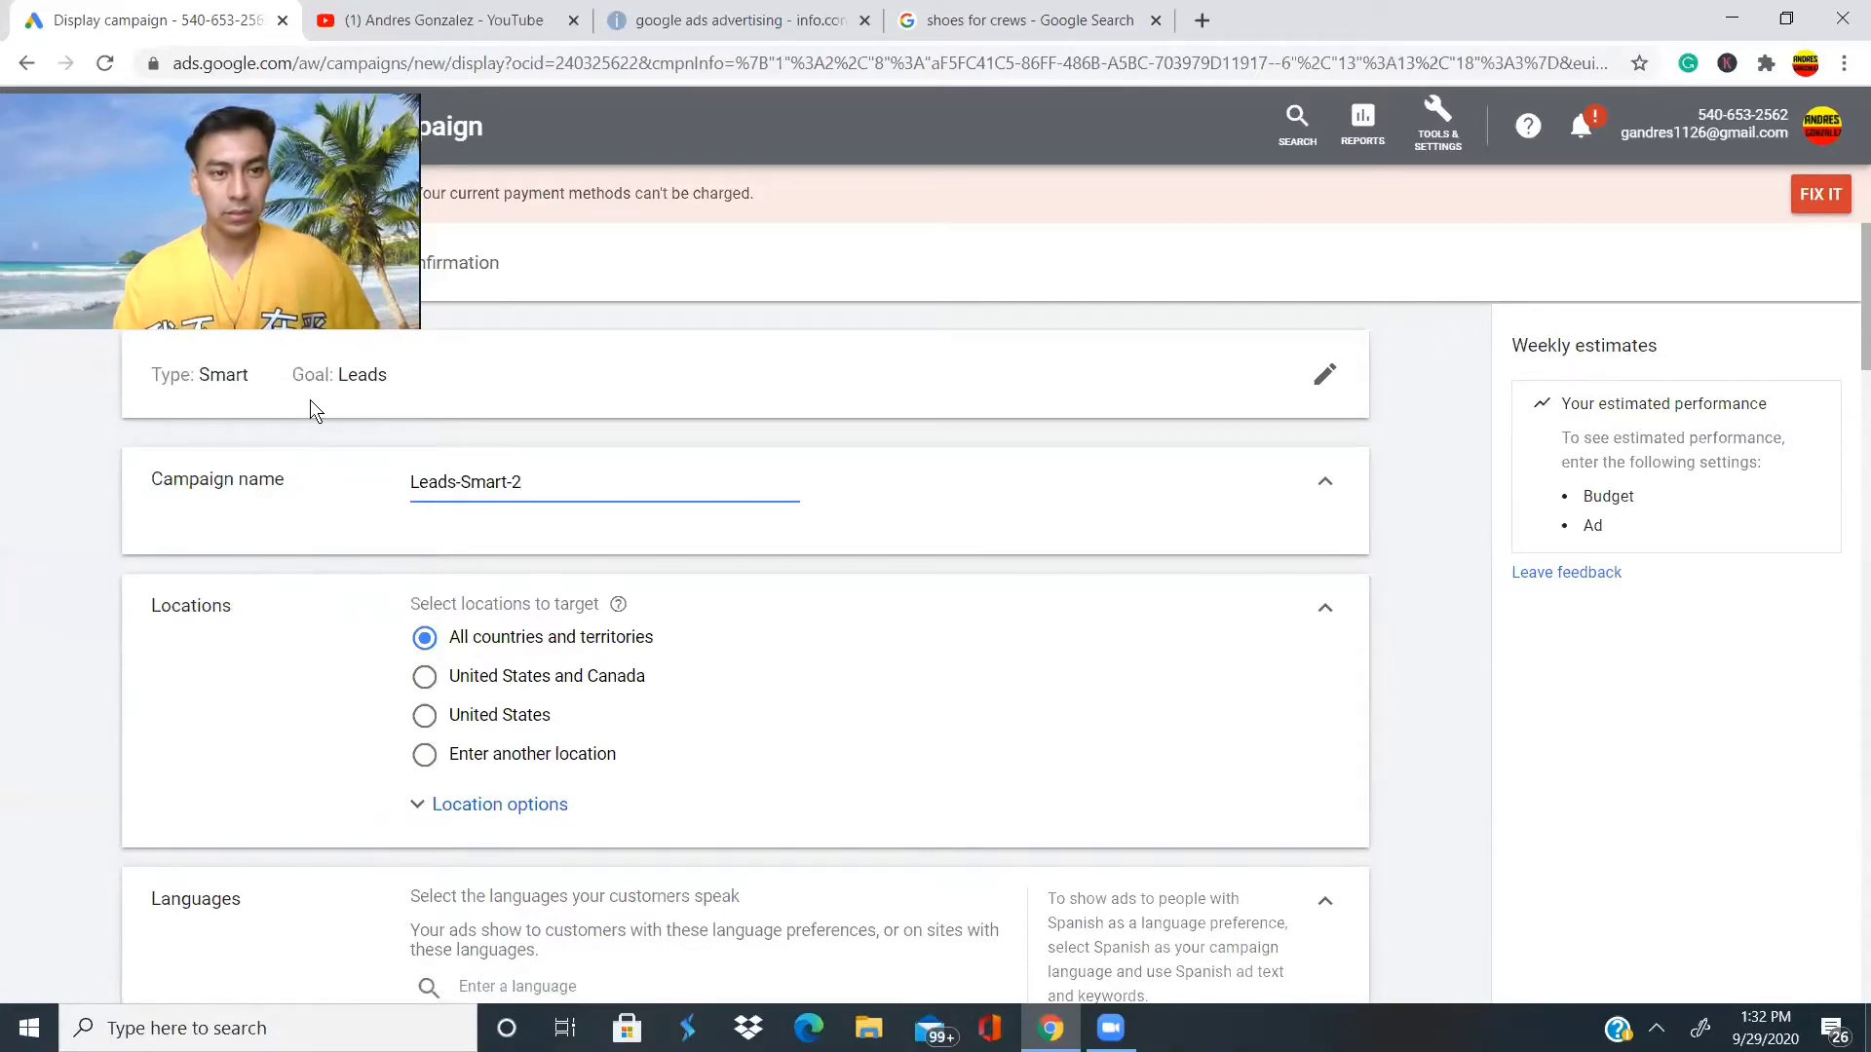
Replace the default campaign name with "internet traffic for affiliates".
click(154, 64)
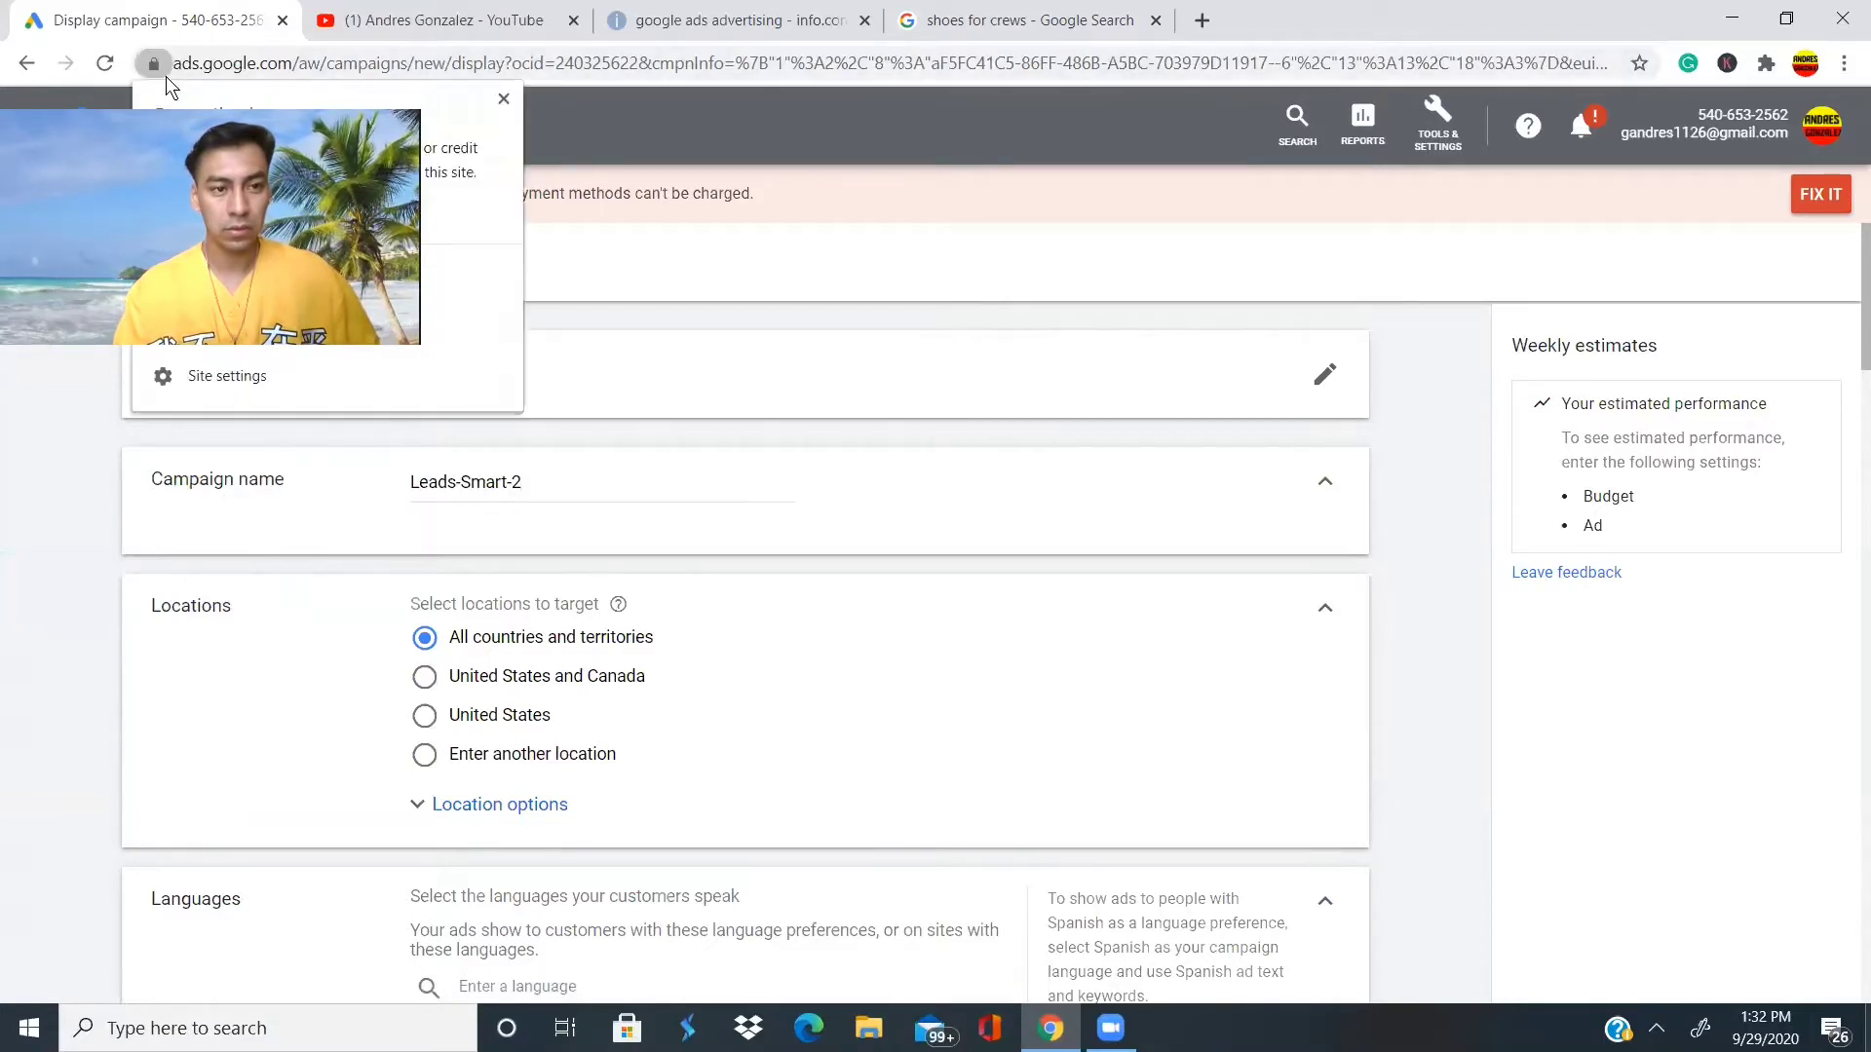
click(504, 100)
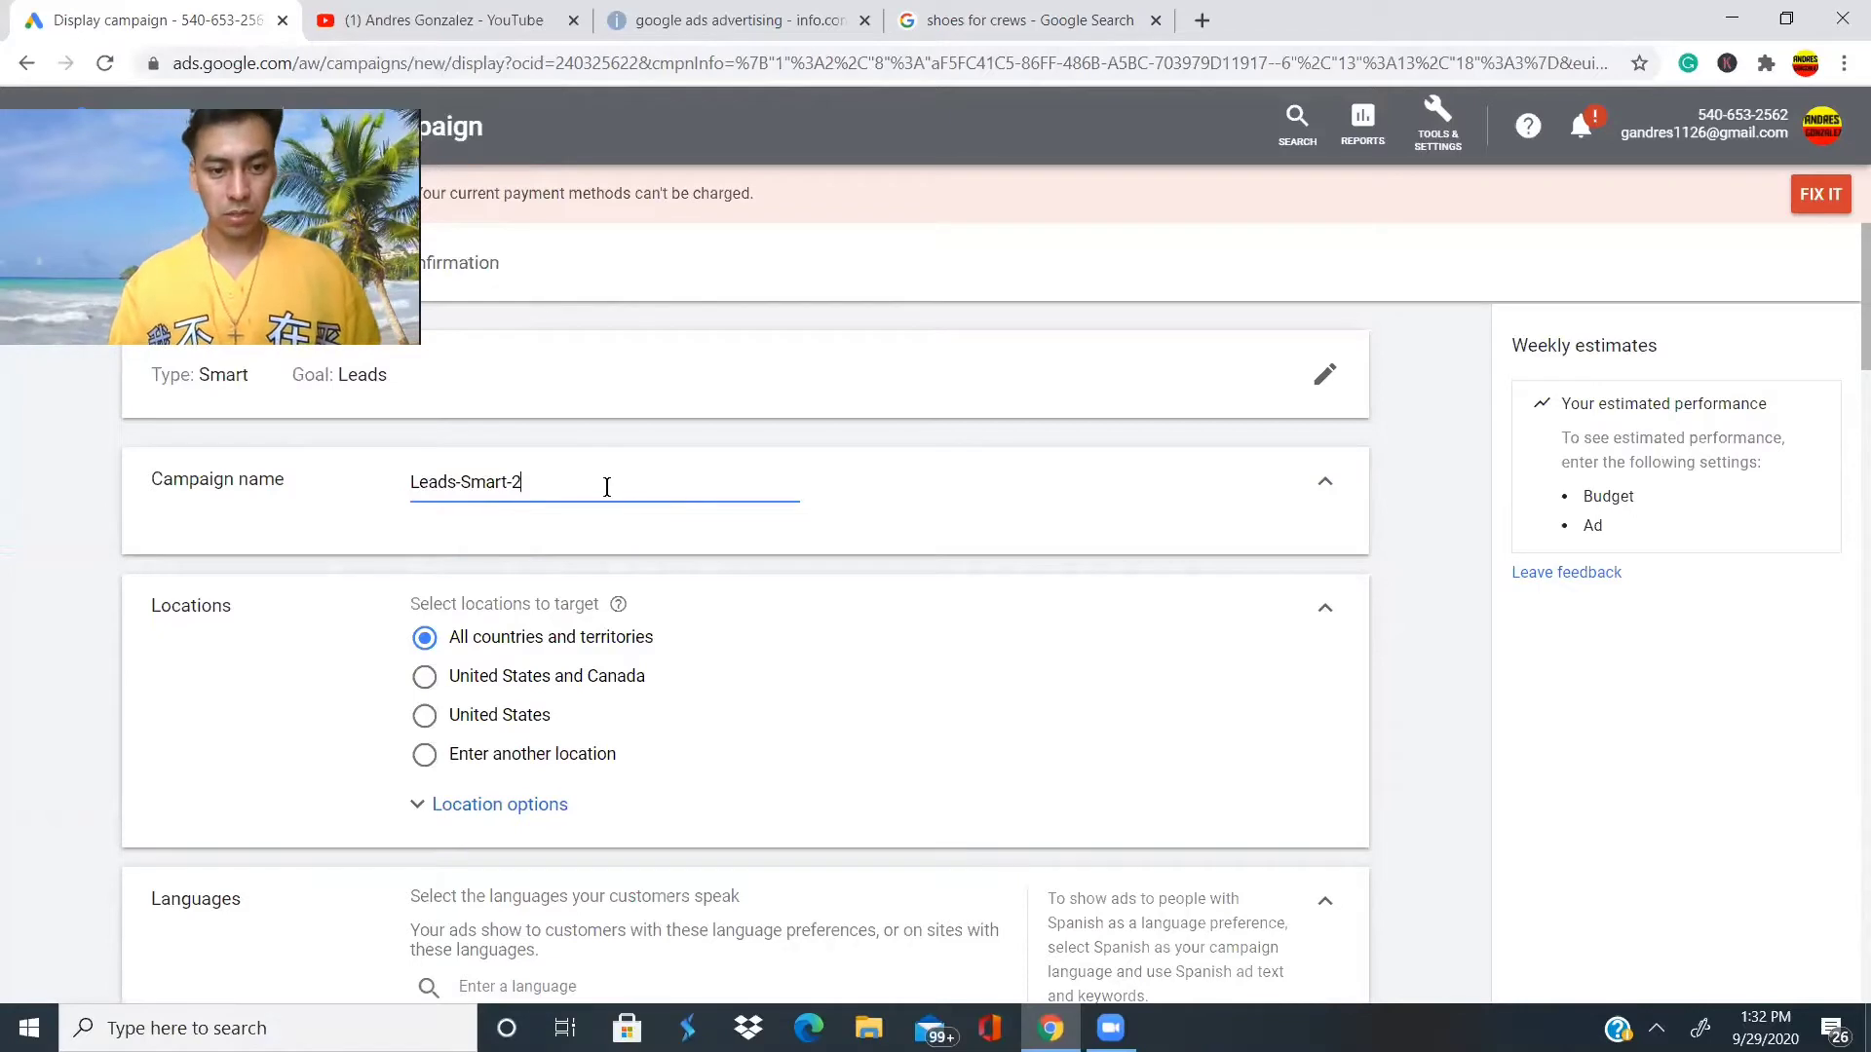
key(BackSpace)
key(BackSpace)
key(BackSpace)
key(BackSpace)
key(BackSpace)
key(BackSpace)
key(BackSpace)
key(BackSpace)
key(BackSpace)
key(BackSpace)
key(BackSpace)
key(BackSpace)
key(BackSpace)
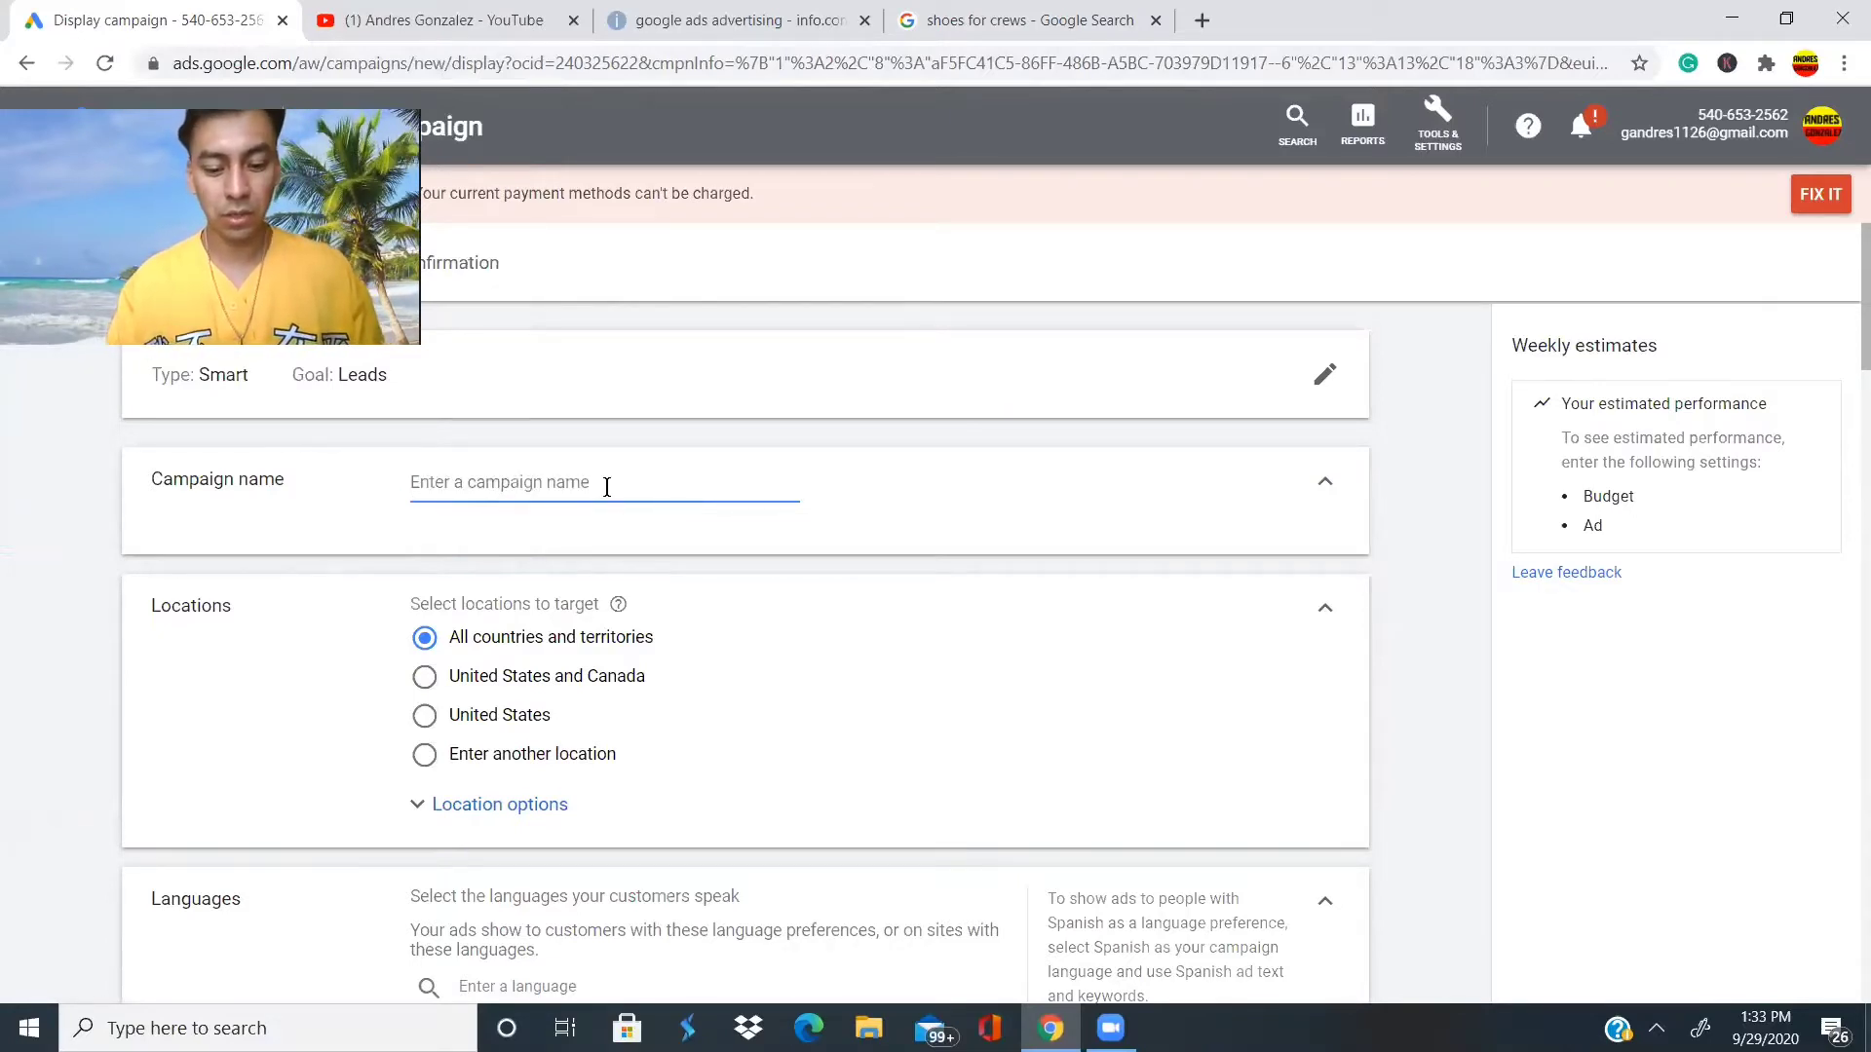
text(inte)
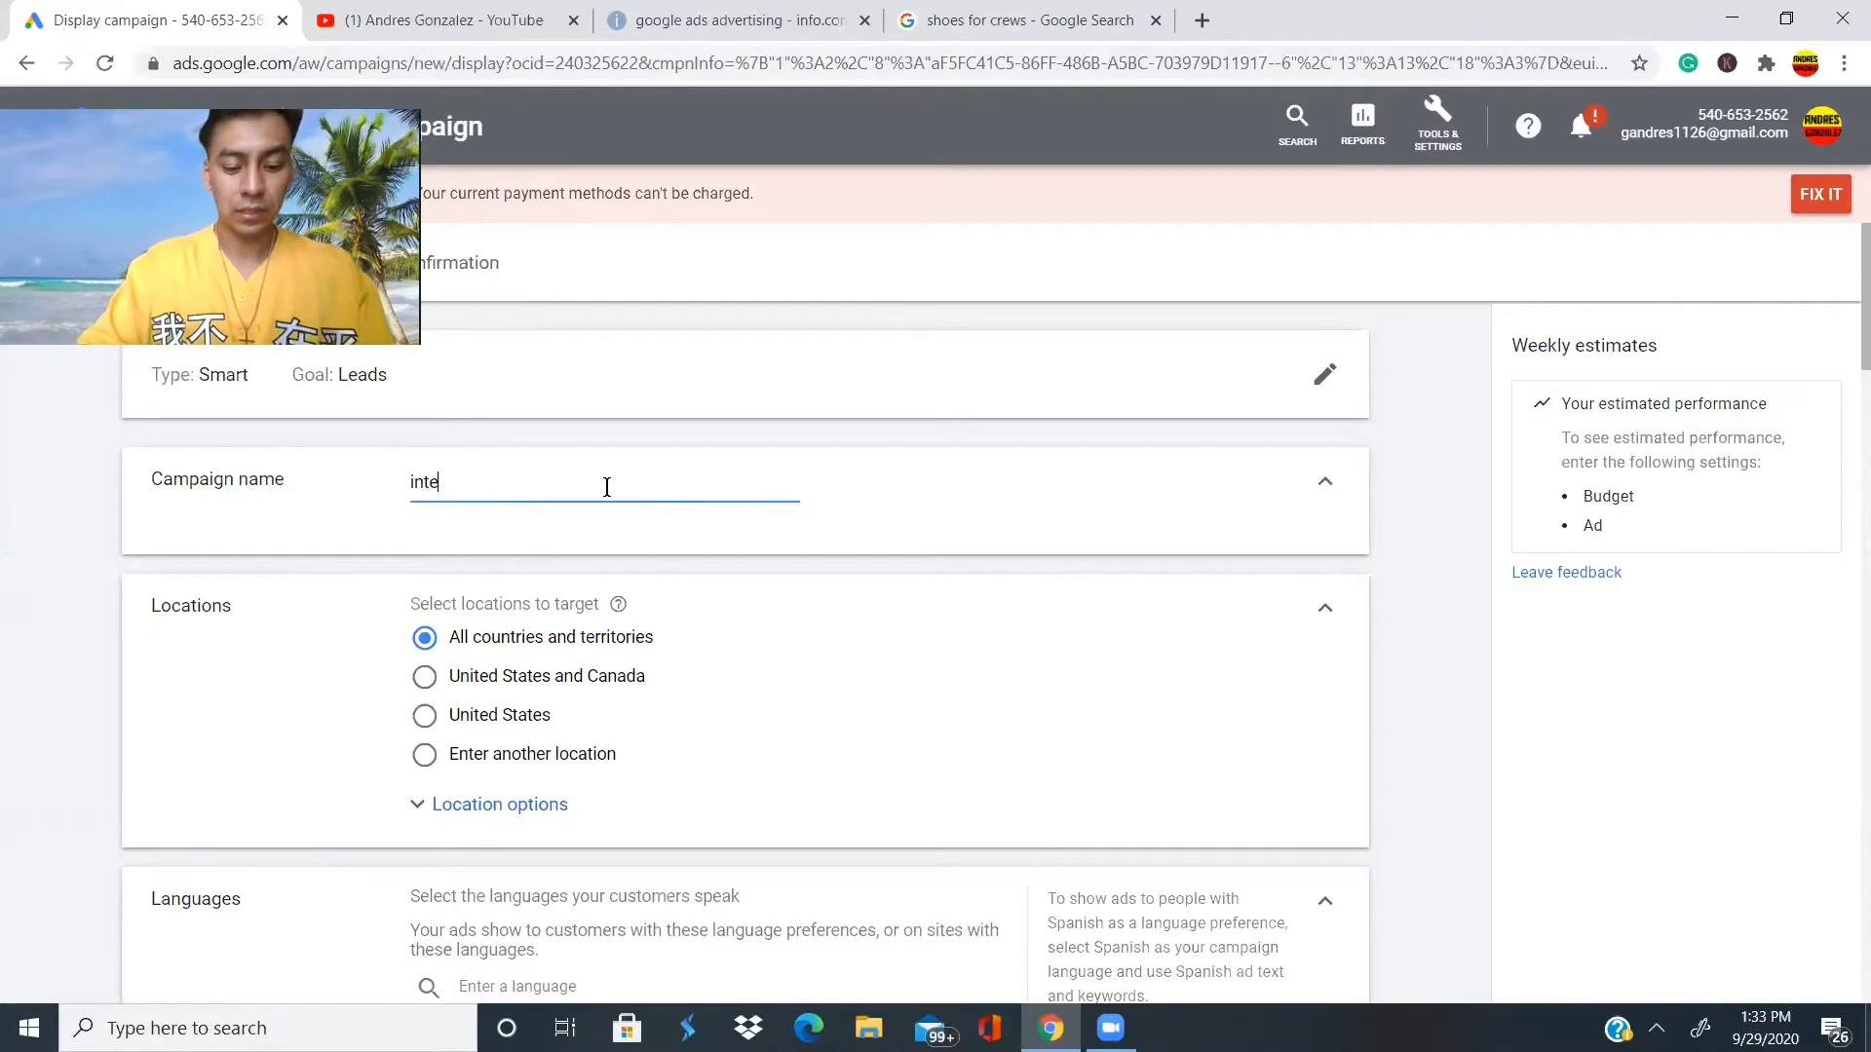
text(rnet traffic for affiliates)
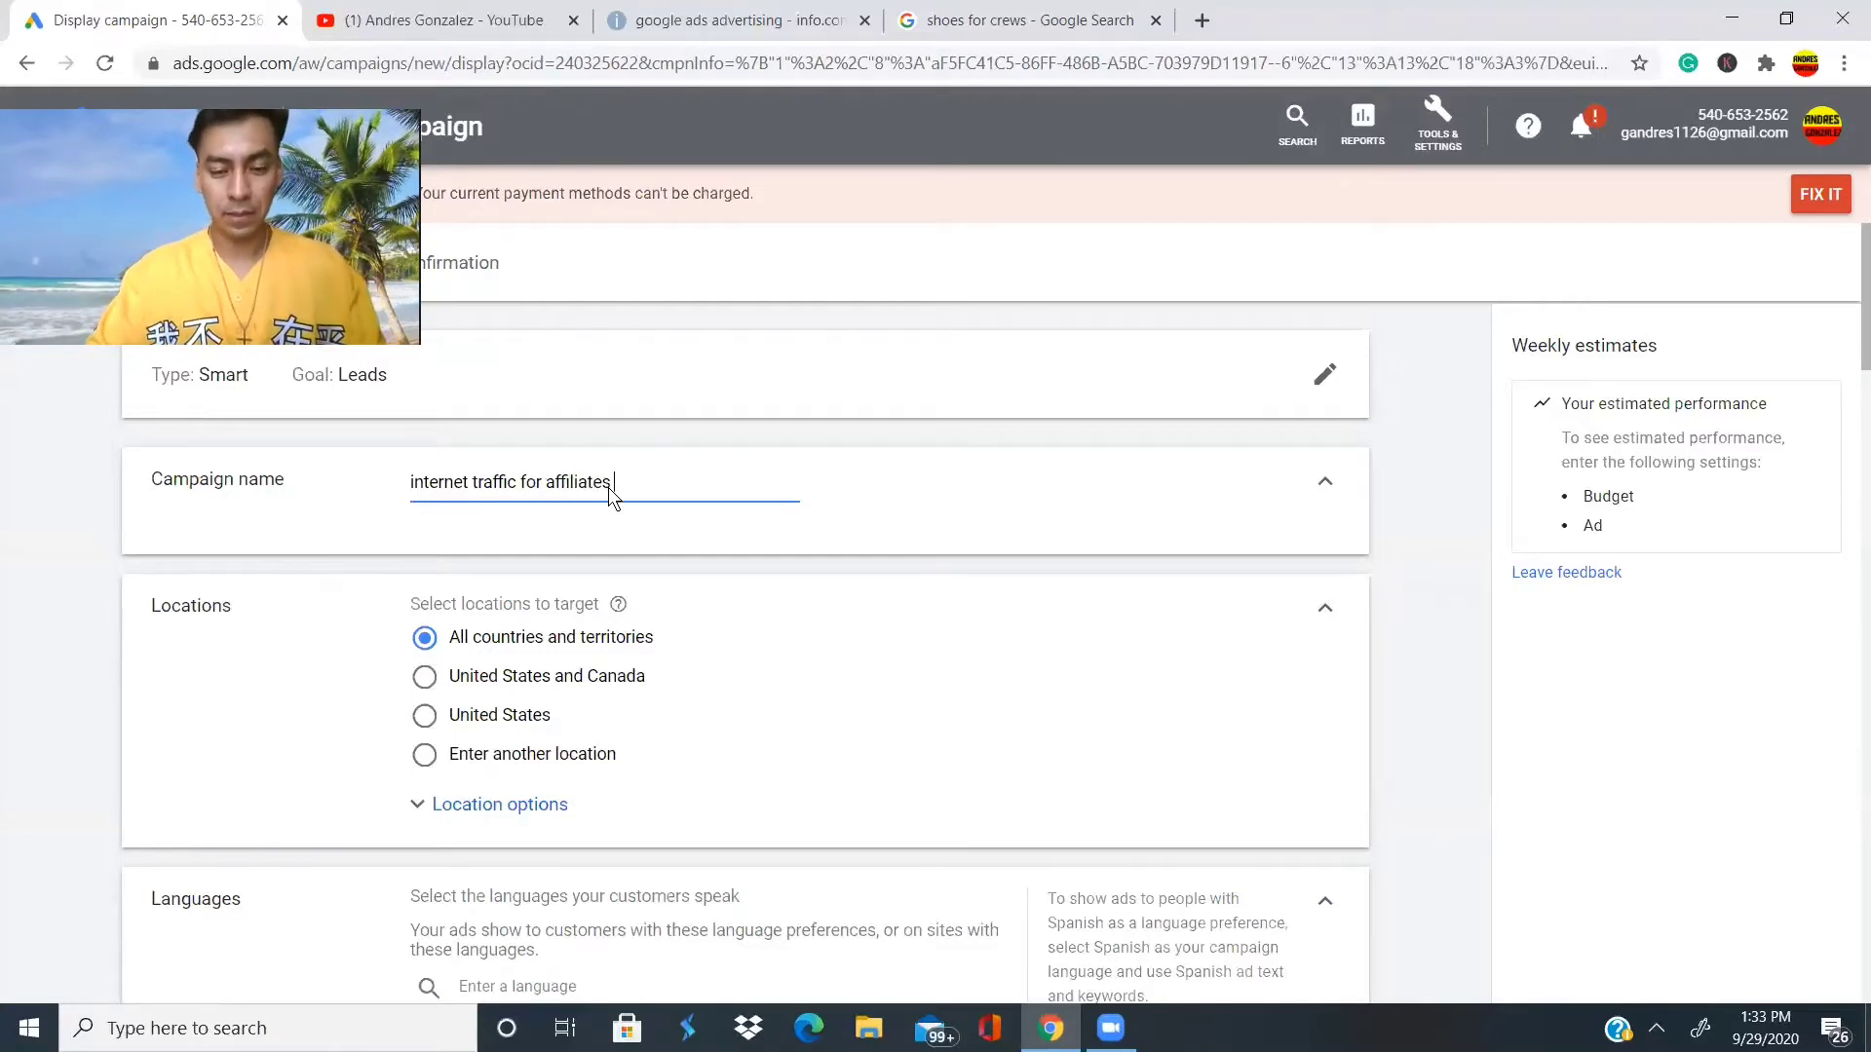
scroll(609, 491, down, 3)
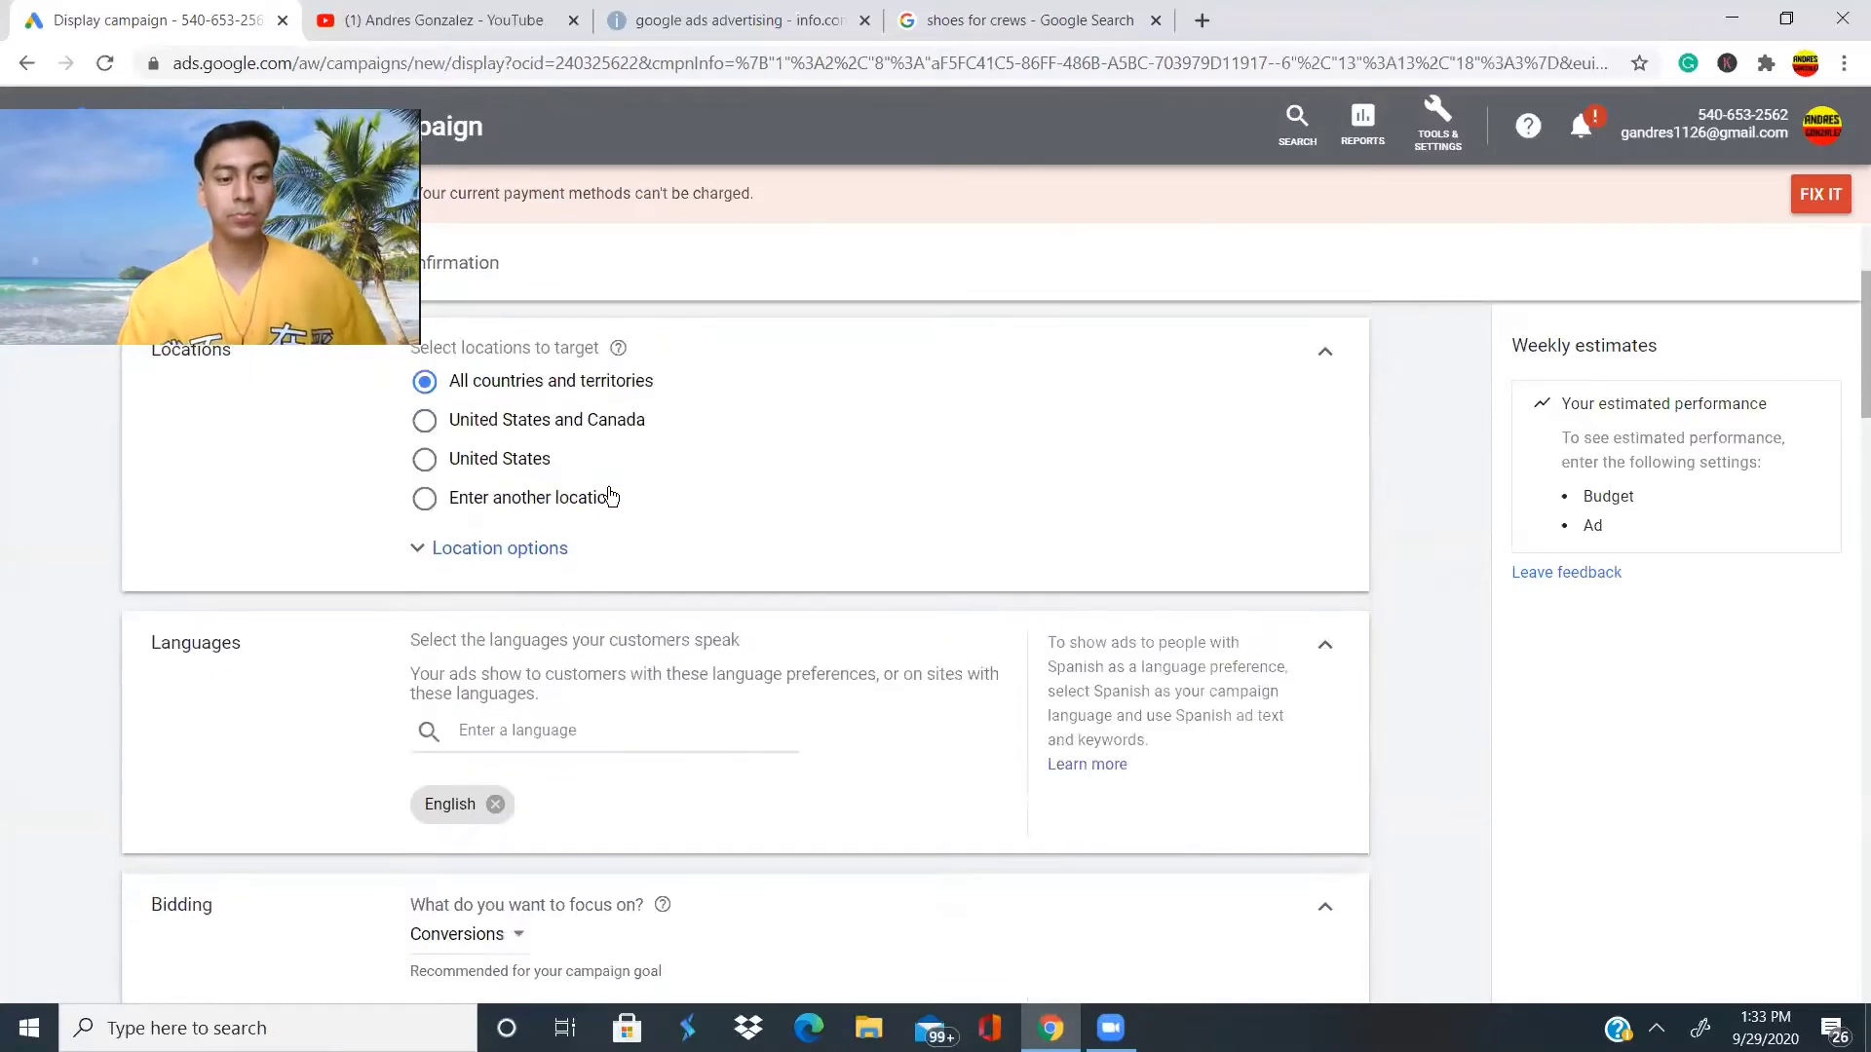
scroll(609, 496, up, 2)
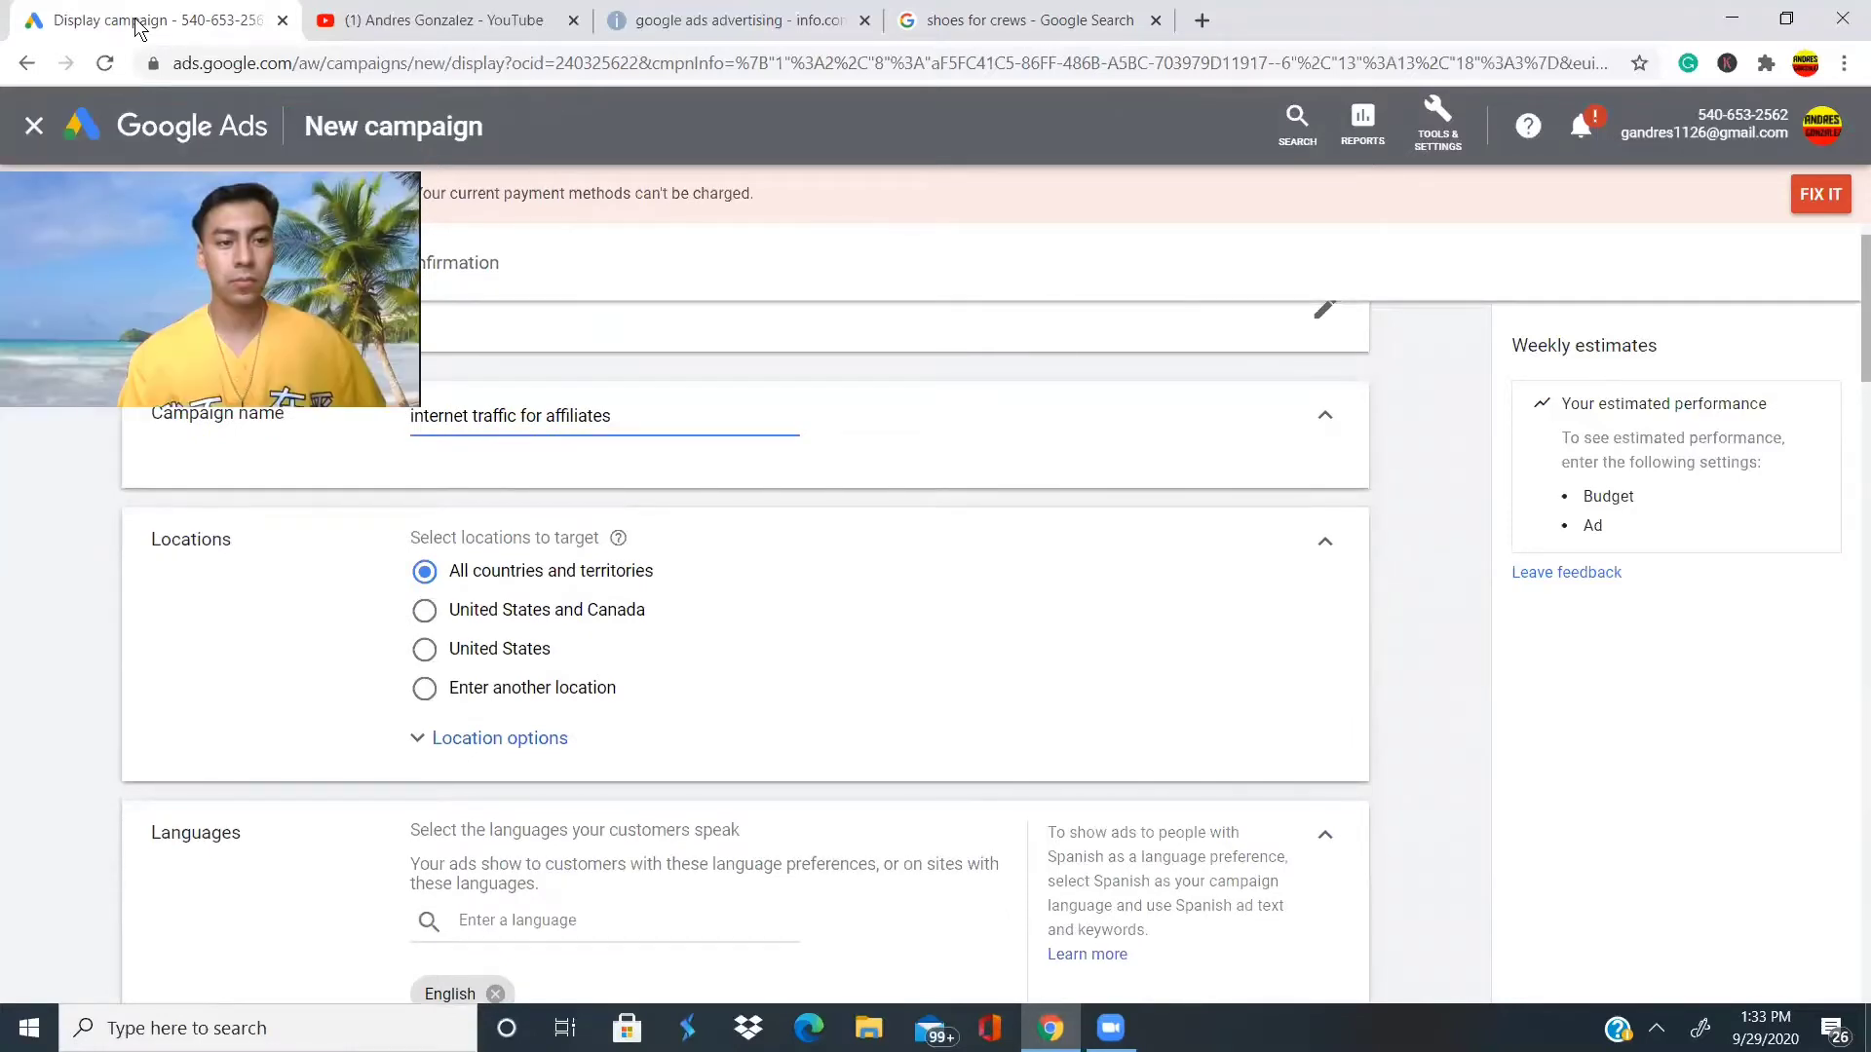
key(alt+Left)
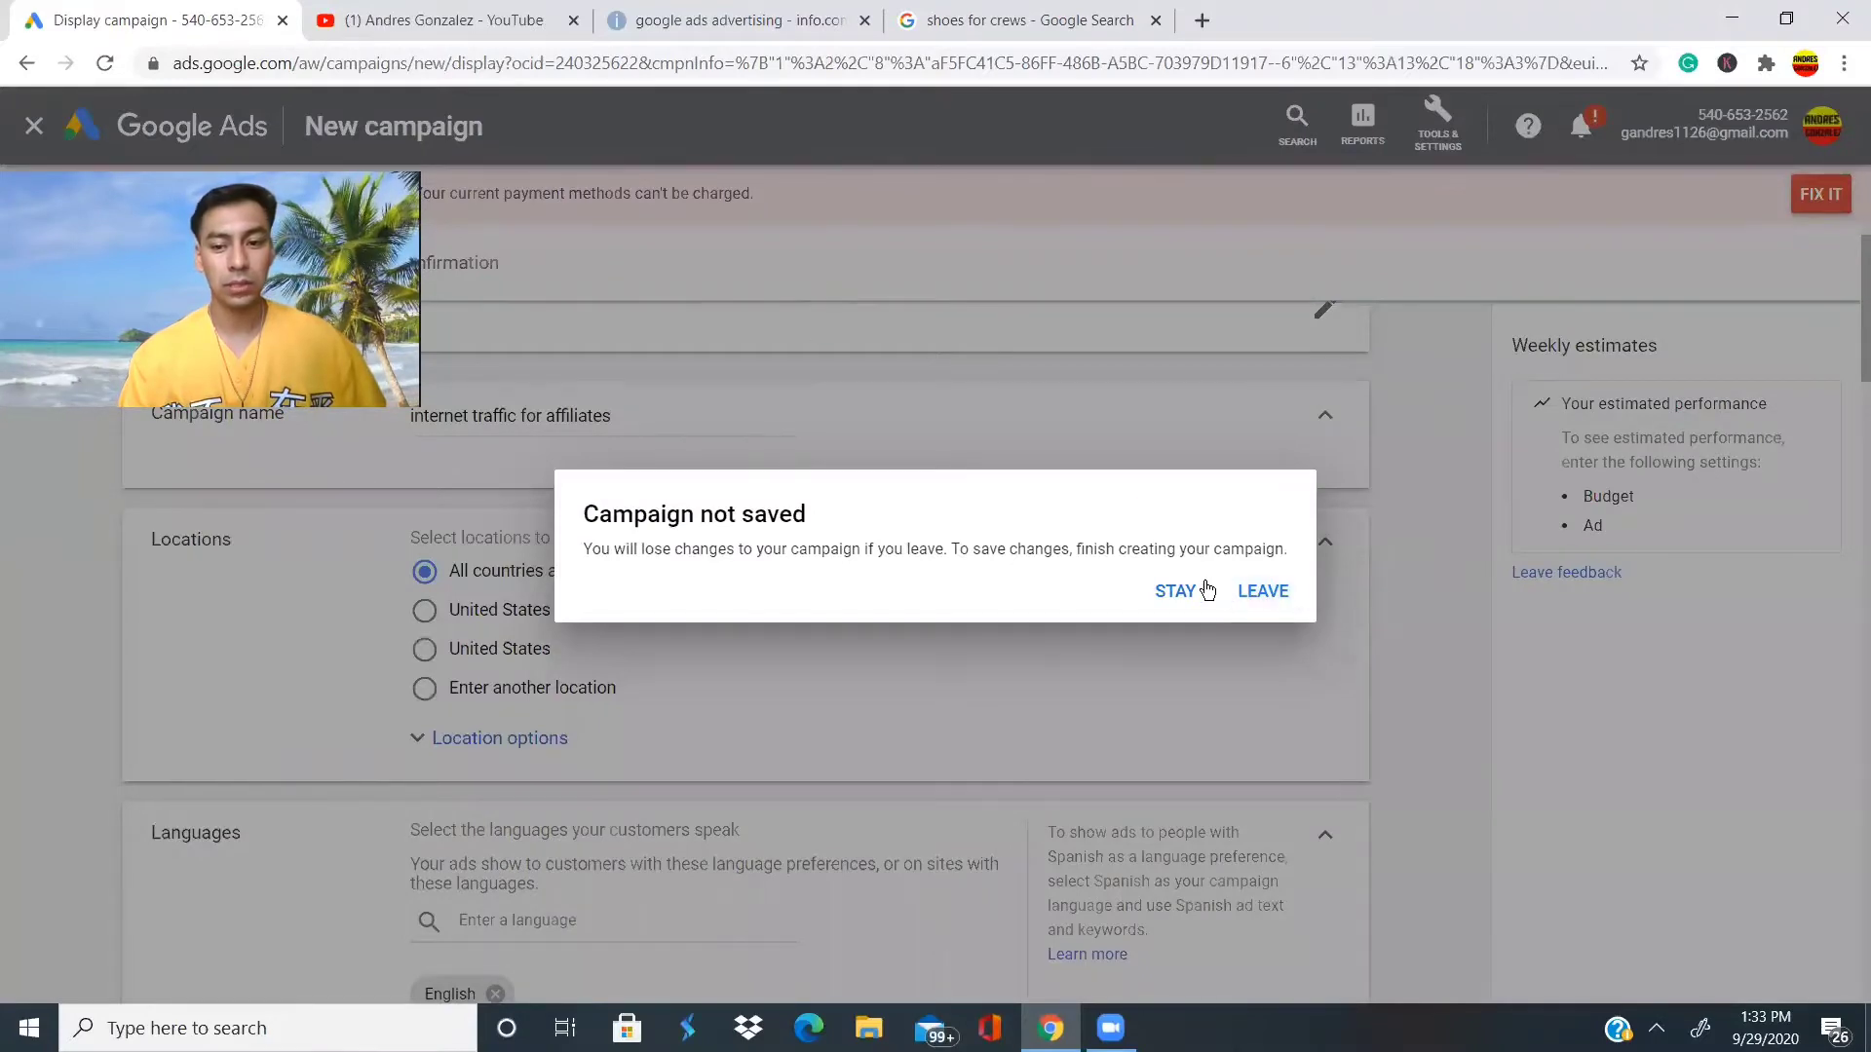
click(1174, 590)
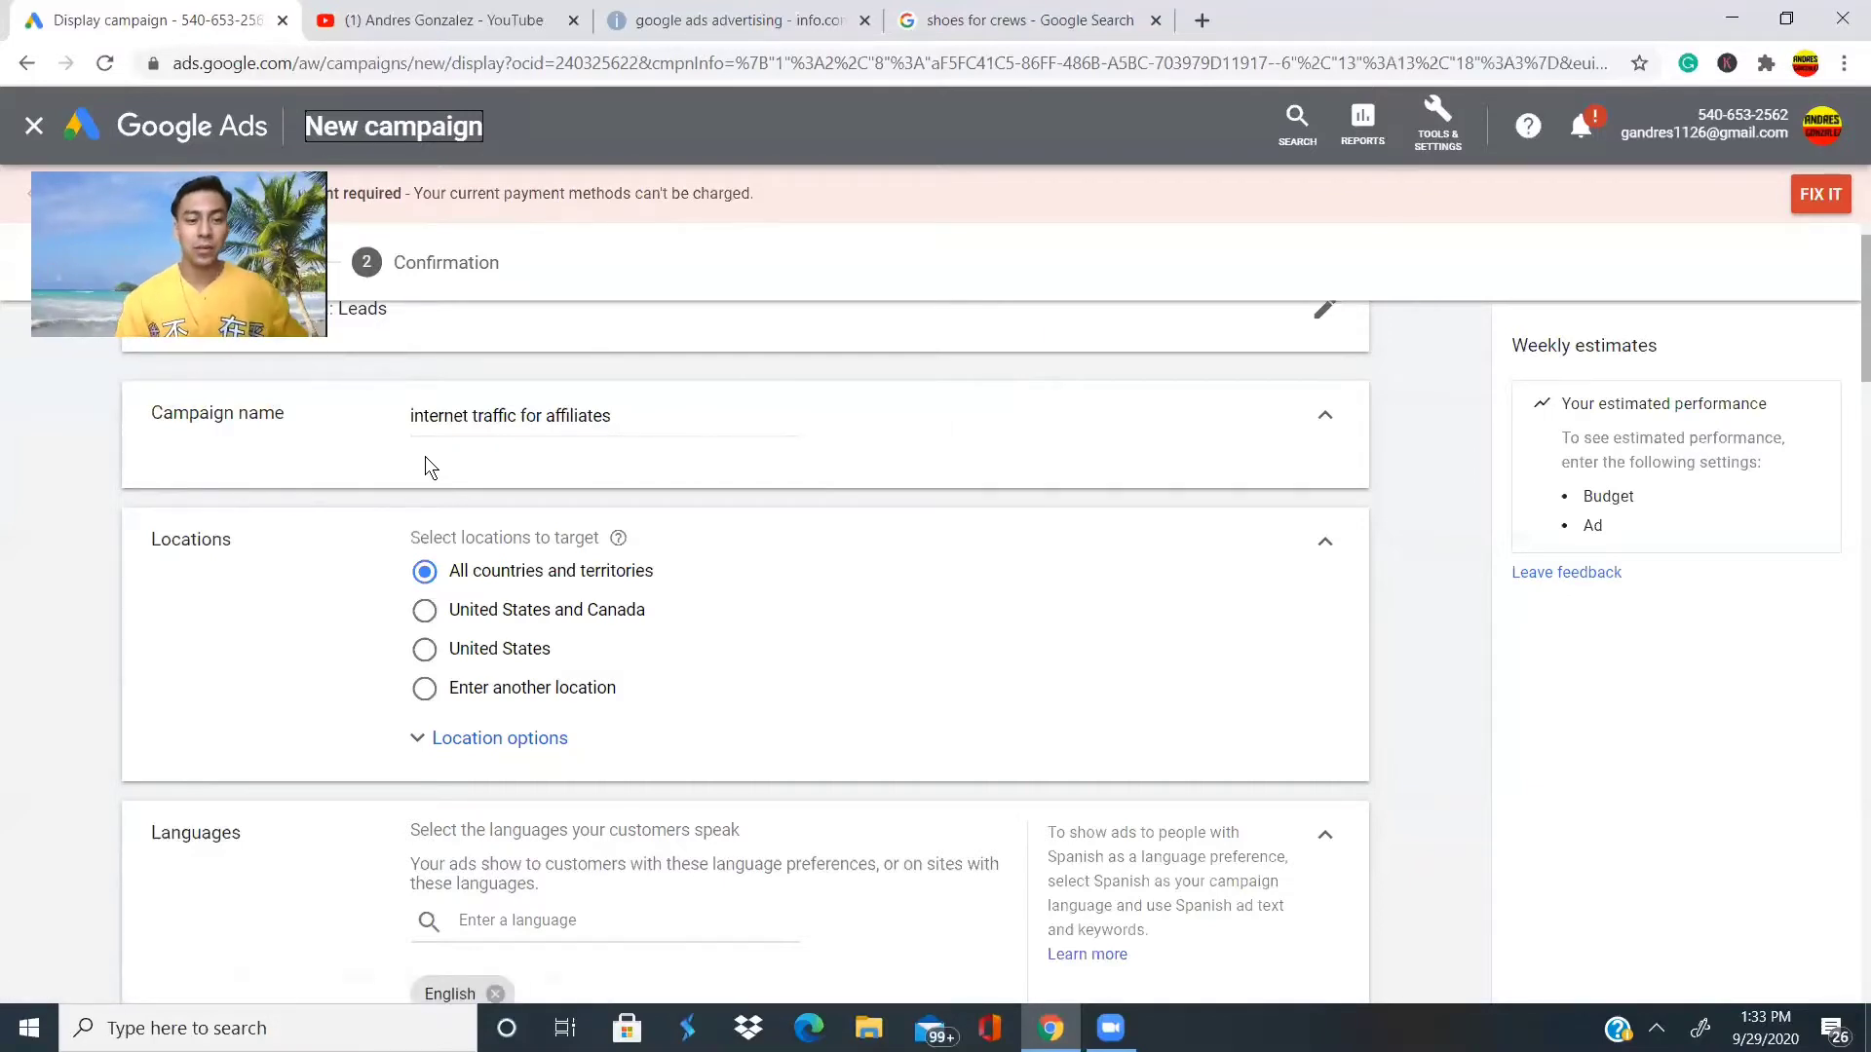
Examine the campaign name, locations, languages and bidding sections of the campaign form.
scroll(422, 463, down, 2)
scroll(722, 722, up, 2)
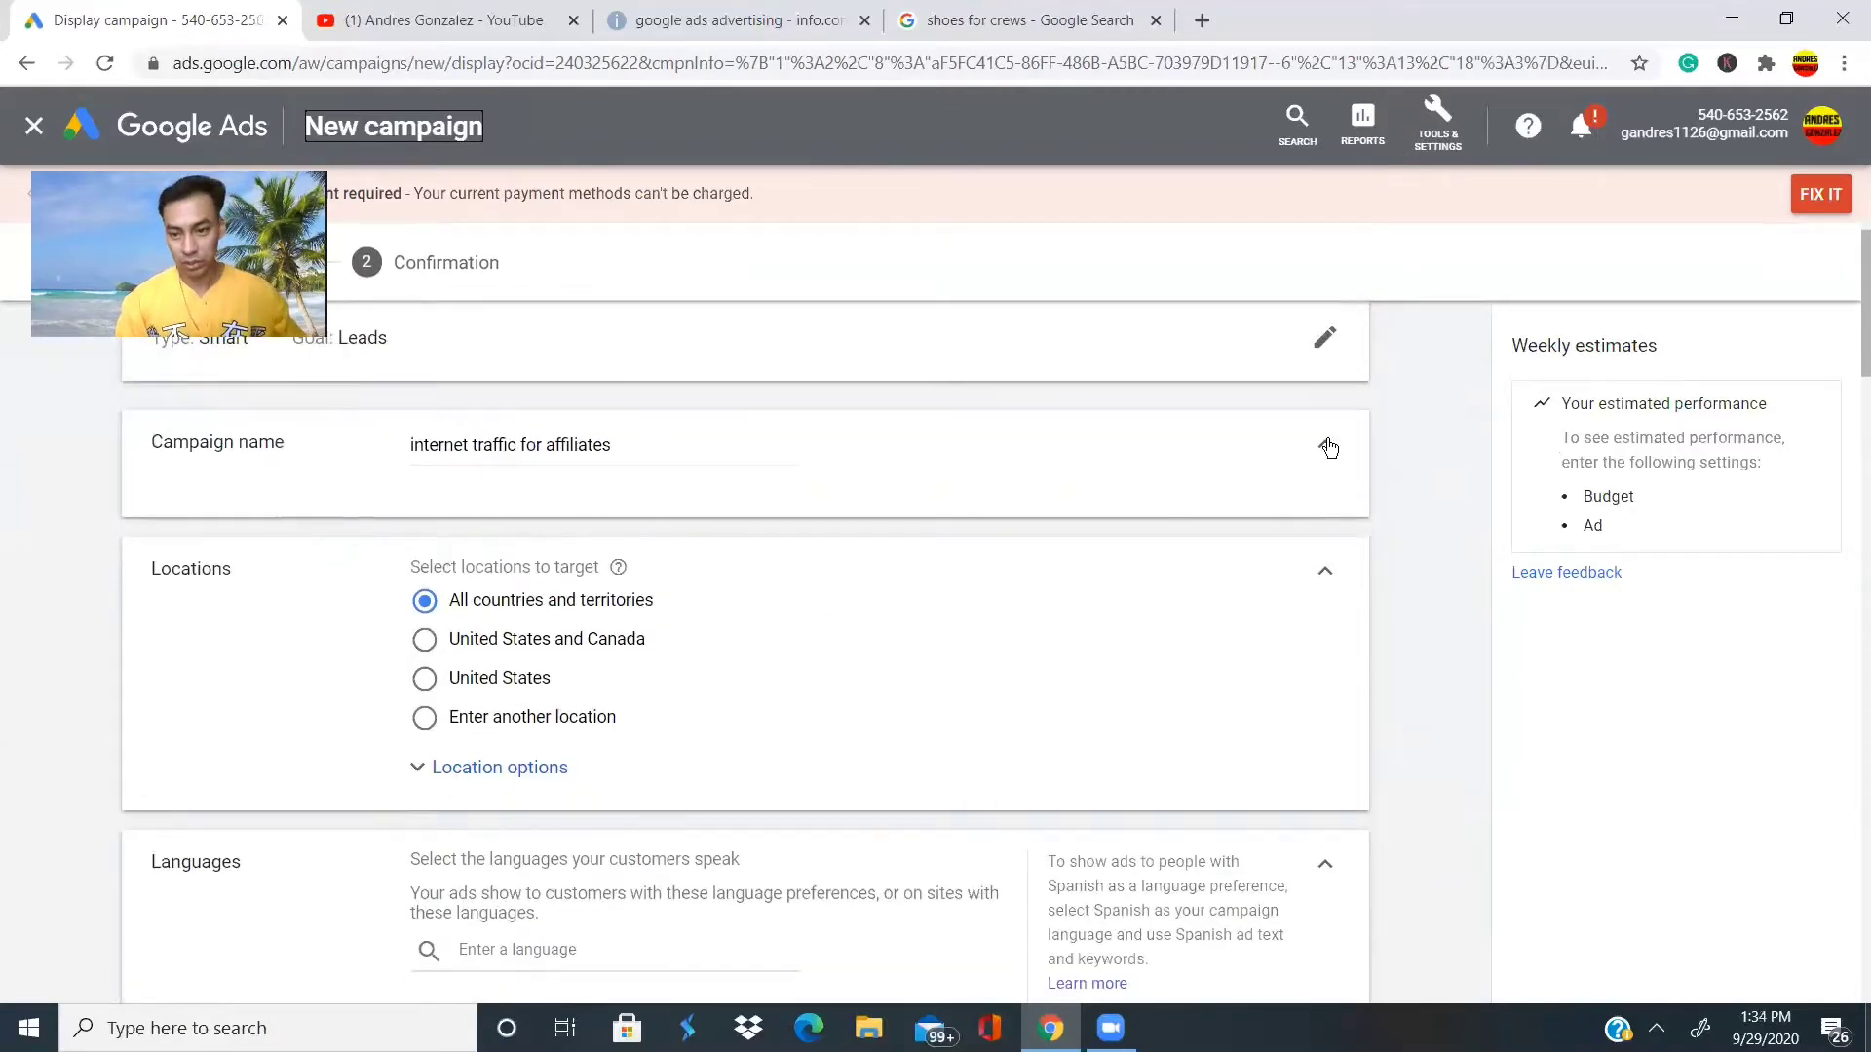
click(1328, 448)
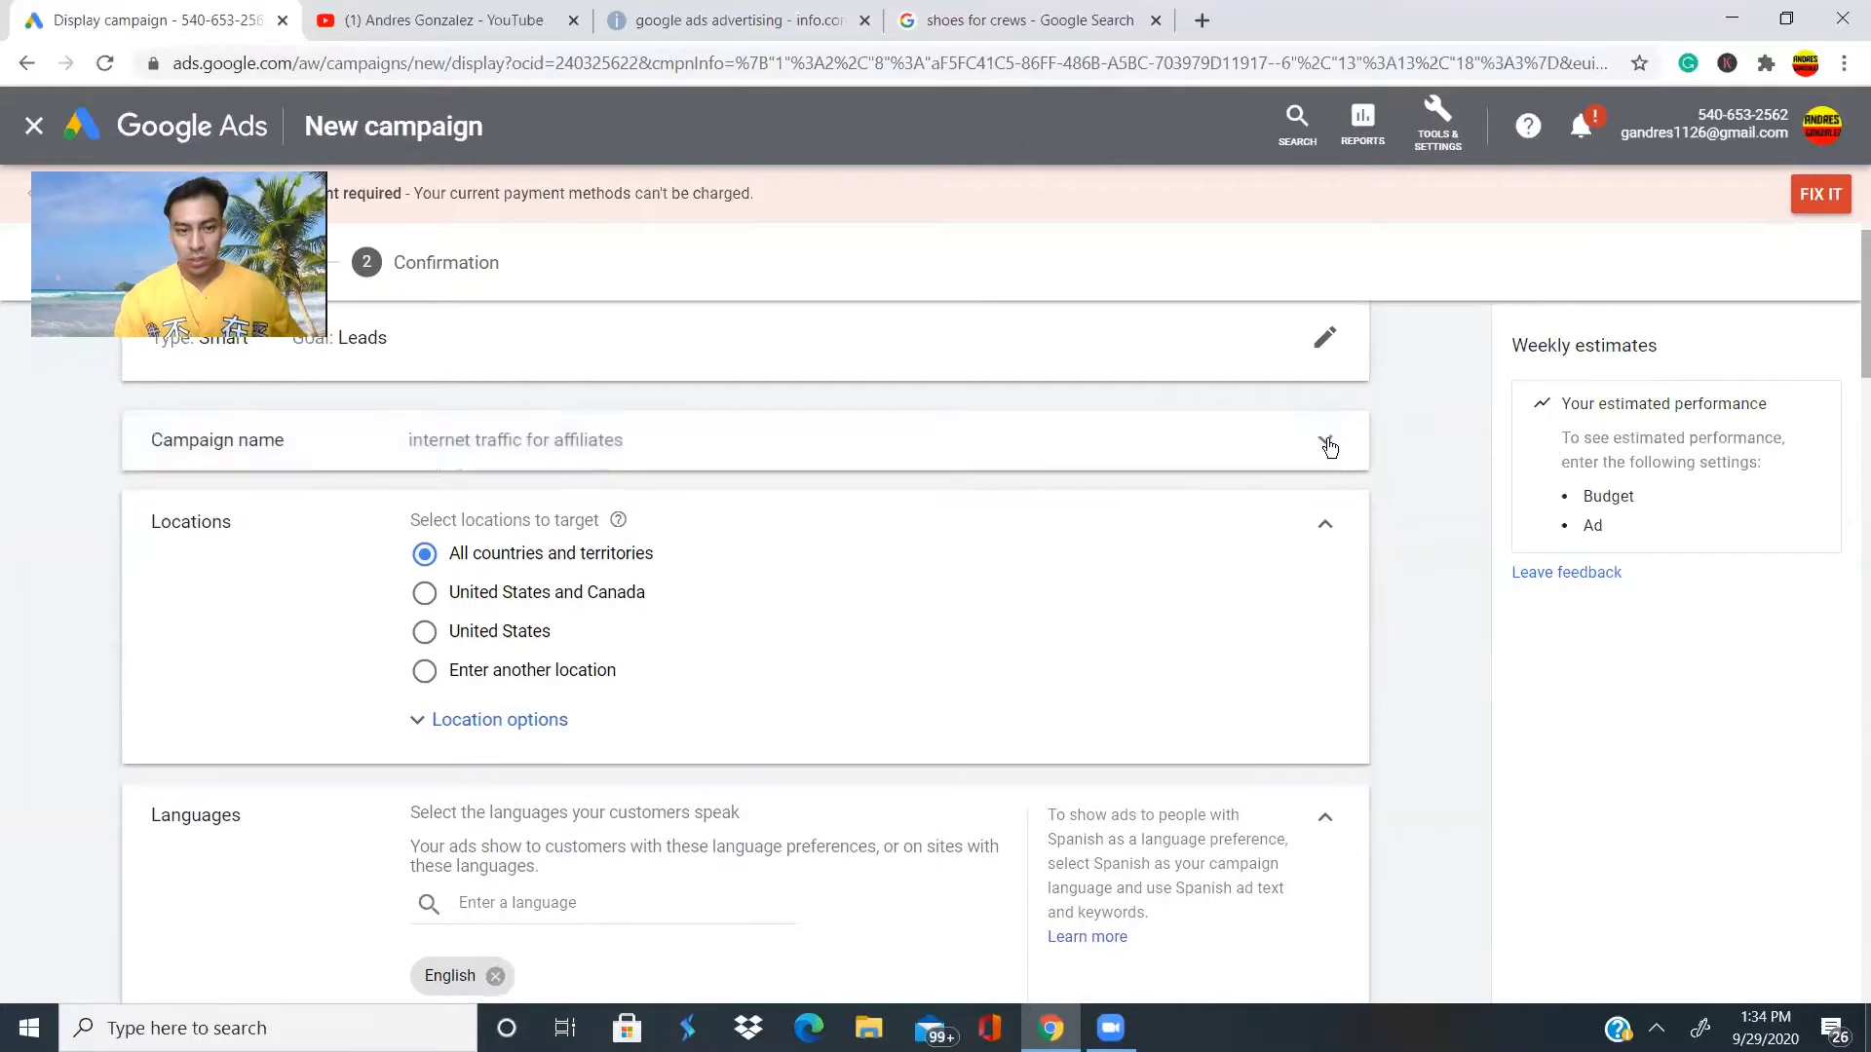
click(1328, 447)
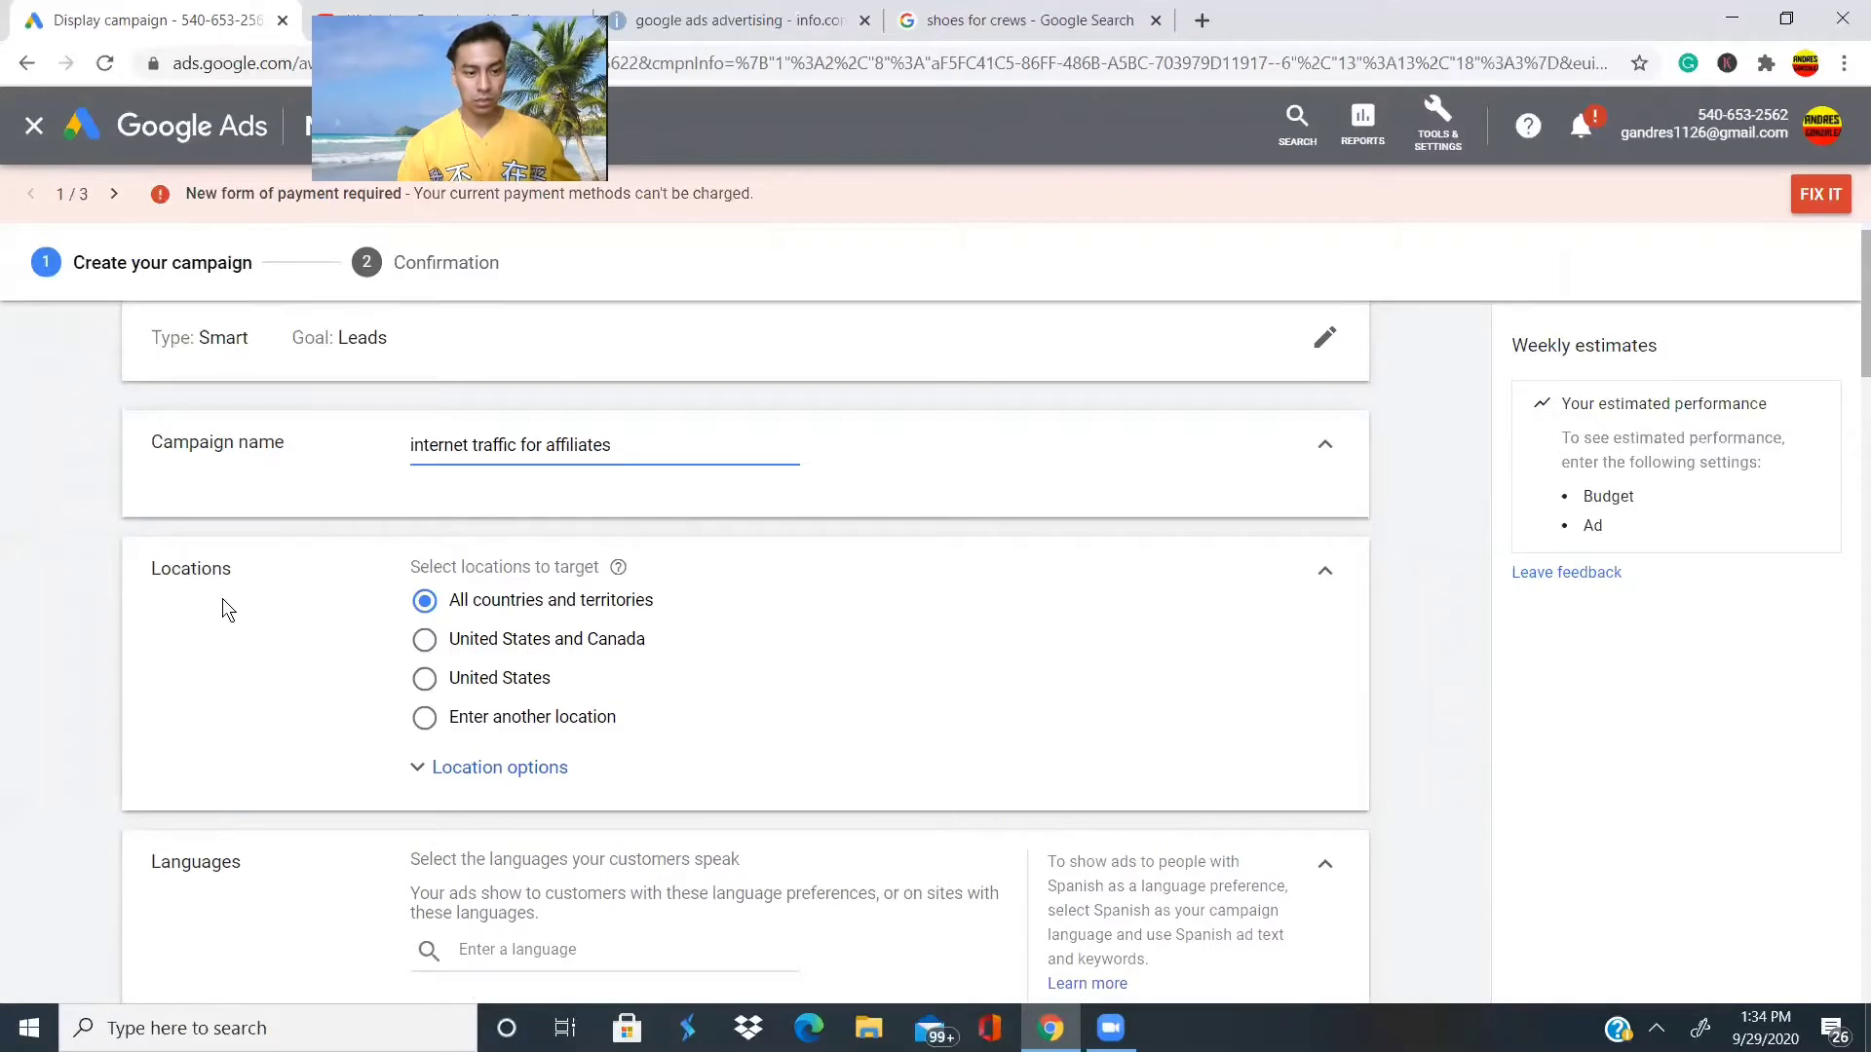
scroll(659, 668, down, 3)
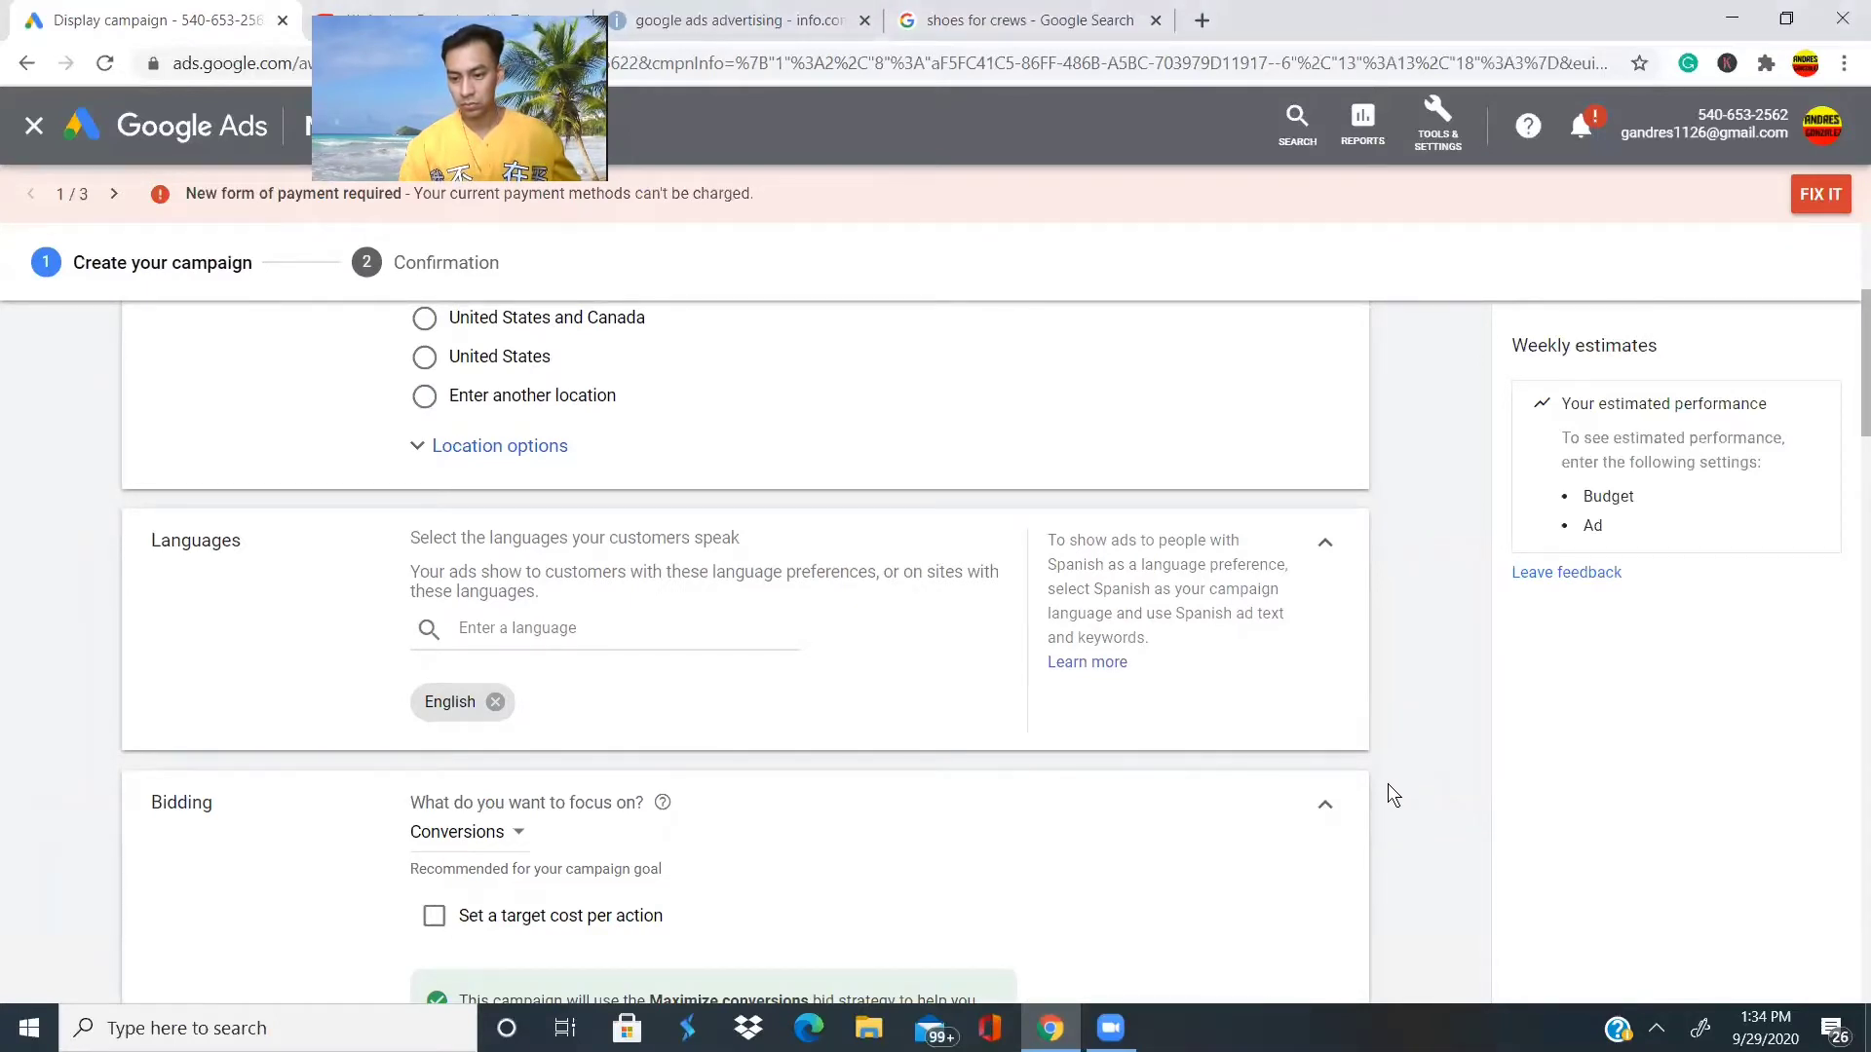
scroll(639, 413, up, 1)
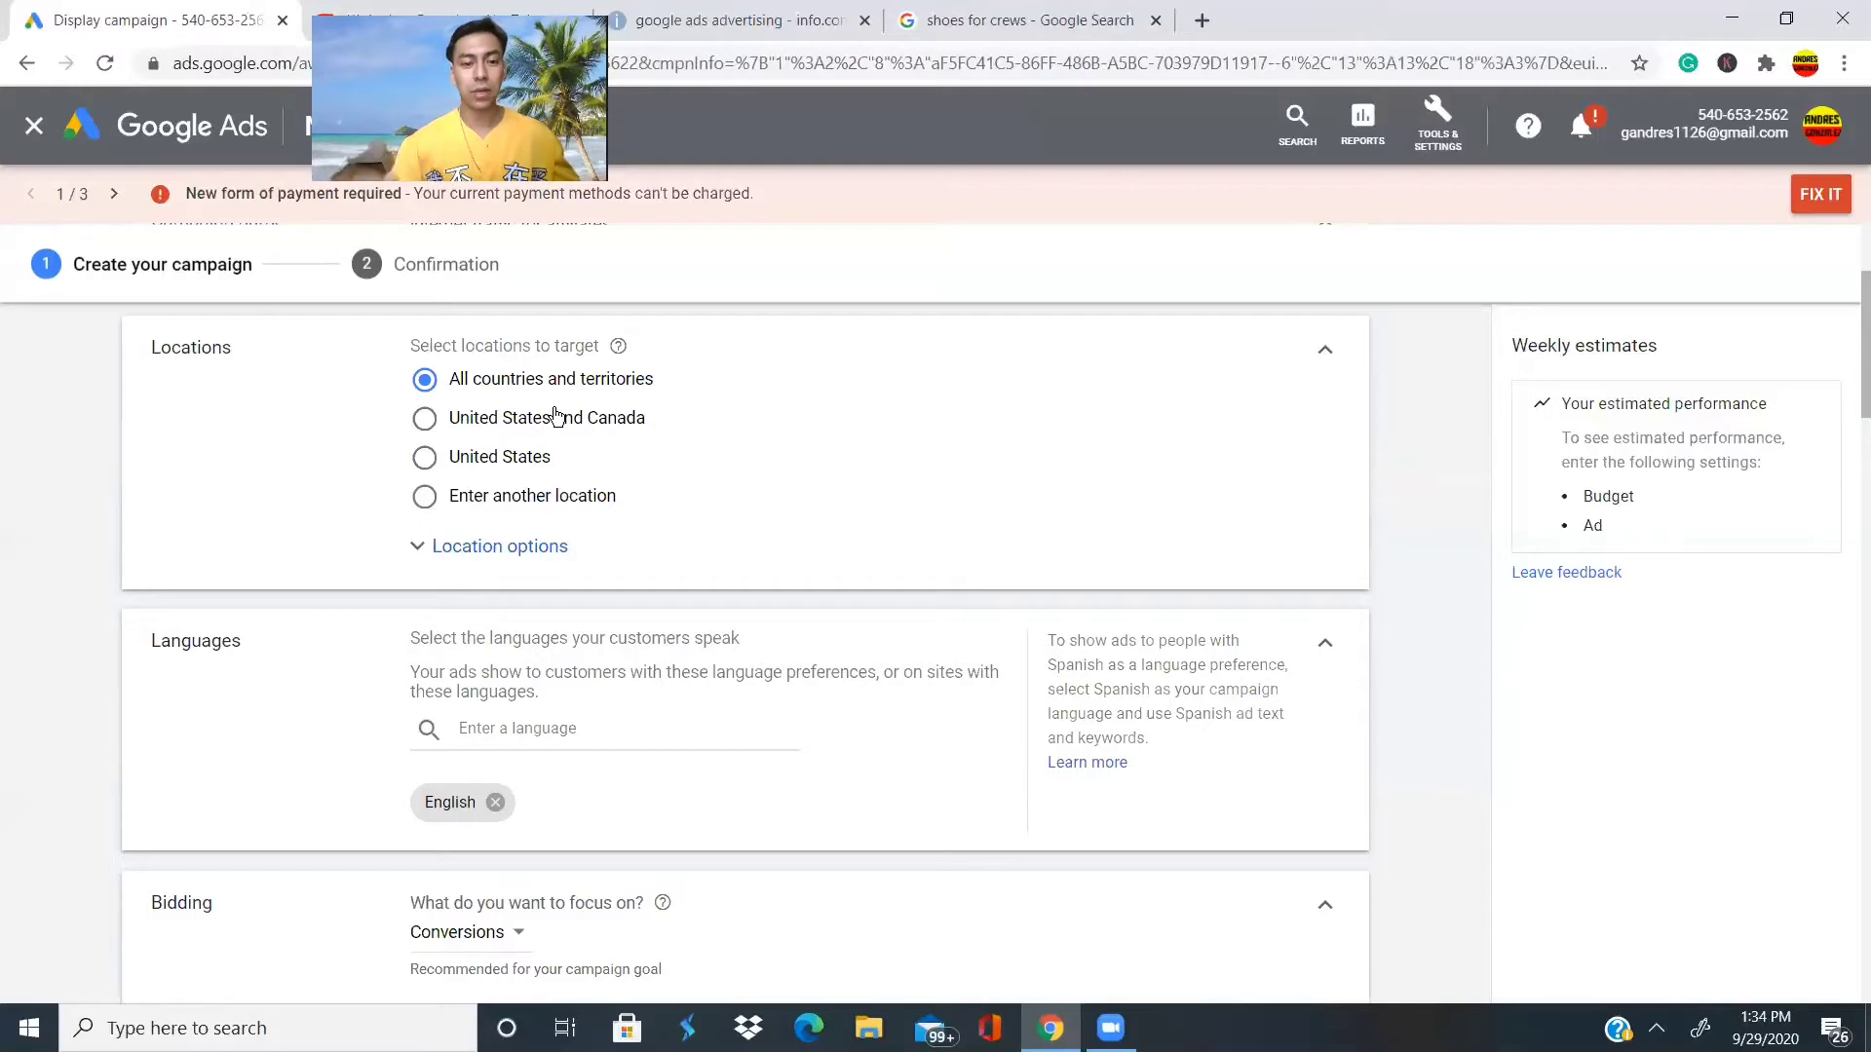
scroll(552, 417, down, 2)
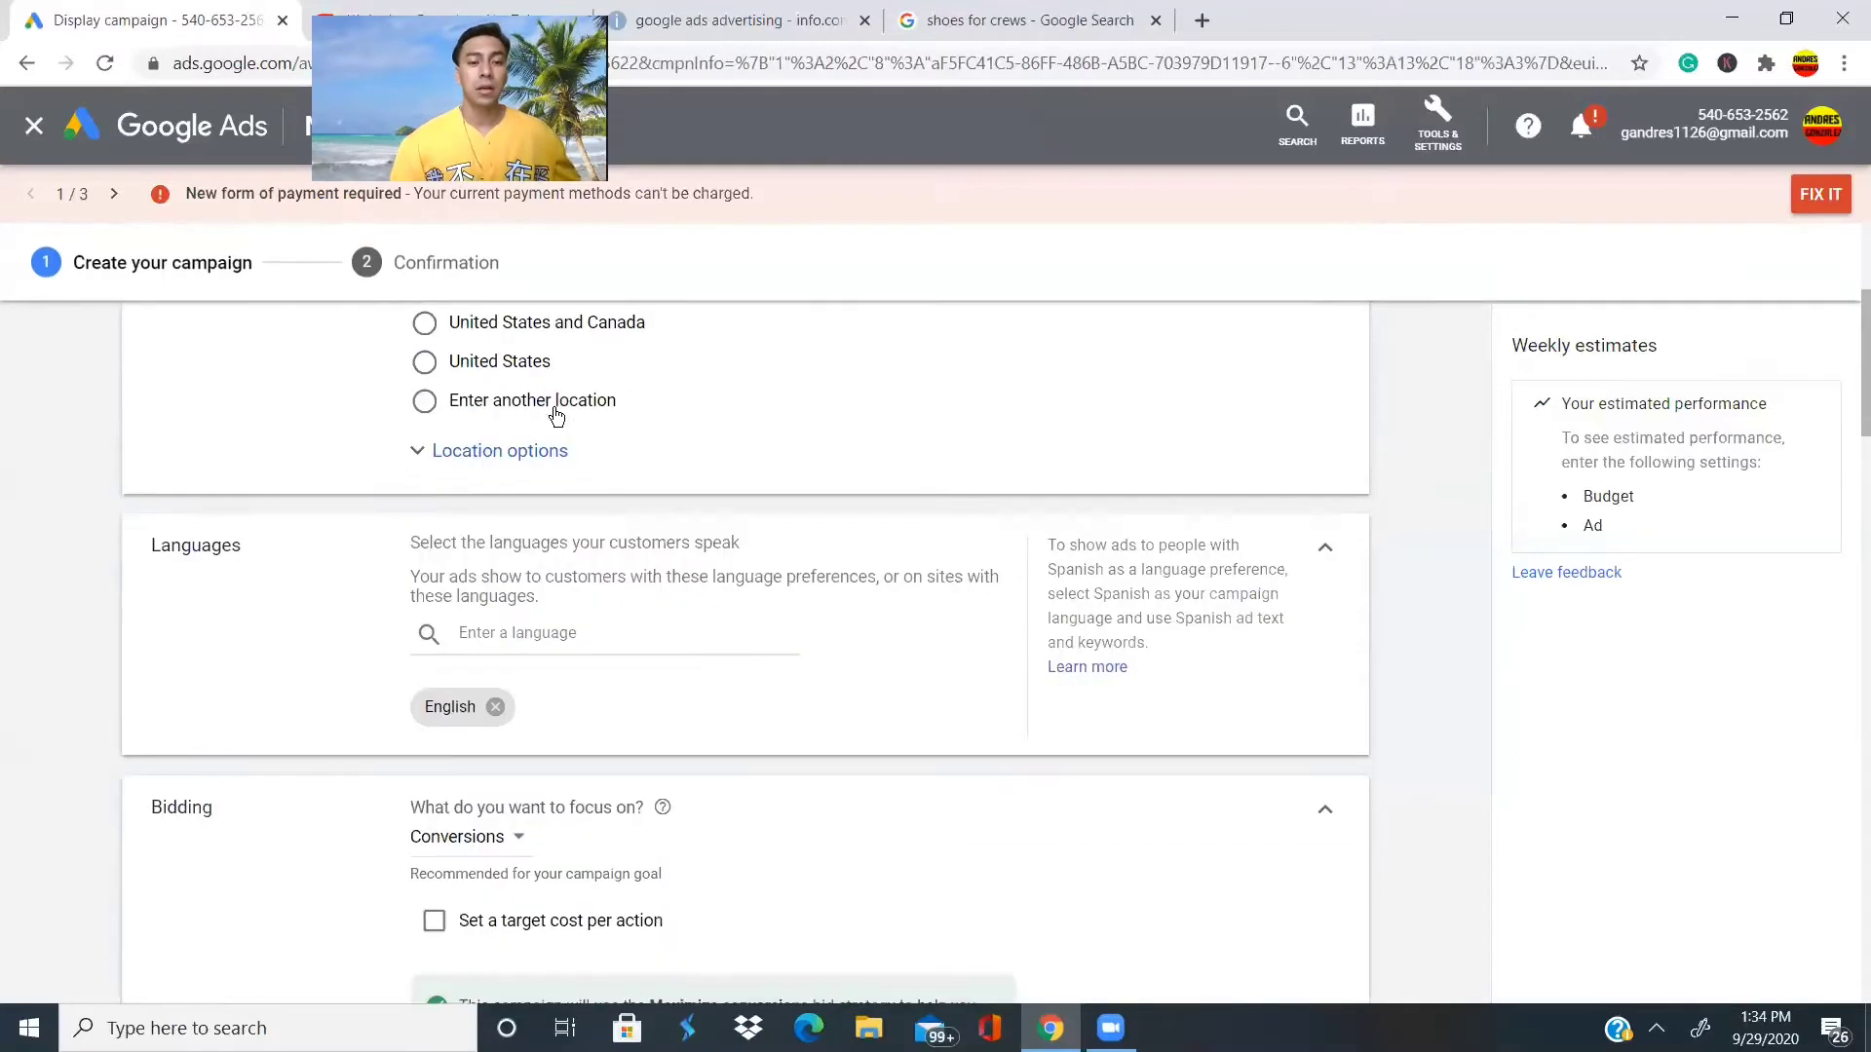
scroll(552, 410, up, 3)
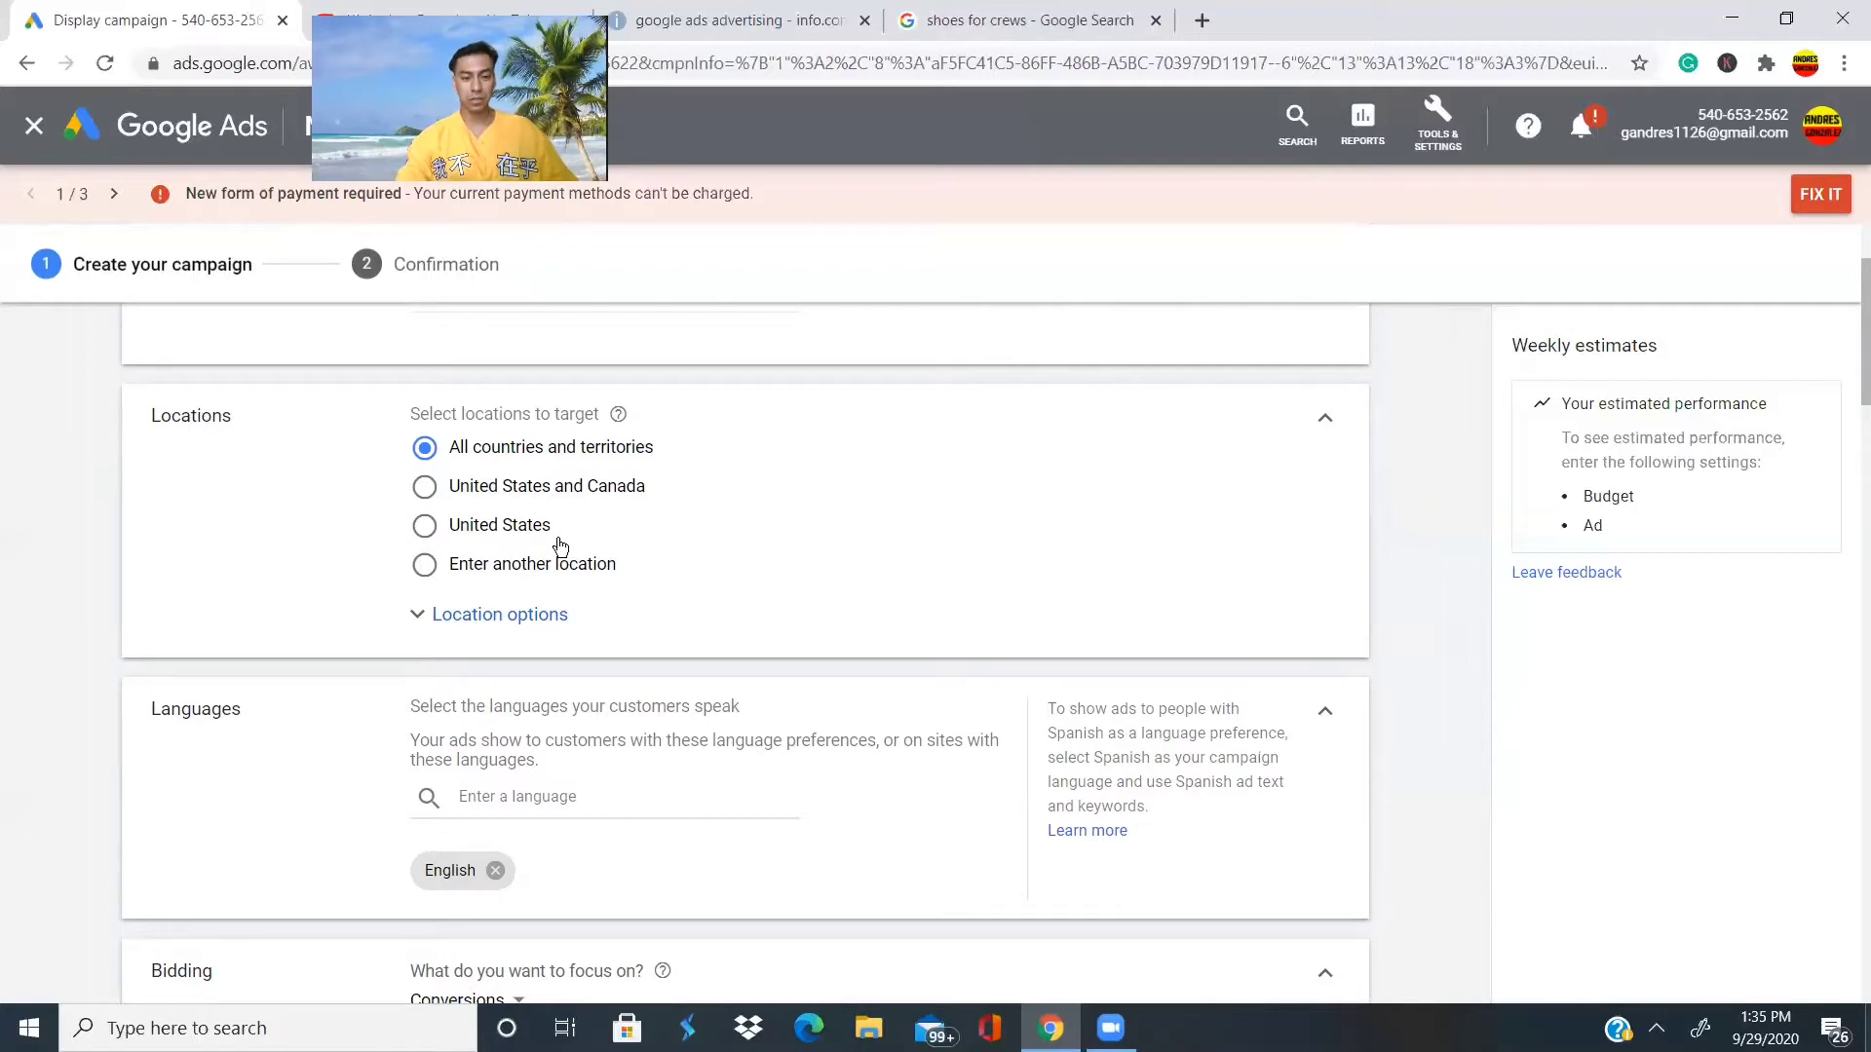
Expand the location options, choose to enter another location, and open the advanced location search.
click(448, 620)
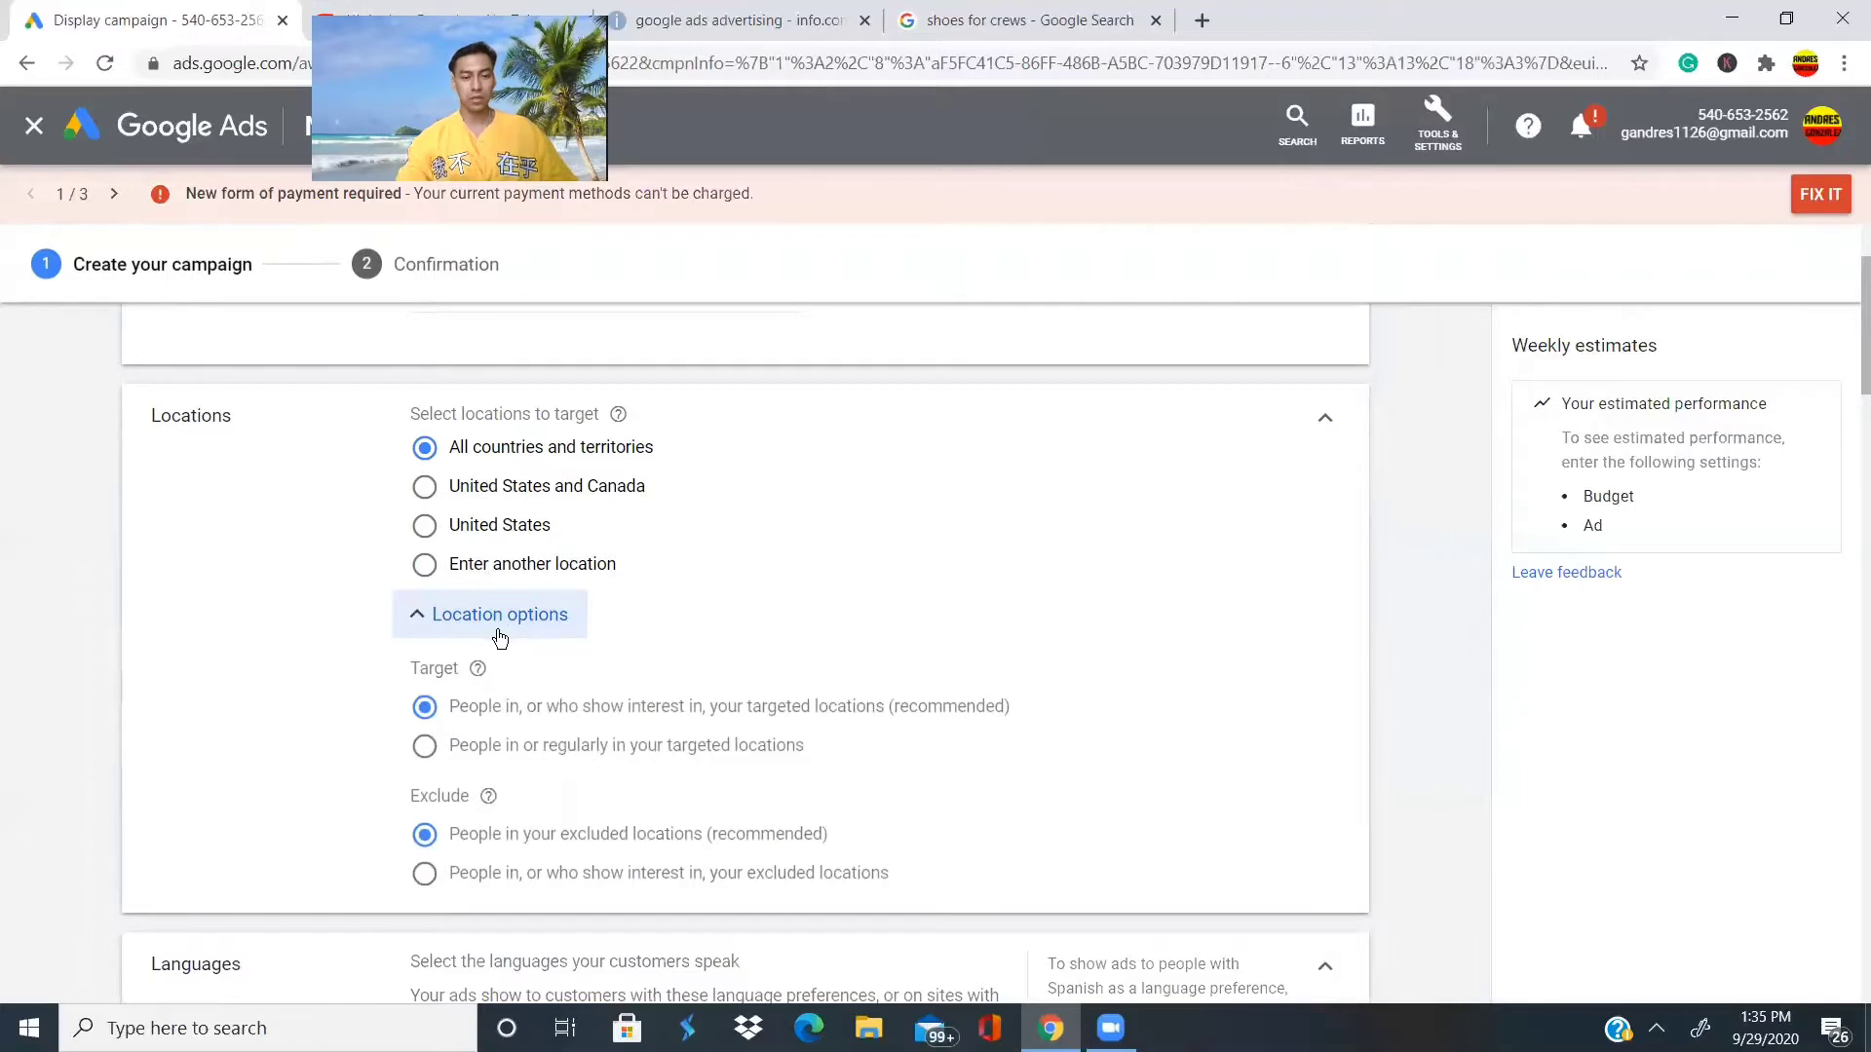
scroll(509, 627, down, 2)
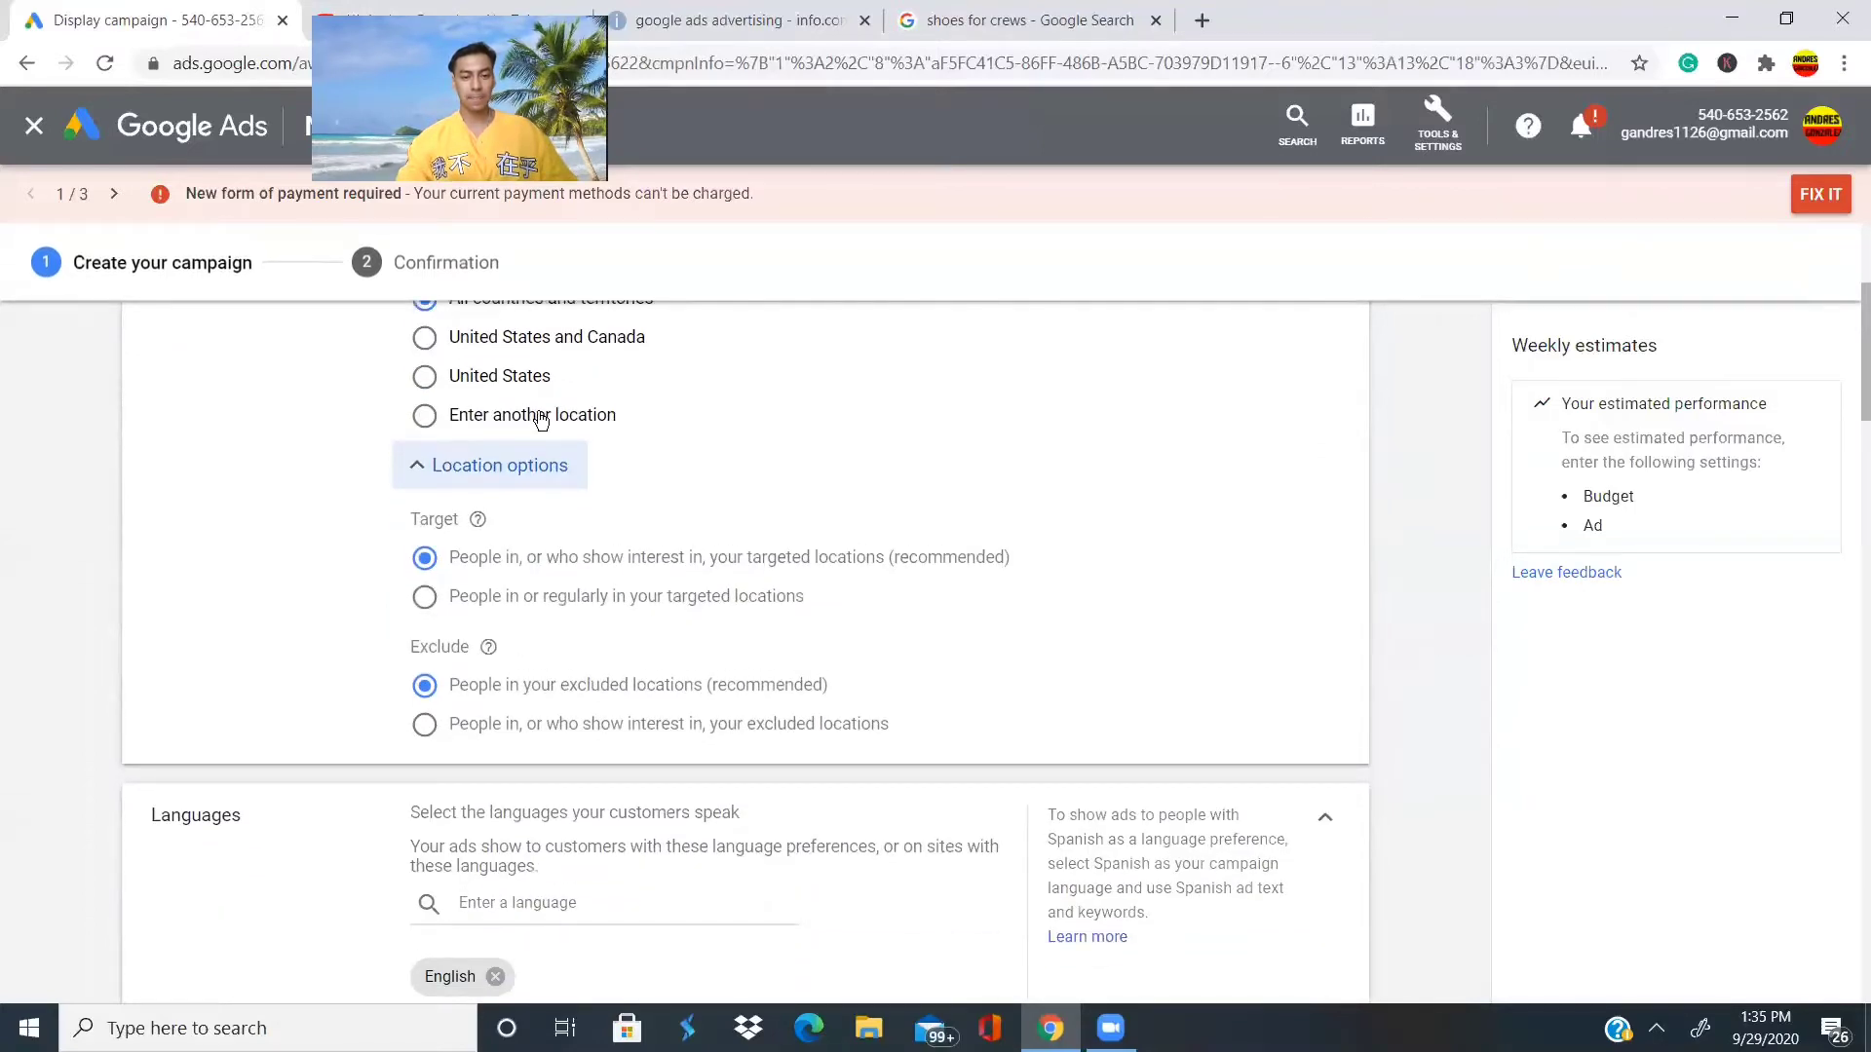
click(426, 416)
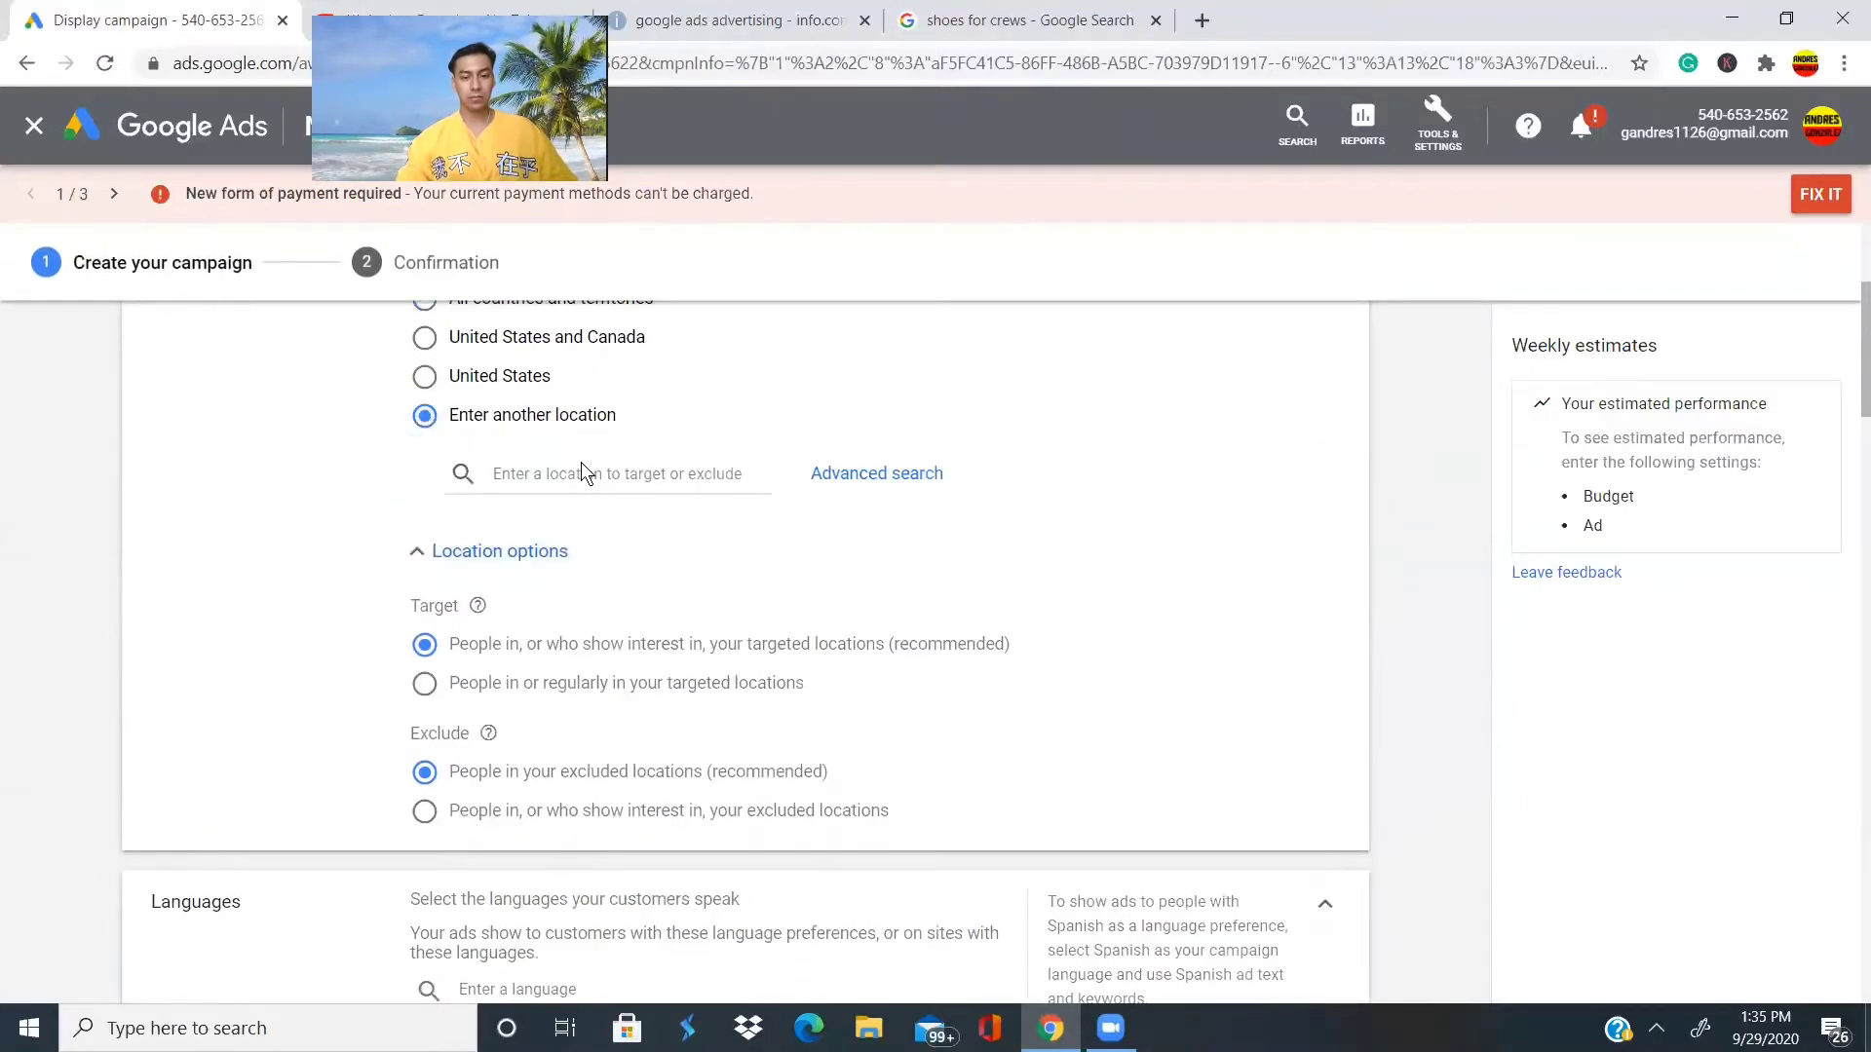
scroll(447, 439, up, 2)
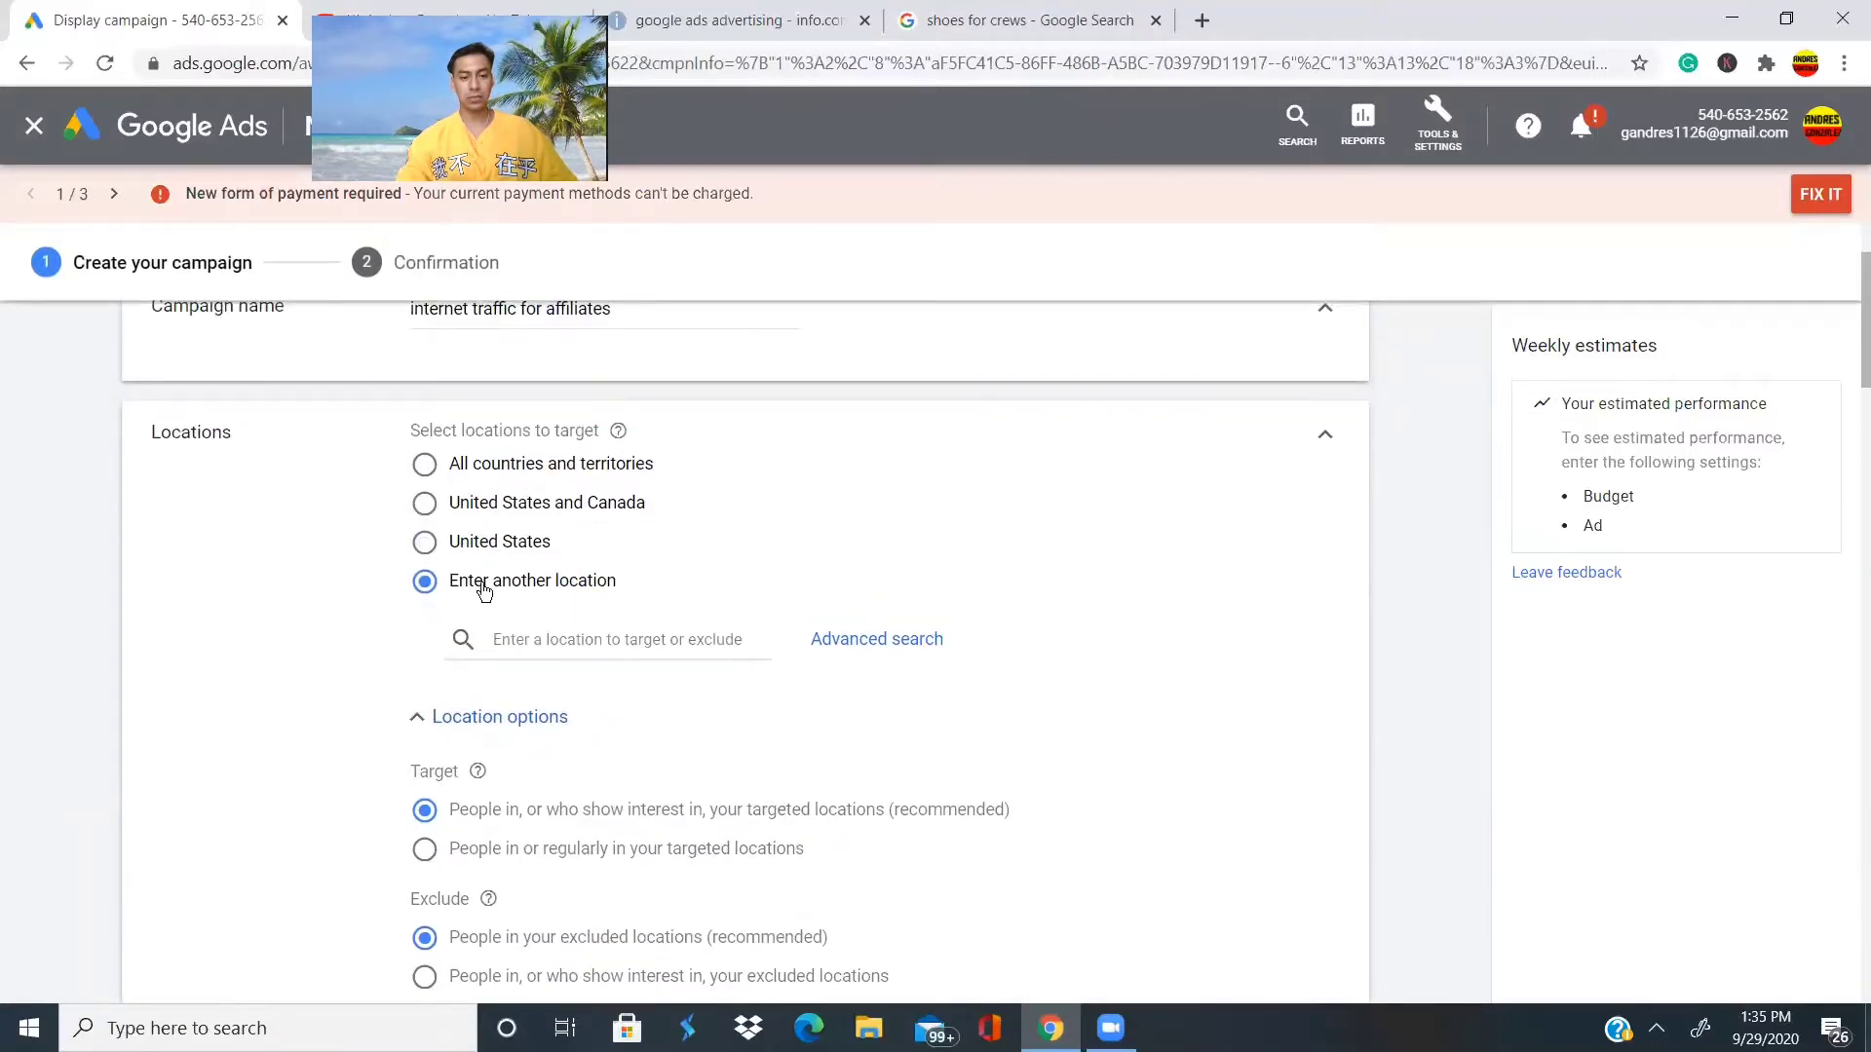
click(509, 647)
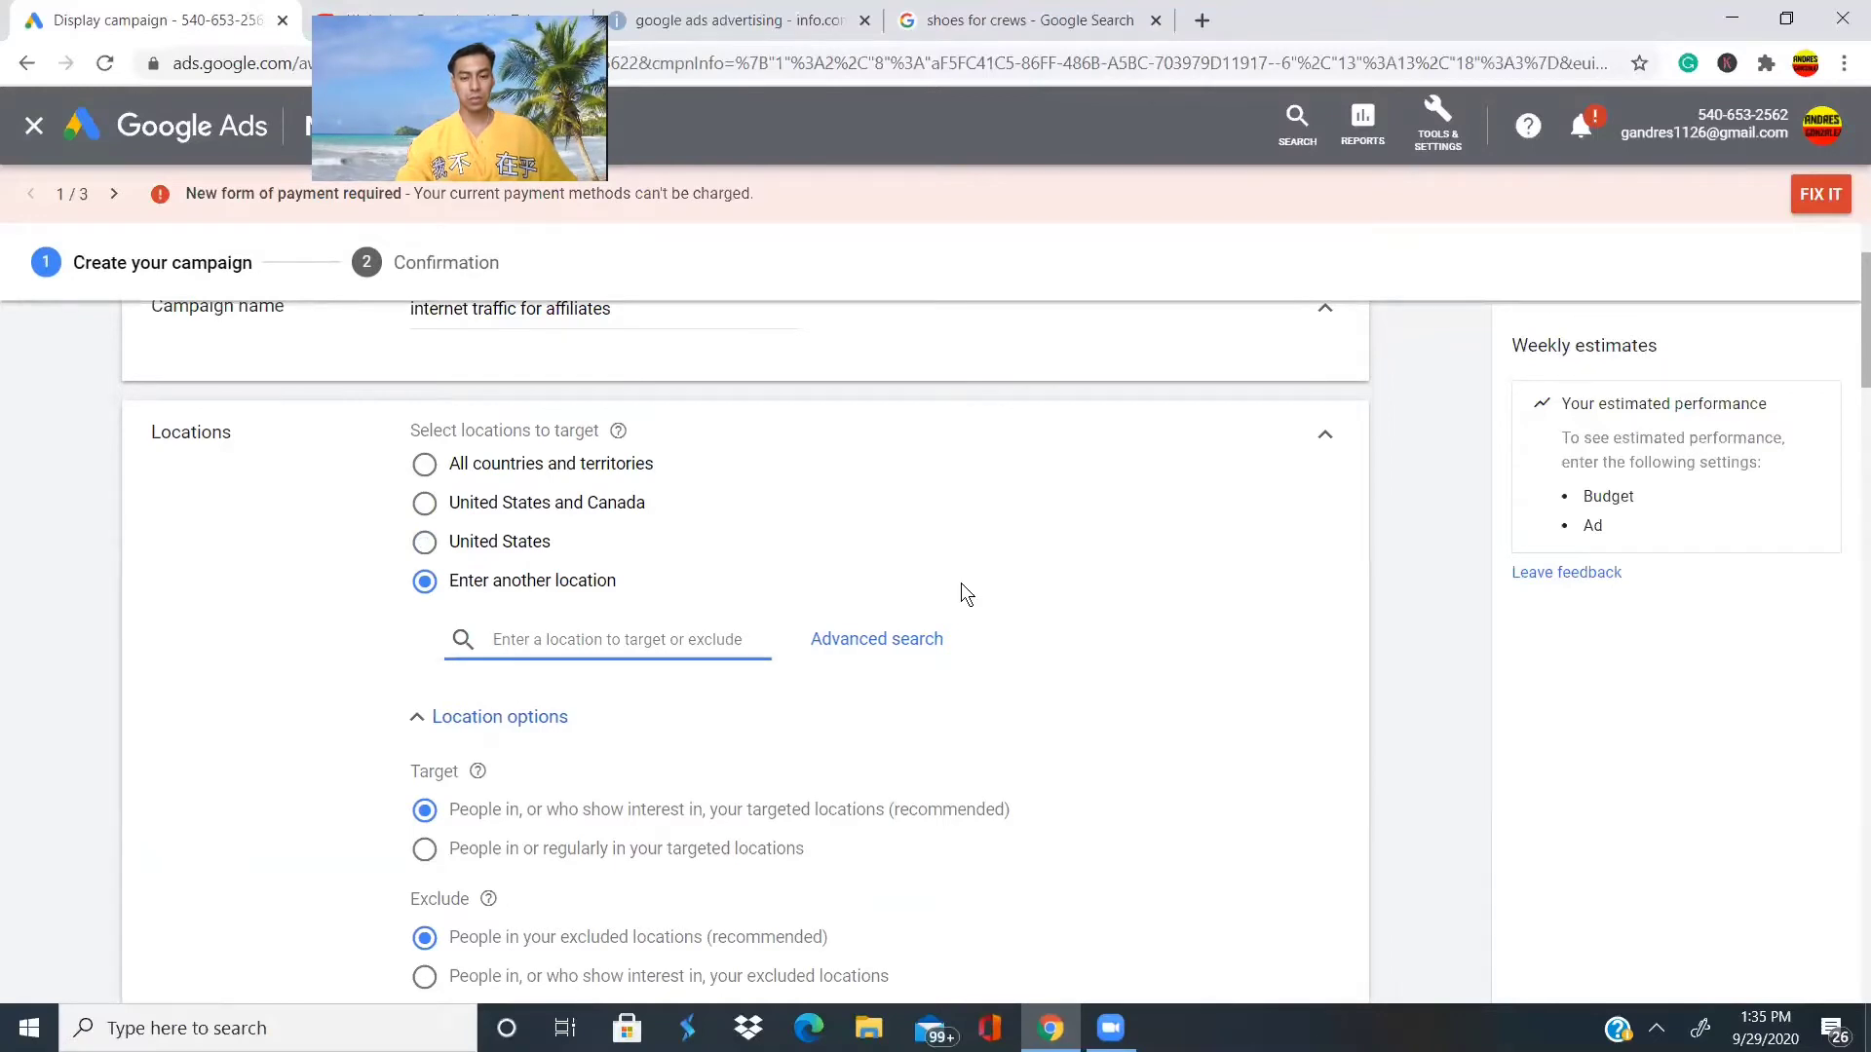
click(854, 651)
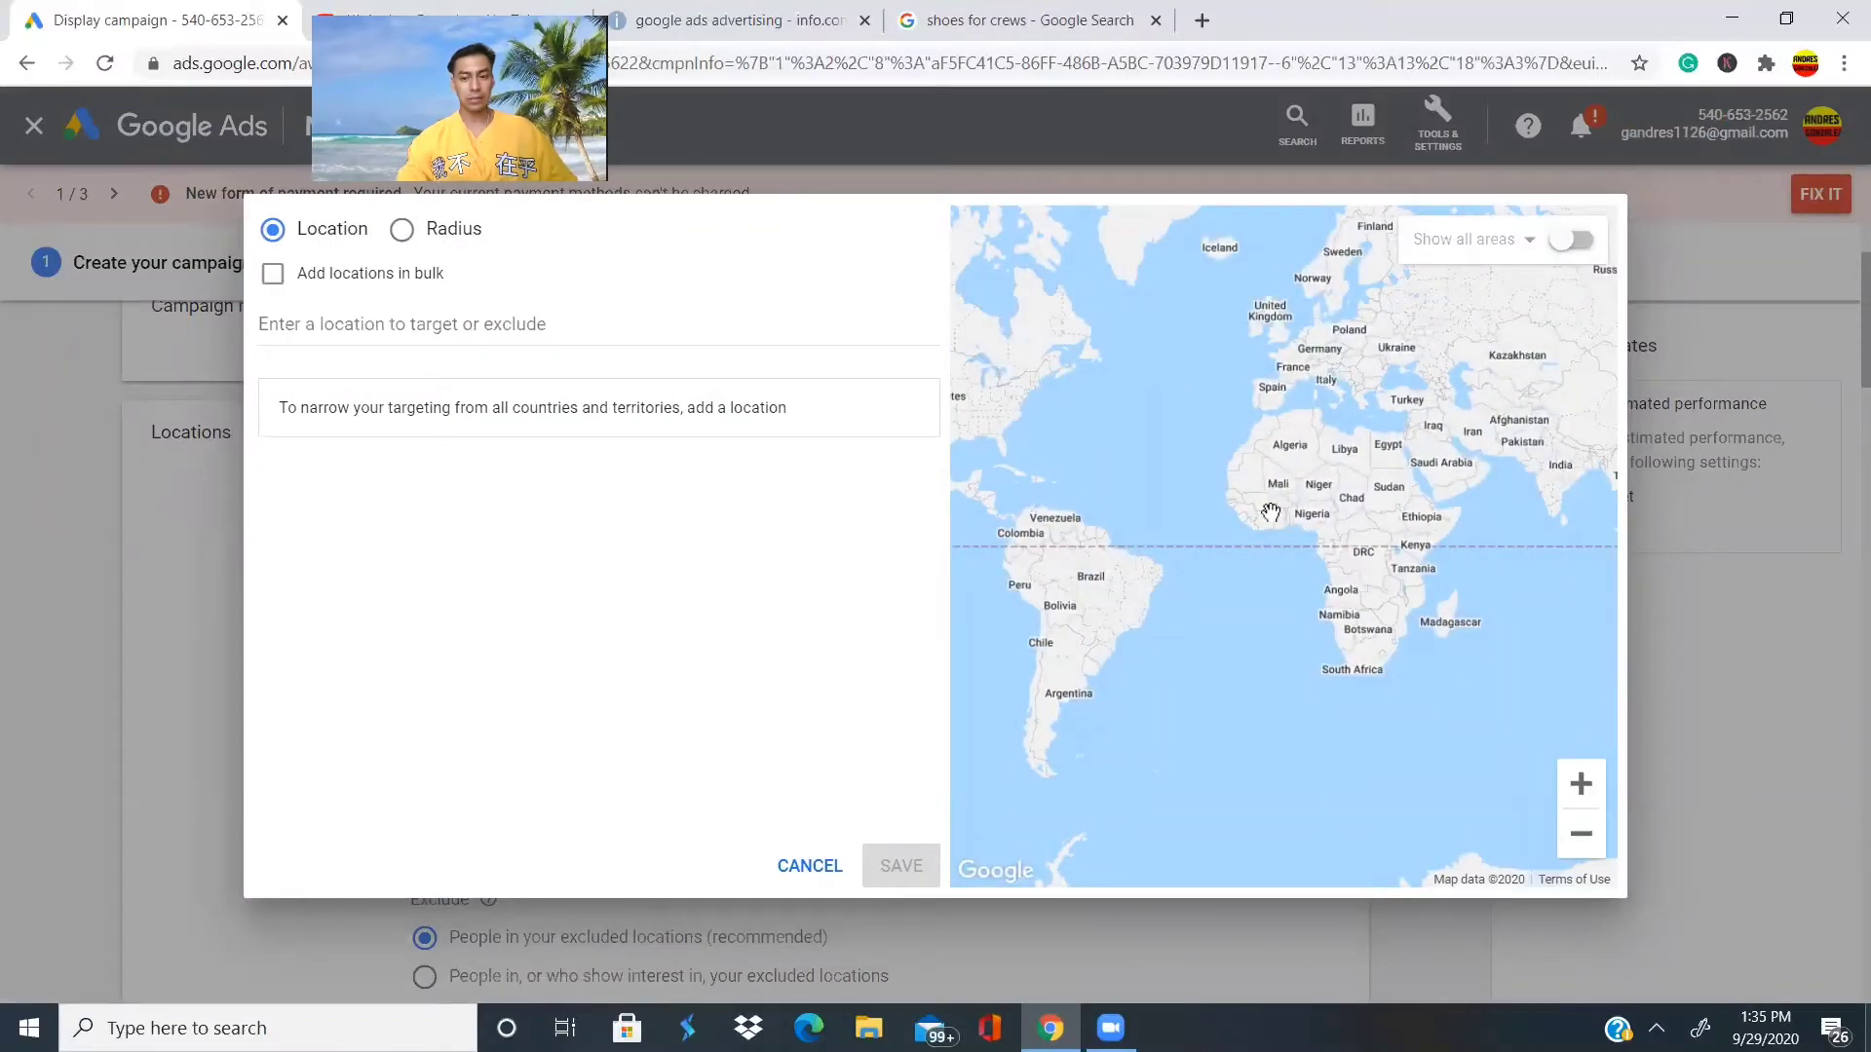
Add the countries New Zealand and Israel as targeted locations.
click(317, 329)
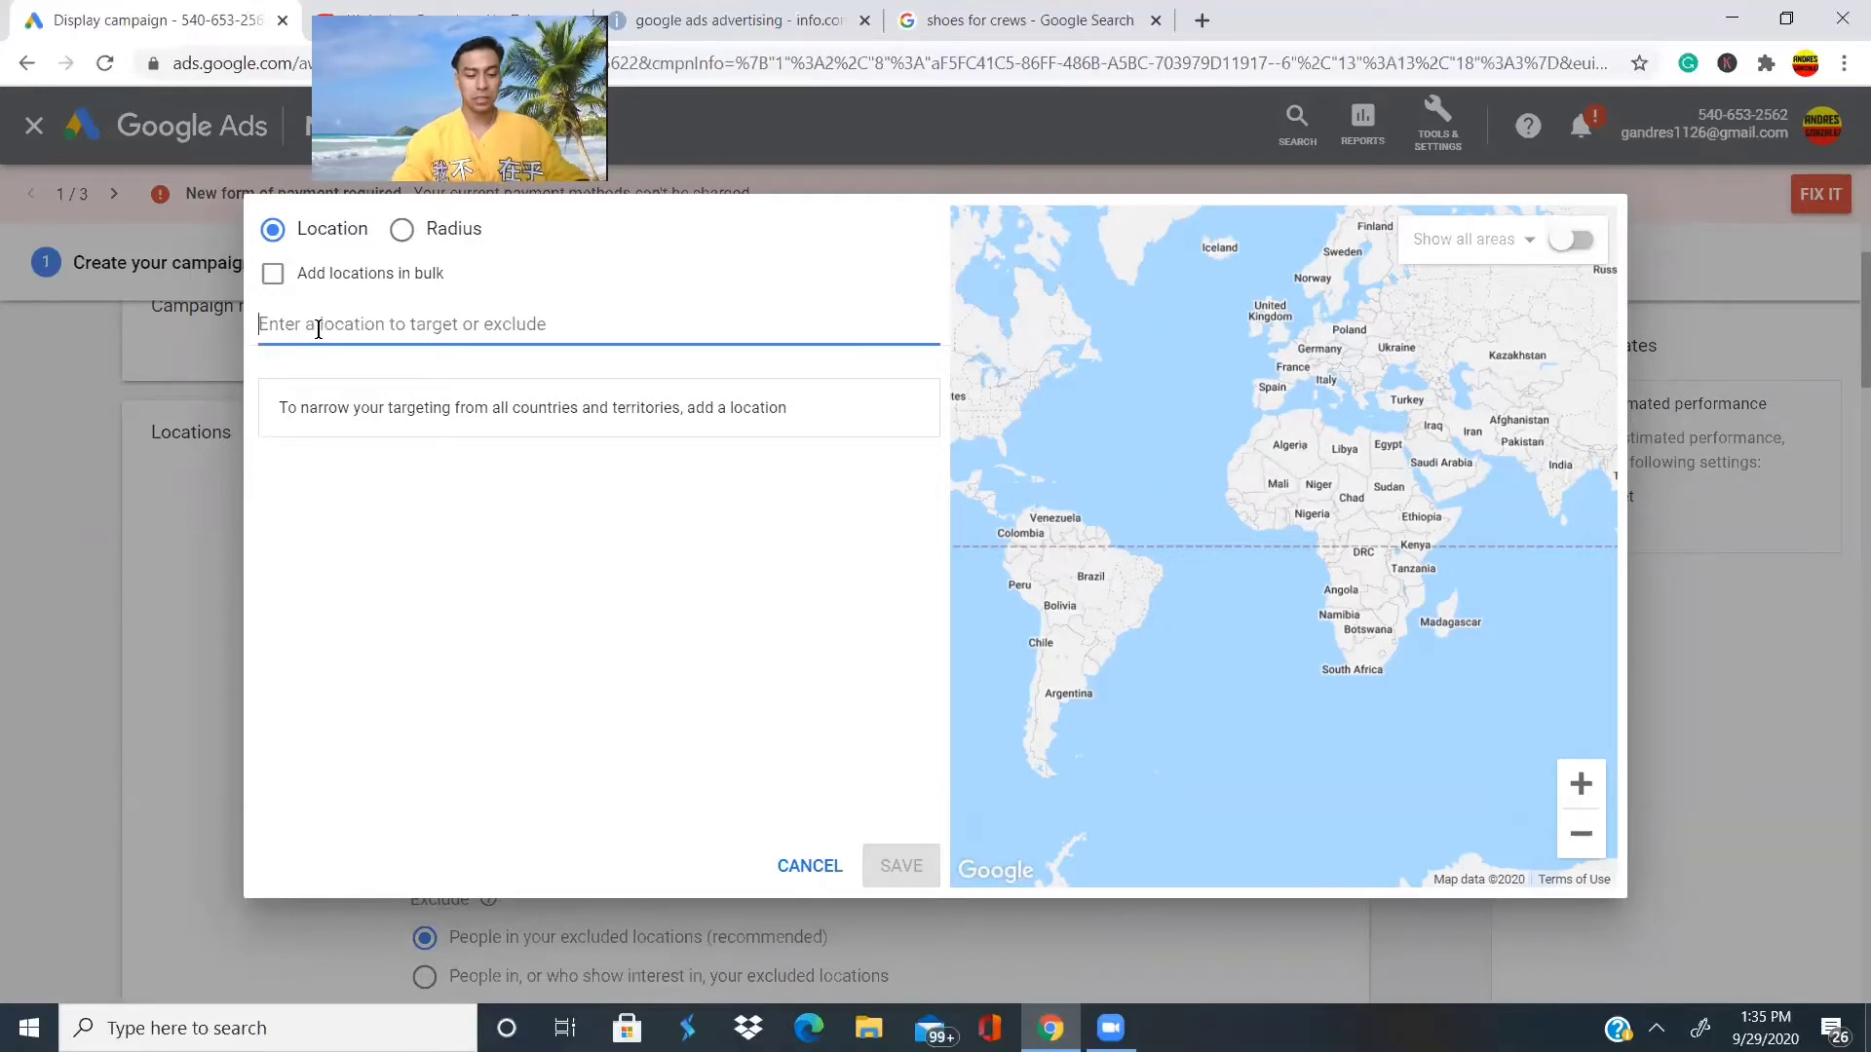
text(new)
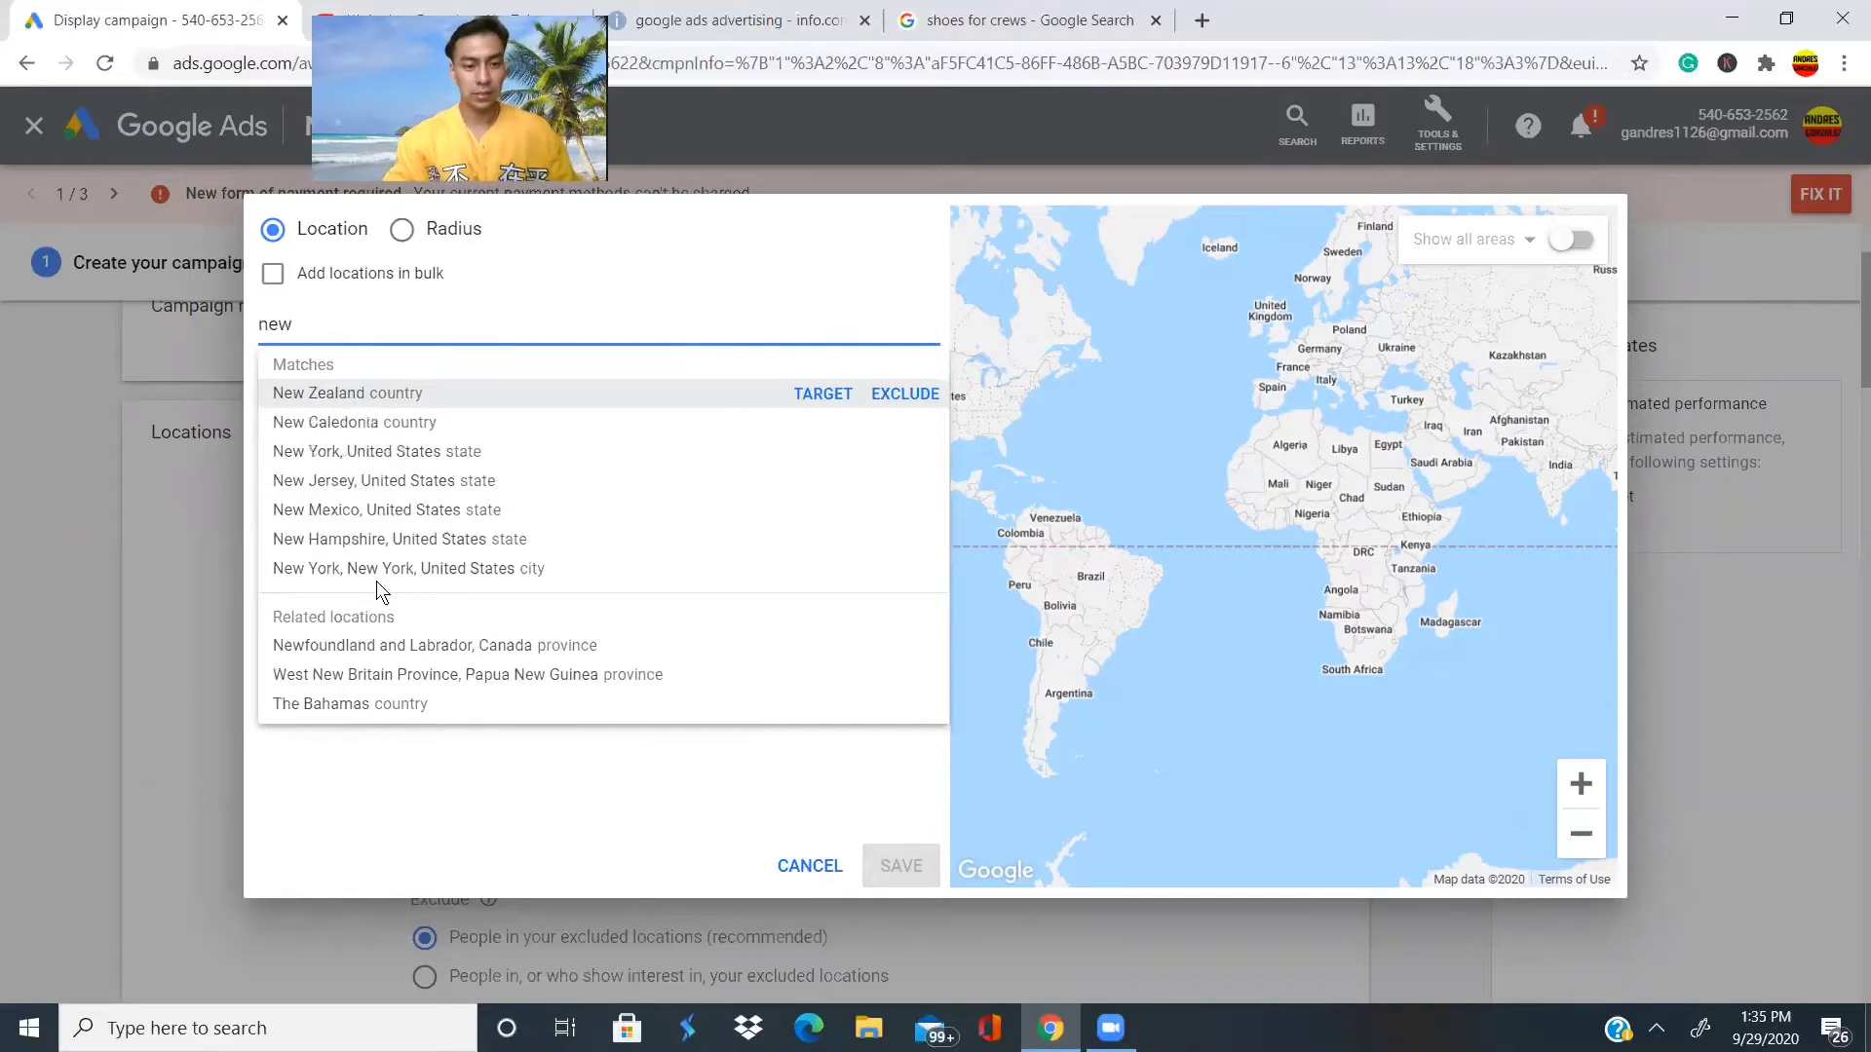
click(318, 395)
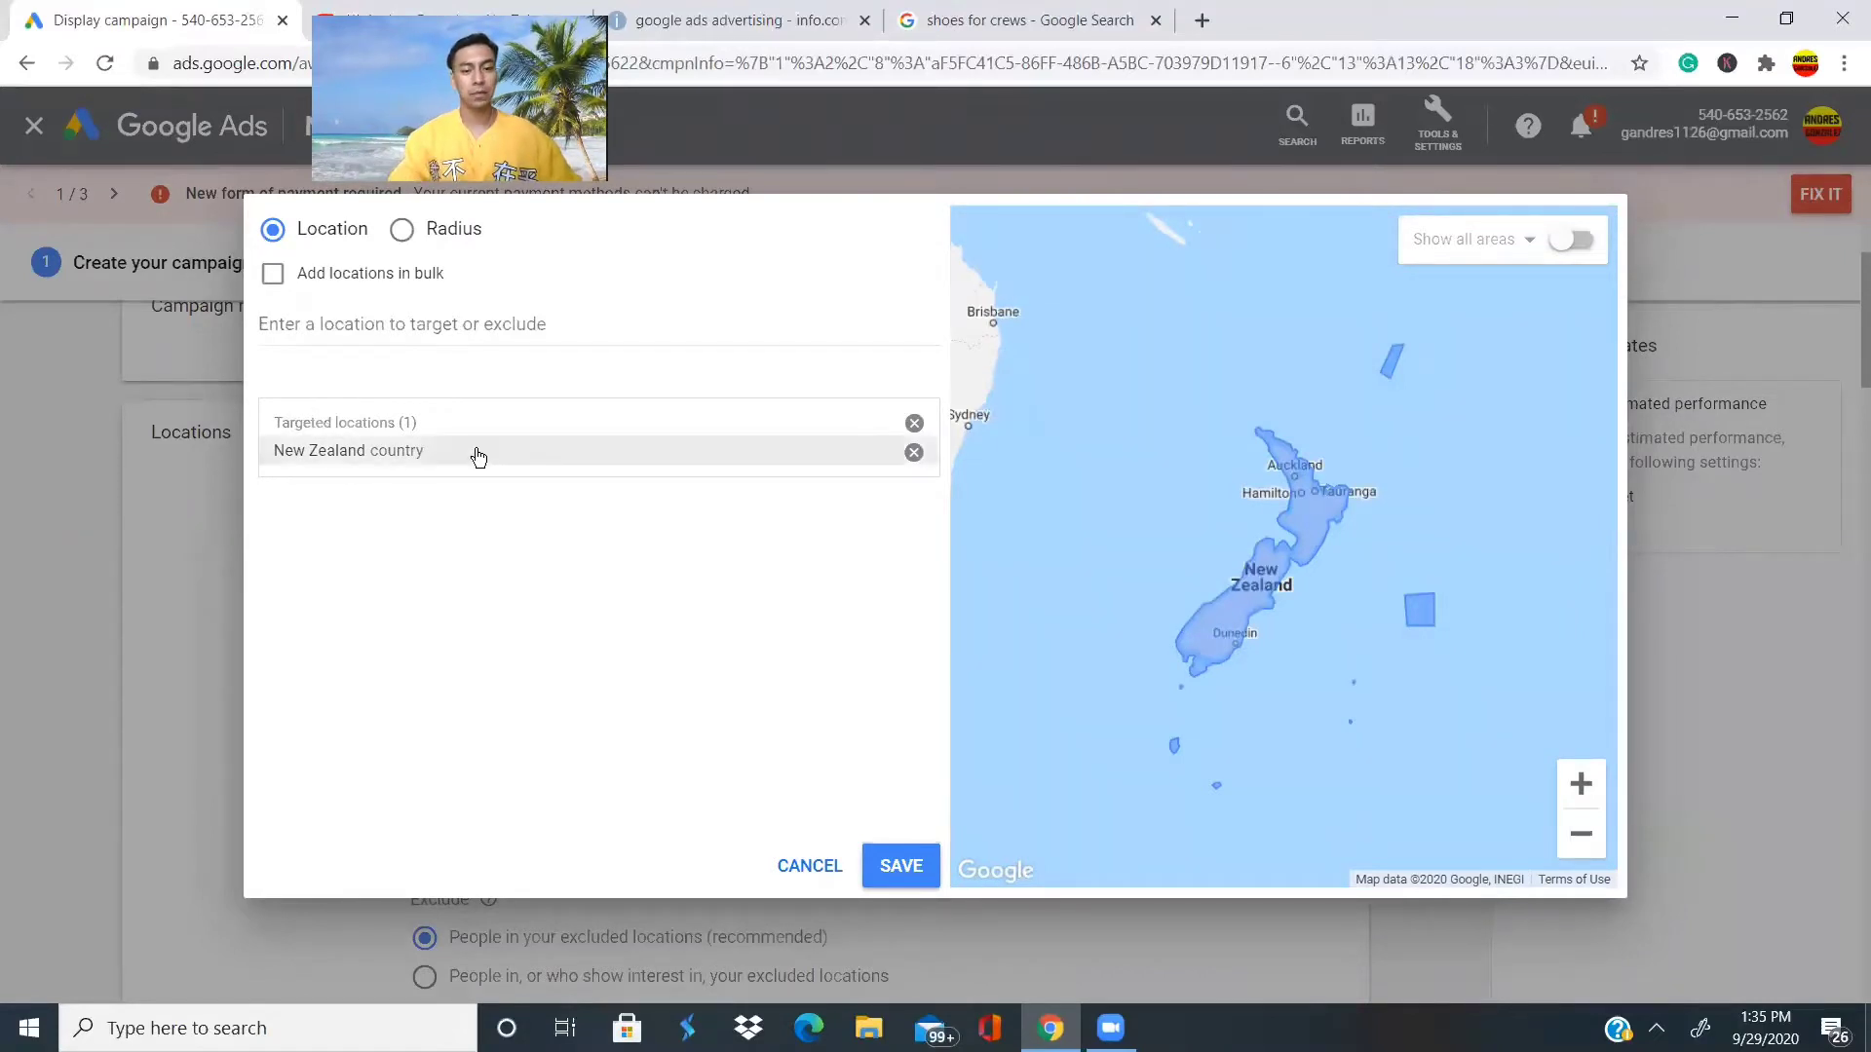
click(366, 324)
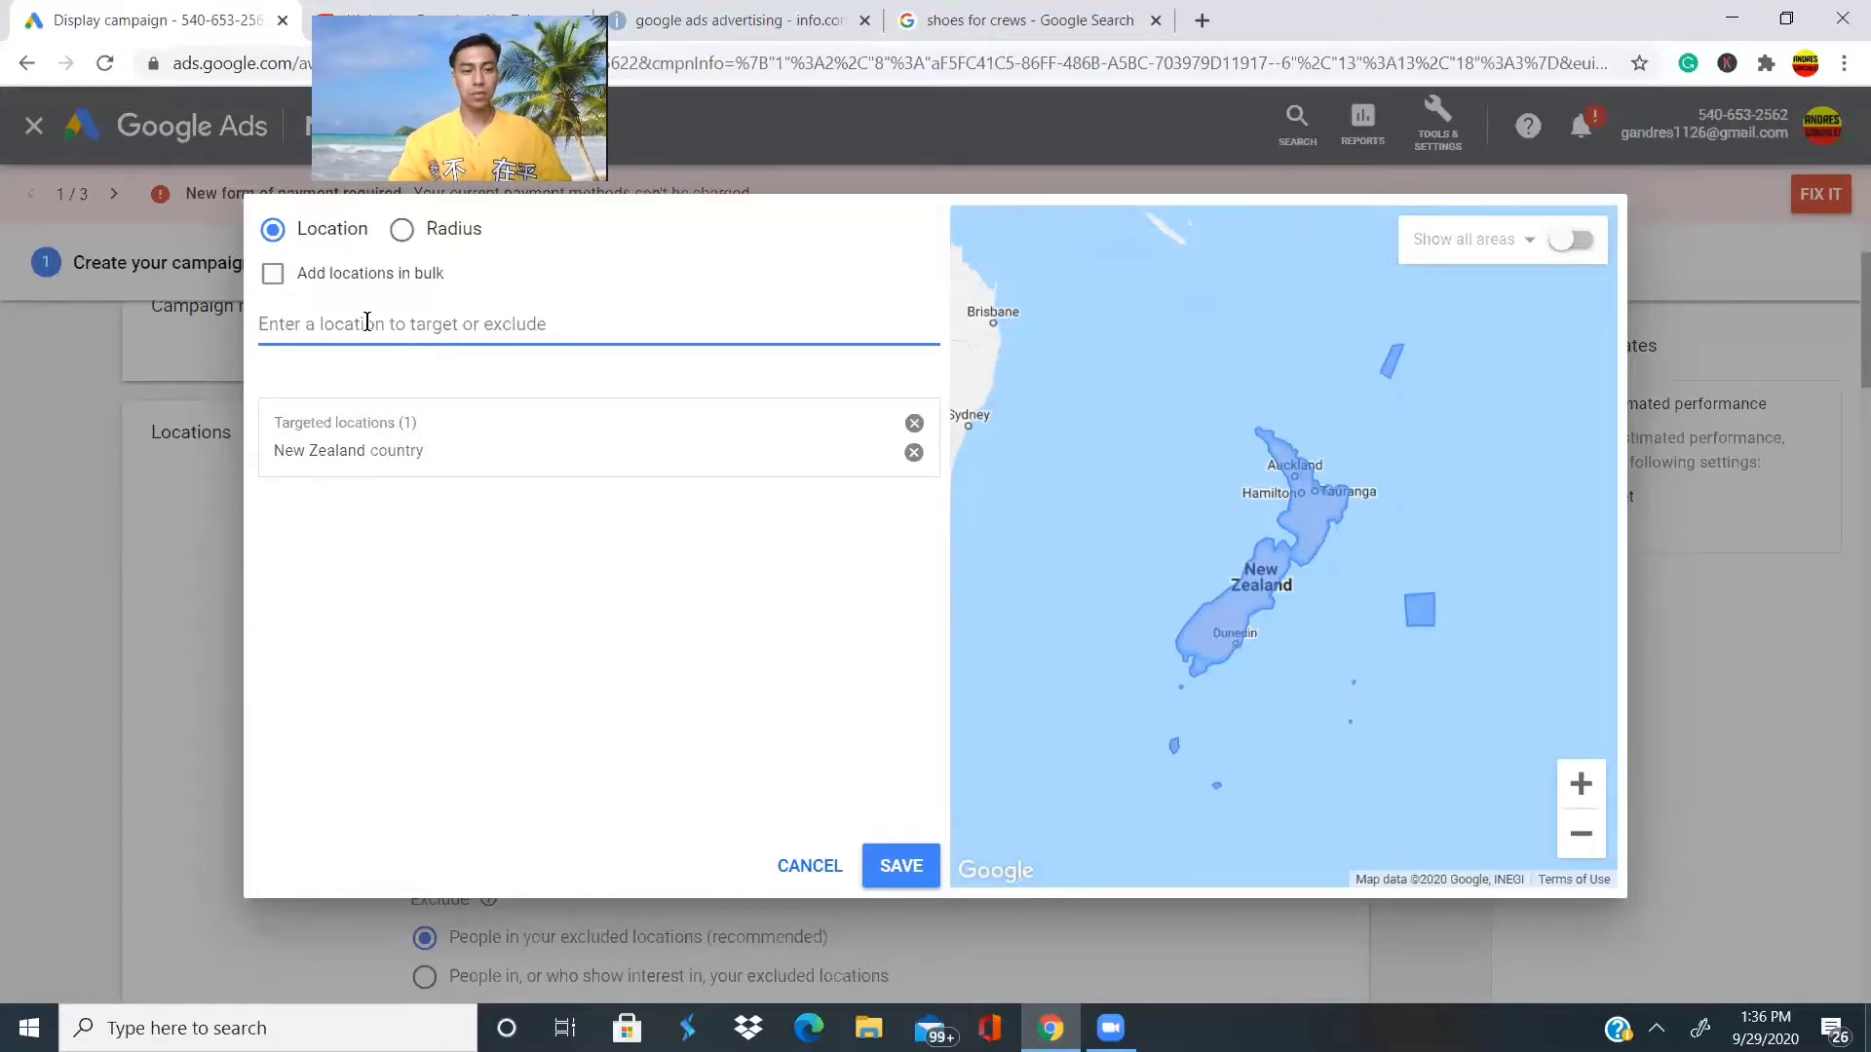
text(isra)
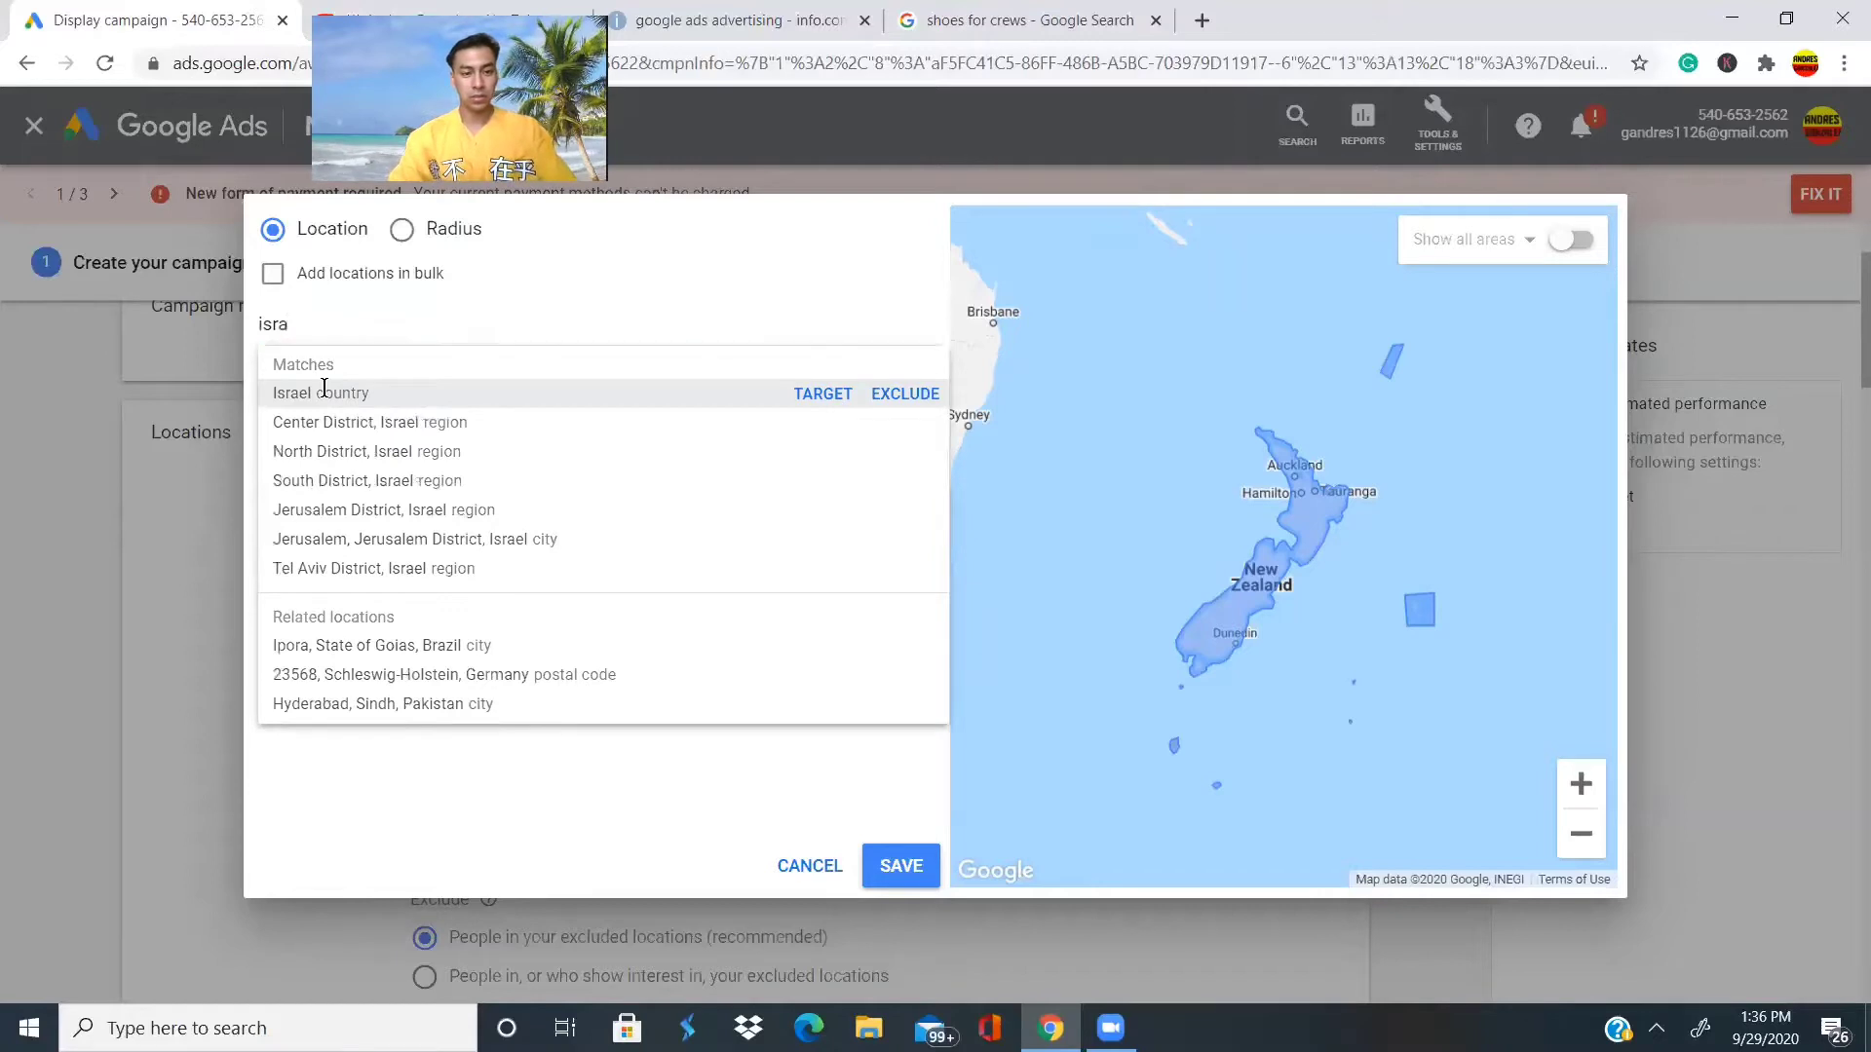
click(325, 390)
Add the countries India and United Kingdom as targeted locations and save the location list.
click(353, 325)
text(india)
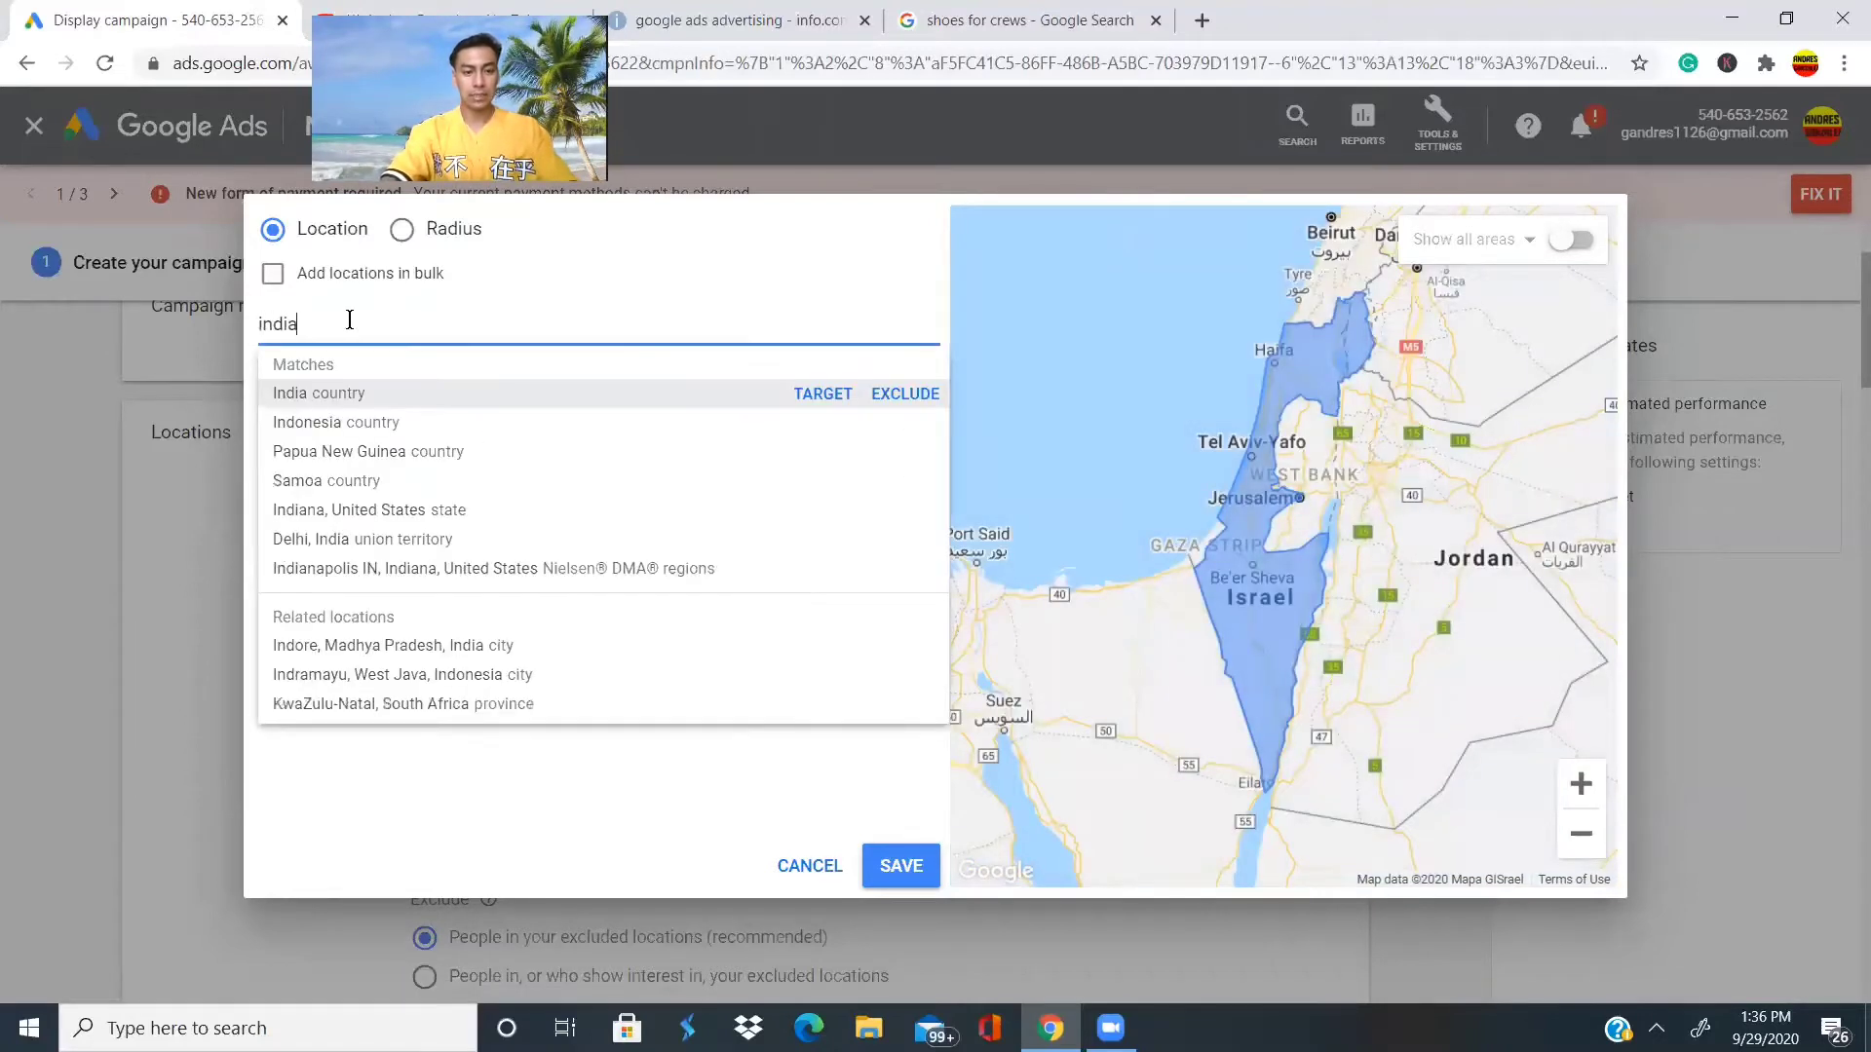
click(328, 390)
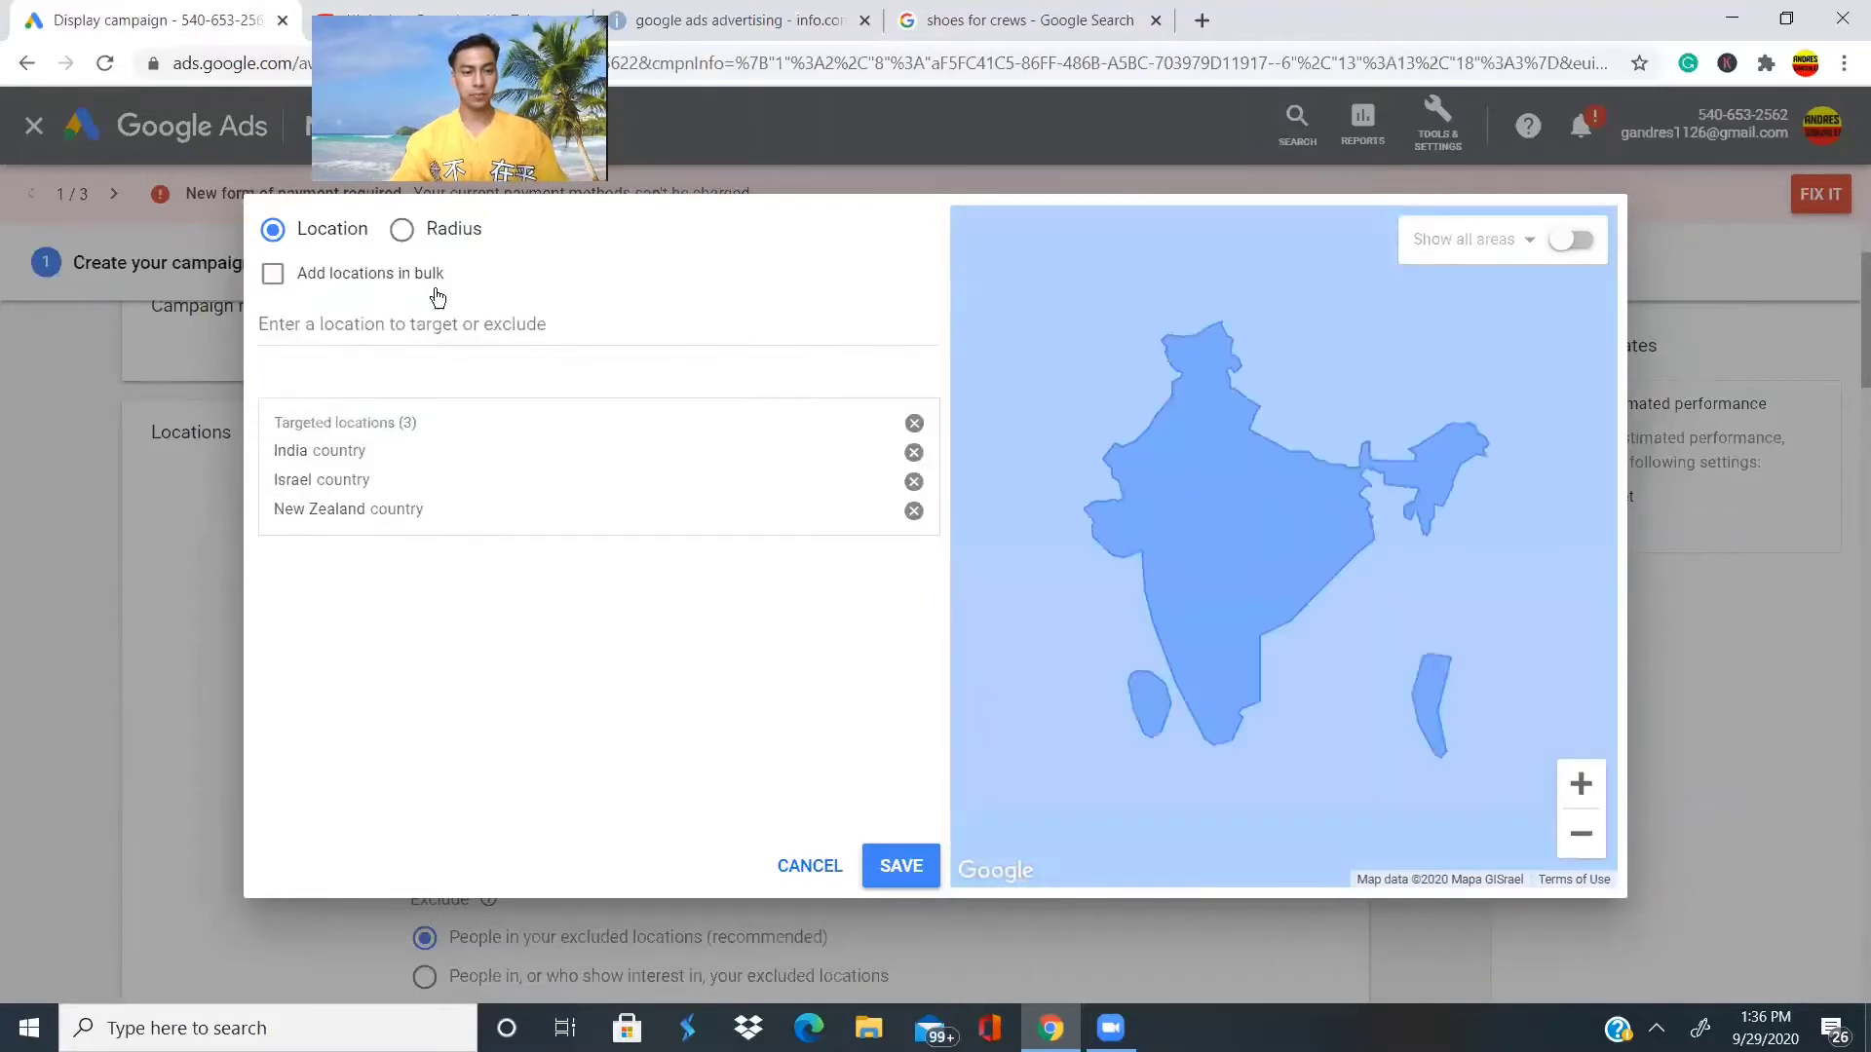
click(297, 321)
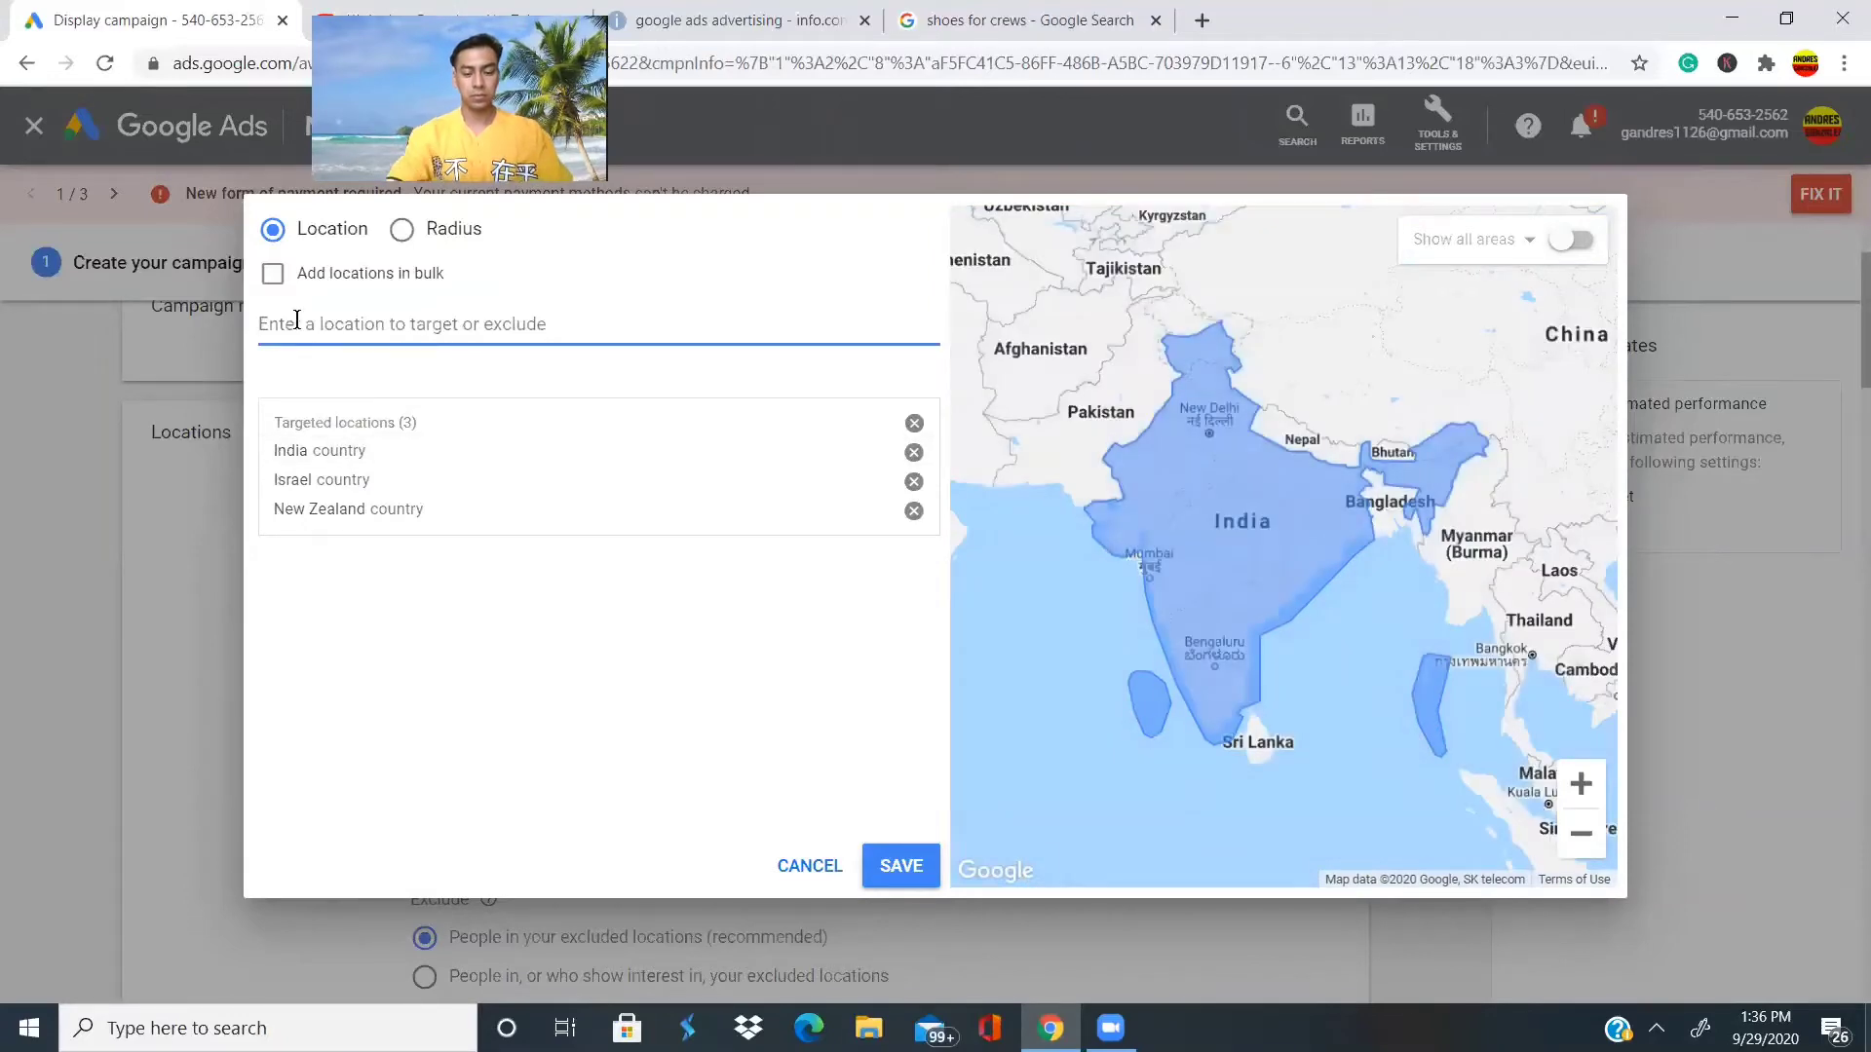
text(uk)
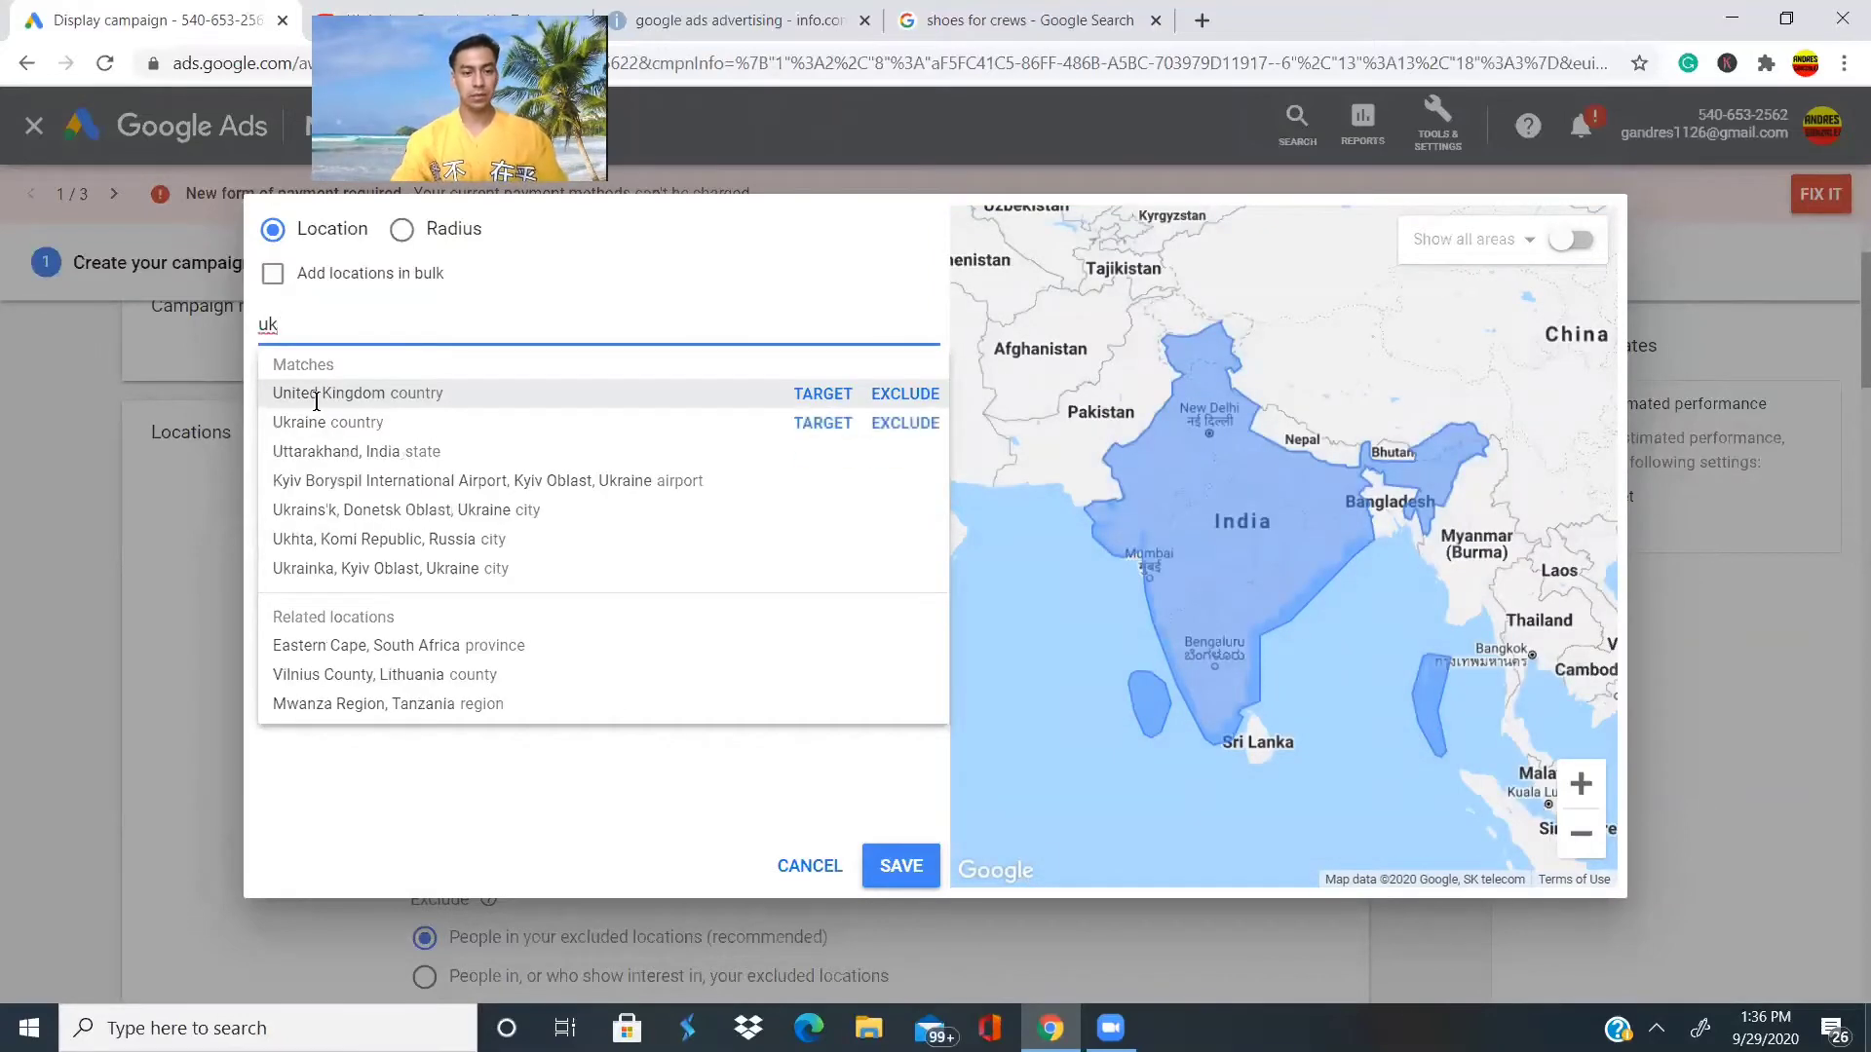
click(316, 395)
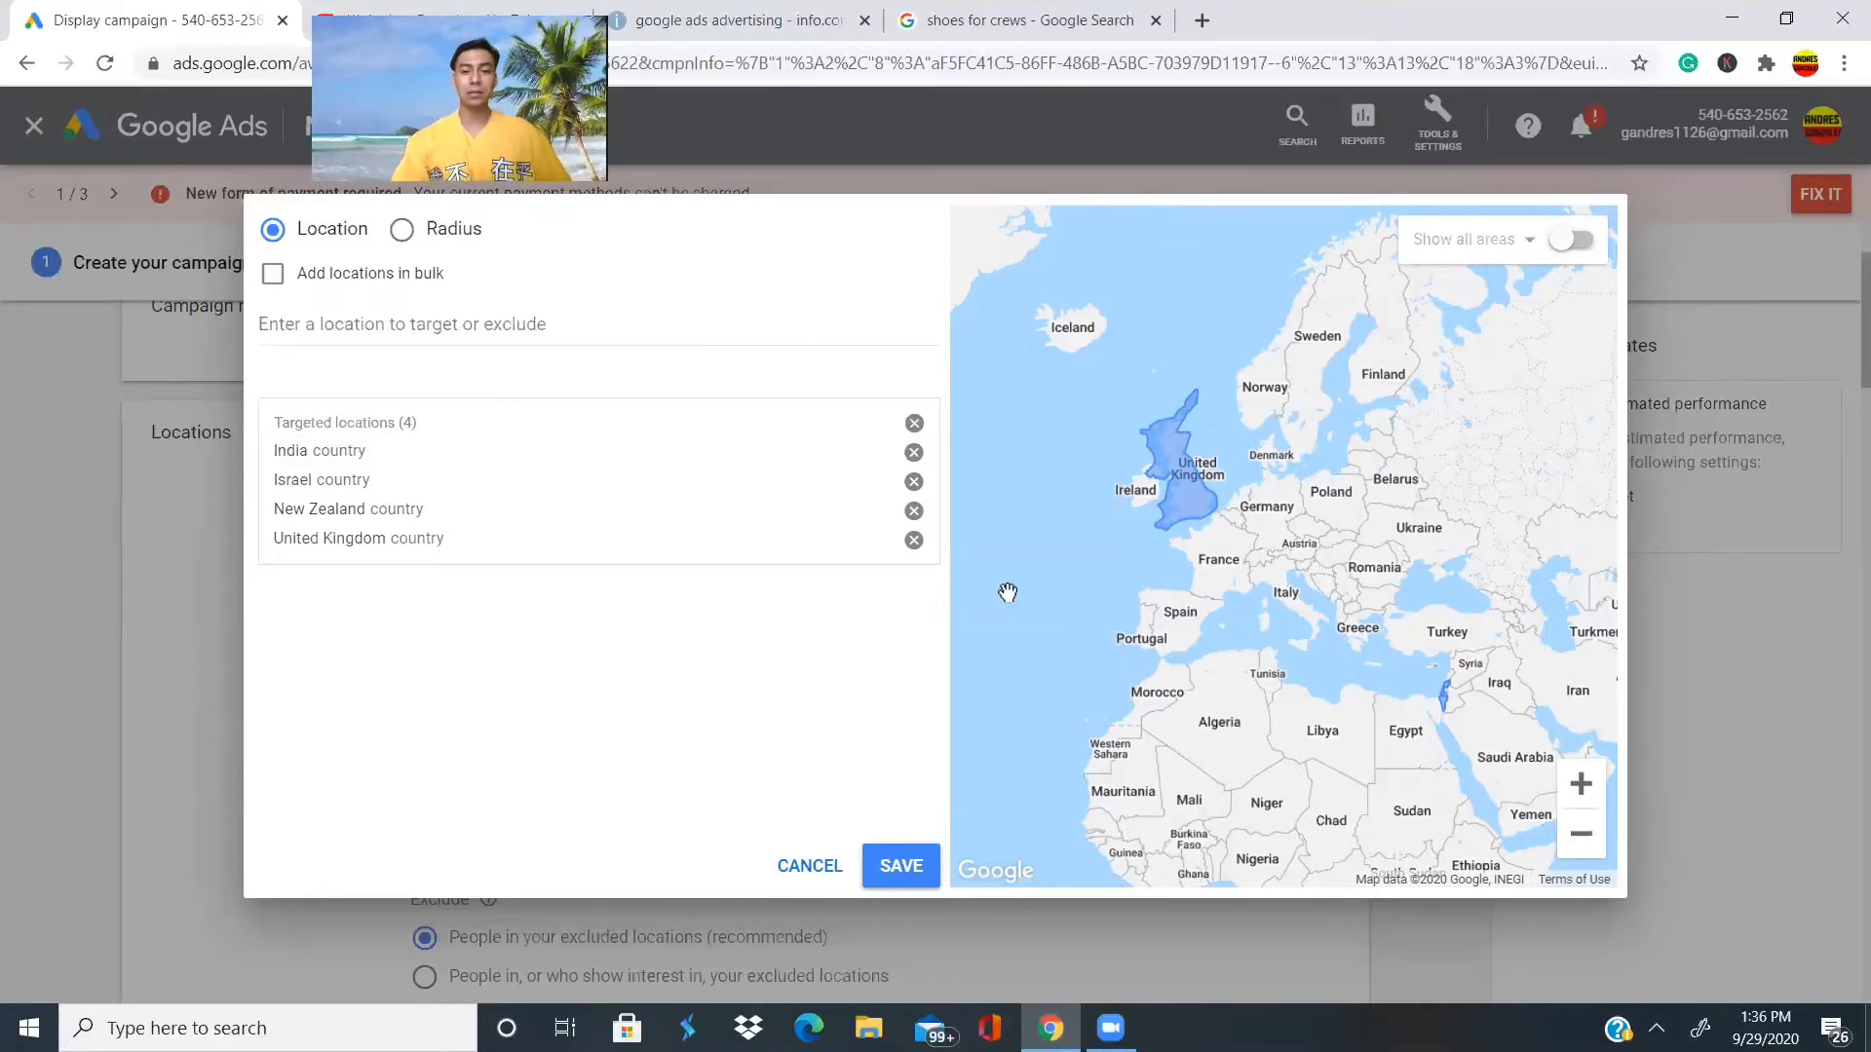
scroll(1007, 593, down, 3)
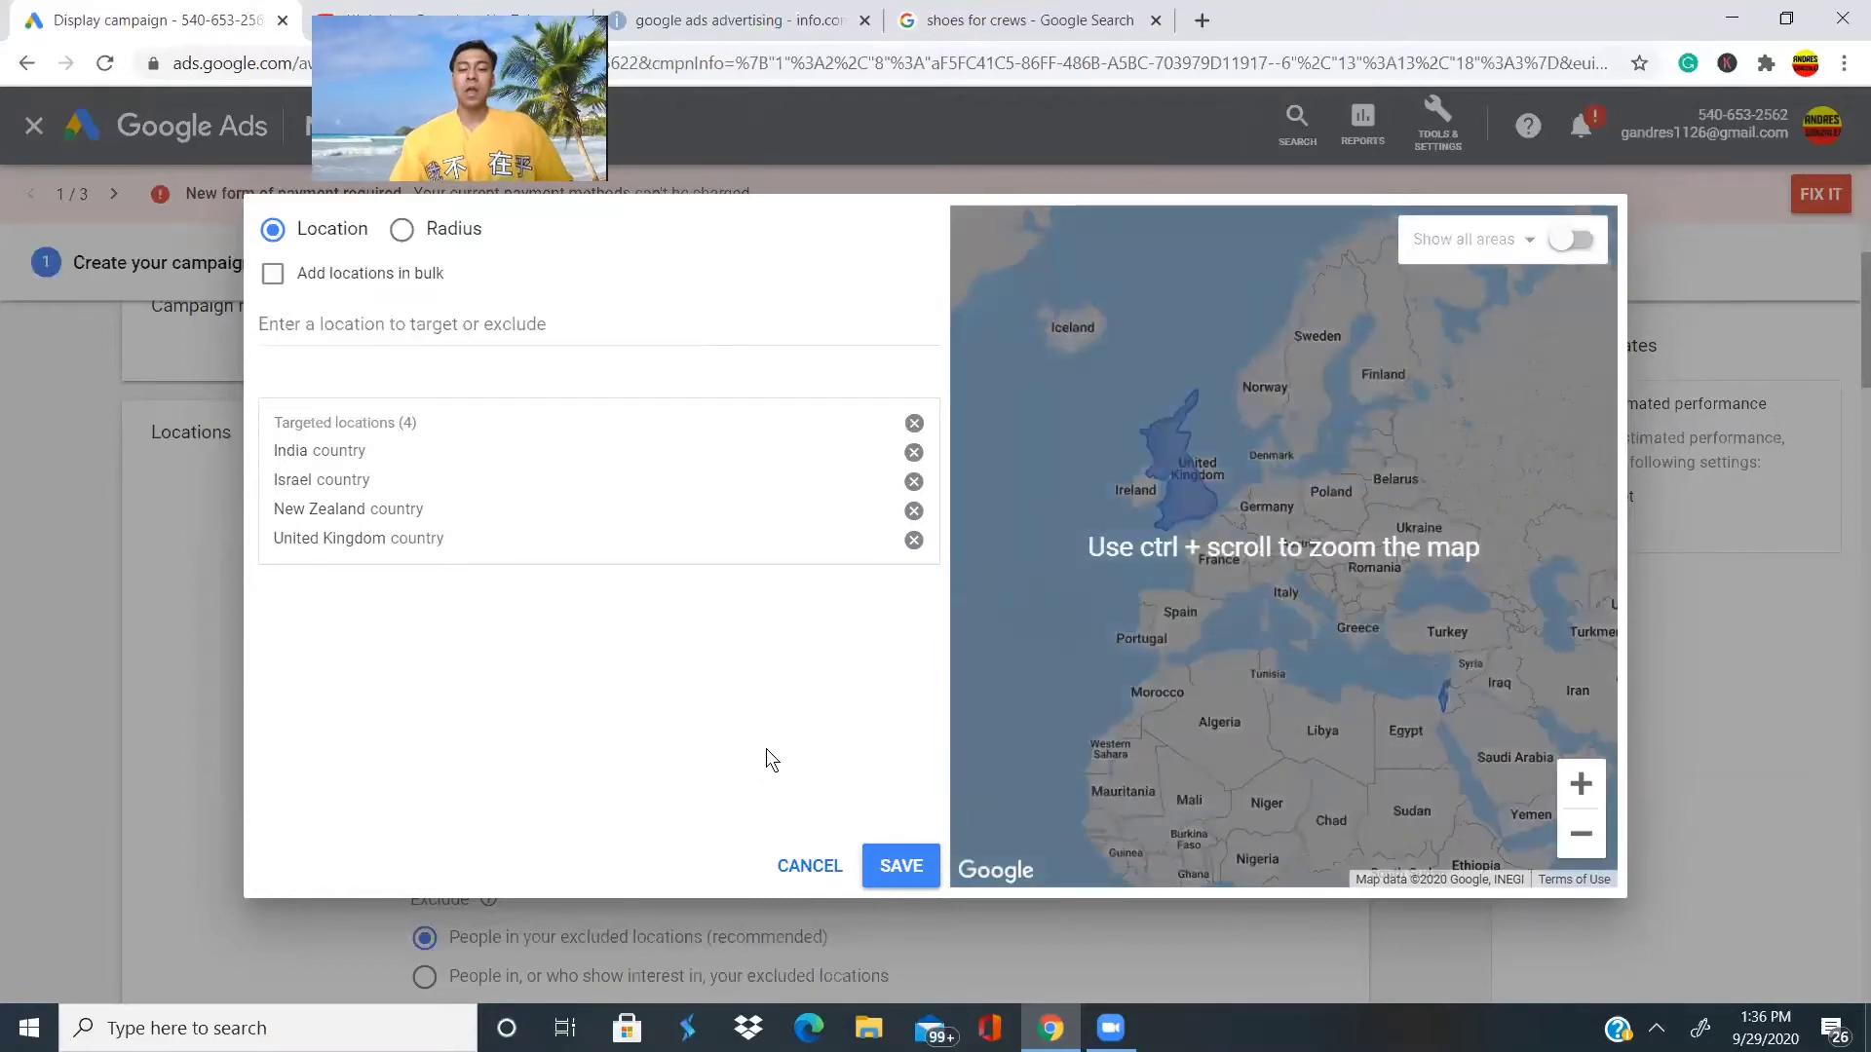
click(889, 850)
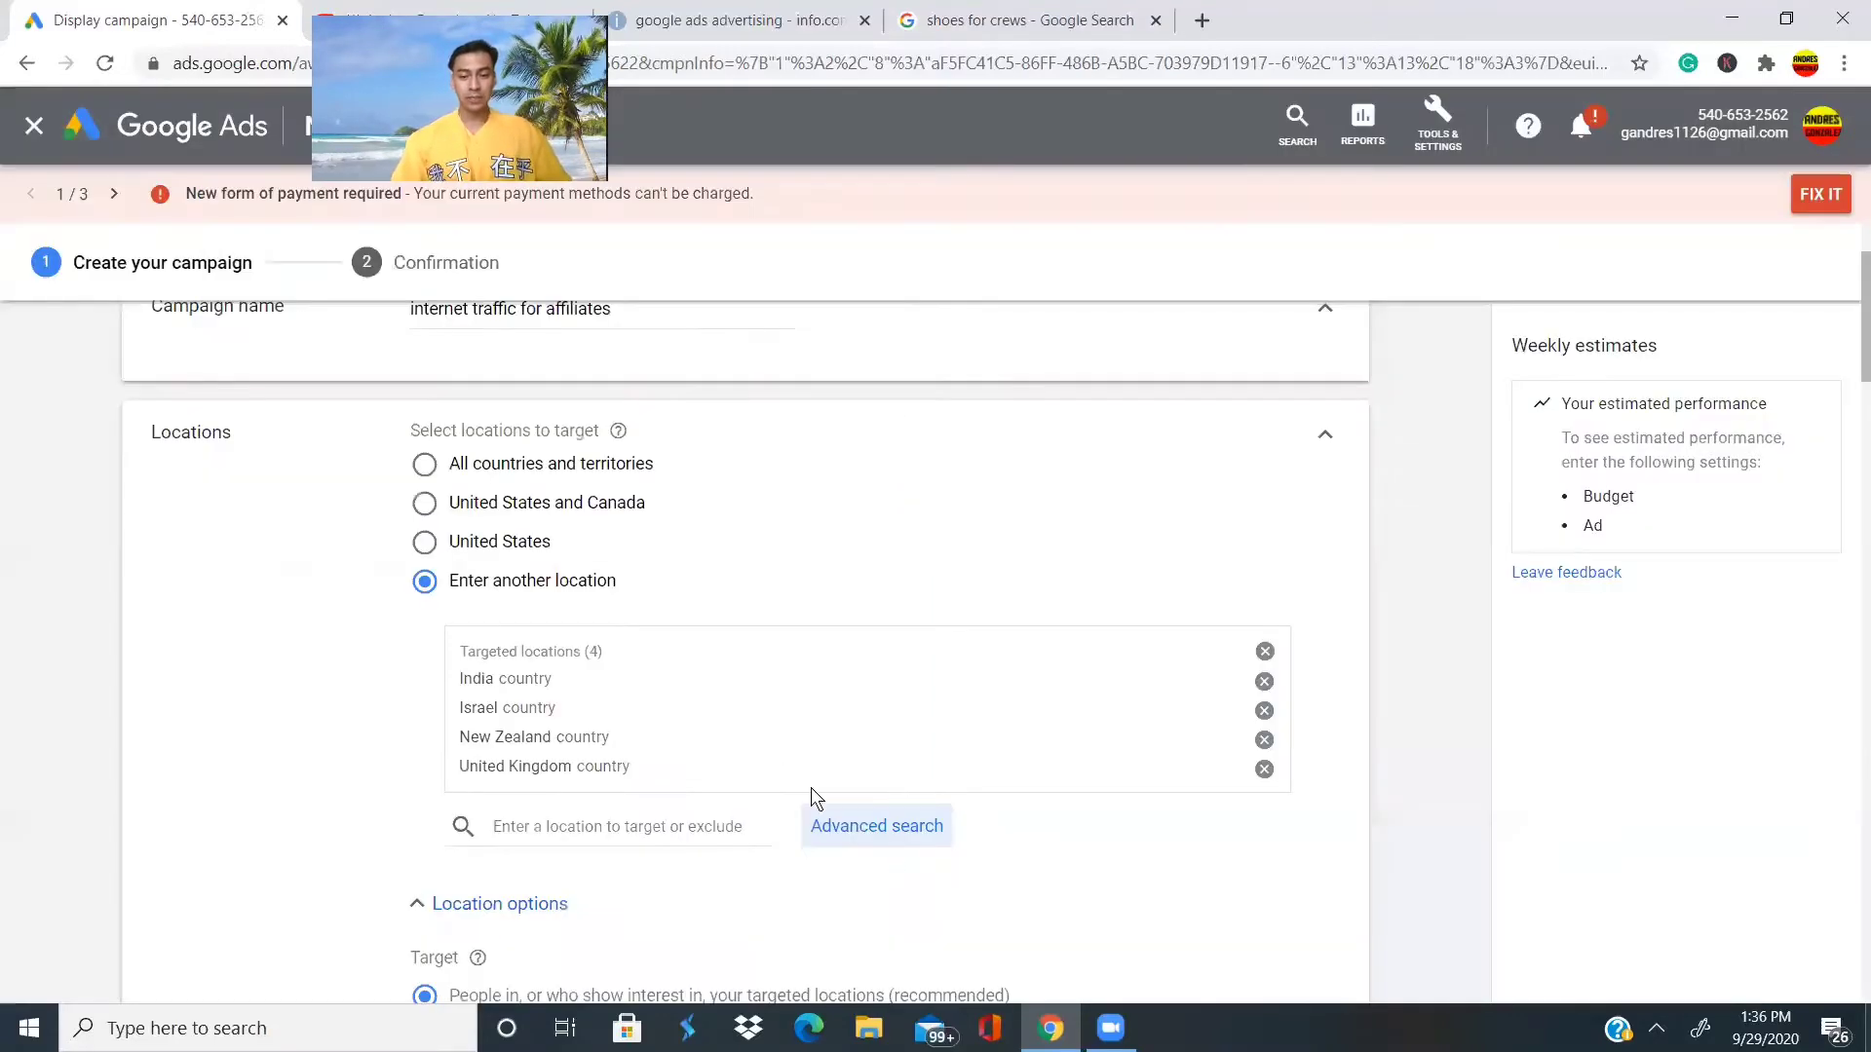
Examine the saved targeted locations, the target and exclude options, and the campaign languages.
scroll(618, 624, down, 3)
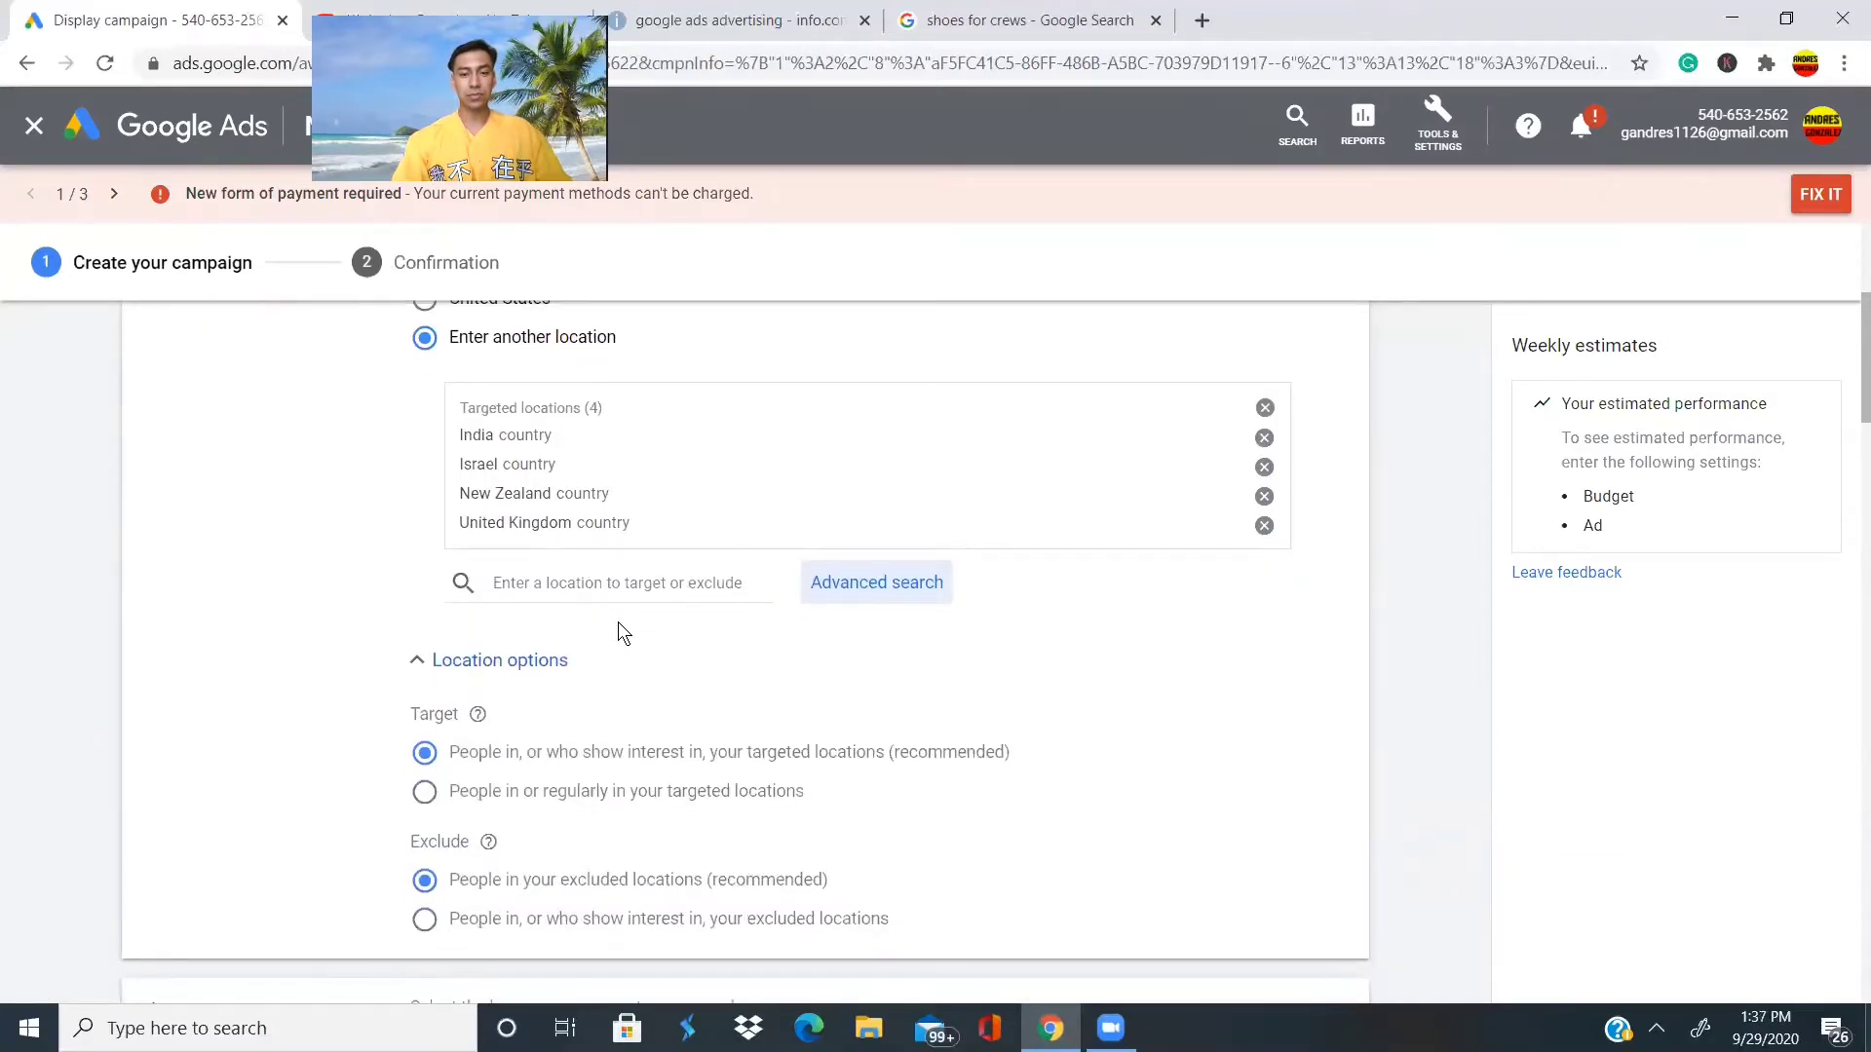
scroll(617, 621, down, 1)
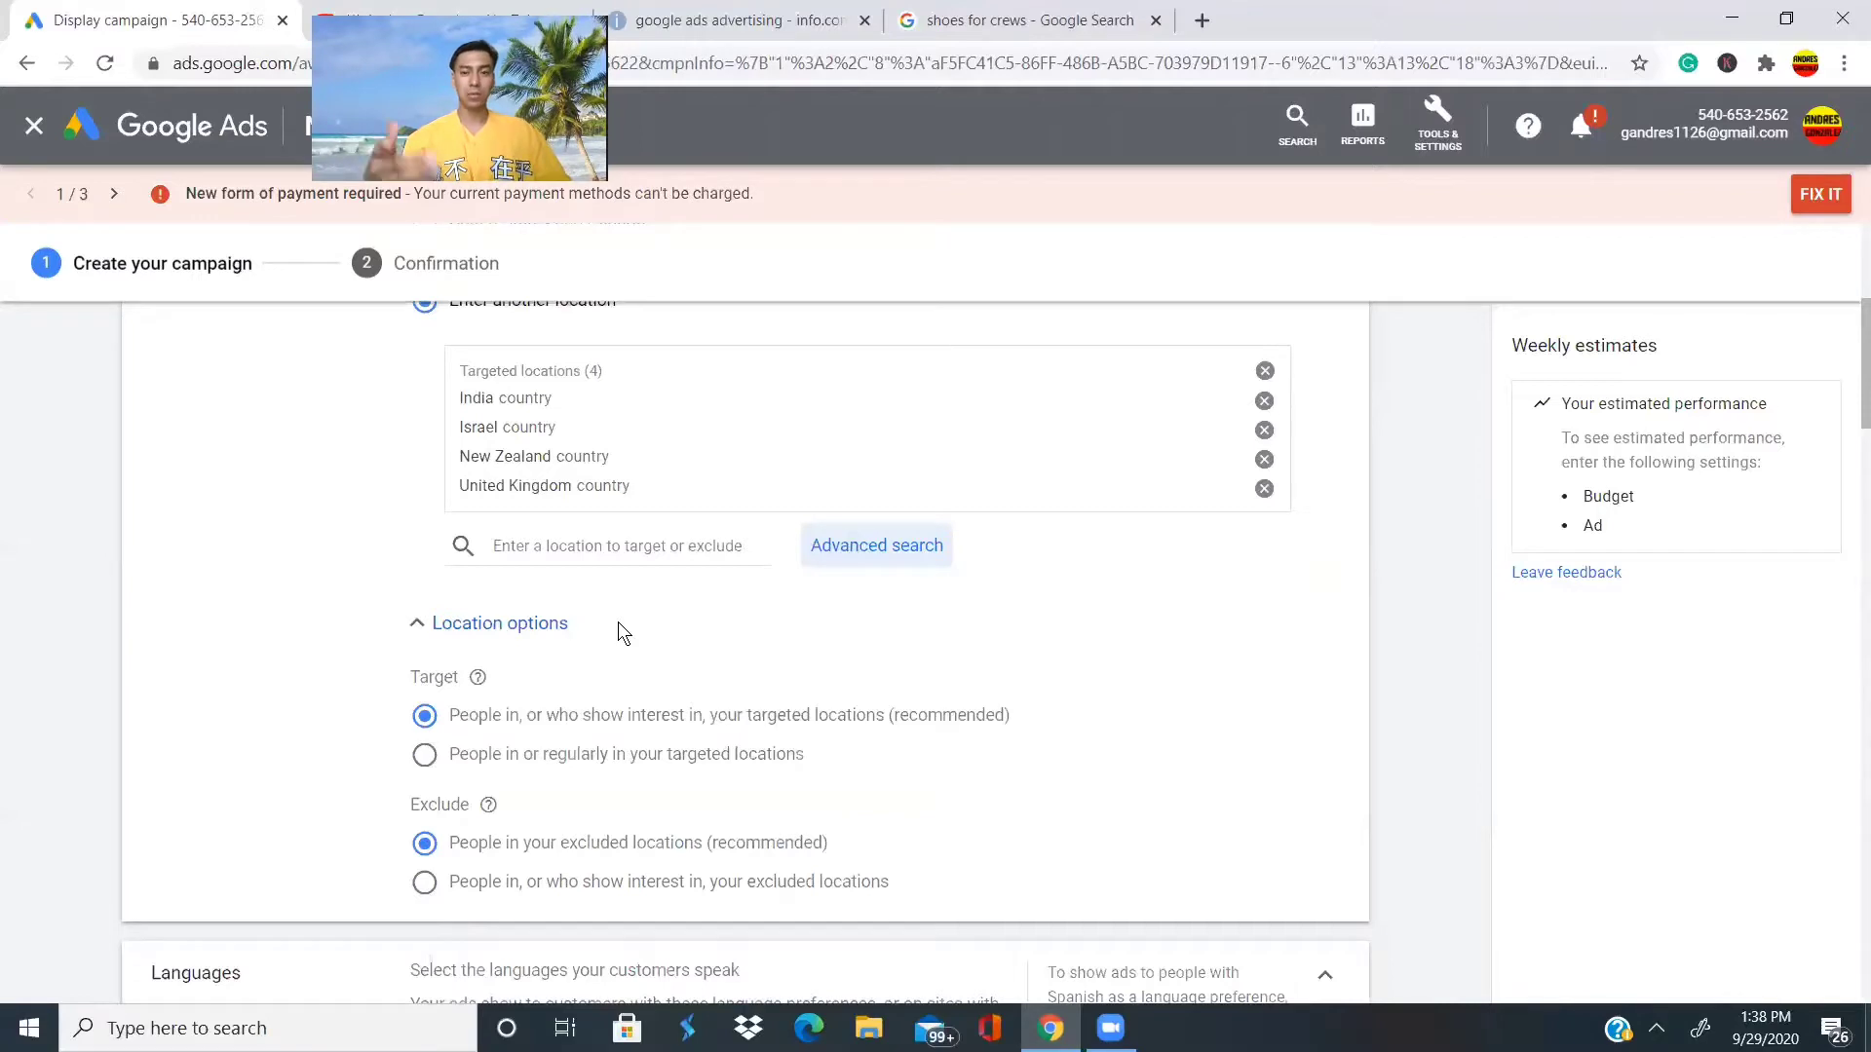
scroll(618, 621, down, 3)
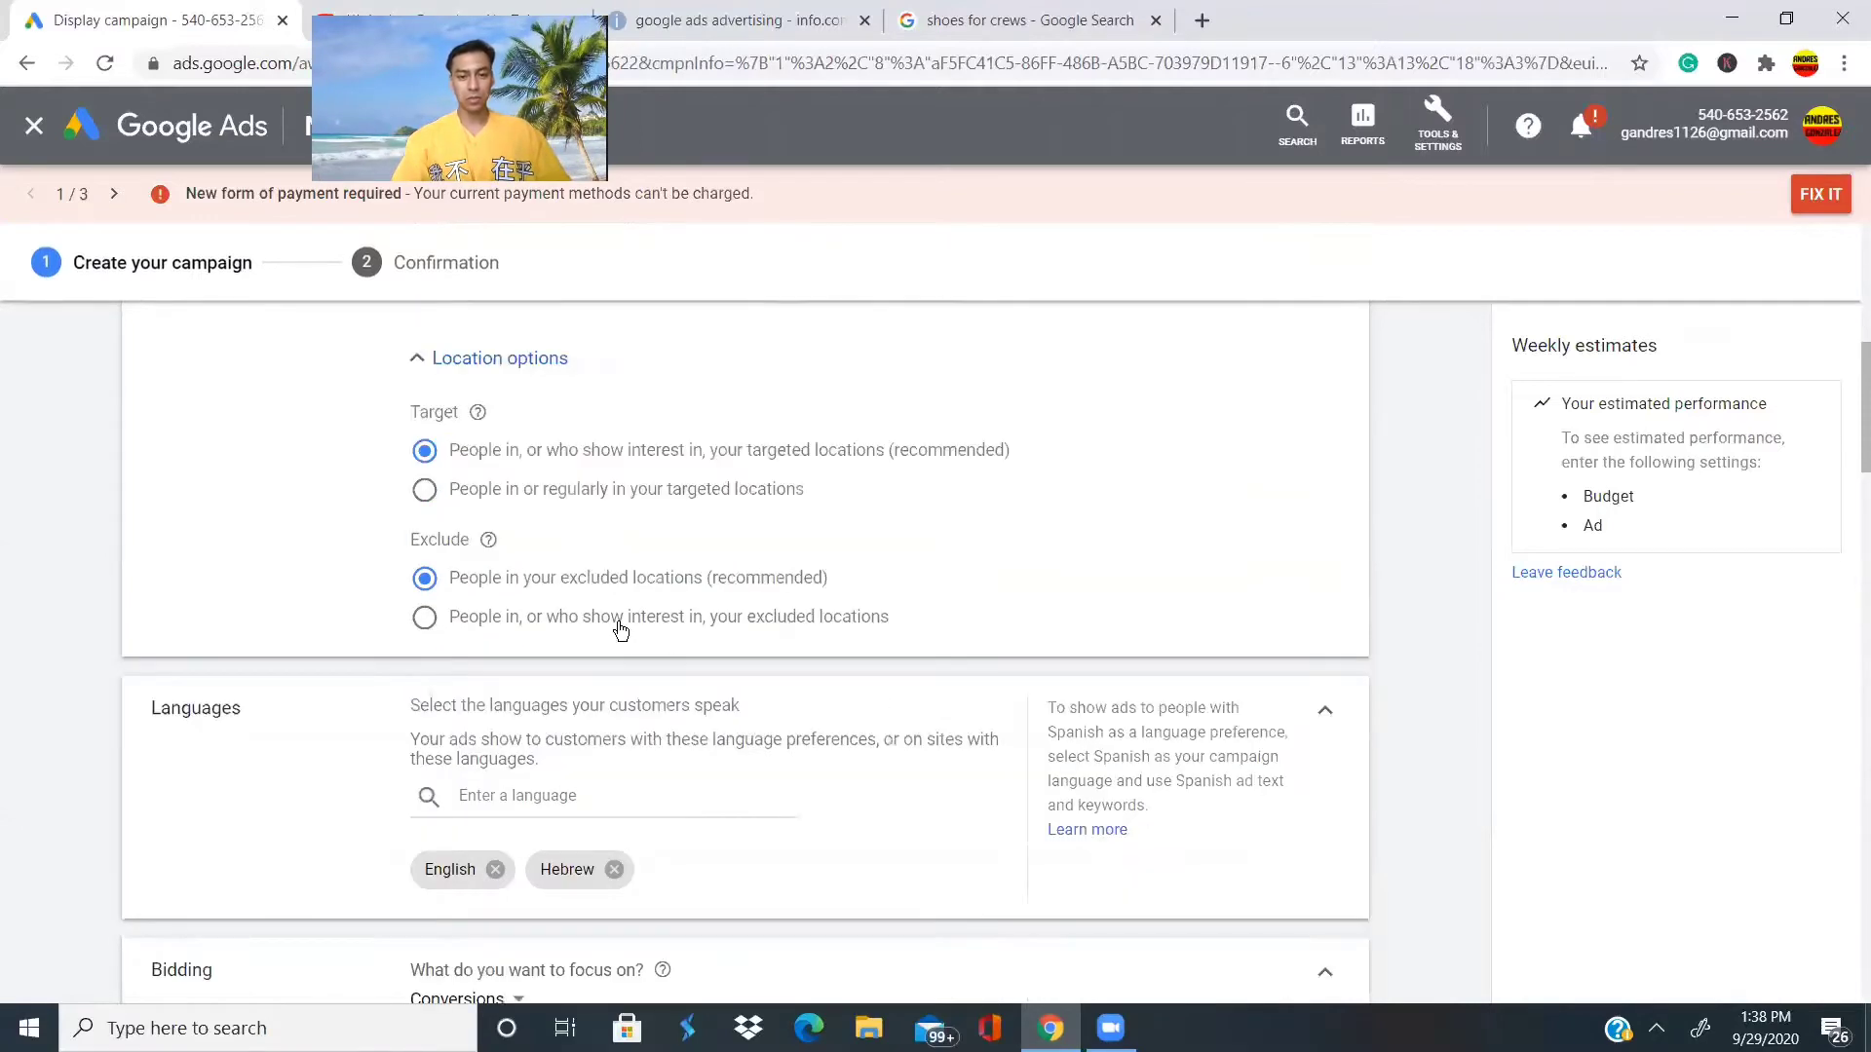
scroll(618, 621, up, 1)
scroll(620, 631, down, 2)
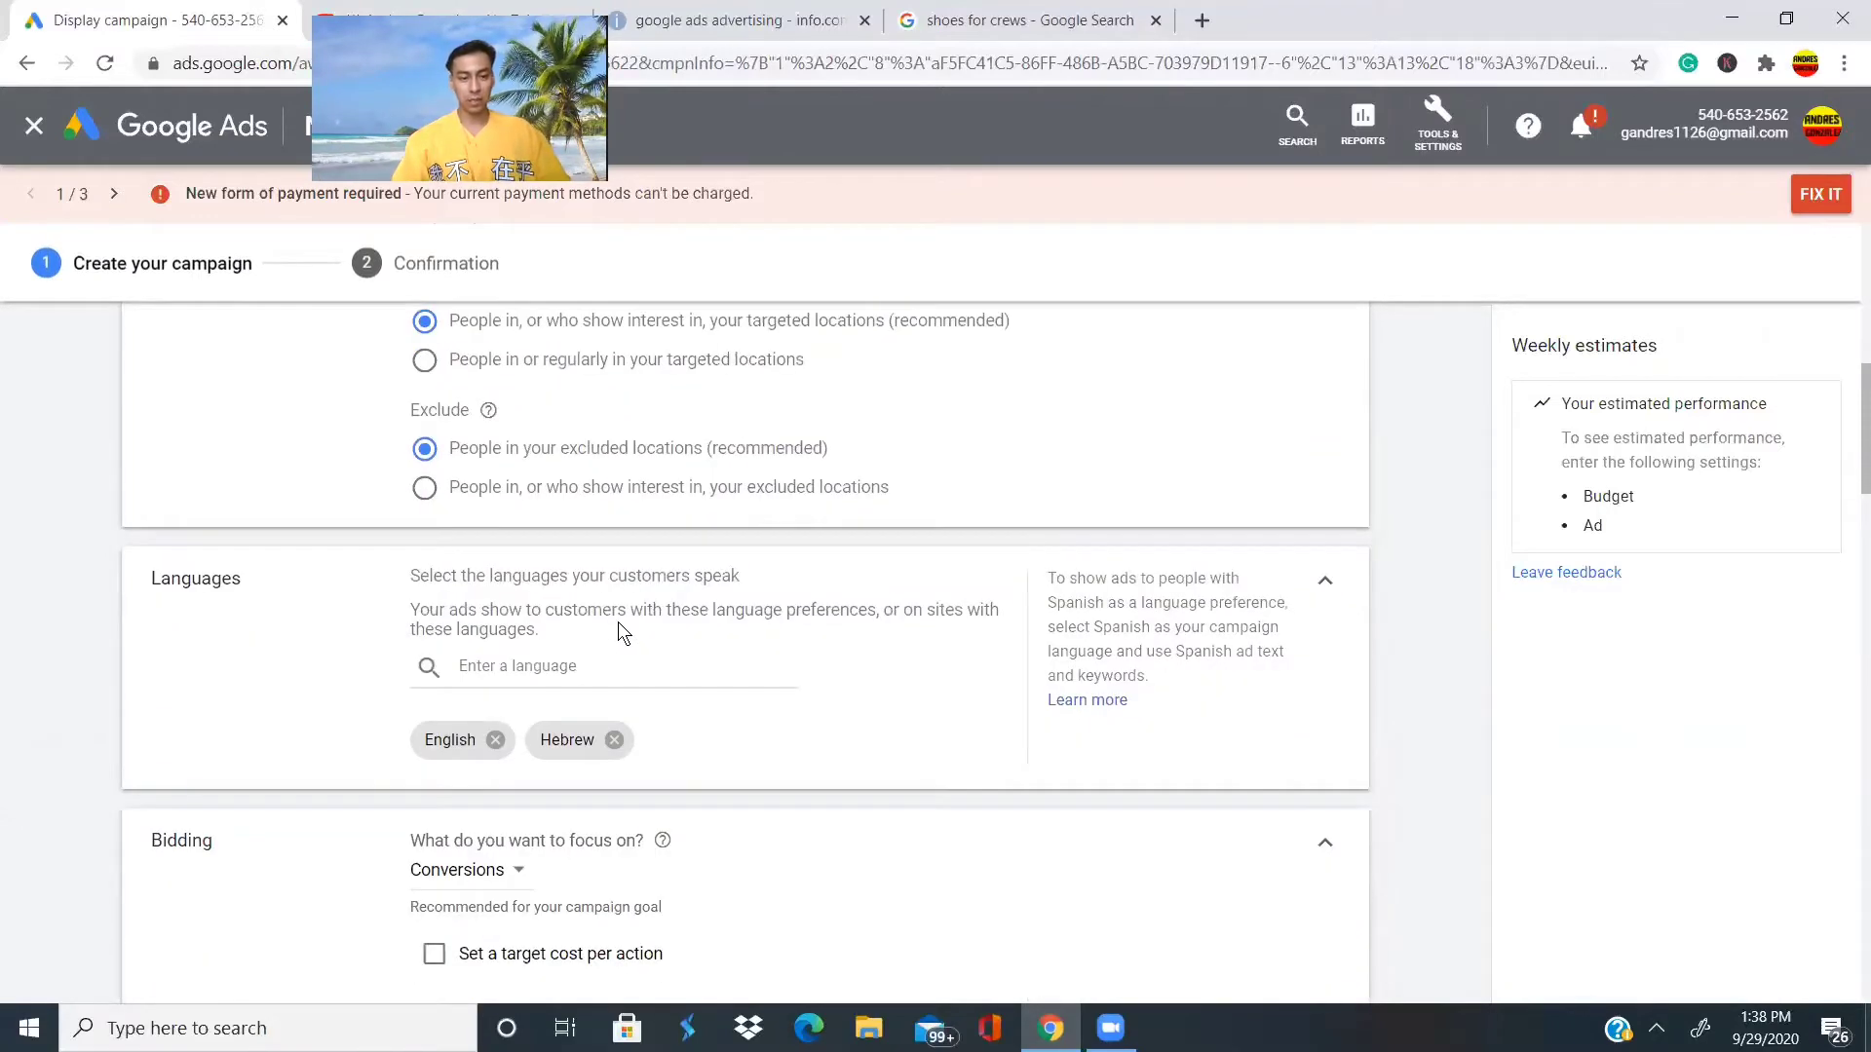
scroll(618, 623, up, 2)
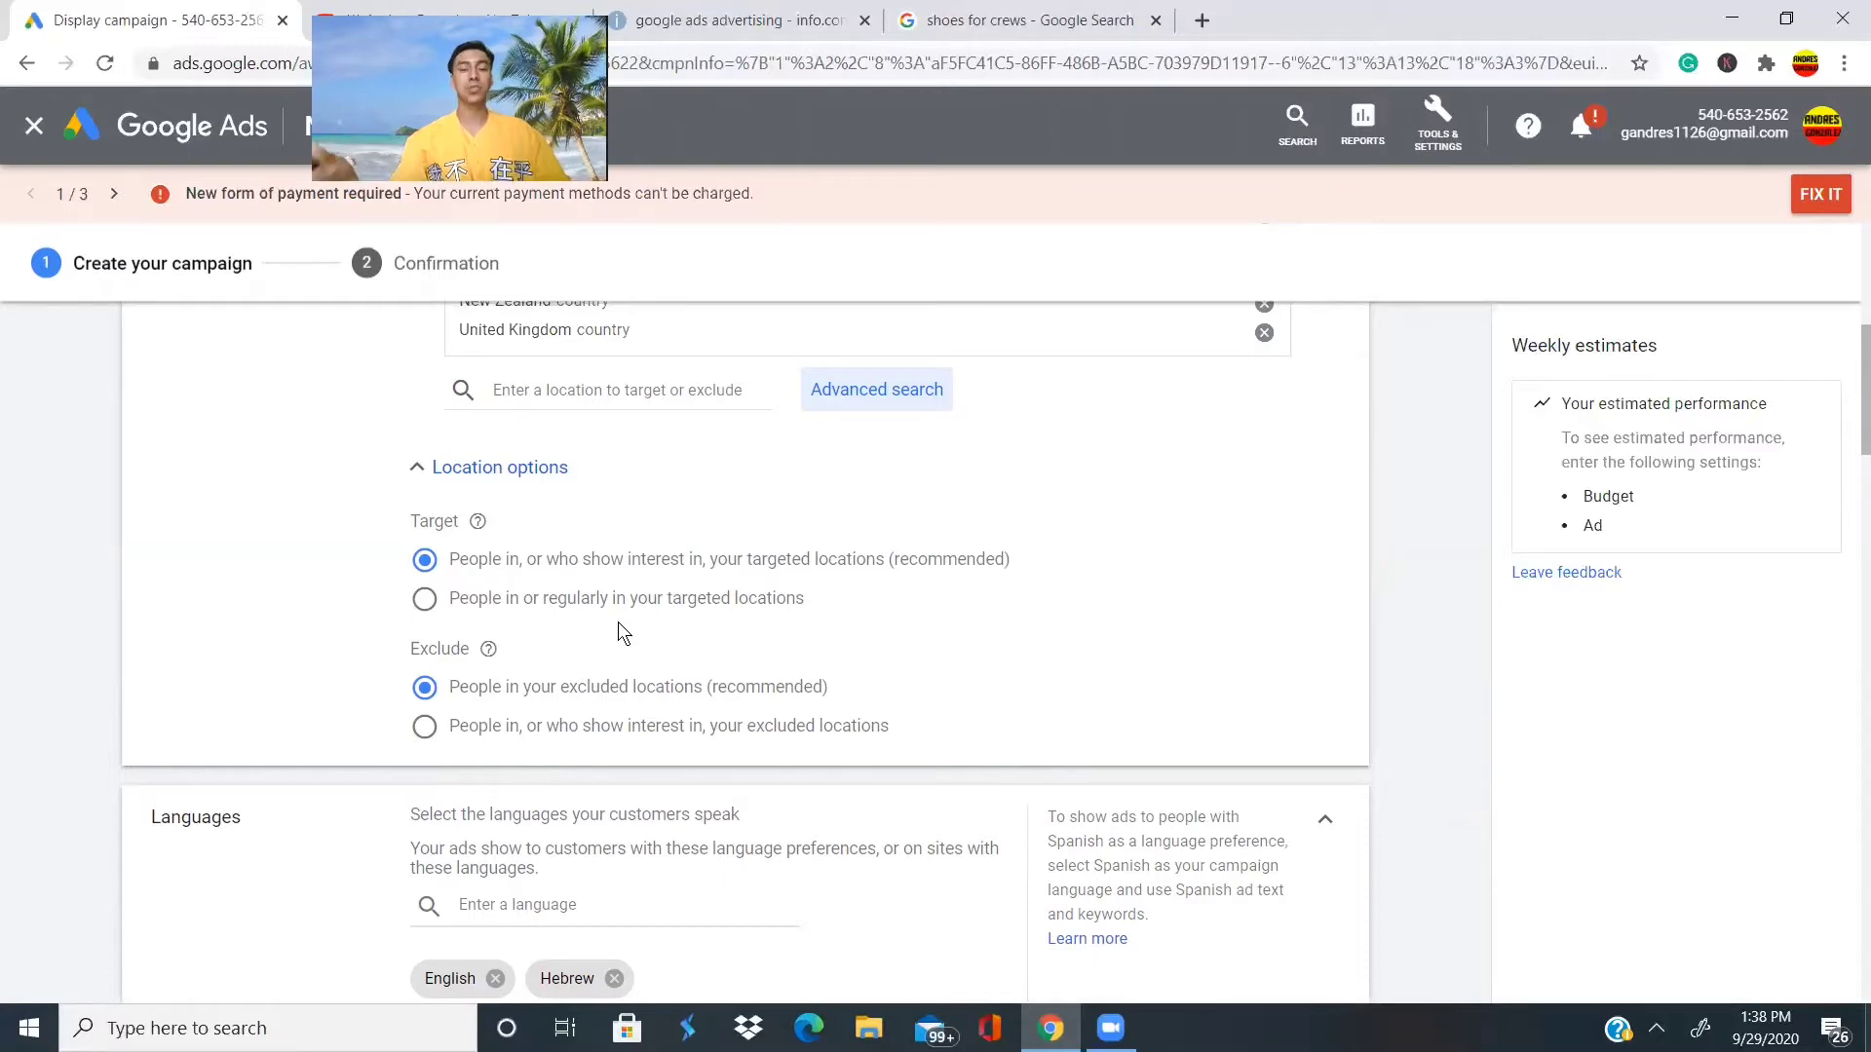
scroll(618, 624, down, 2)
scroll(618, 624, up, 2)
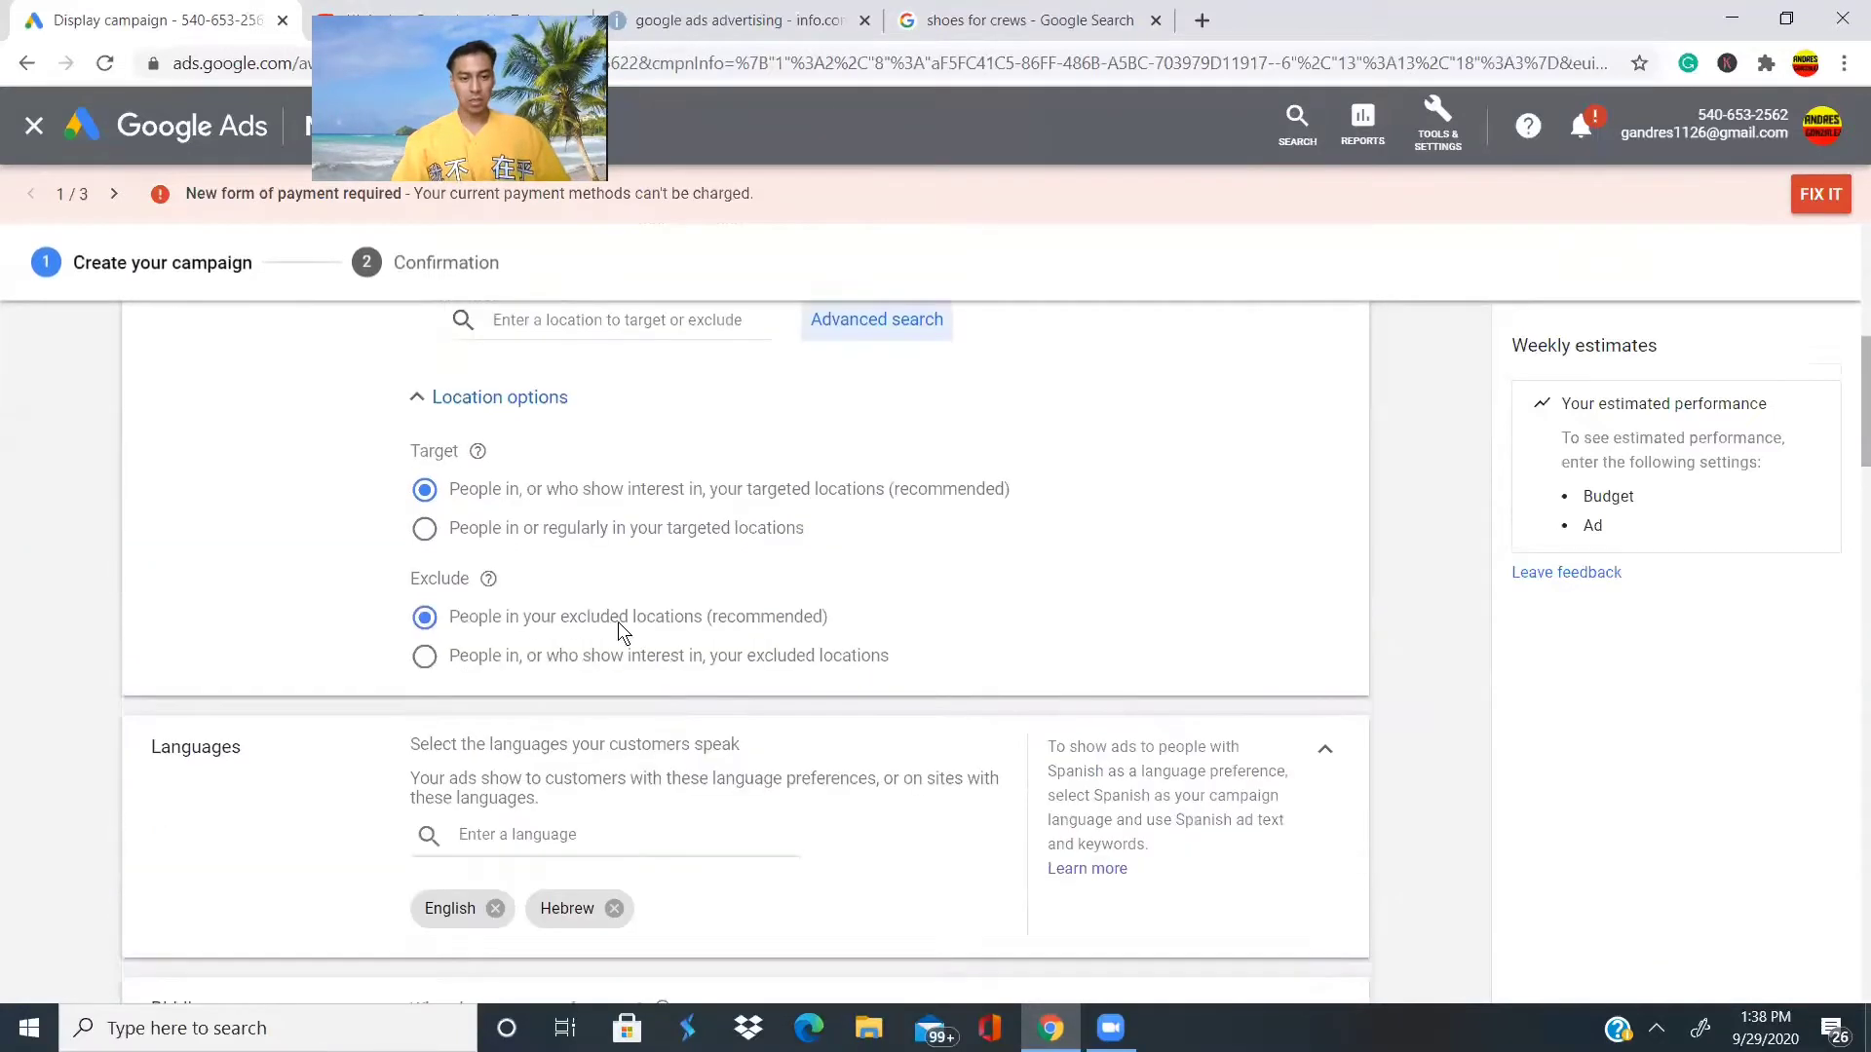
scroll(617, 624, up, 4)
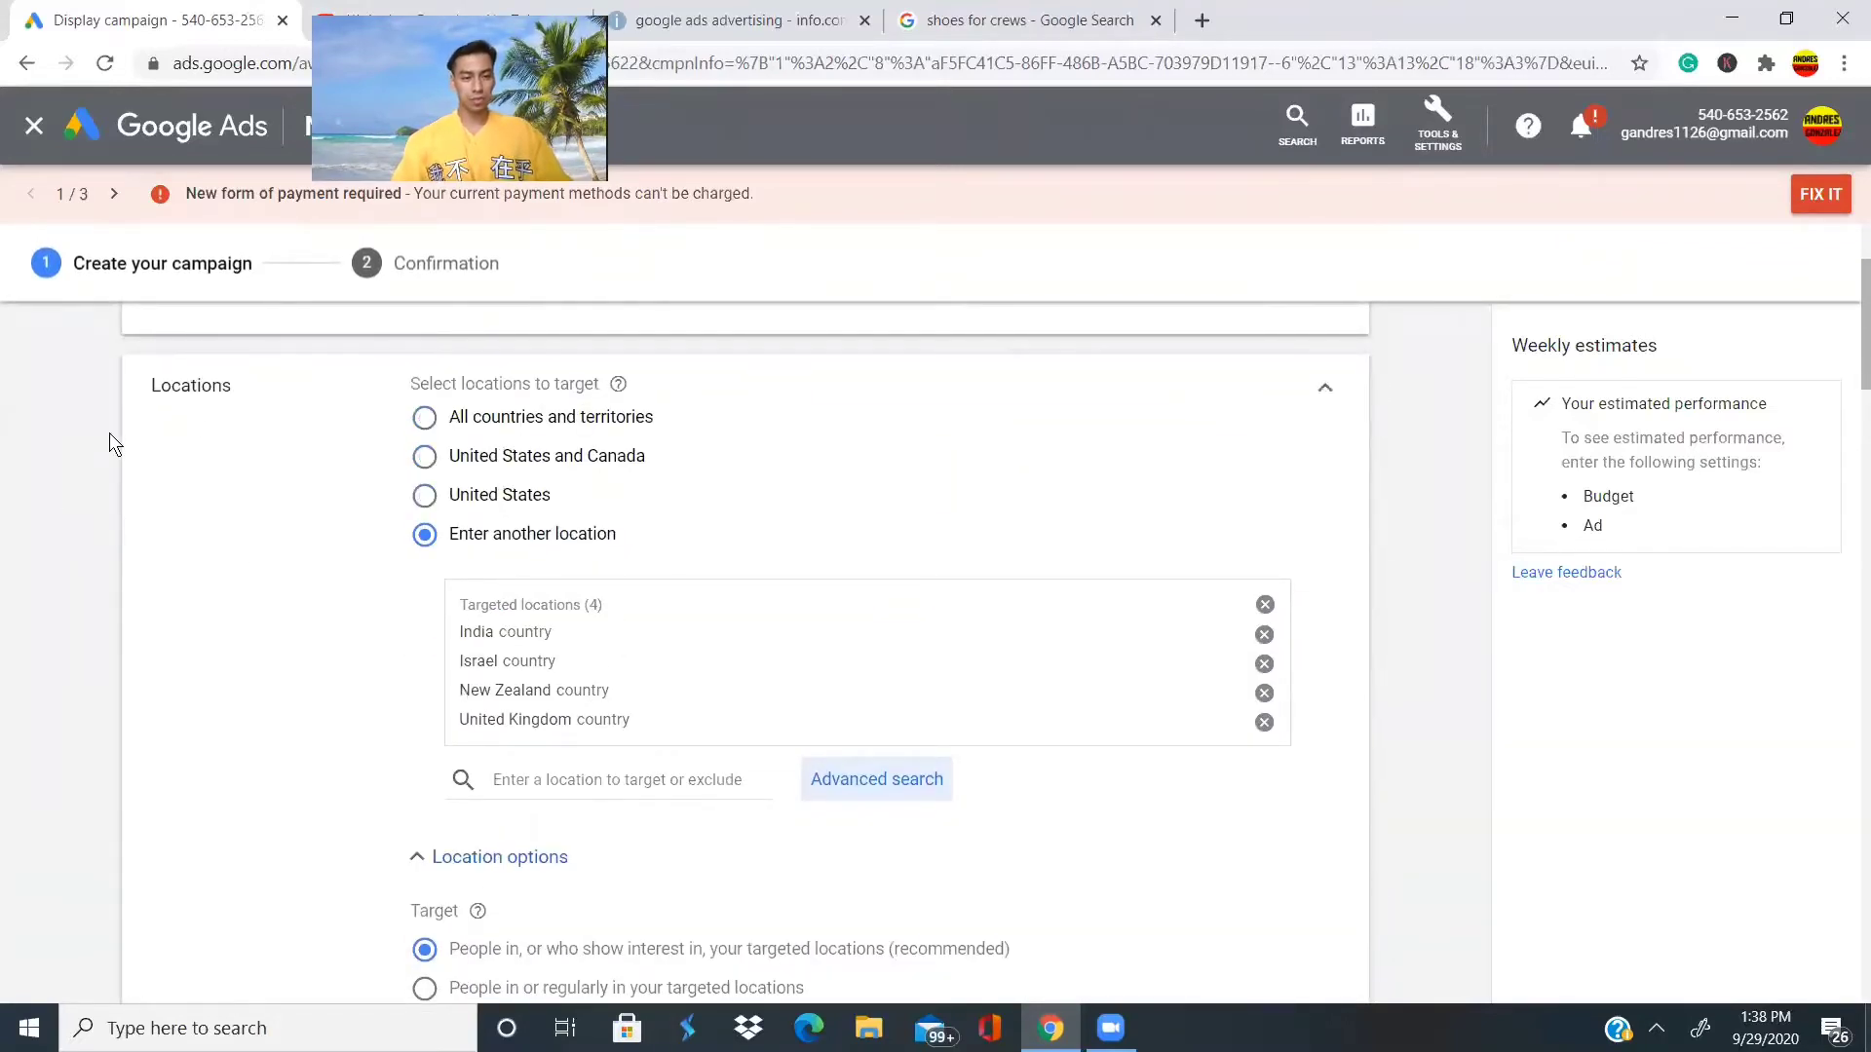
scroll(621, 569, down, 2)
scroll(621, 569, up, 1)
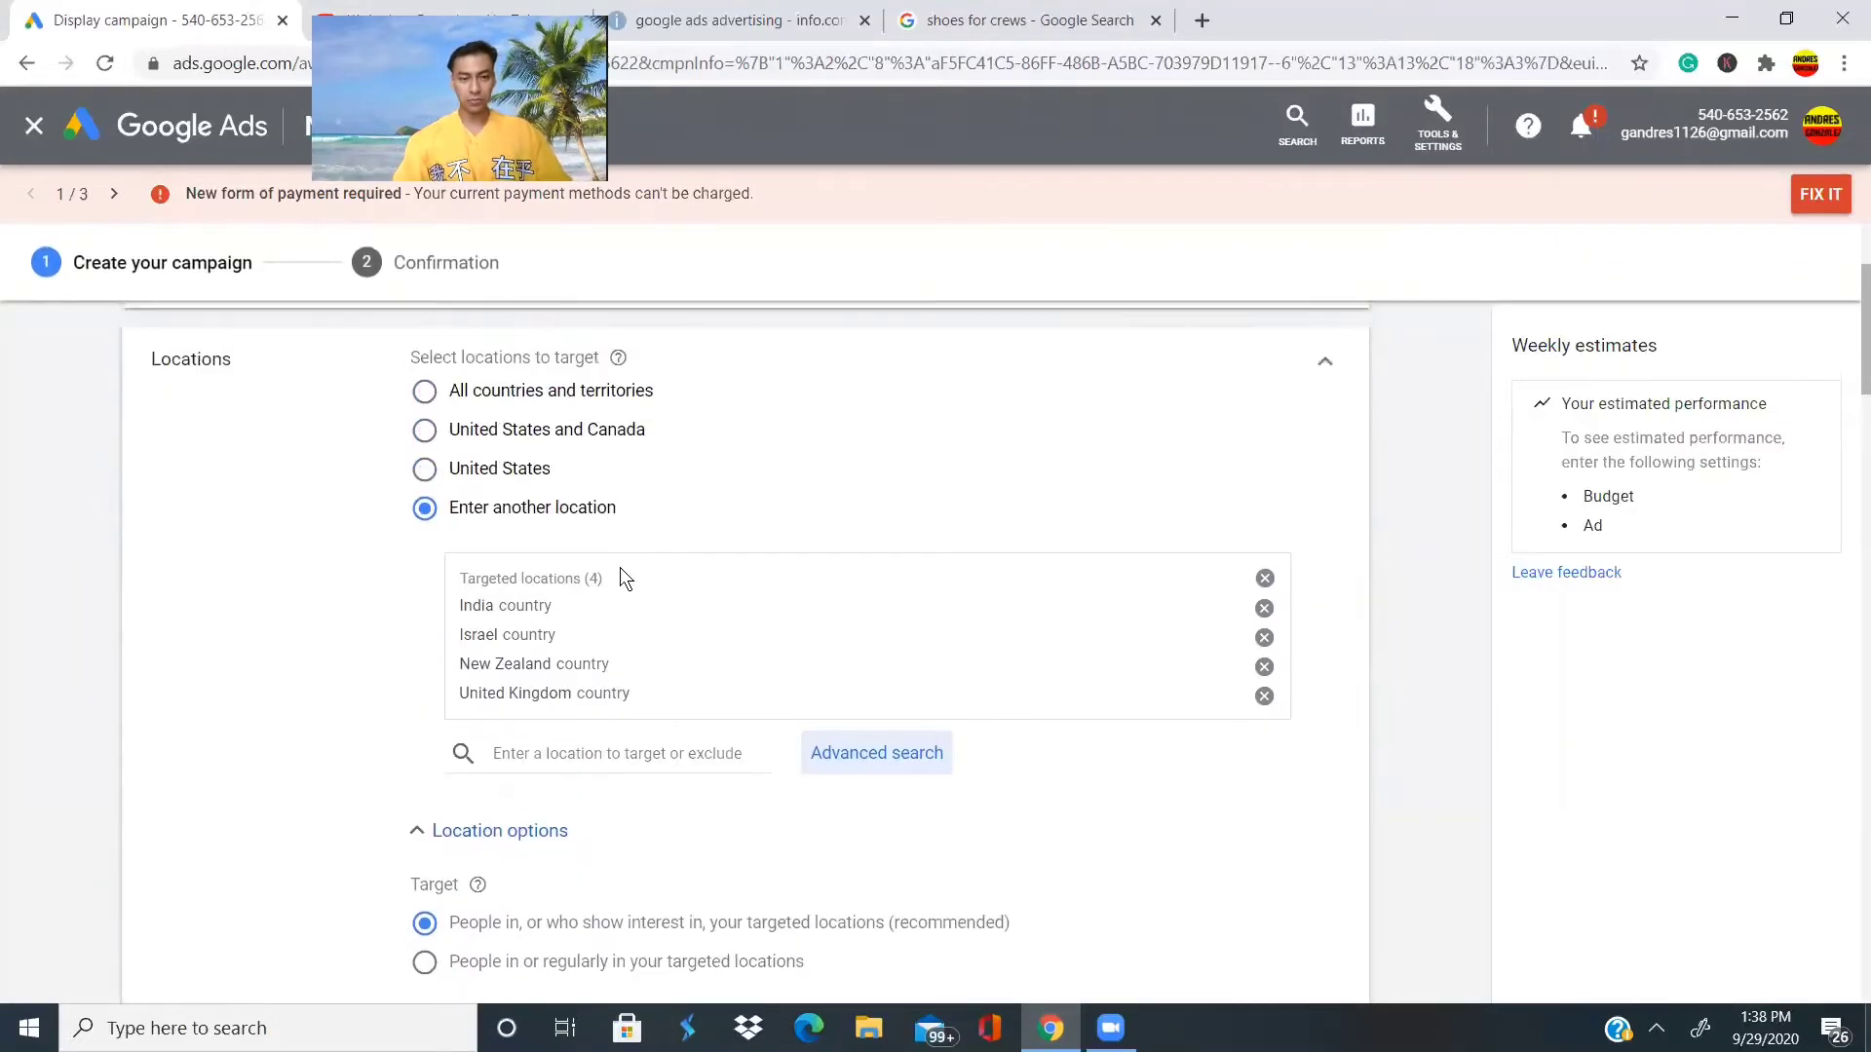
scroll(555, 772, down, 2)
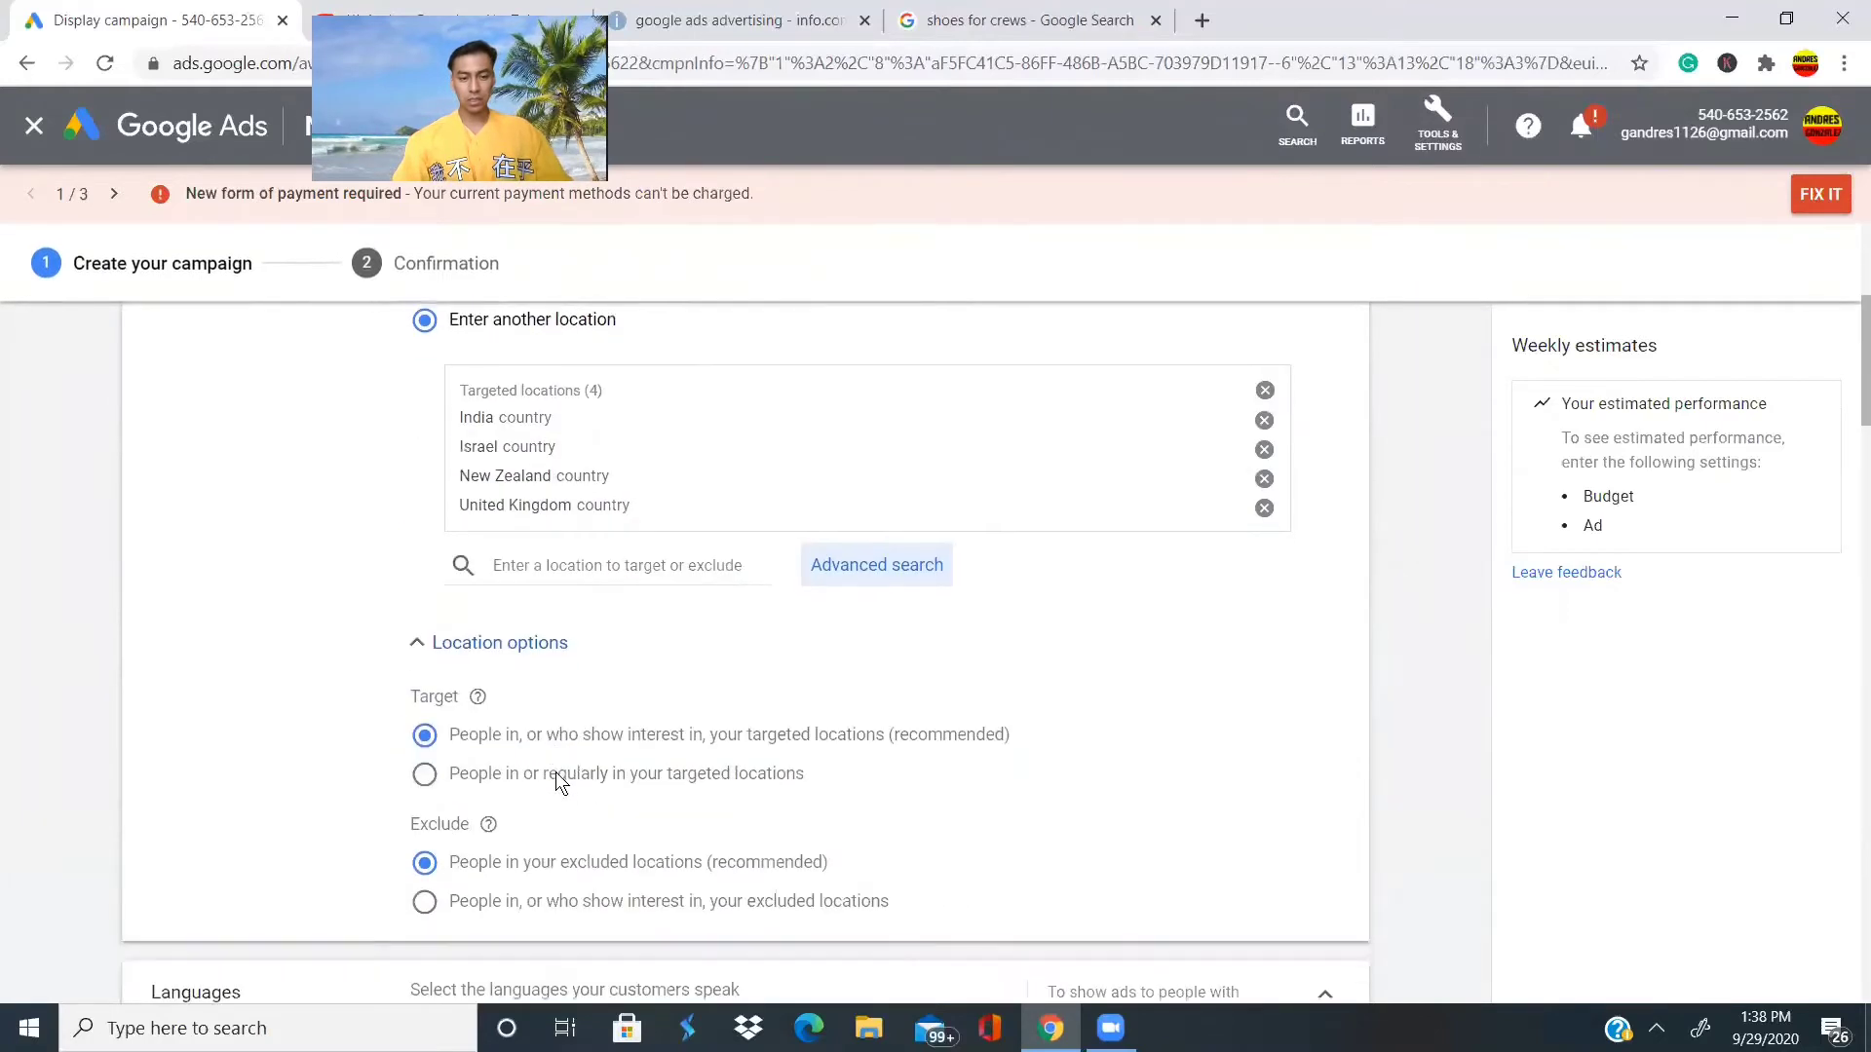
Add the city of Dallas, Texas, United States to the targeted locations through the advanced search and save.
click(877, 538)
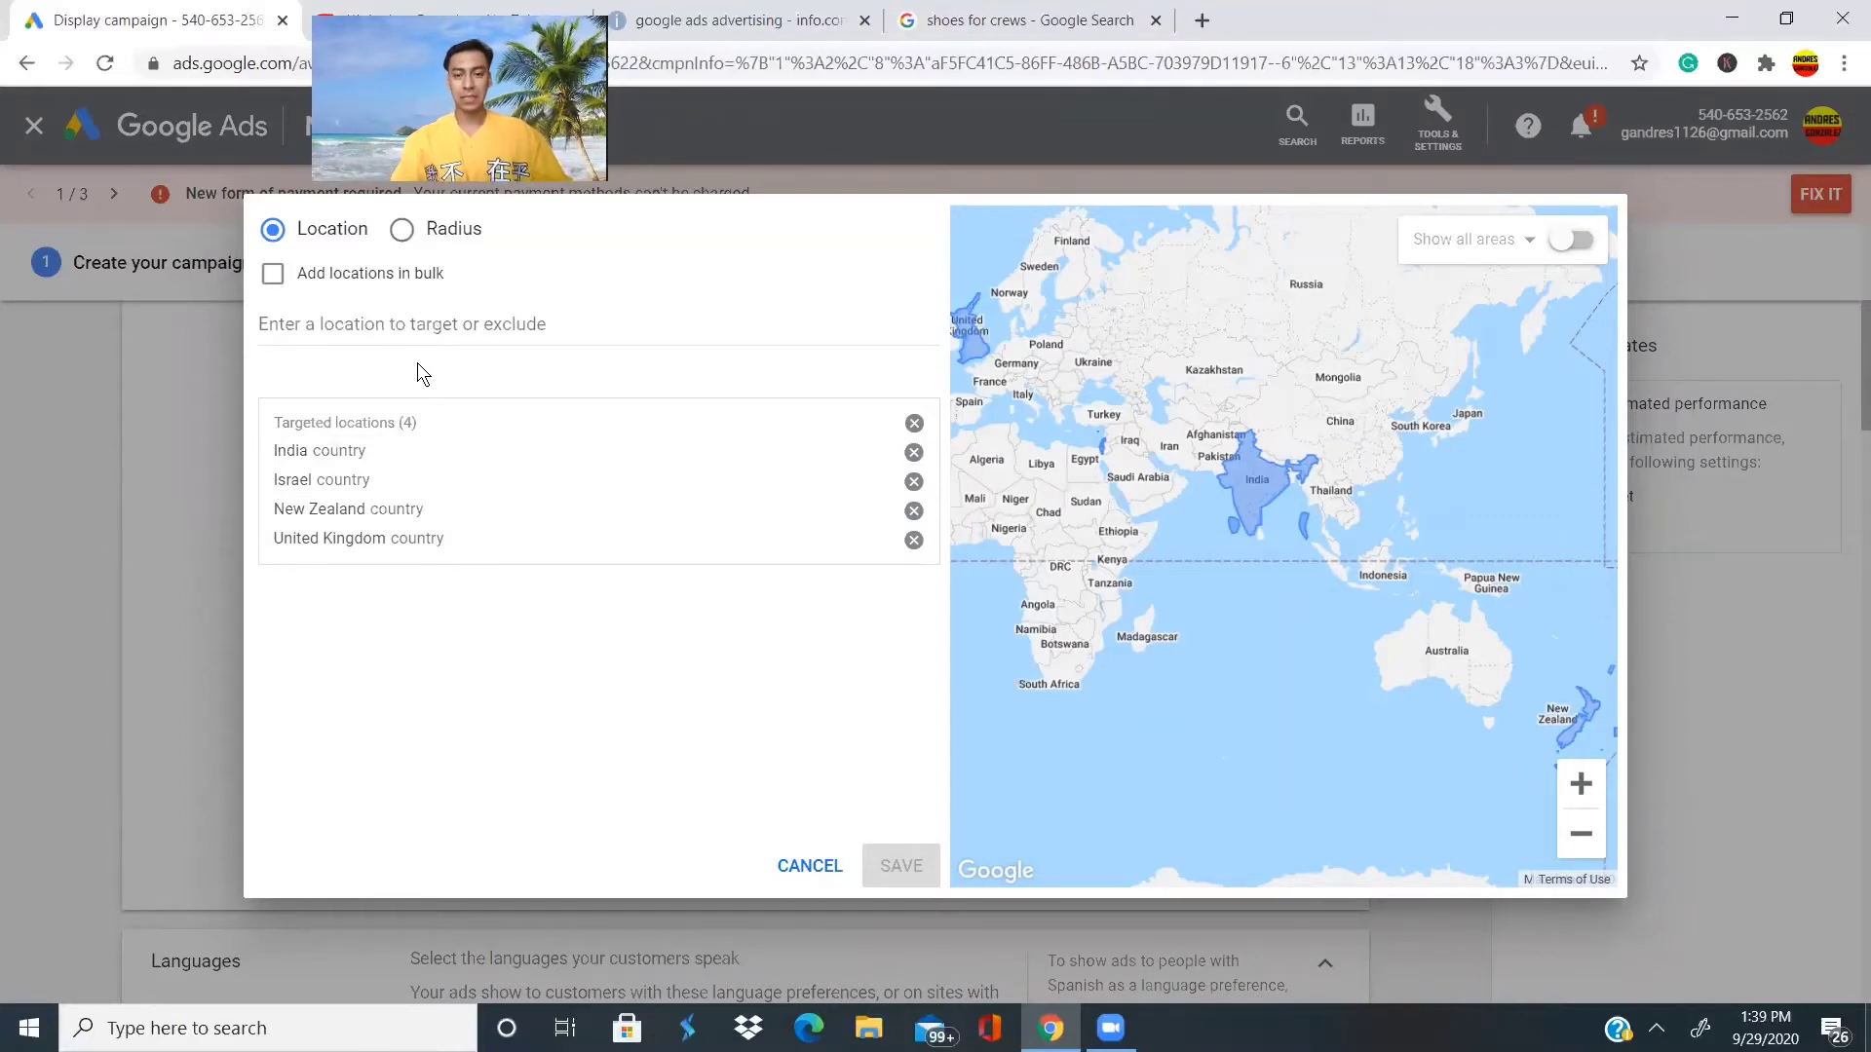
click(389, 332)
text(daalals)
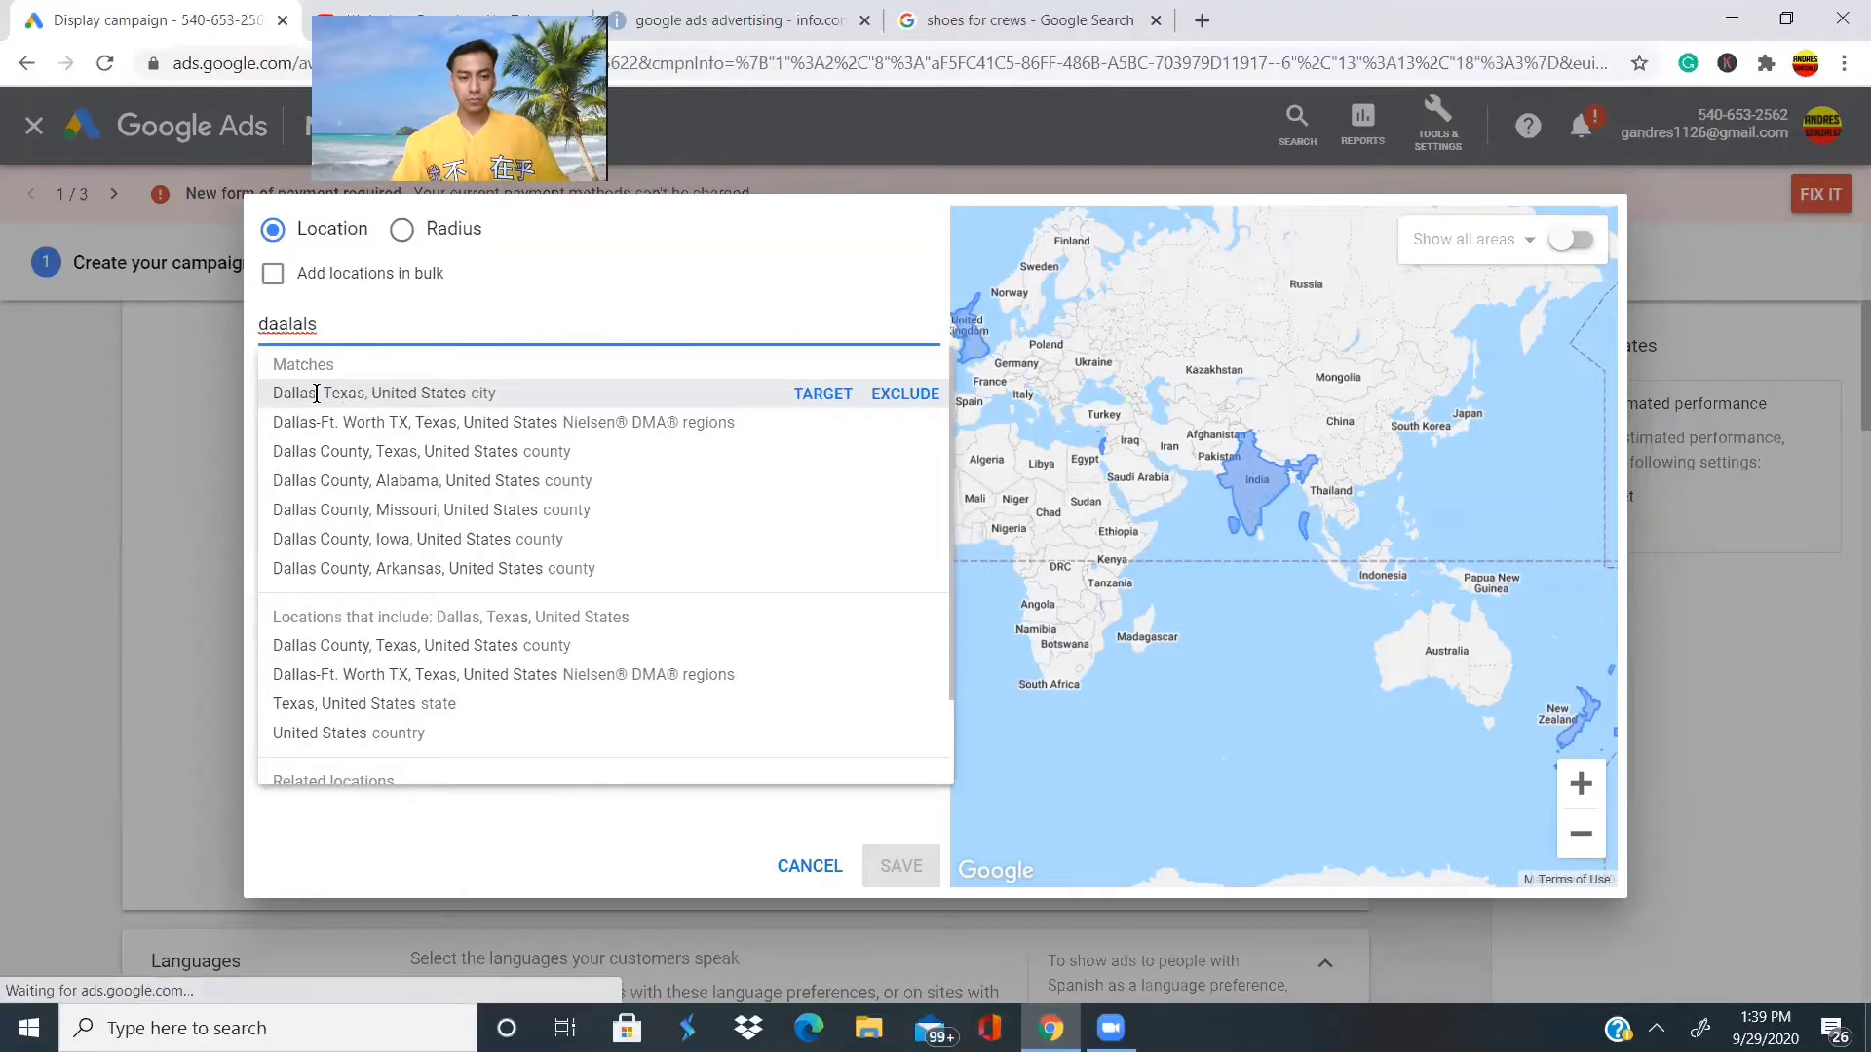
click(316, 392)
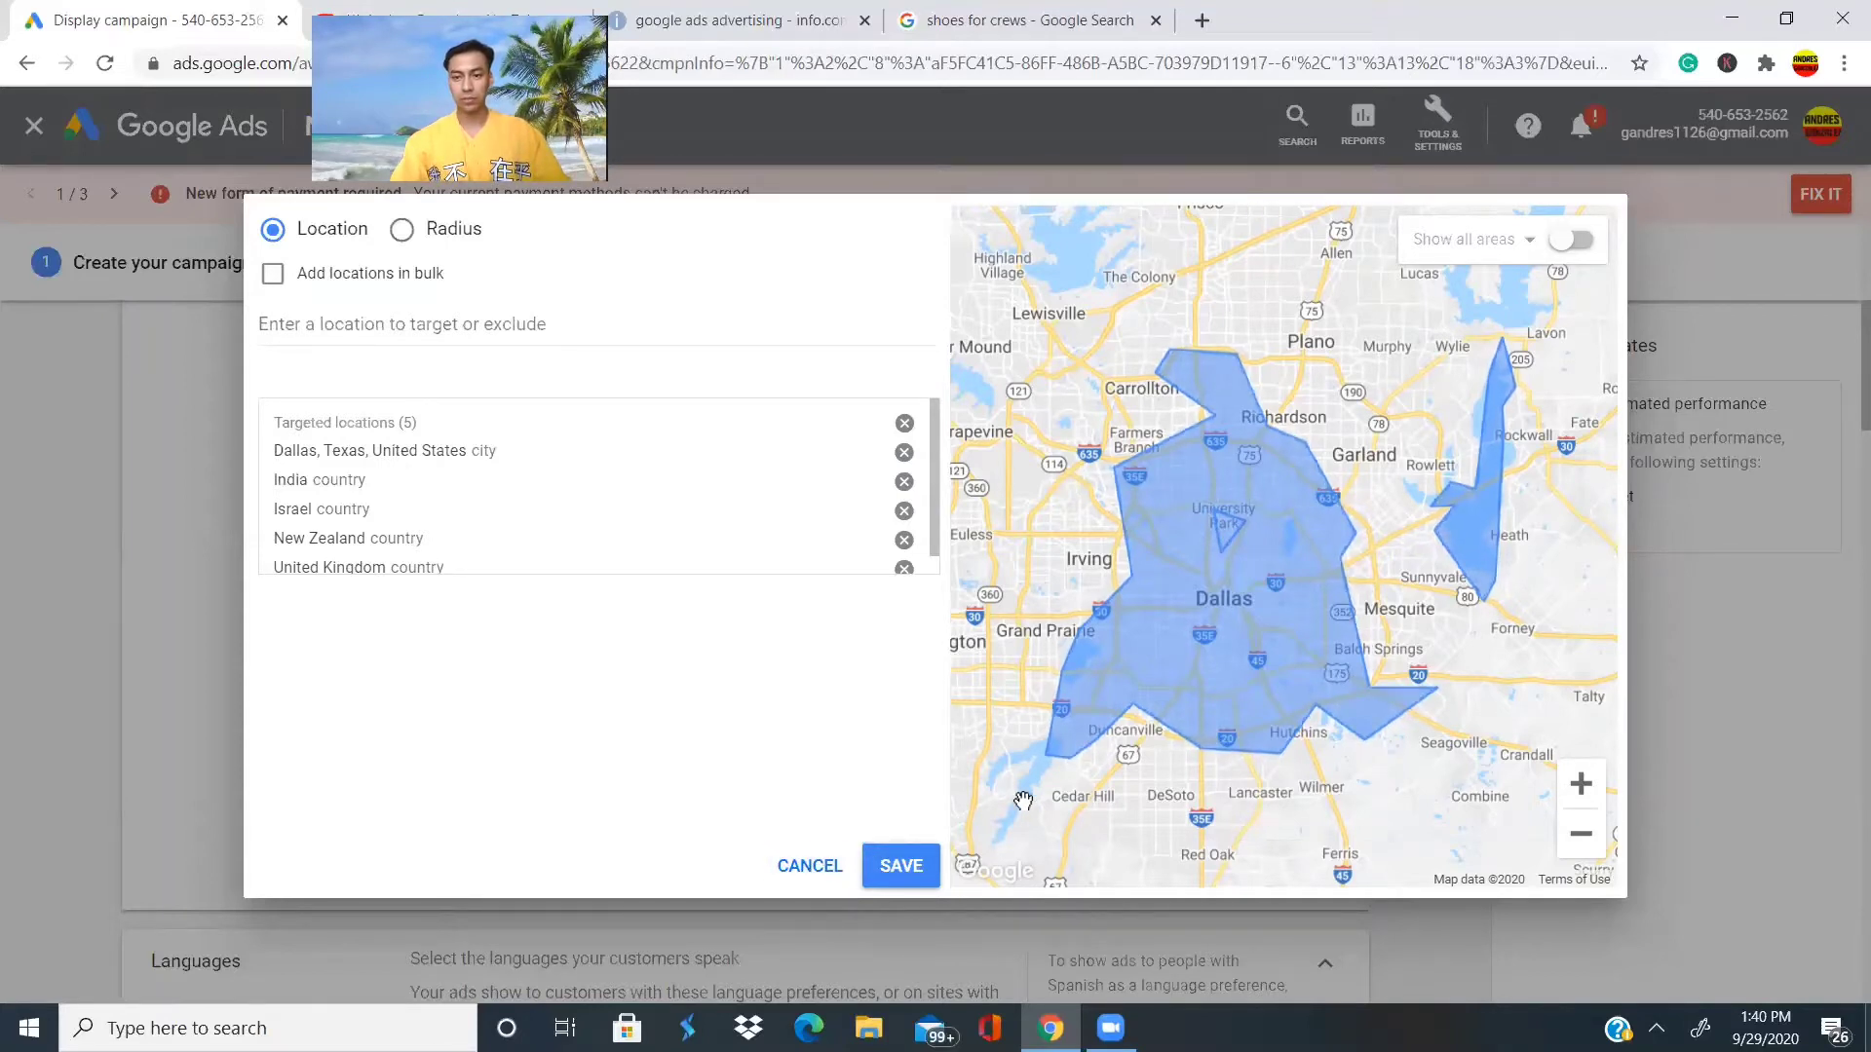
click(901, 865)
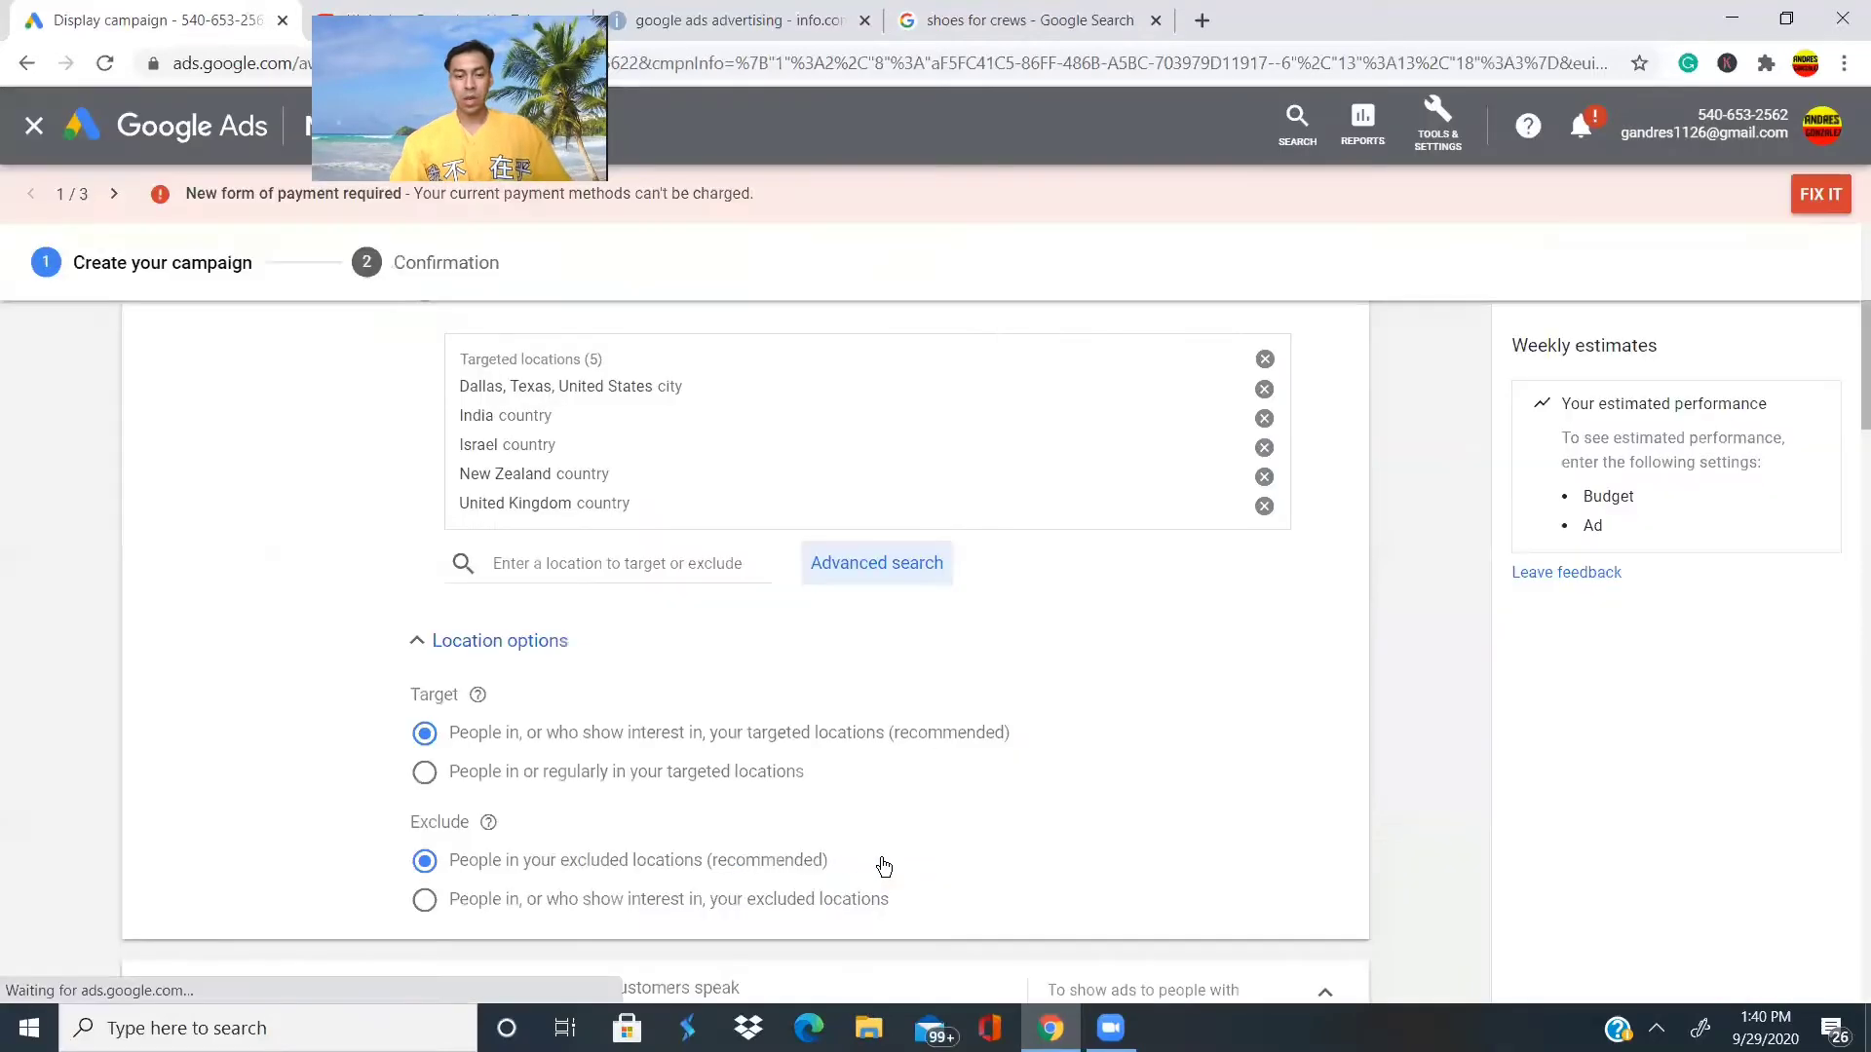
Examine the location target and exclude options together with the languages and bidding sections.
scroll(664, 631, down, 2)
scroll(664, 631, up, 1)
scroll(665, 635, down, 1)
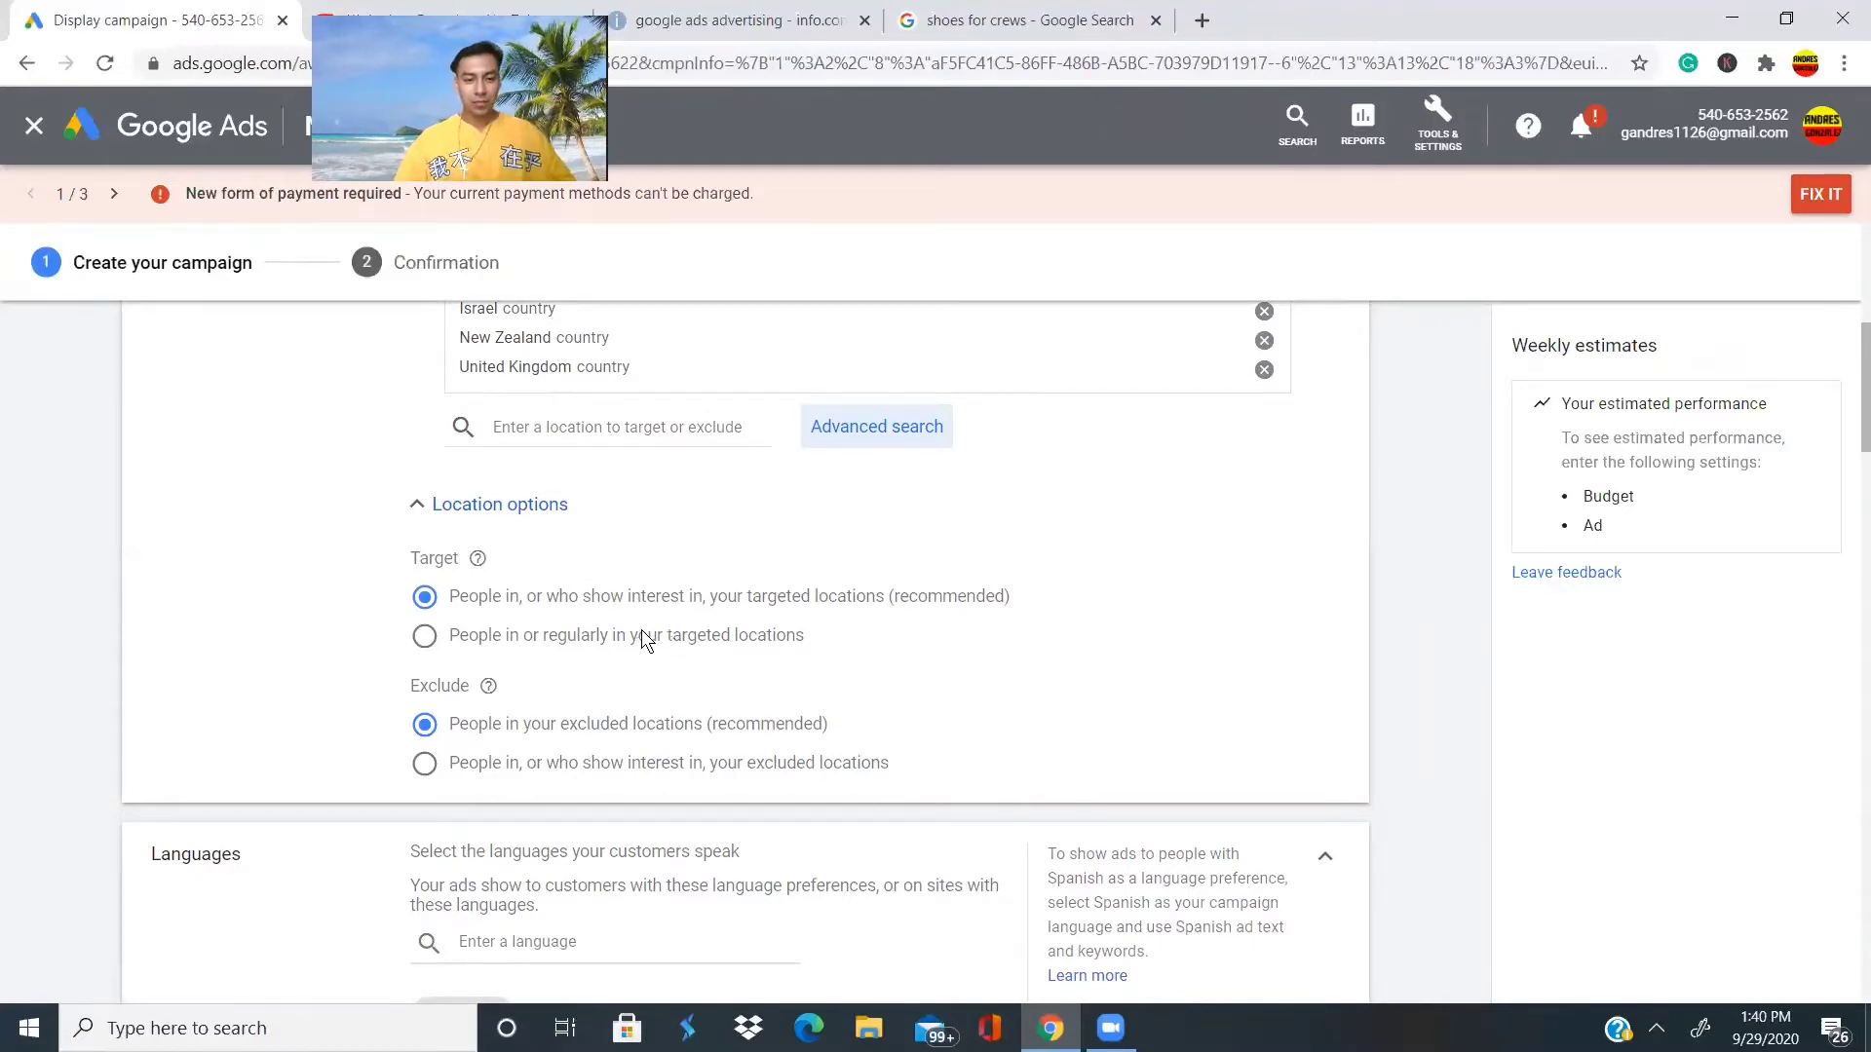
scroll(641, 630, down, 2)
scroll(641, 629, up, 1)
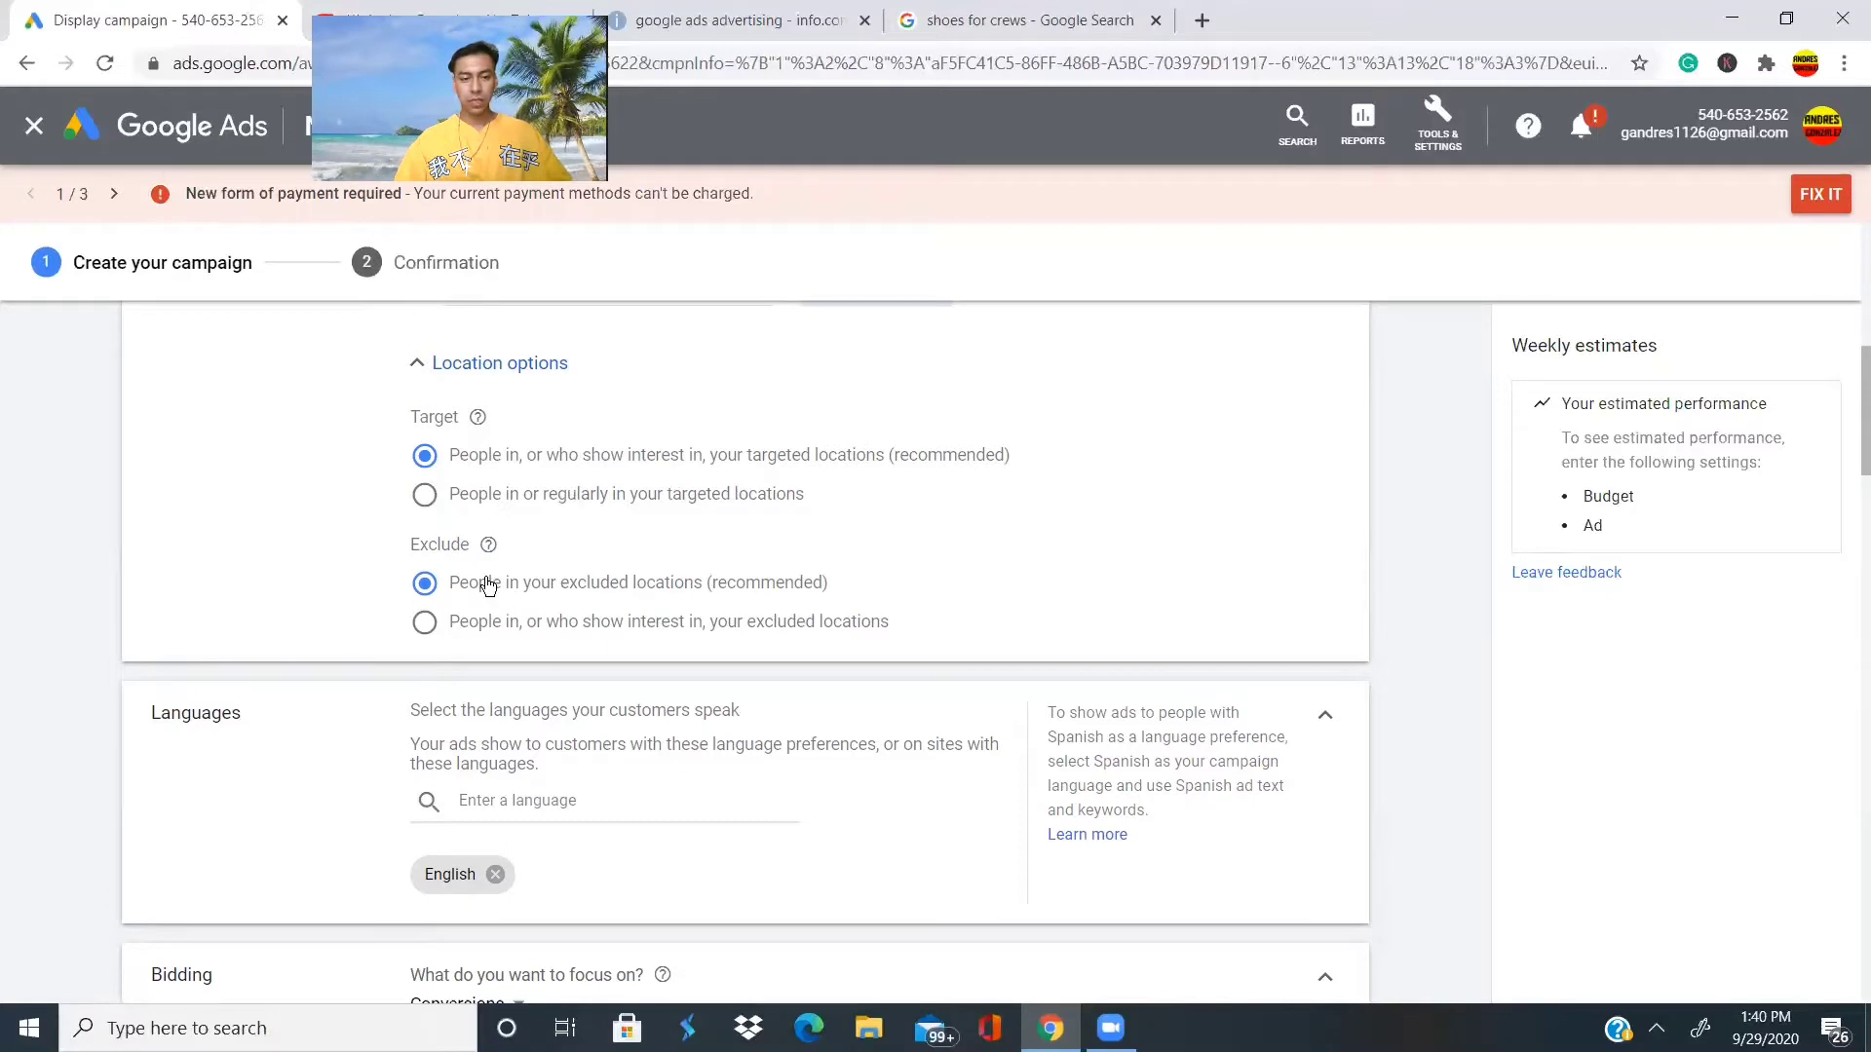
scroll(485, 577, down, 2)
scroll(486, 577, up, 3)
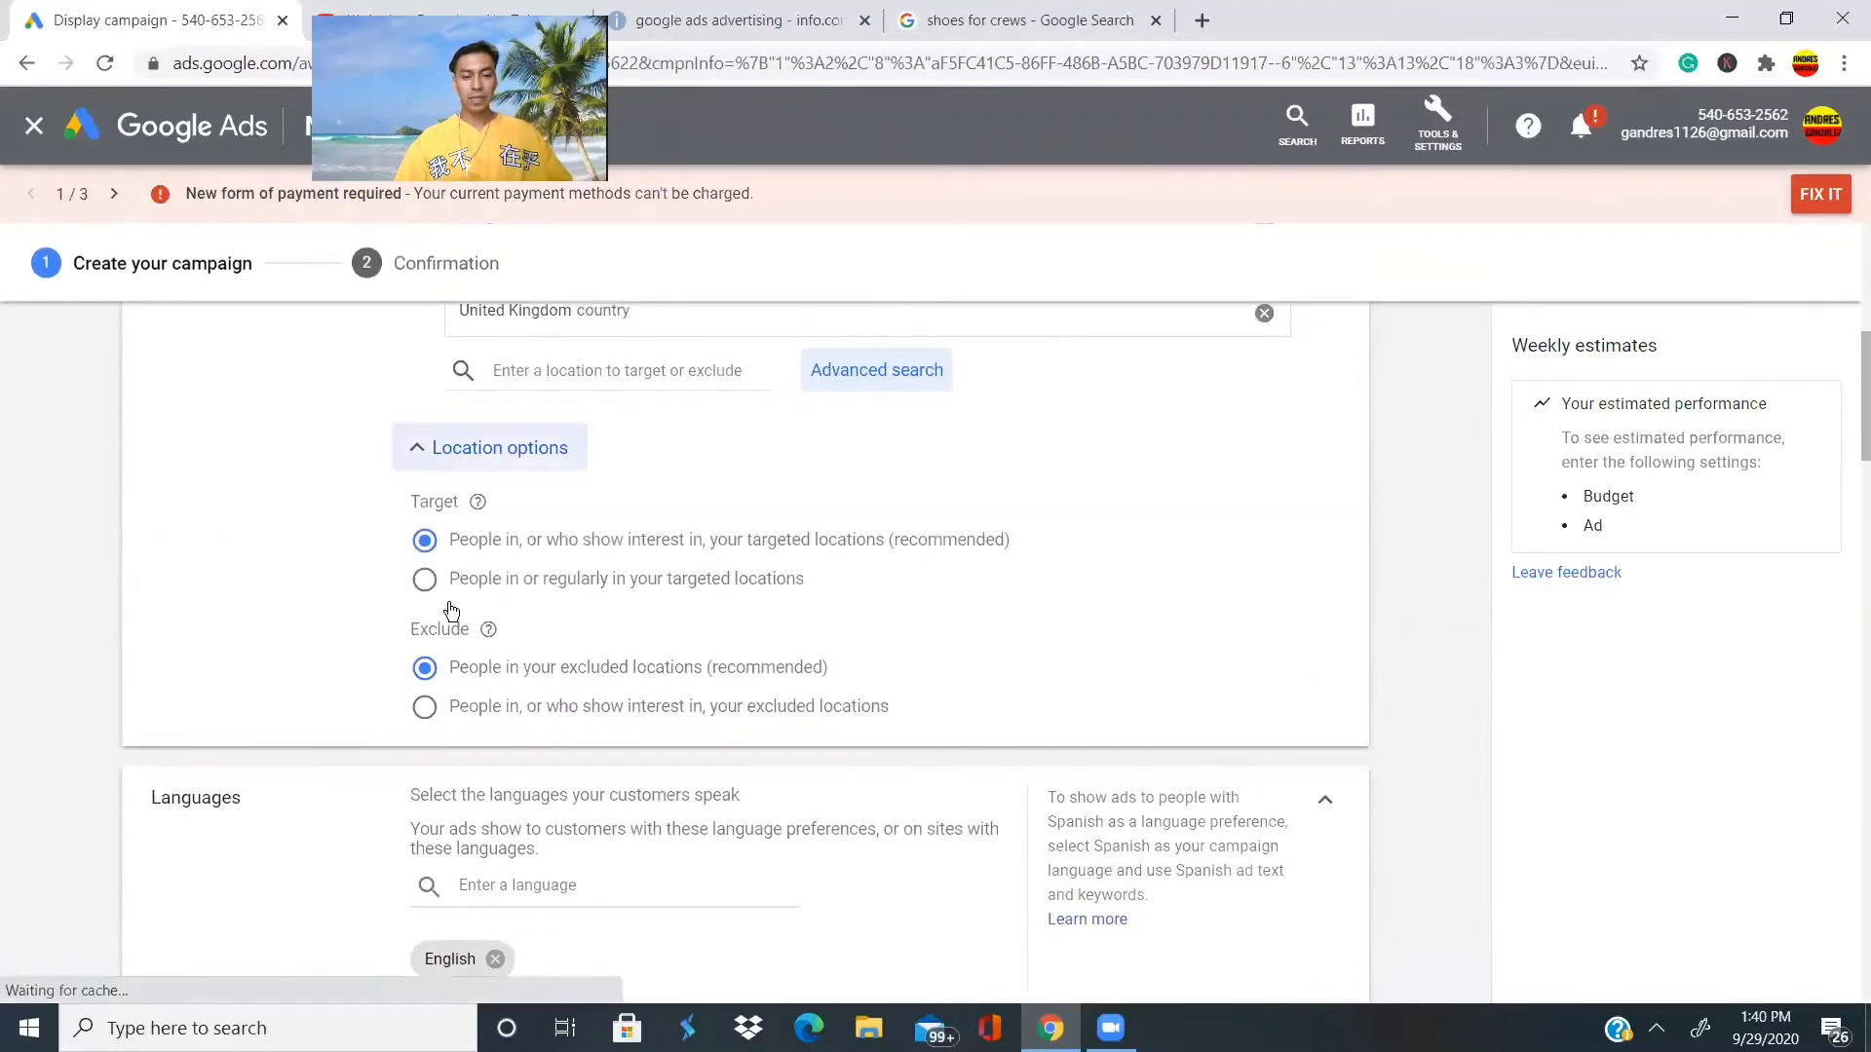
scroll(396, 614, down, 3)
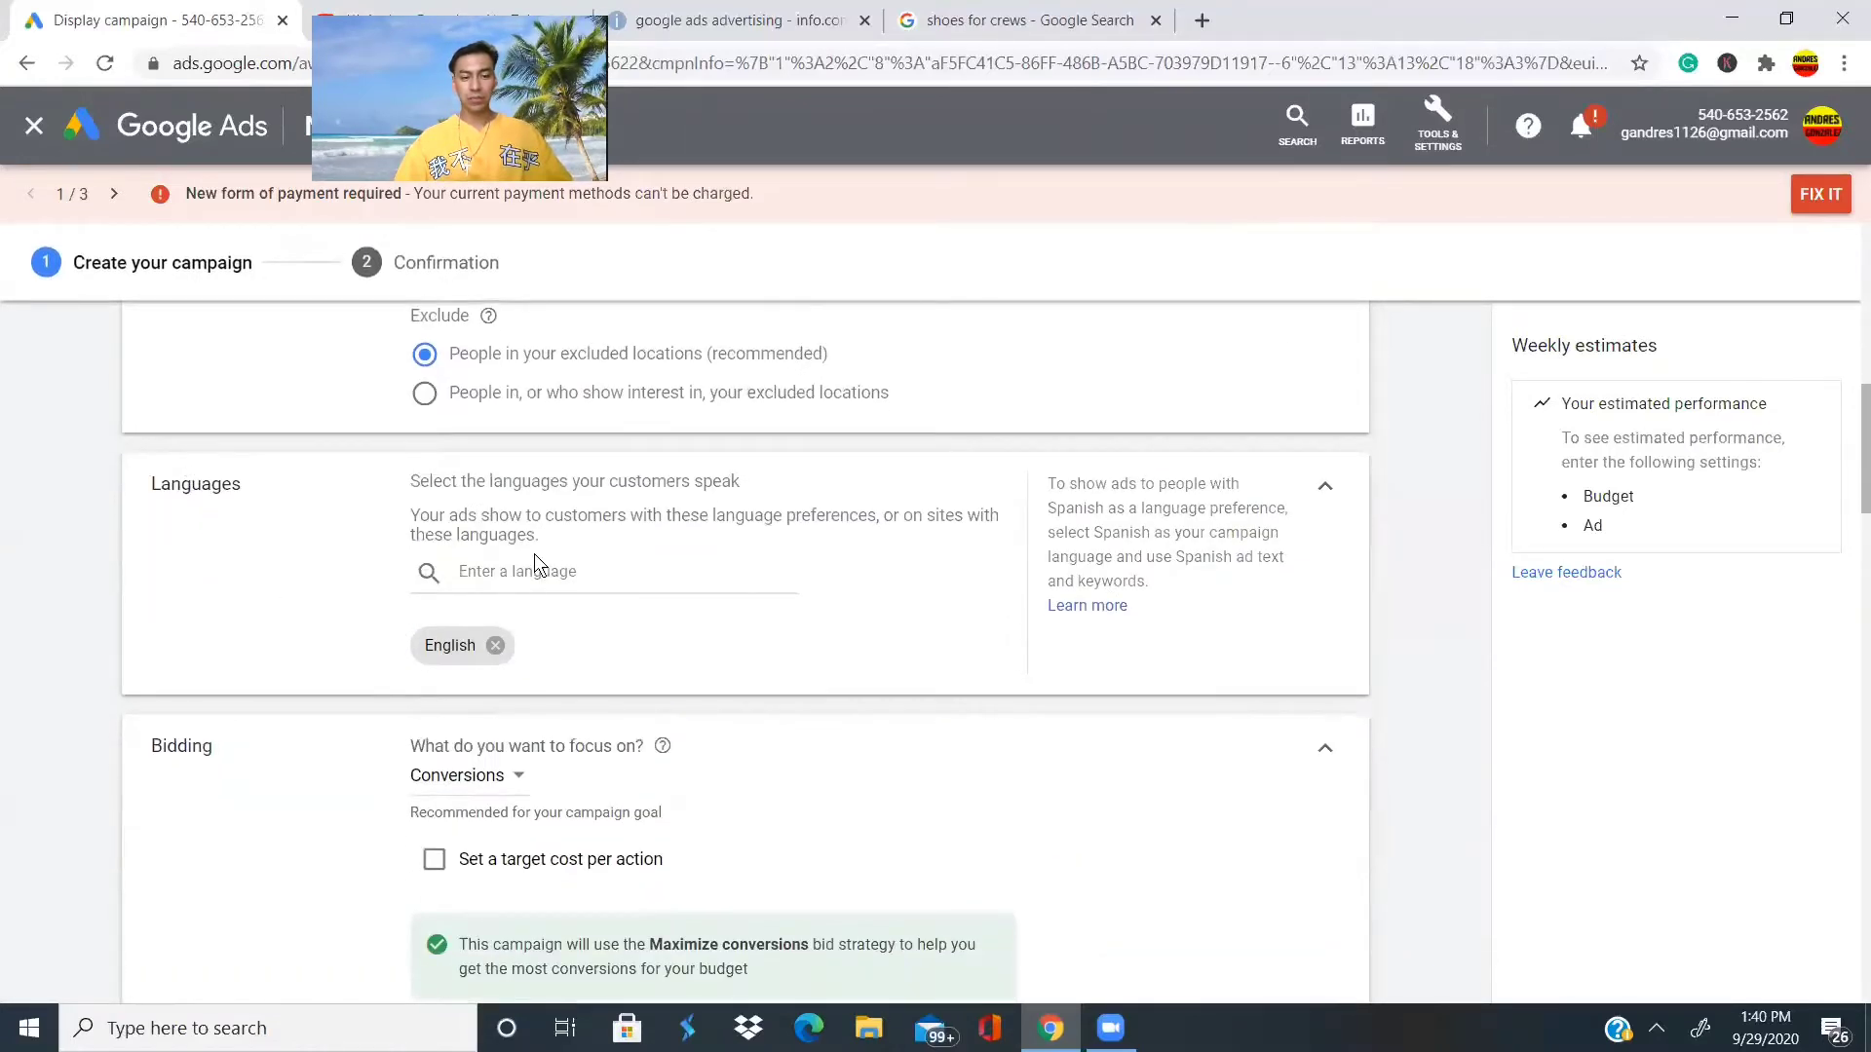
Examine the languages available for the campaign and close the list with only English selected.
click(508, 573)
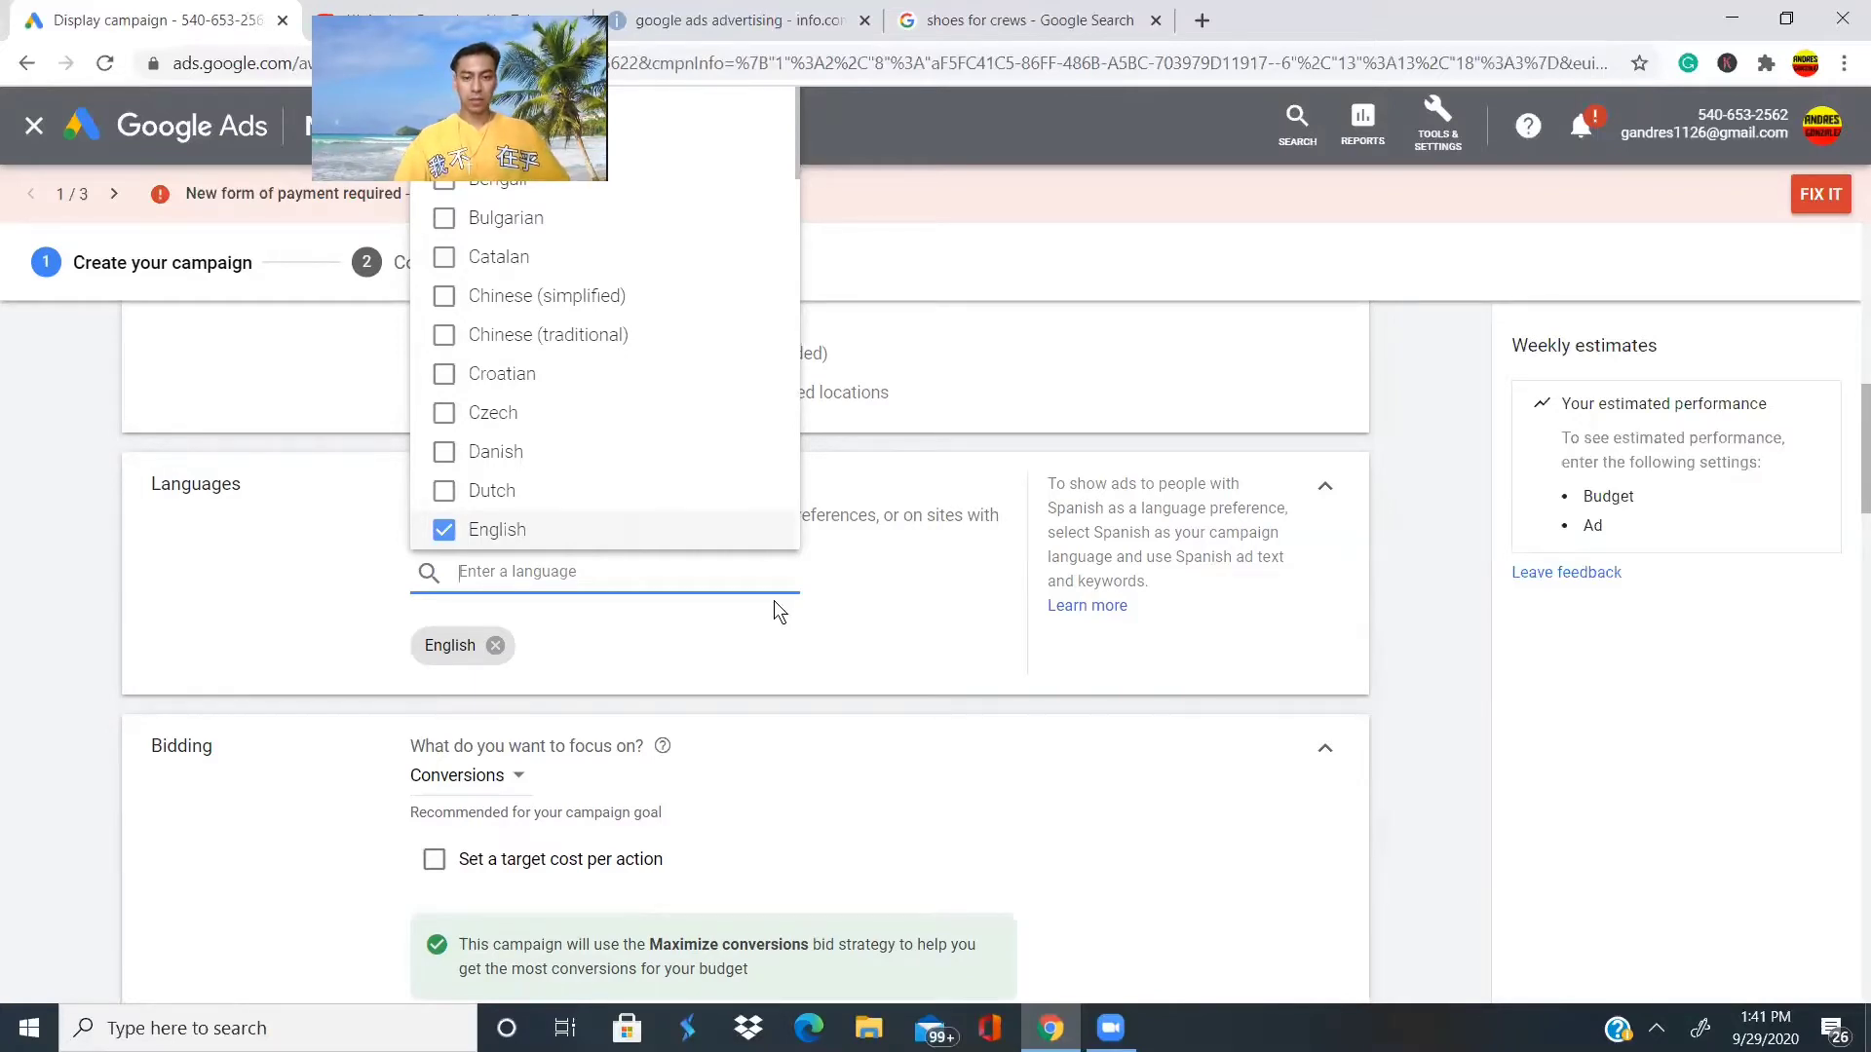
scroll(834, 620, down, 4)
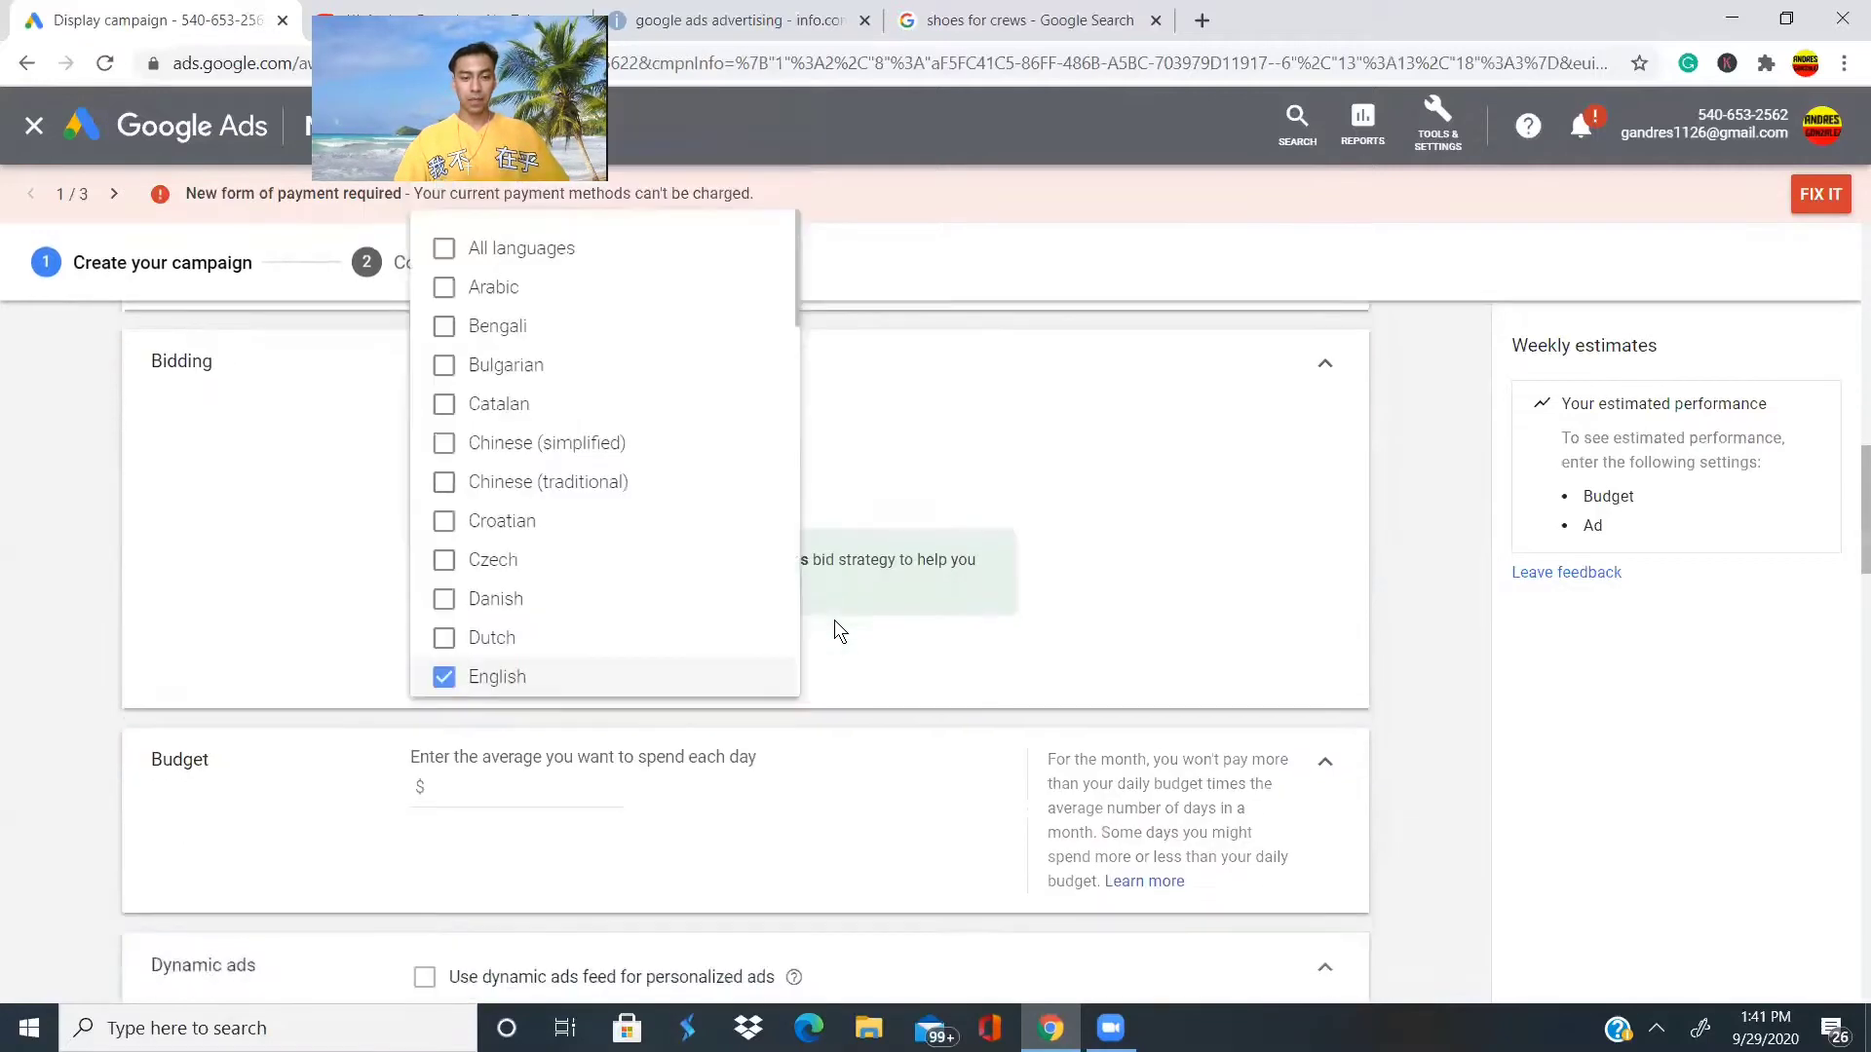
scroll(836, 617, up, 3)
click(953, 499)
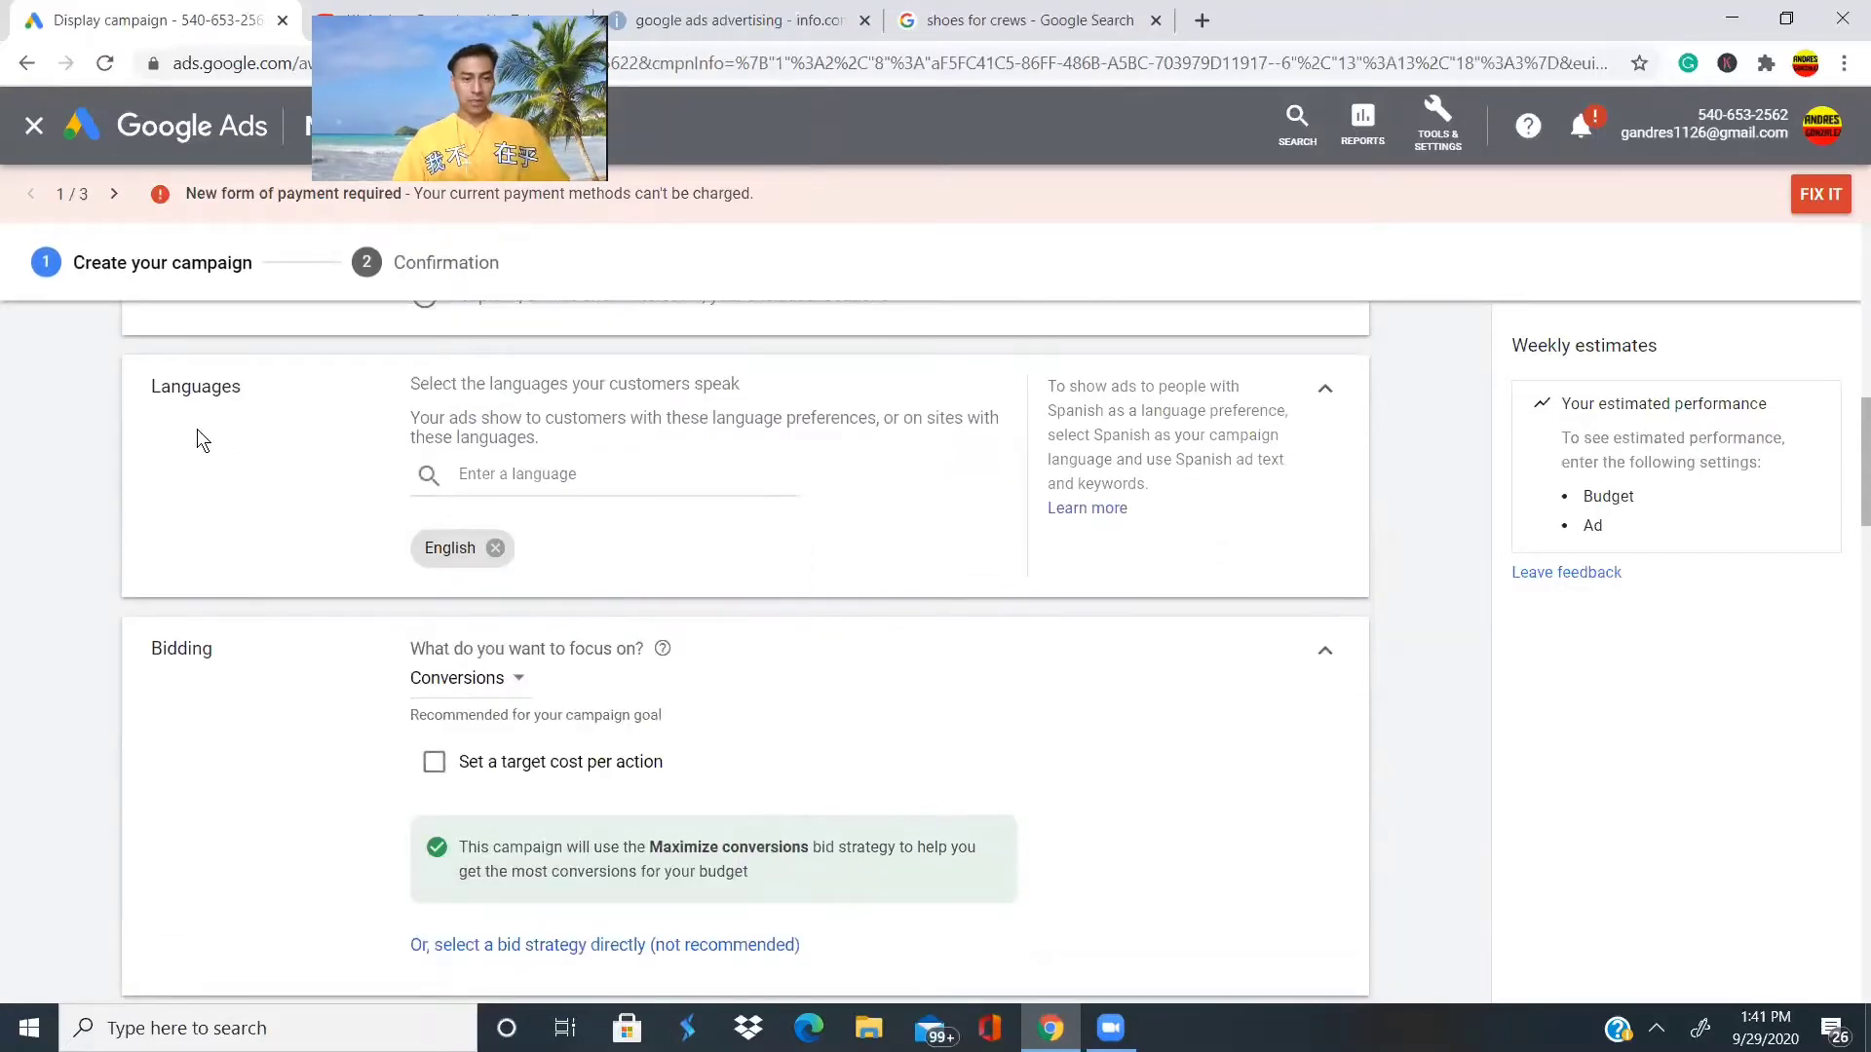
Review the campaign name, targeted locations, location options and language settings entered for the campaign.
scroll(641, 555, down, 3)
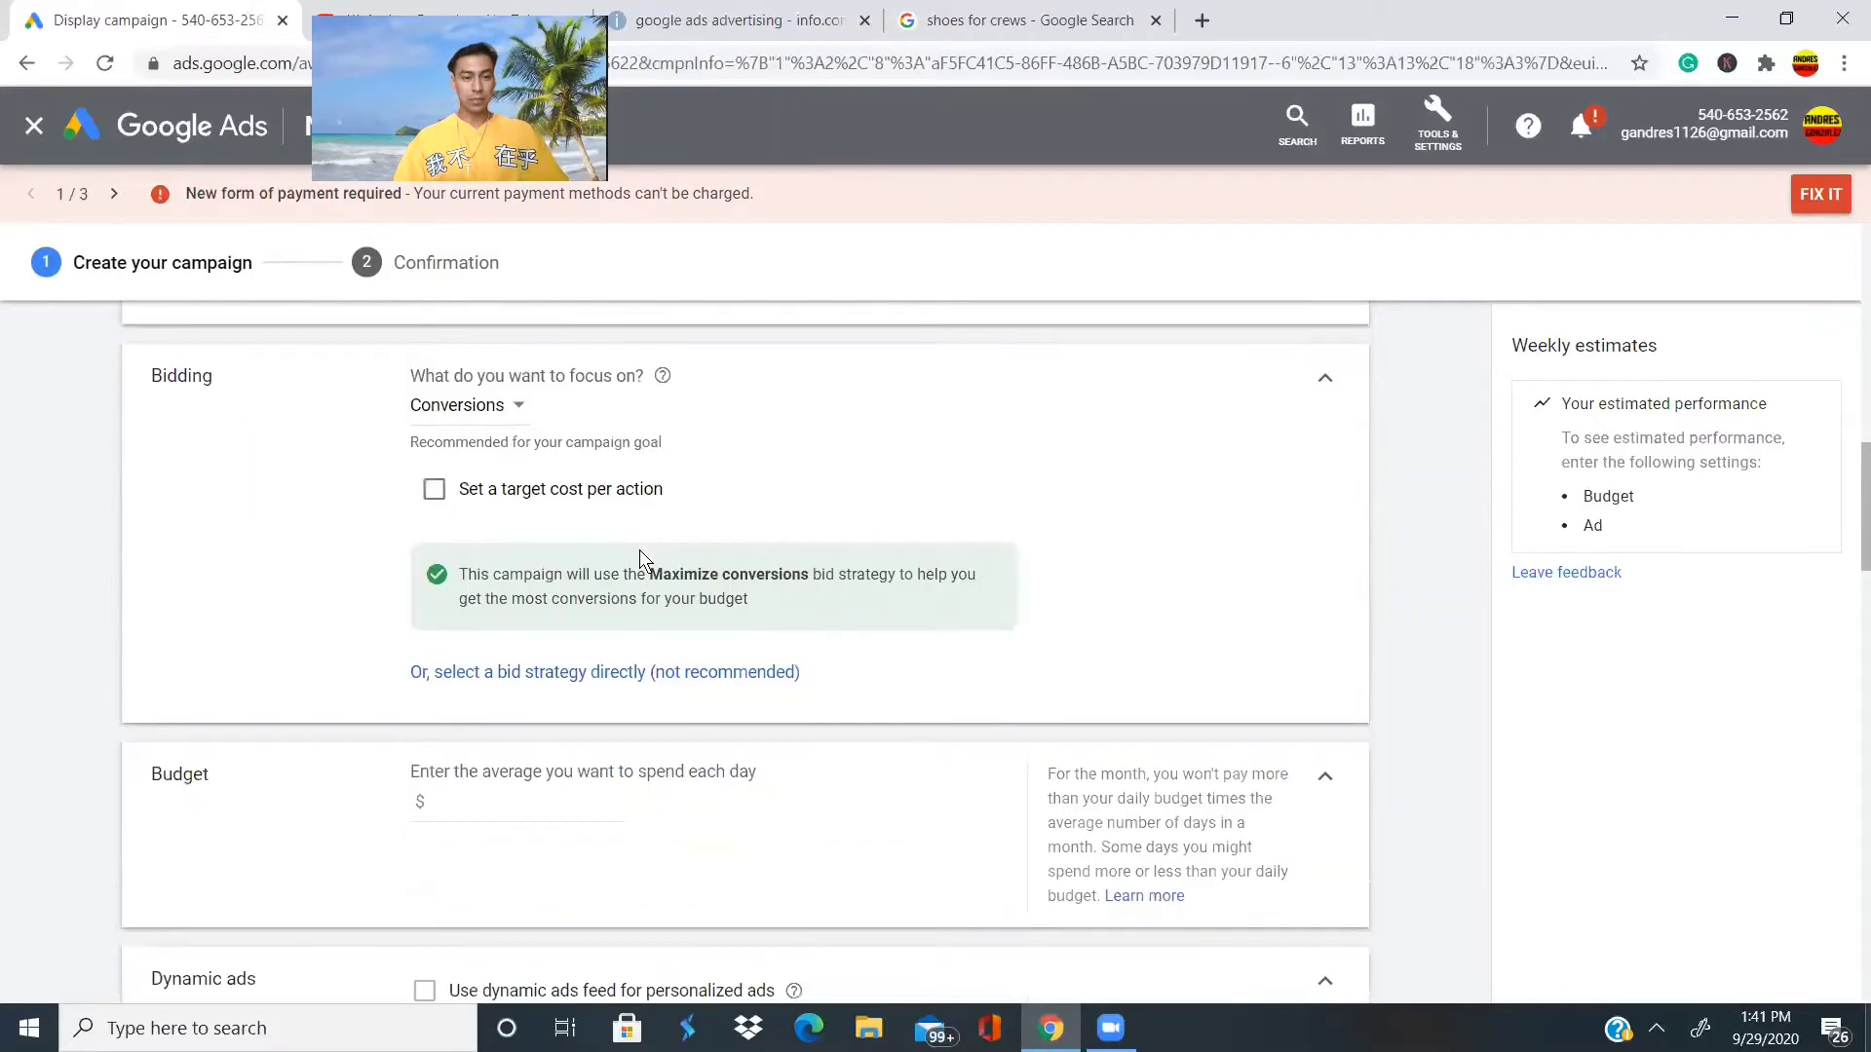
scroll(640, 550, up, 10)
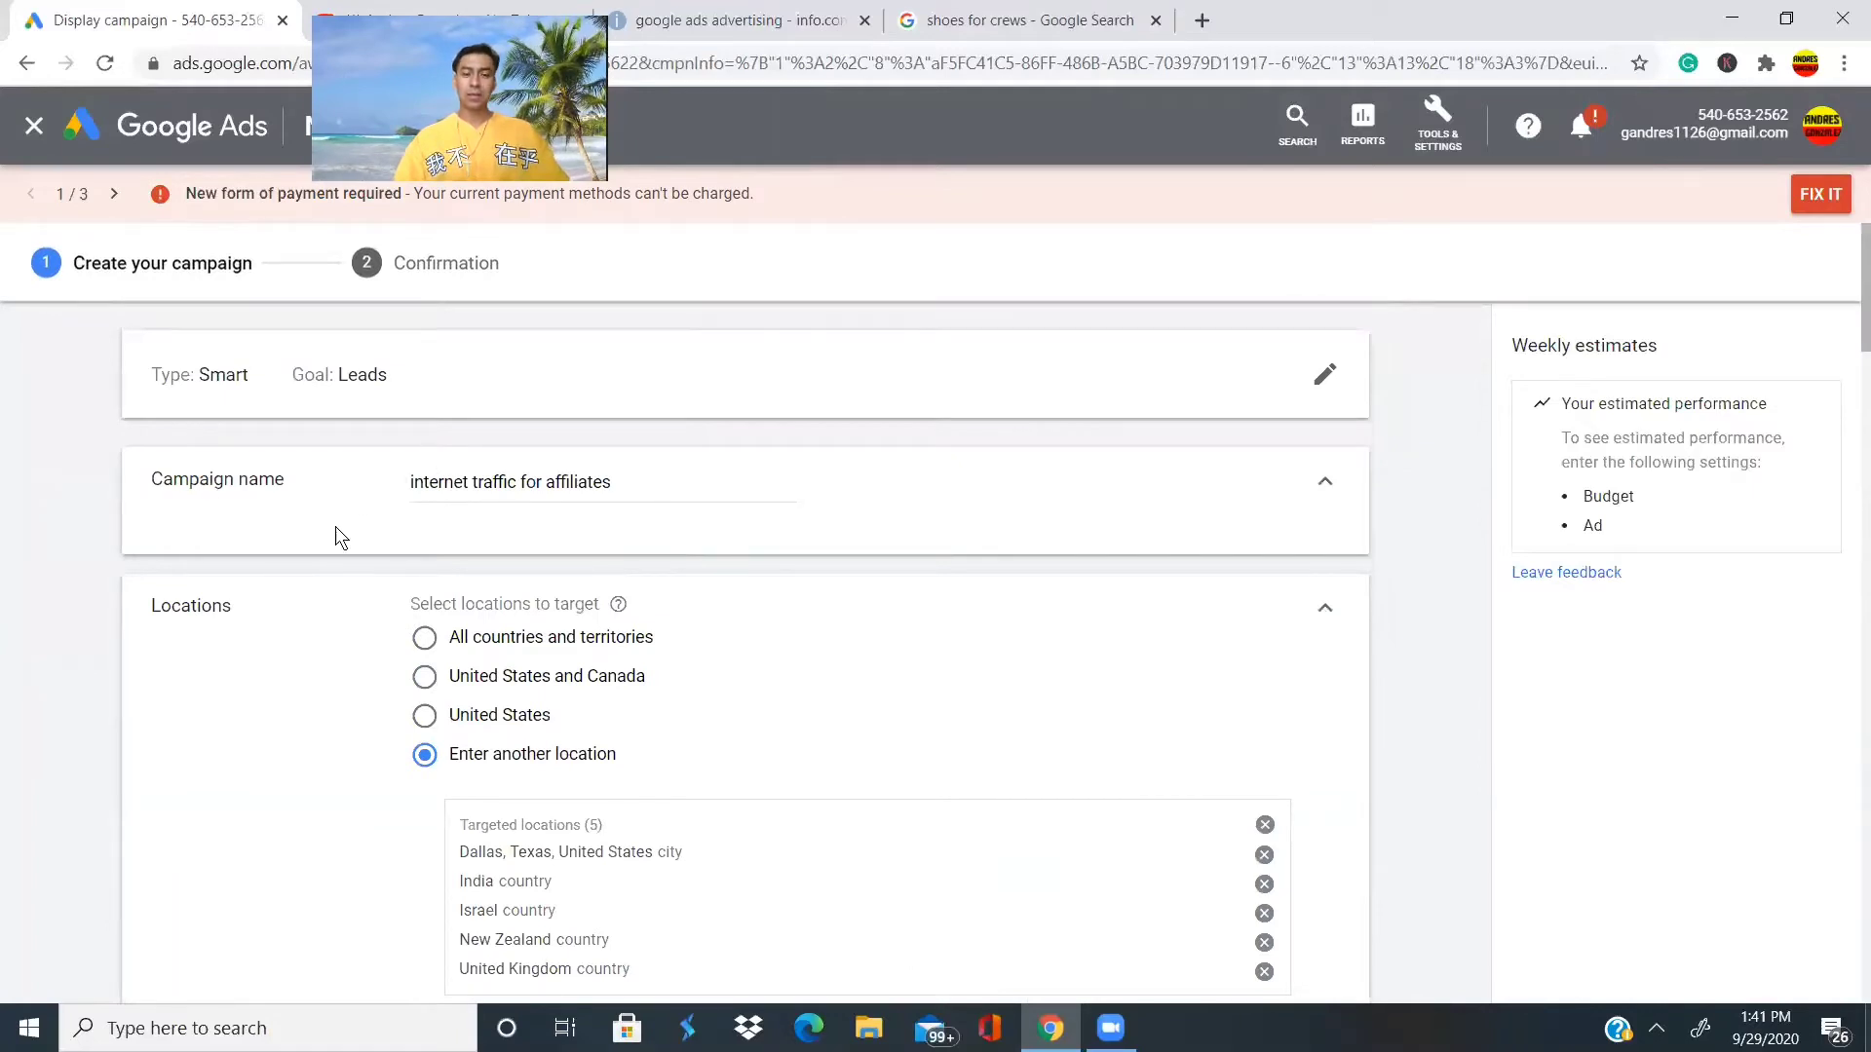
scroll(581, 492, down, 1)
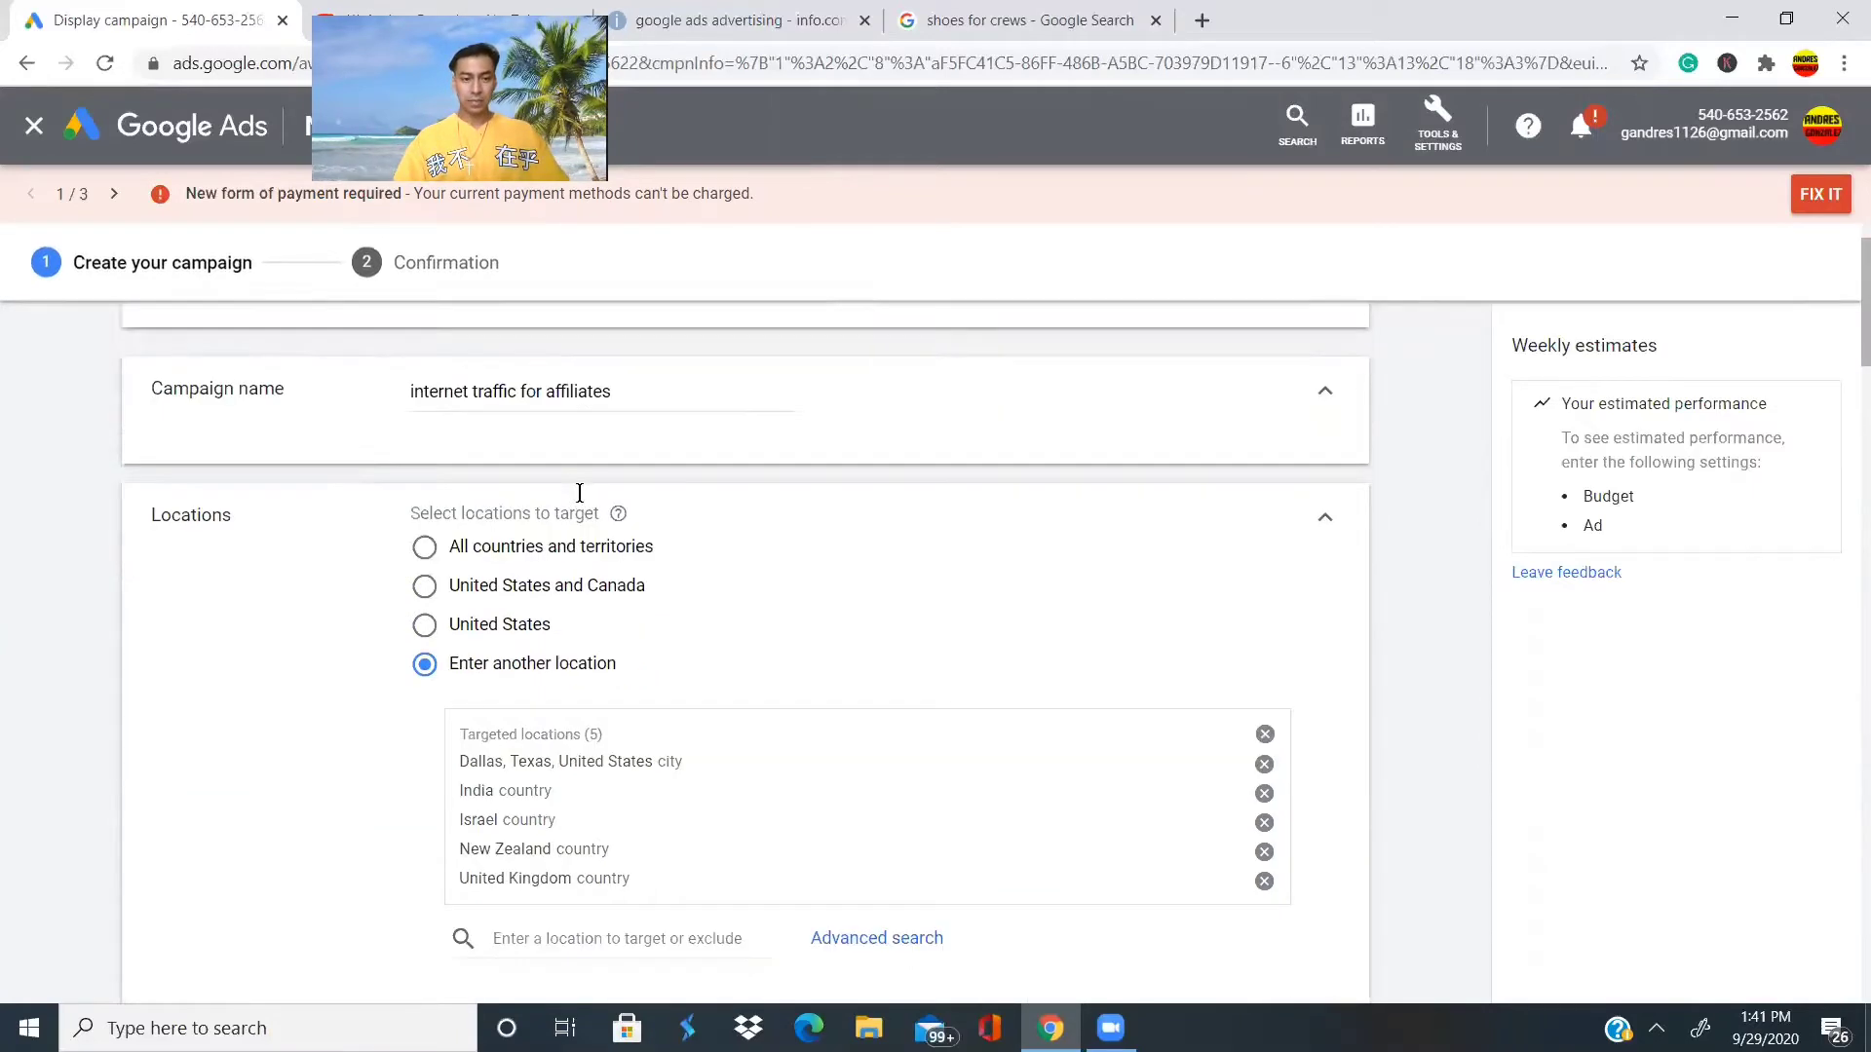
scroll(507, 599, down, 3)
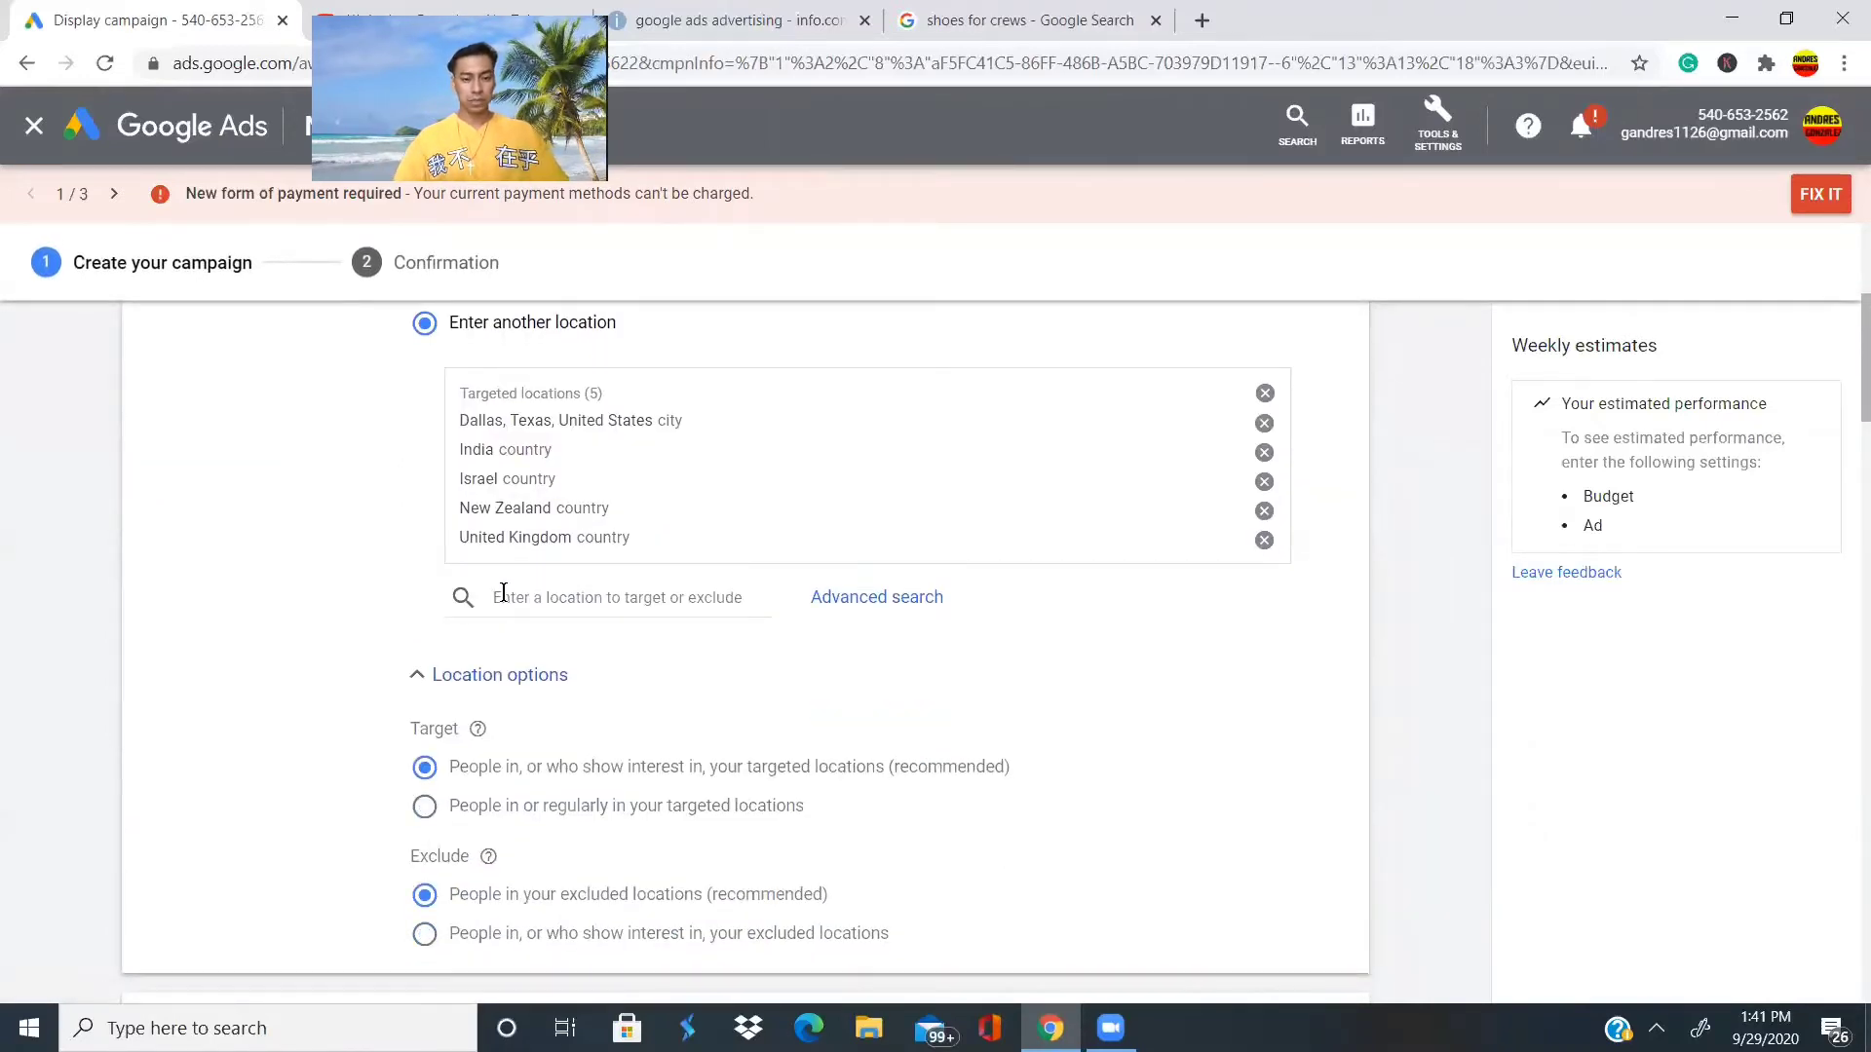
scroll(503, 592, down, 1)
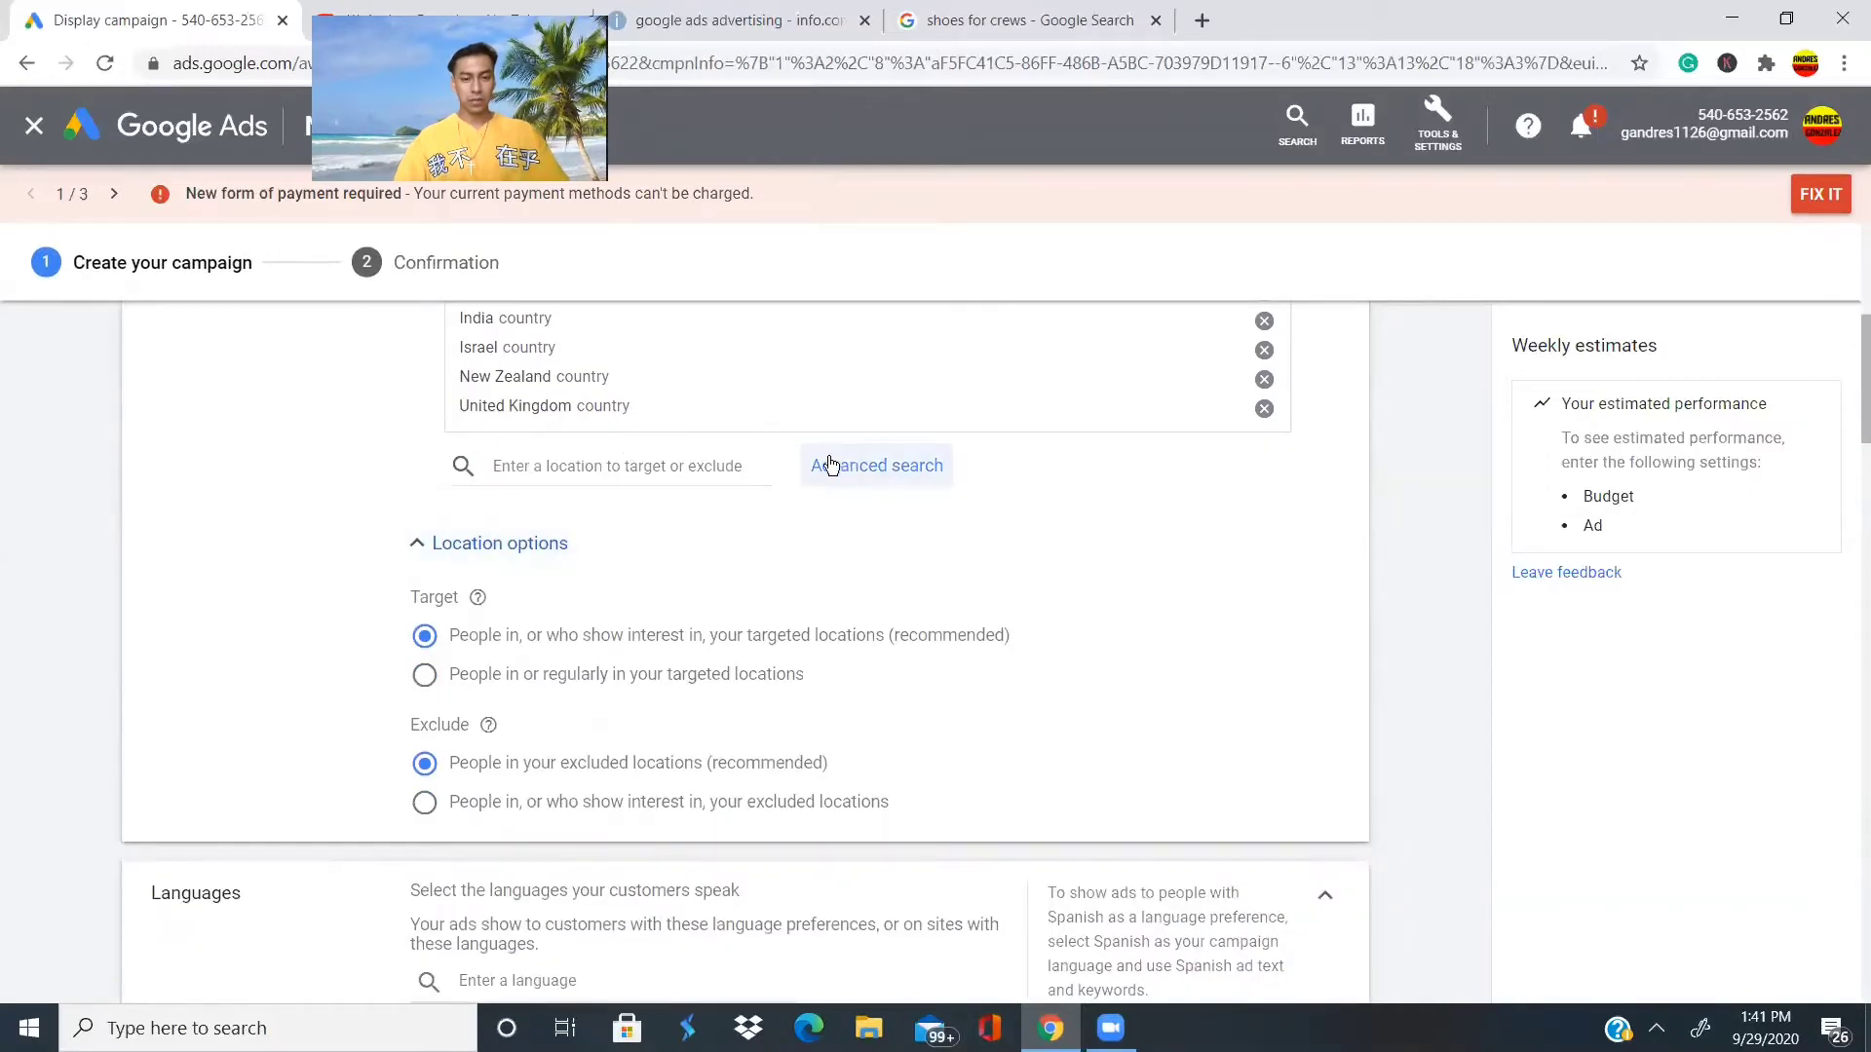
scroll(668, 517, down, 1)
scroll(668, 518, down, 4)
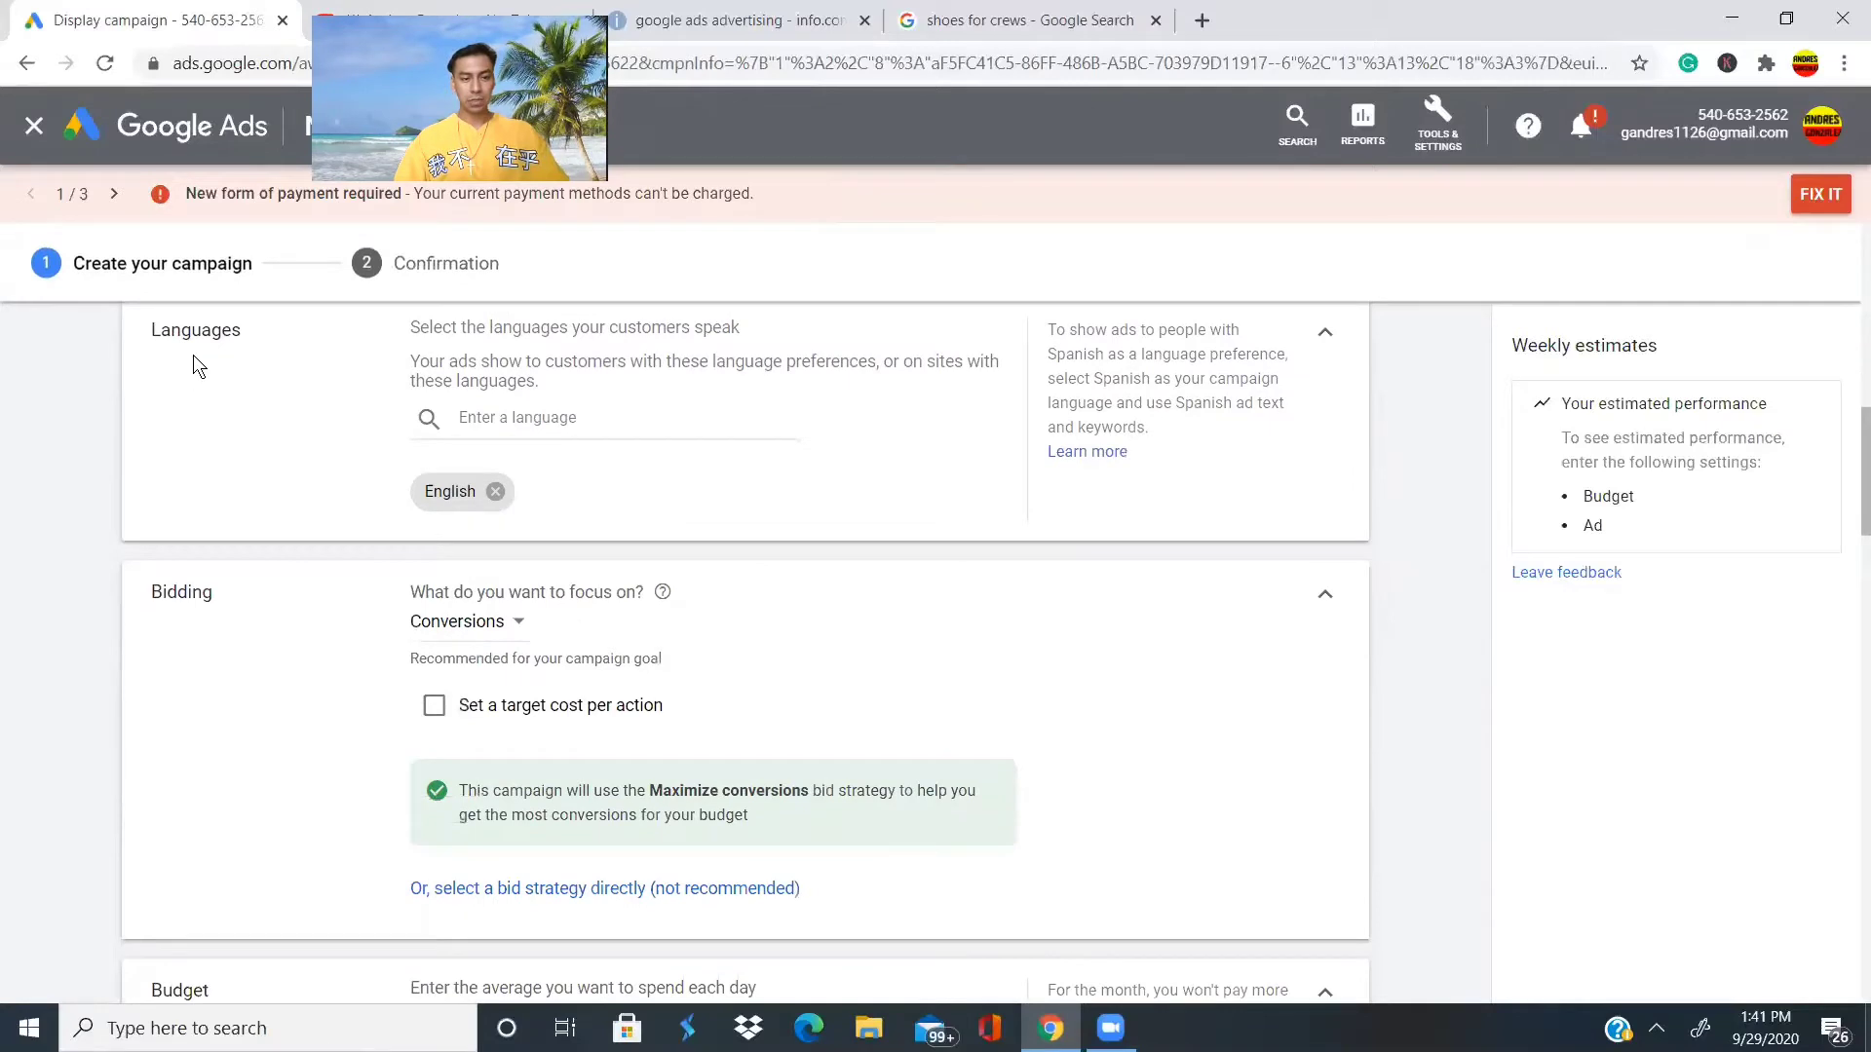
click(502, 425)
click(262, 432)
Examine the bidding focus choices, Conversions and Conversion value, and leave Conversions selected.
scroll(579, 475, down, 2)
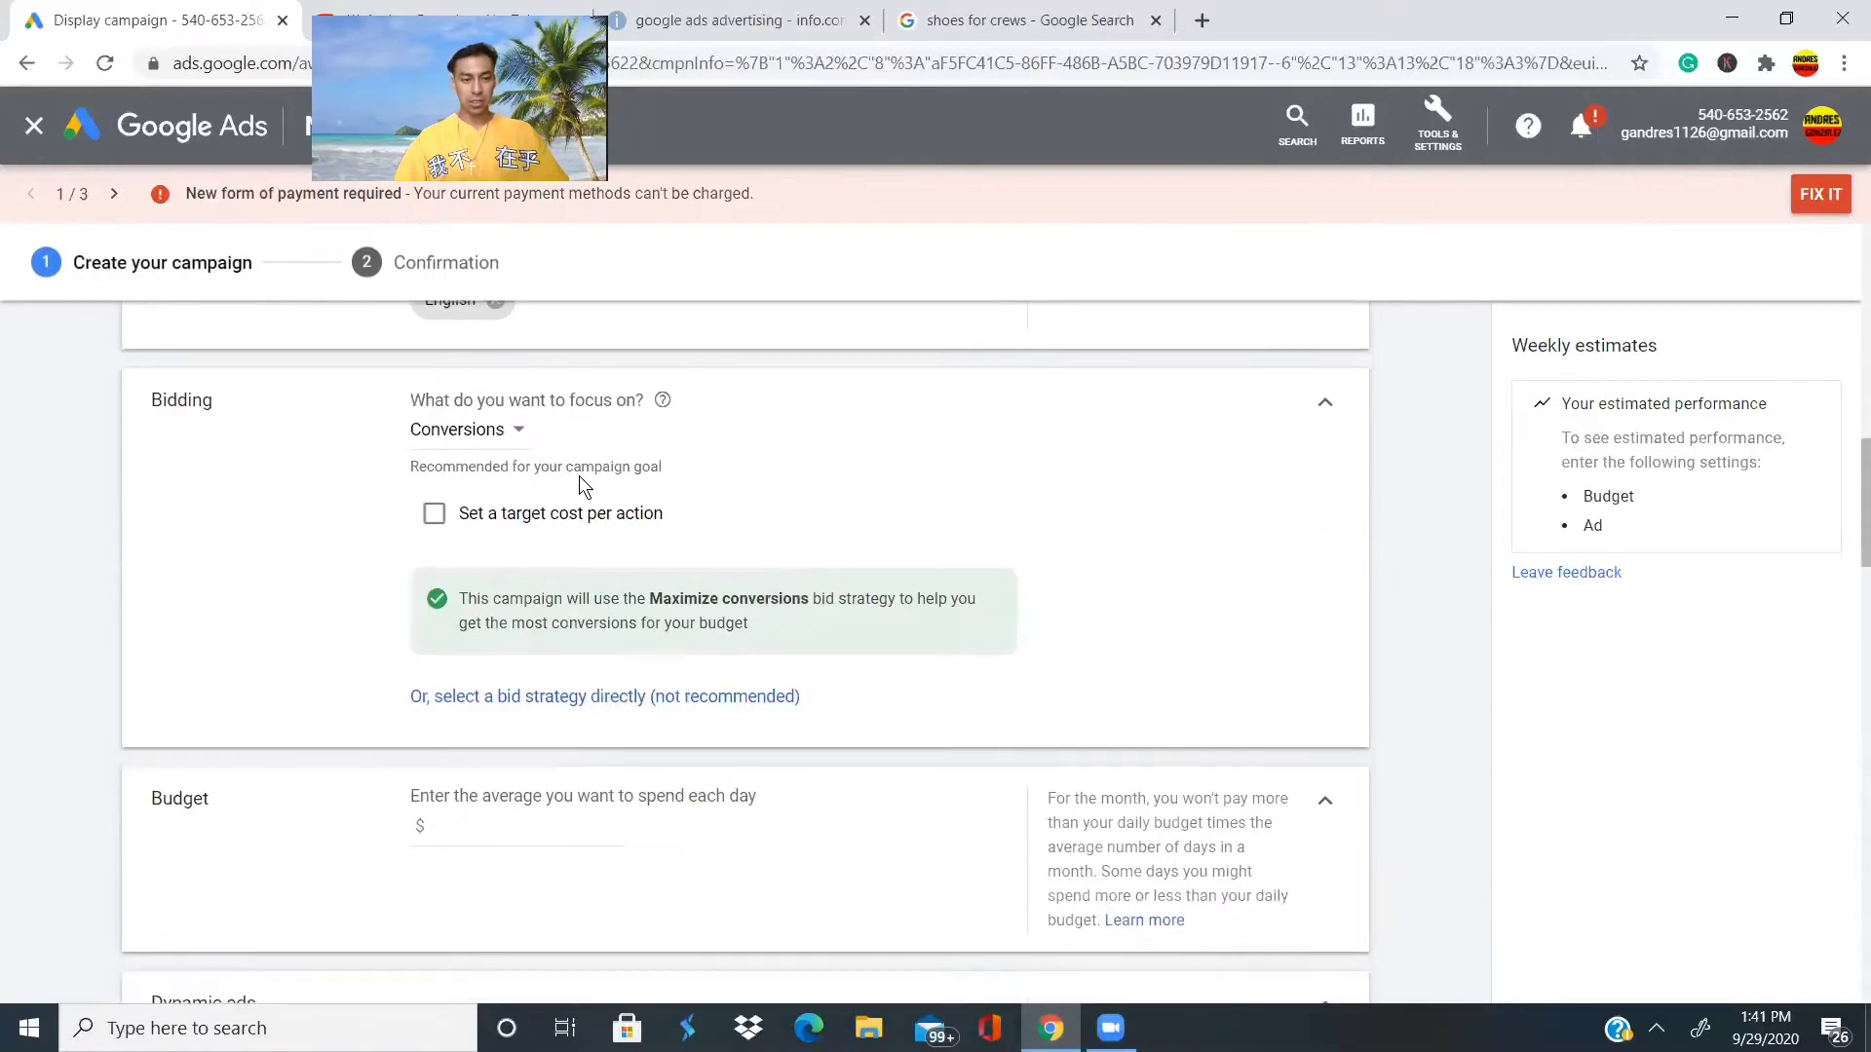
click(513, 432)
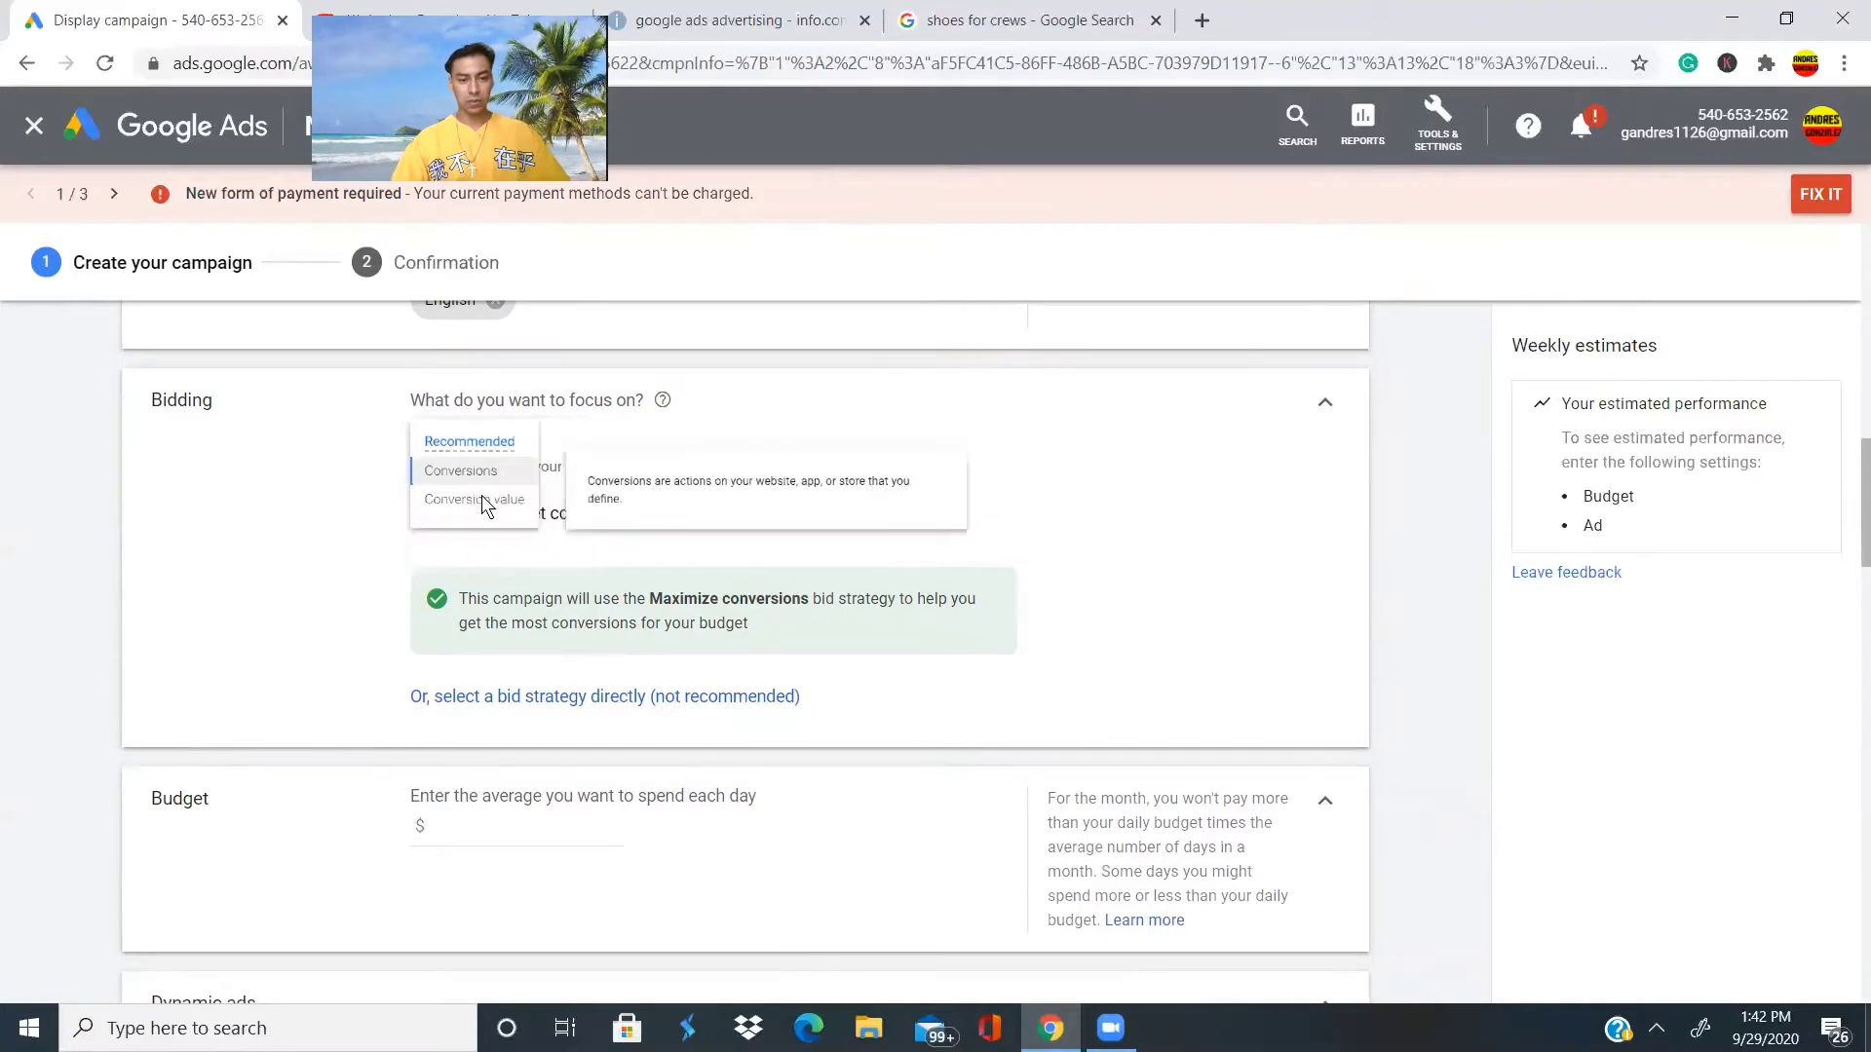
click(517, 440)
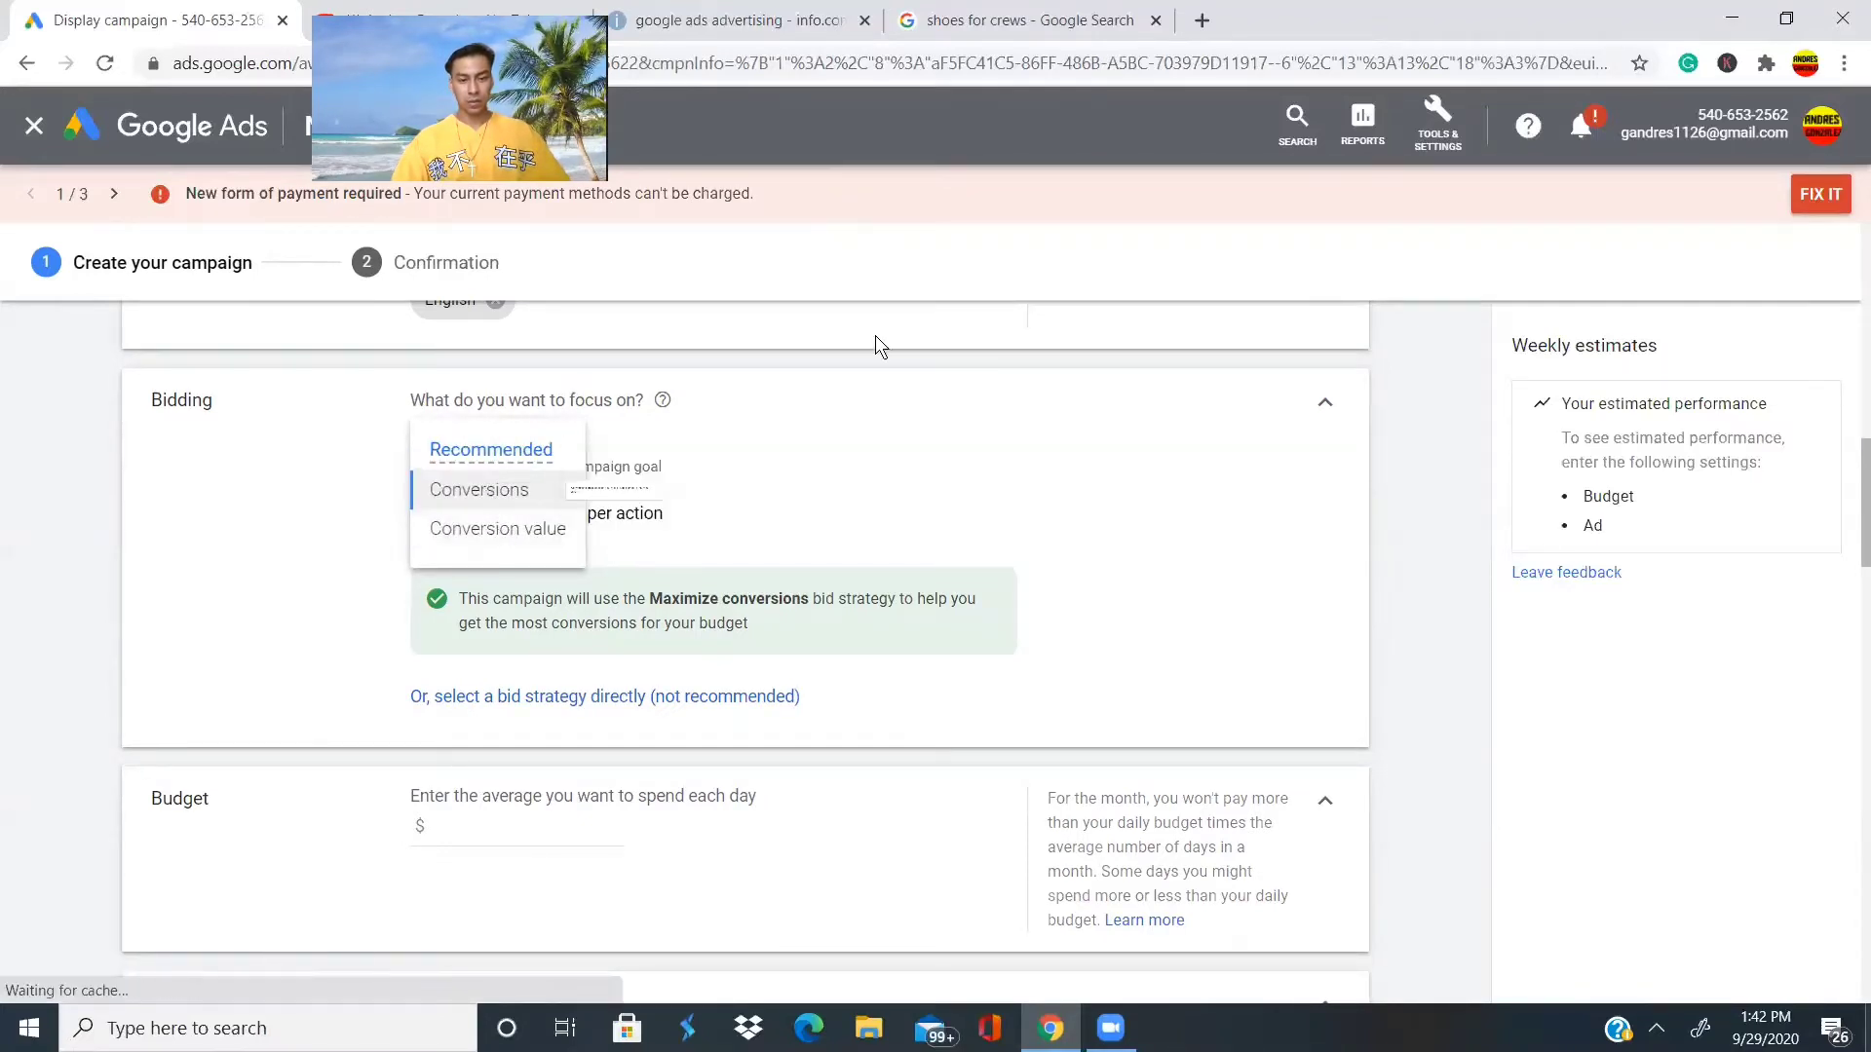
click(887, 408)
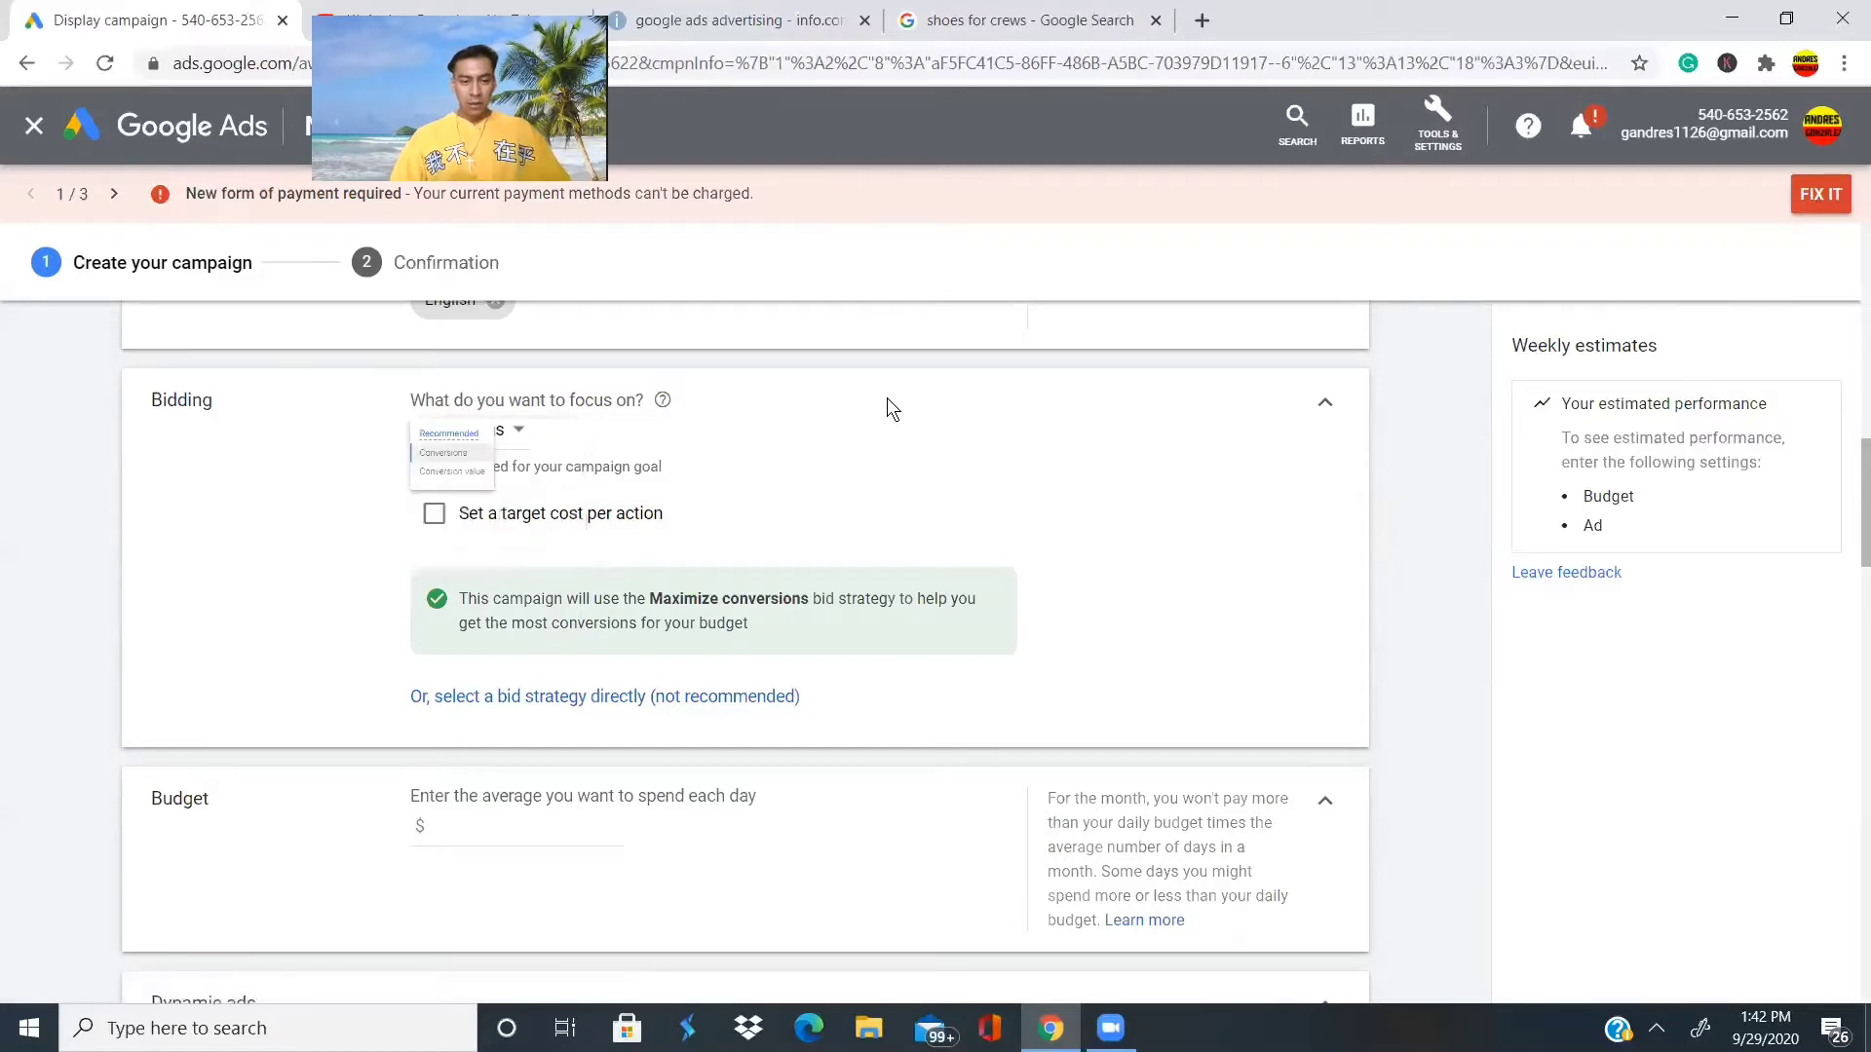
Enable a target cost per action for the bidding and set the Target CPA to $8.00.
click(438, 516)
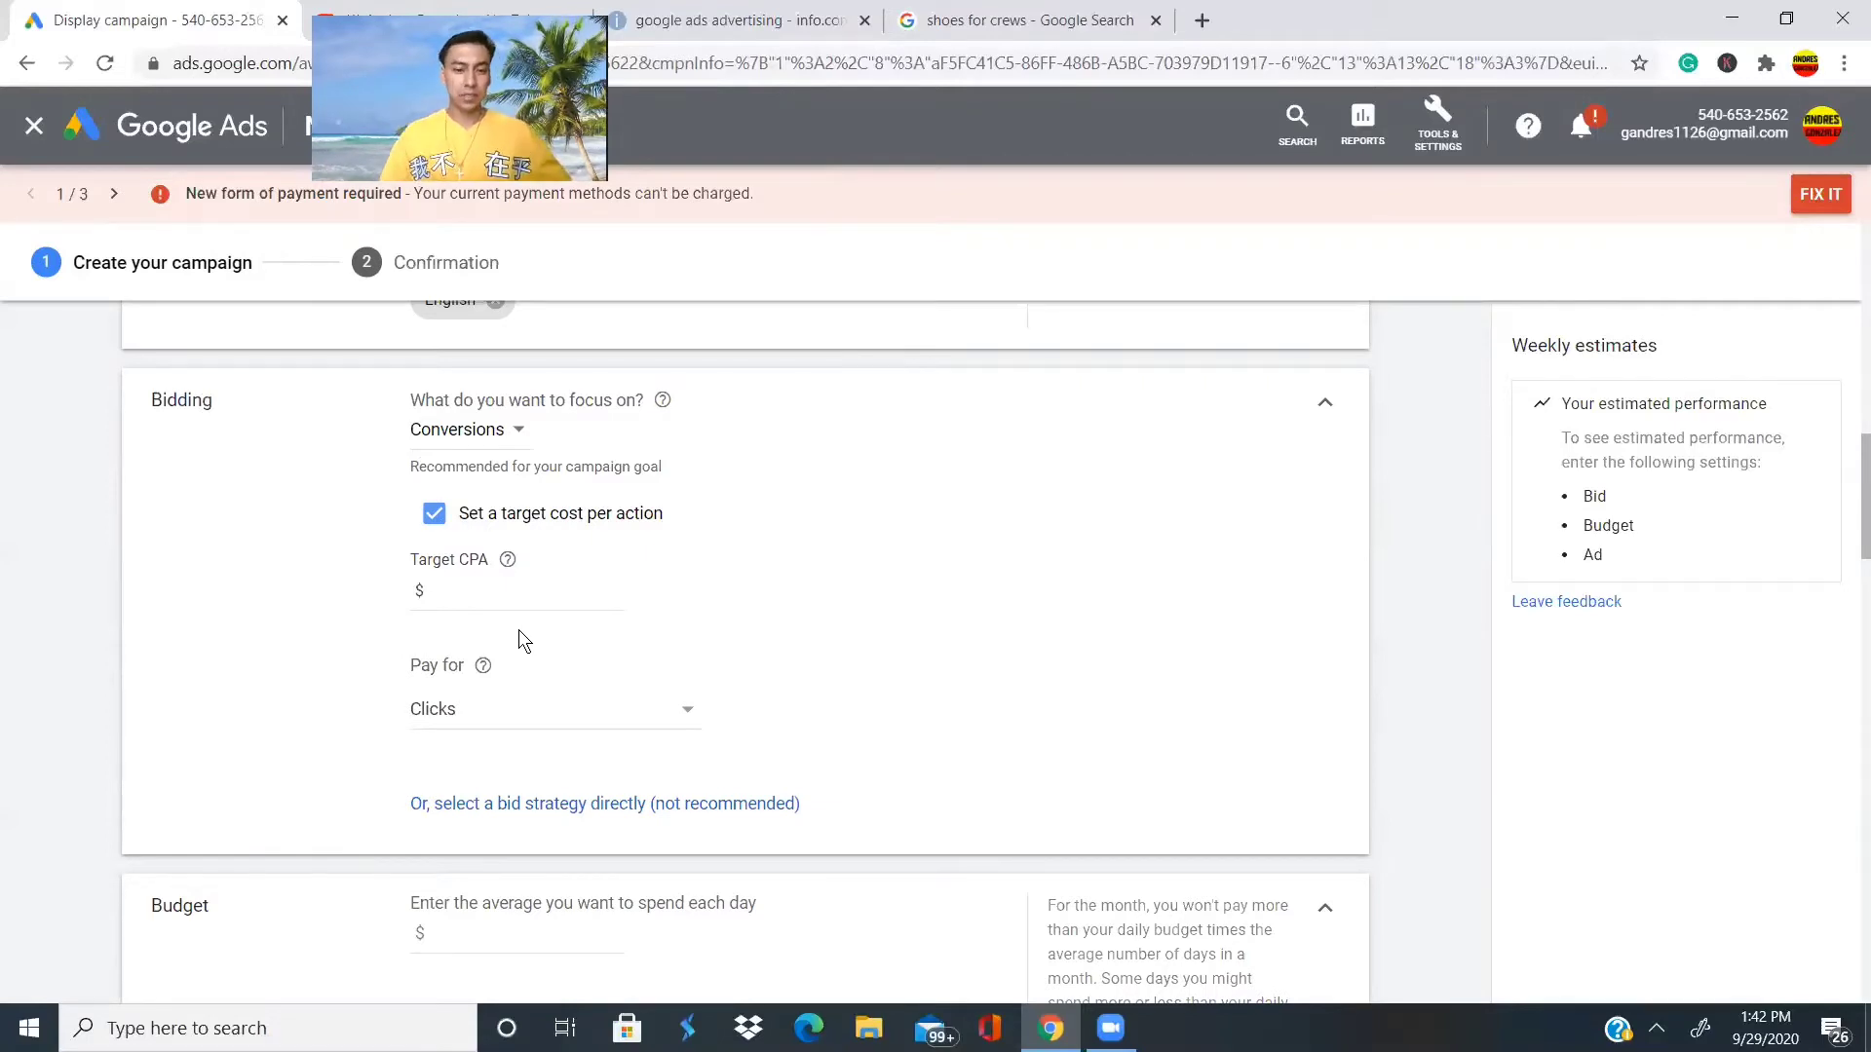
click(464, 584)
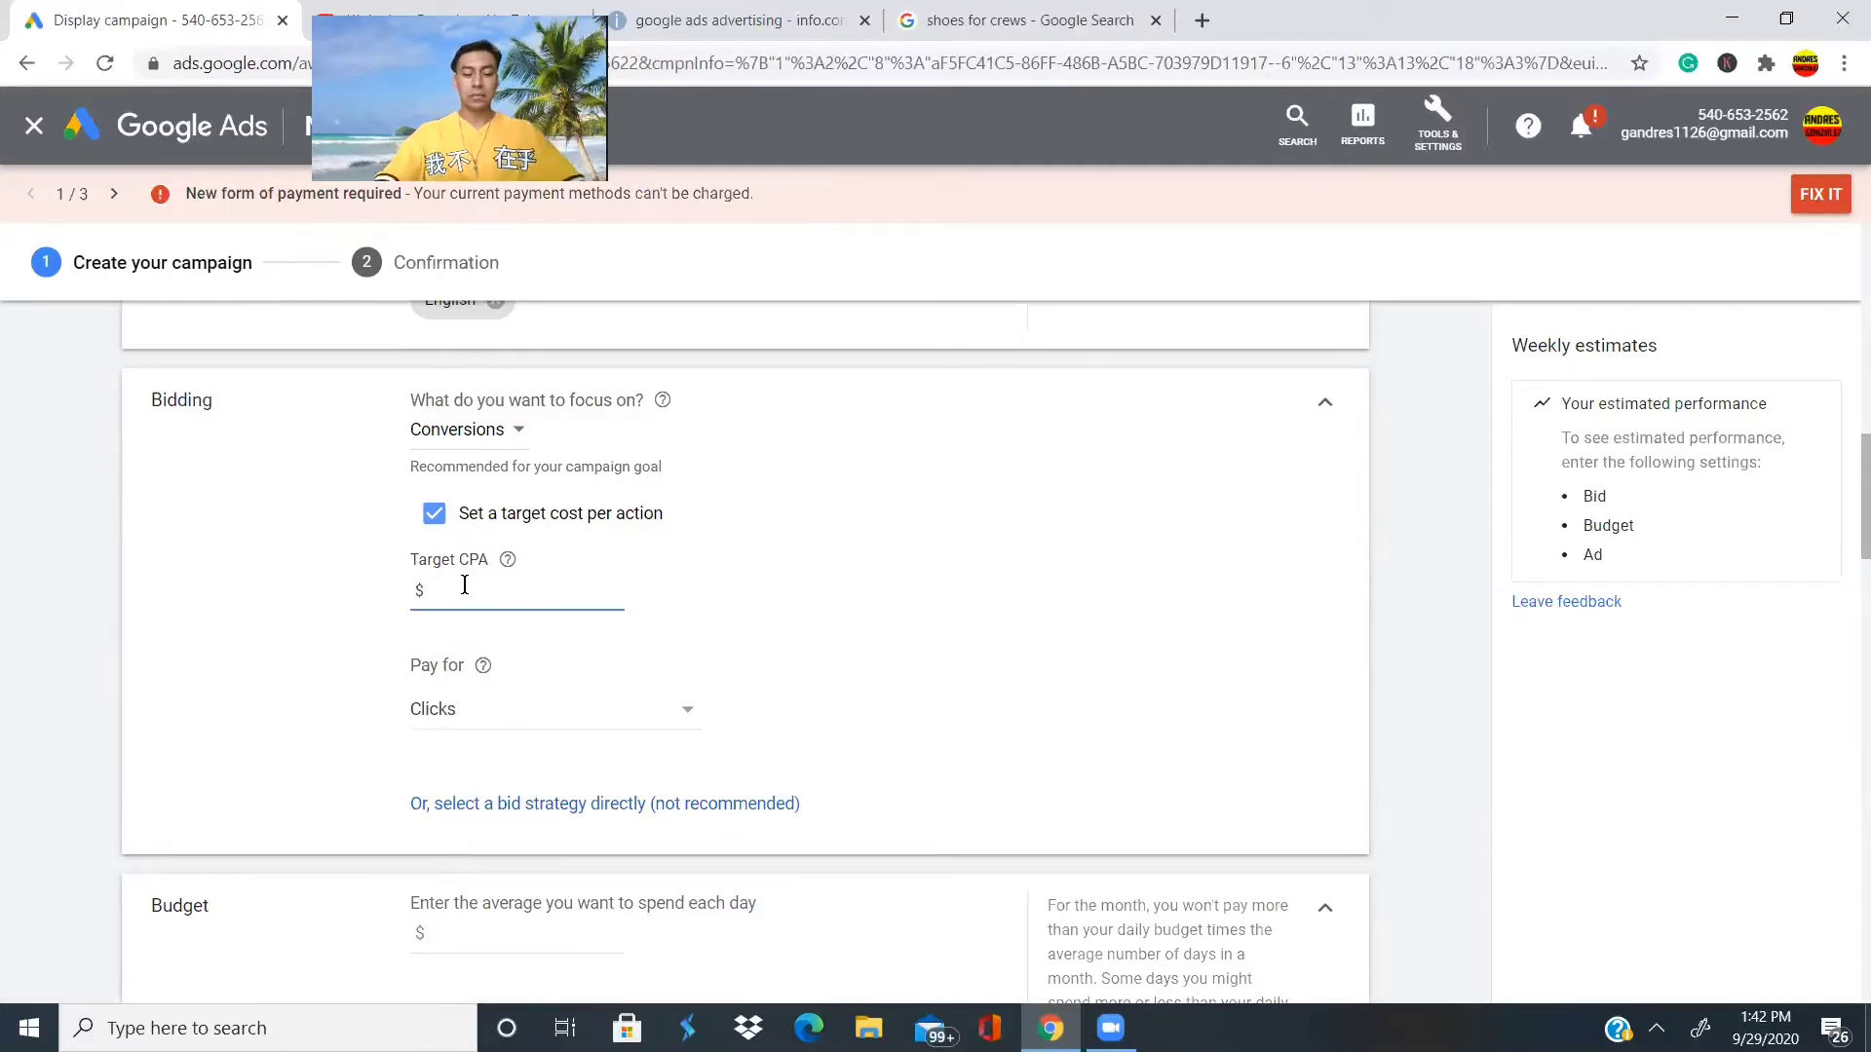
text(8,00)
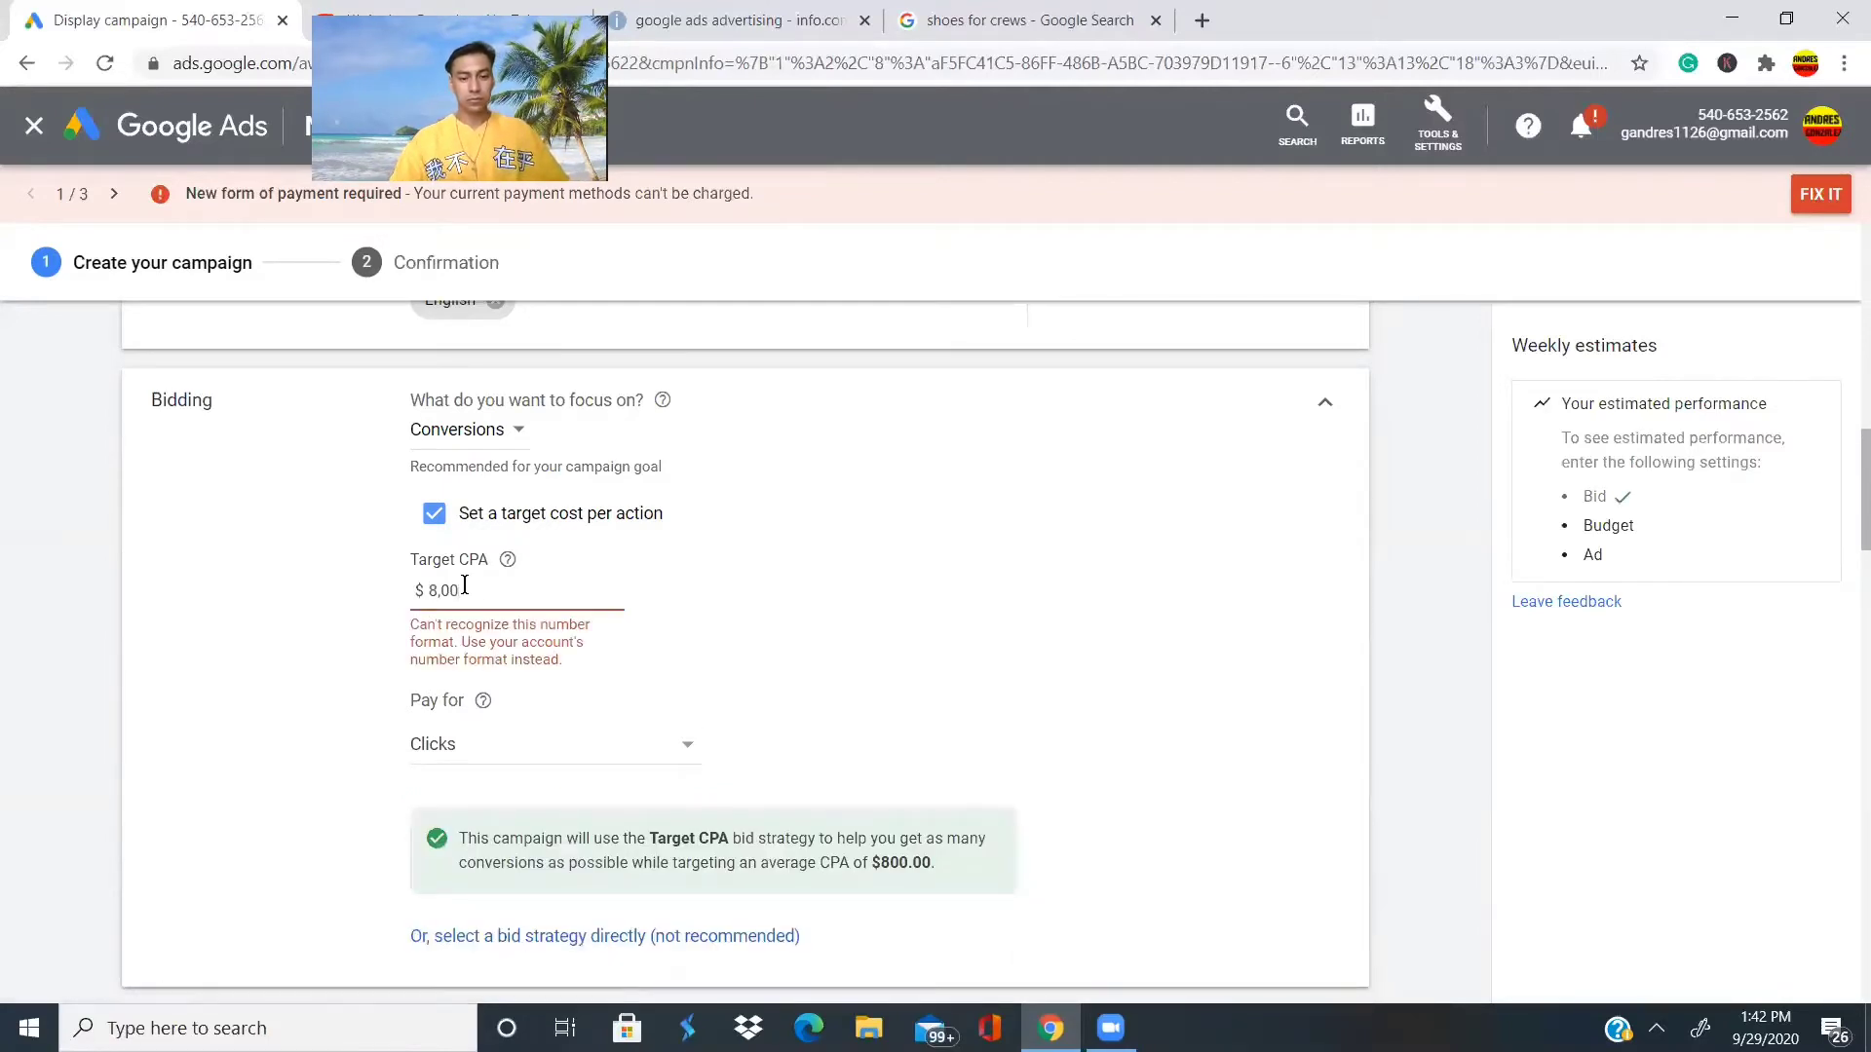
key(BackSpace)
key(BackSpace)
key(BackSpace)
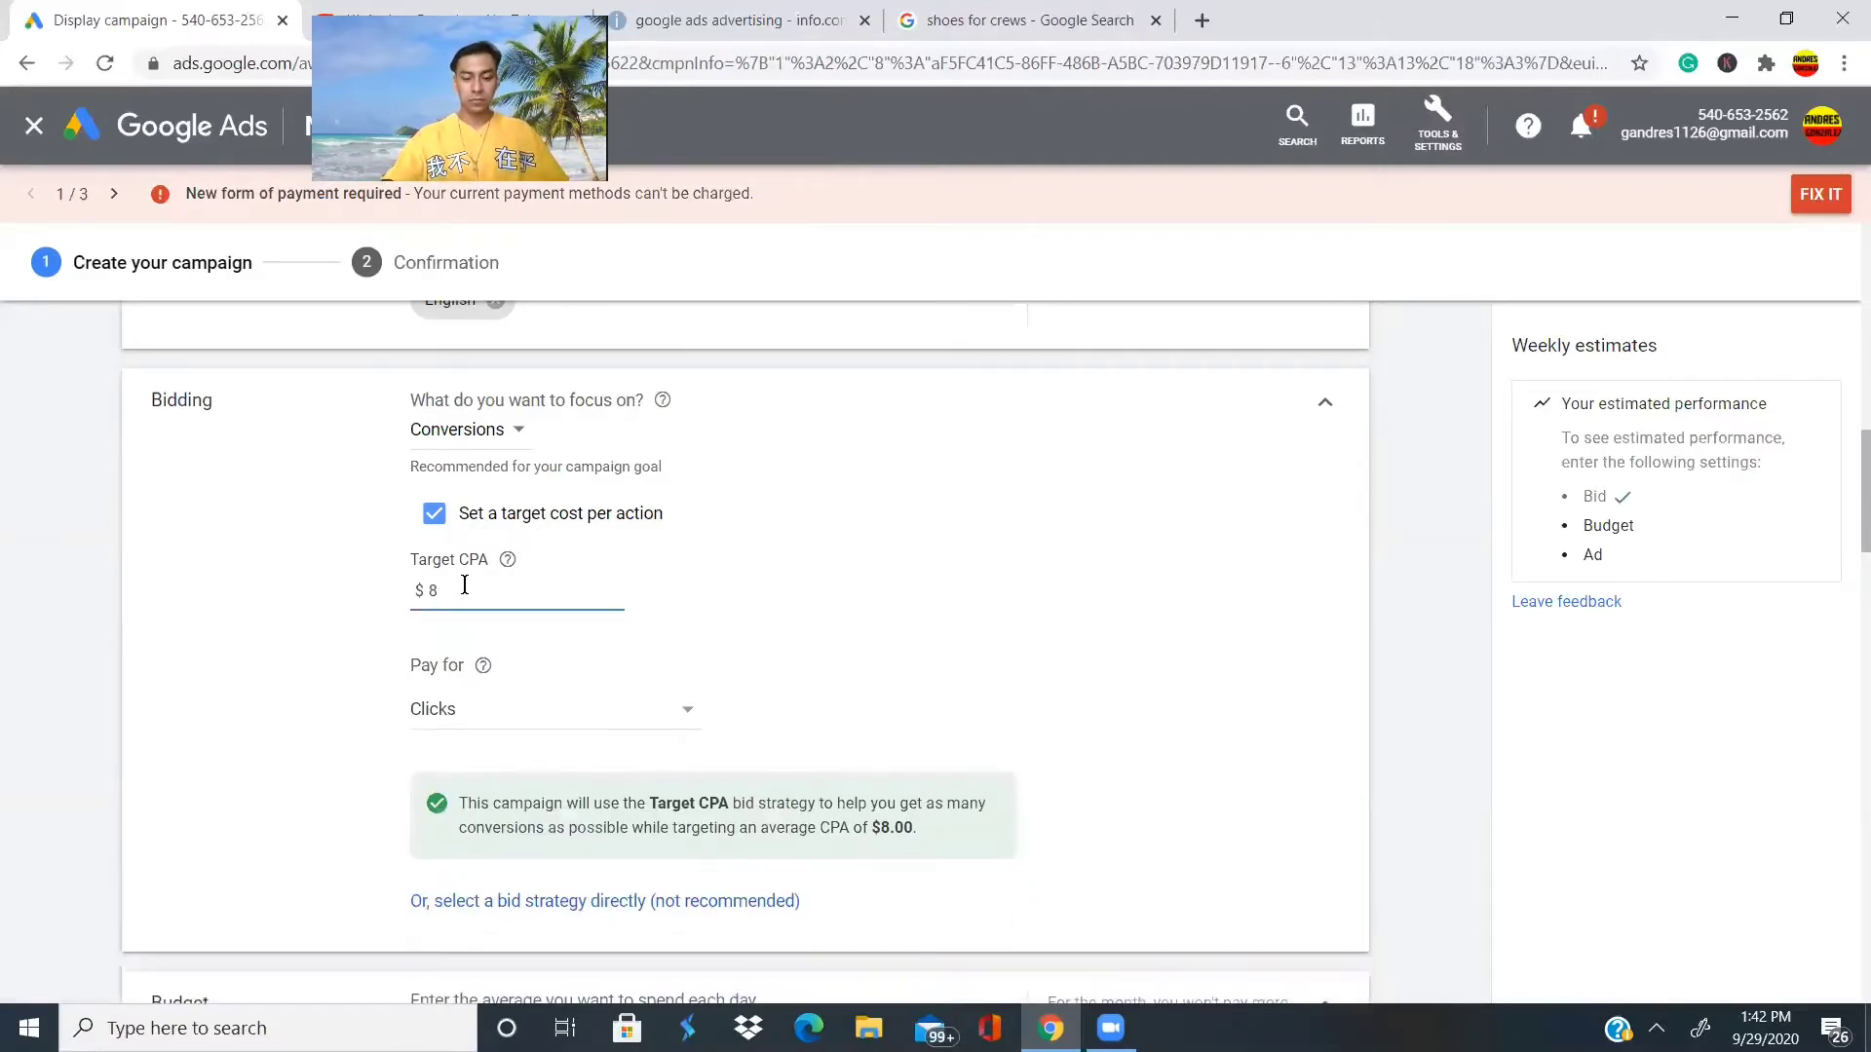
text(.00)
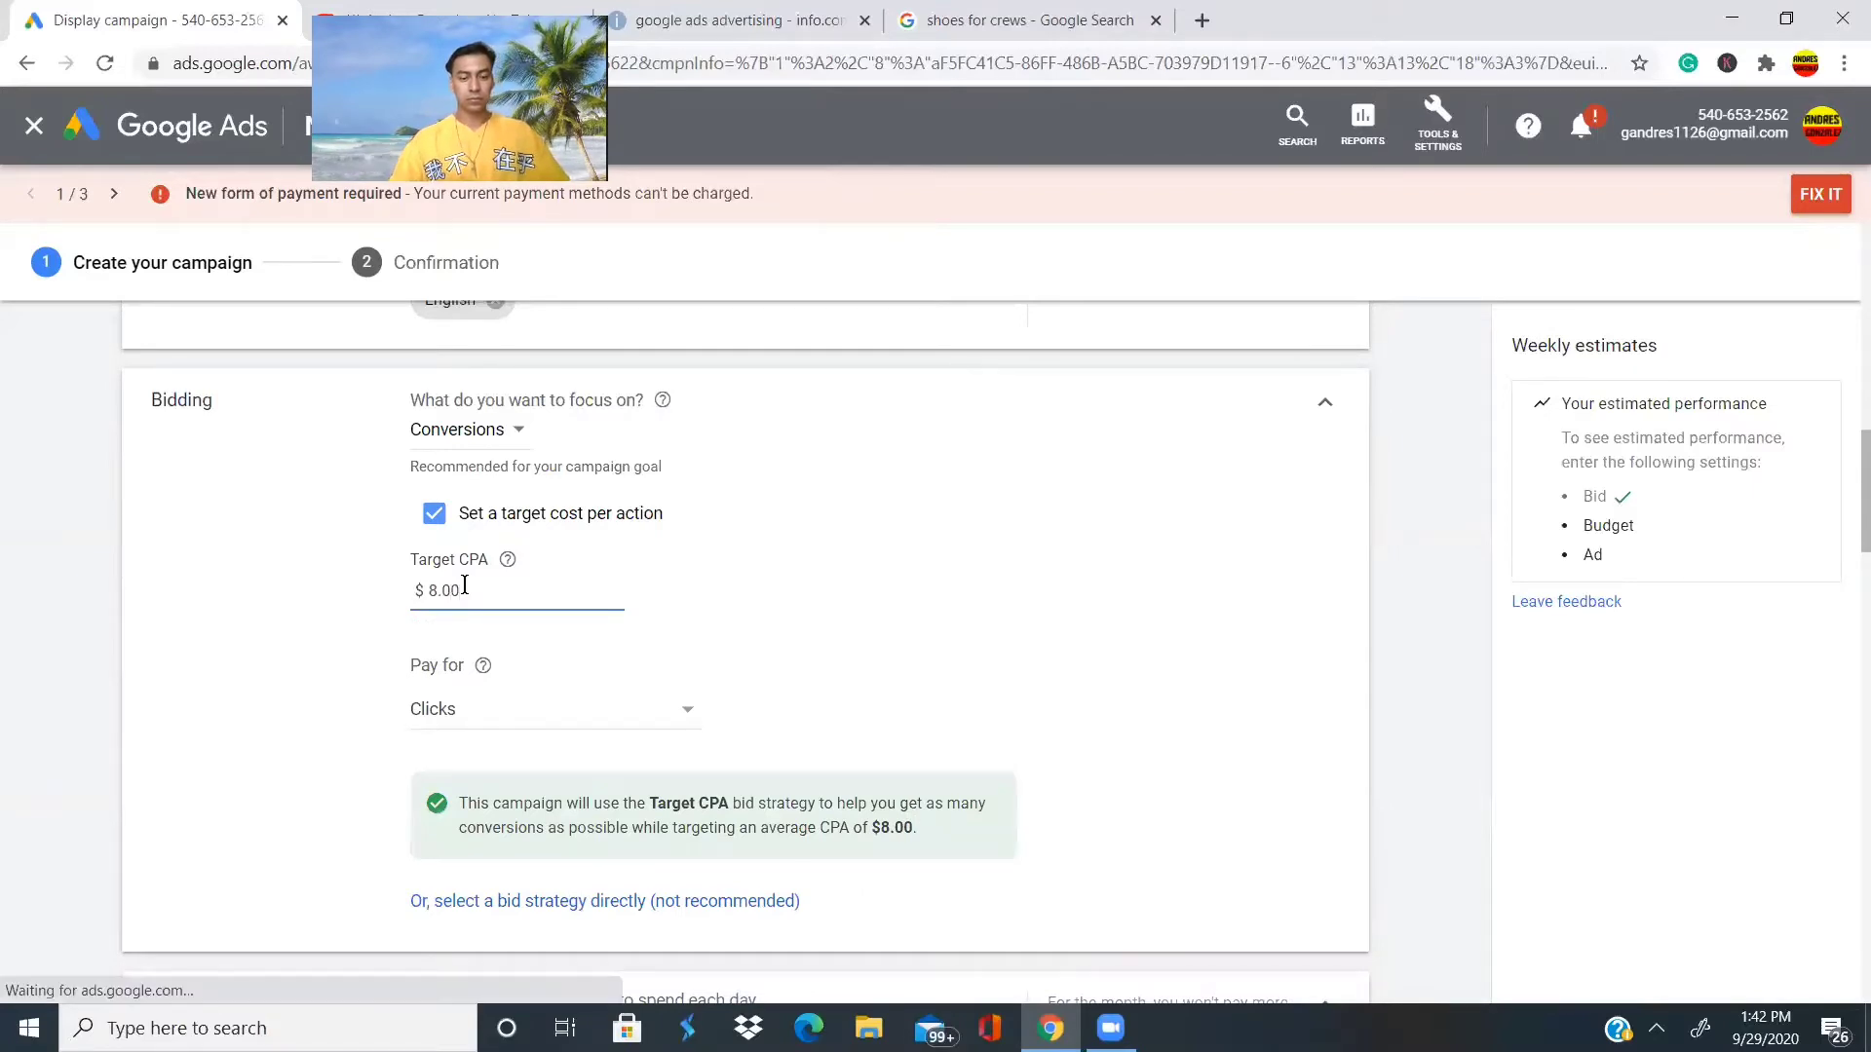
Choose Clicks as what the campaign pays for in the bidding section.
scroll(465, 584, up, 1)
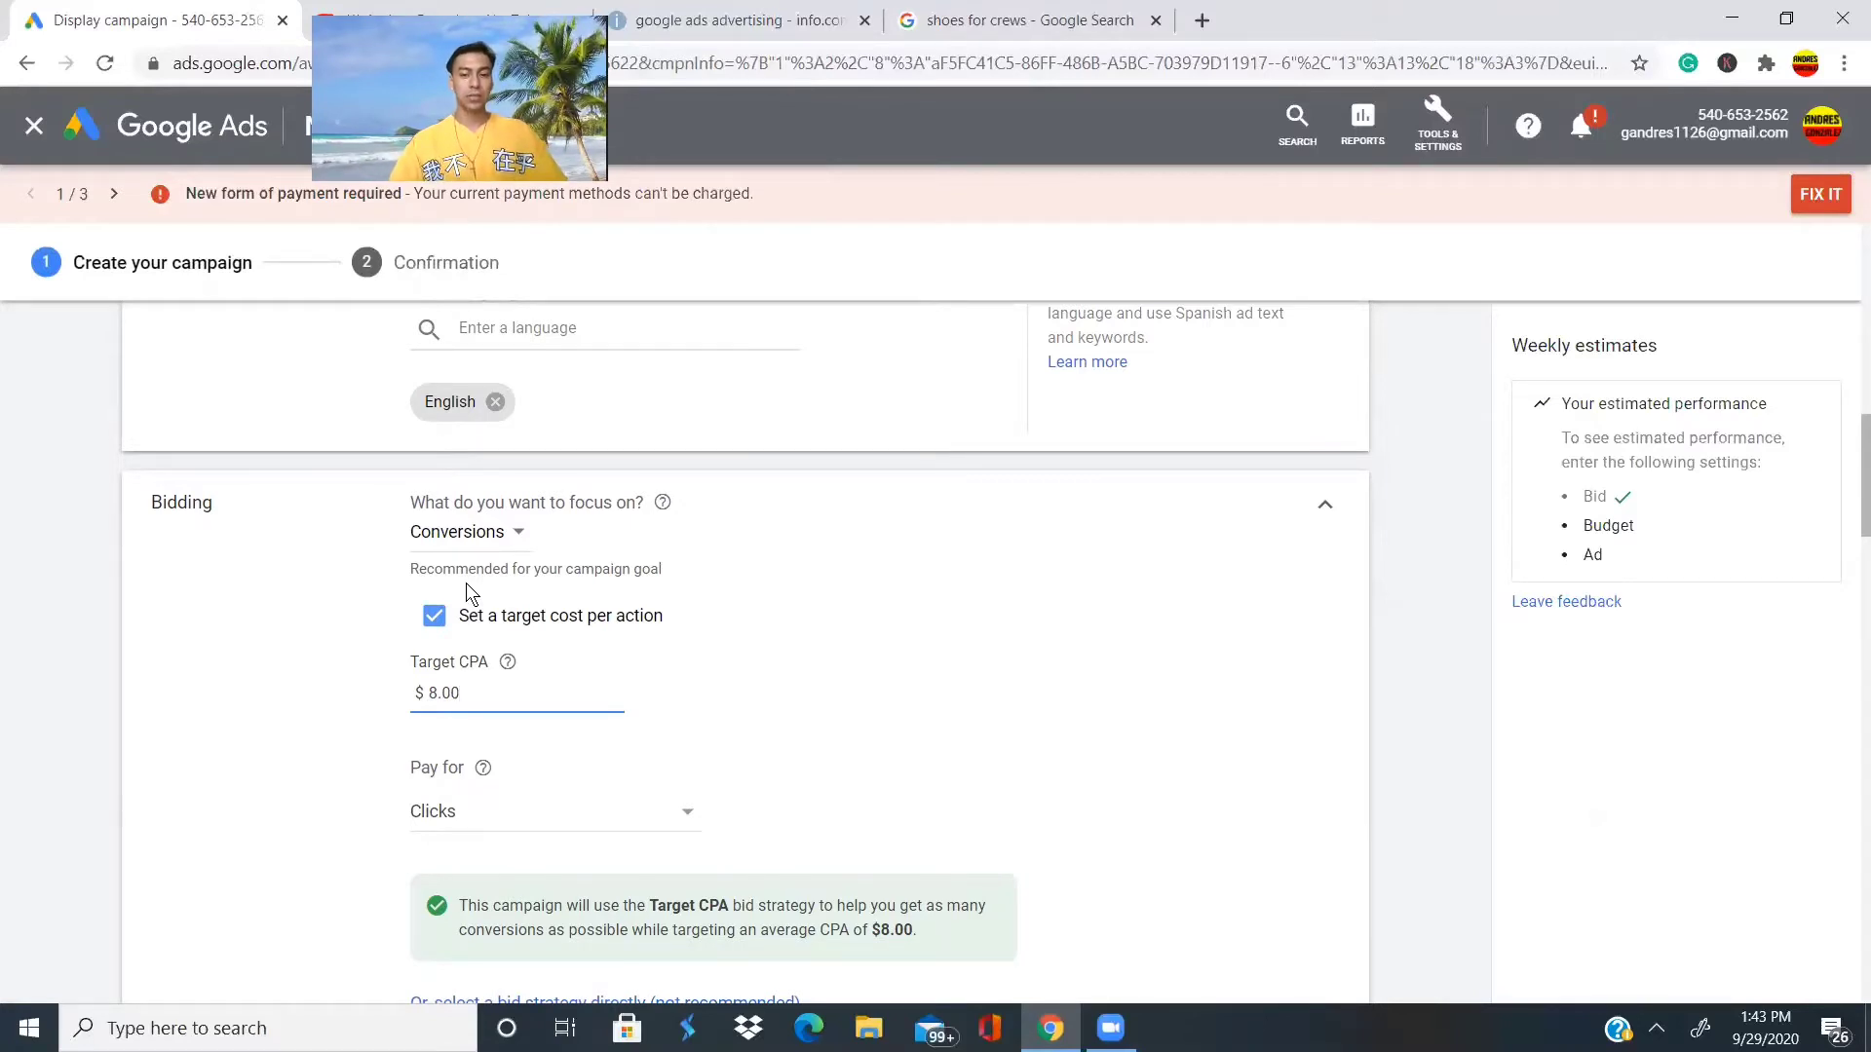
scroll(465, 582, down, 2)
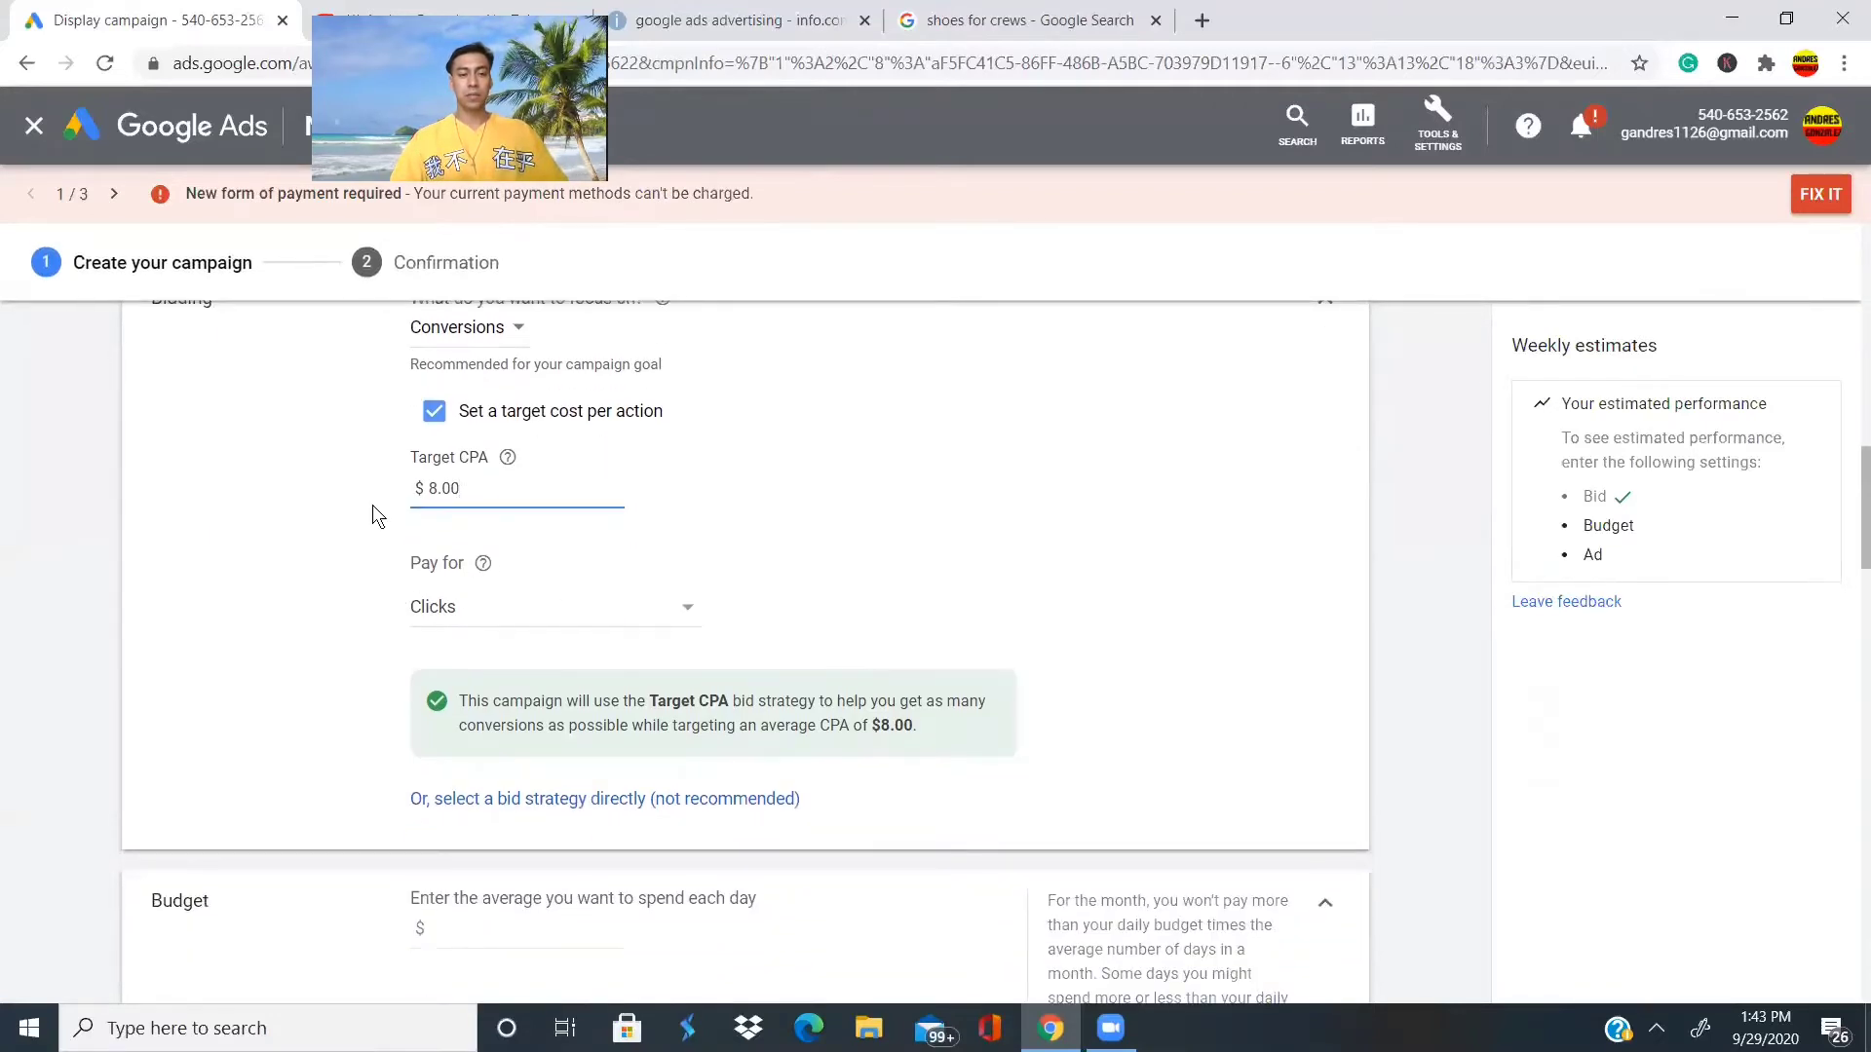
click(686, 610)
click(462, 670)
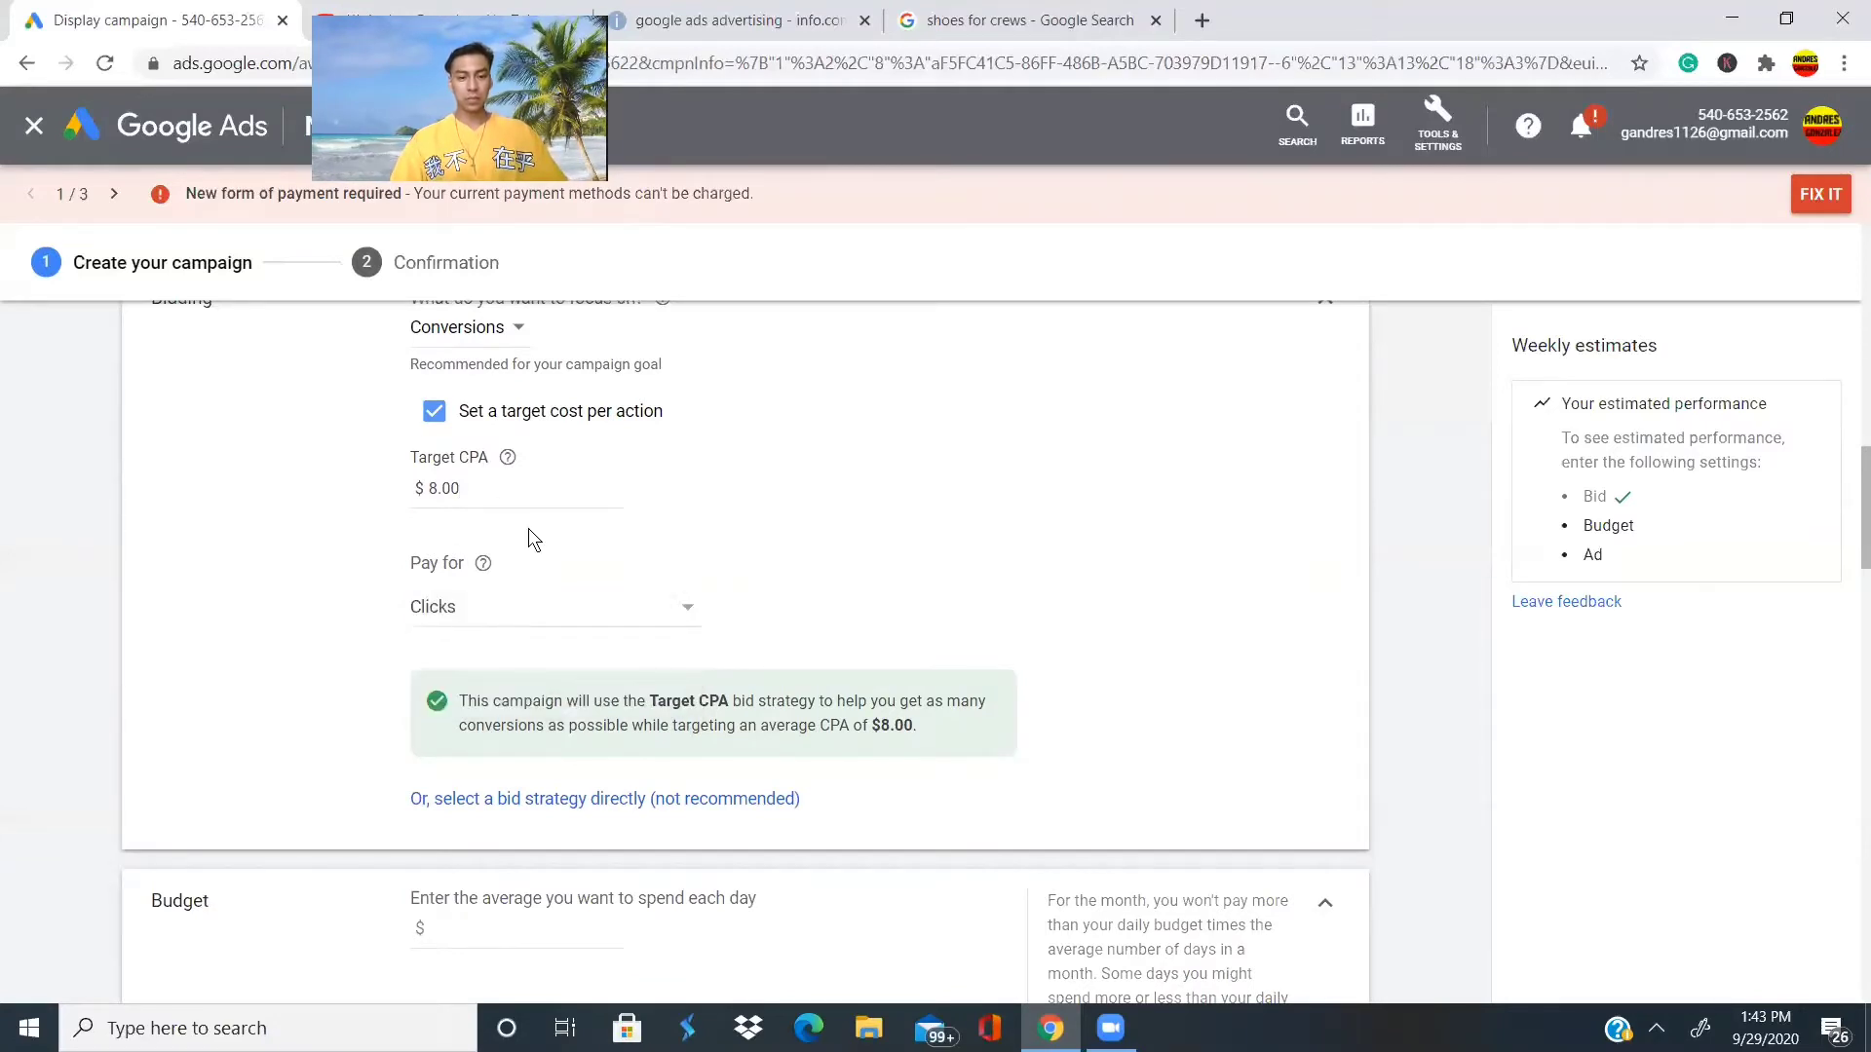
Outline the Budget and Bidding section headings with annotation rectangles.
scroll(567, 589, down, 3)
scroll(568, 589, up, 2)
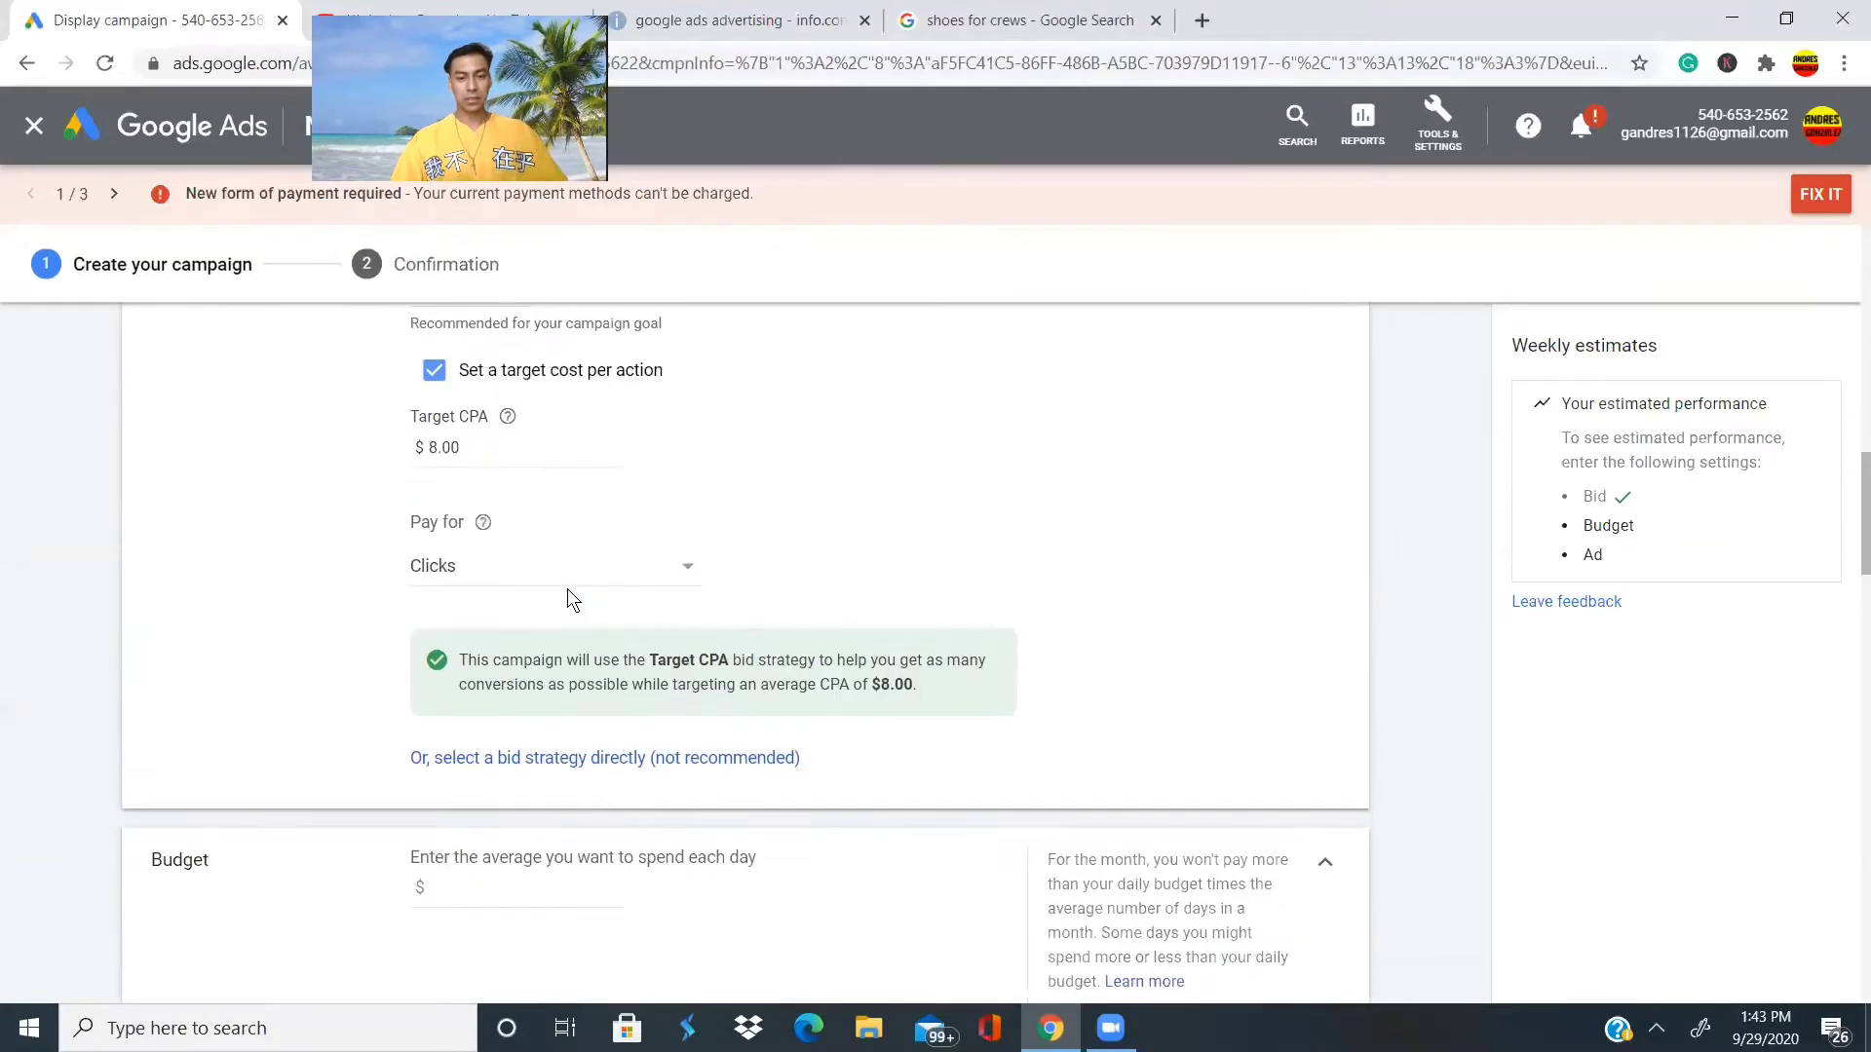
scroll(567, 589, down, 3)
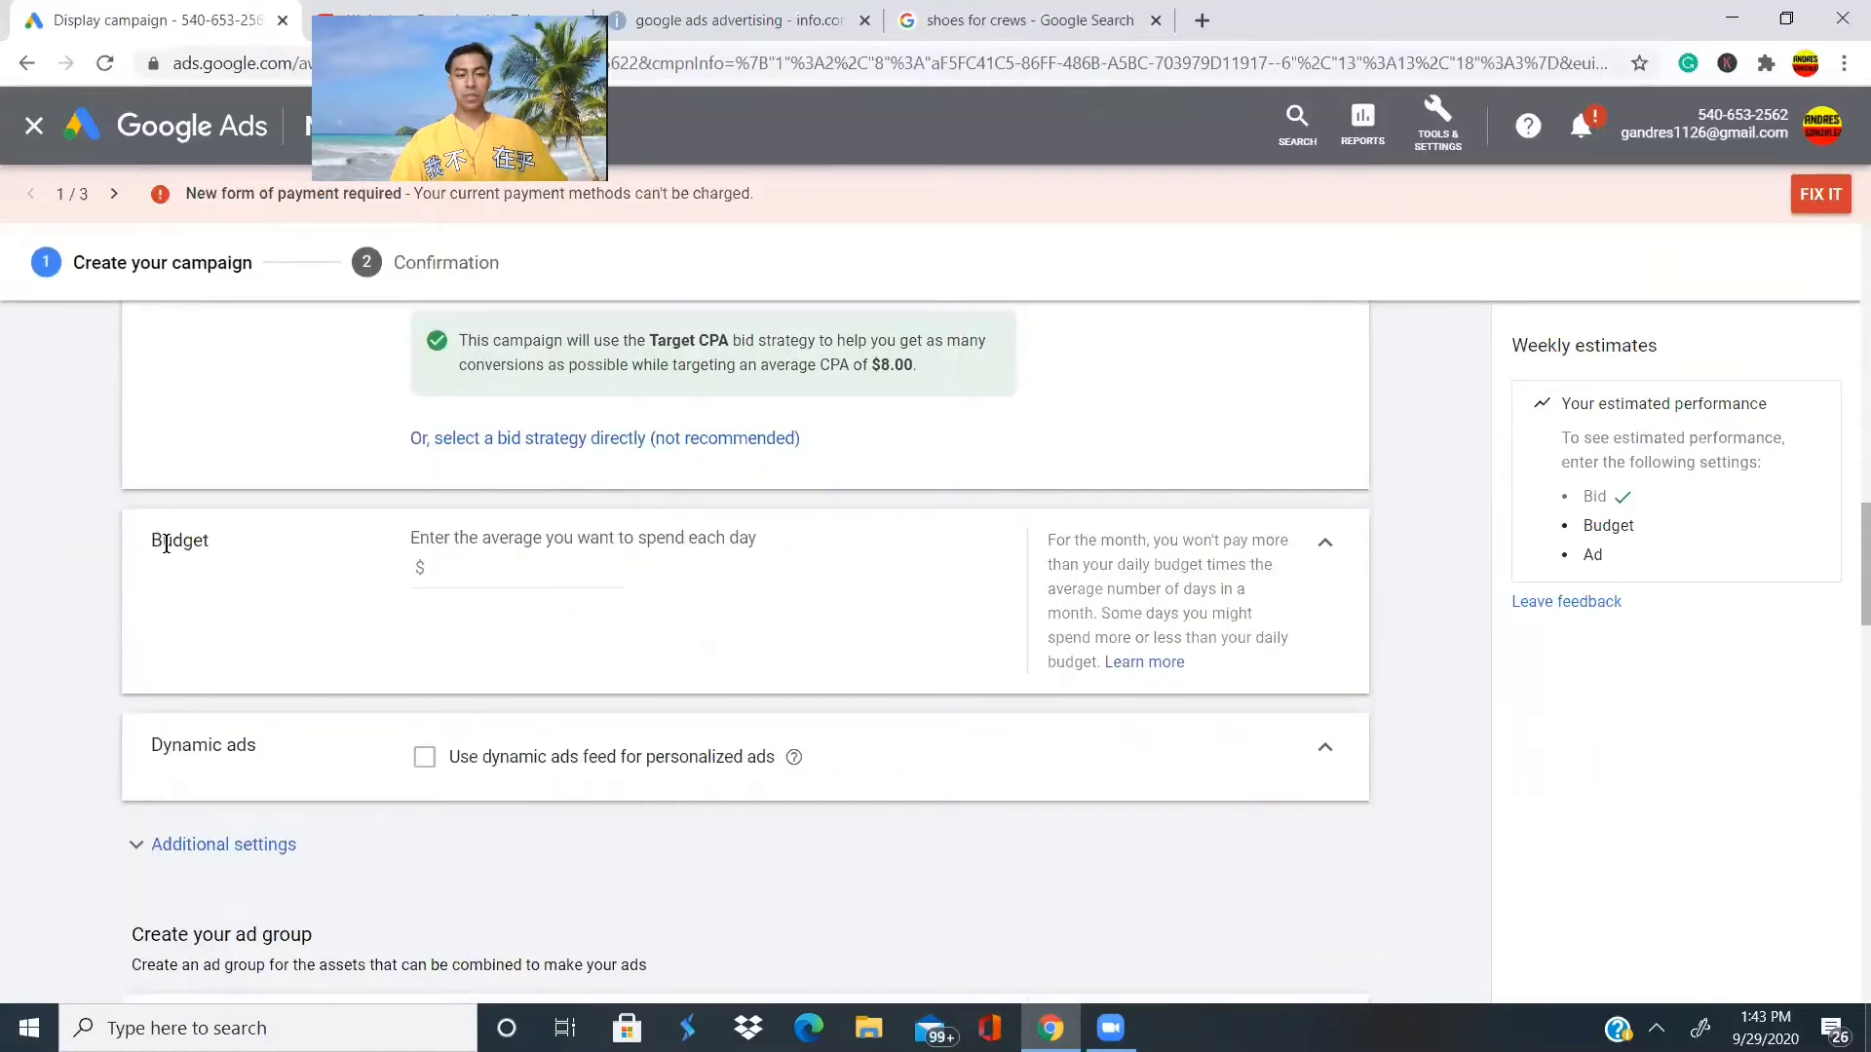
scroll(415, 409, up, 4)
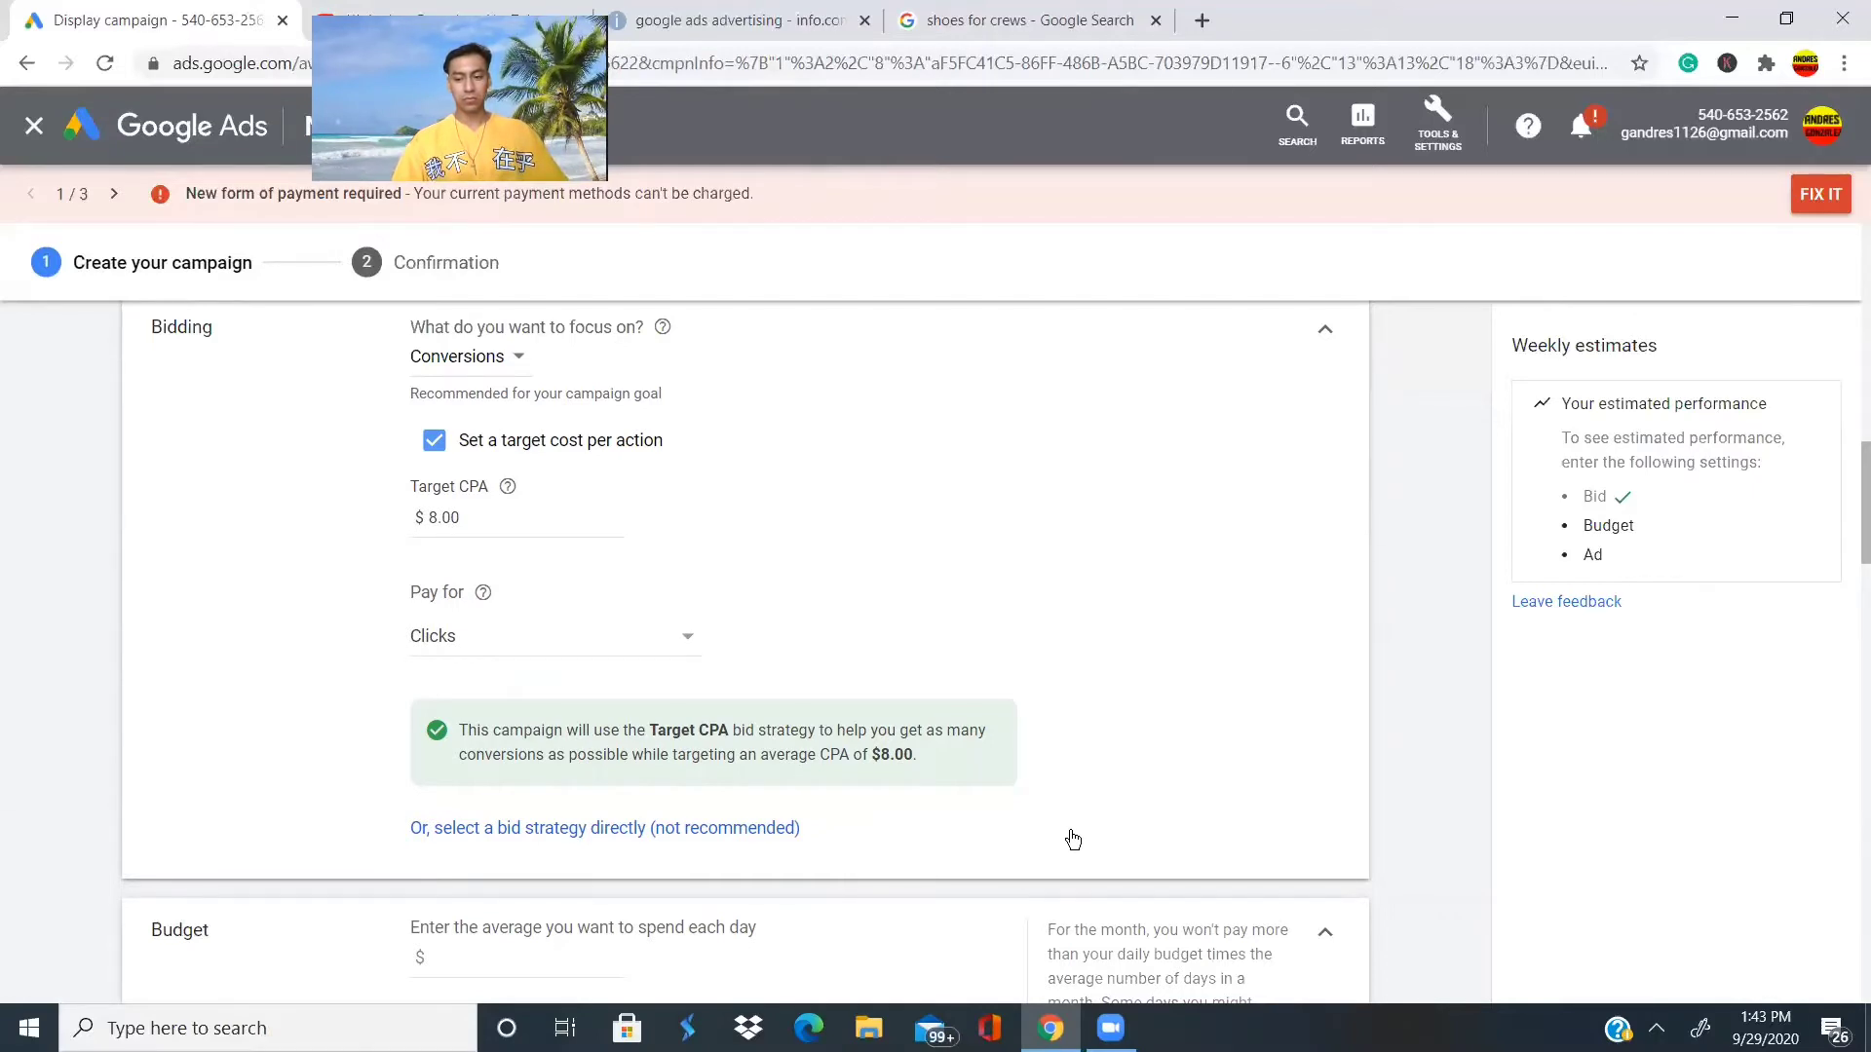
click(822, 210)
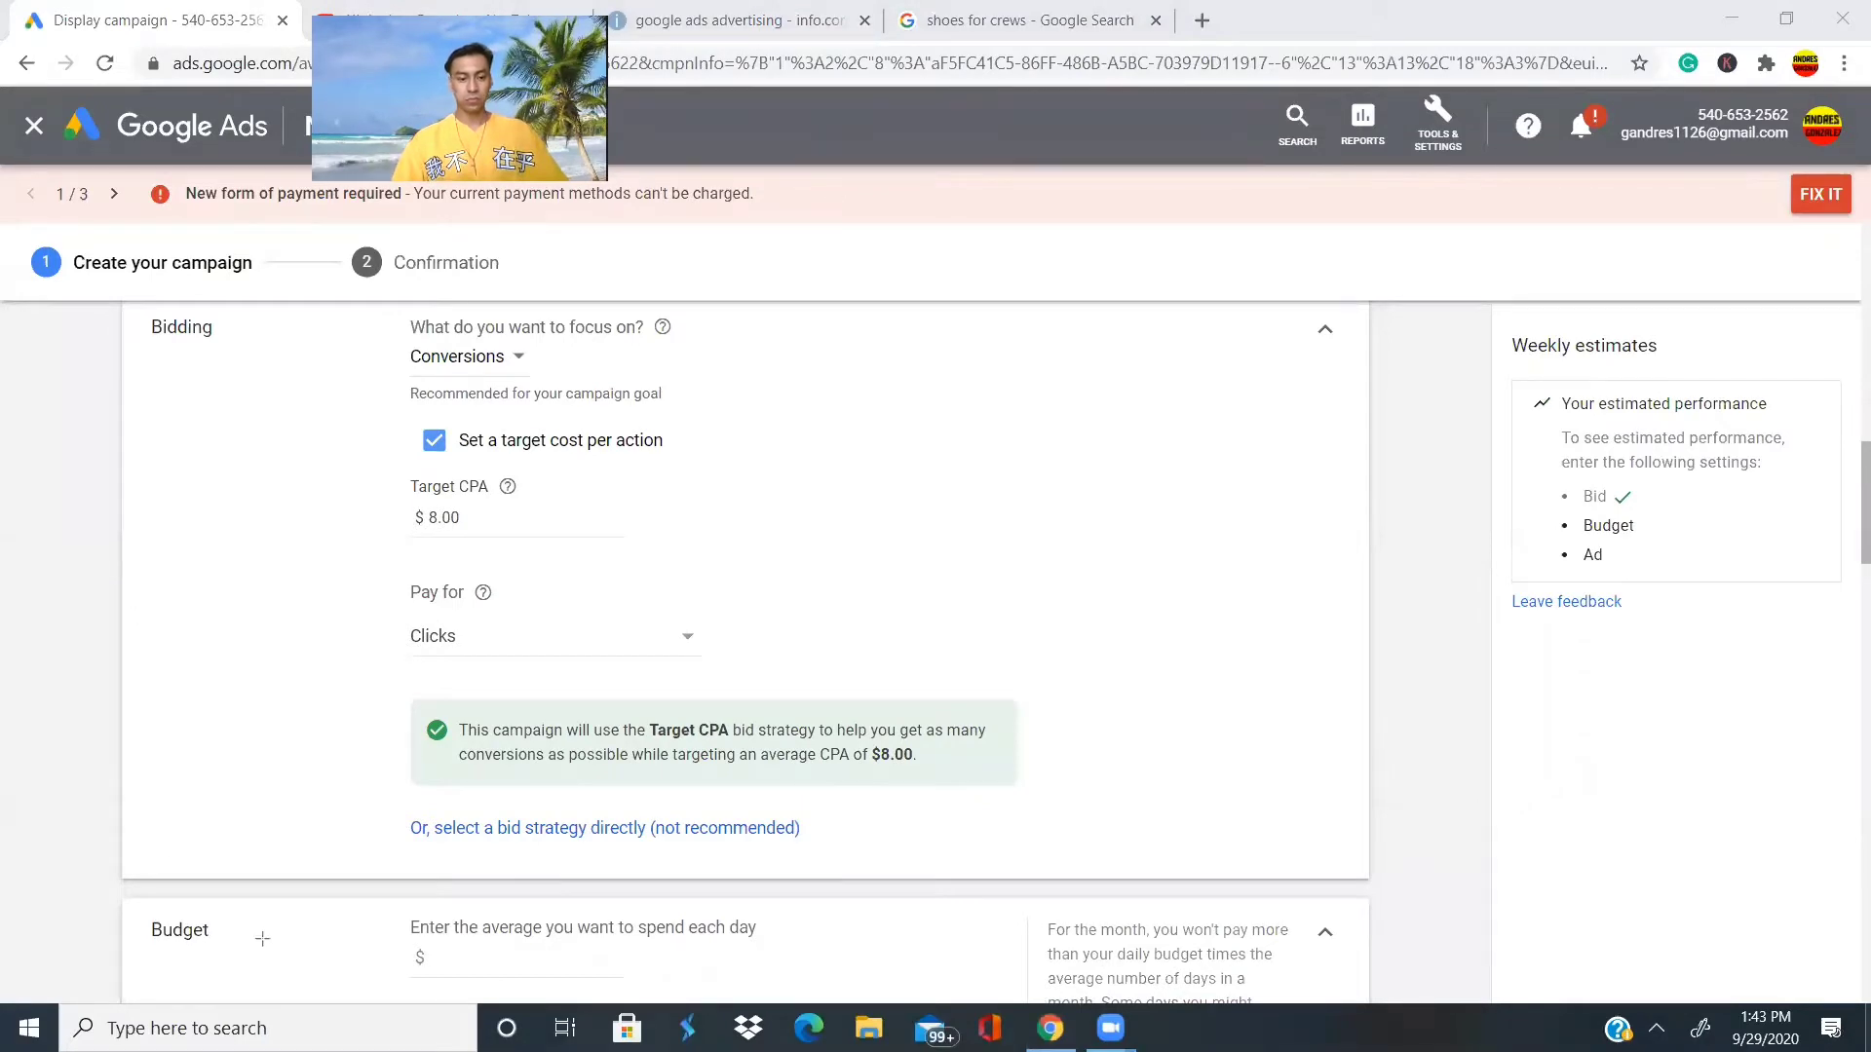
mouse_move(243, 899)
mouse_down()
mouse_move(127, 904)
mouse_move(125, 984)
mouse_up()
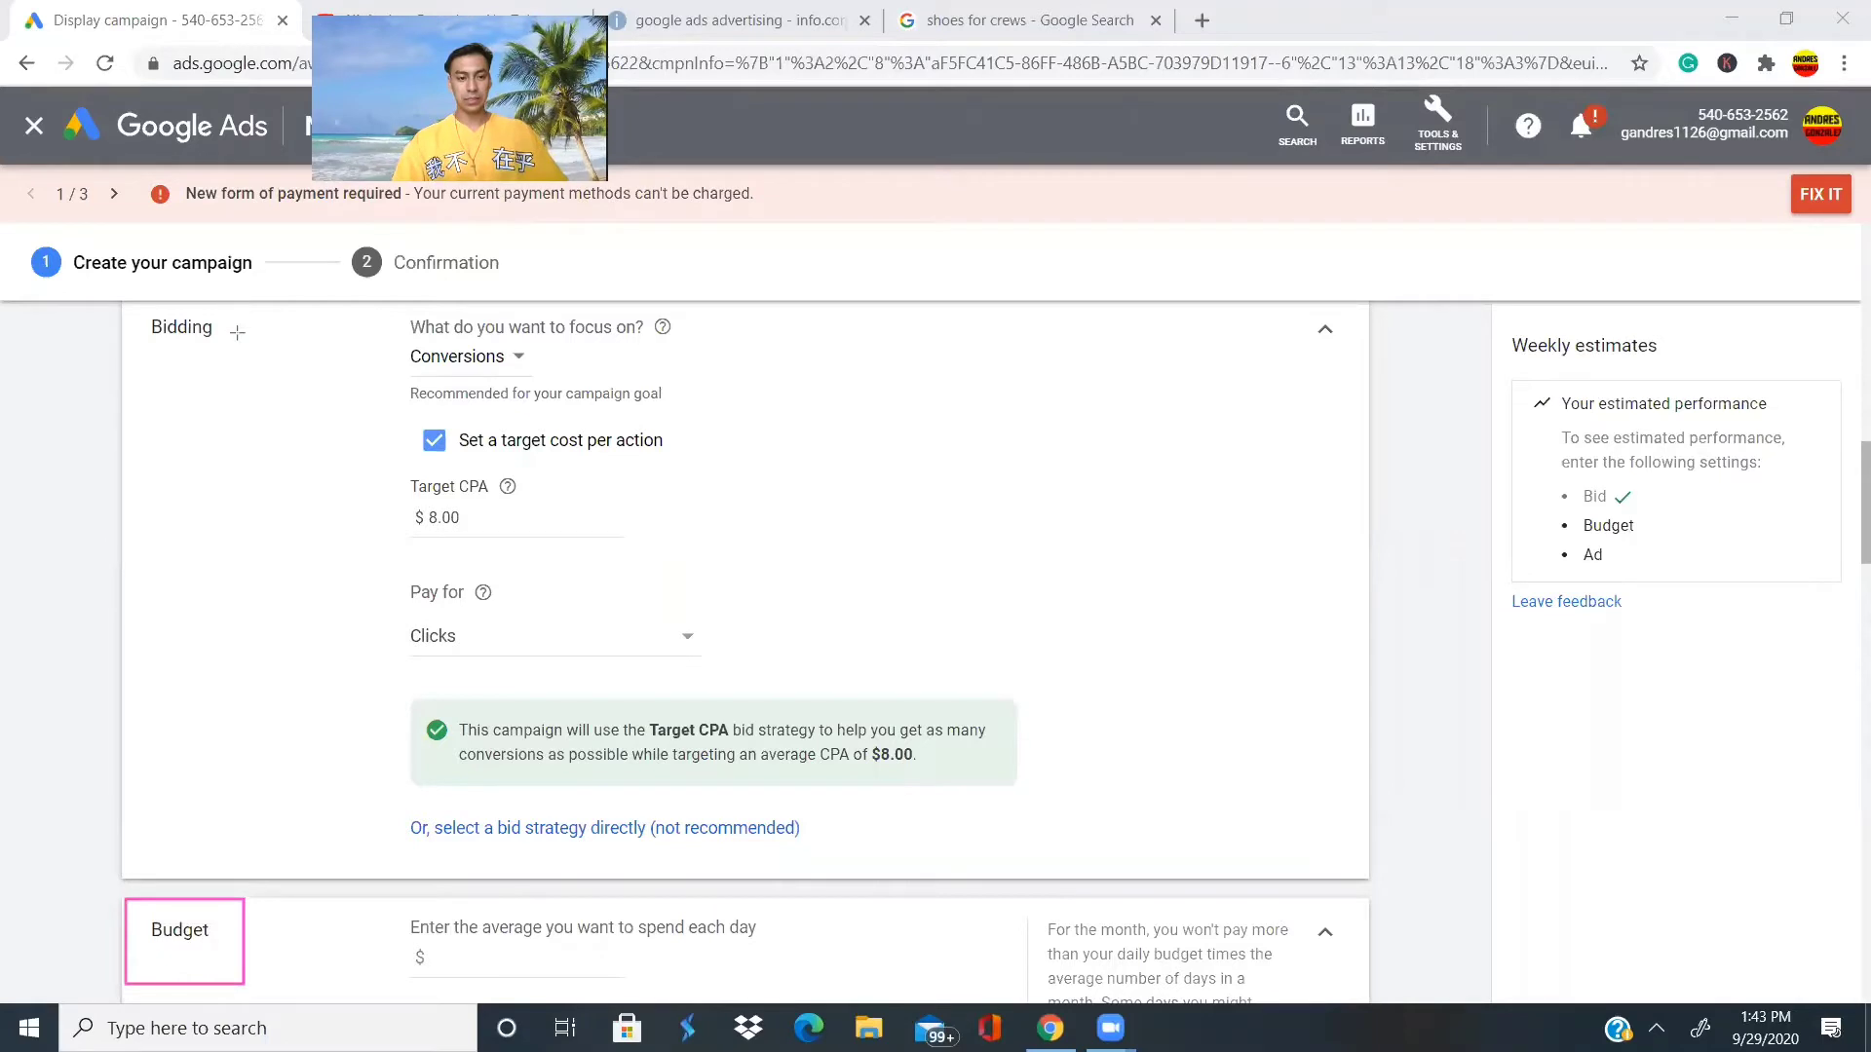
mouse_move(238, 321)
mouse_down()
mouse_move(123, 330)
mouse_move(133, 380)
mouse_move(120, 297)
mouse_up()
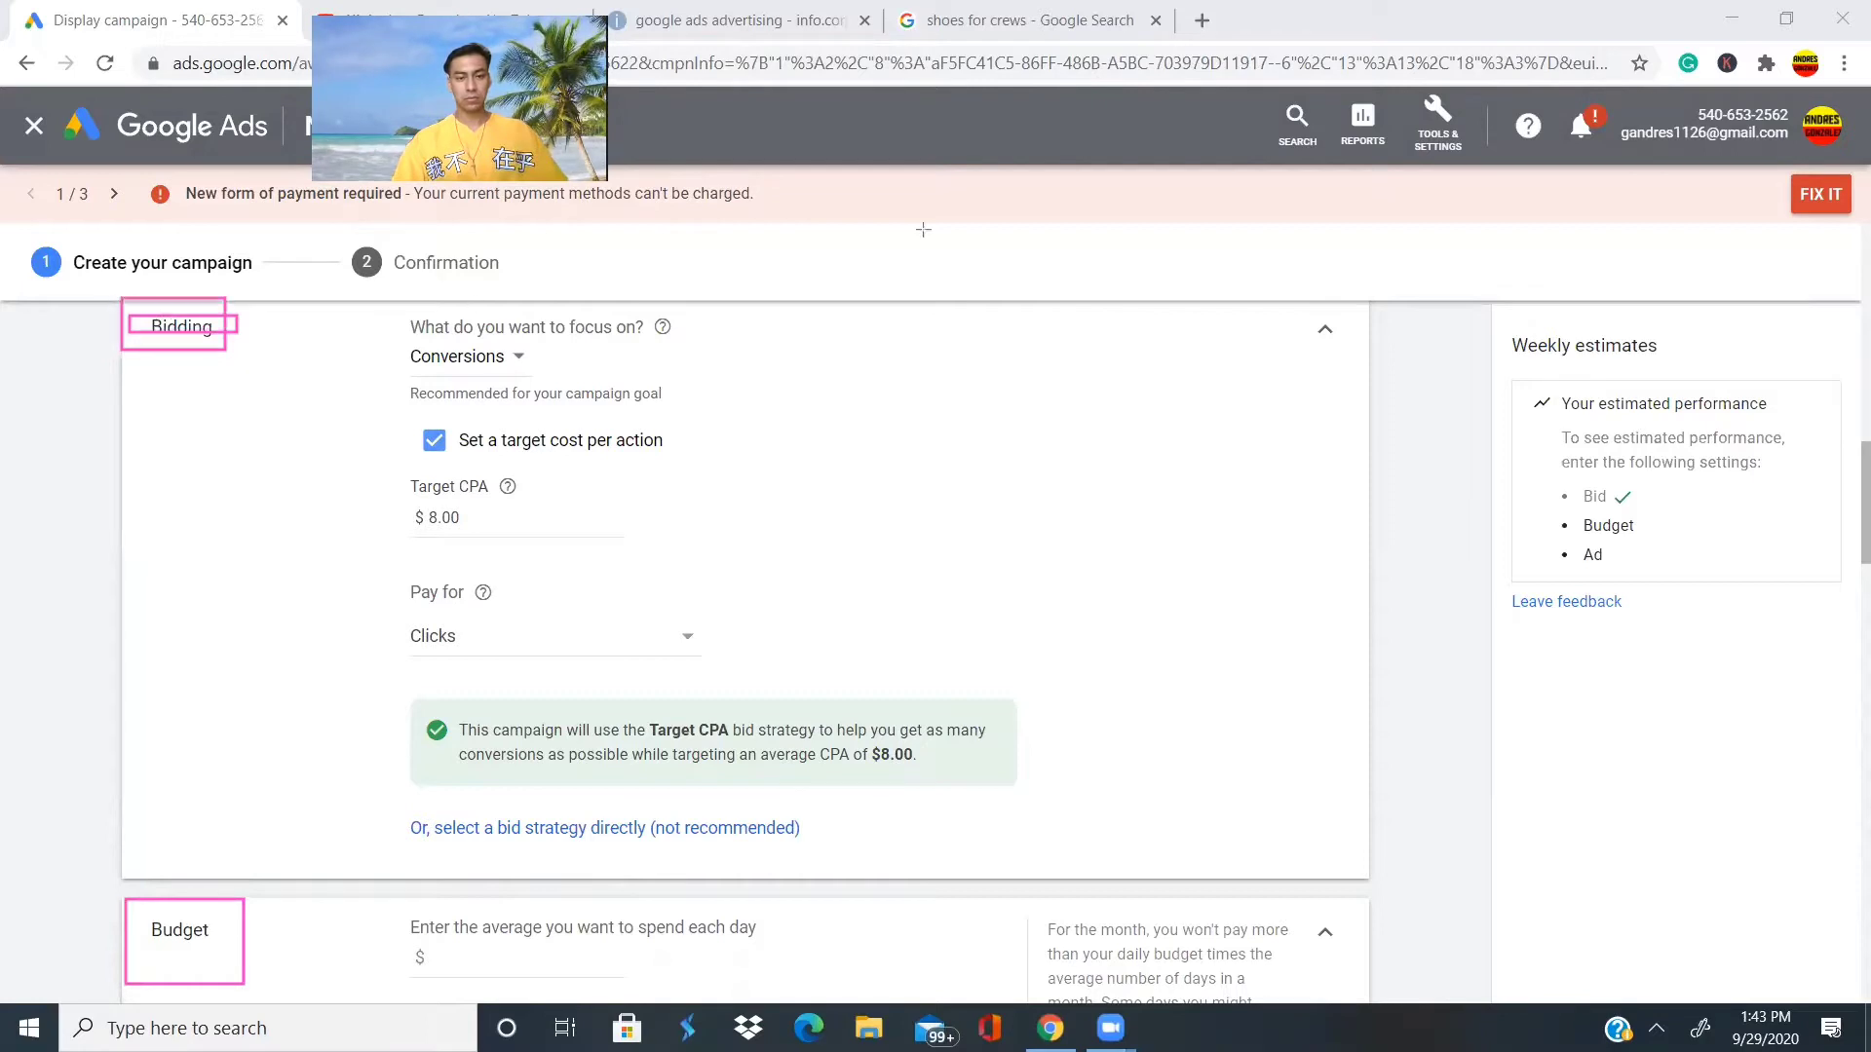
Erase the annotation rectangles around the Bidding and Budget headings.
key(e)
click(199, 318)
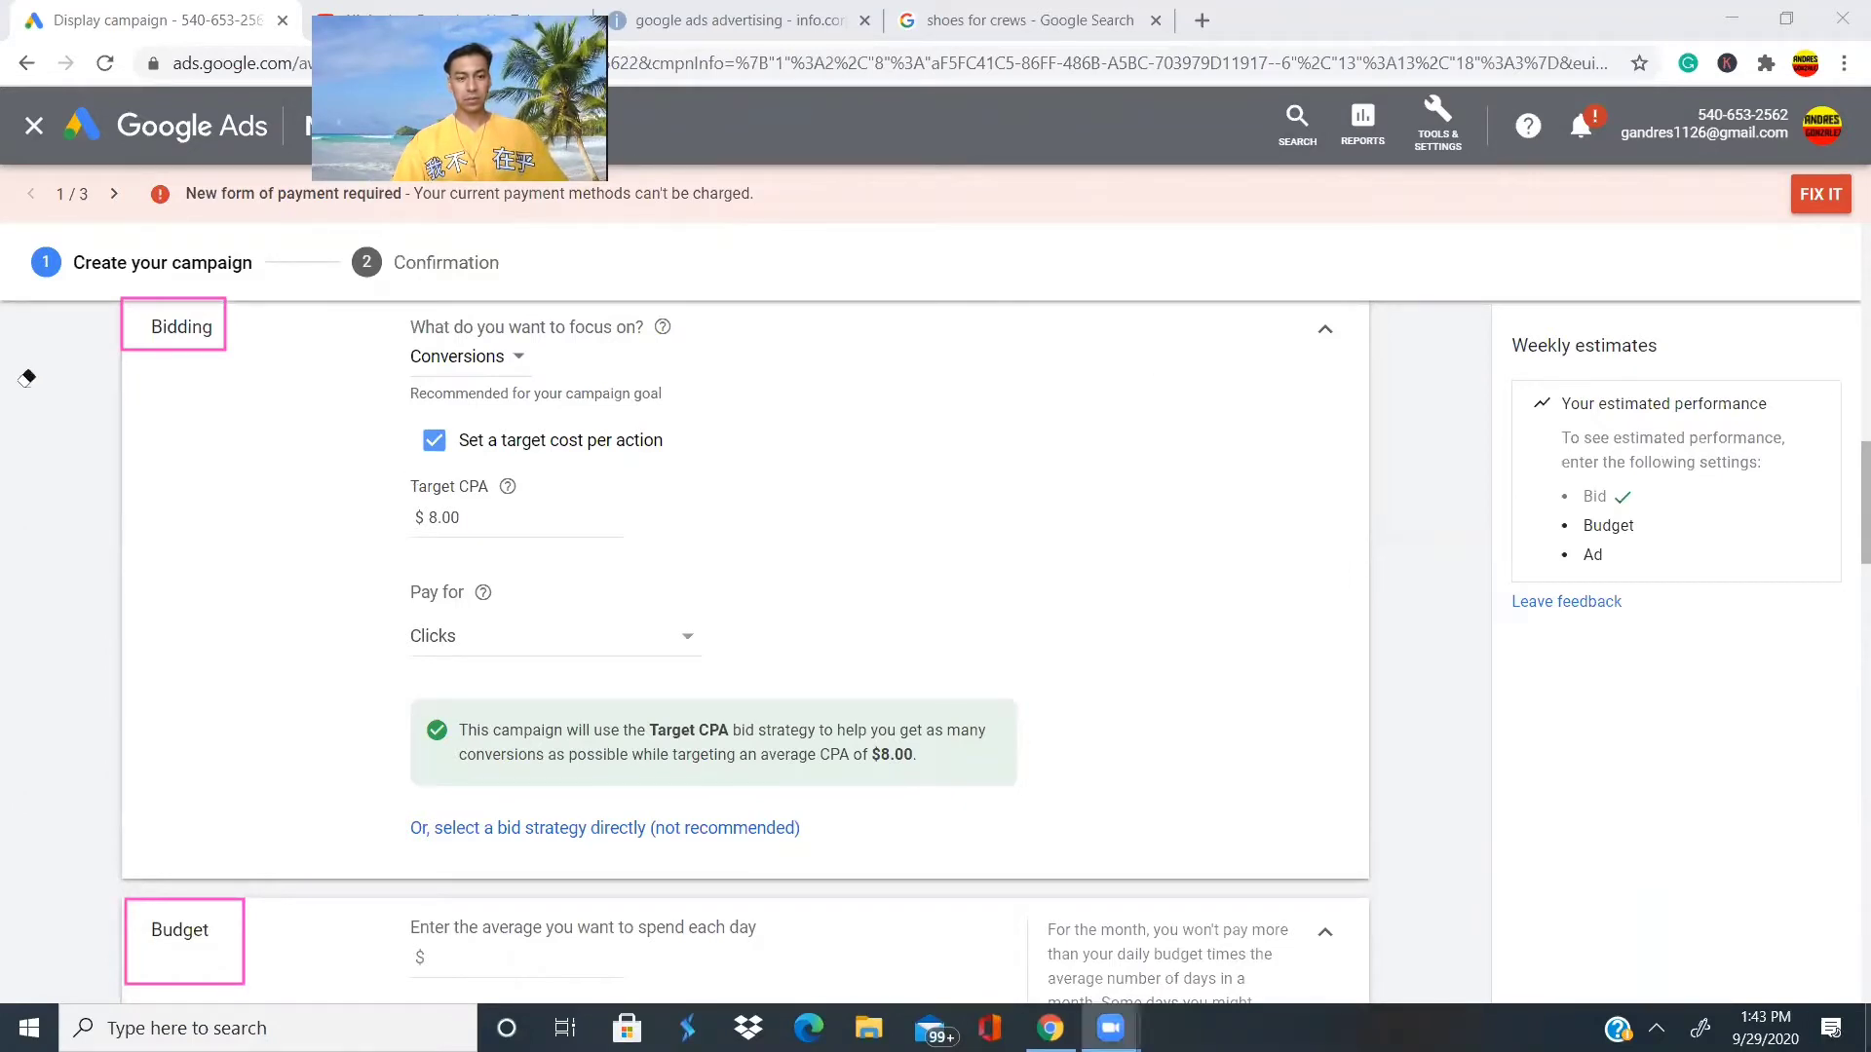
drag(196, 352, 173, 504)
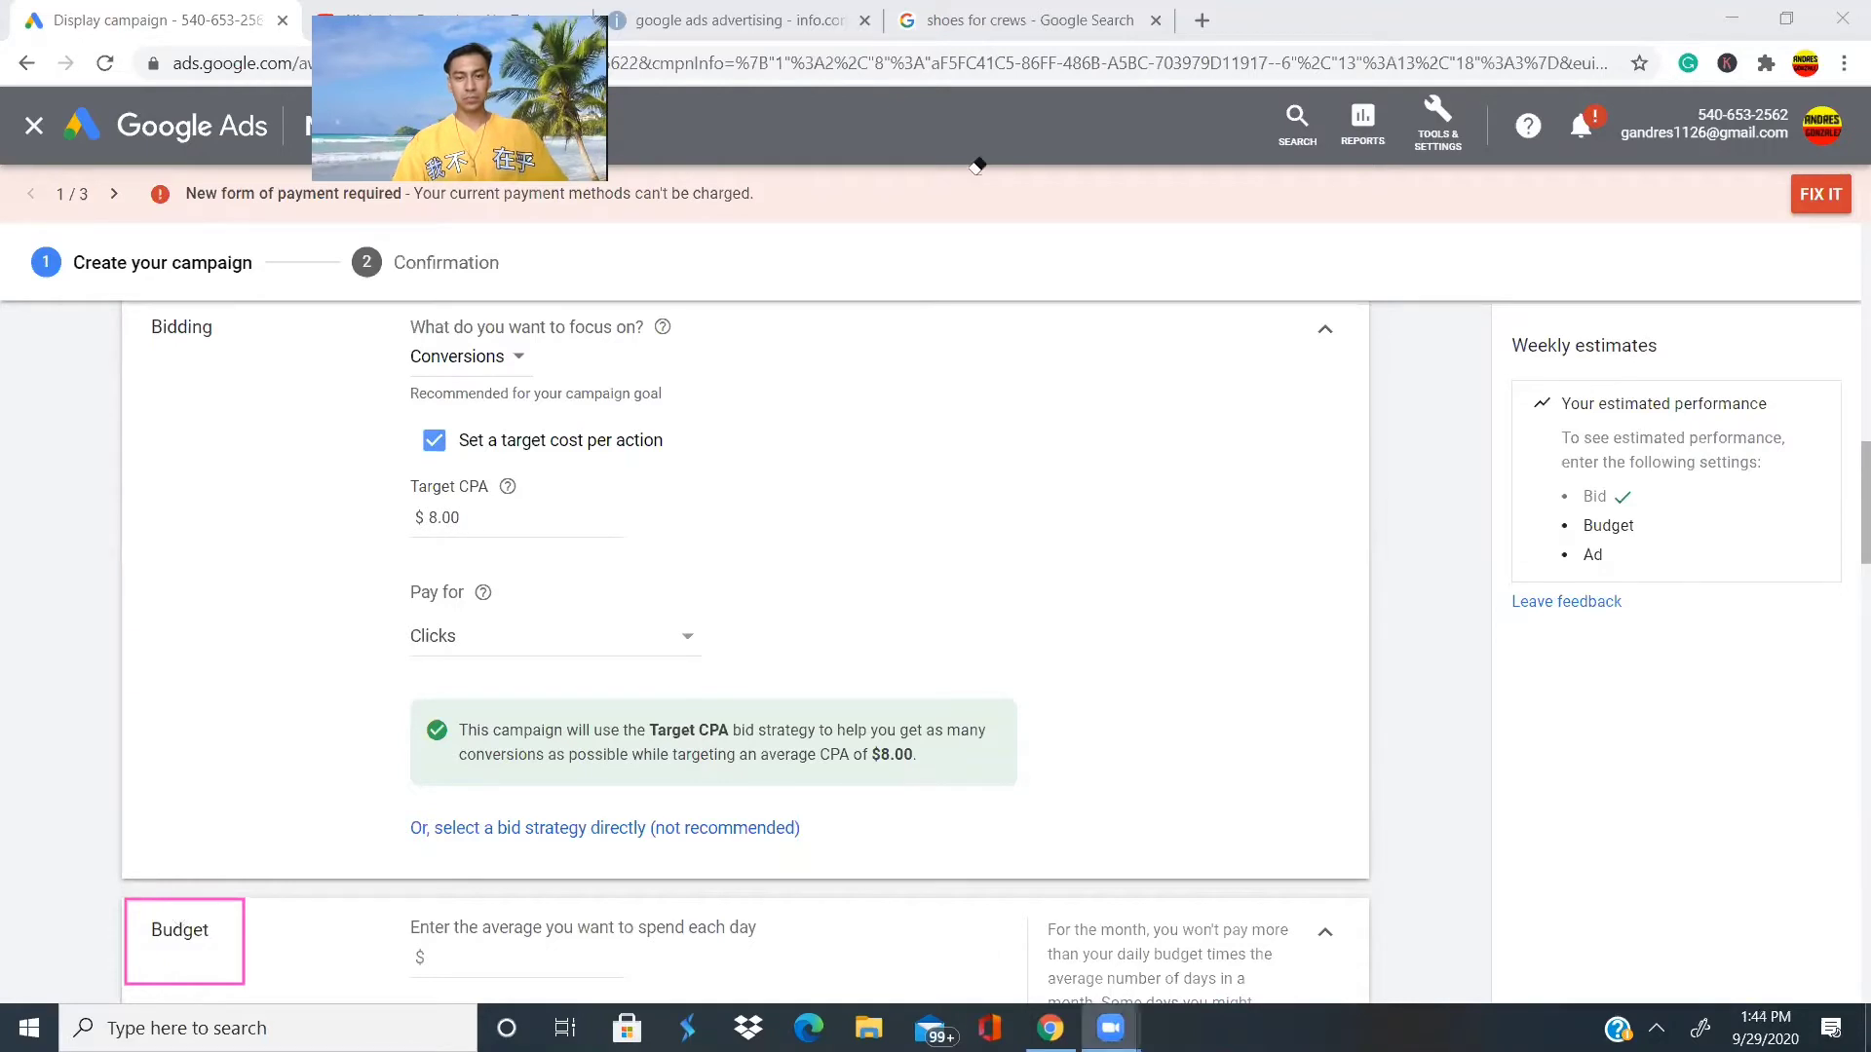
click(242, 897)
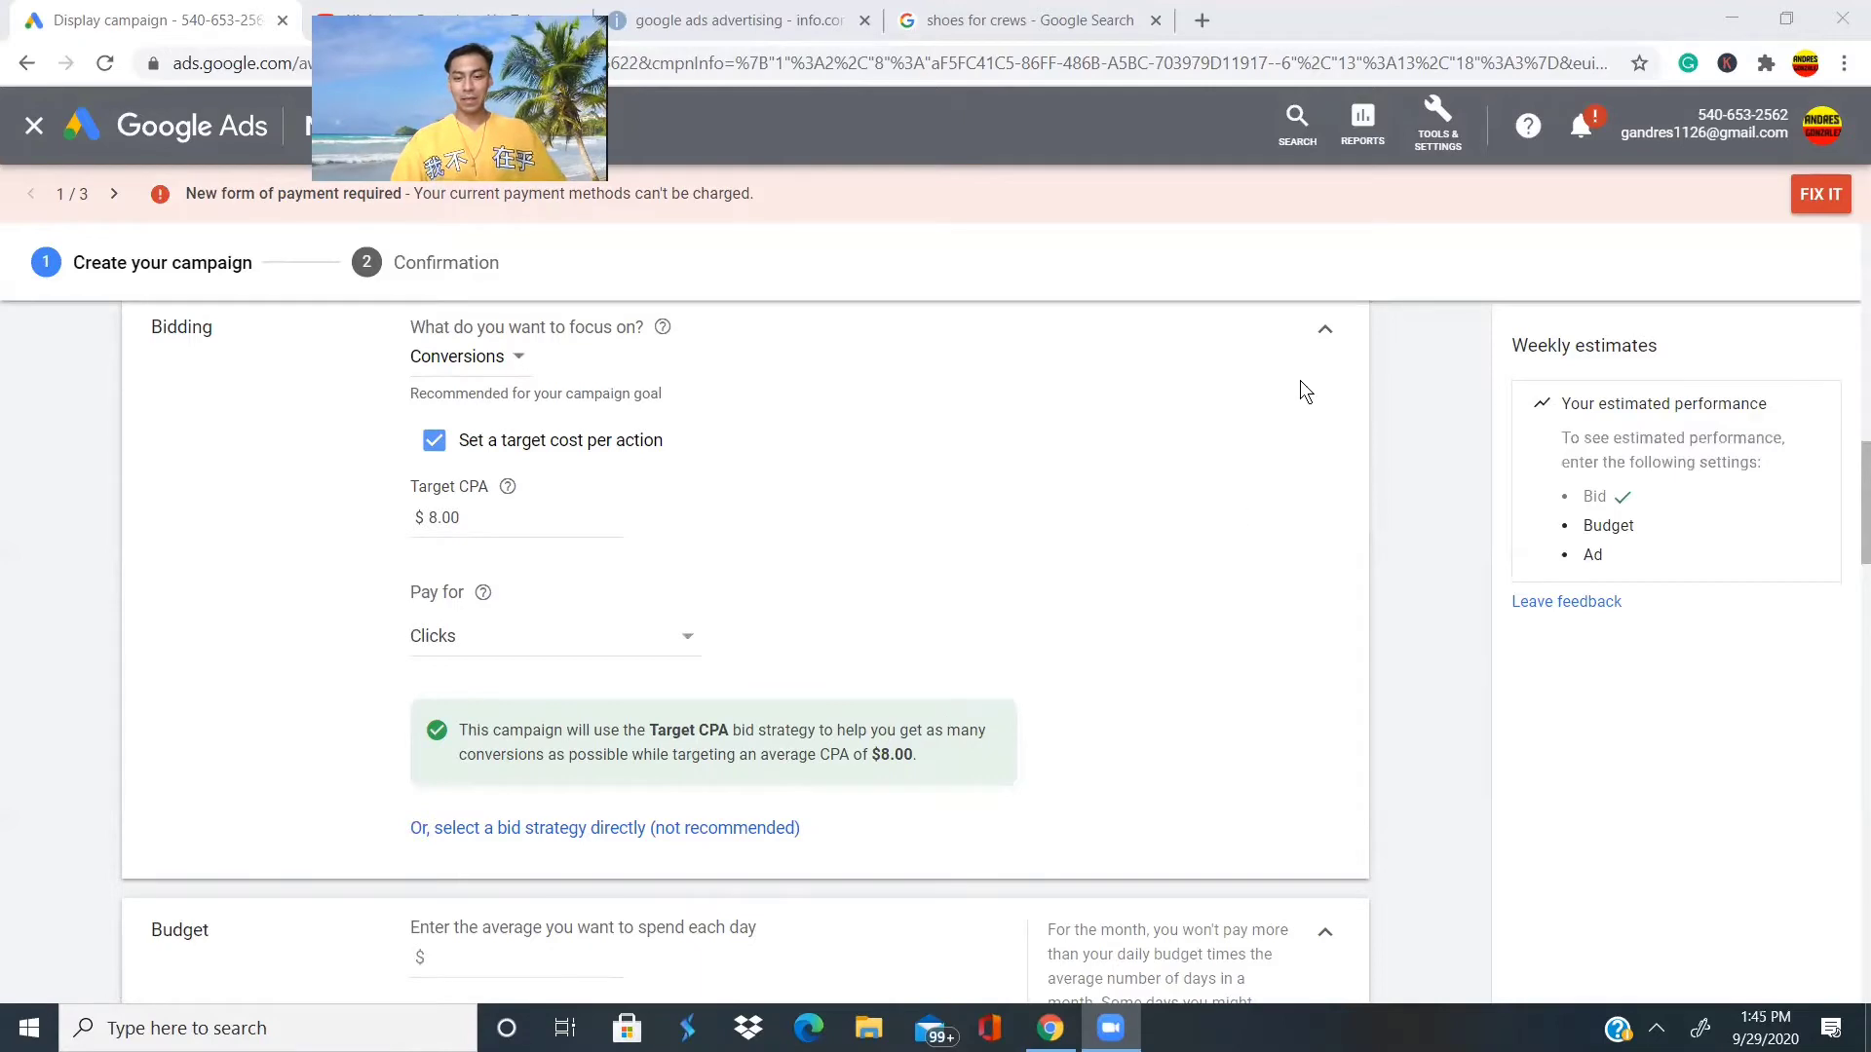
Set the campaign's average daily budget to $100.
scroll(1149, 556, down, 3)
scroll(1149, 556, down, 3)
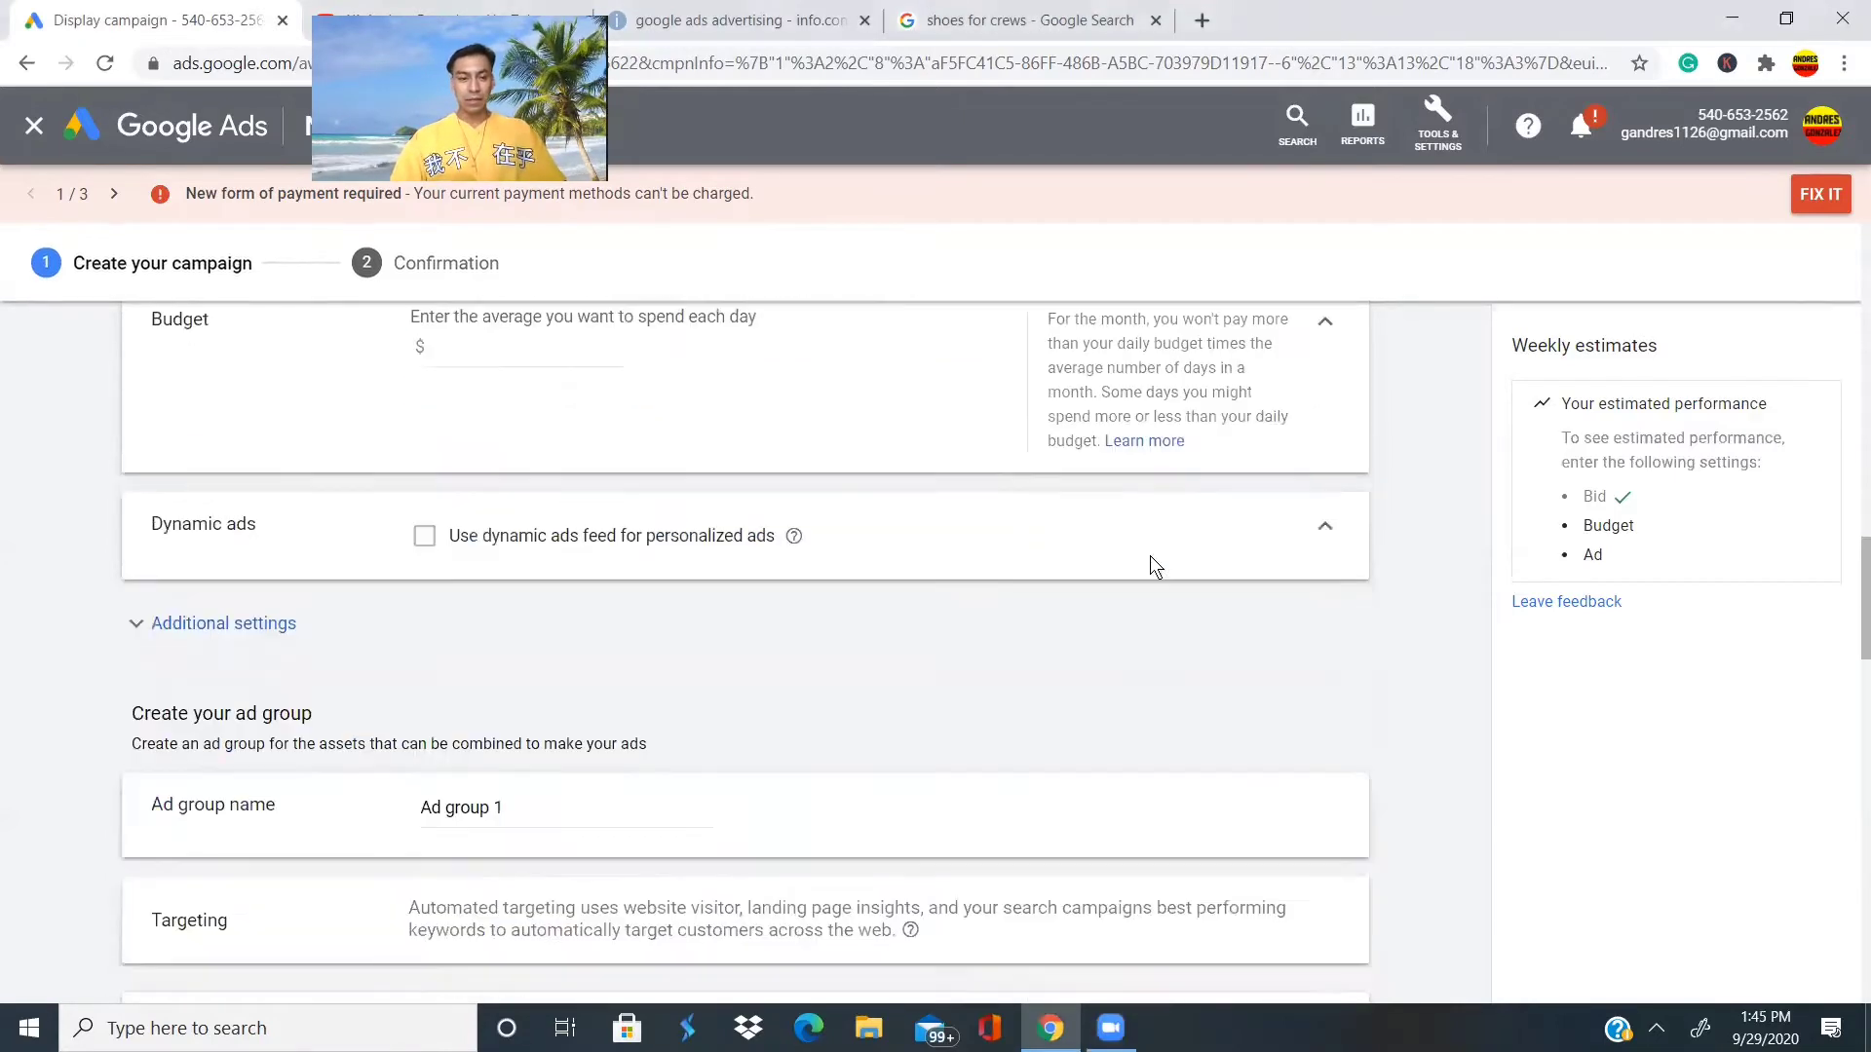
scroll(1150, 560, up, 2)
scroll(339, 389, up, 3)
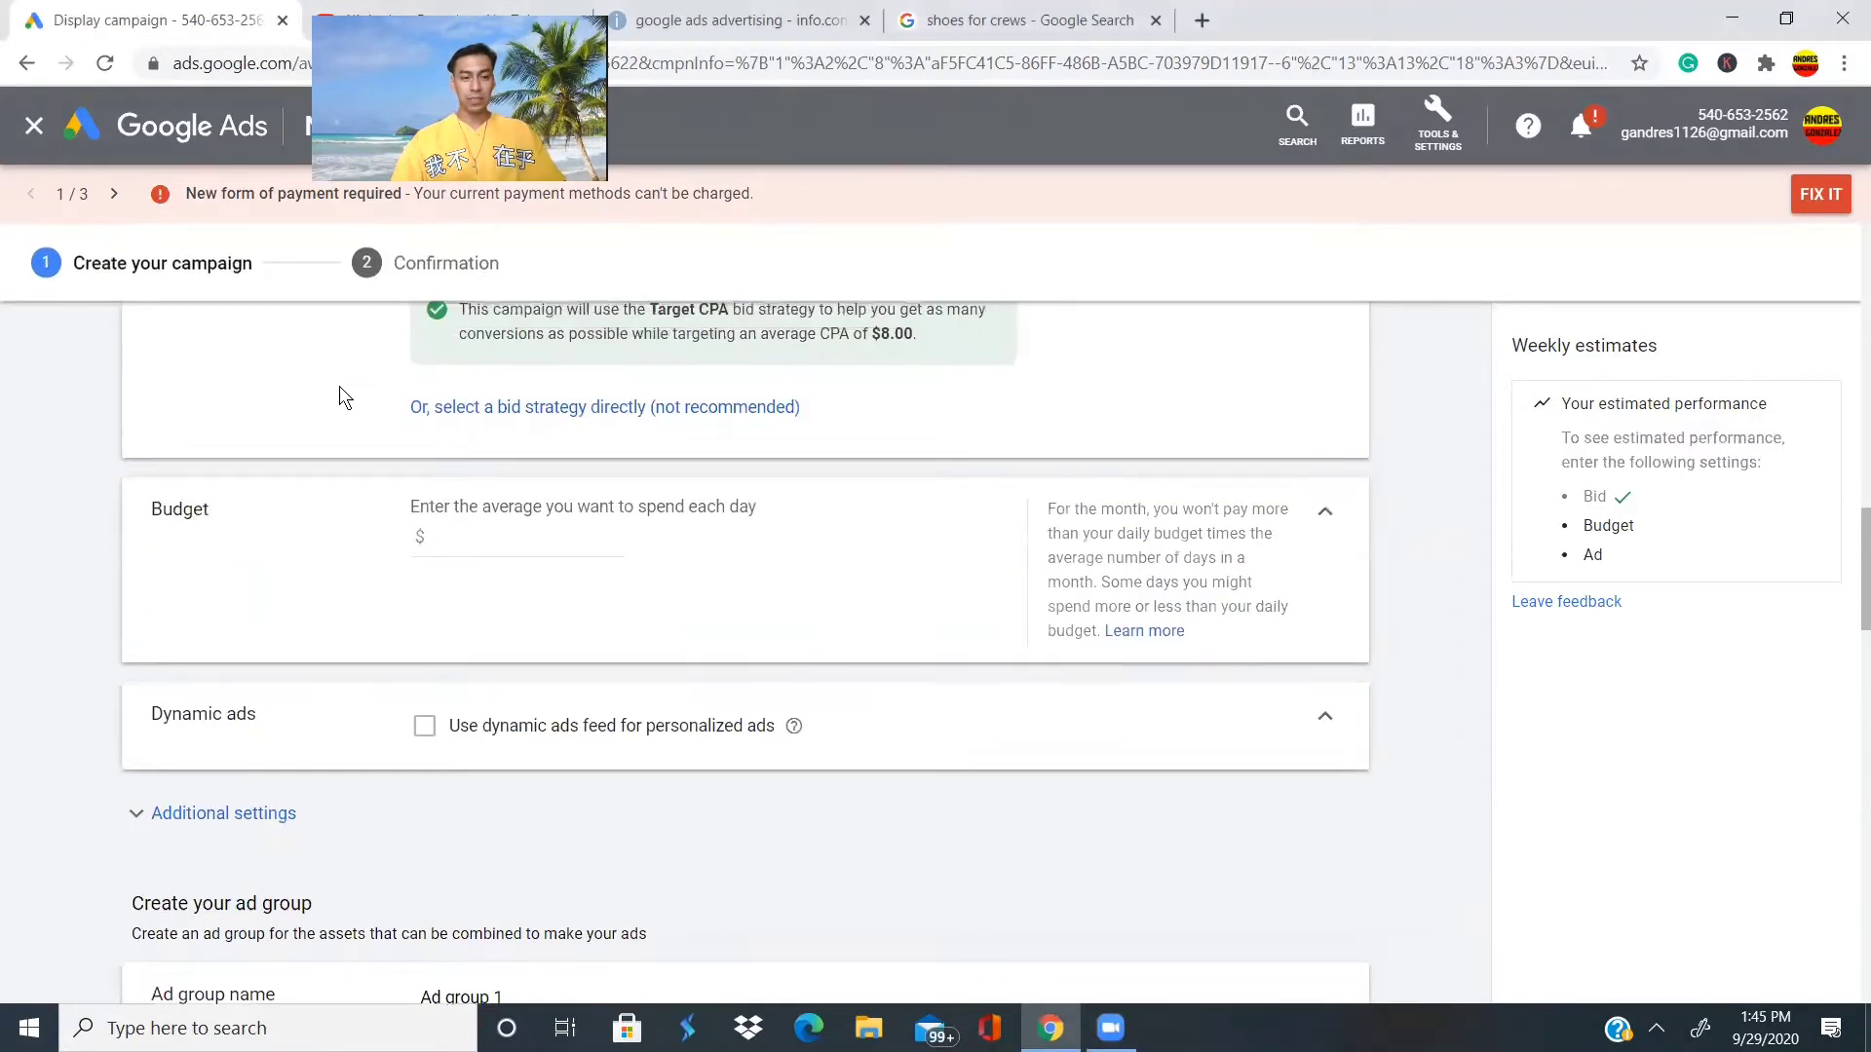
scroll(339, 390, down, 2)
scroll(339, 390, up, 2)
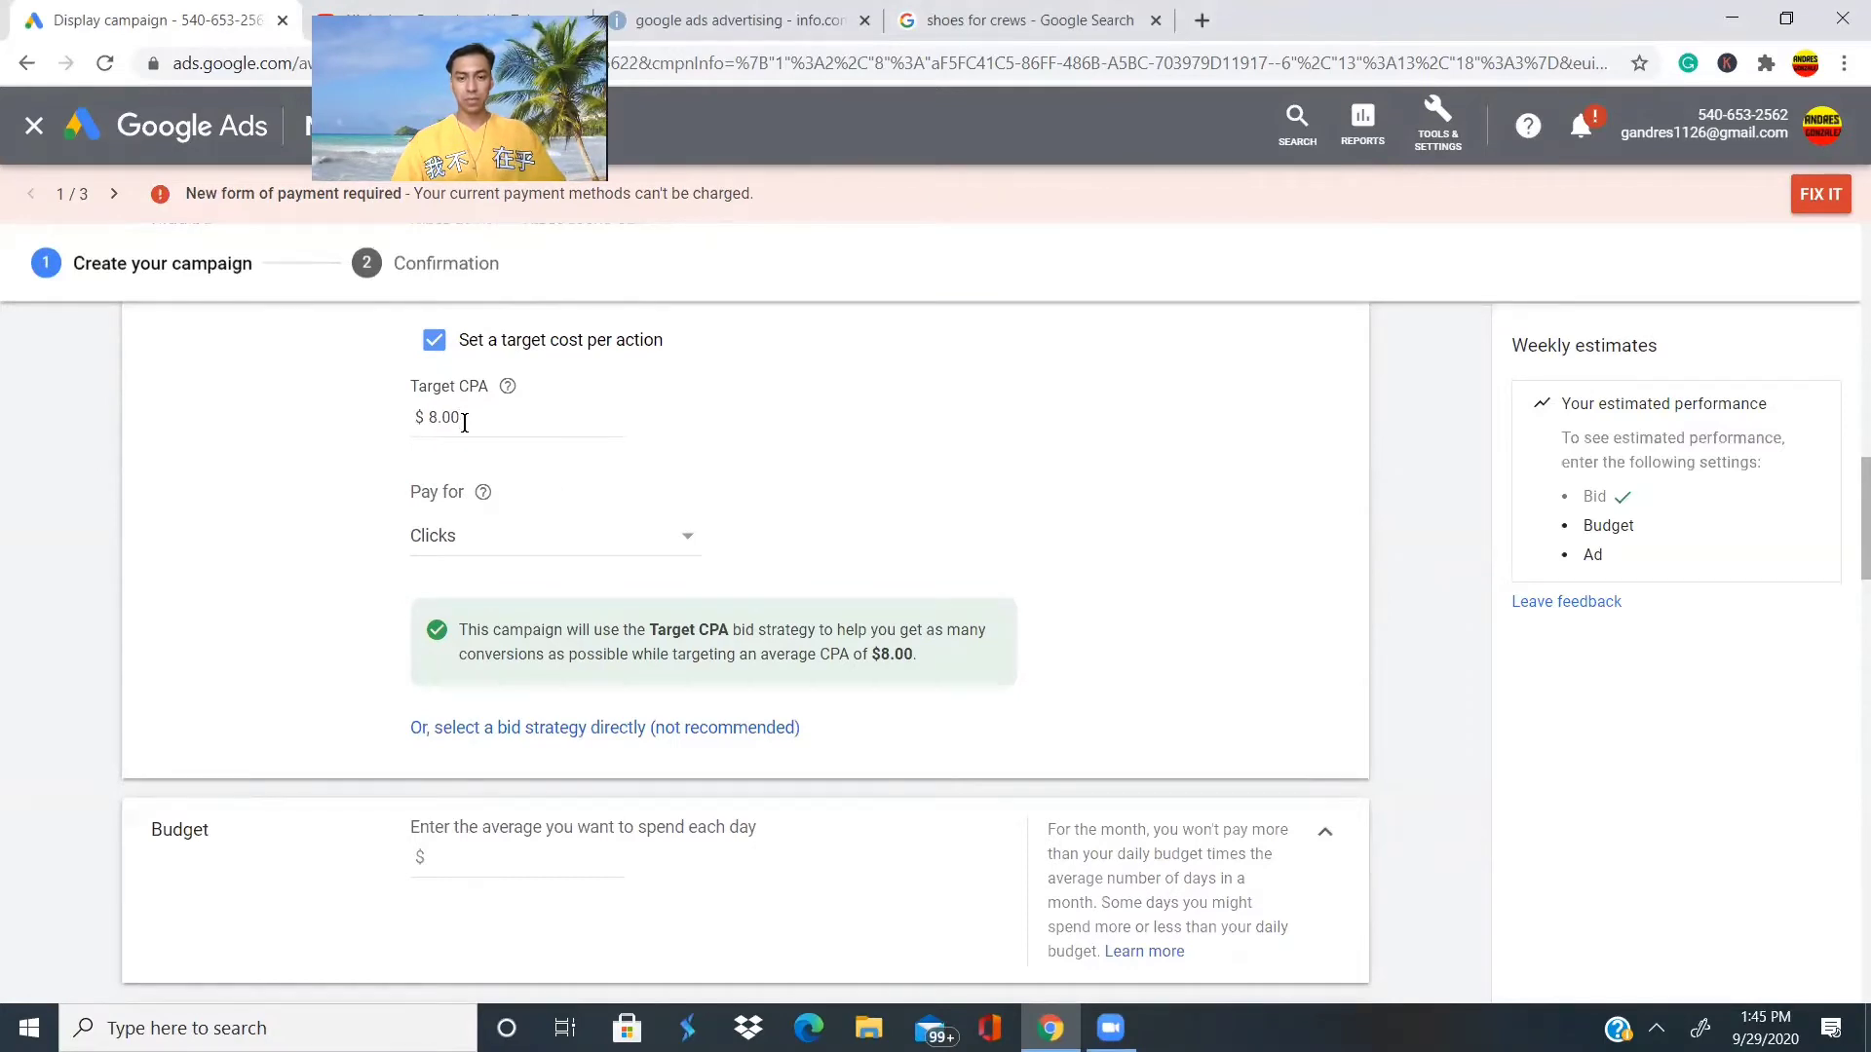
scroll(321, 642, down, 3)
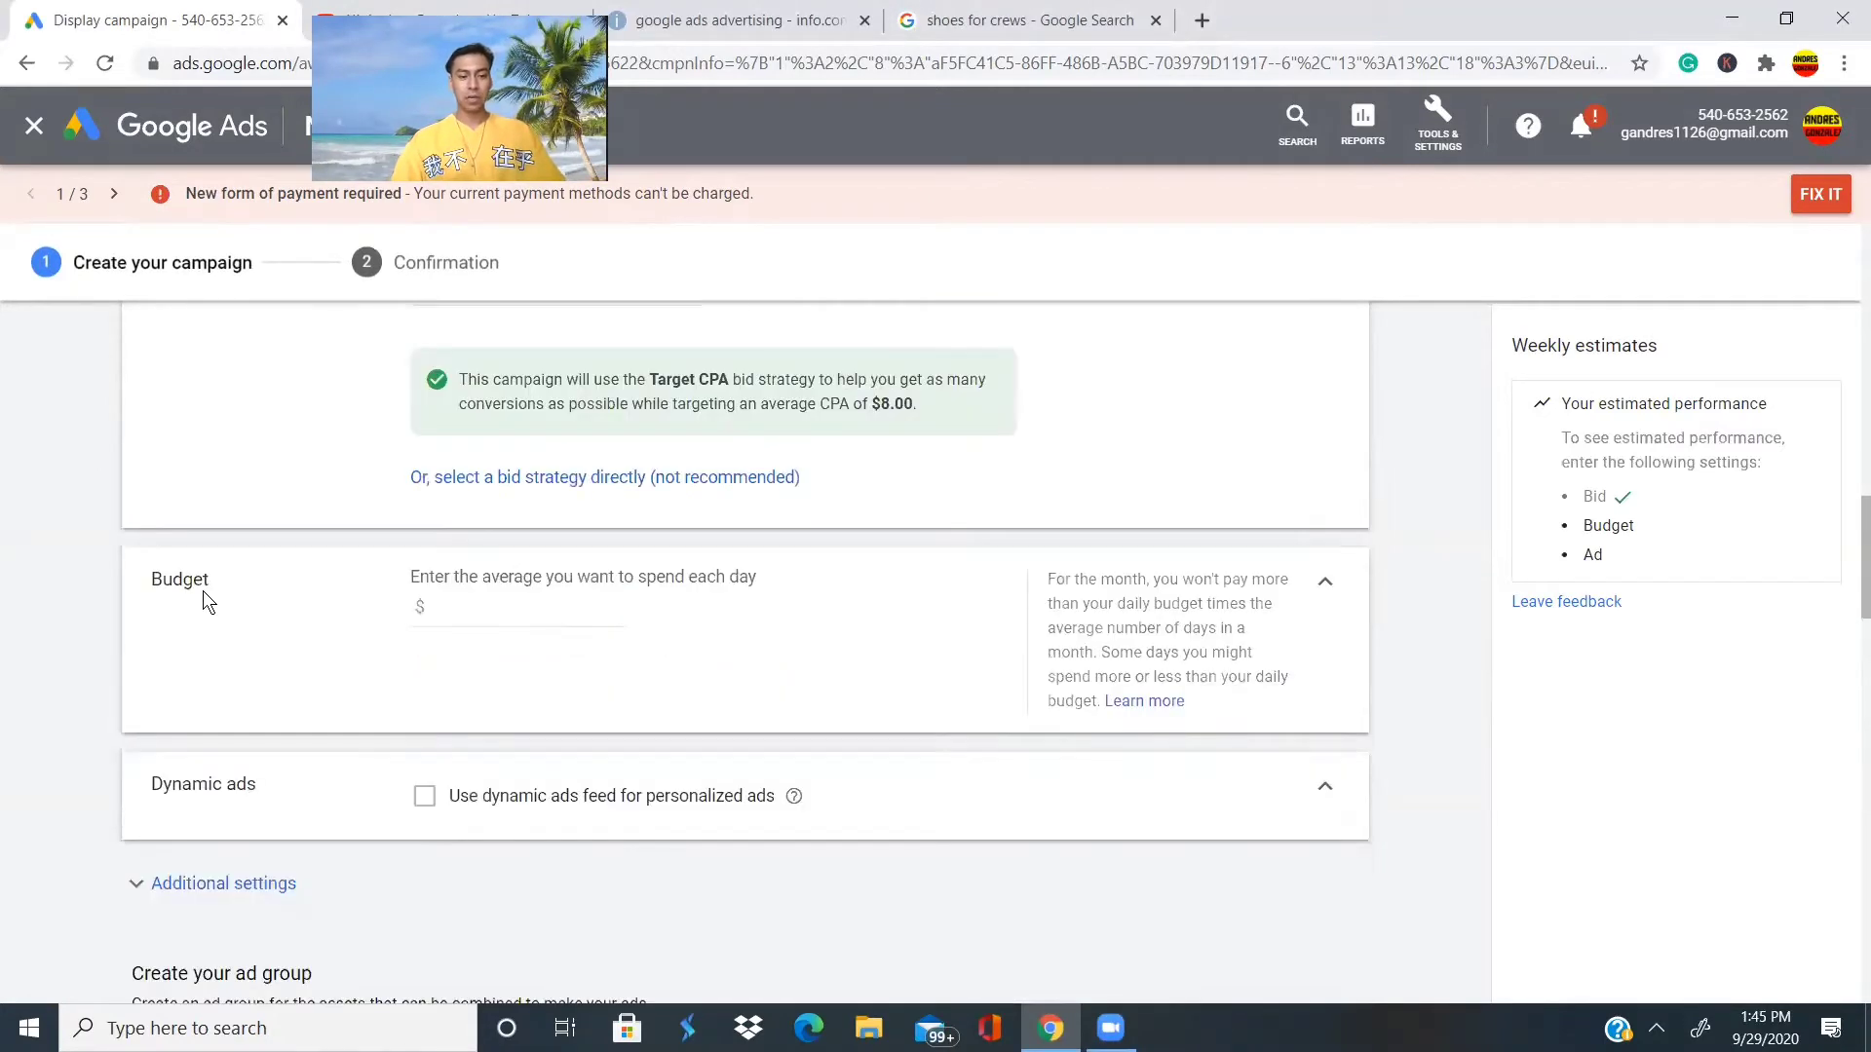
click(446, 609)
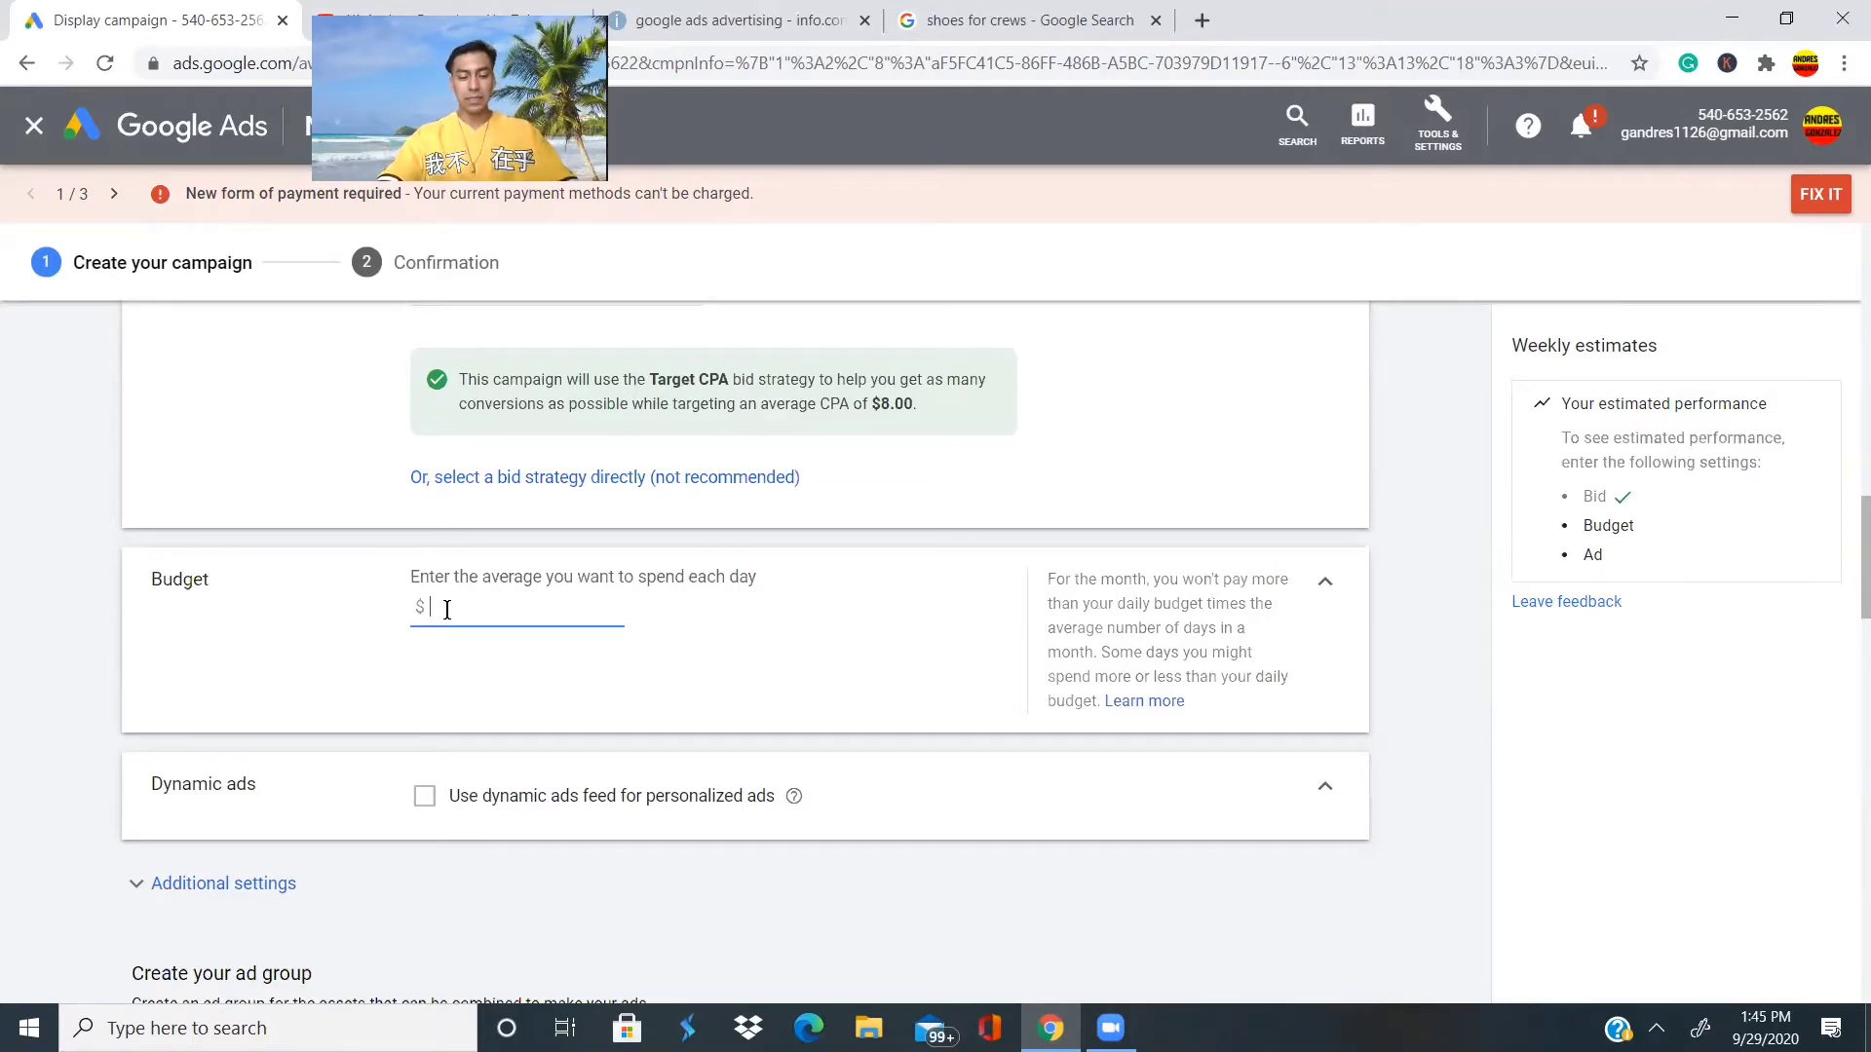
text(1000)
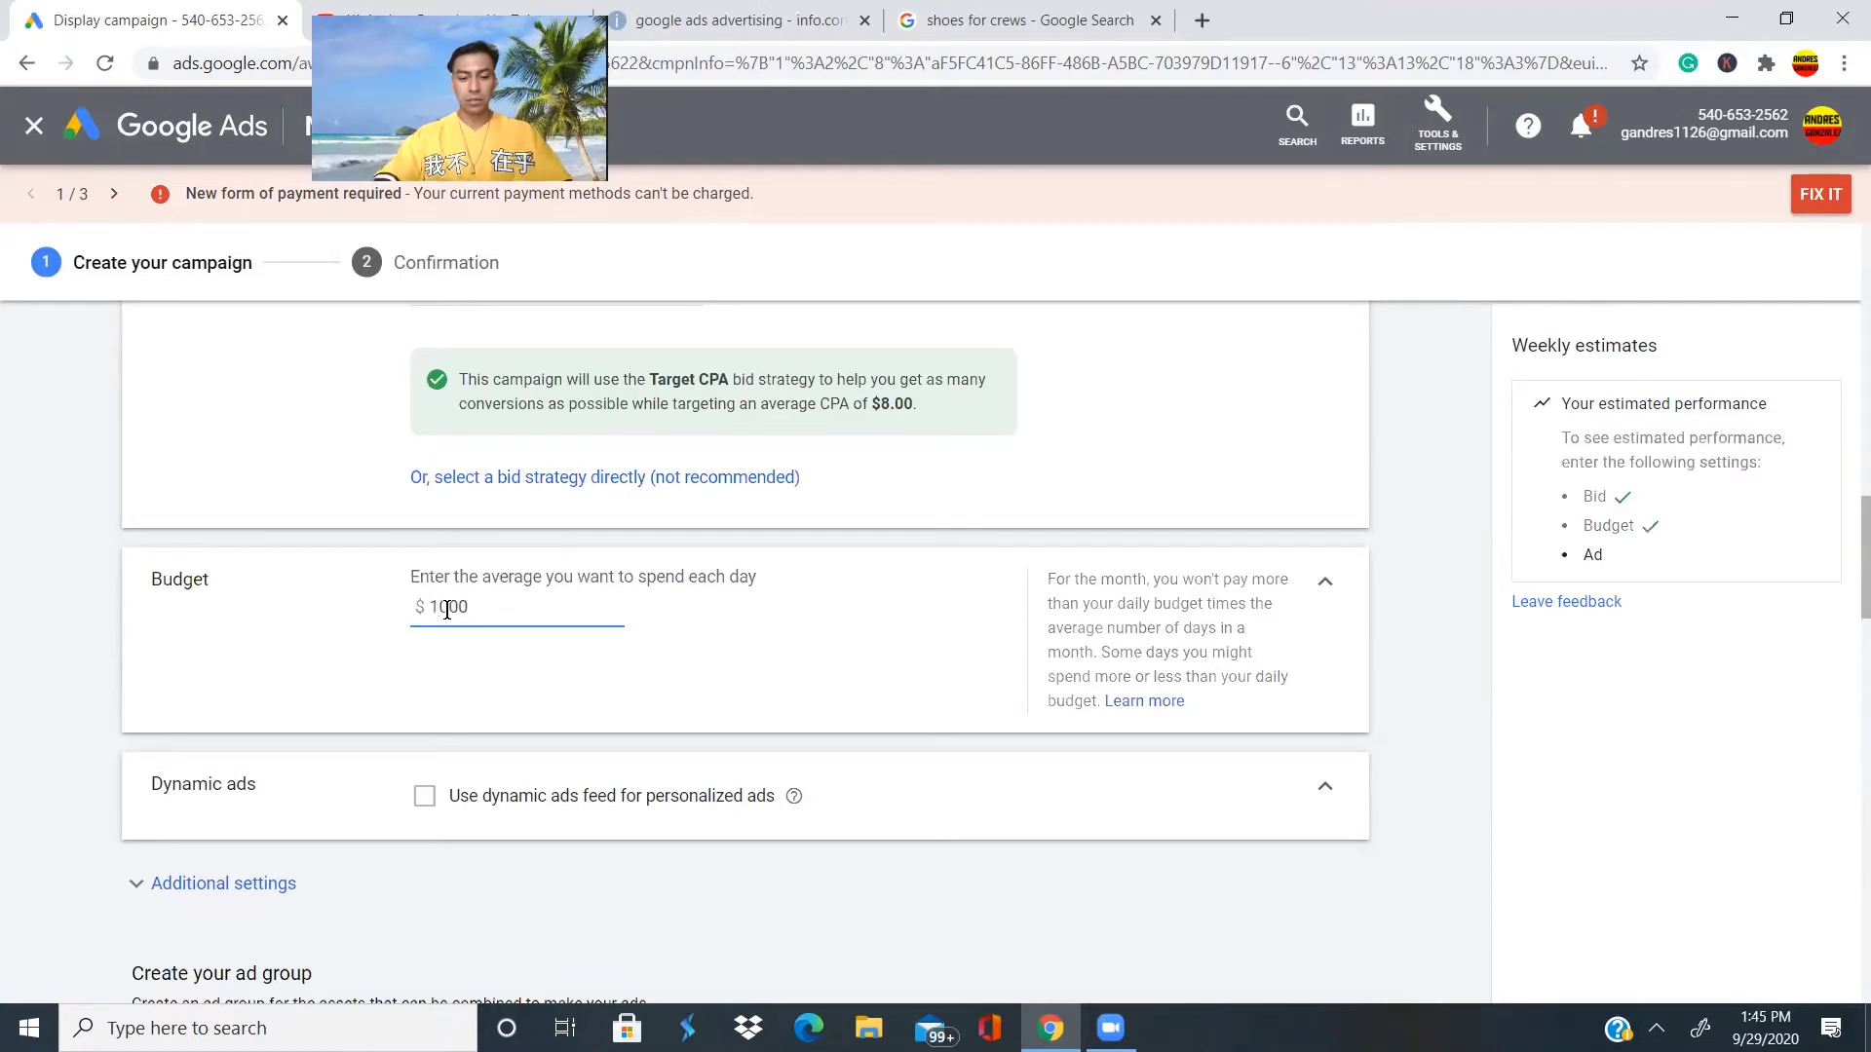
key(BackSpace)
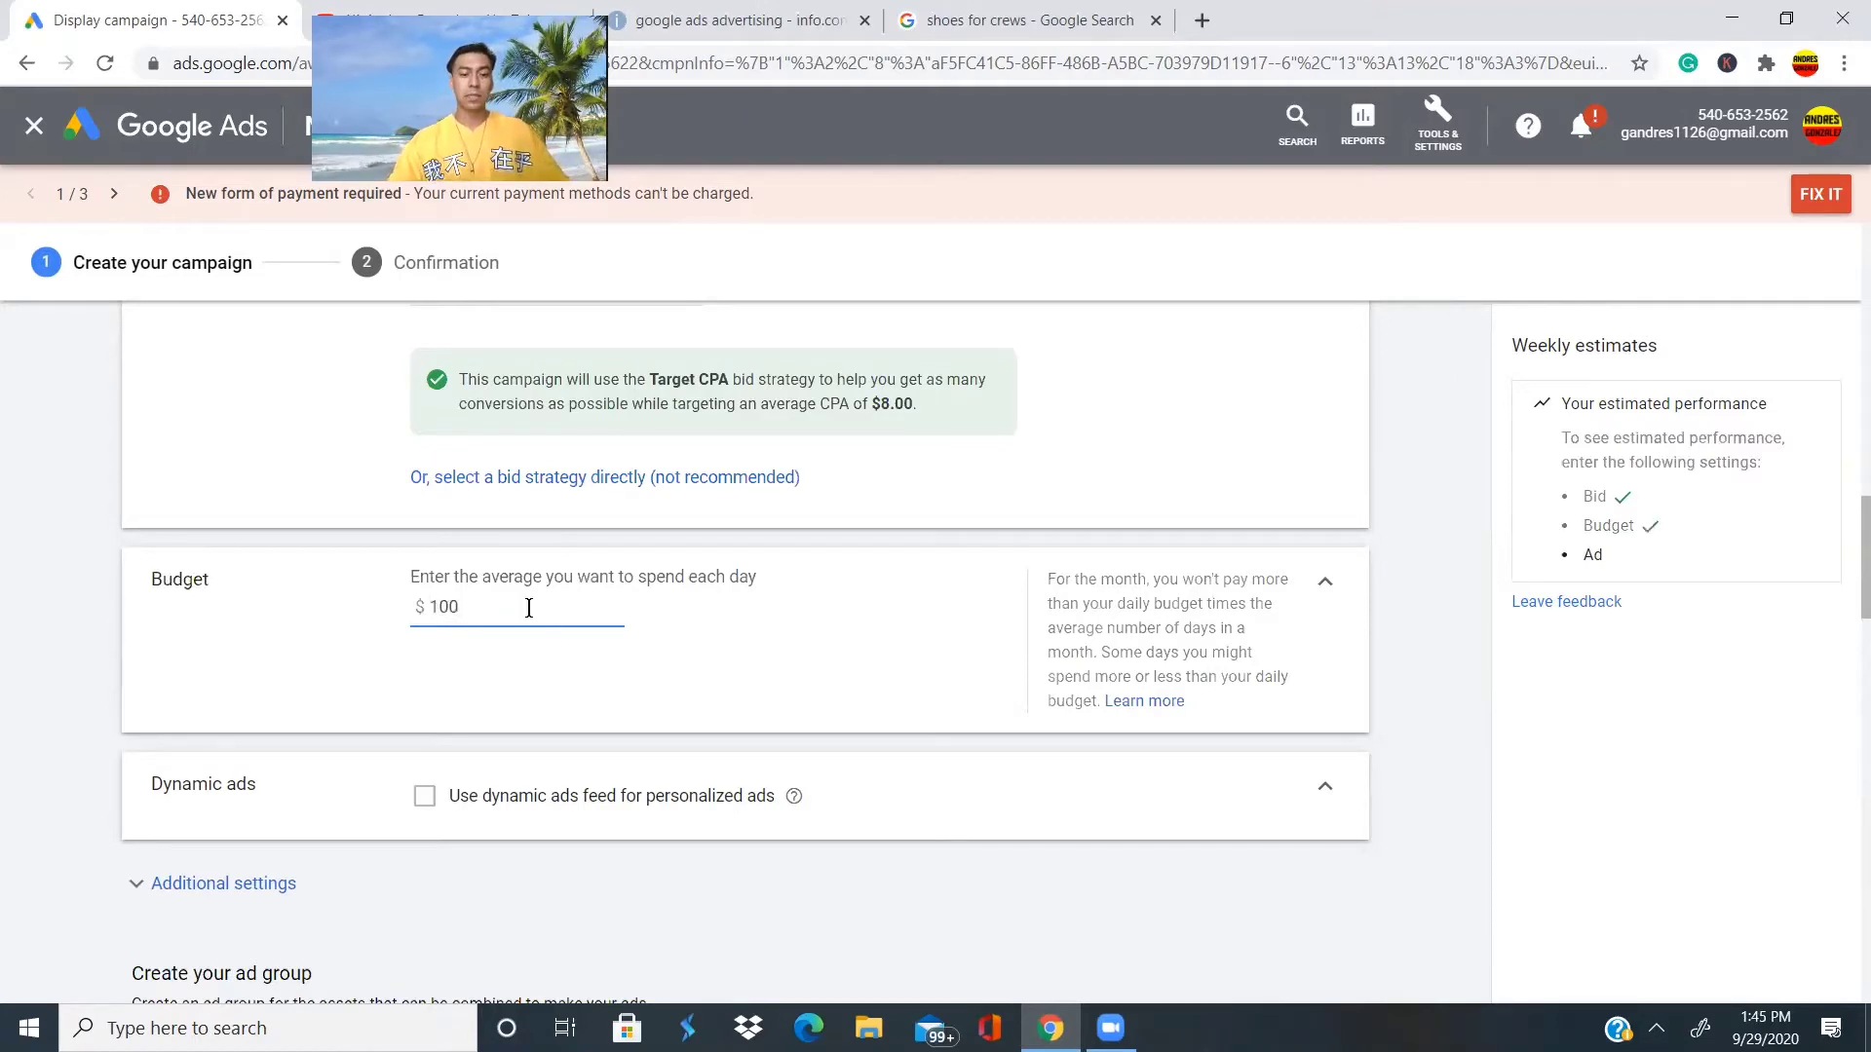
scroll(522, 599, down, 1)
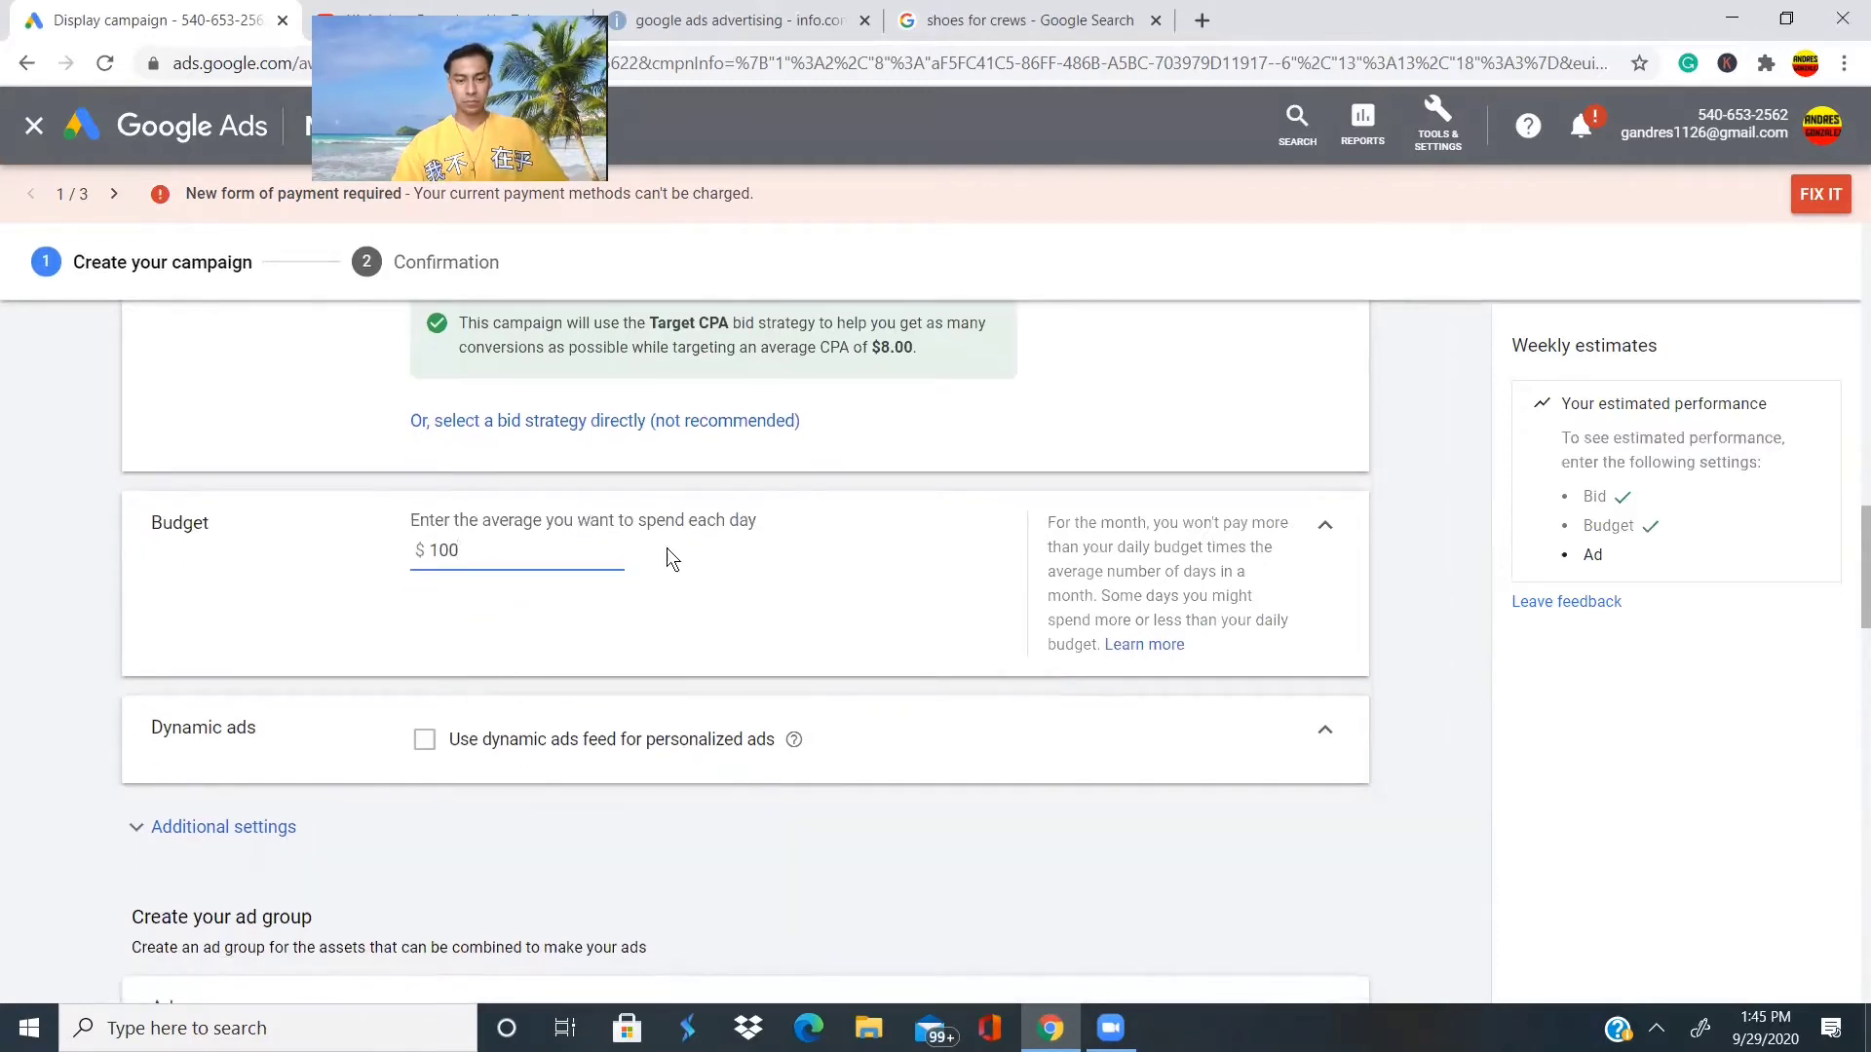
drag(752, 524, 525, 519)
click(540, 591)
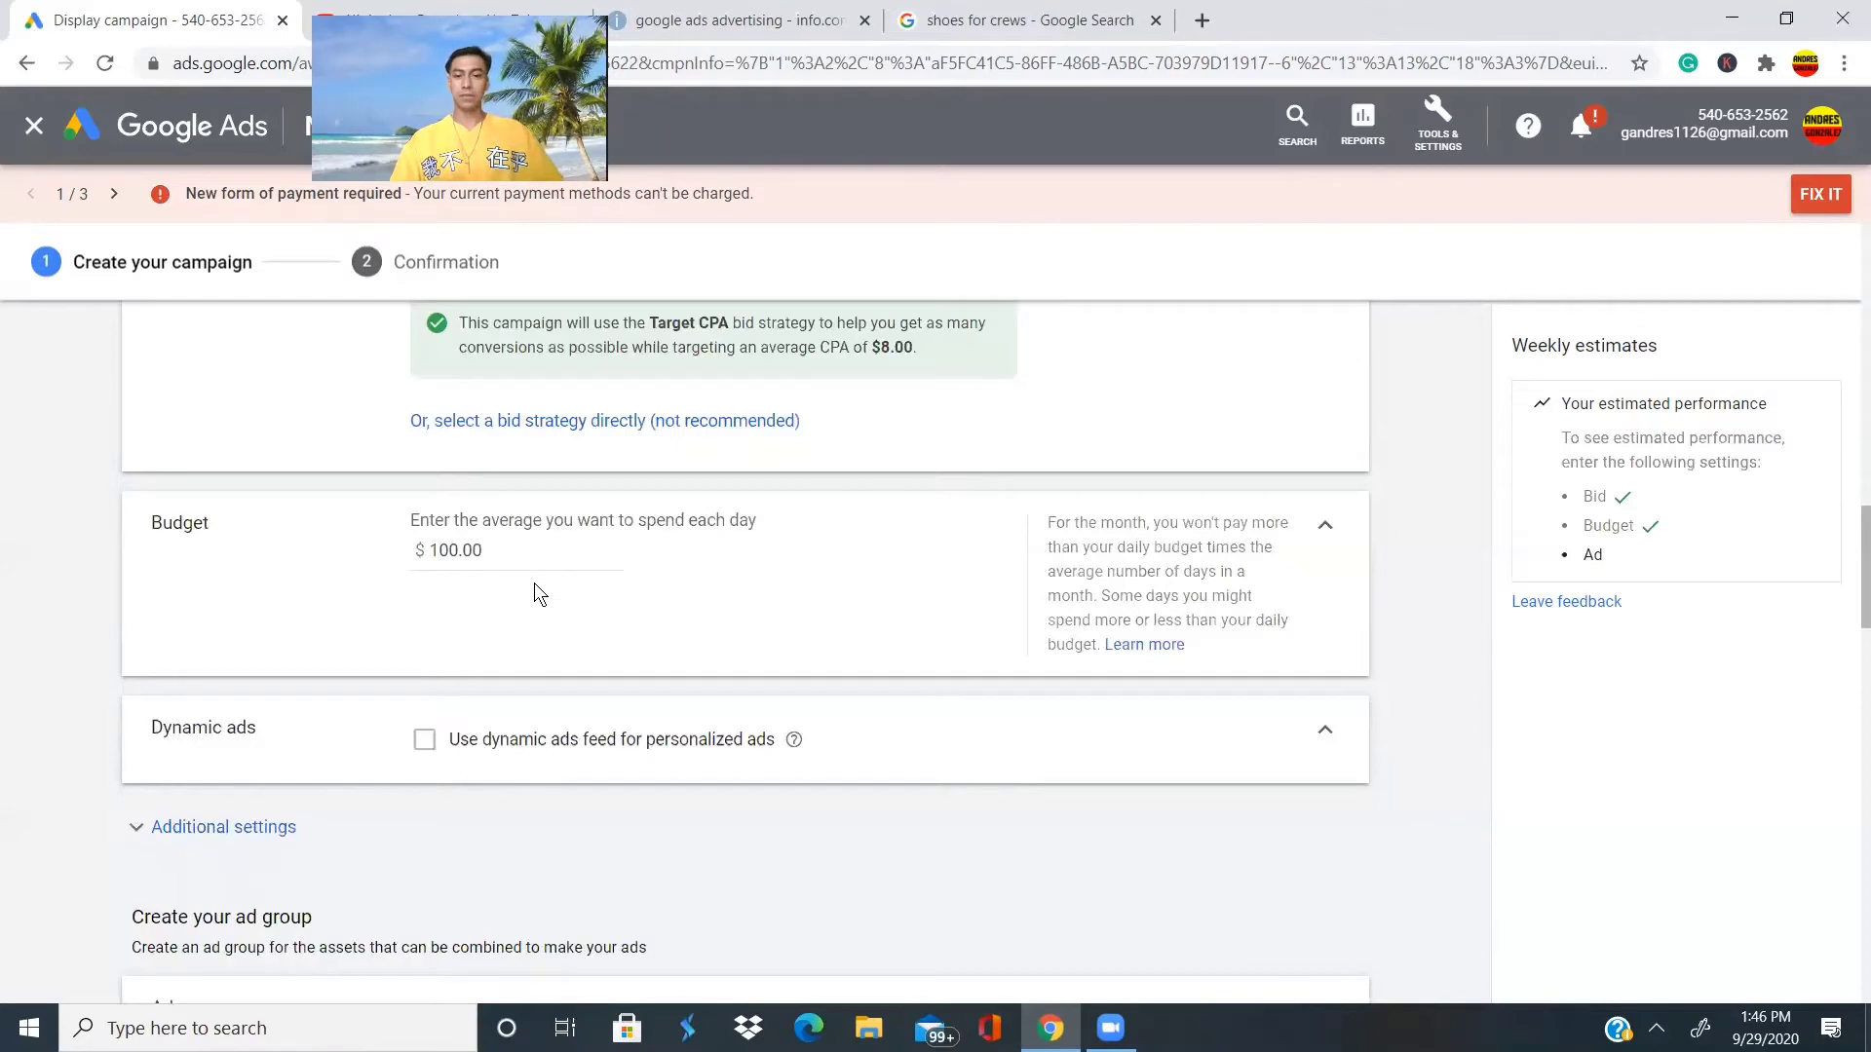
Rename the ad group as "ecommerce".
scroll(573, 671, down, 1)
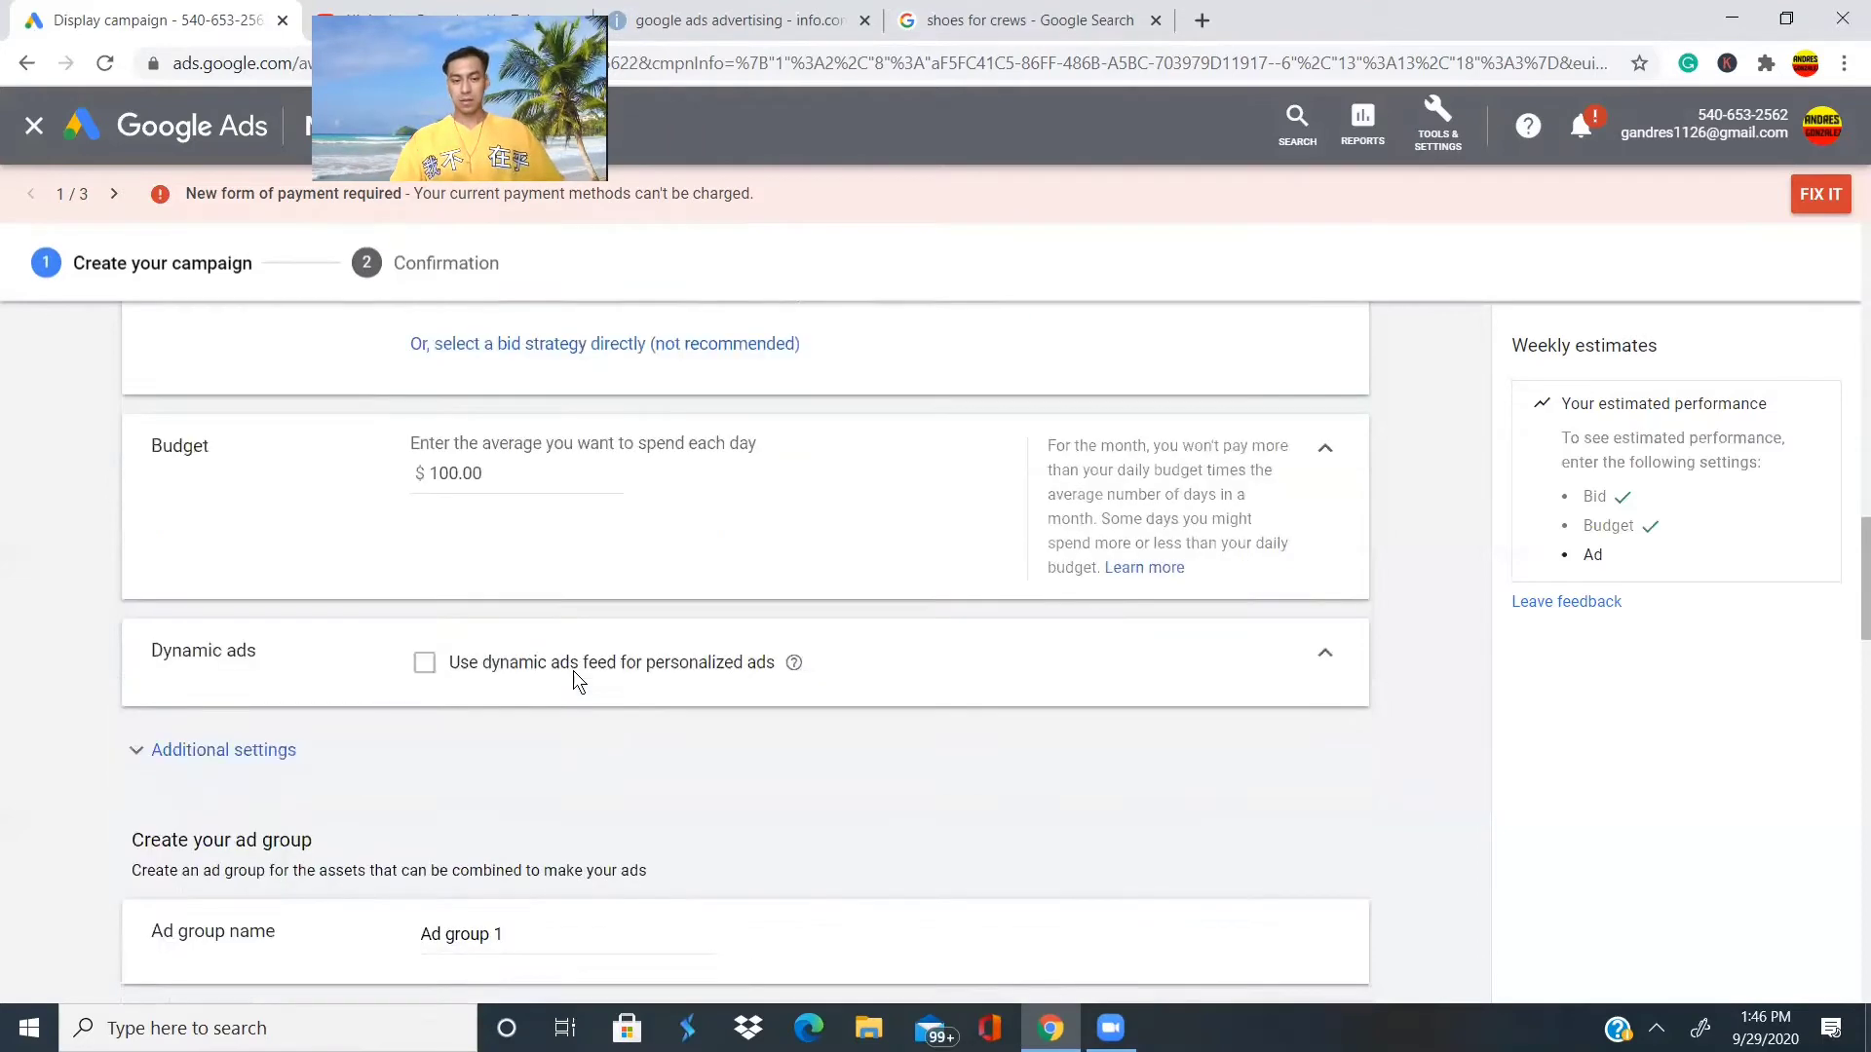
scroll(573, 670, up, 1)
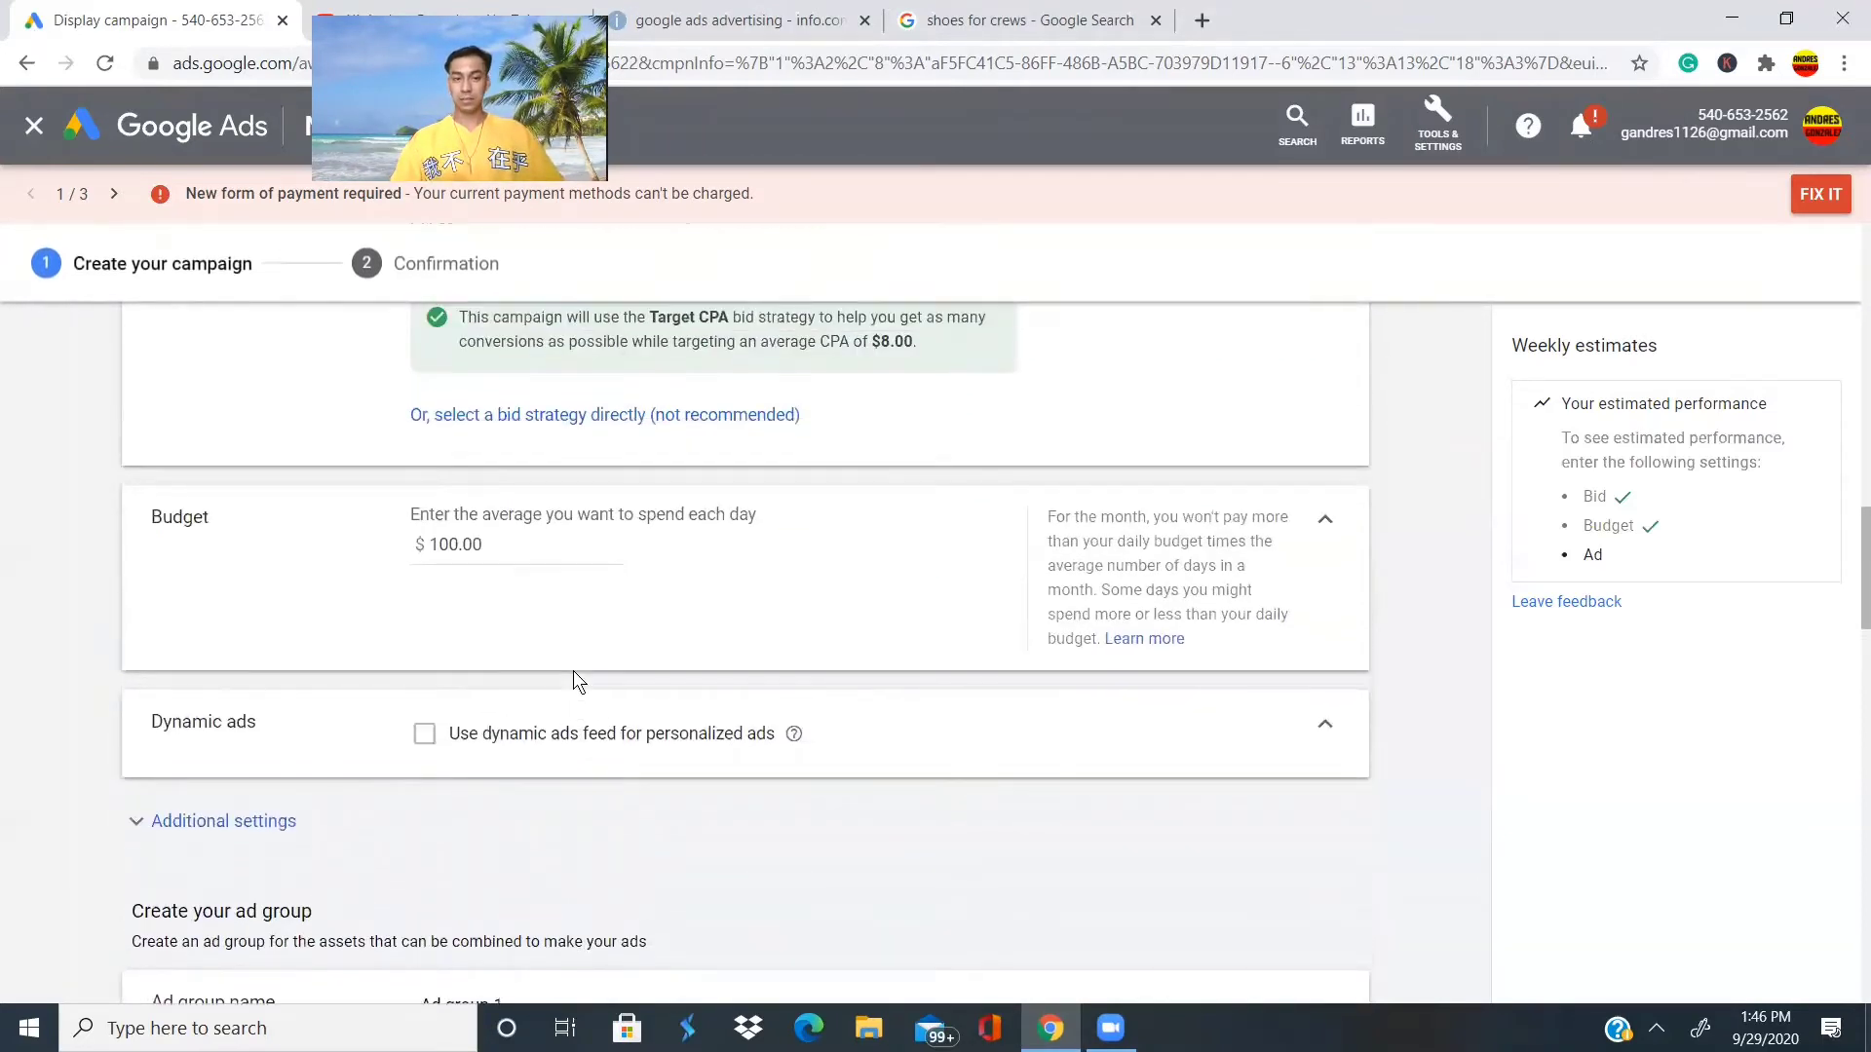
scroll(573, 670, down, 2)
scroll(573, 670, up, 3)
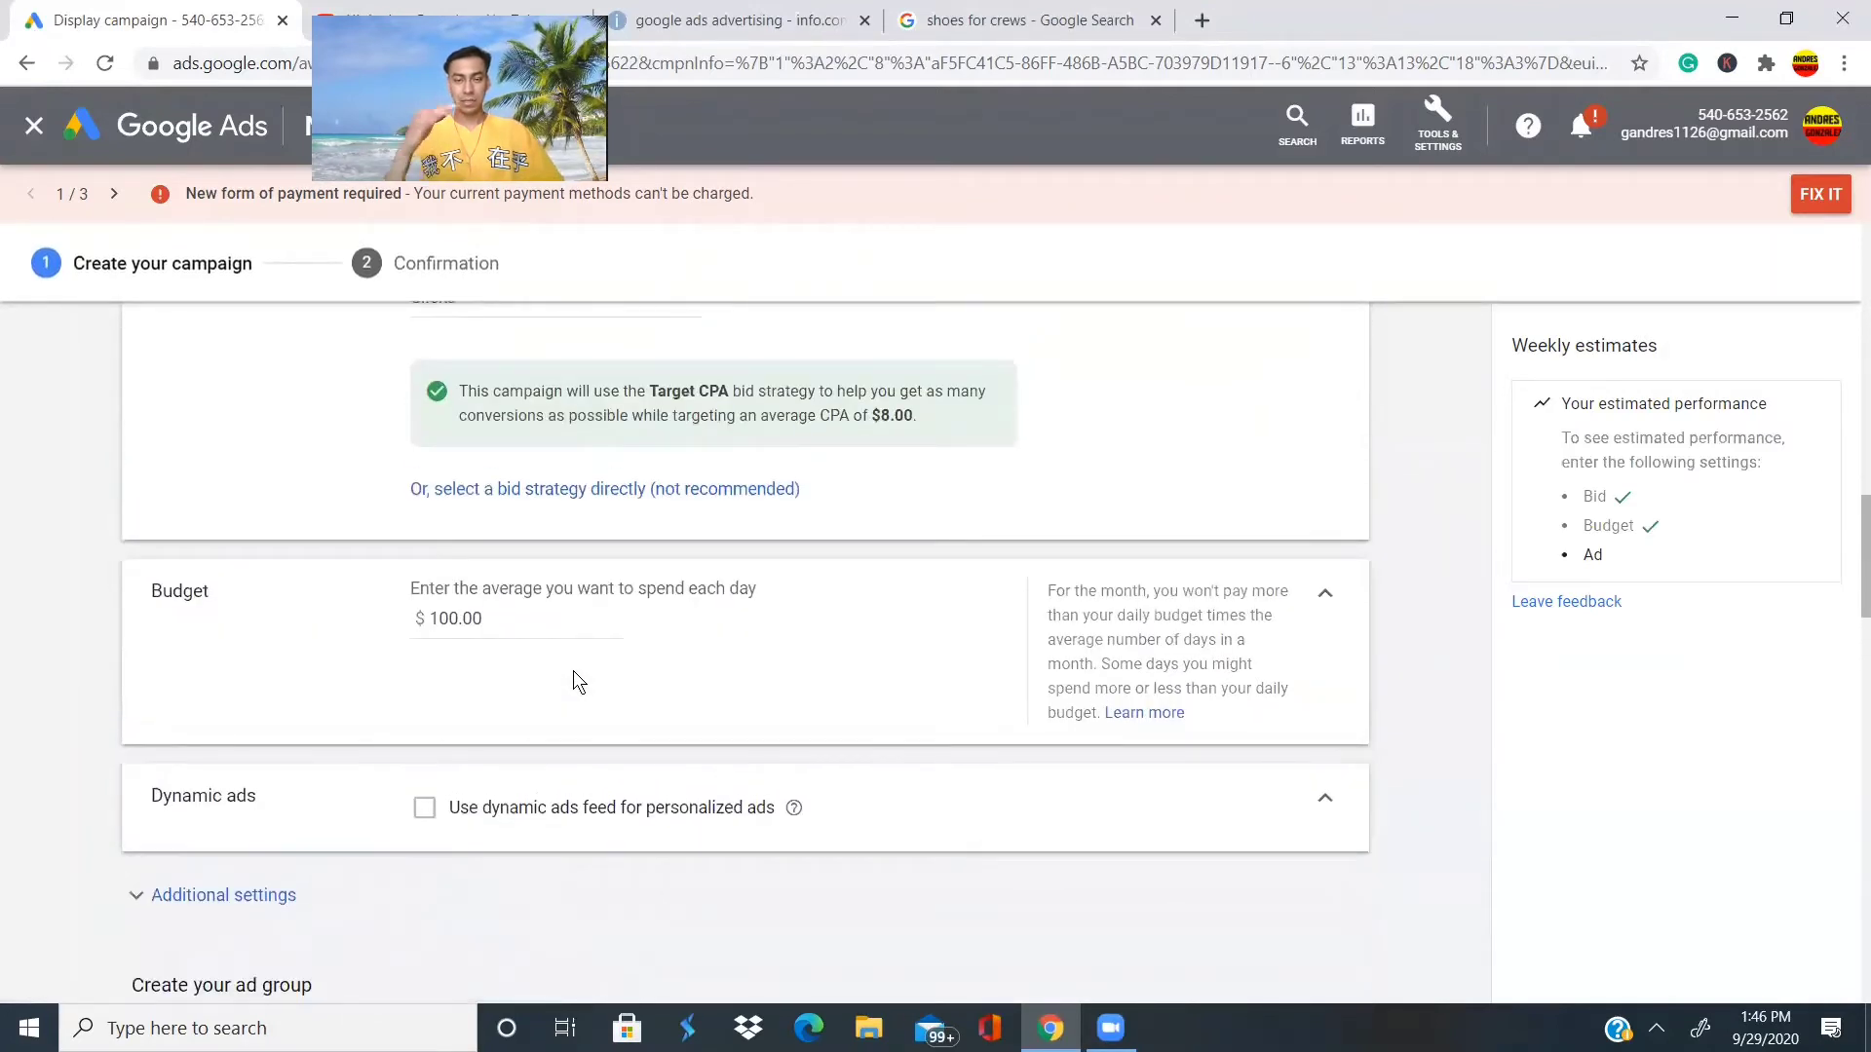
scroll(573, 677, down, 3)
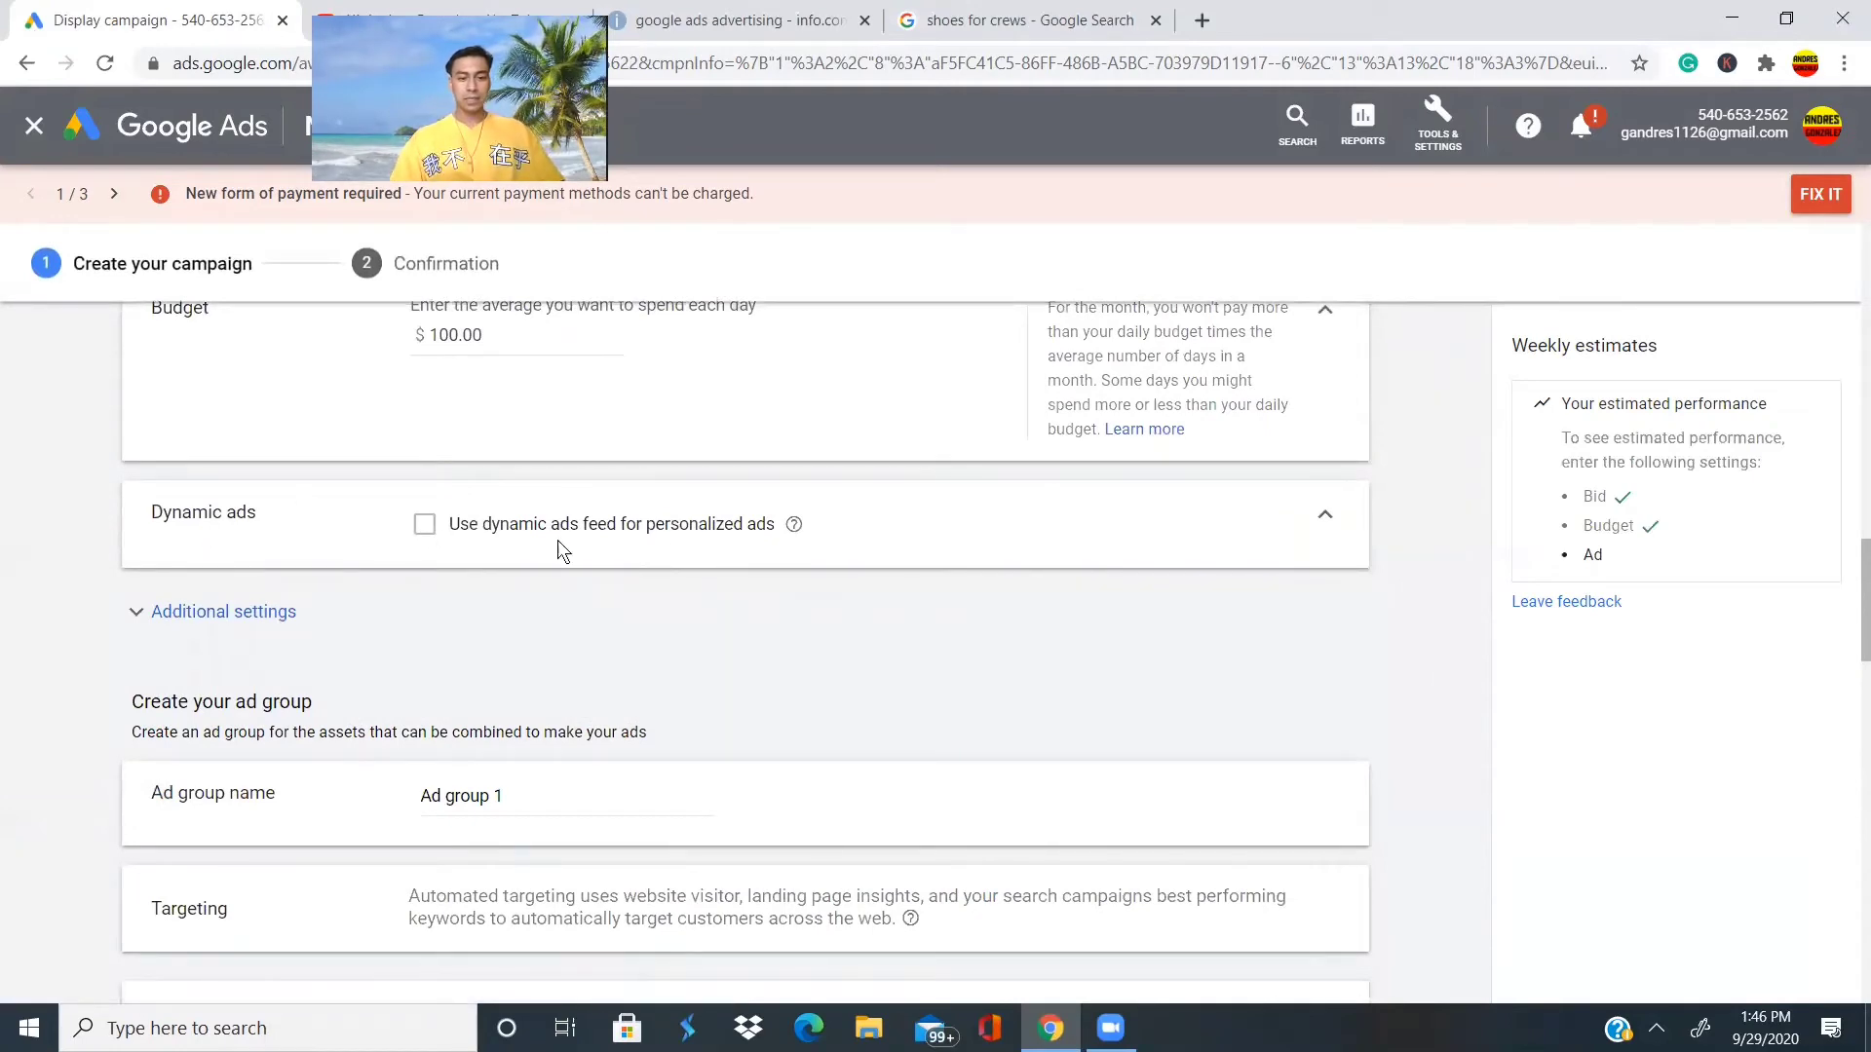
scroll(817, 565, down, 2)
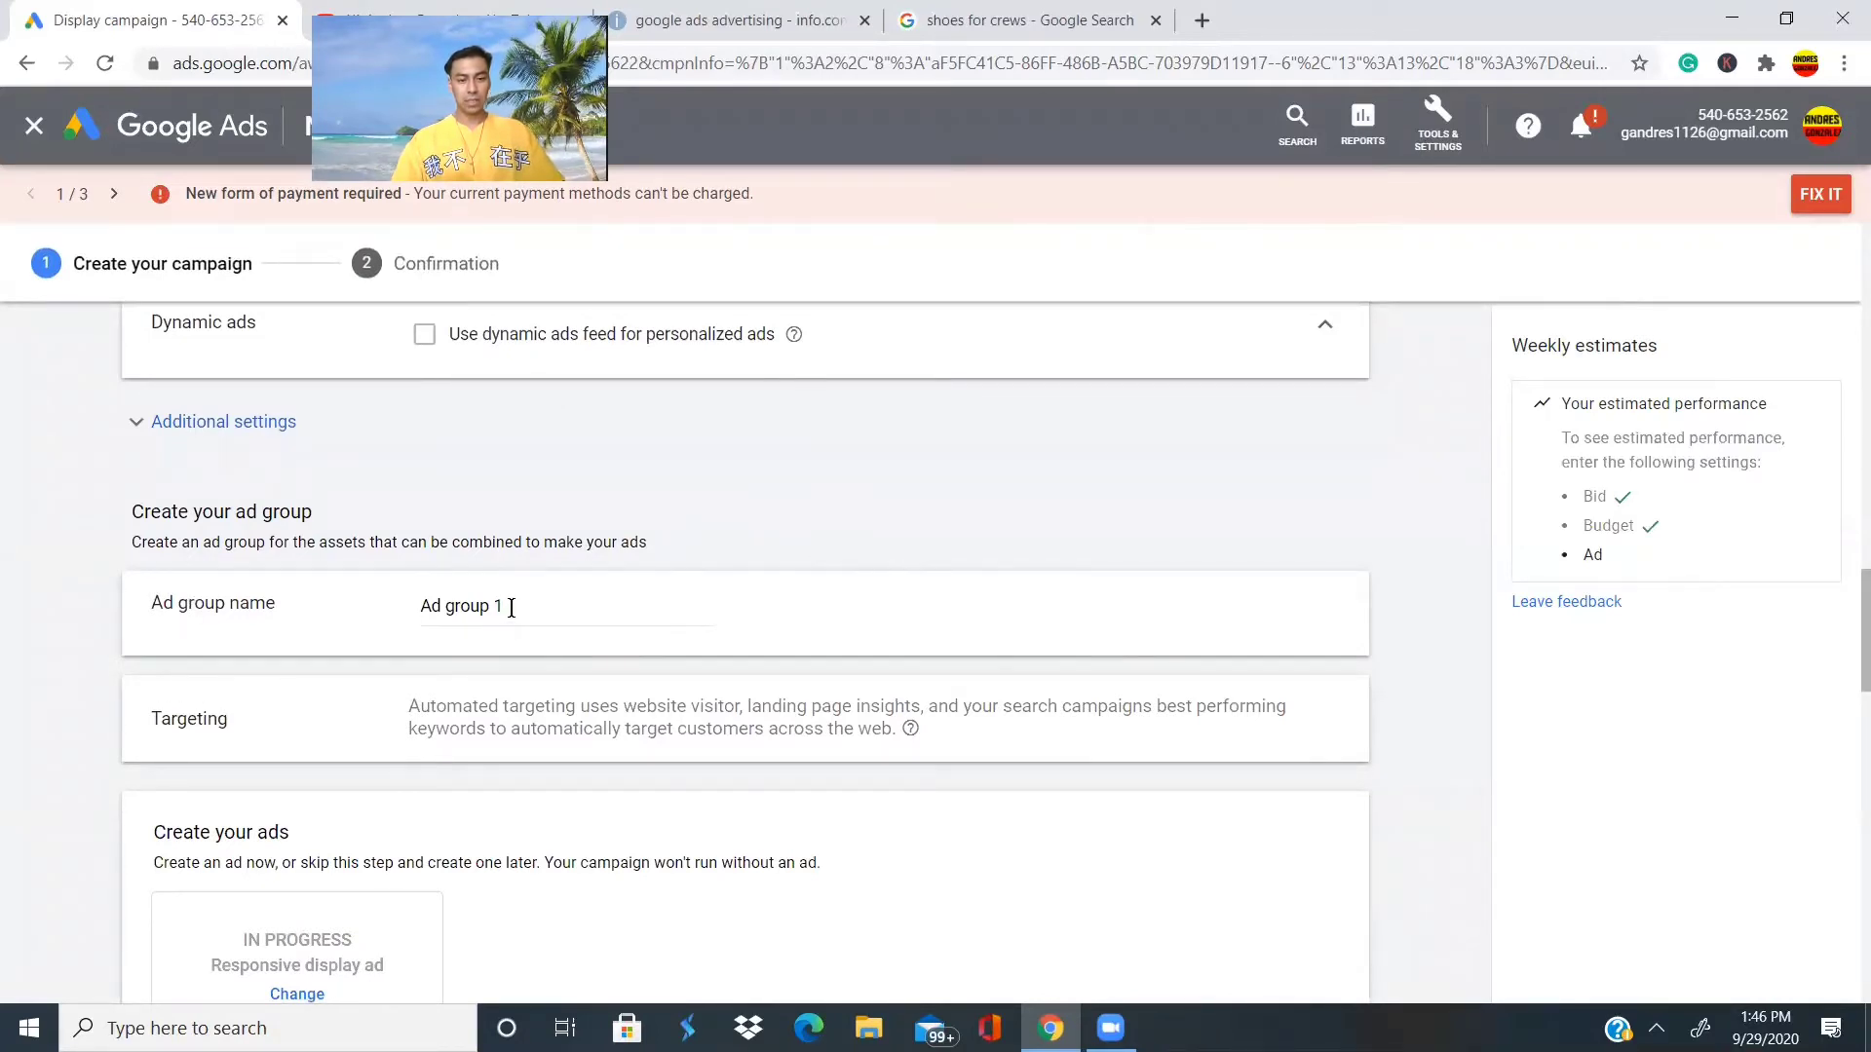
drag(505, 607, 438, 585)
key(BackSpace)
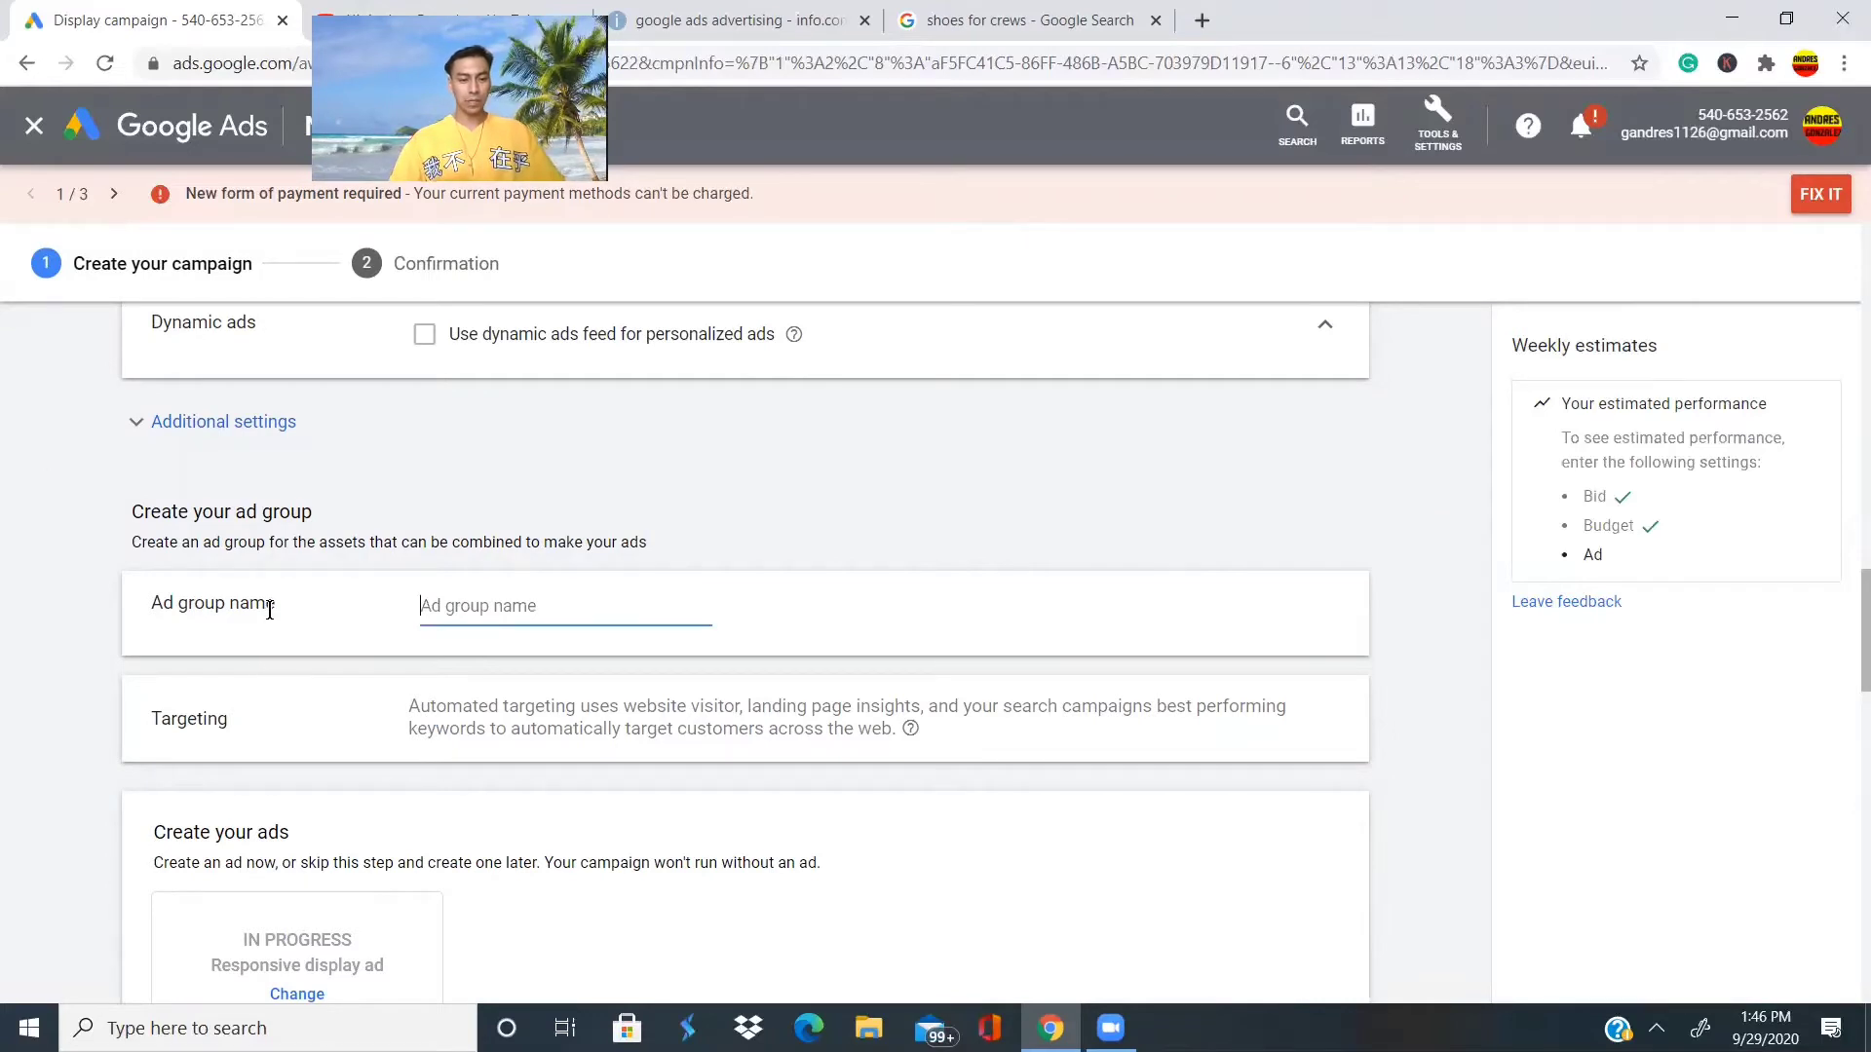
drag(276, 606, 113, 577)
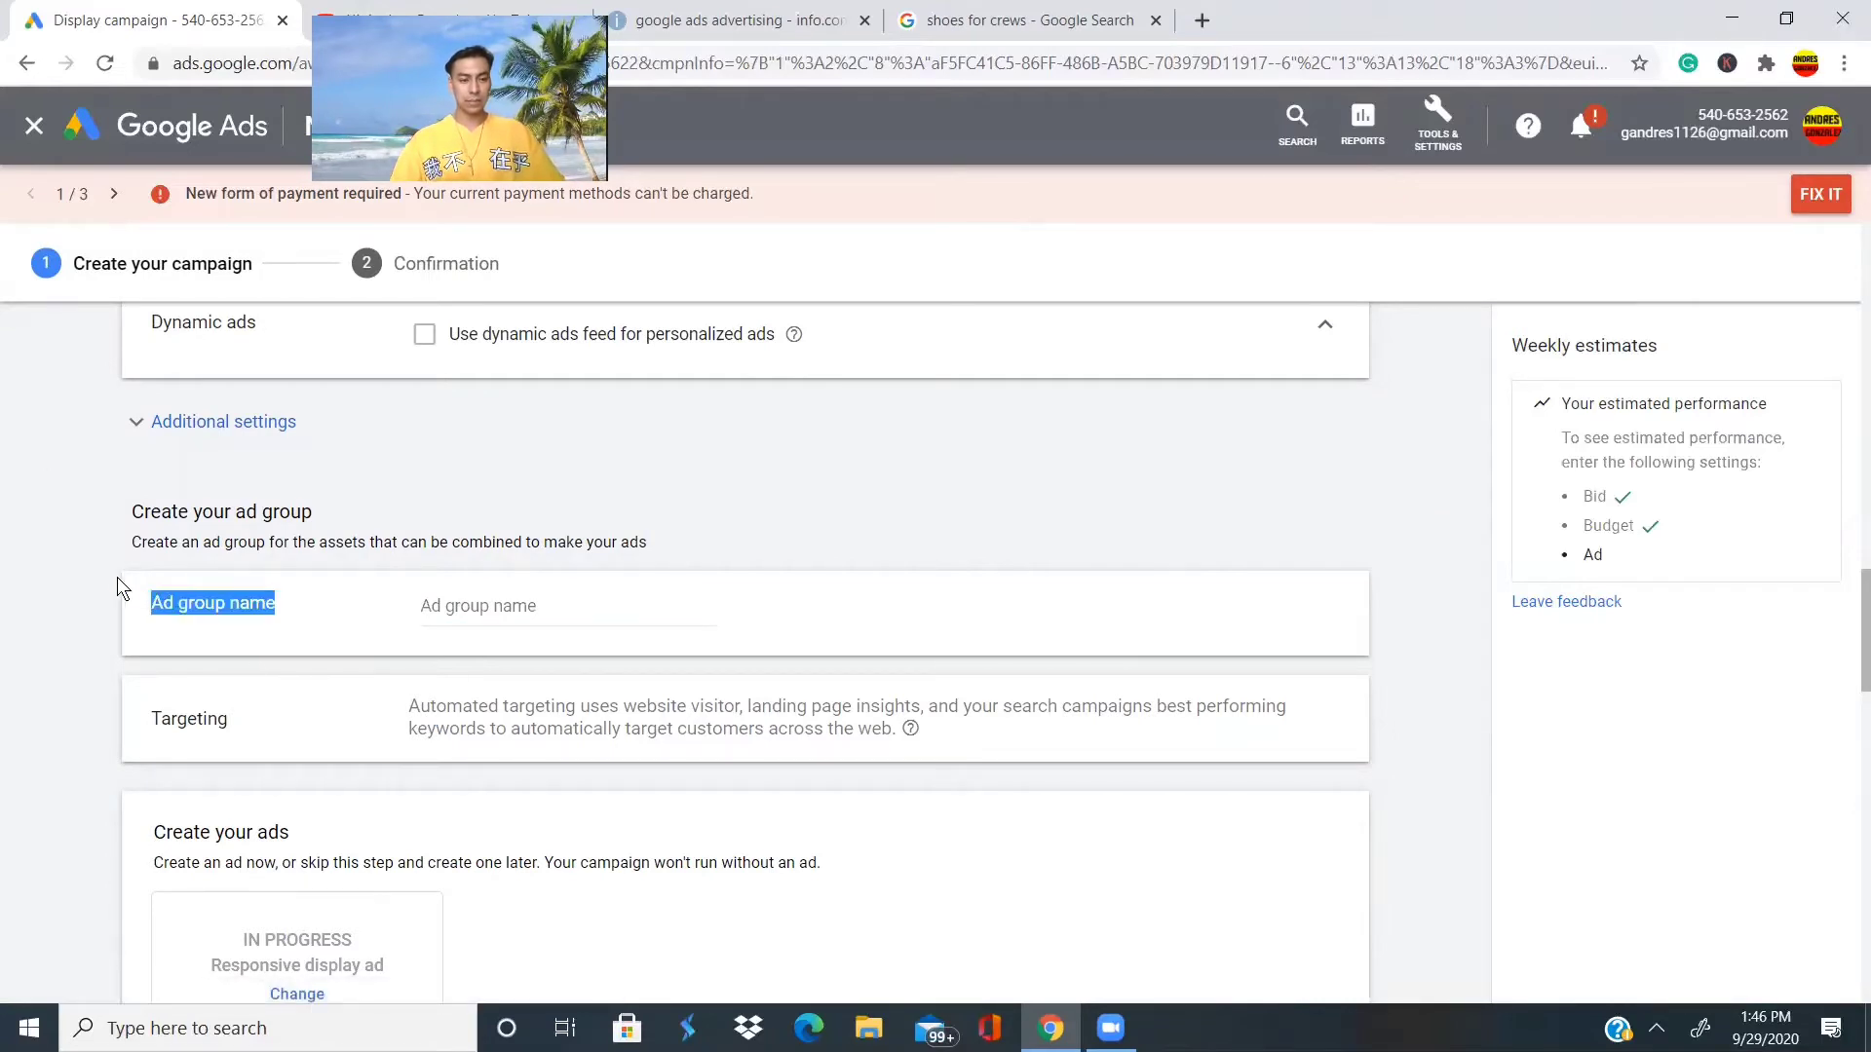
click(502, 598)
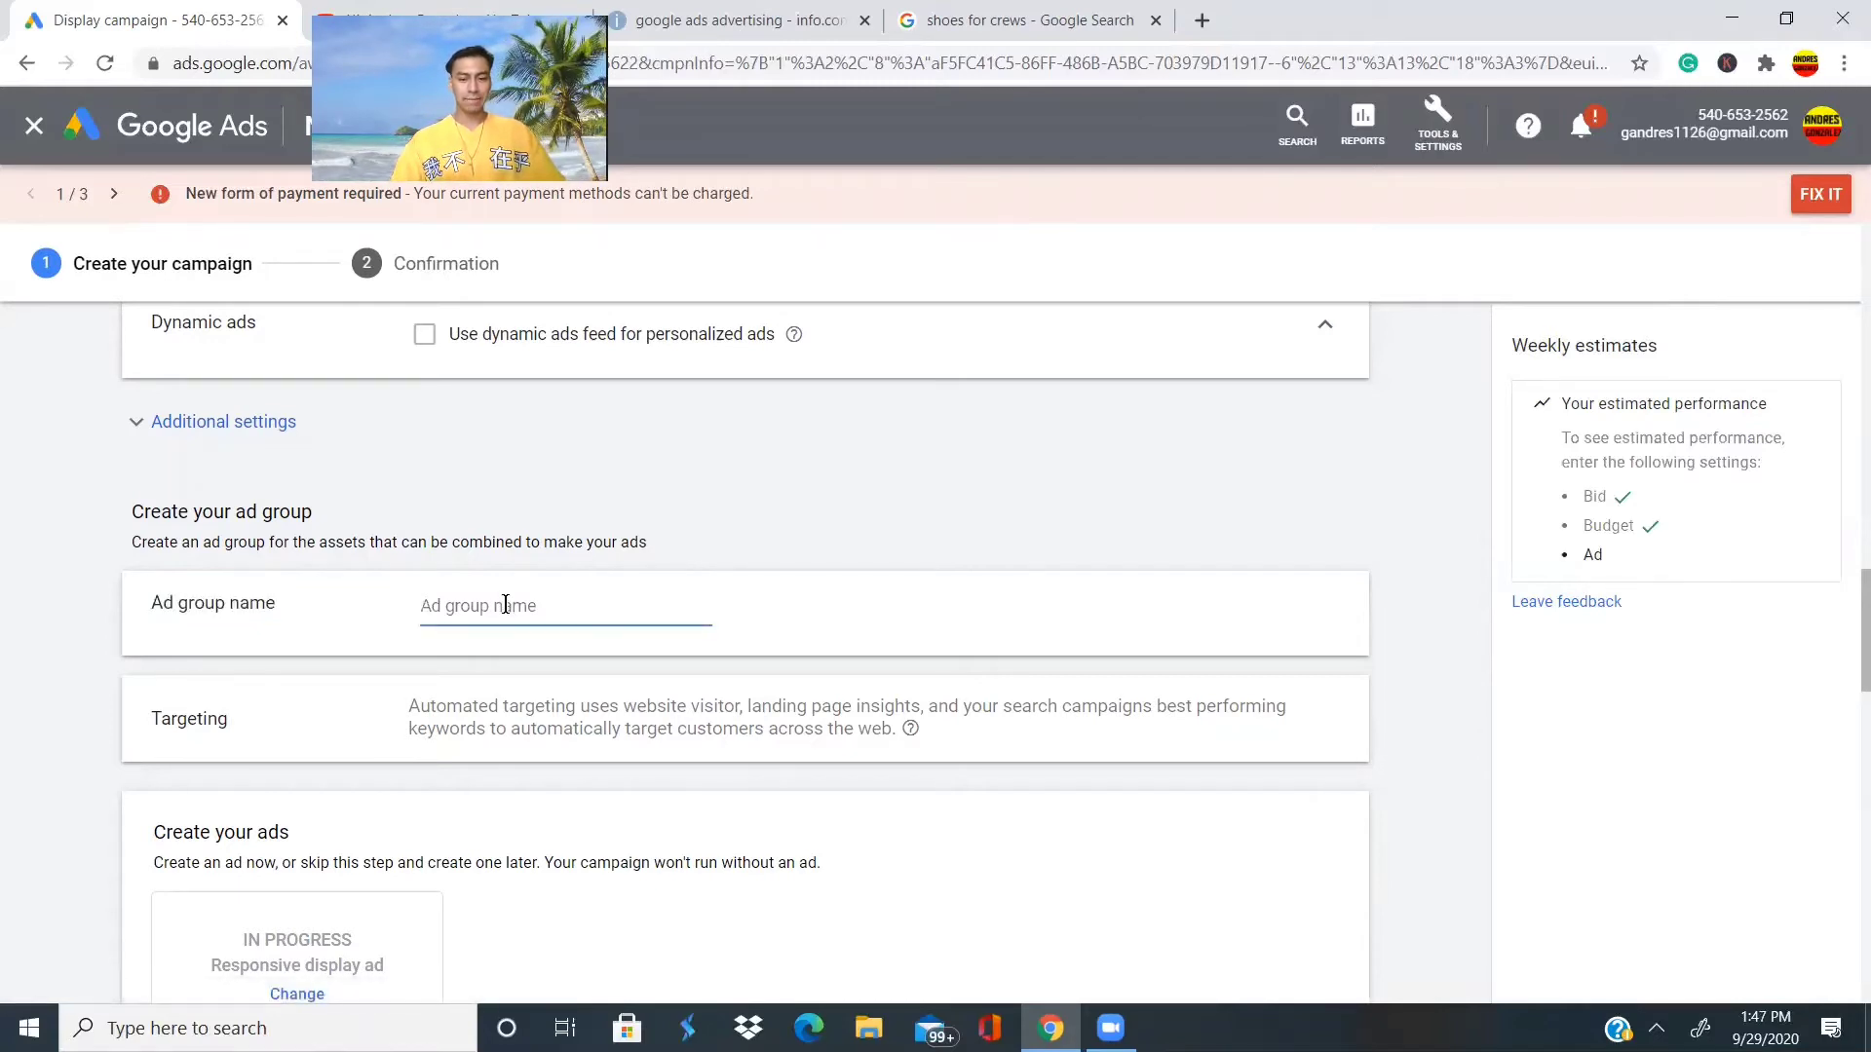
text(ecco)
key(BackSpace)
key(BackSpace)
text(o)
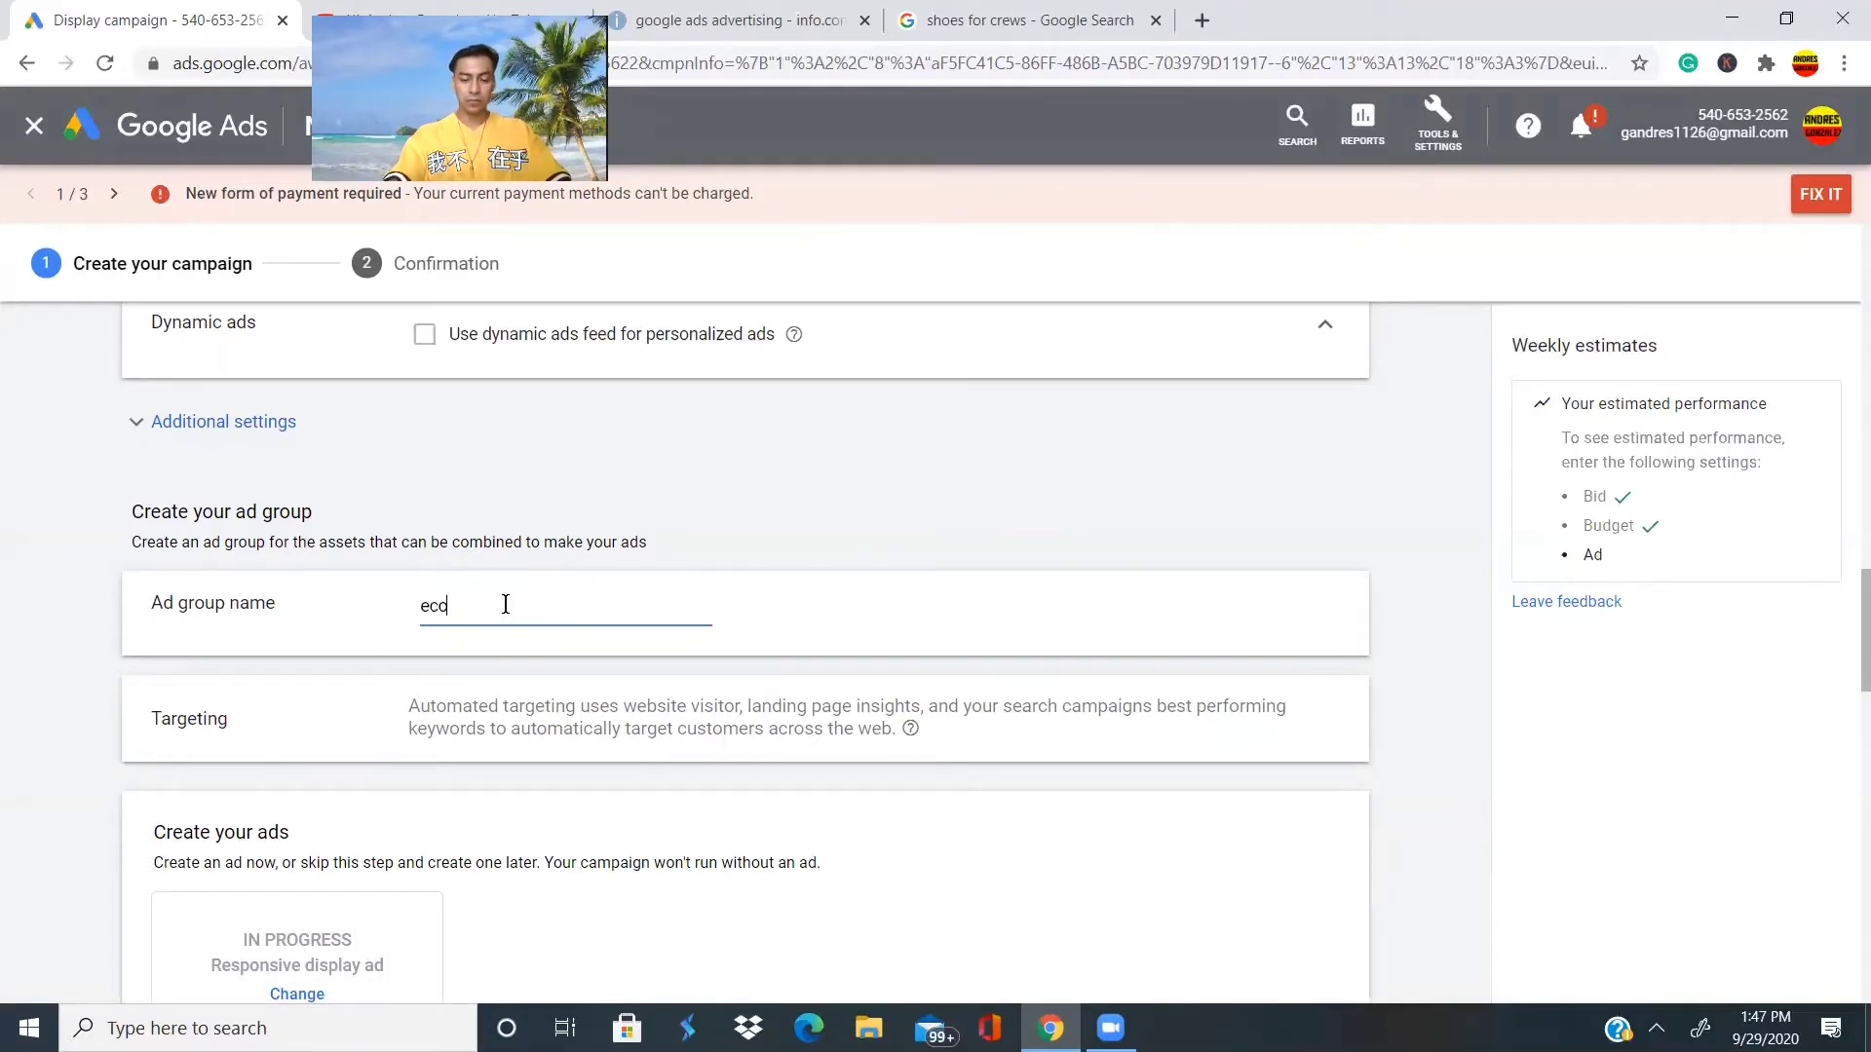
text(mmerce)
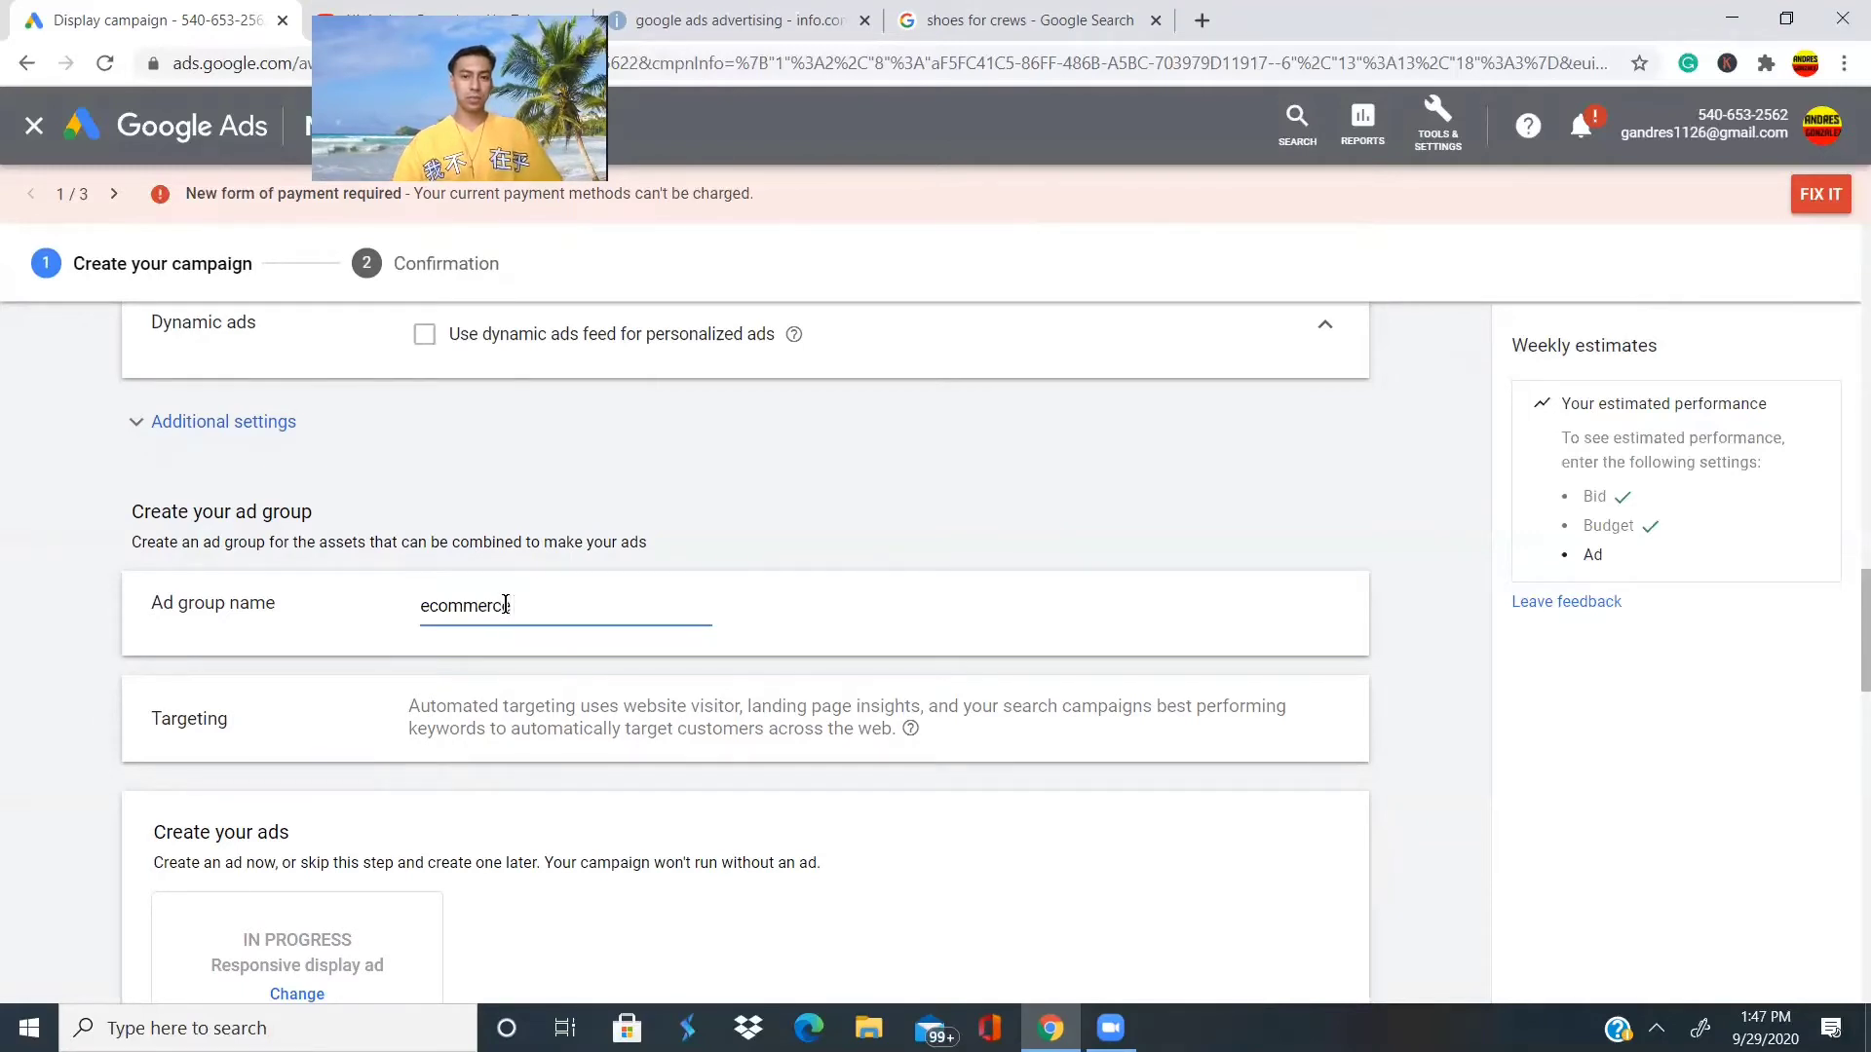
Examine the ad group's automated targeting and the new responsive display ad's URL, image, video, headline and description fields.
scroll(506, 605, down, 2)
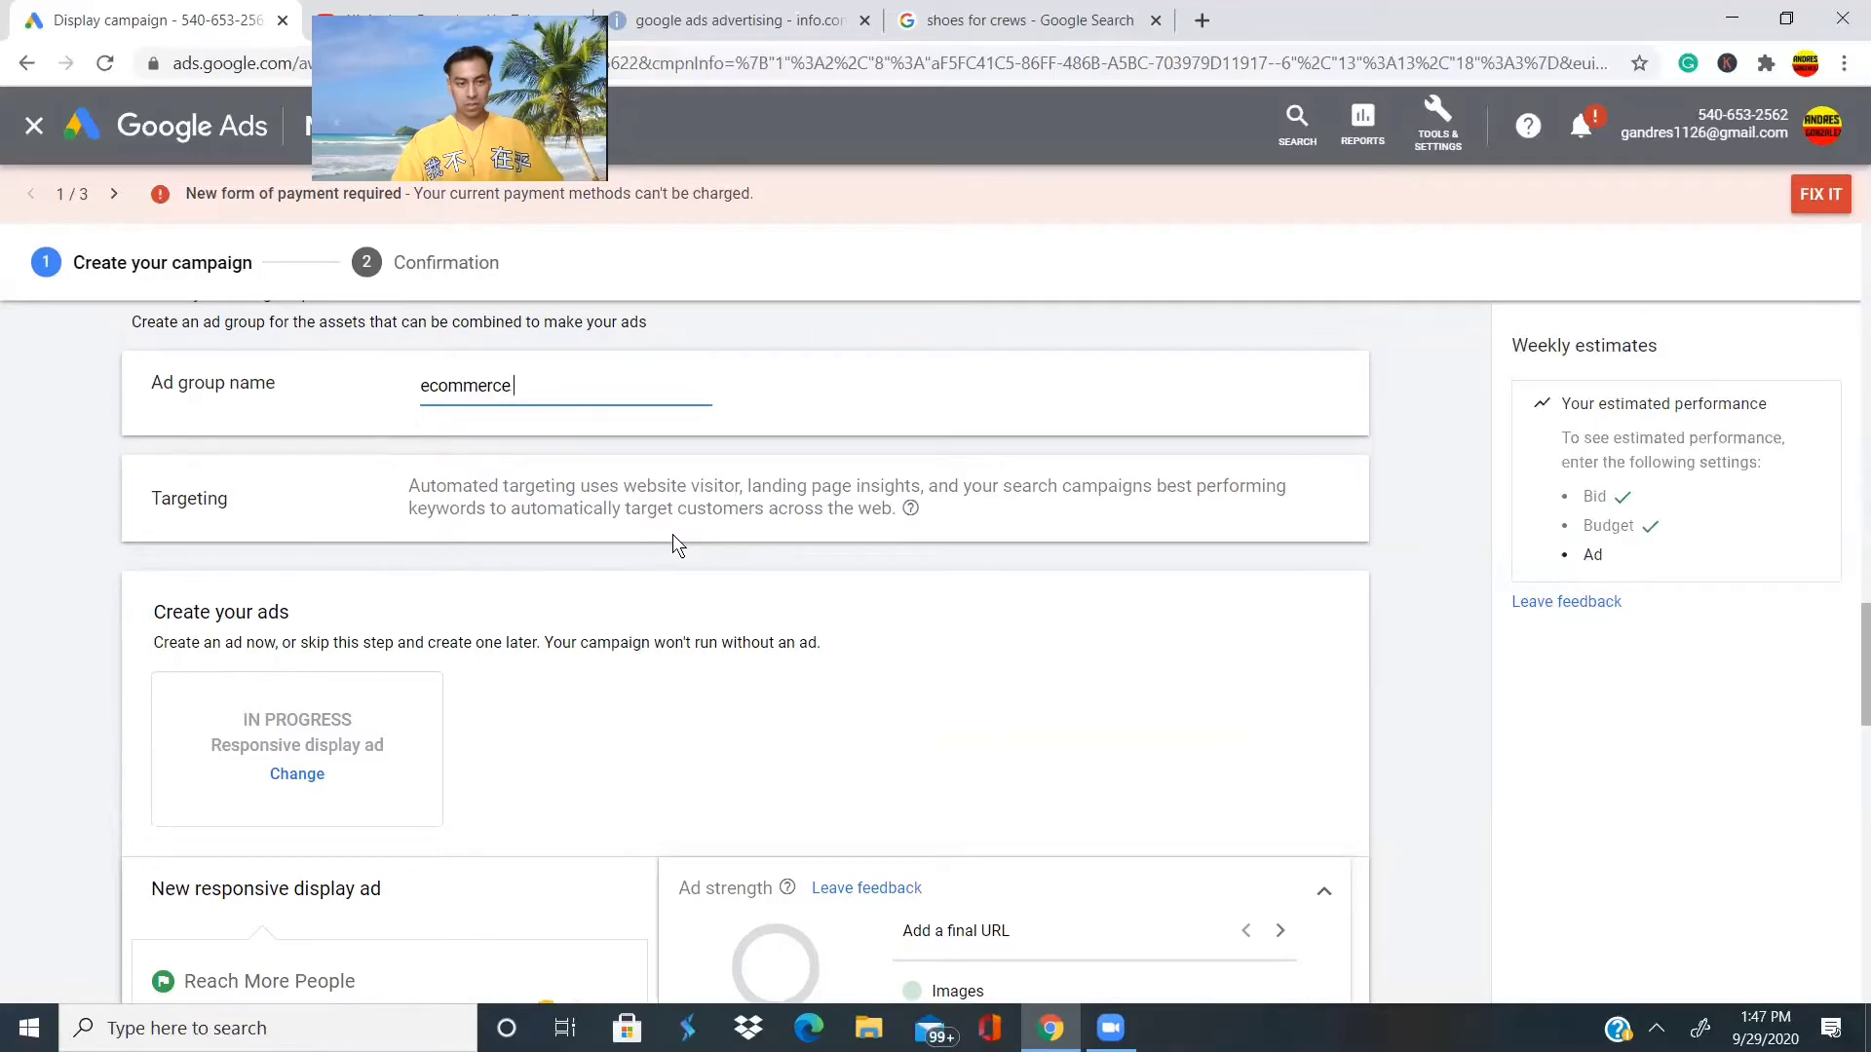
scroll(672, 536, down, 1)
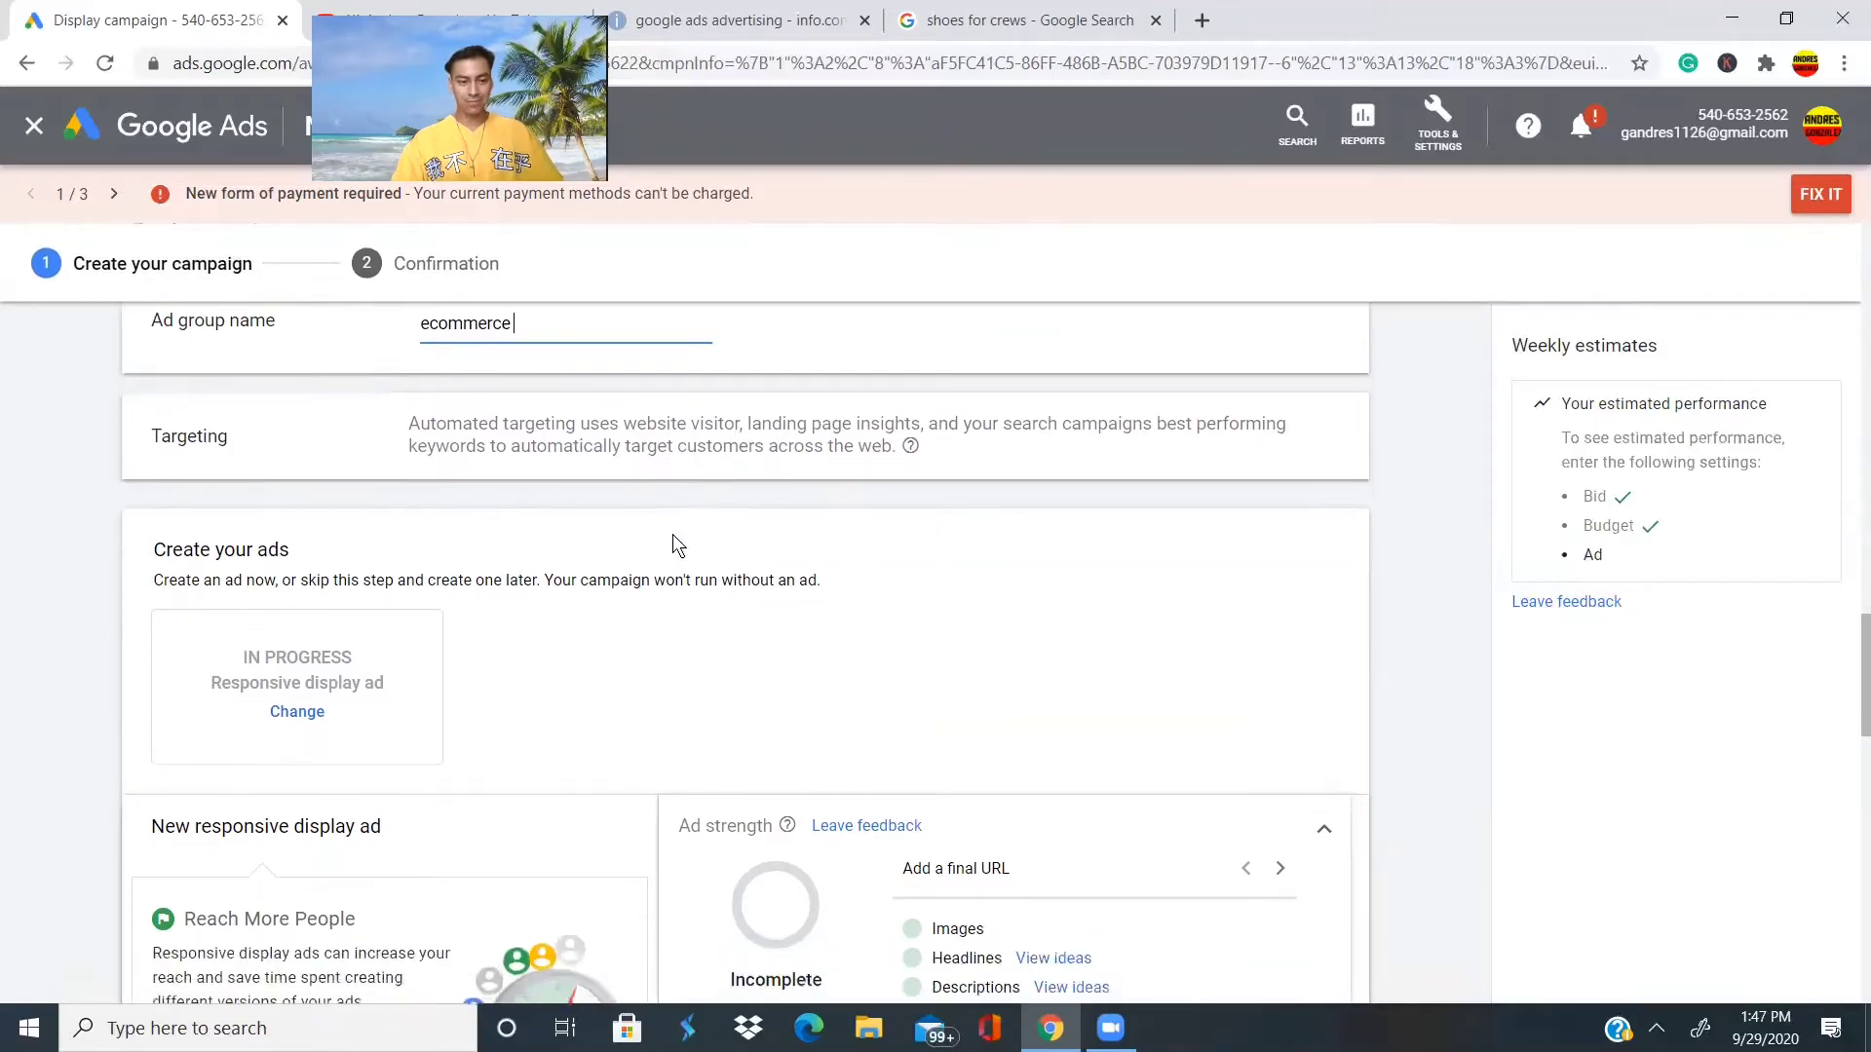
scroll(505, 709, down, 3)
scroll(503, 700, down, 1)
scroll(503, 700, up, 1)
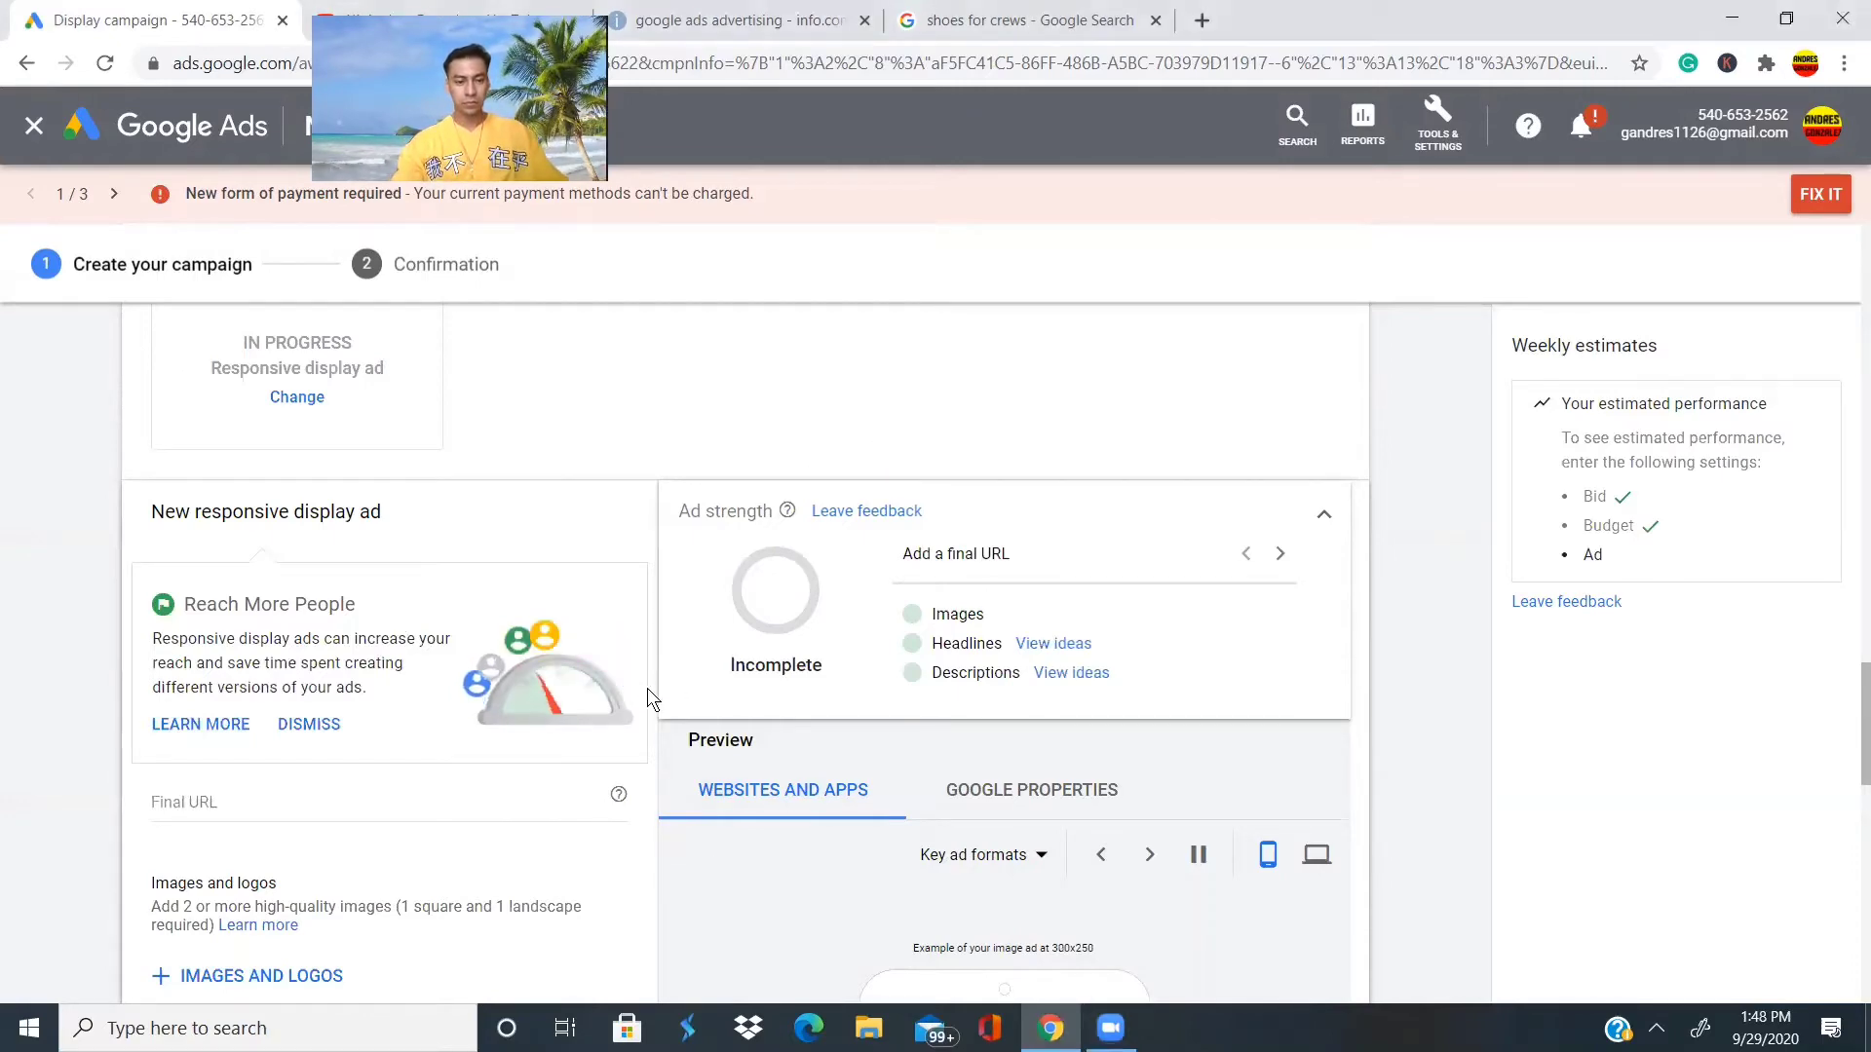
scroll(554, 664, down, 6)
scroll(553, 665, up, 2)
scroll(554, 665, down, 2)
scroll(553, 665, up, 3)
scroll(553, 666, up, 2)
scroll(554, 667, down, 2)
scroll(553, 666, up, 2)
scroll(553, 667, down, 3)
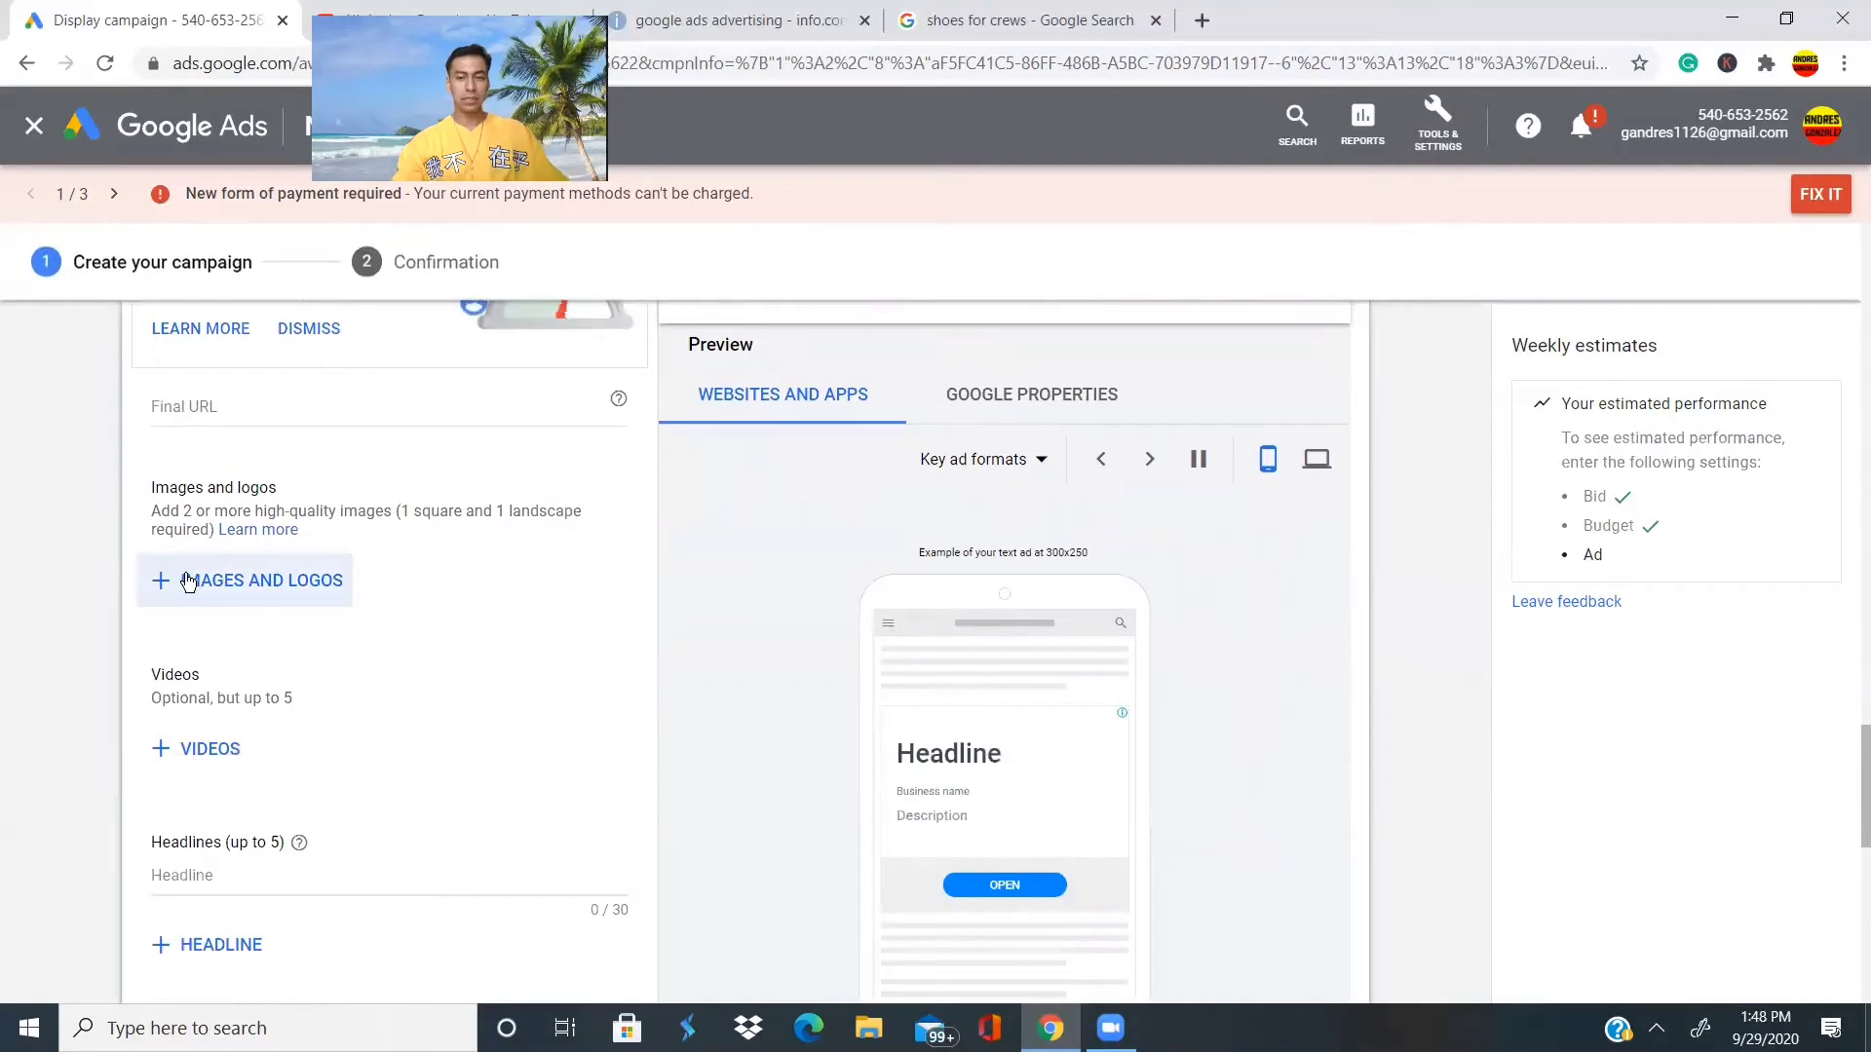
scroll(186, 578, down, 3)
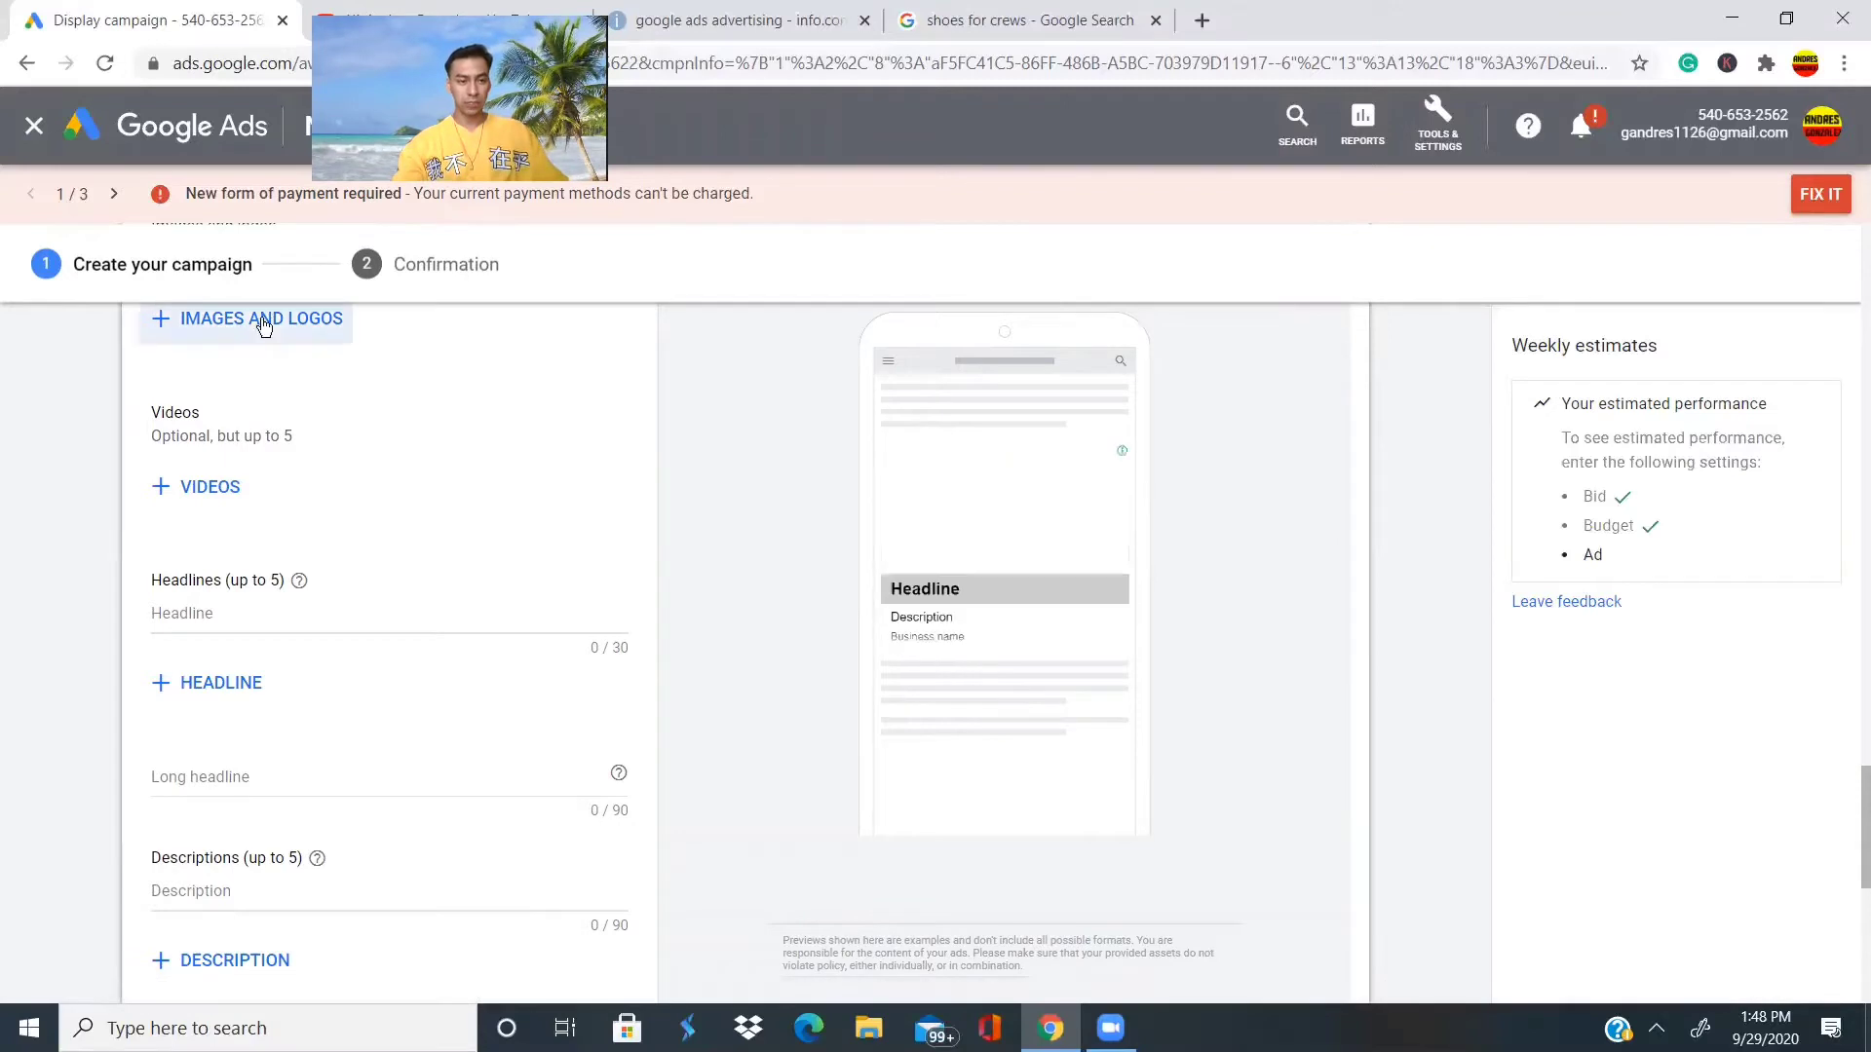
Open the image and logo chooser for the responsive display ad and show its option for uploading media files.
scroll(239, 360, up, 1)
click(217, 397)
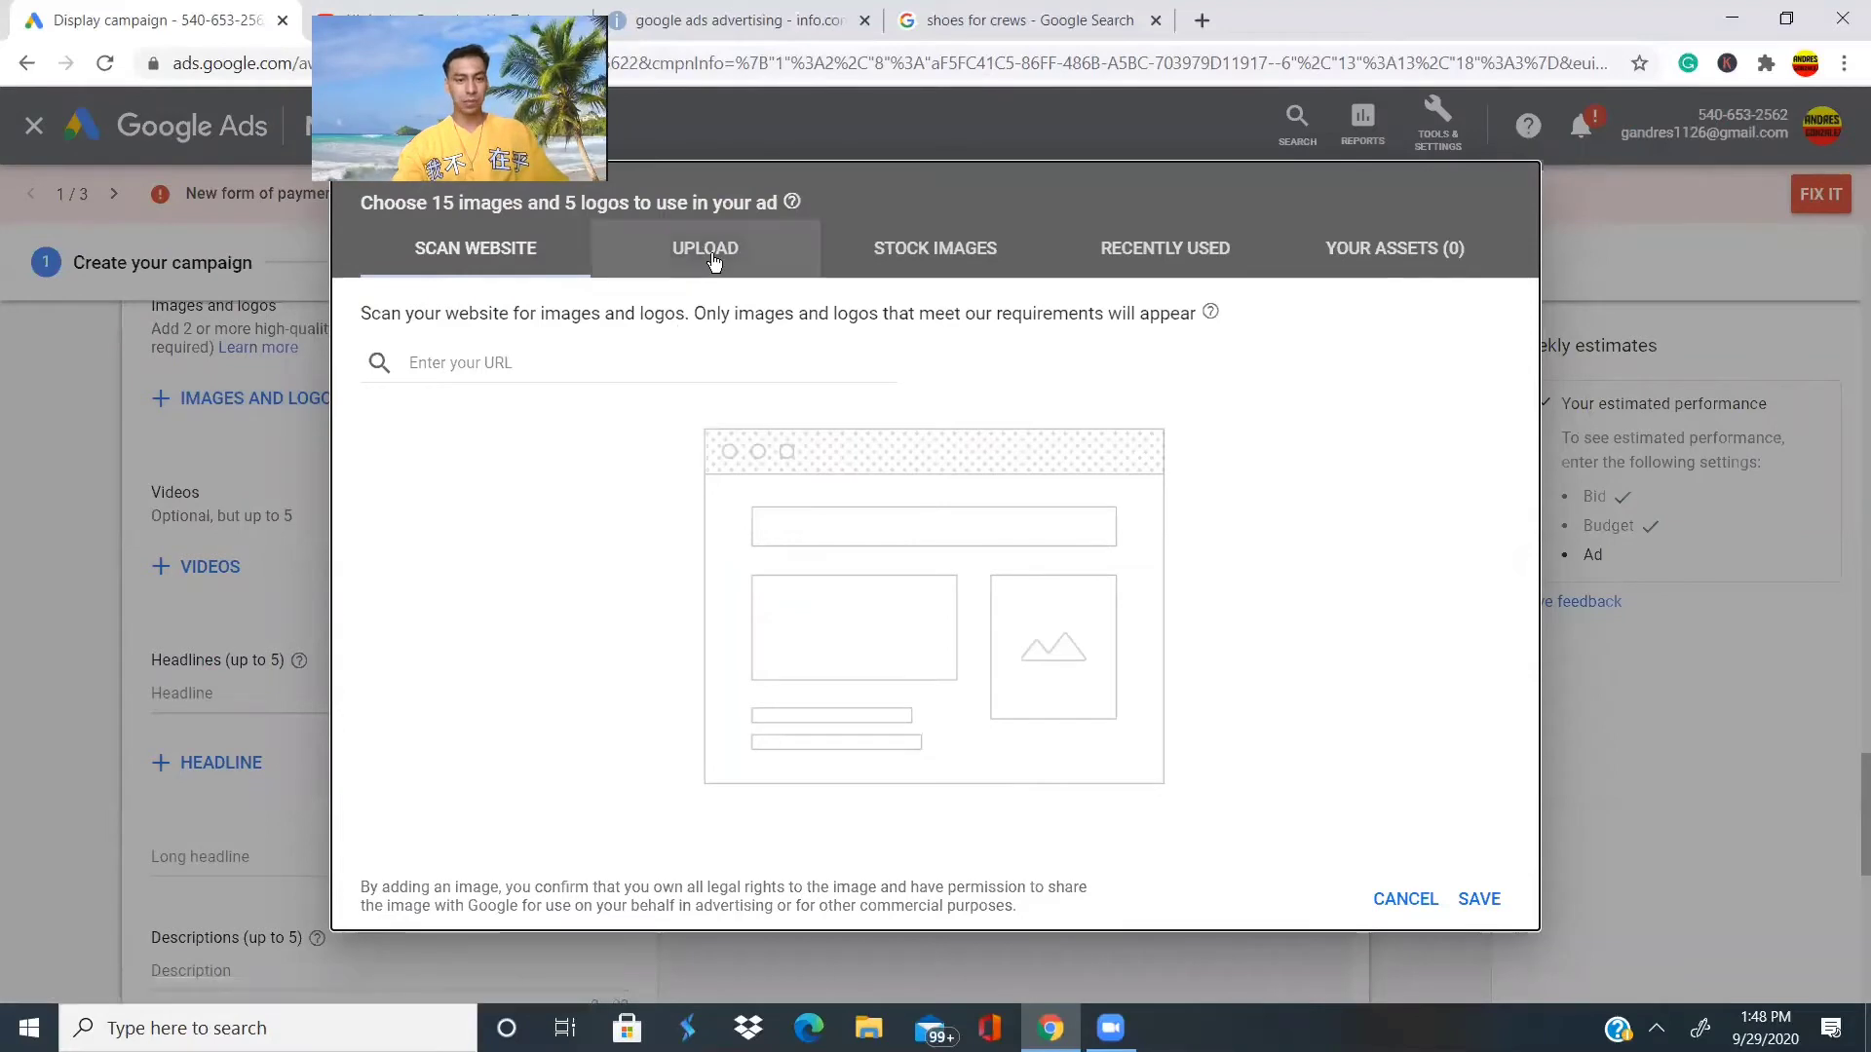
click(975, 251)
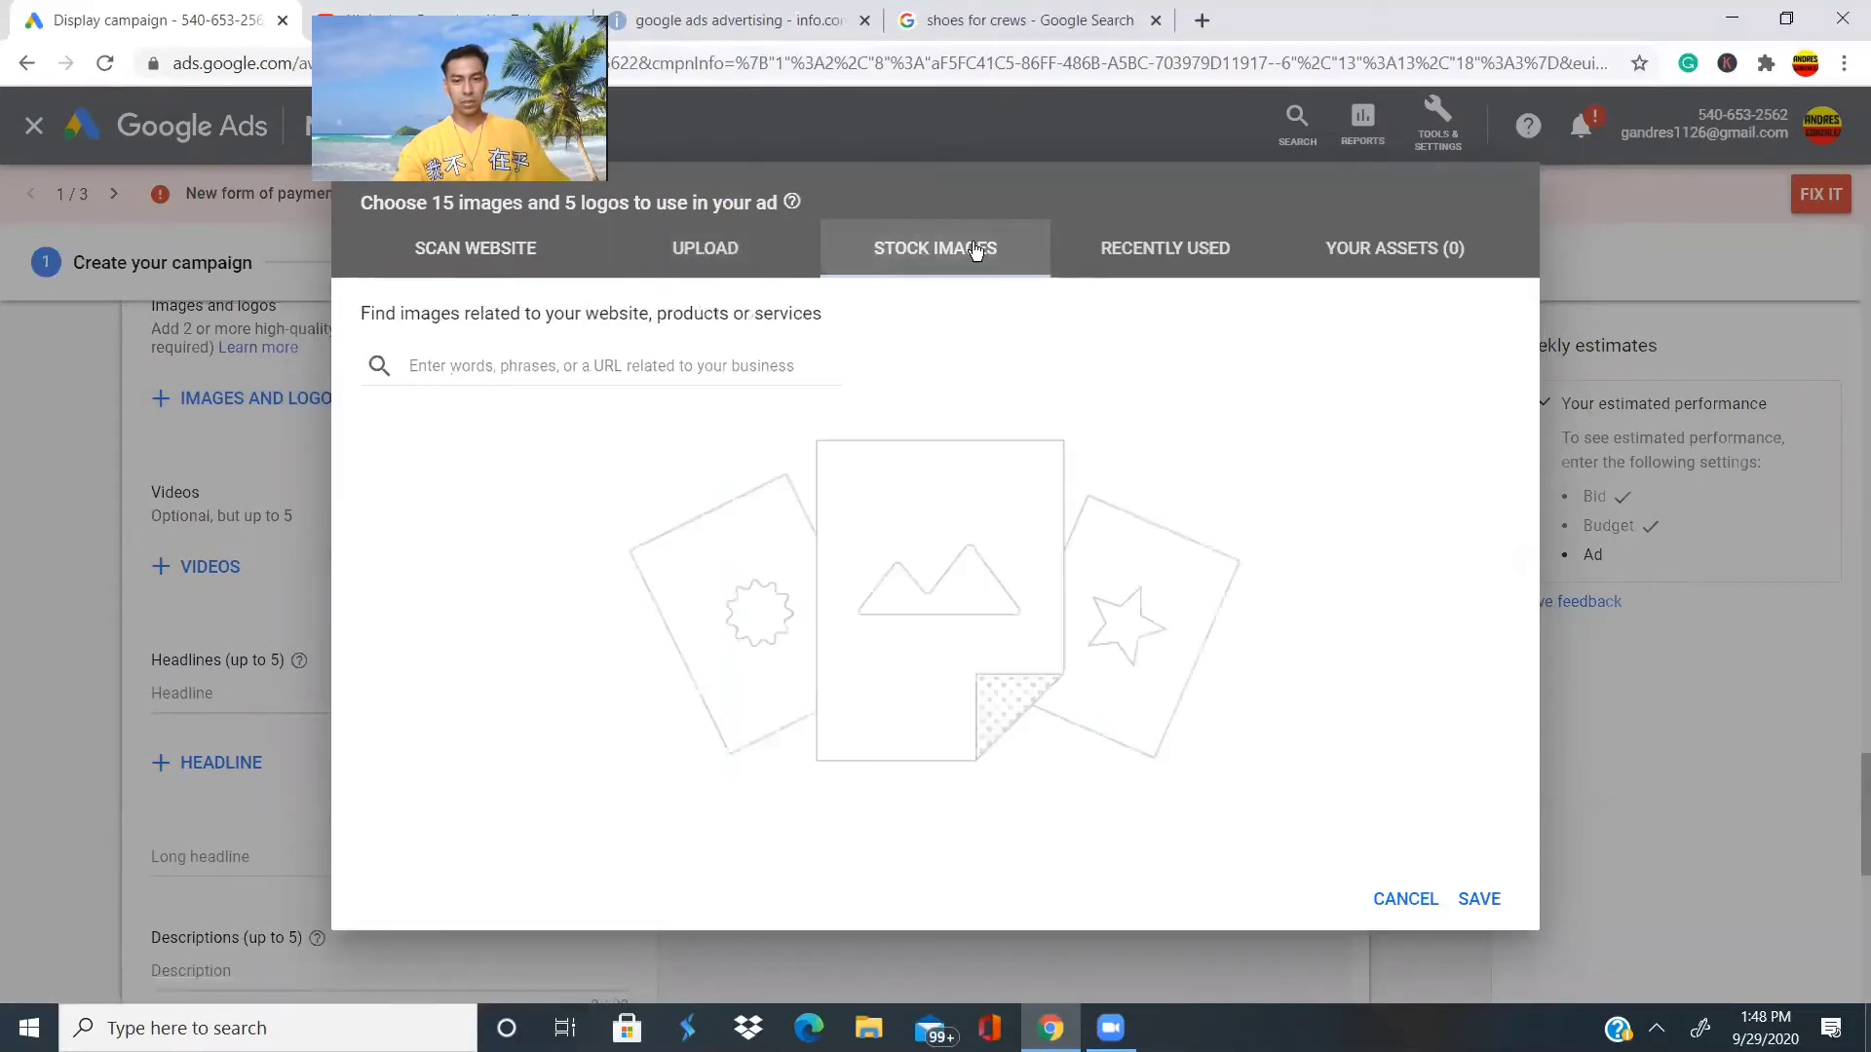
click(746, 255)
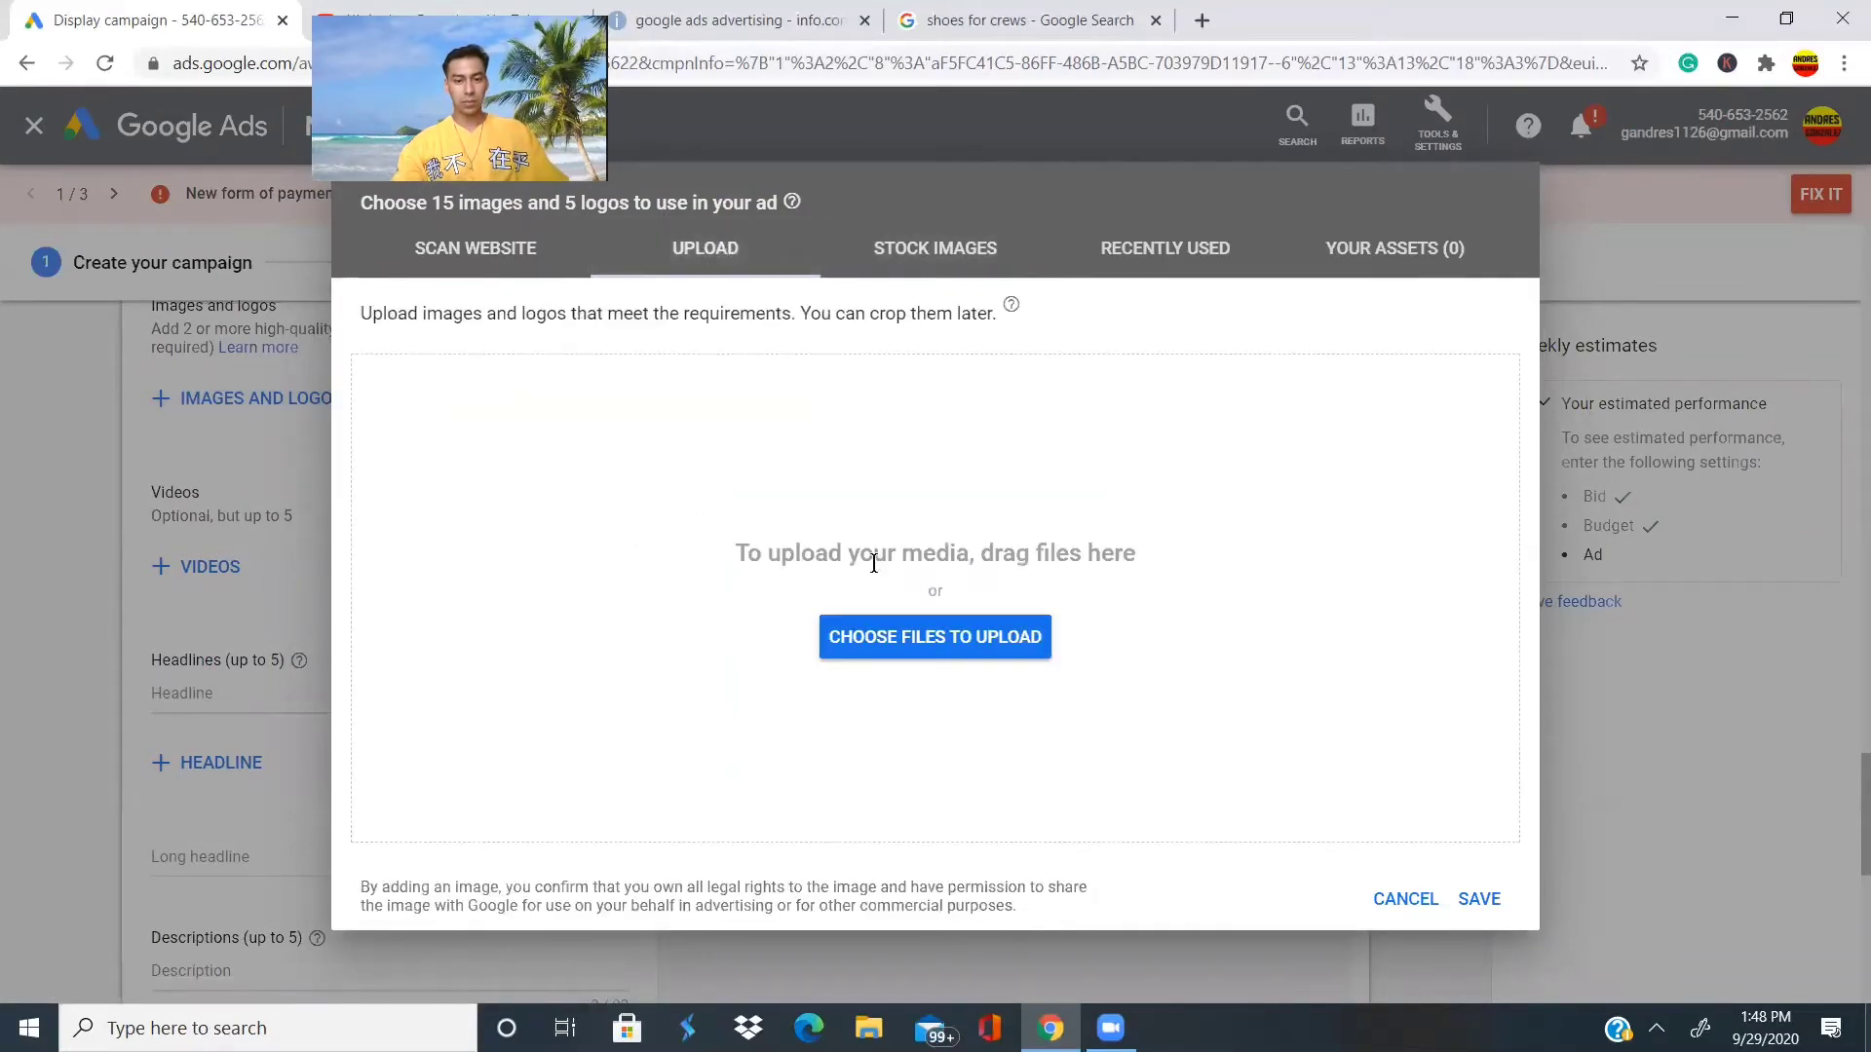
Try to upload the image file 76465_250x250 from the Pictures folder as an ad image.
click(905, 629)
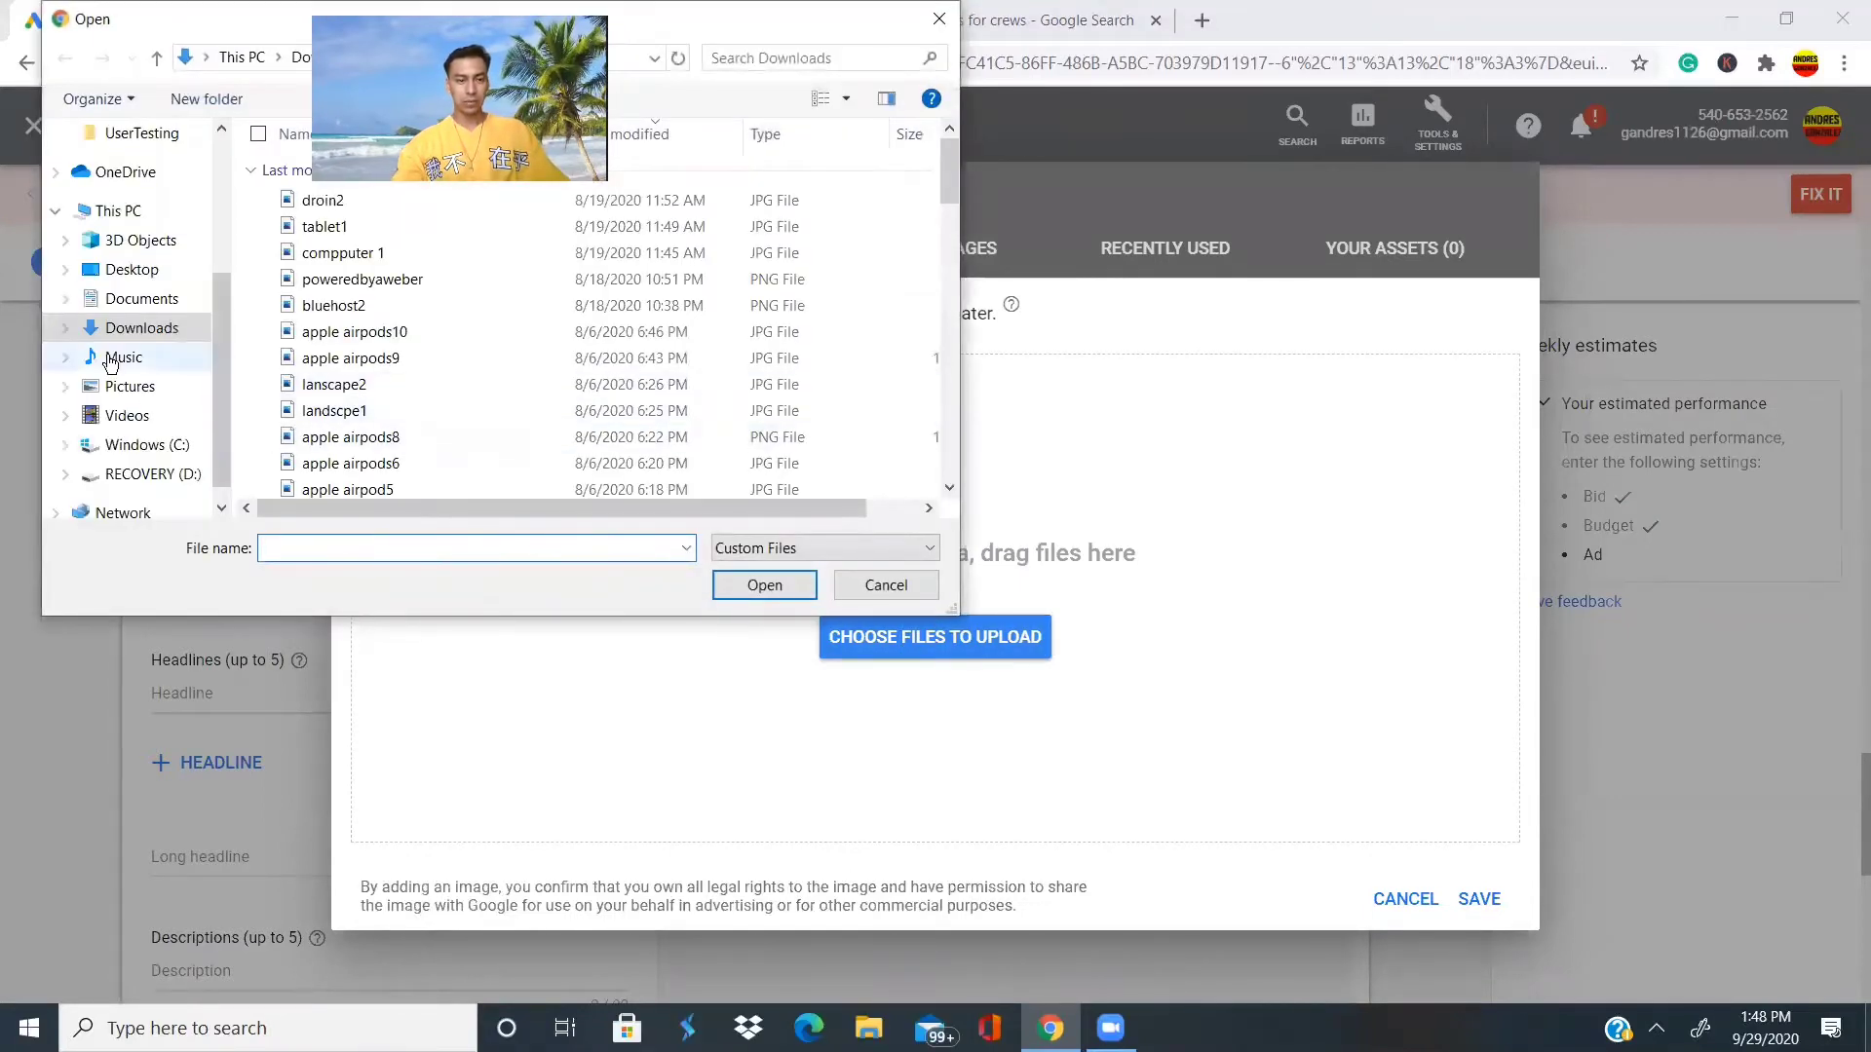
click(123, 390)
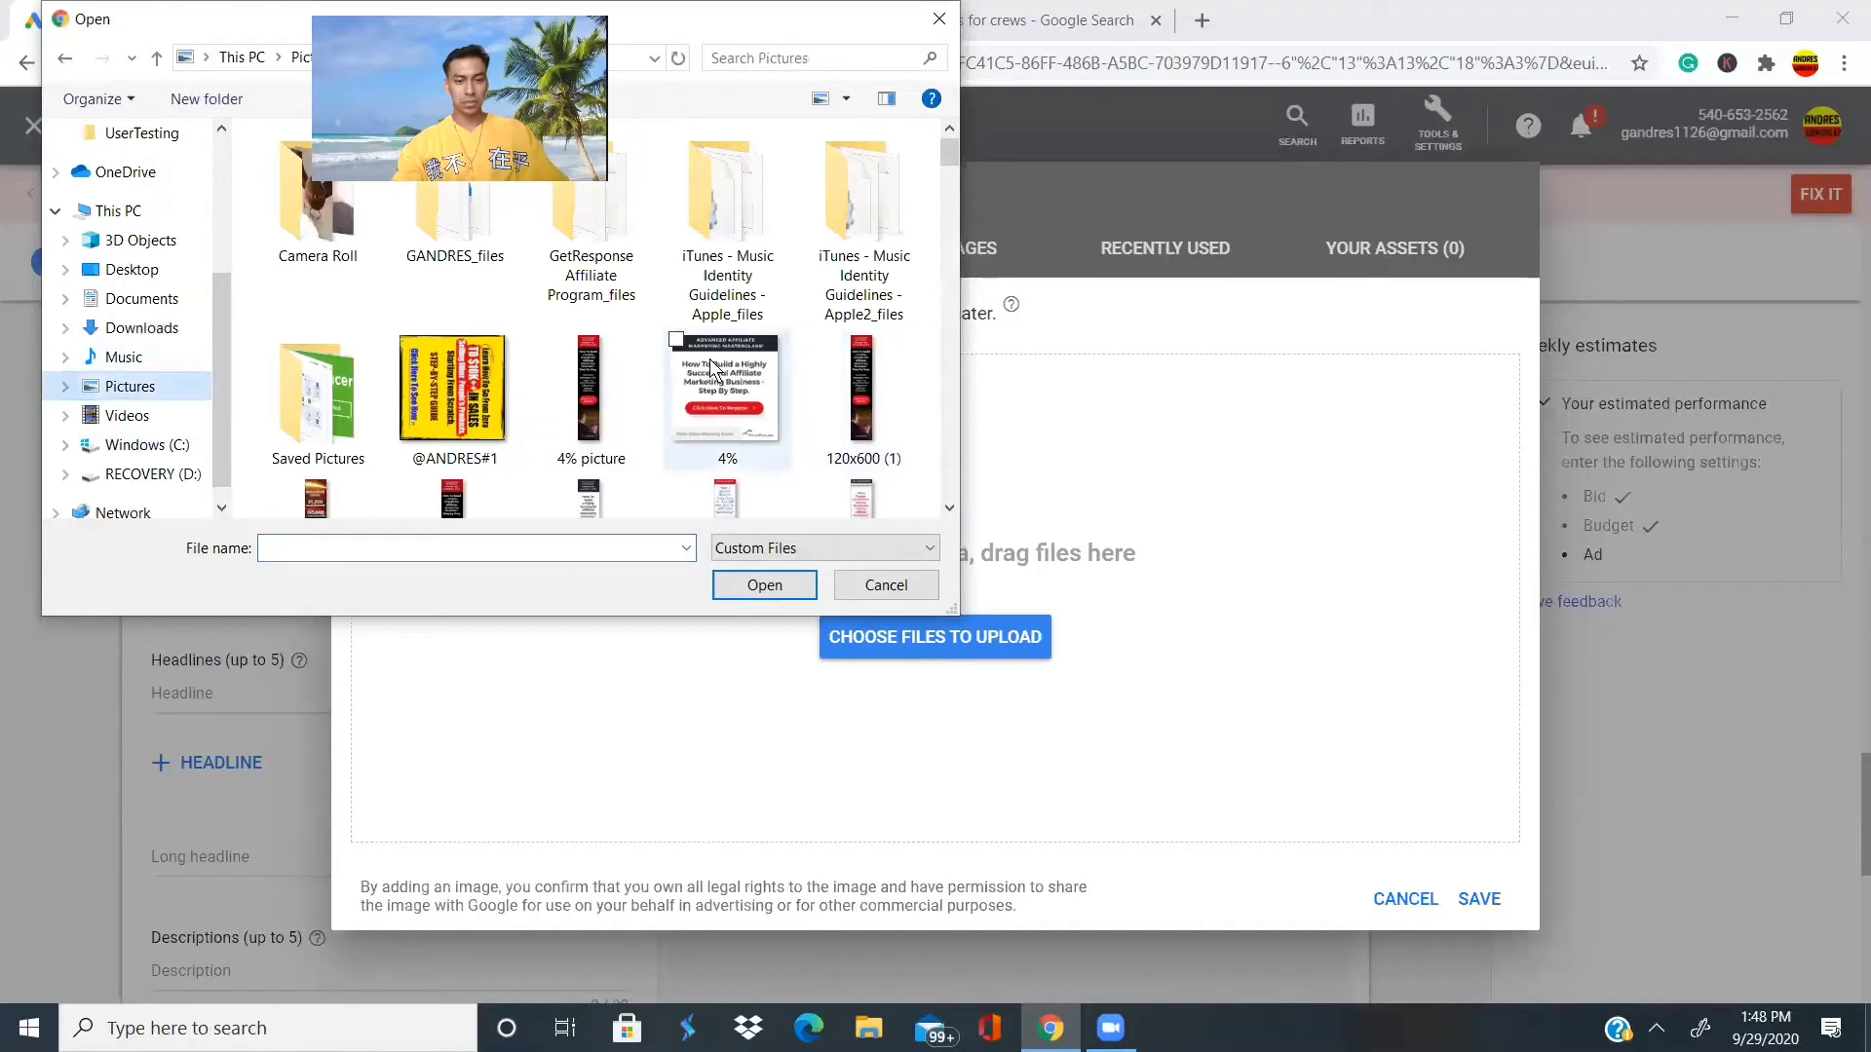
scroll(907, 342, down, 6)
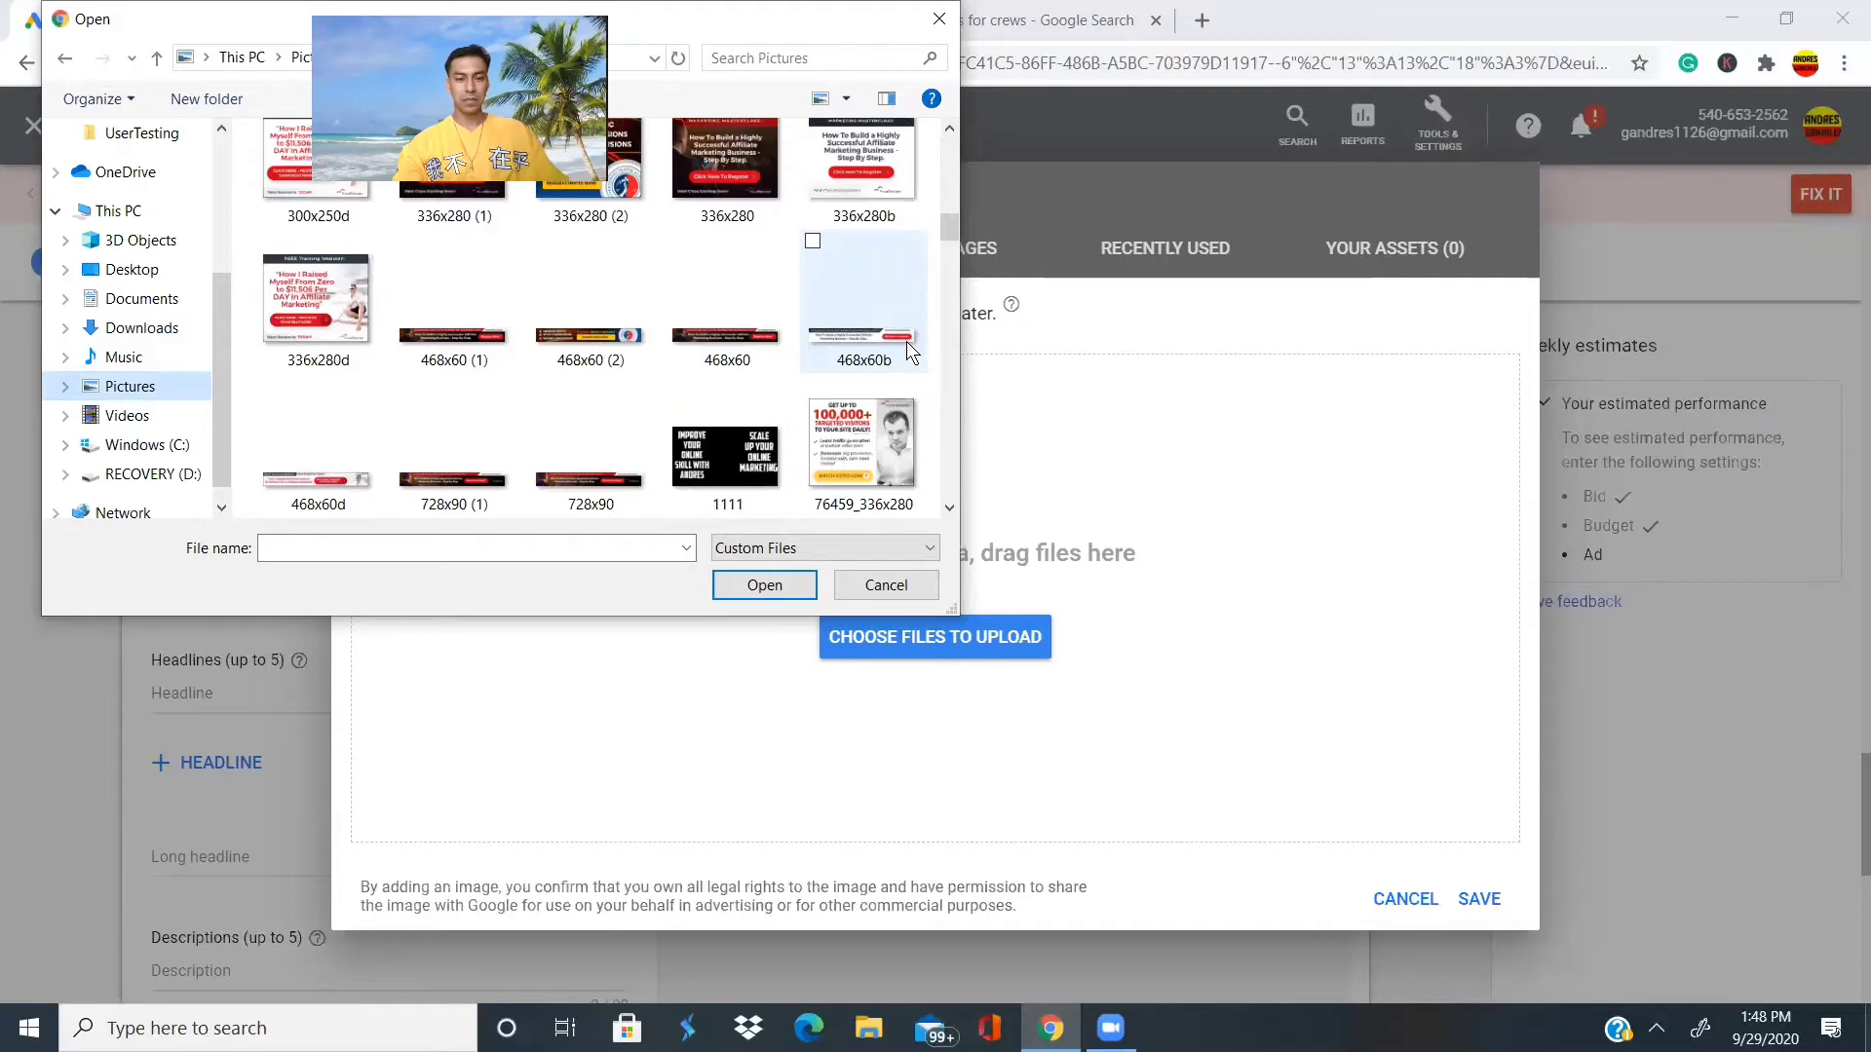
scroll(906, 341, down, 5)
scroll(906, 351, down, 1)
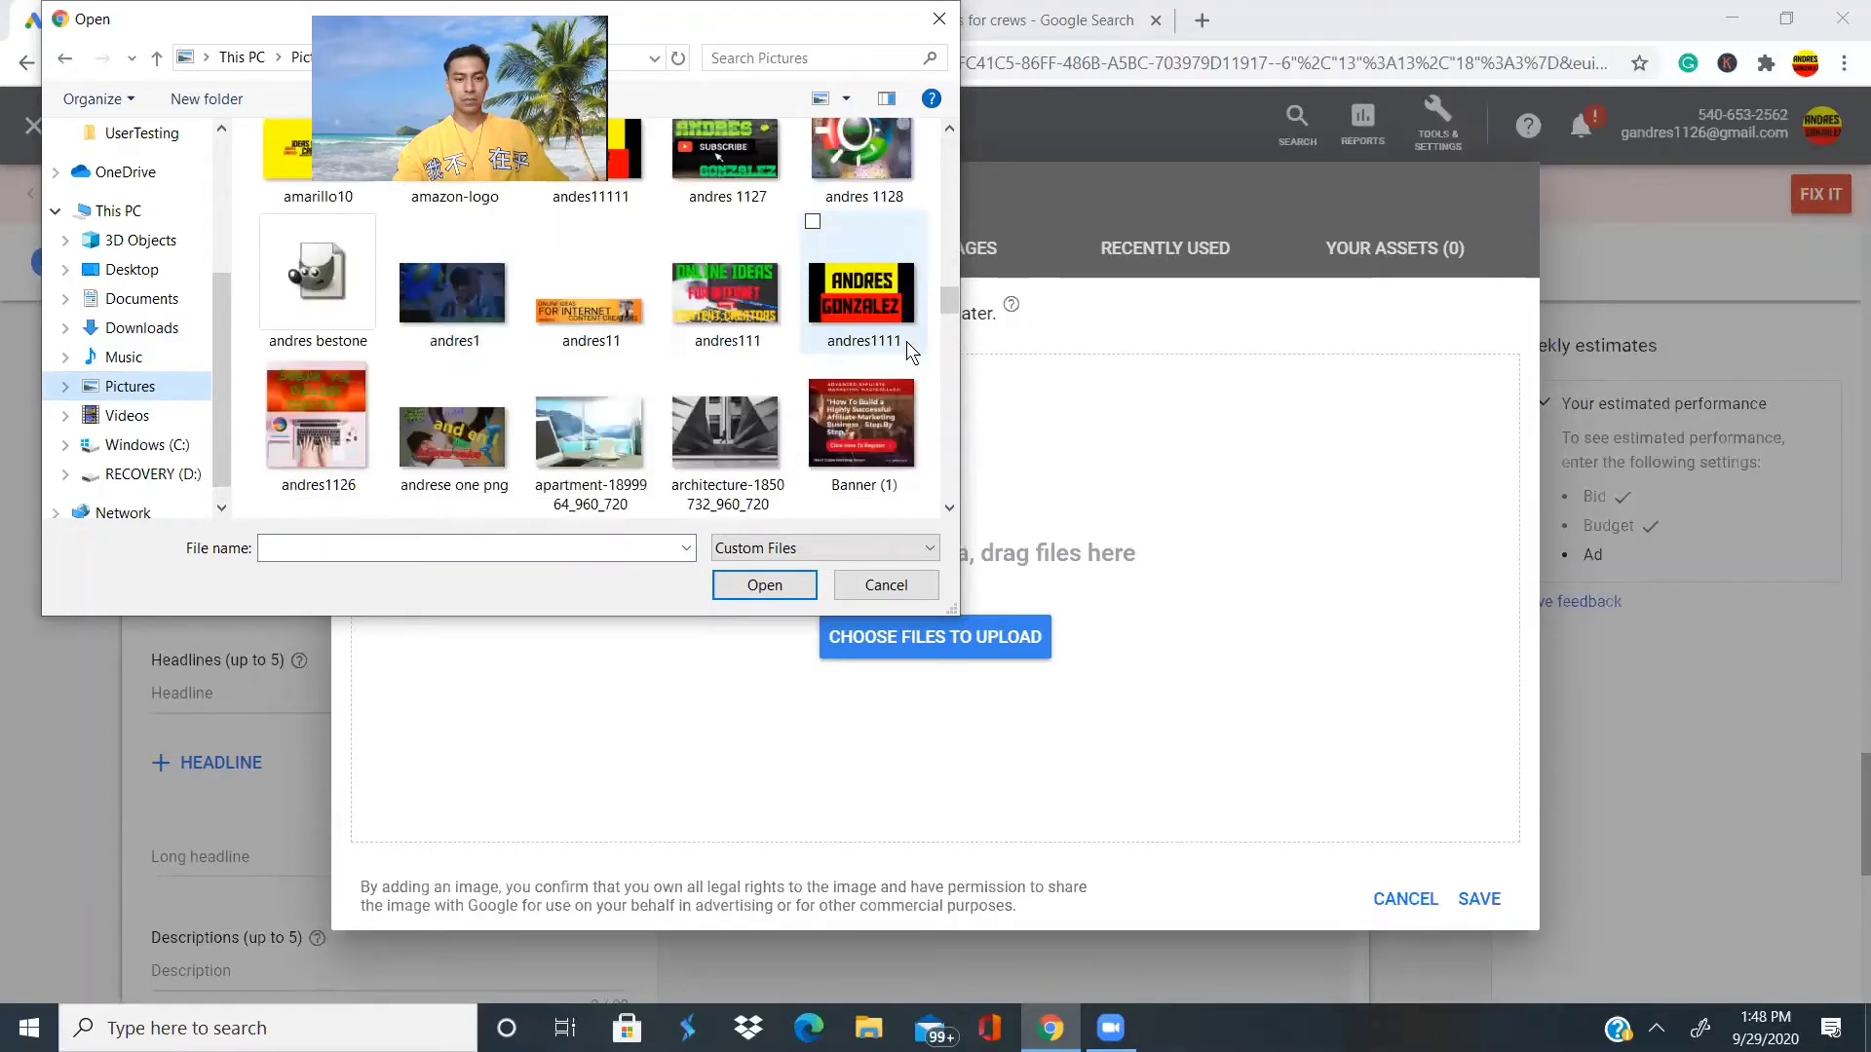
scroll(906, 341, up, 5)
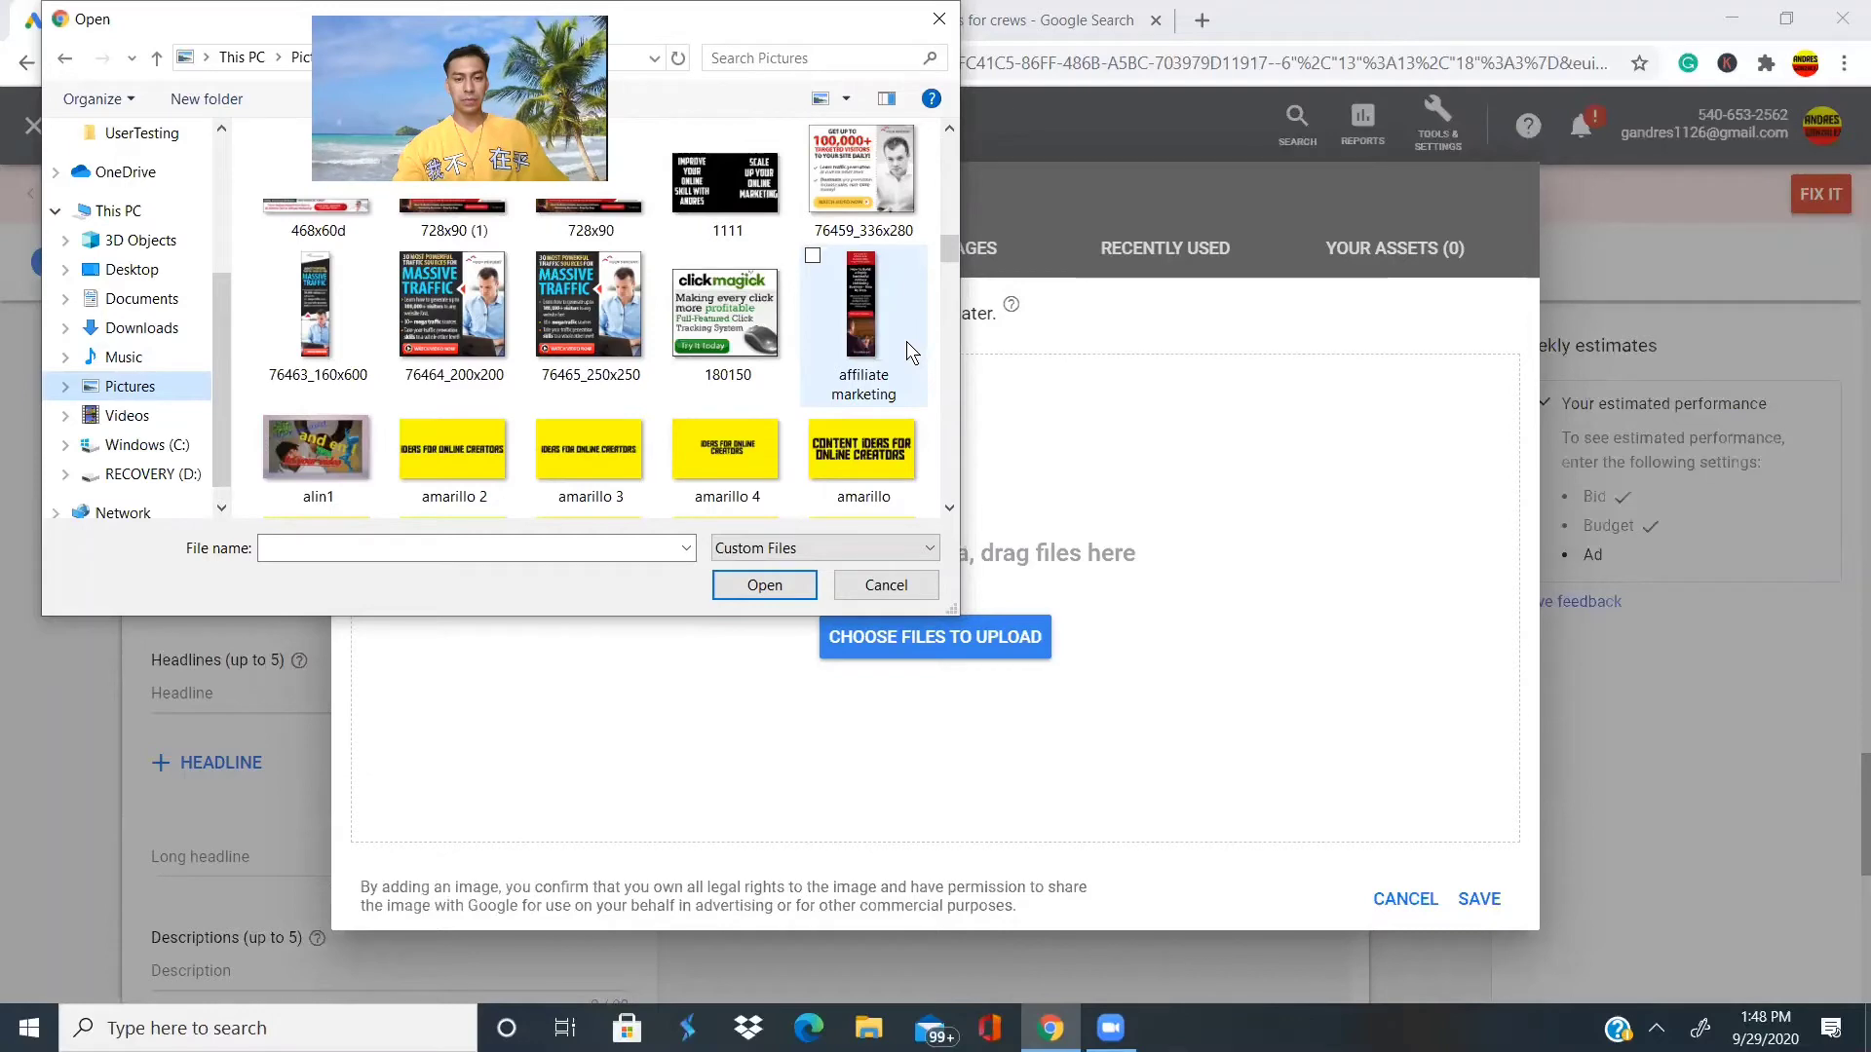
scroll(906, 345, up, 1)
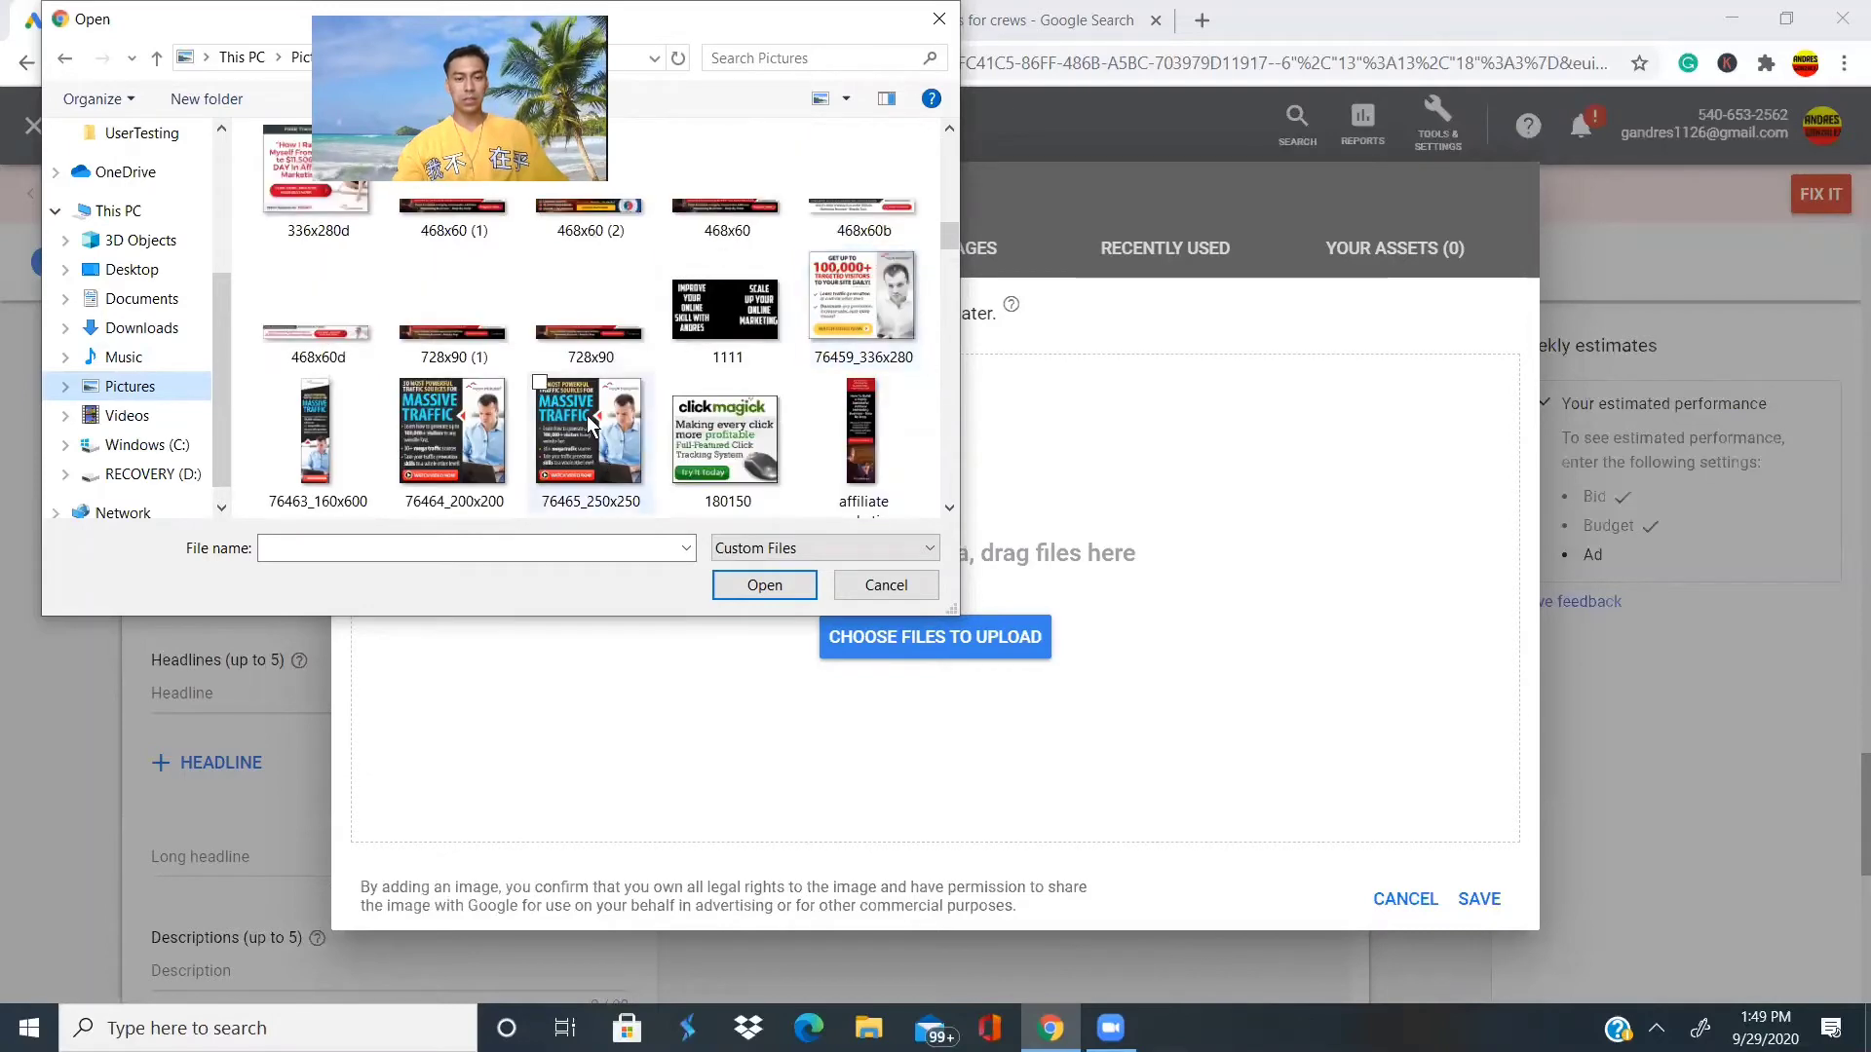
click(585, 438)
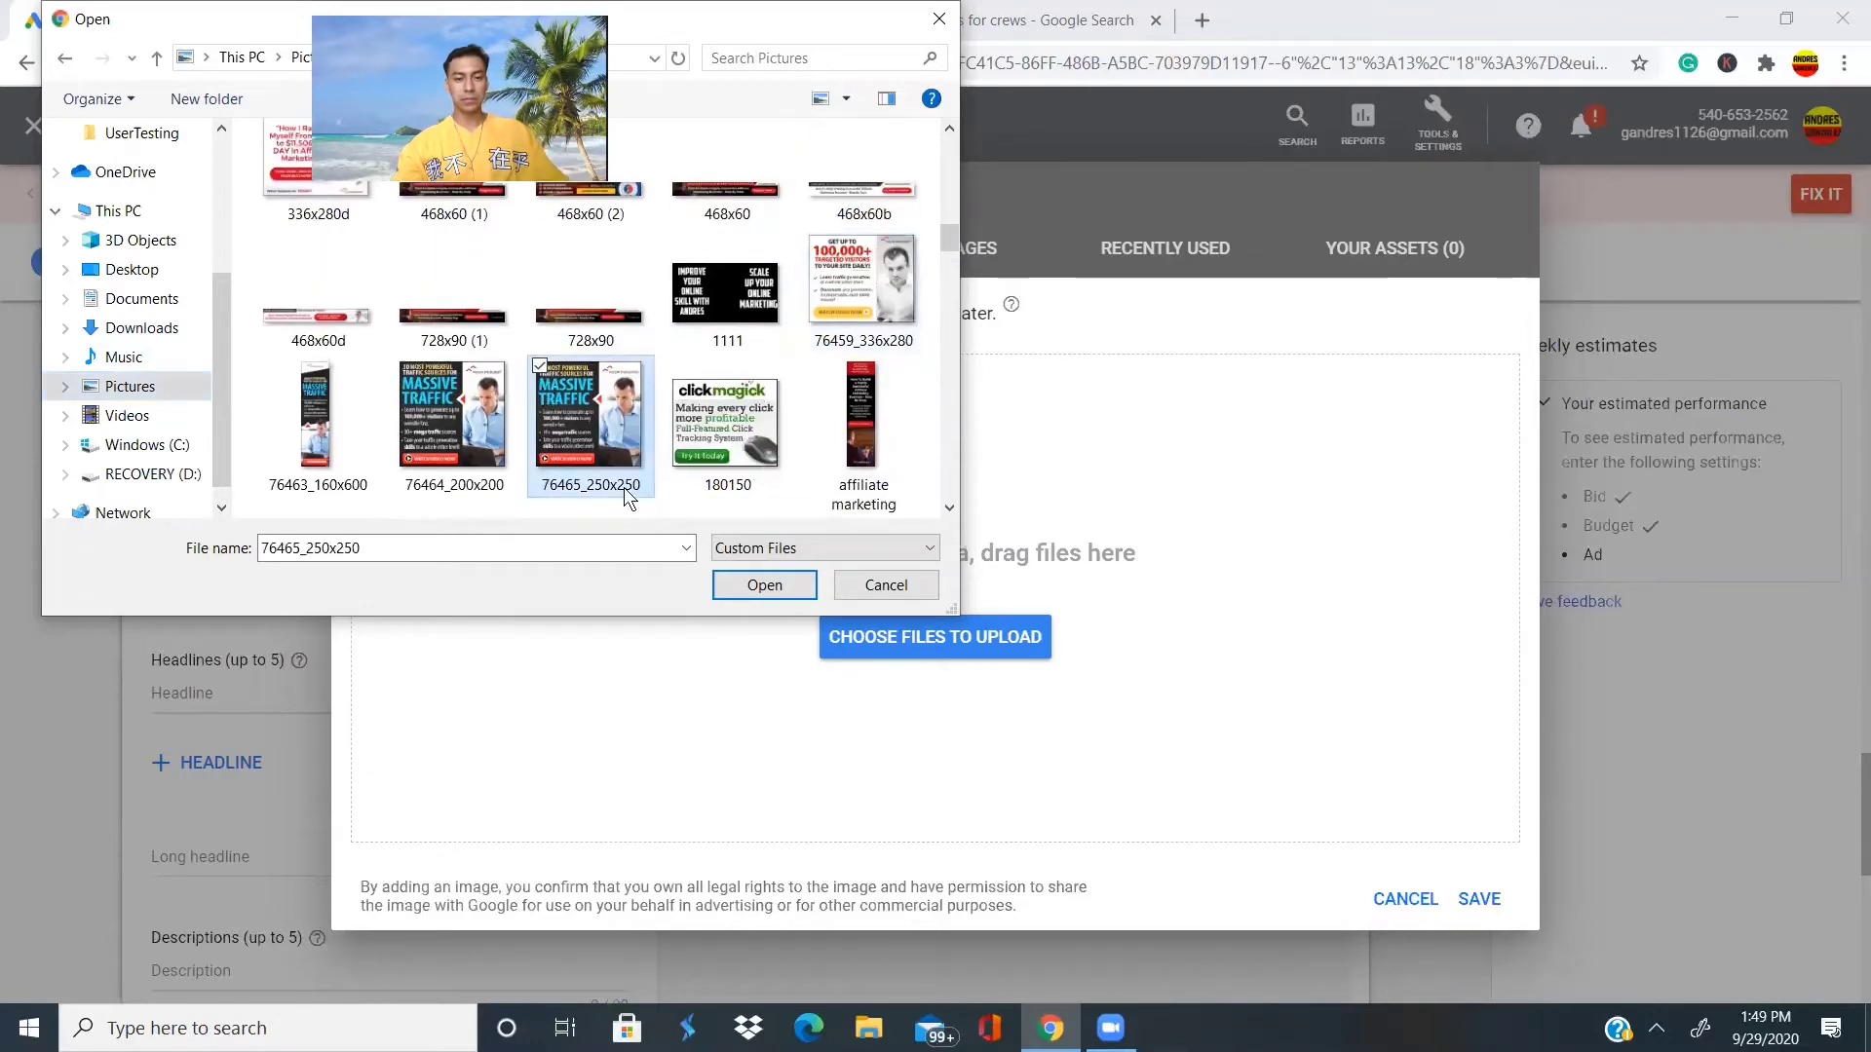
click(764, 585)
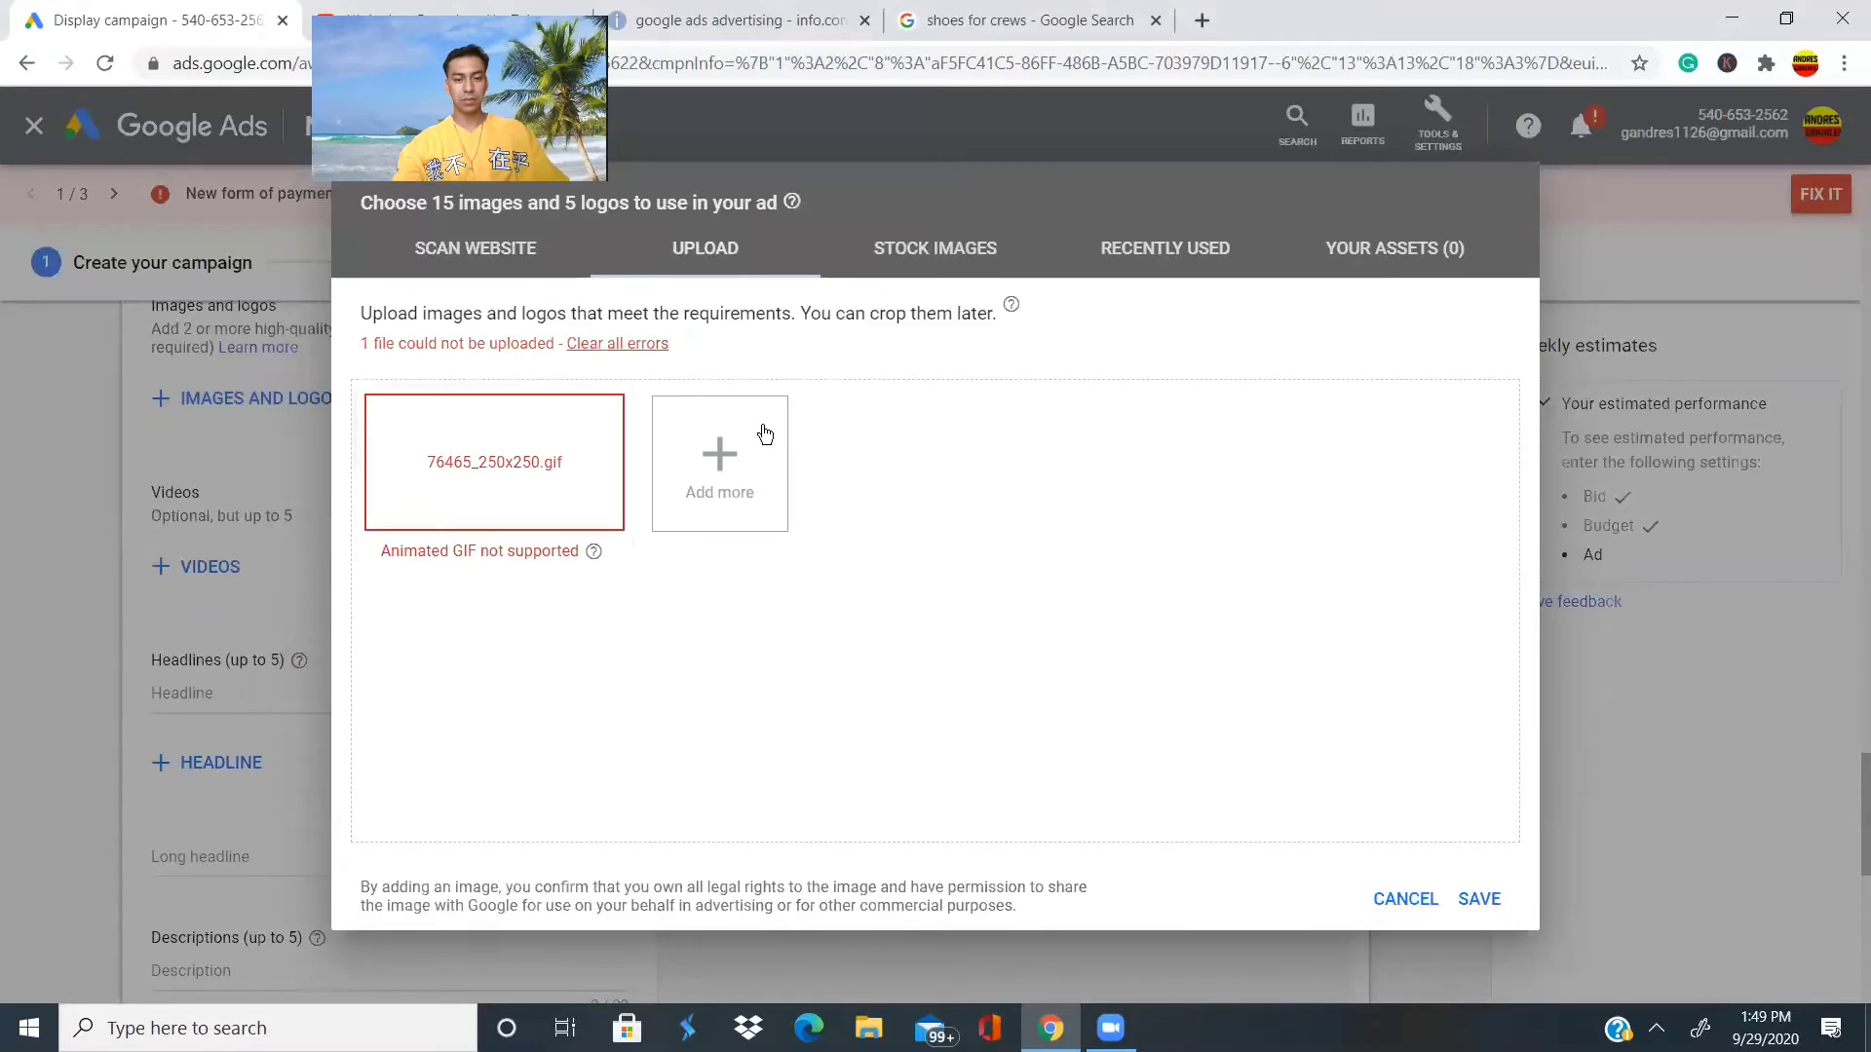
Upload the image file 336x280 (2).png from the Pictures folder to the ad's images and logos.
click(745, 437)
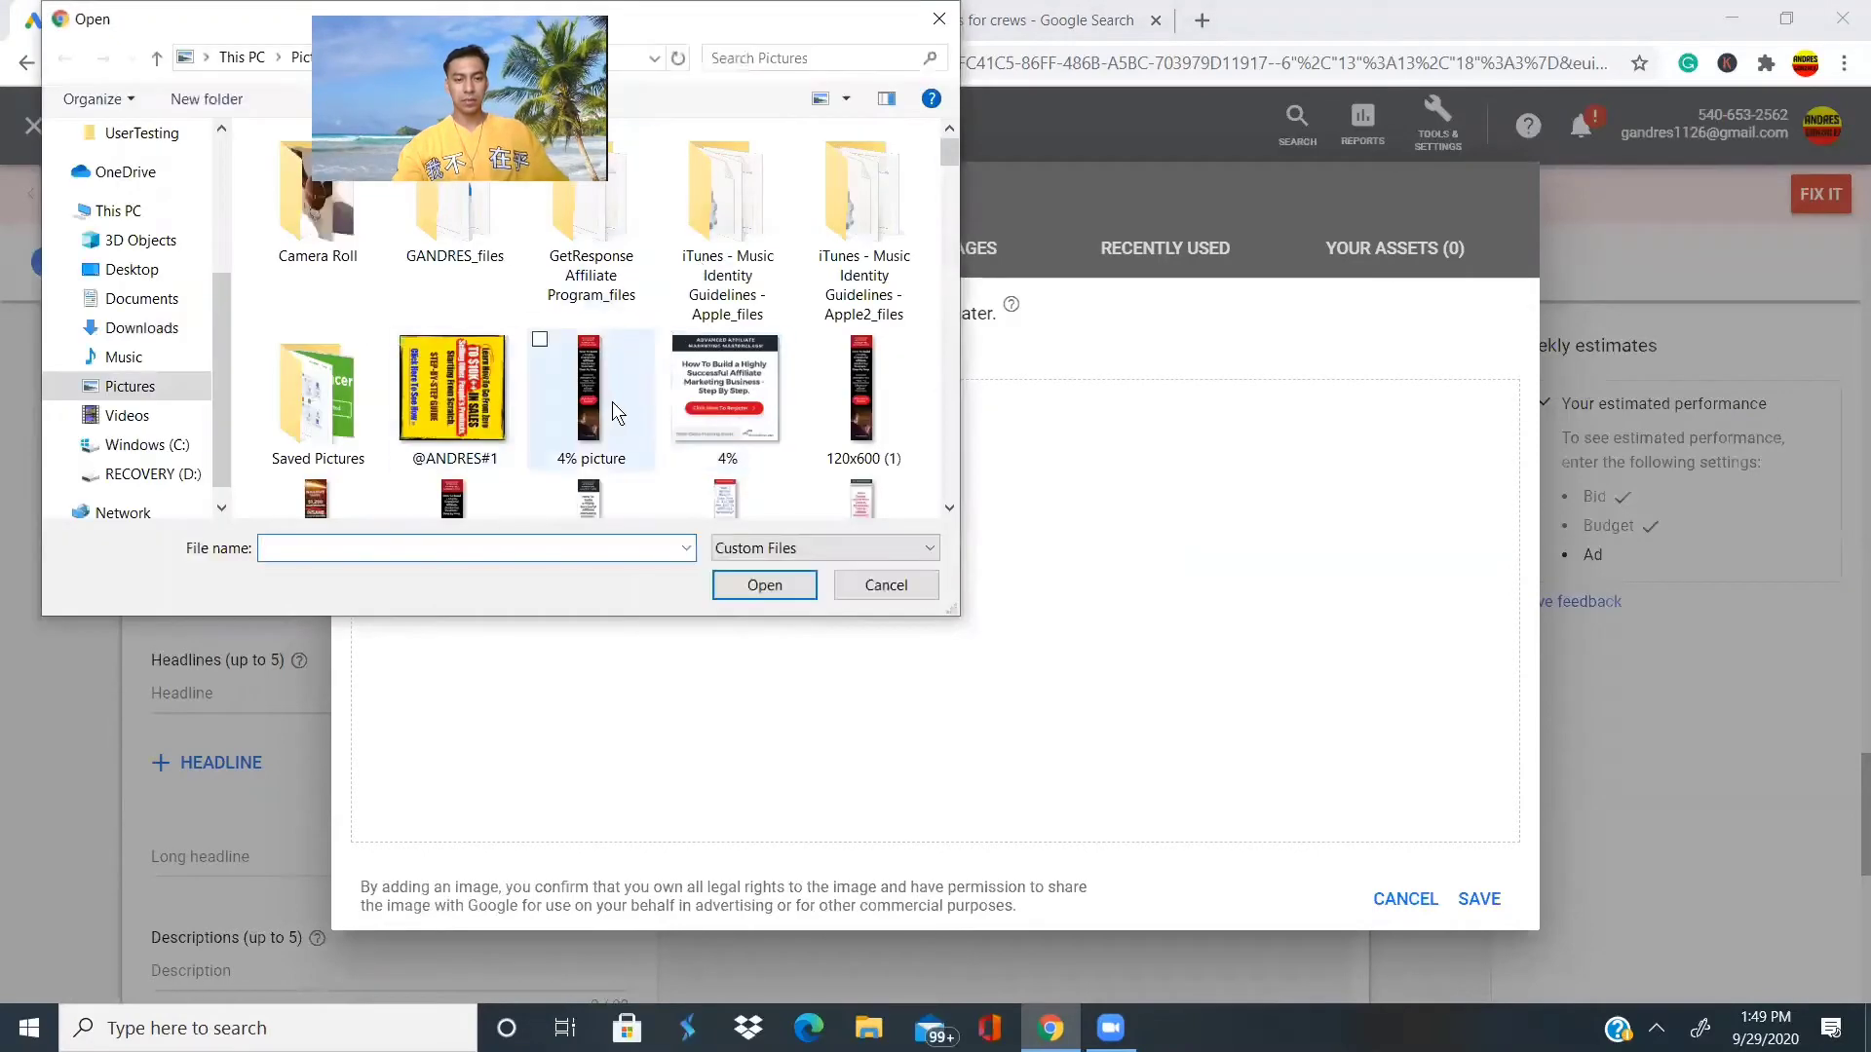
scroll(627, 400, down, 3)
scroll(627, 400, down, 5)
scroll(627, 399, up, 8)
click(606, 446)
click(747, 582)
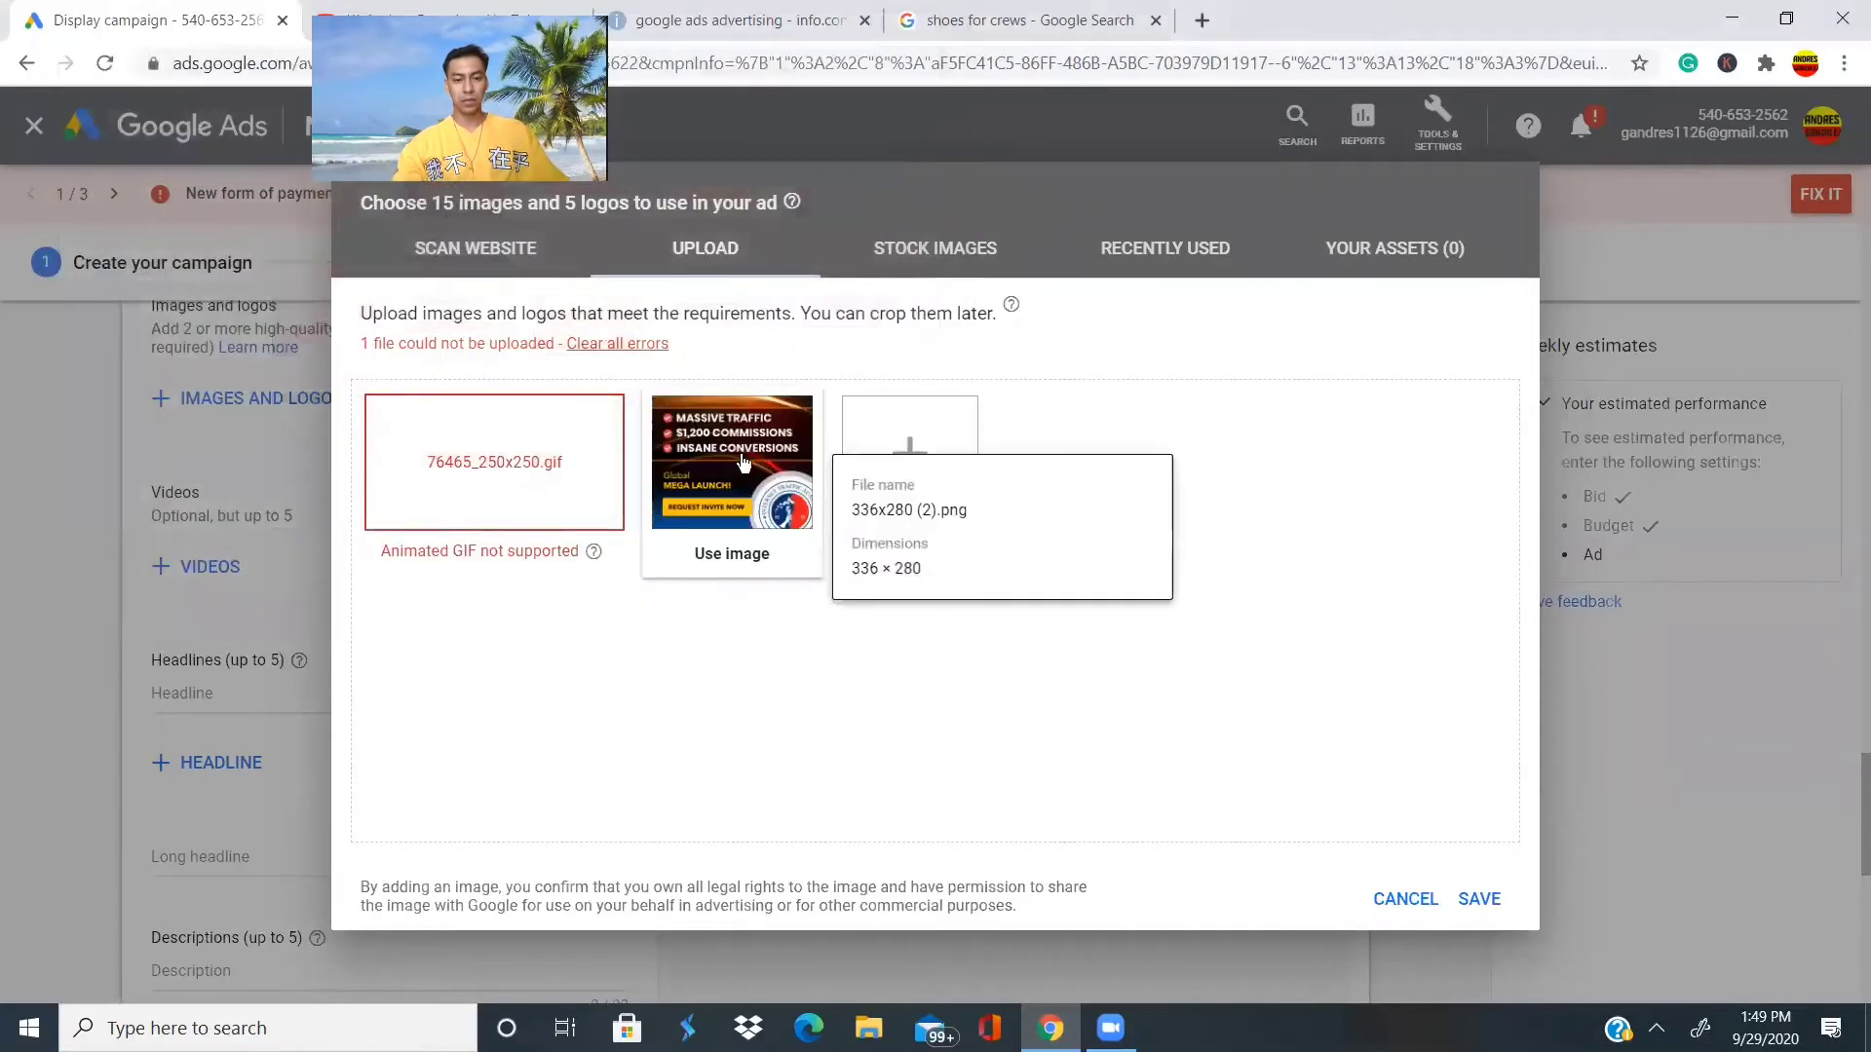
Use 336x280 (2).png as a logo with its 1:1 crop shifted toward the image's left edge, and save the selection to the ad.
click(732, 454)
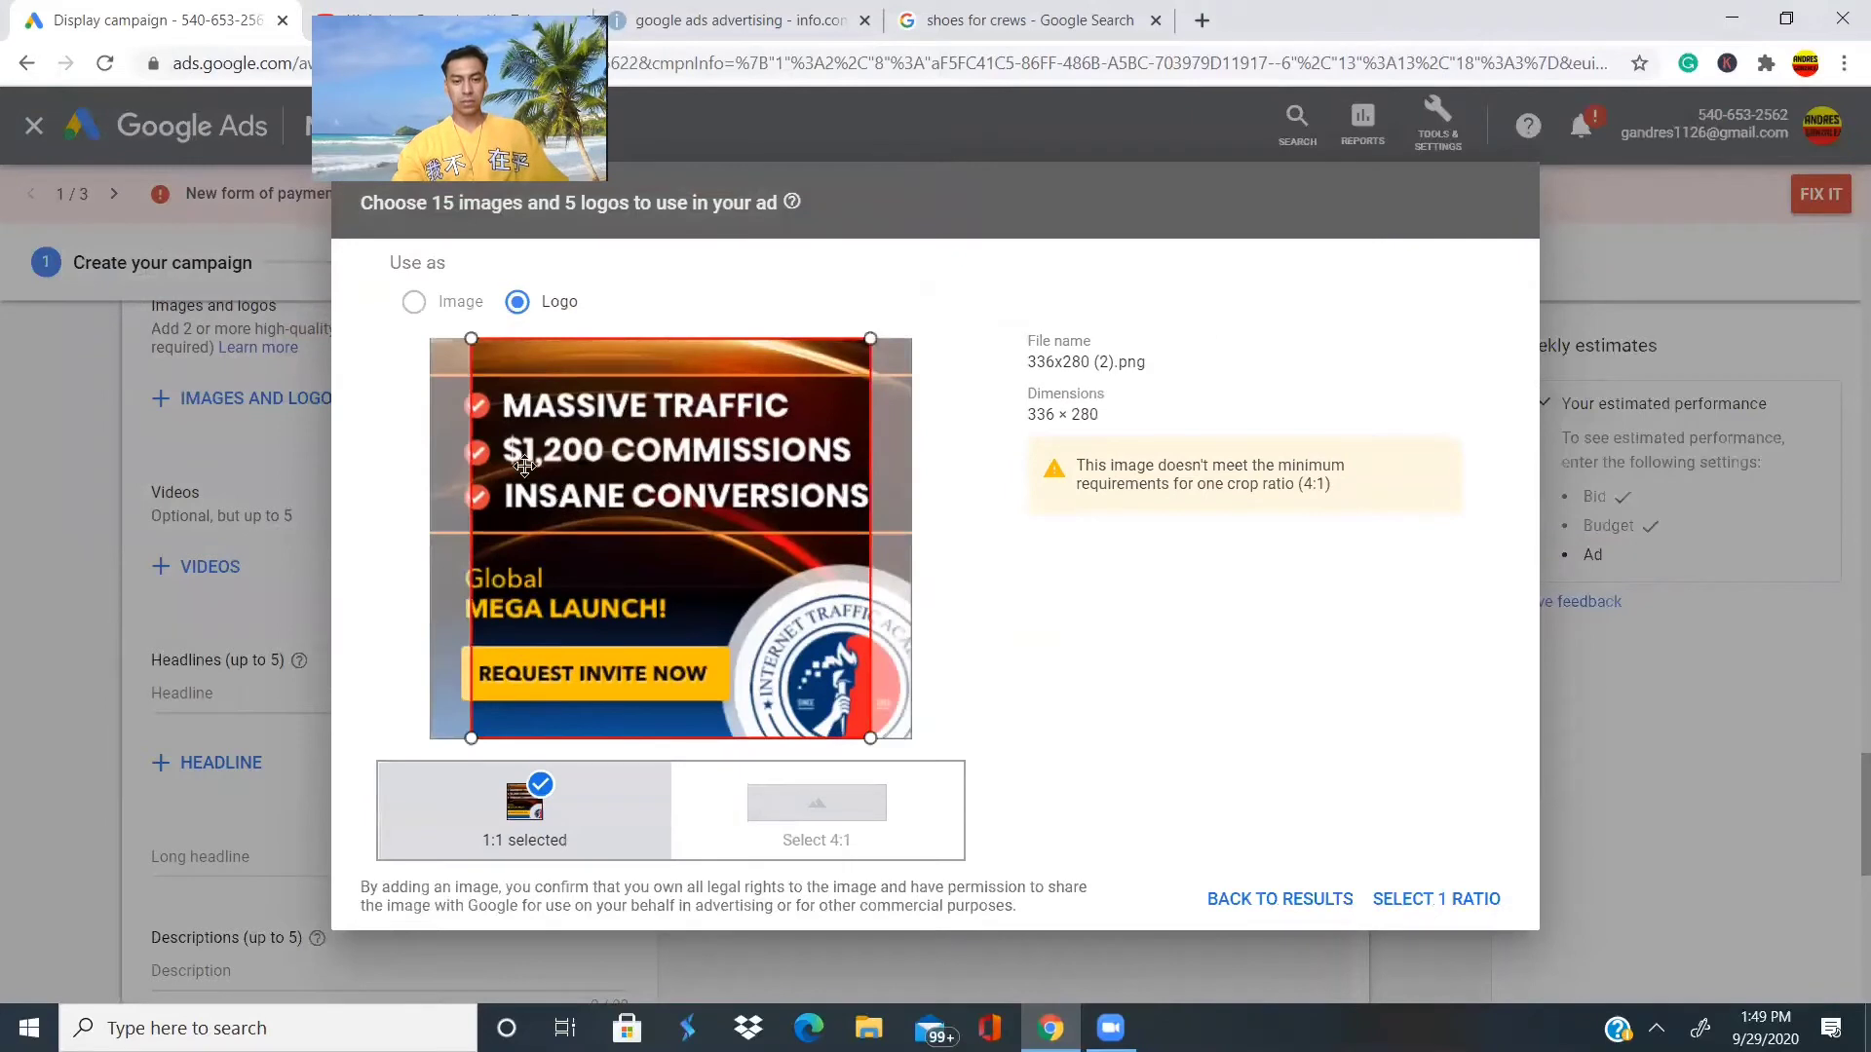
drag(557, 486, 531, 474)
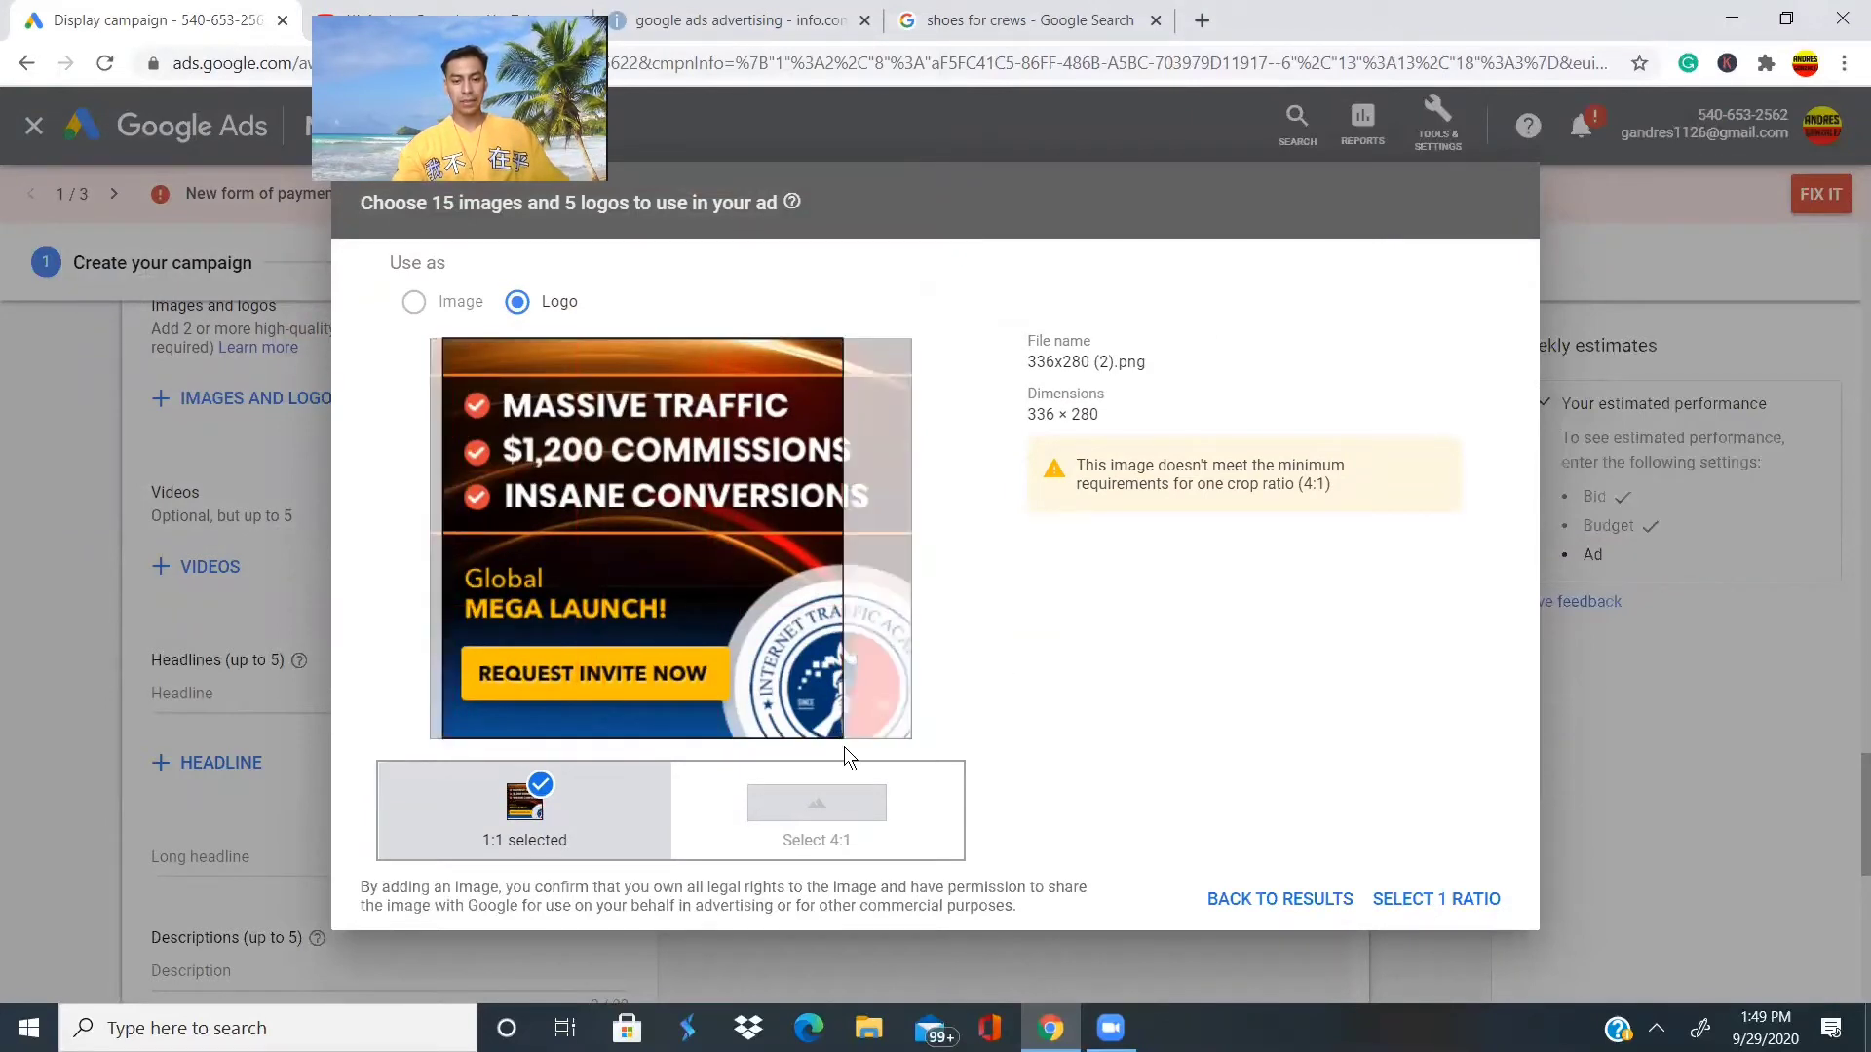
drag(842, 737, 920, 759)
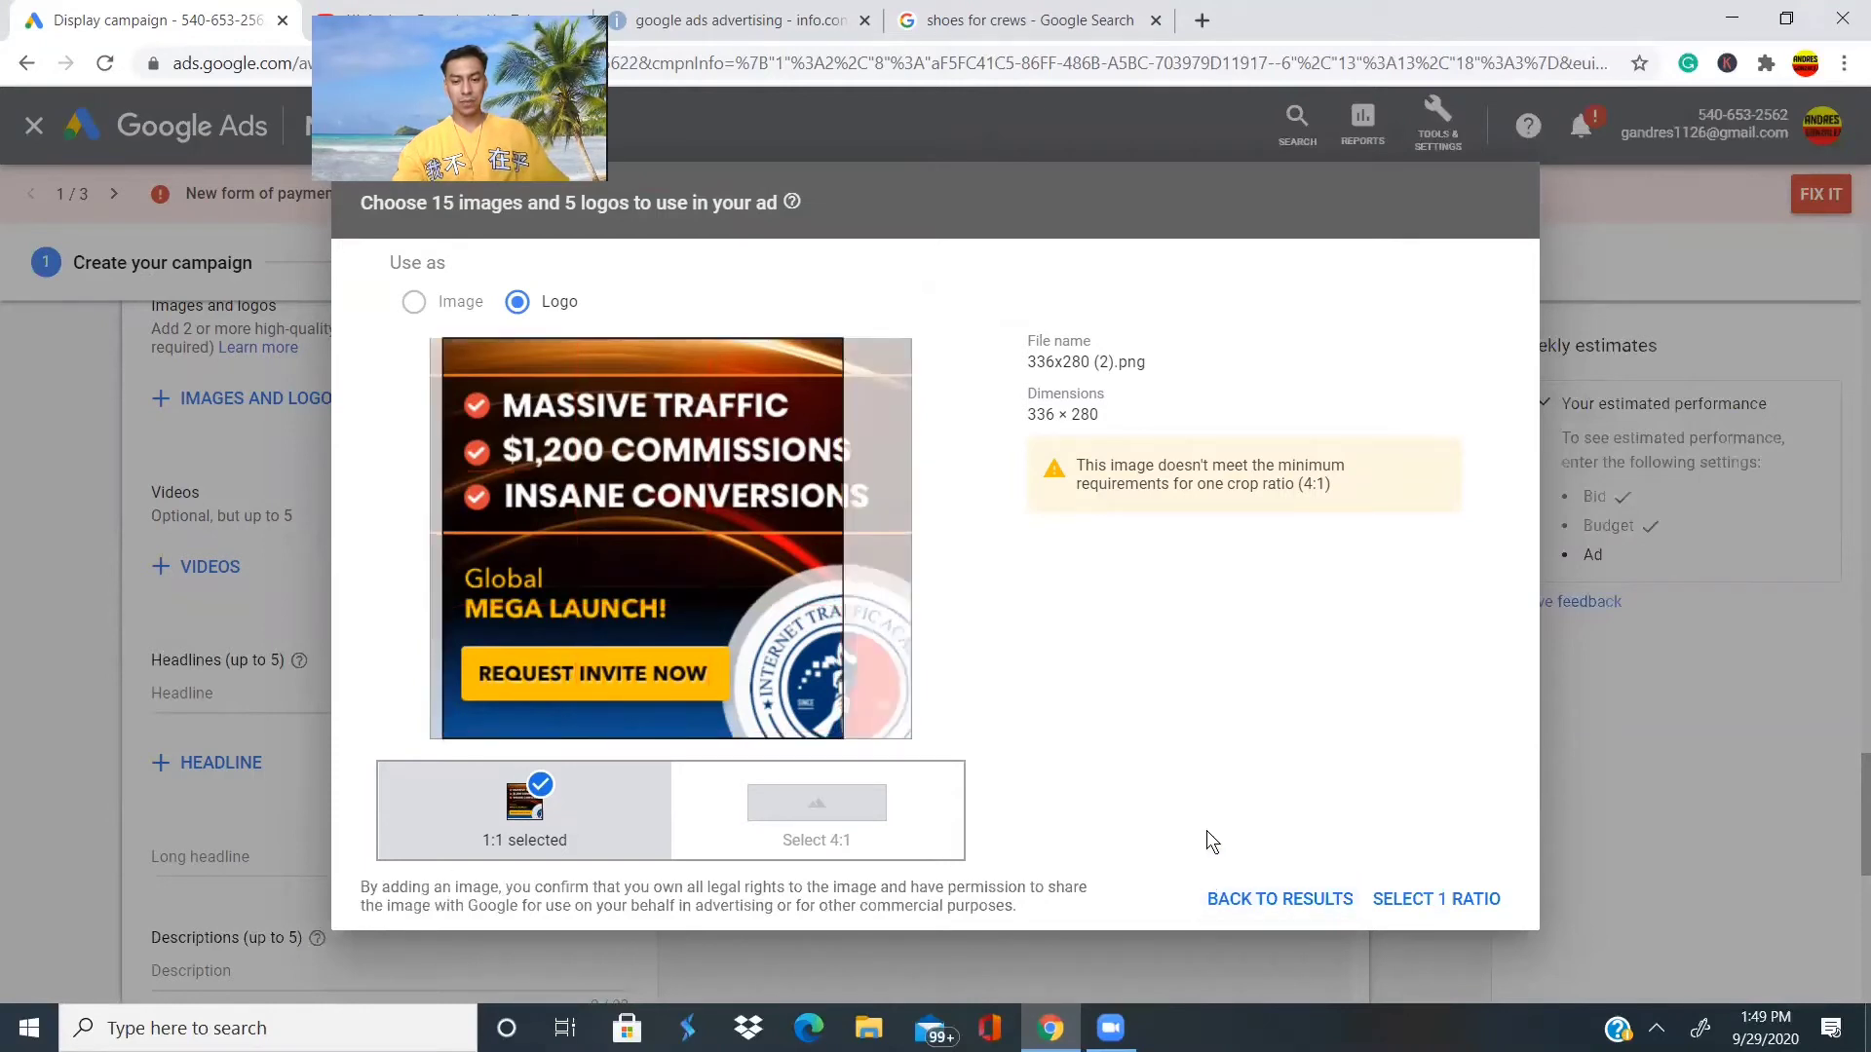
click(1442, 894)
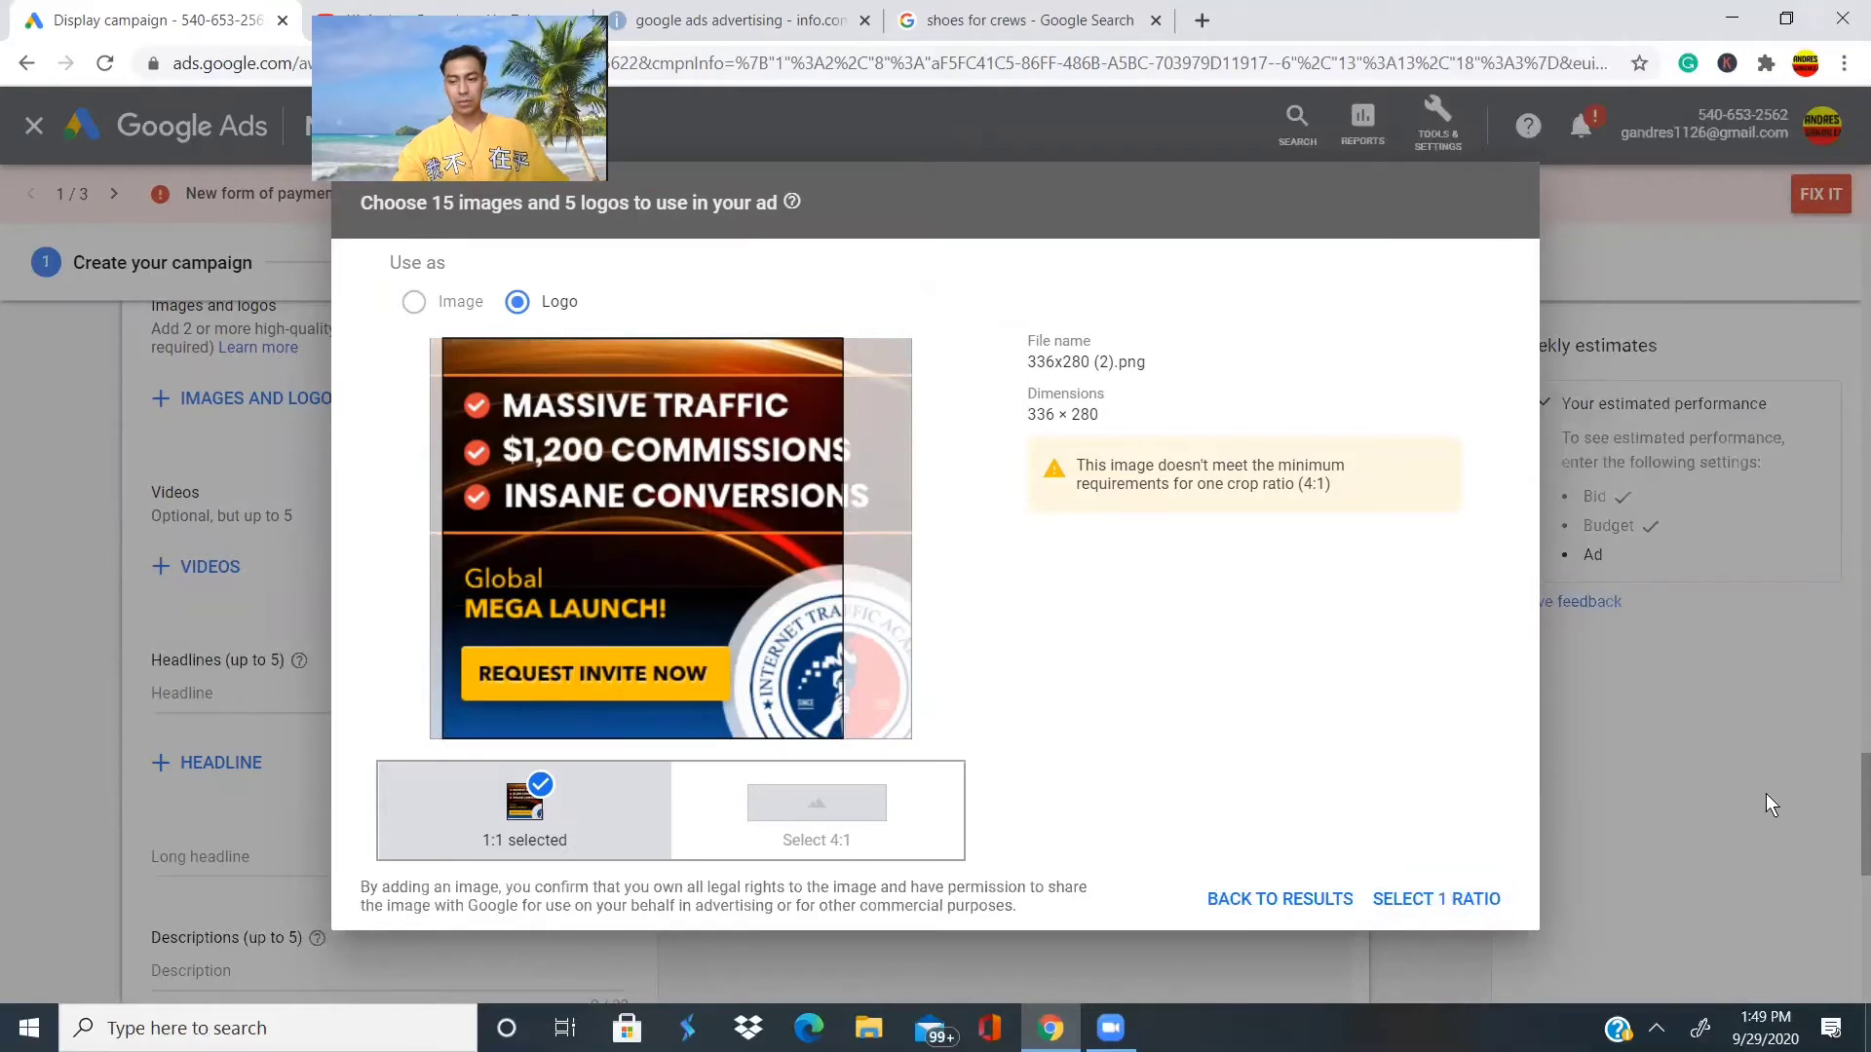
click(1421, 904)
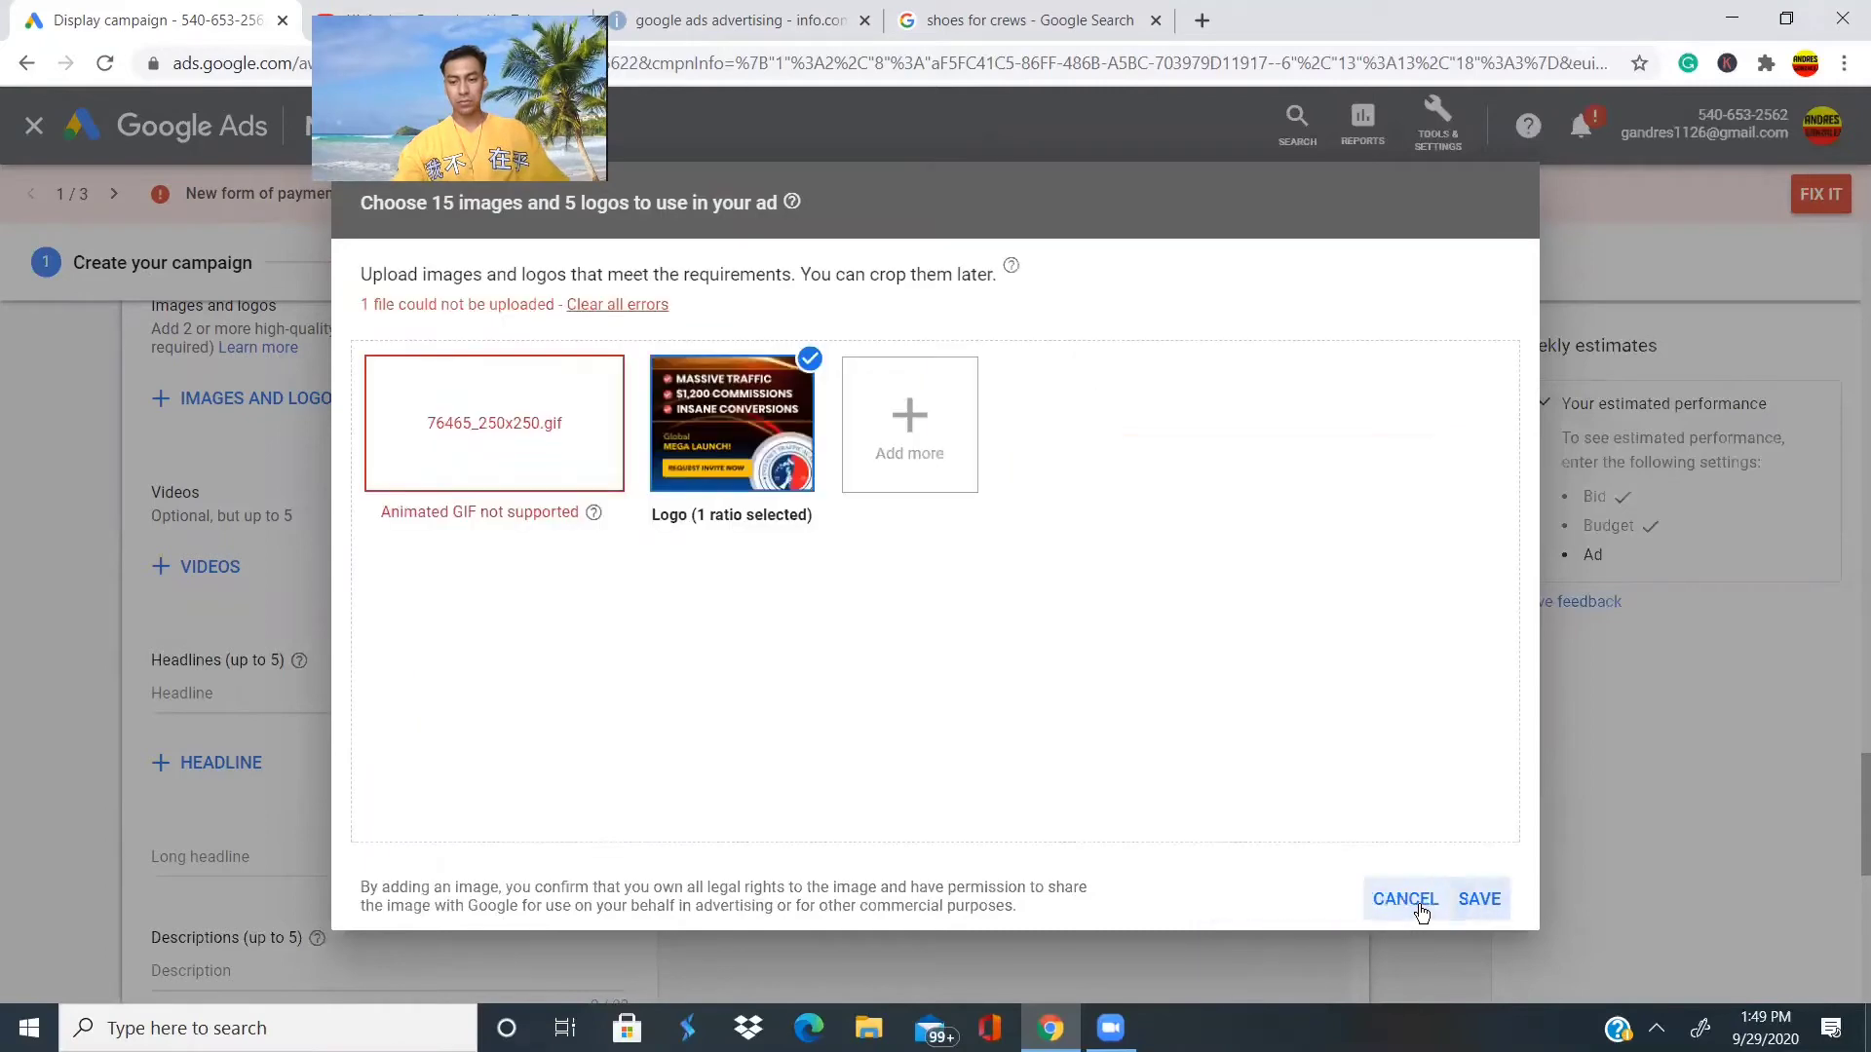
click(1481, 901)
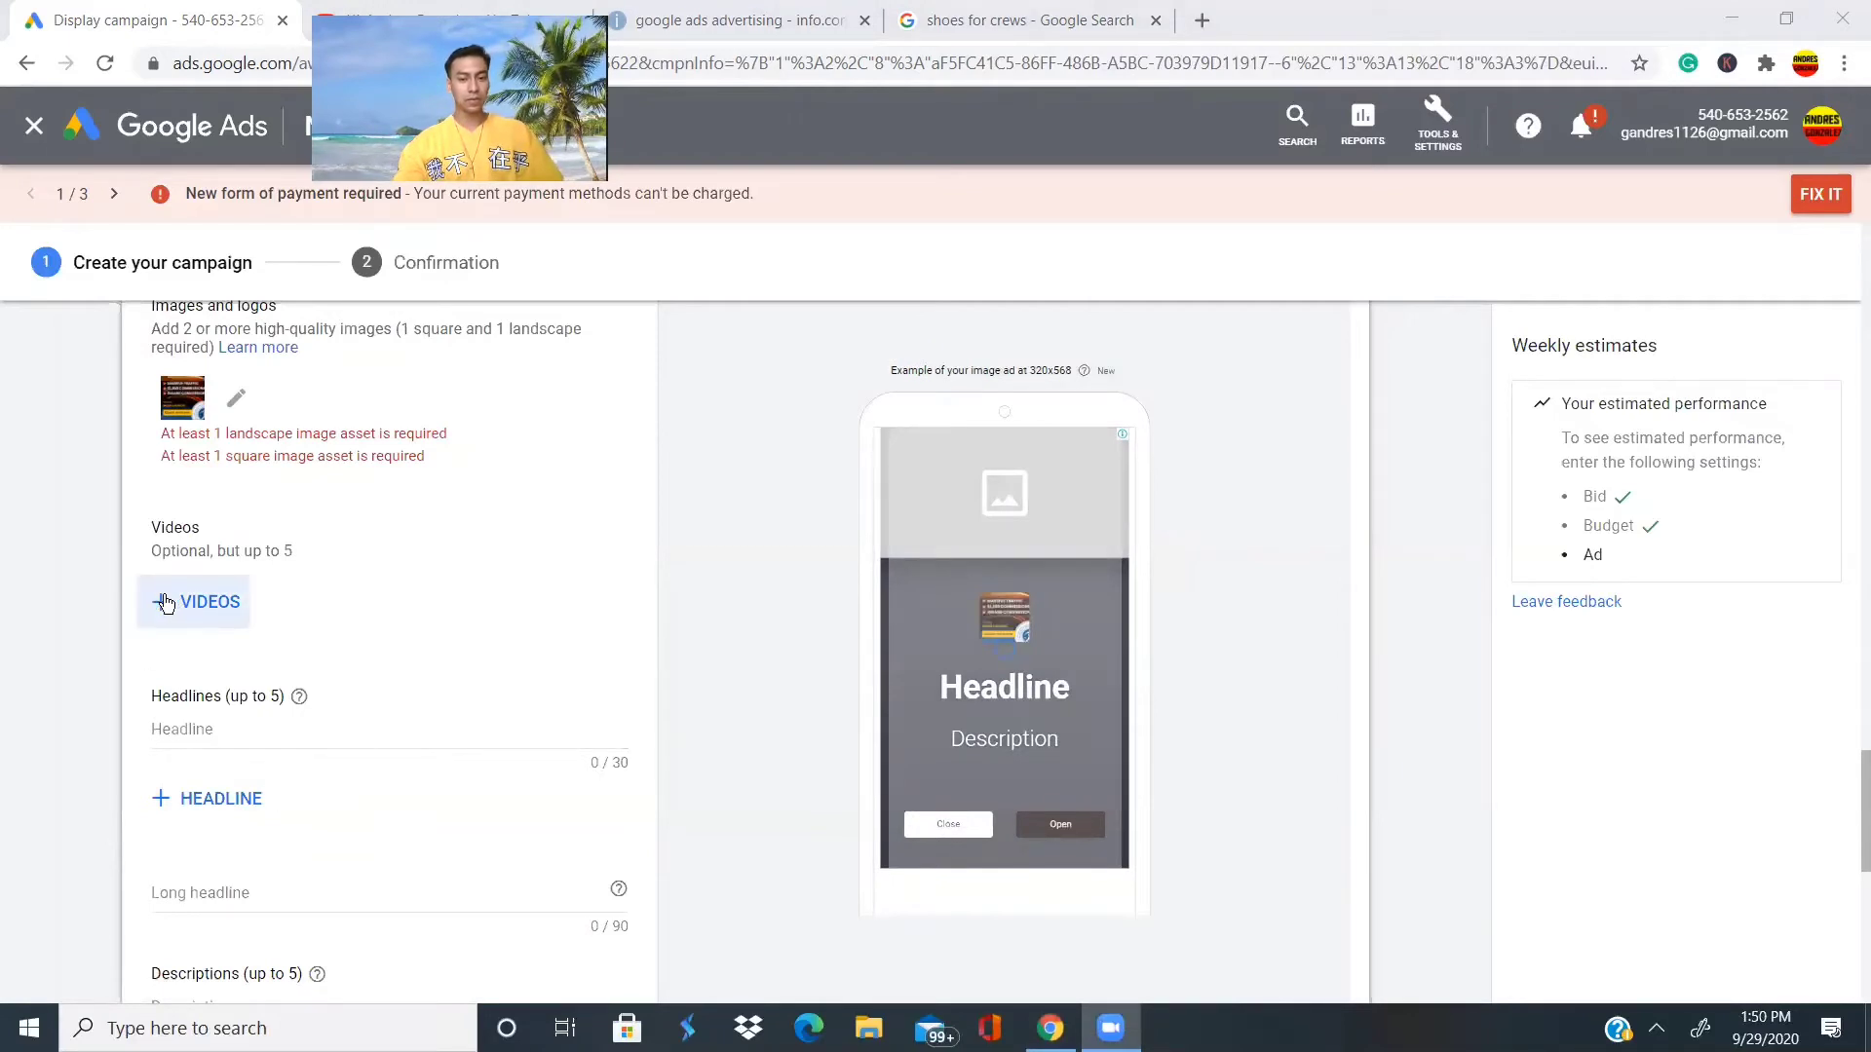
Search Google for "nike shoes" in a new tab and compare its ads with the shoes for crews and google ads advertising results.
click(1203, 22)
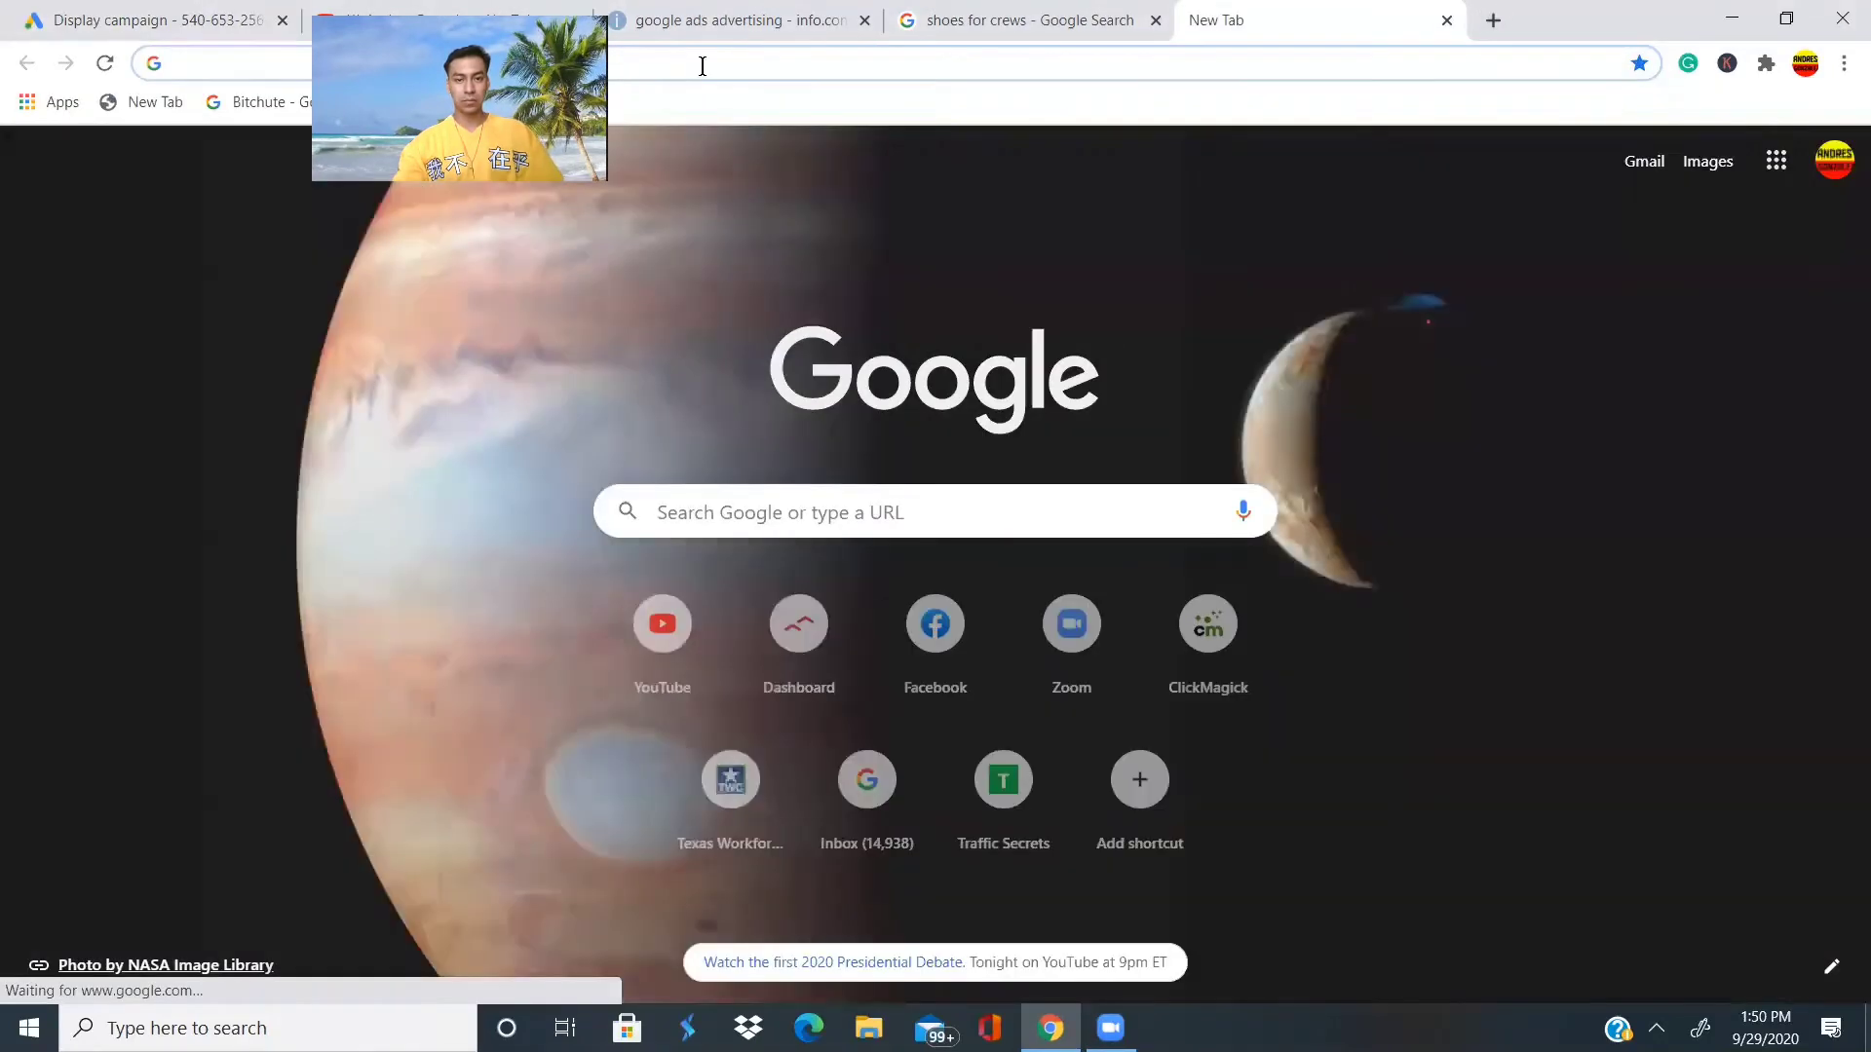
click(702, 65)
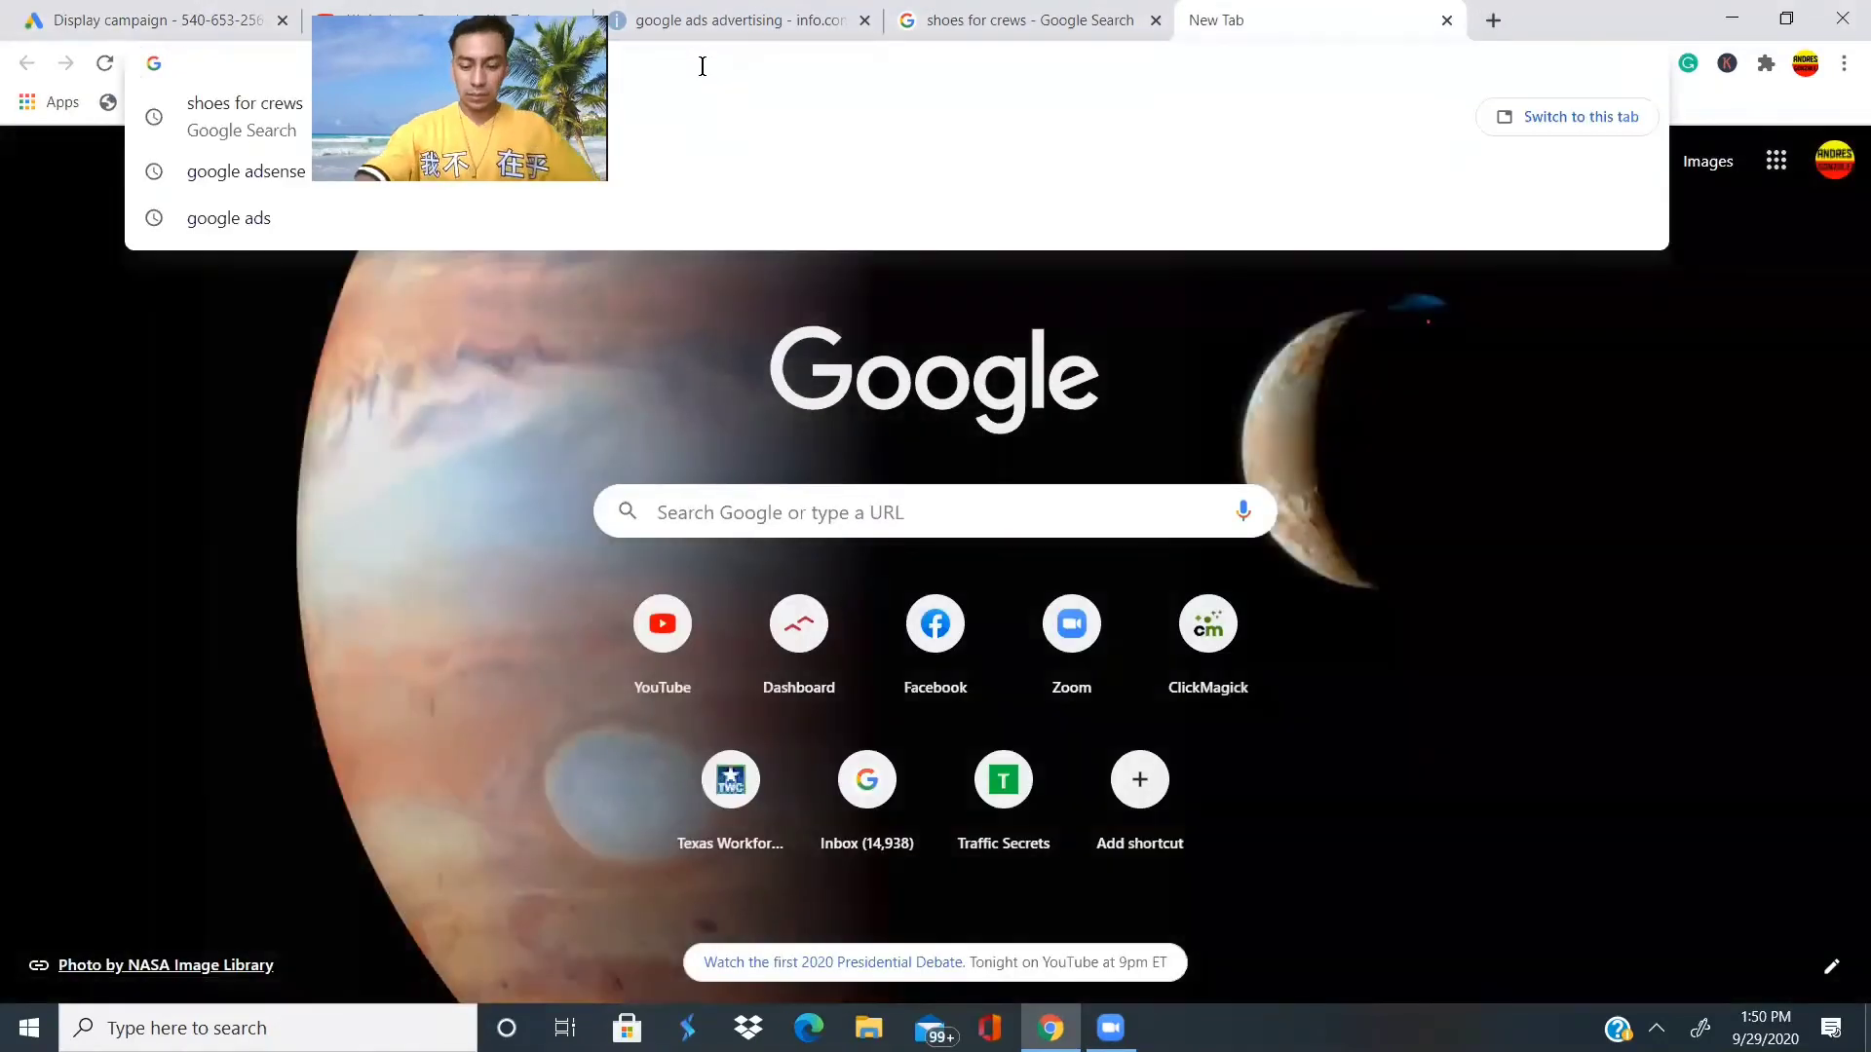
text(nike show)
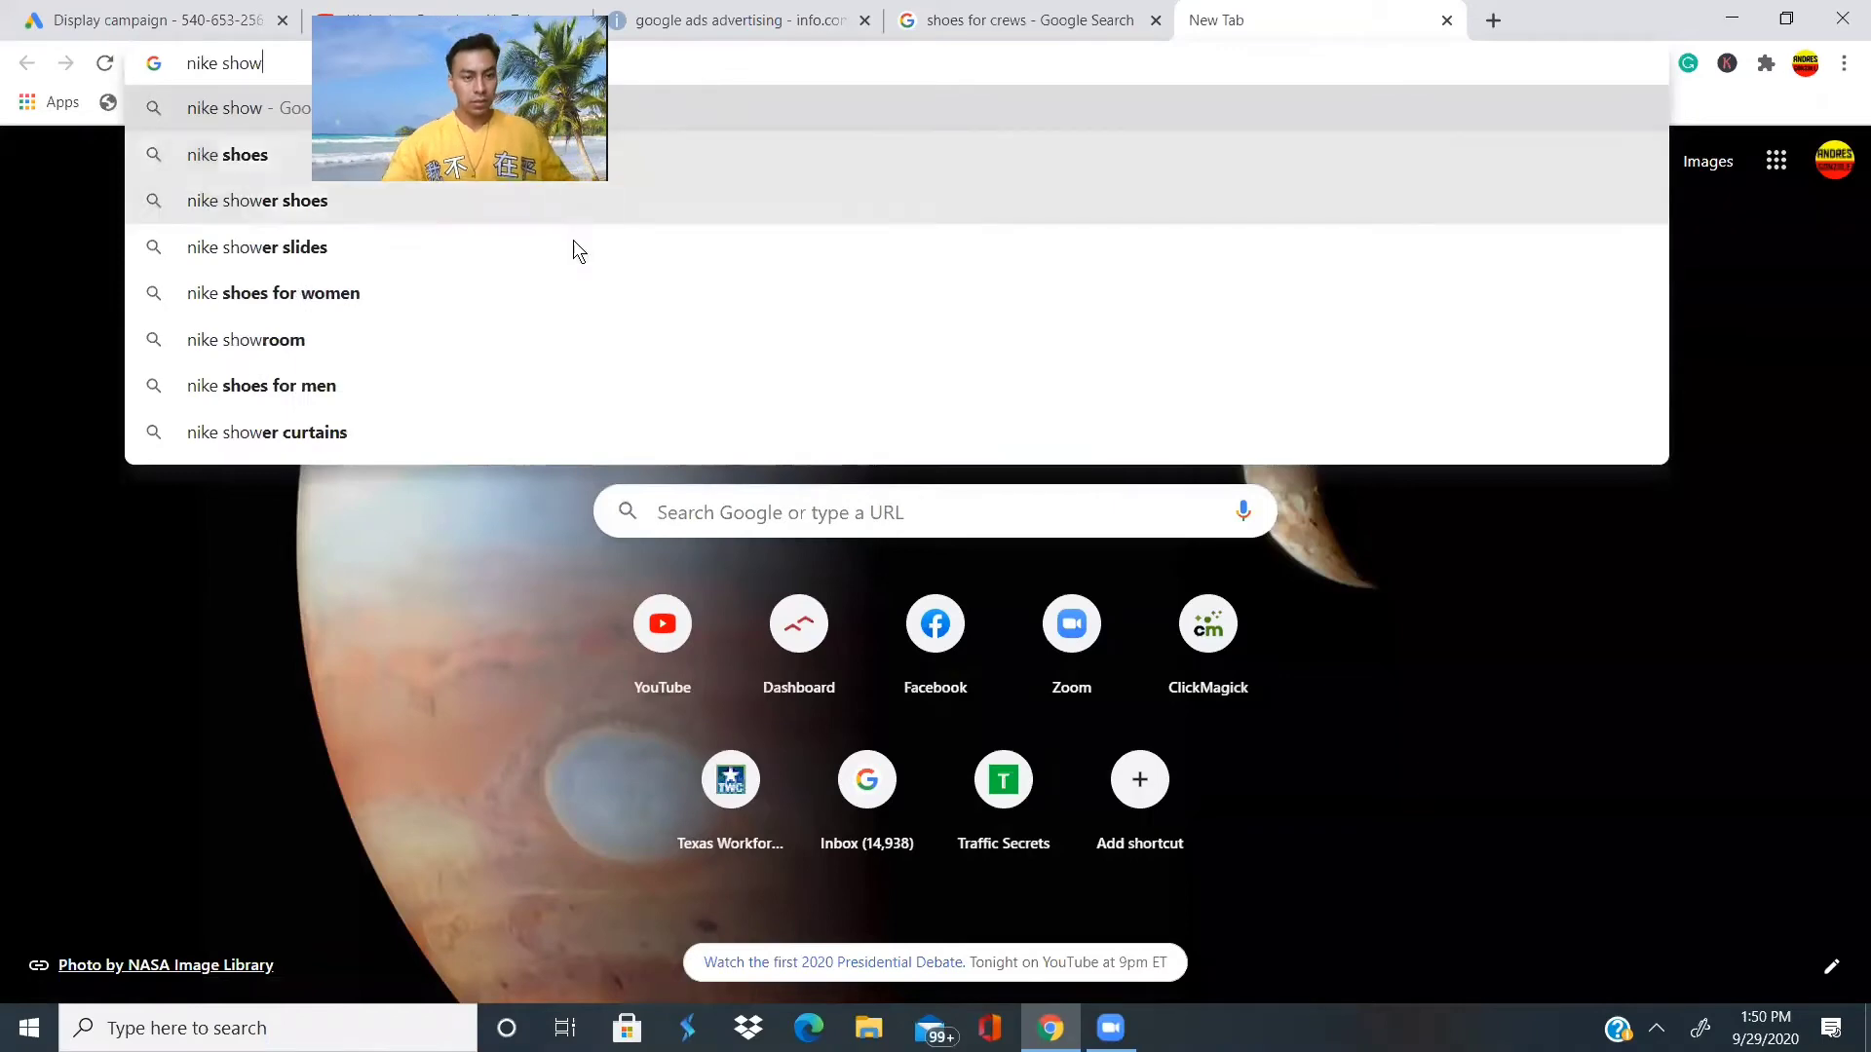
click(253, 154)
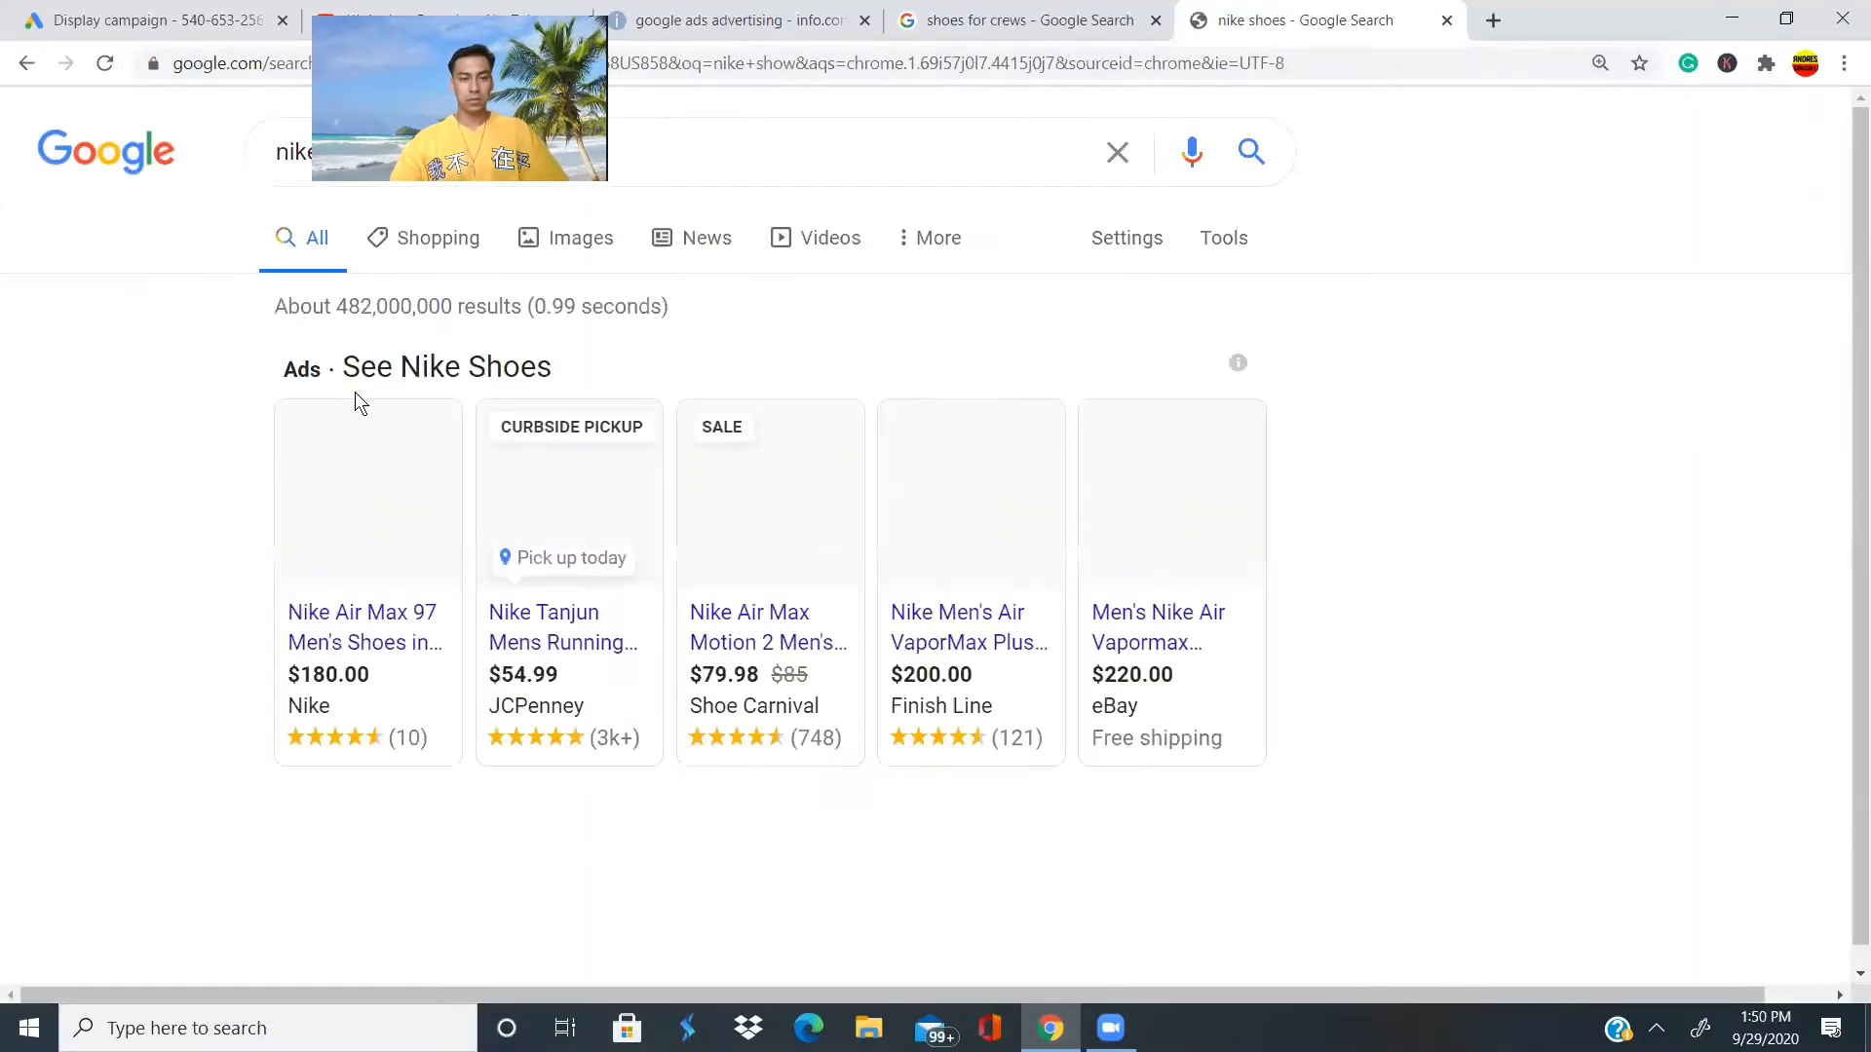
scroll(858, 439, down, 1)
scroll(861, 443, down, 2)
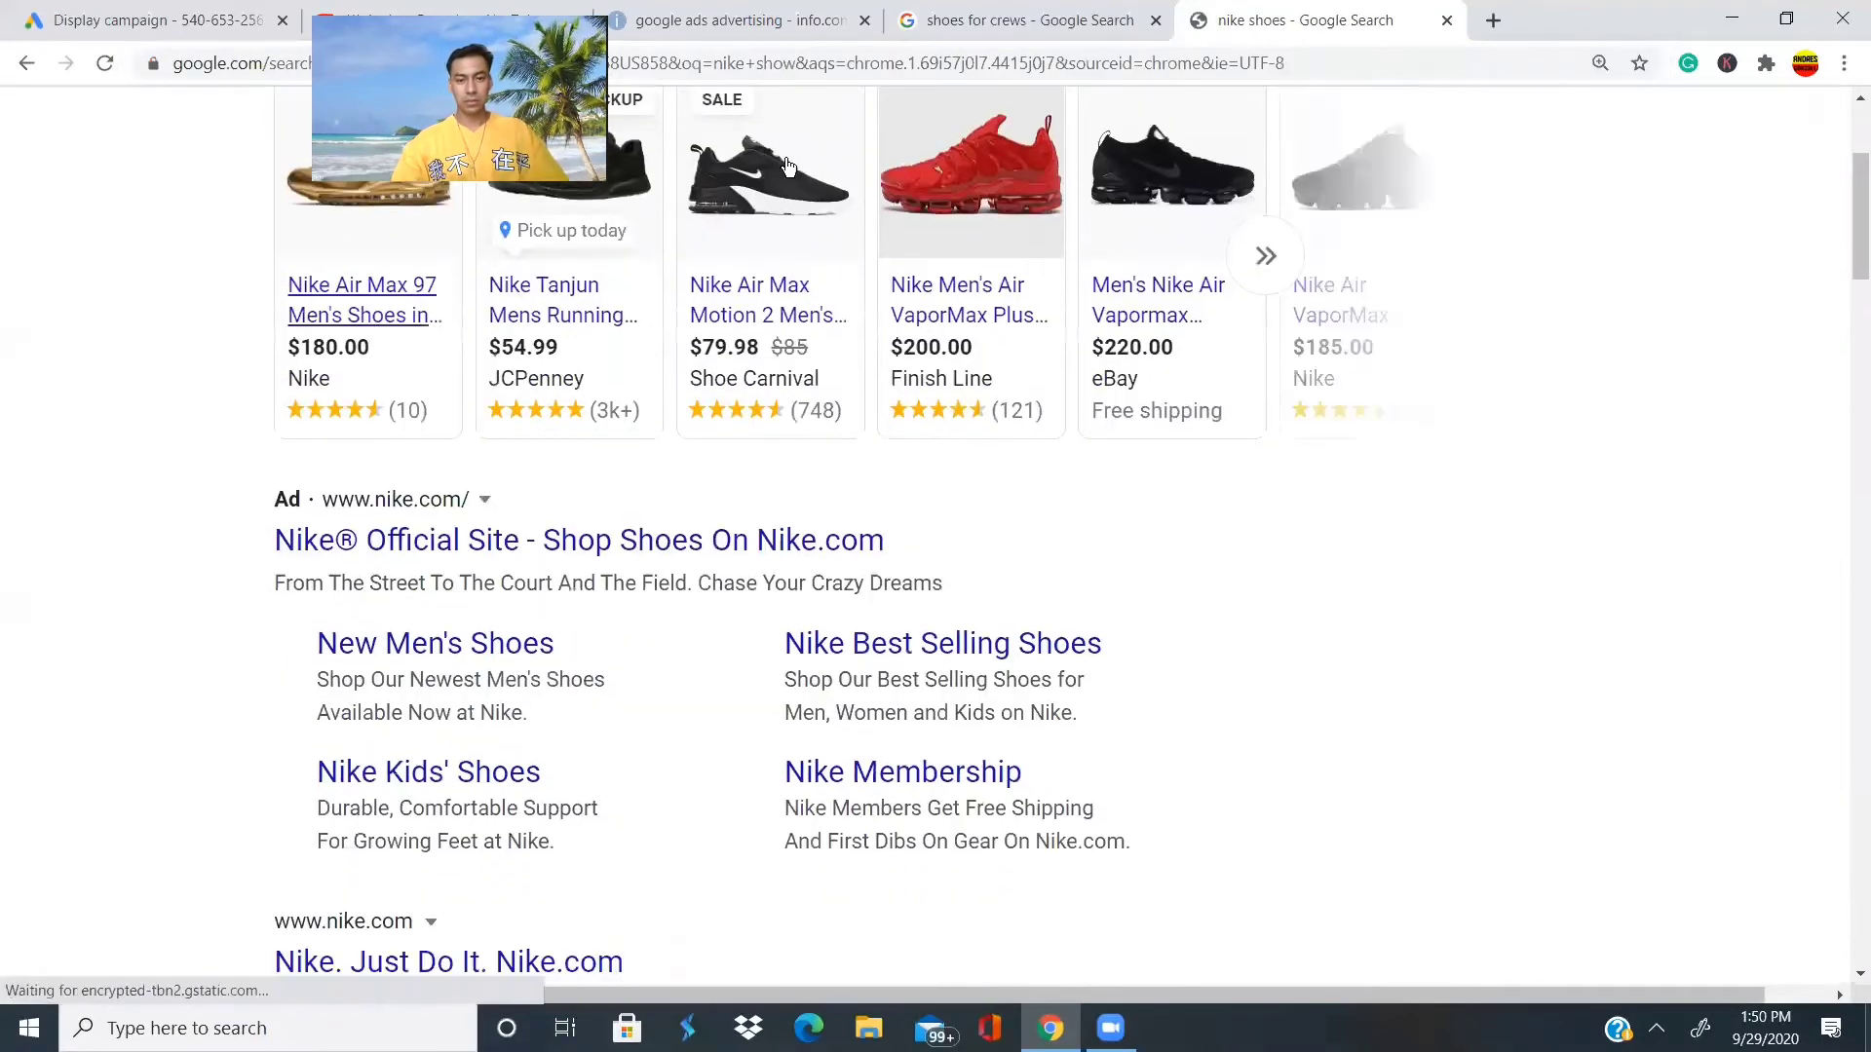
click(1007, 24)
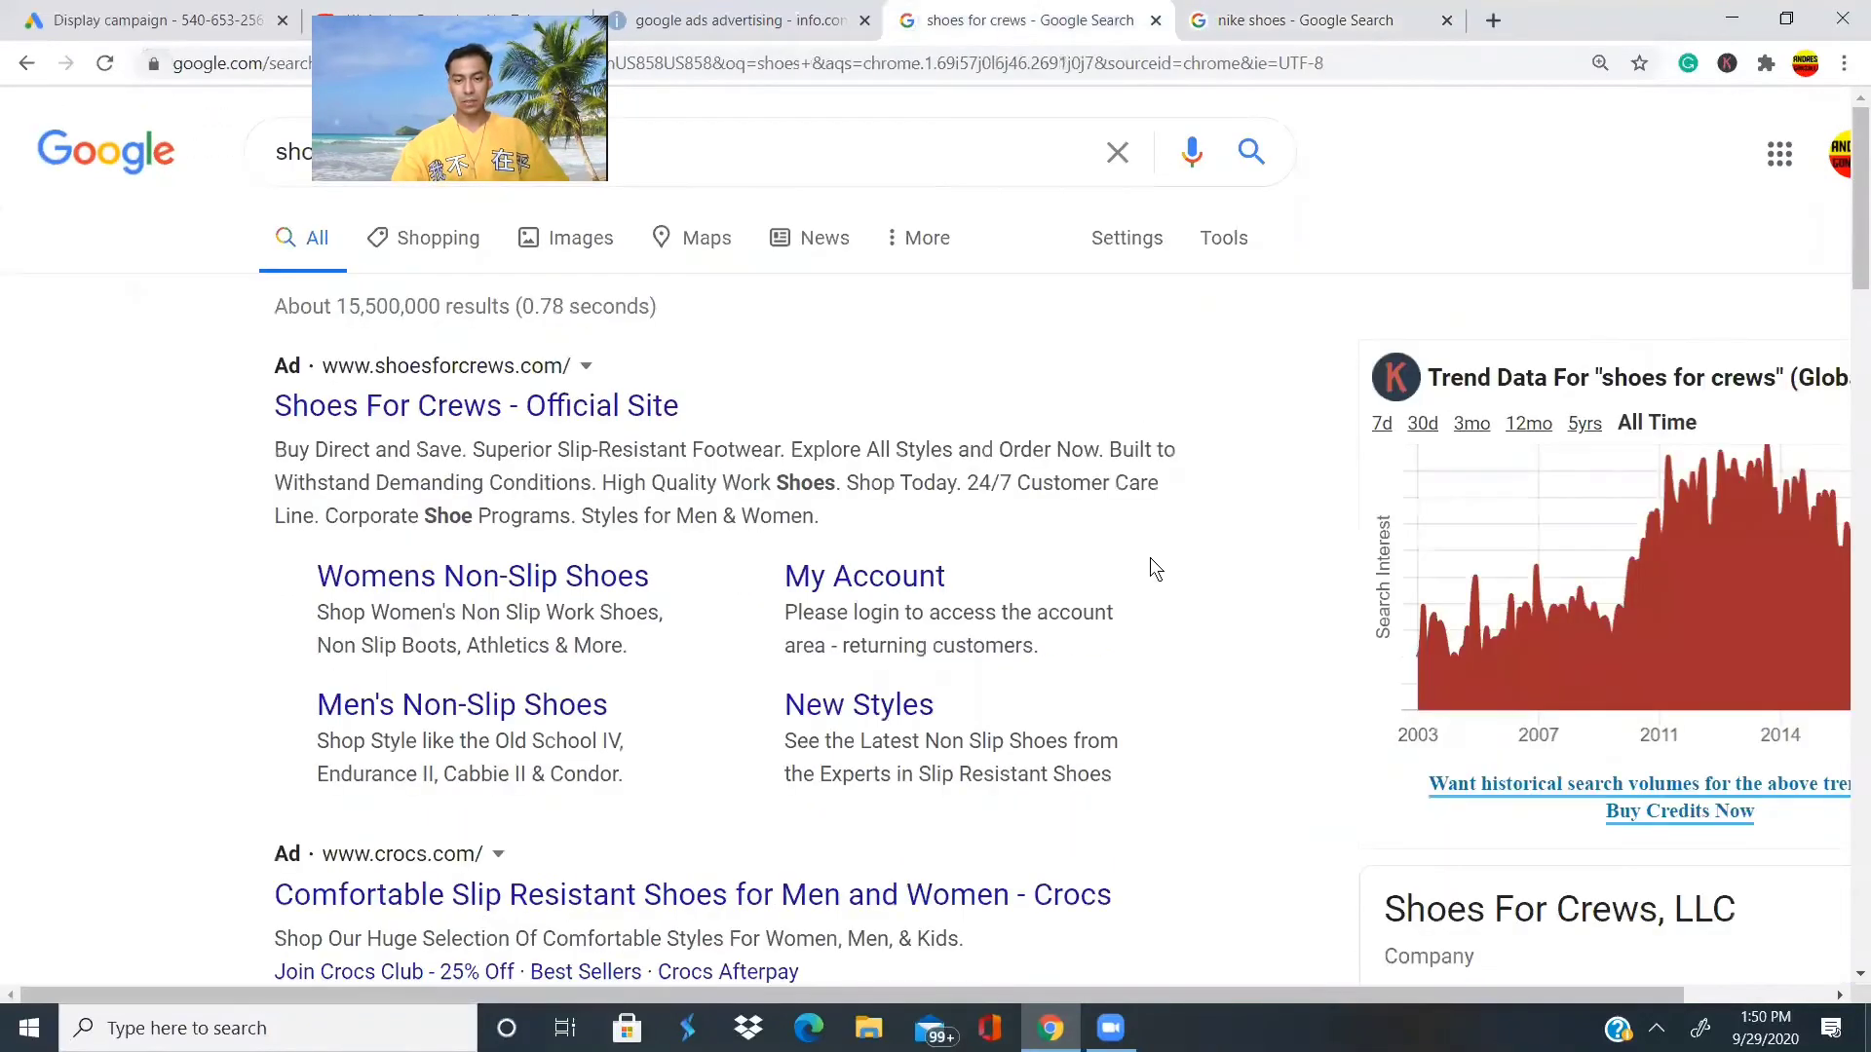
click(739, 28)
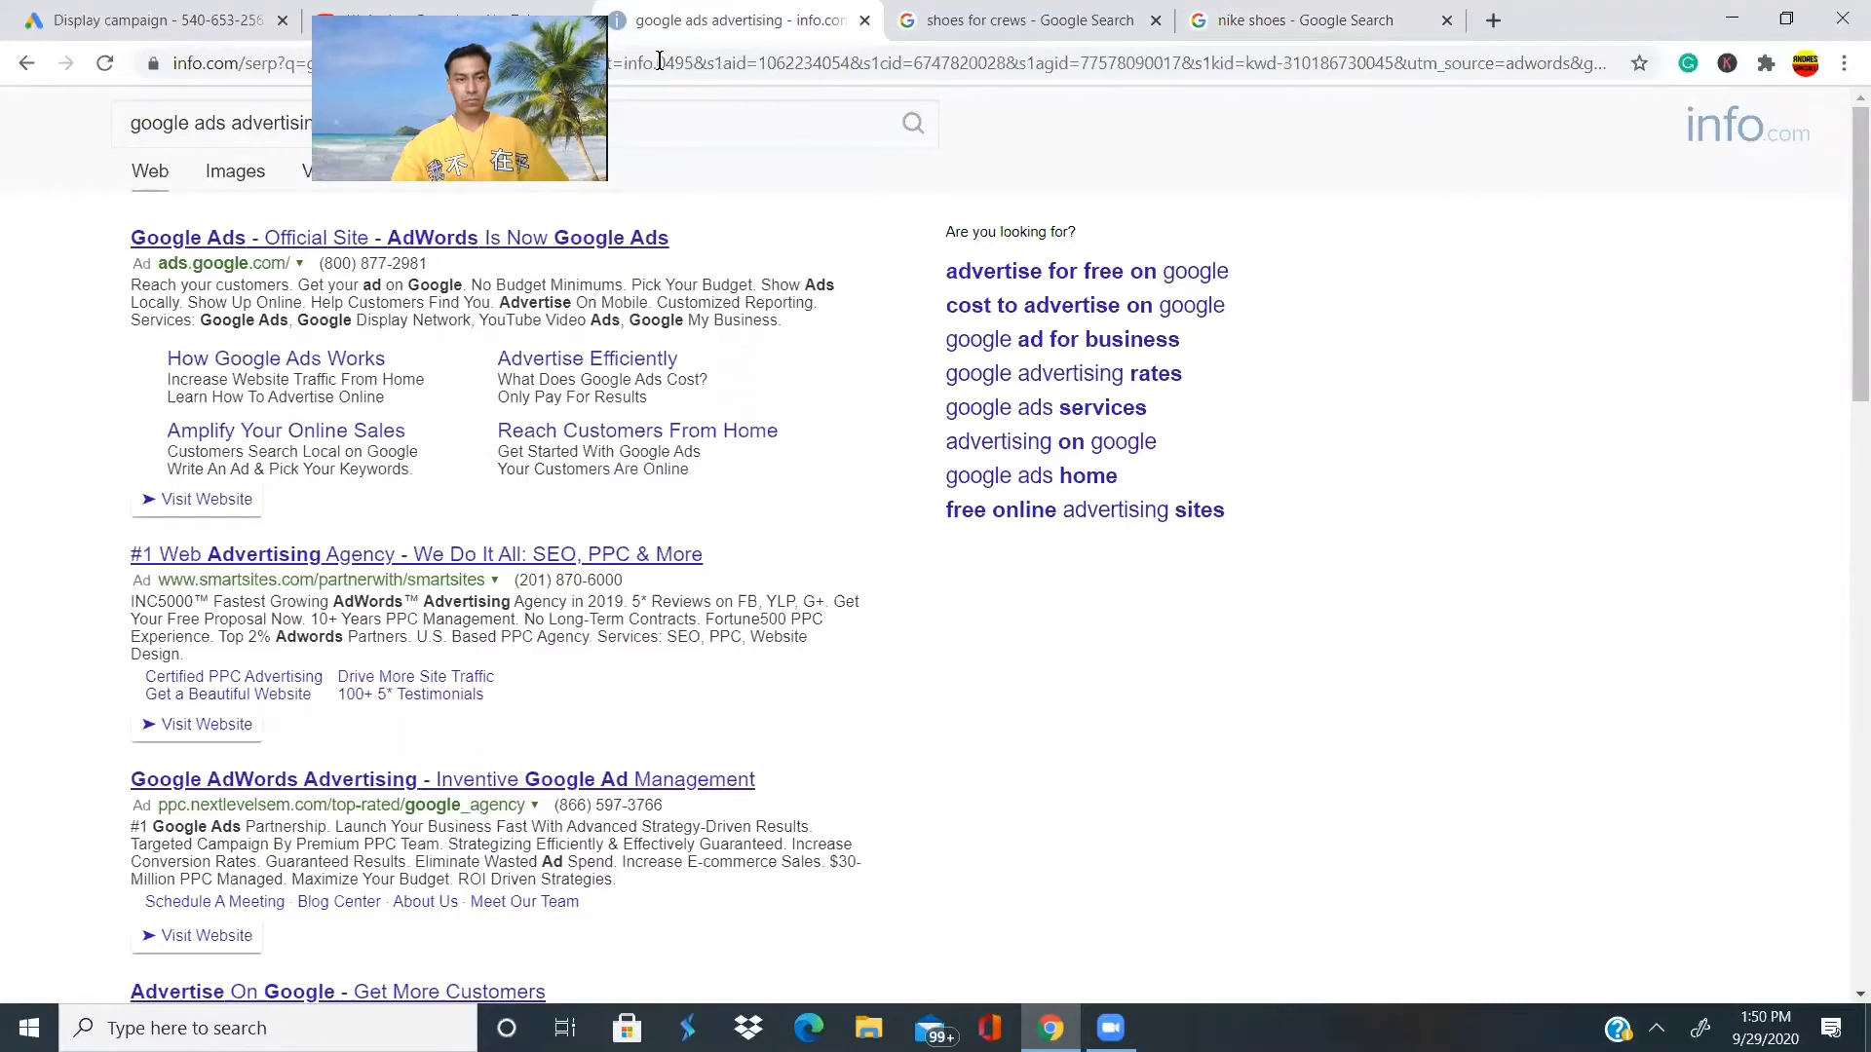
Return to the display campaign and enter "internet traffic for affiliates" as the ad's long headline.
click(219, 31)
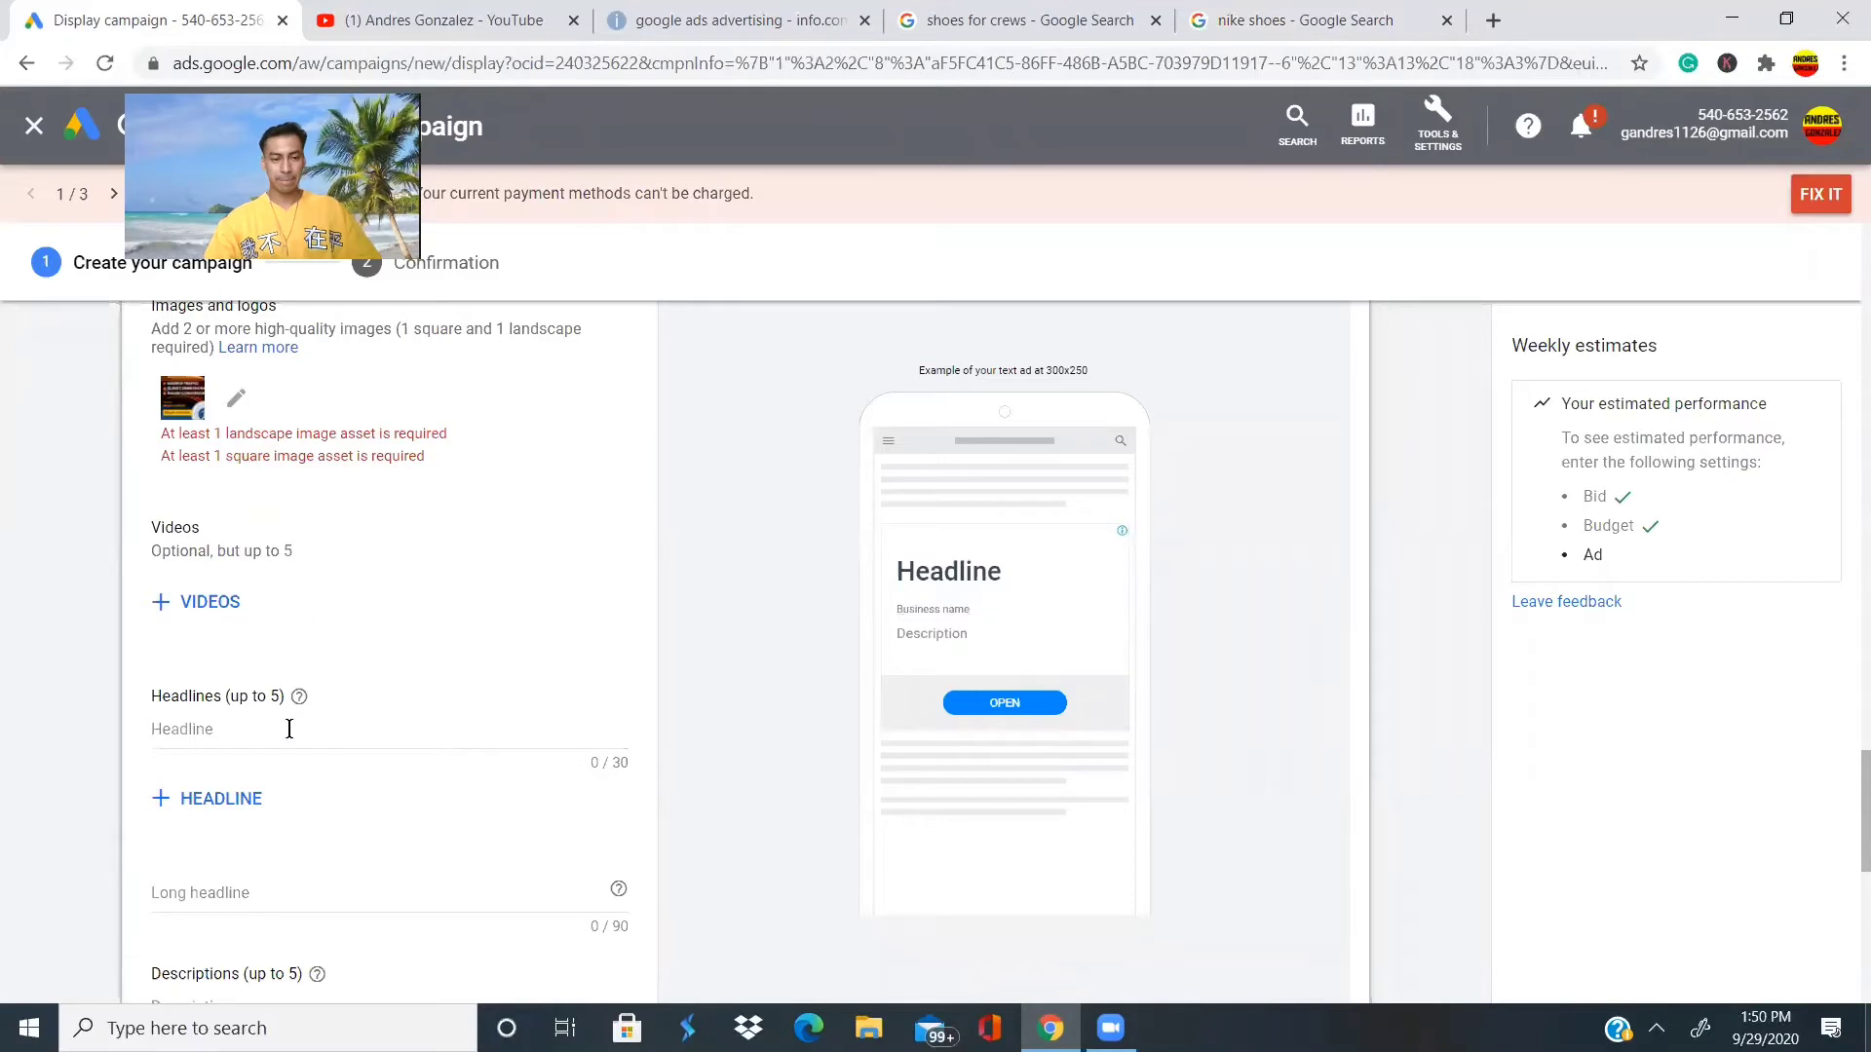
scroll(292, 736, down, 2)
click(200, 727)
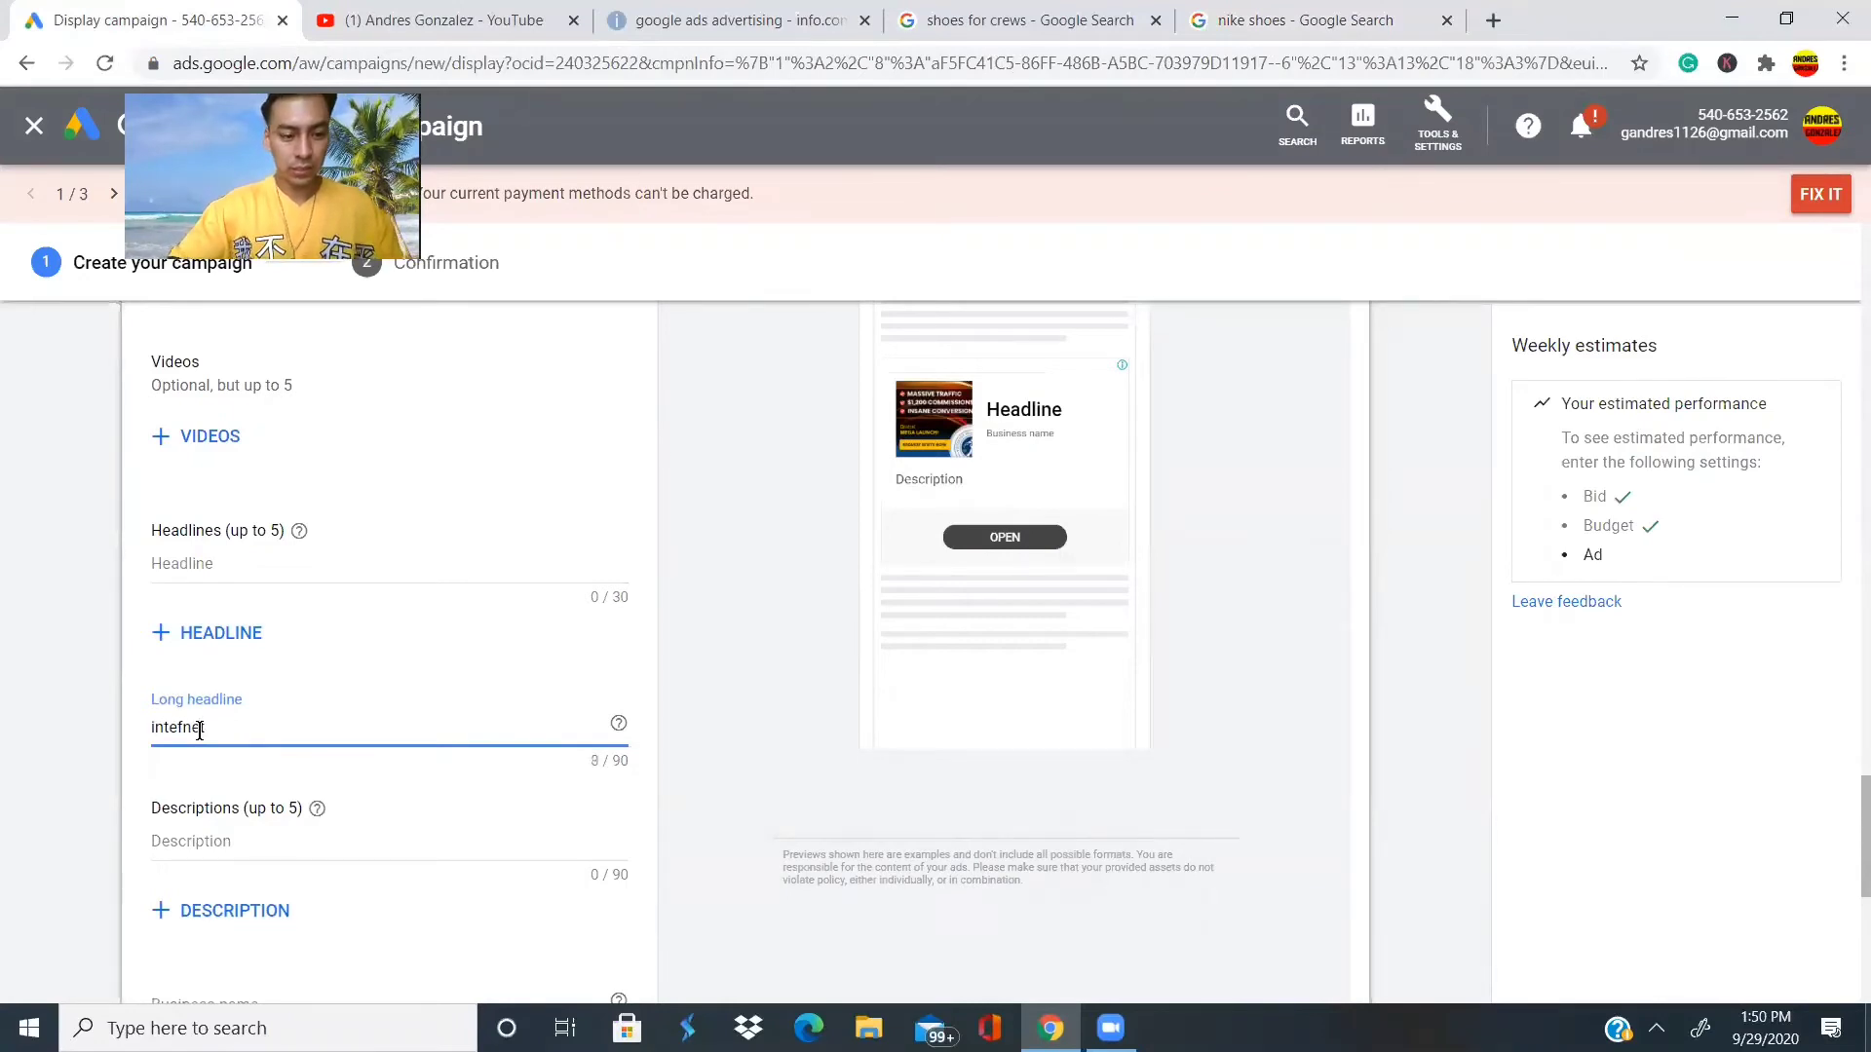
key(BackSpace)
key(BackSpace)
key(BackSpace)
key(BackSpace)
key(BackSpace)
key(BackSpace)
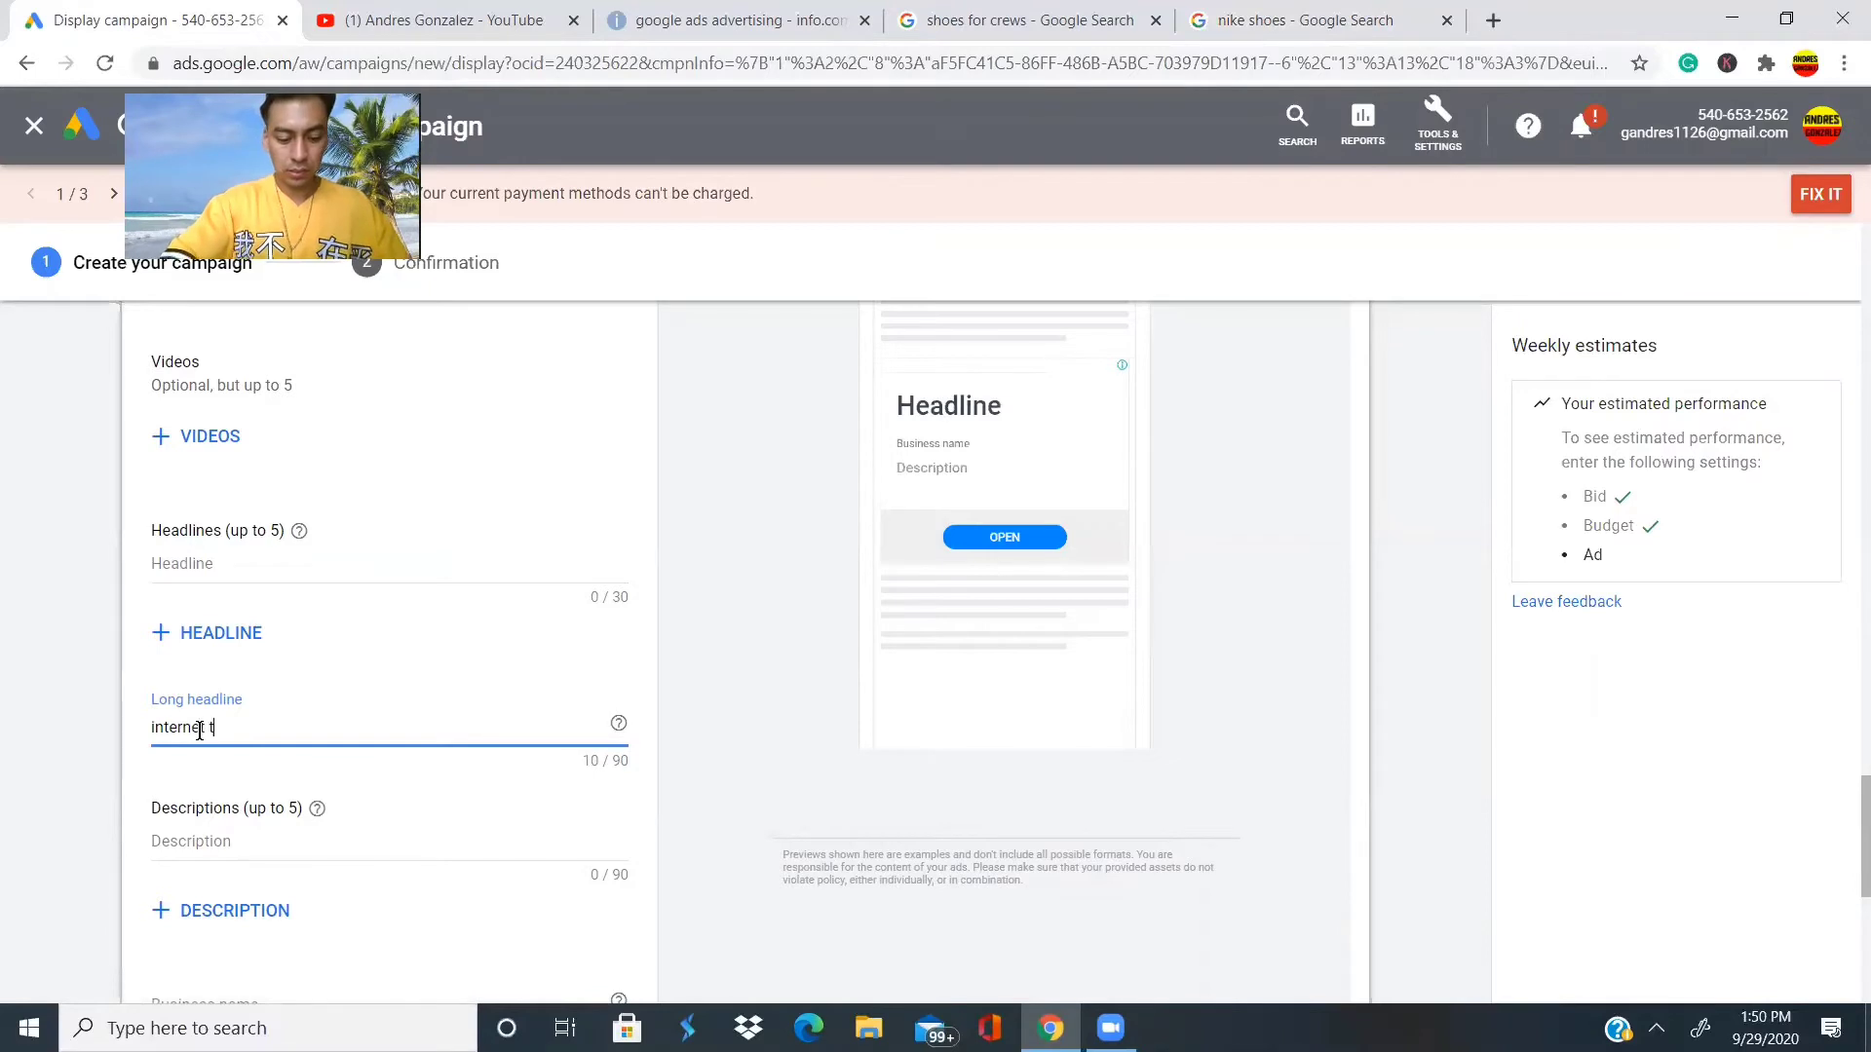
text(r a)
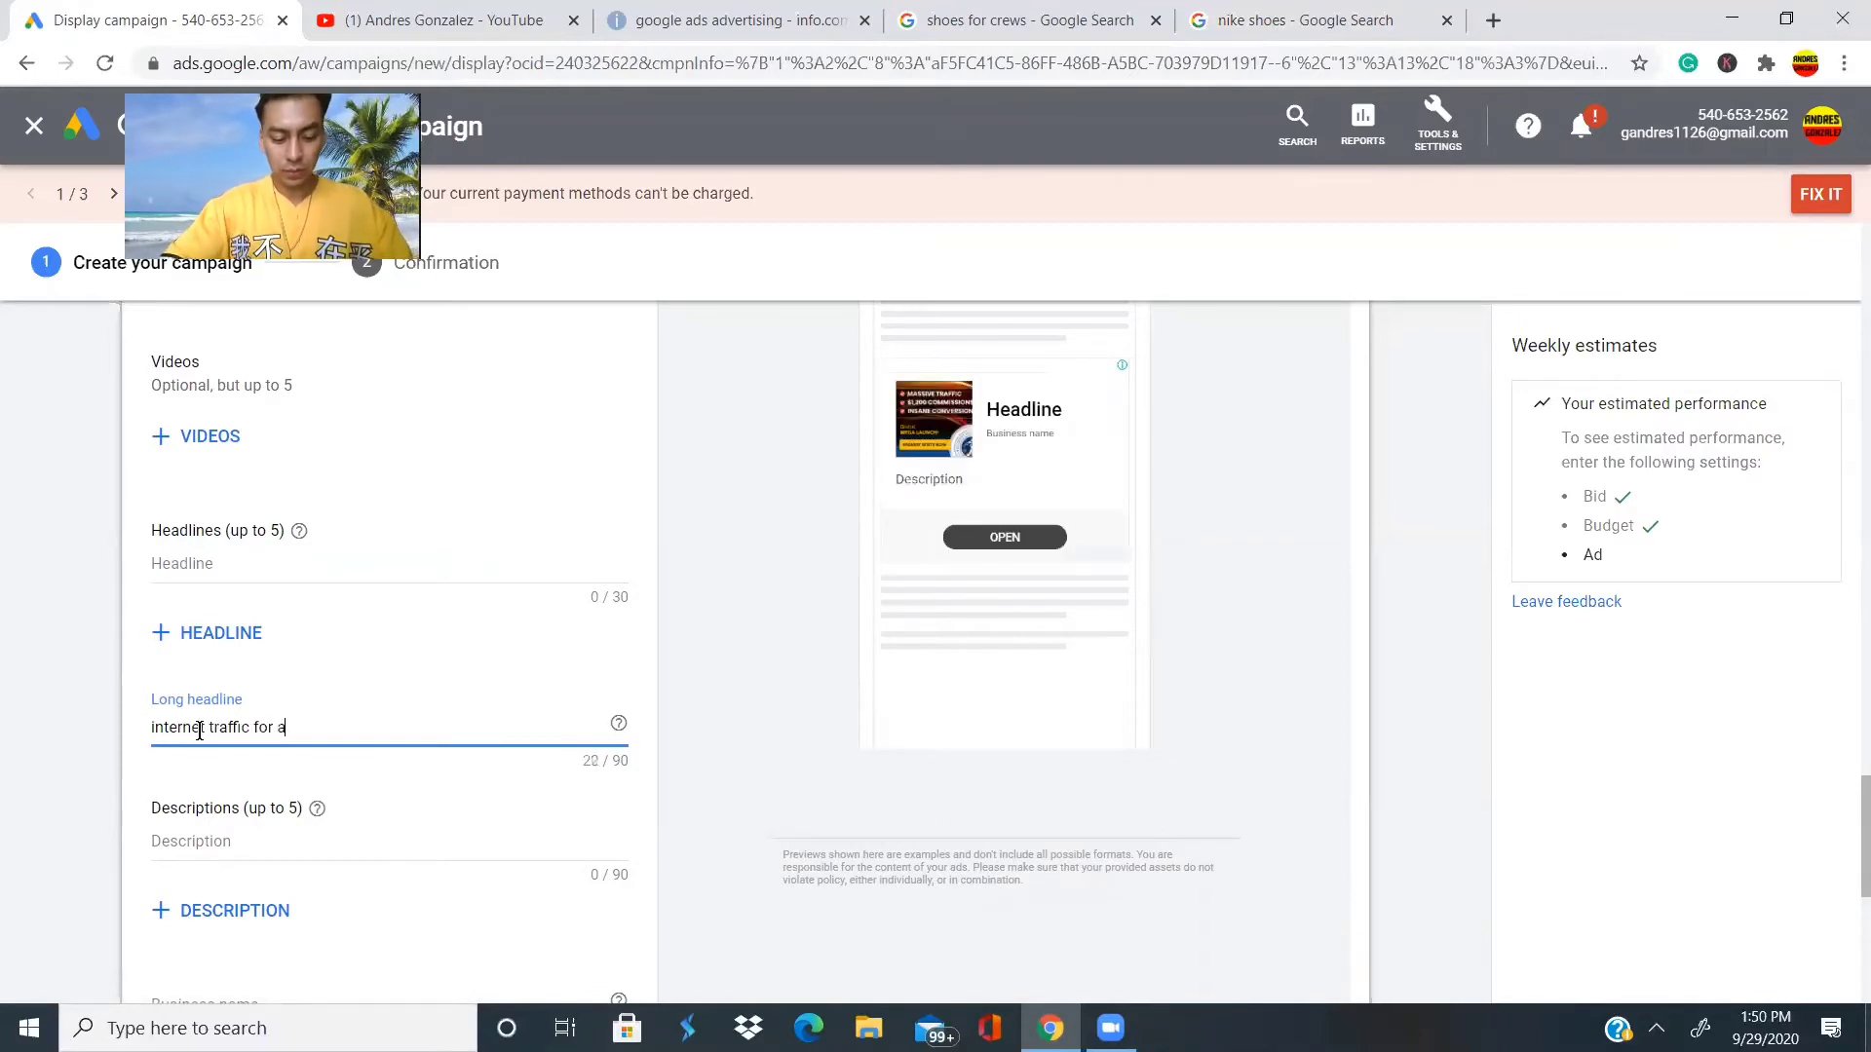
text(ffliates)
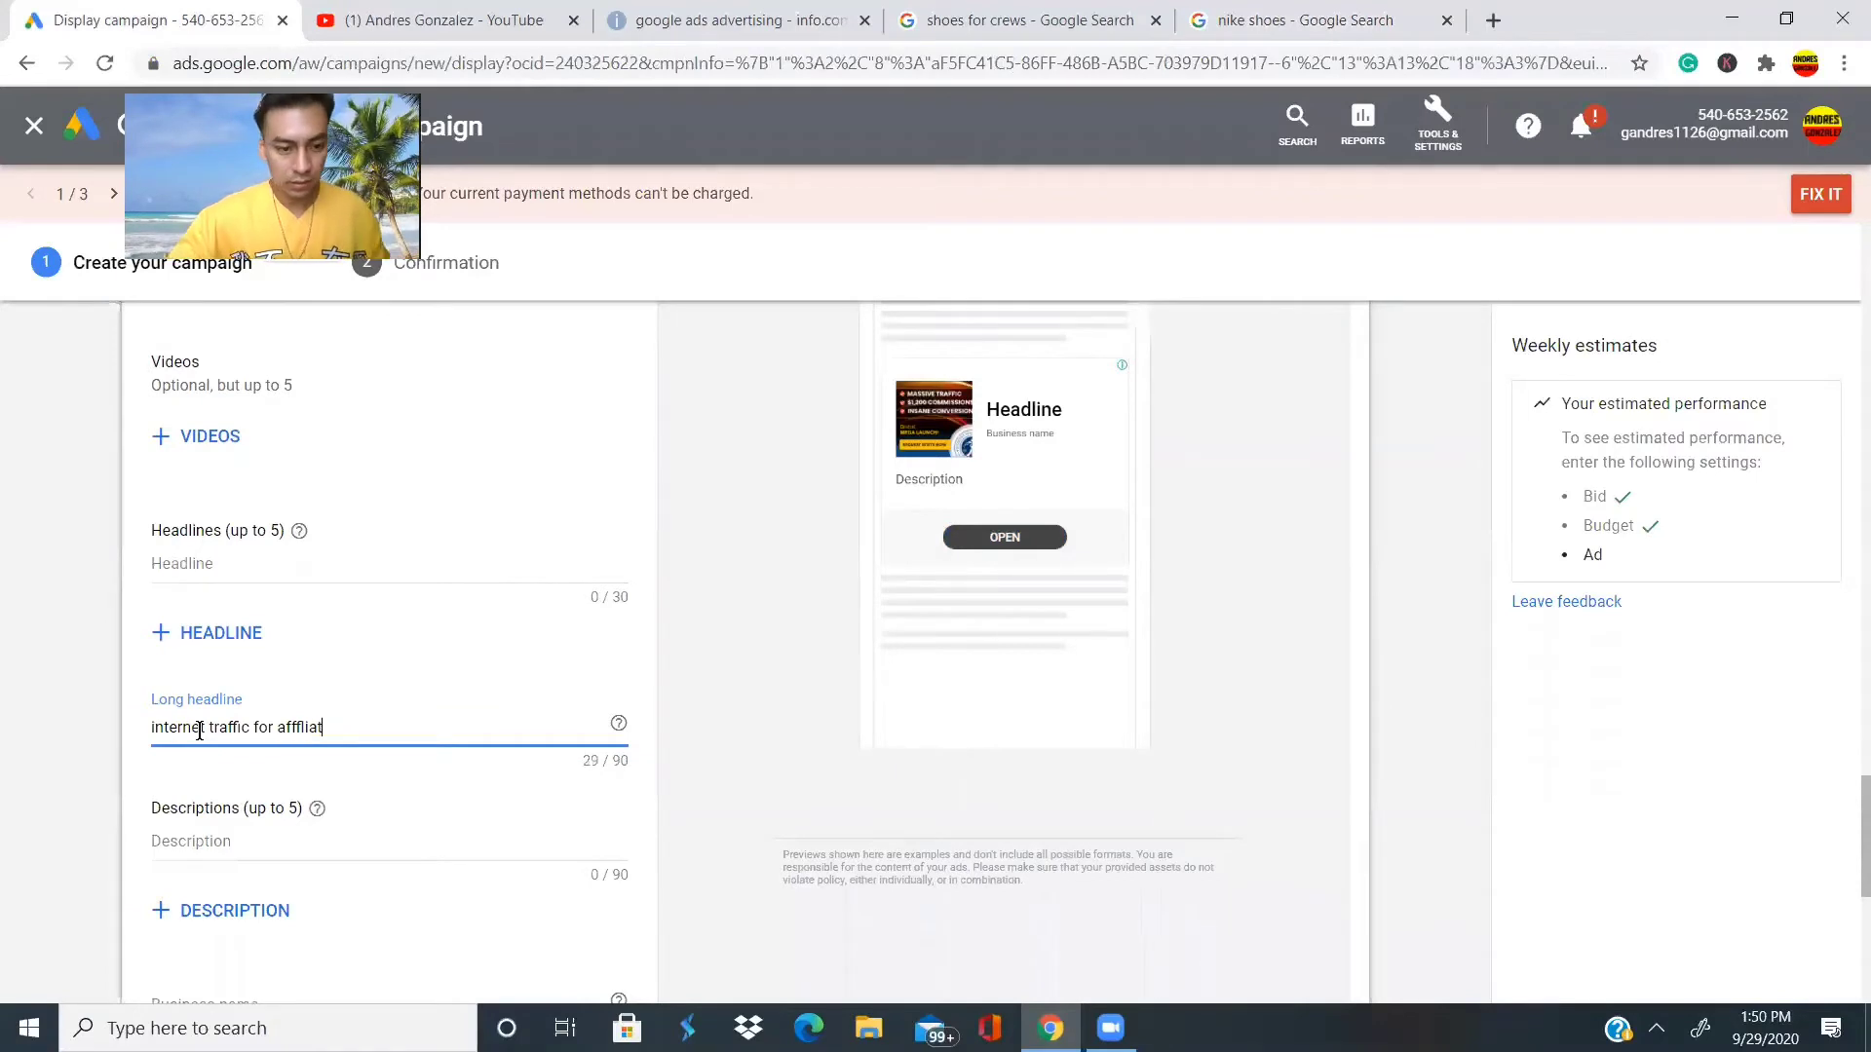
key(BackSpace)
key(BackSpace)
key(BackSpace)
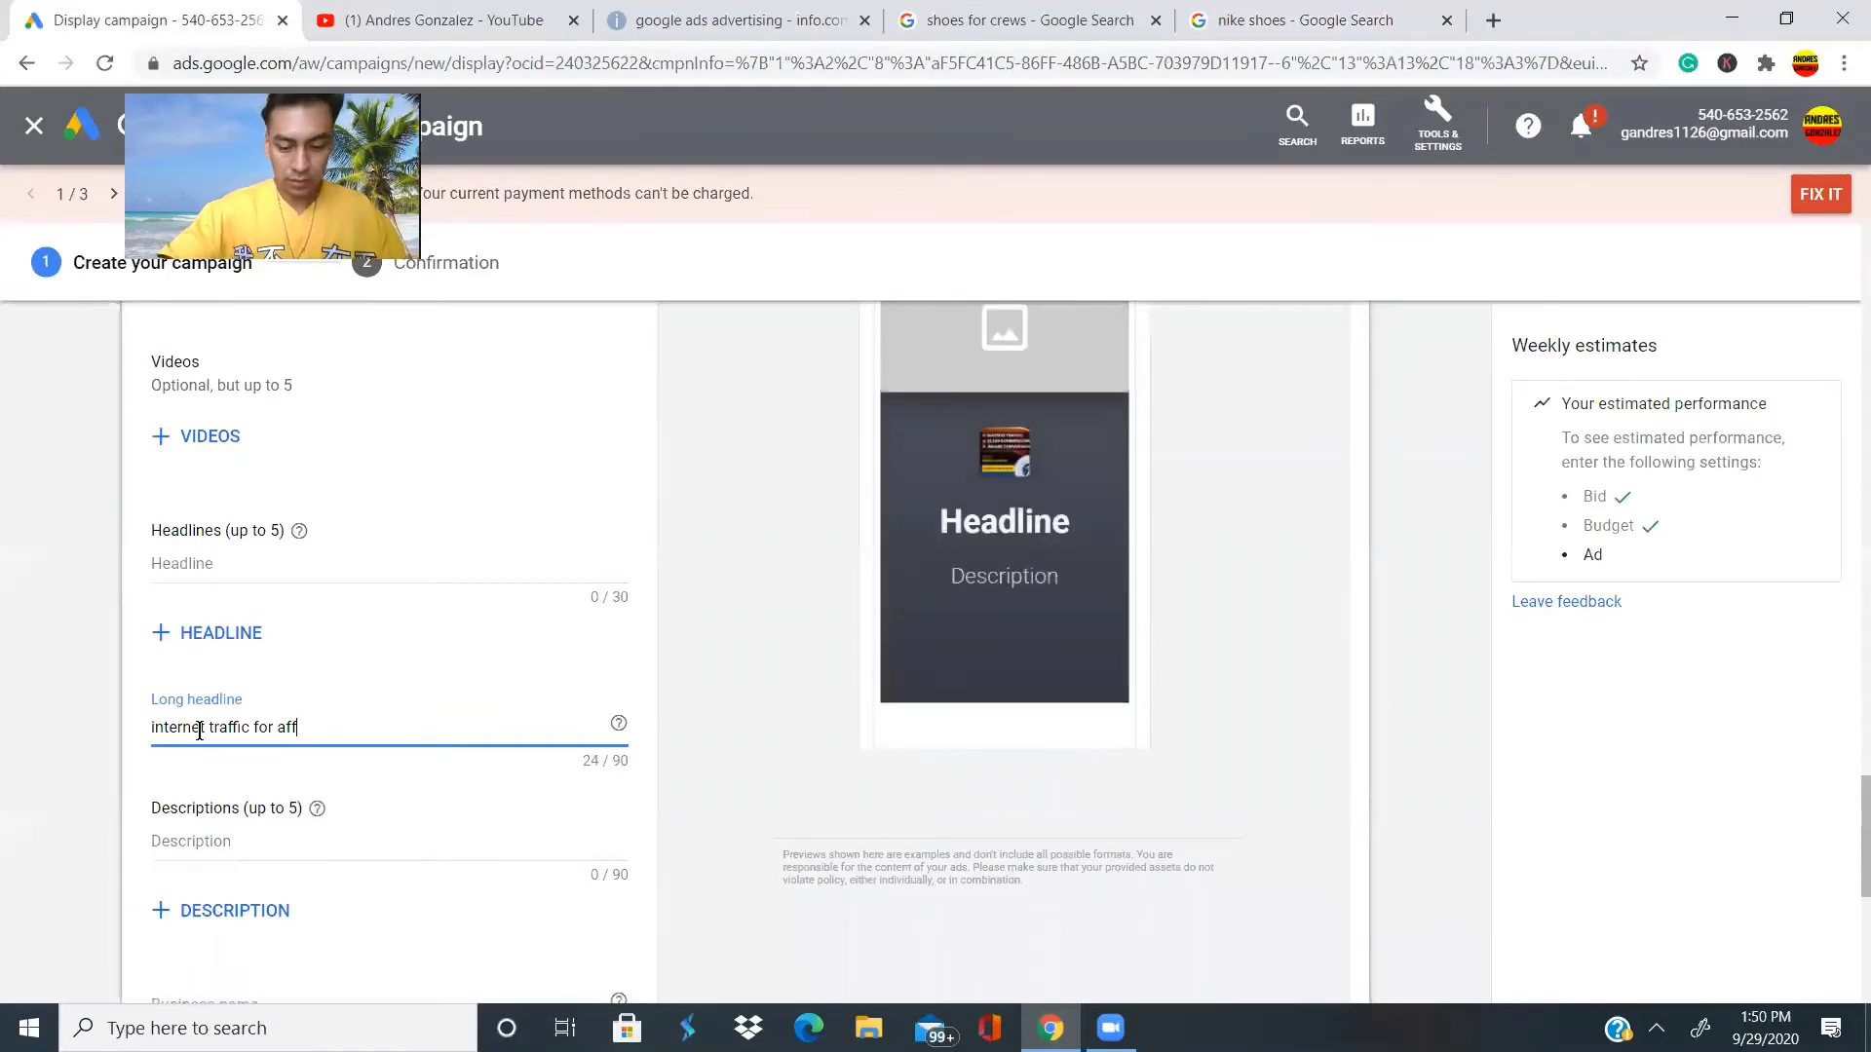
text(iliates)
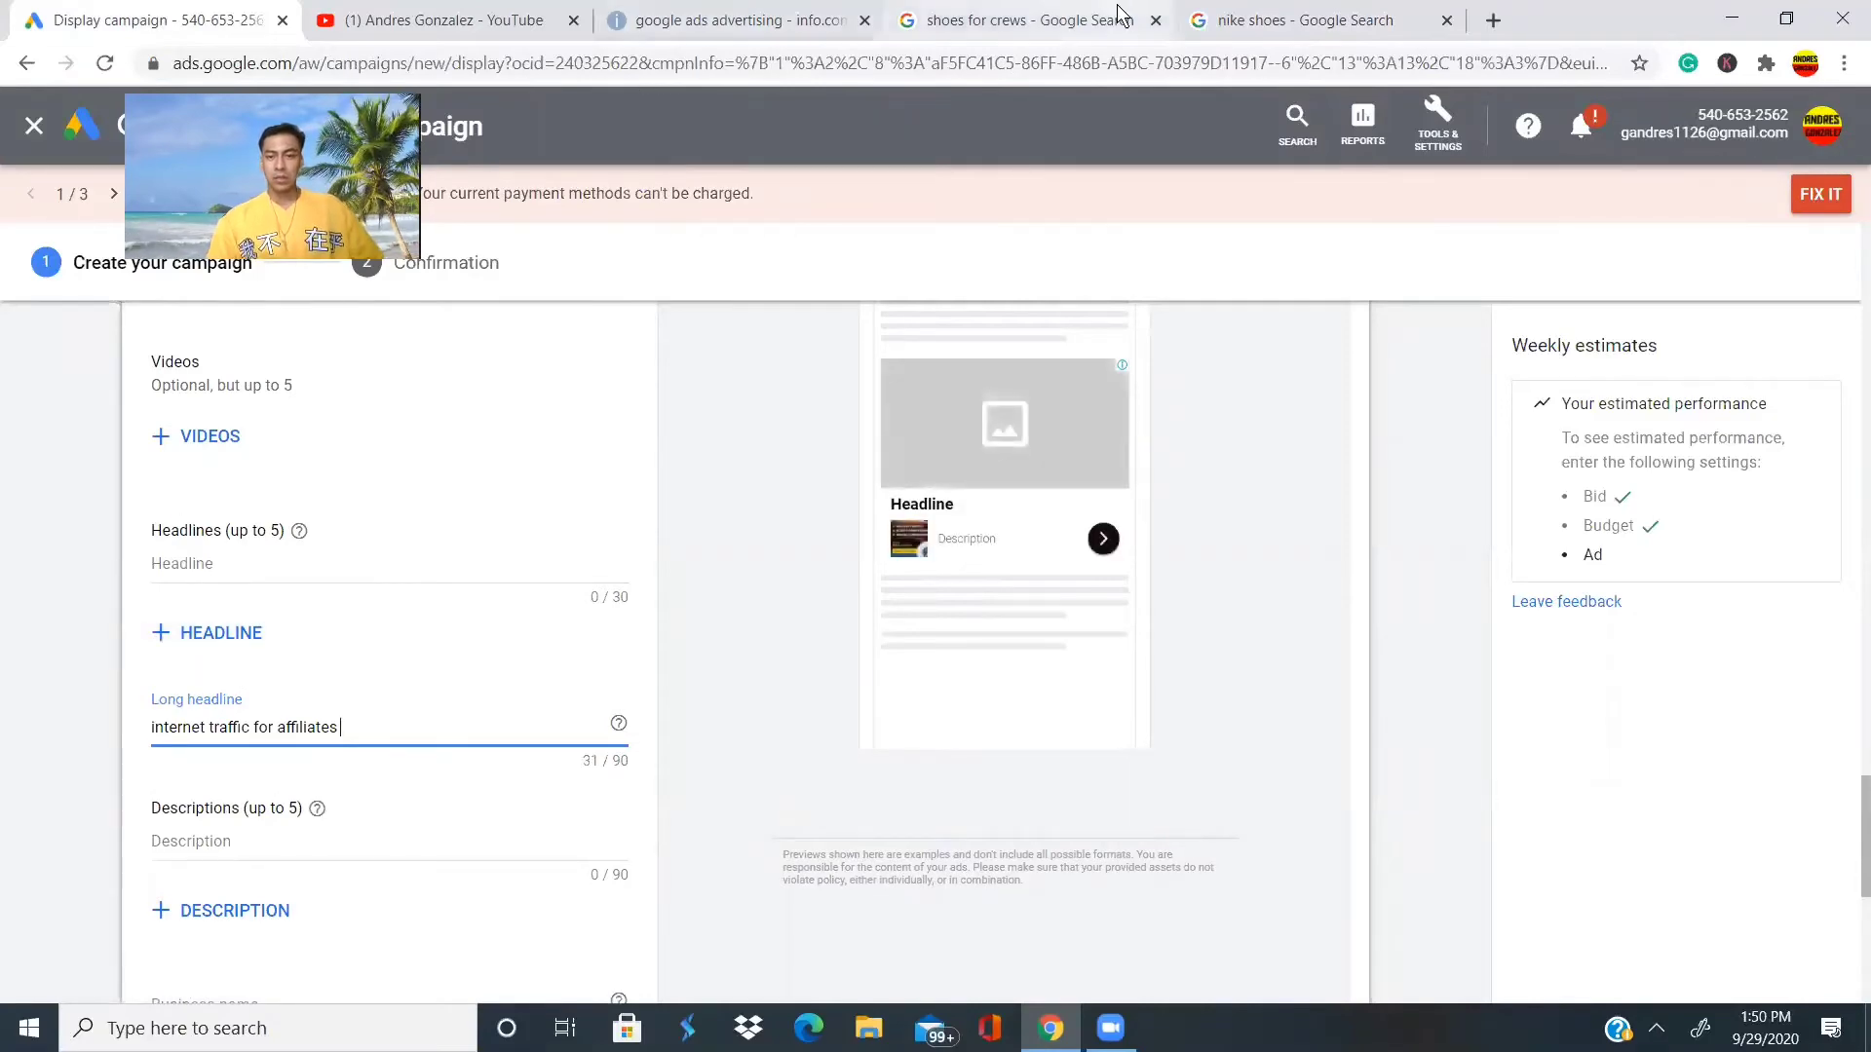
Examine the ads, images, store listings and related searches on the nike shoes results page.
click(1229, 29)
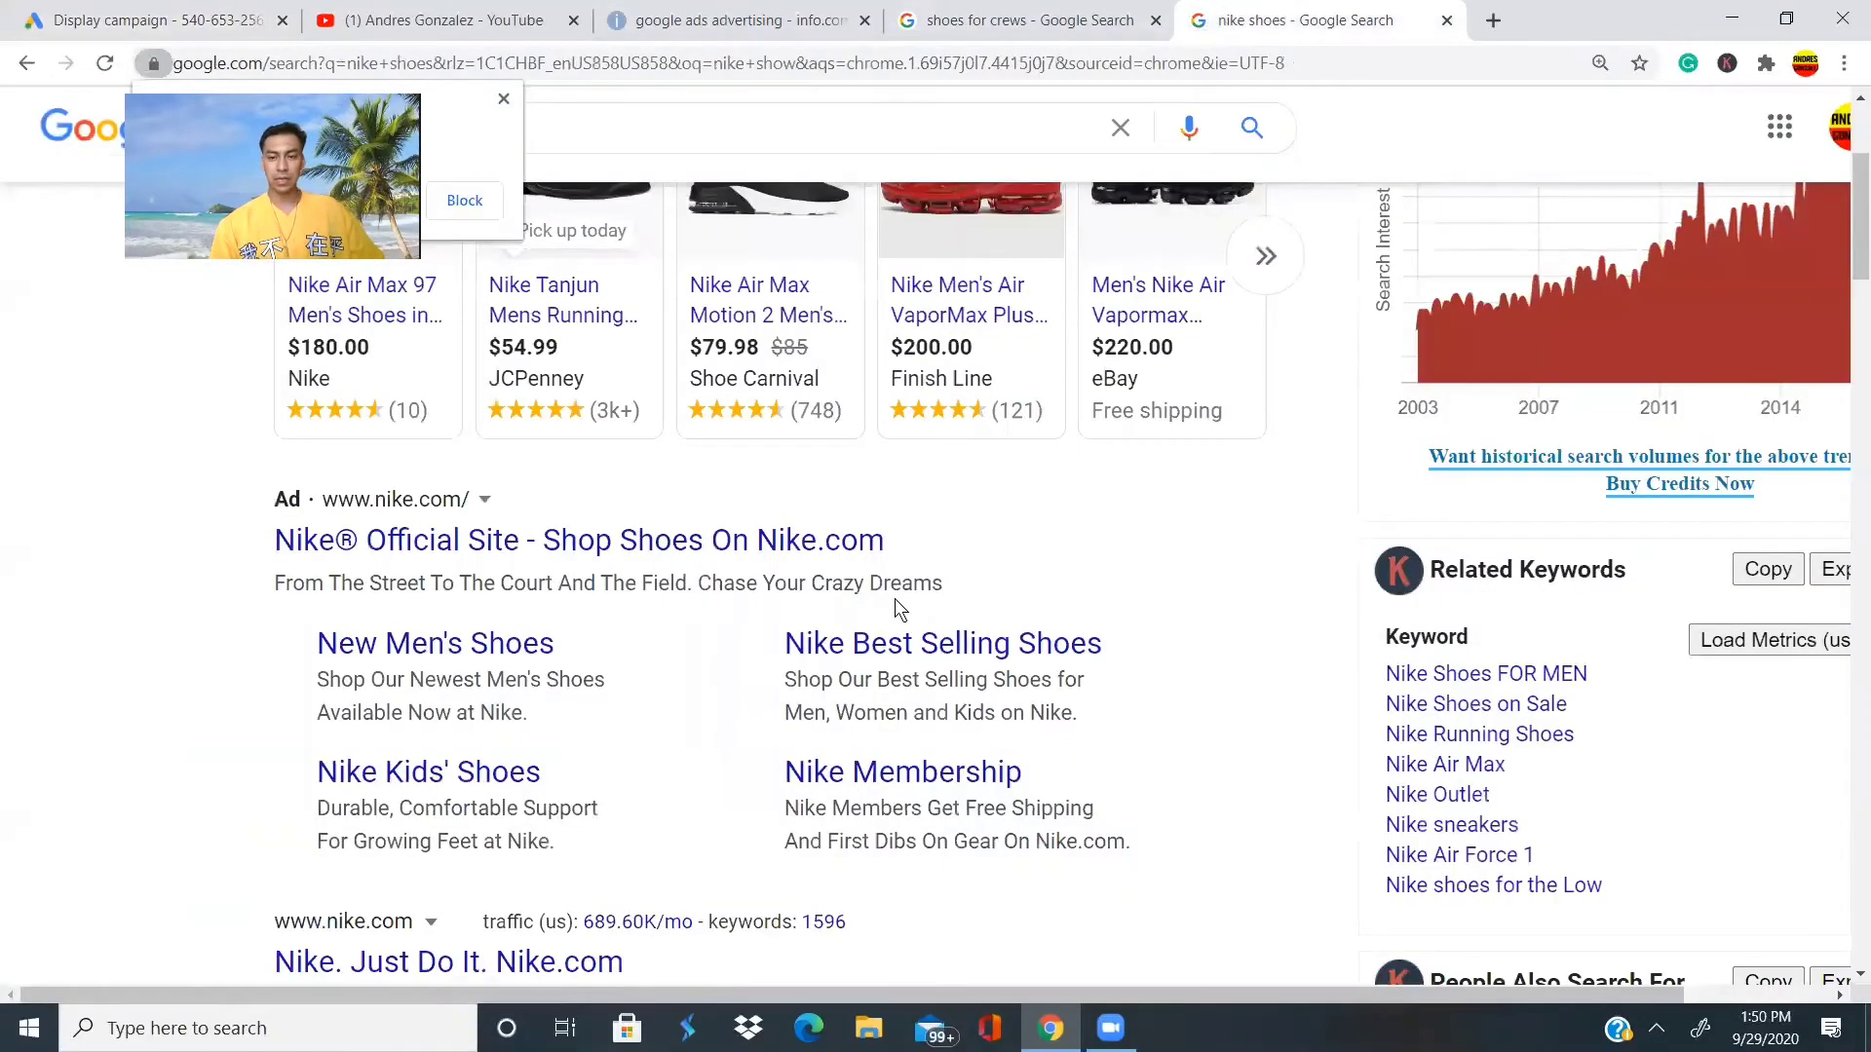
scroll(896, 604, down, 5)
scroll(894, 598, down, 15)
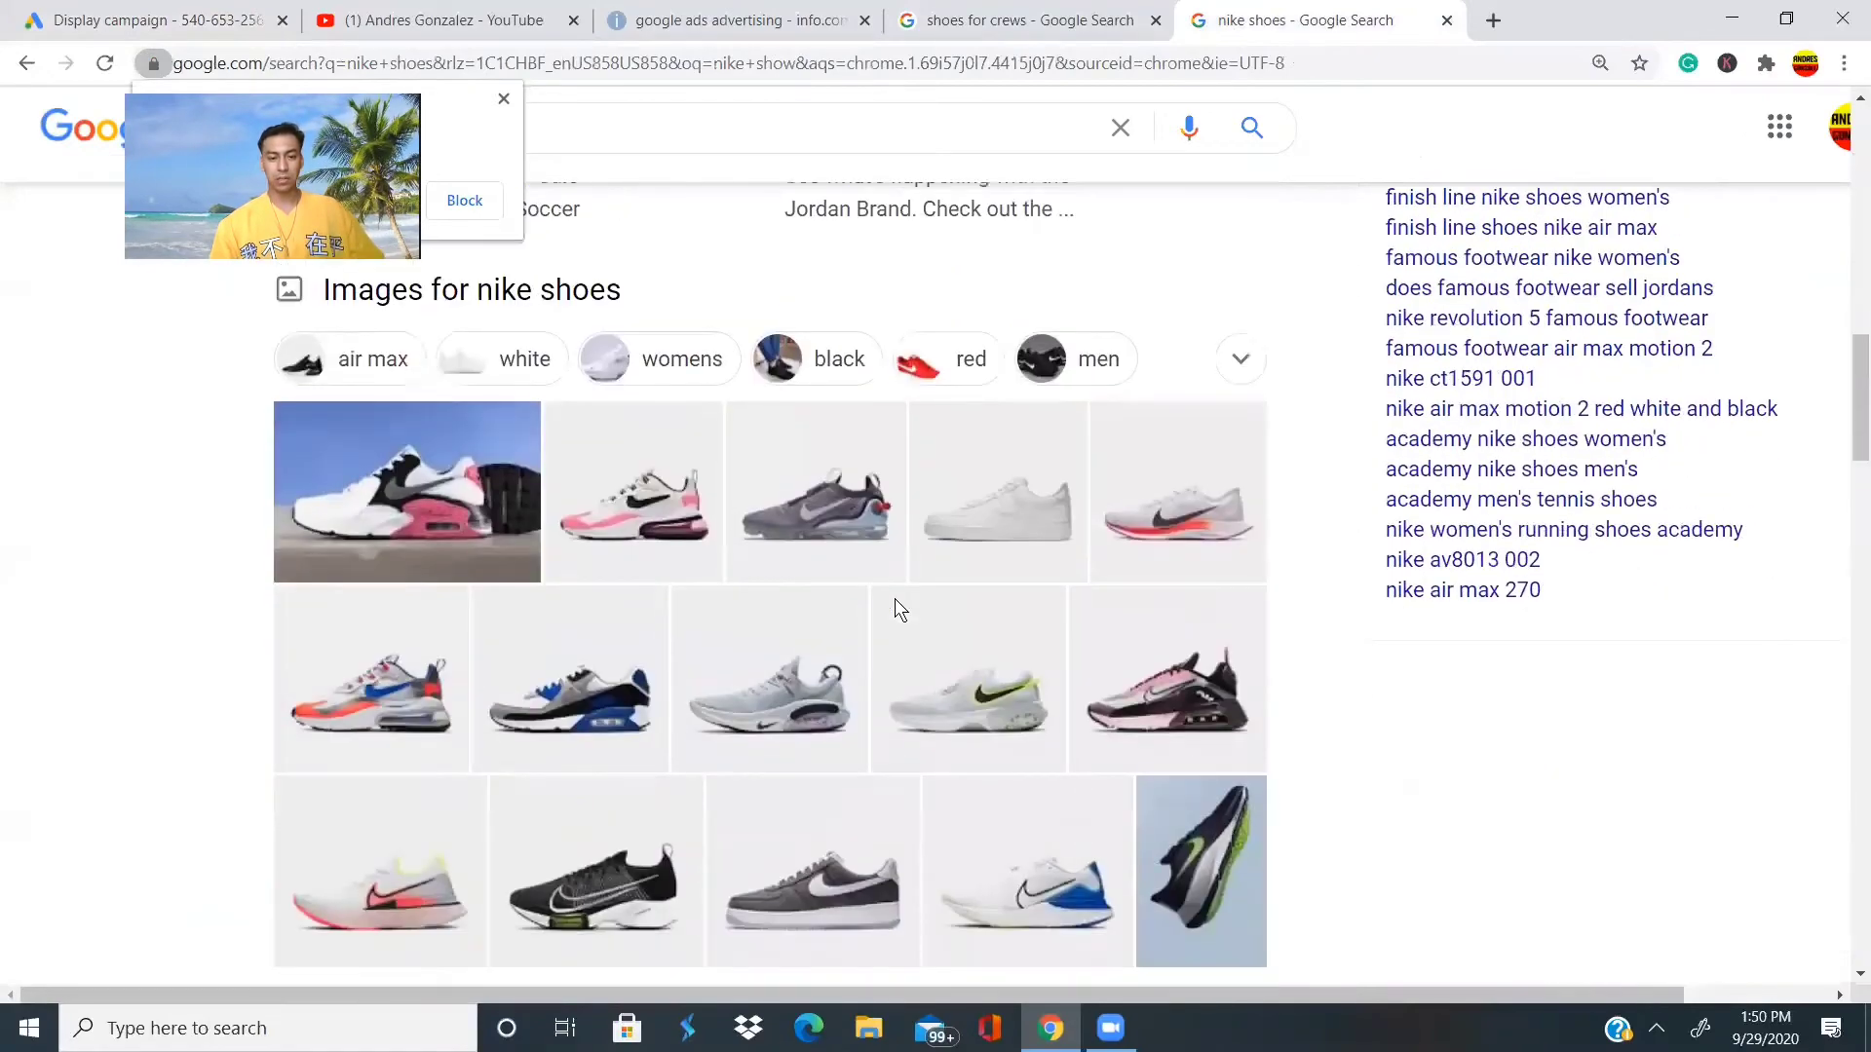
scroll(894, 600, down, 15)
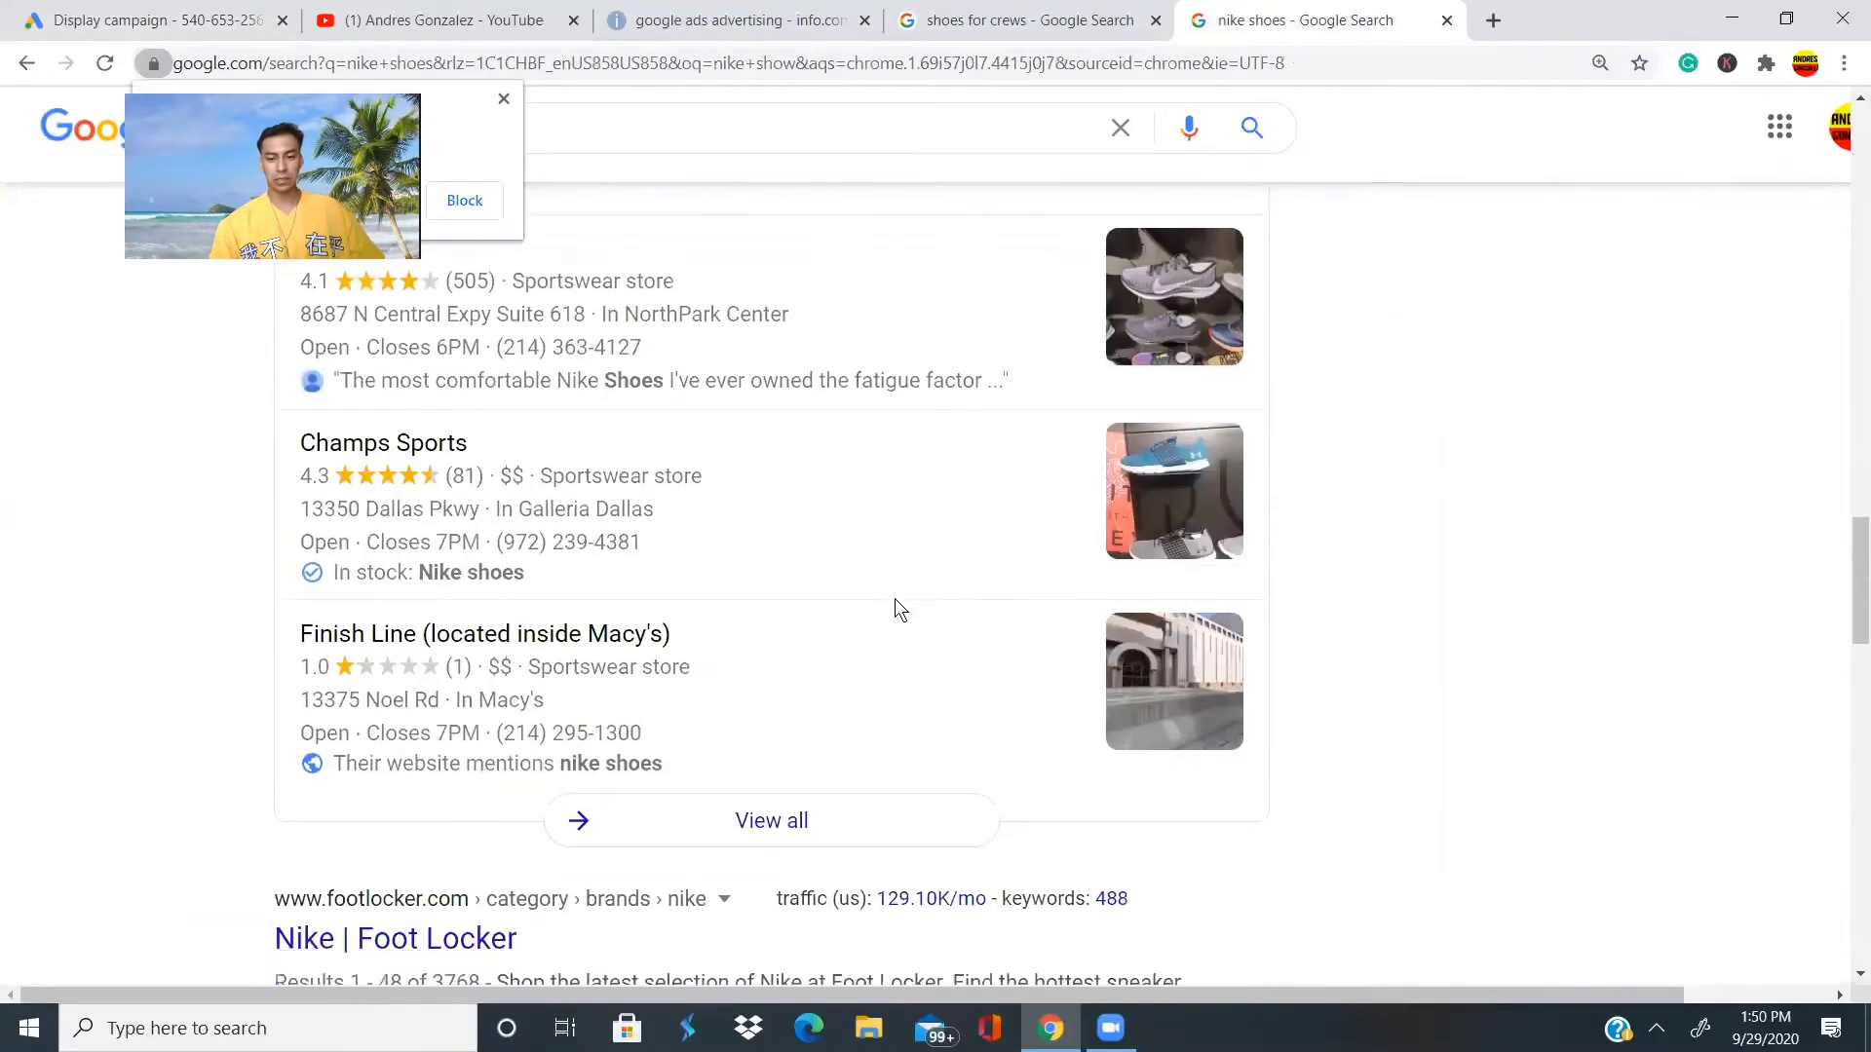
scroll(894, 609, down, 15)
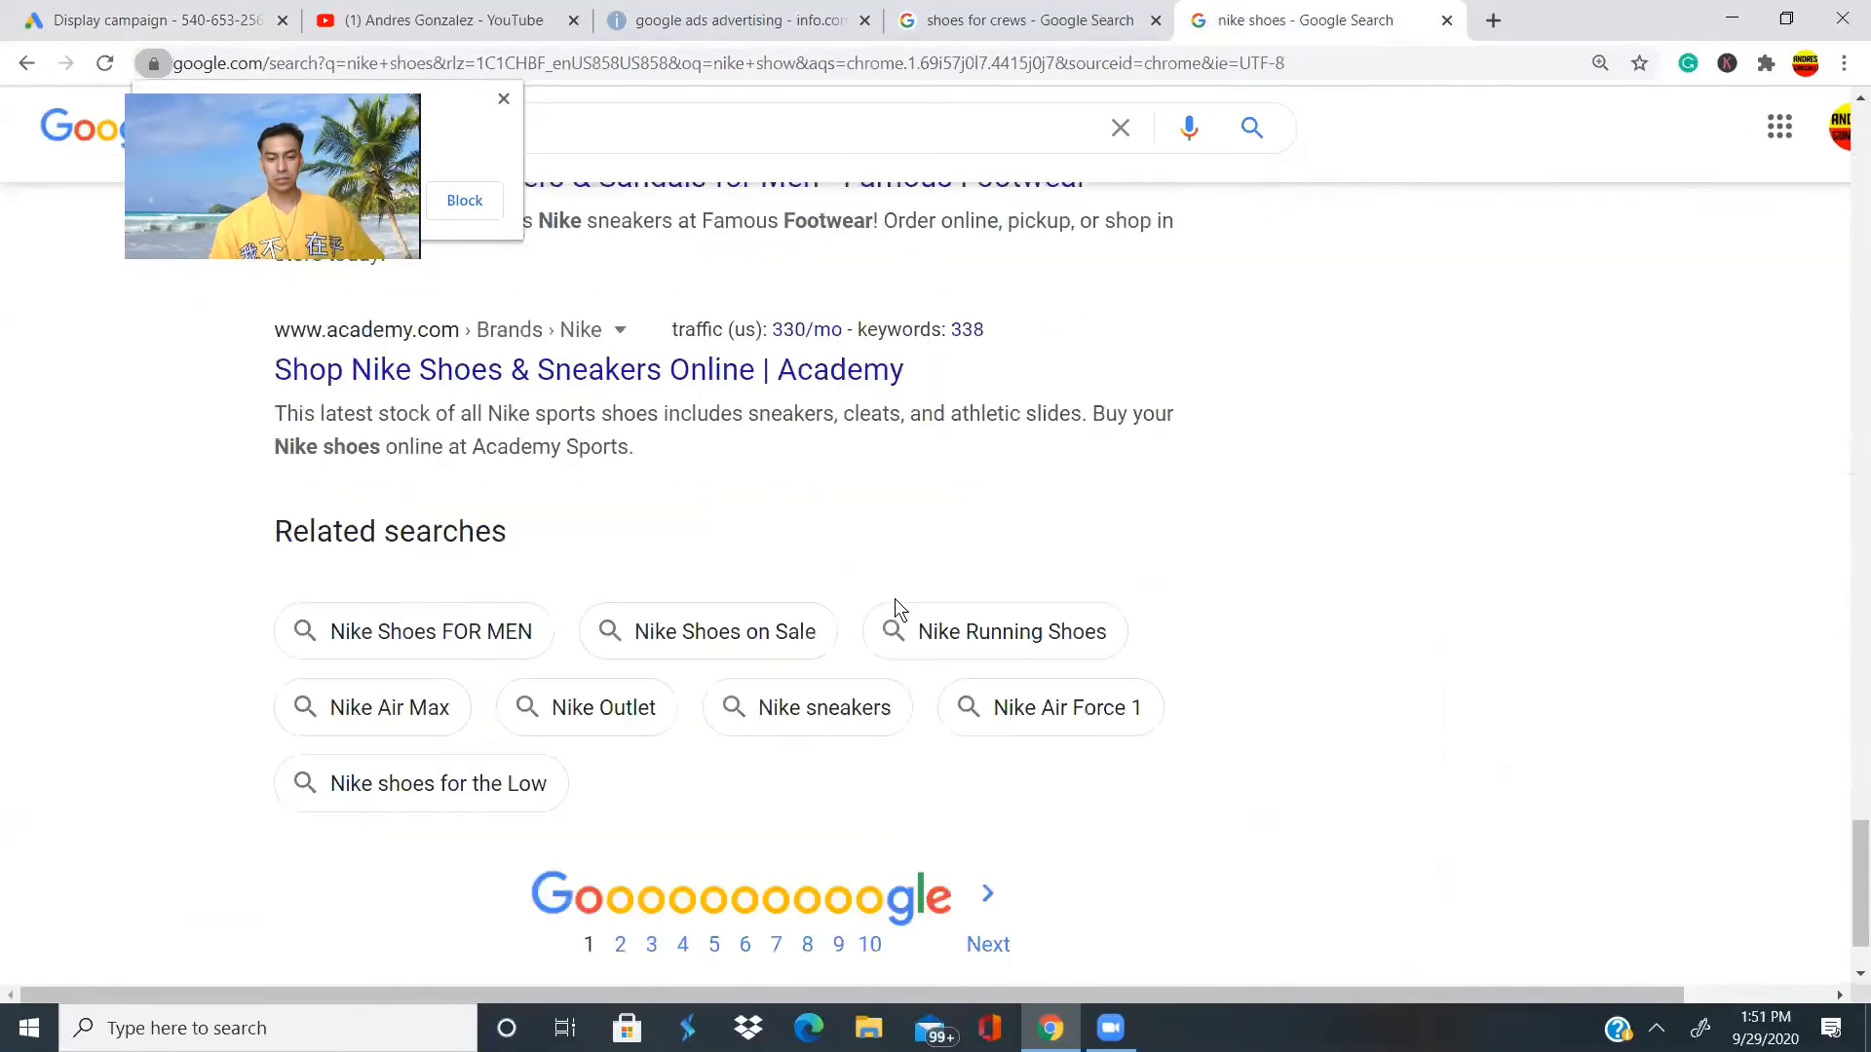
scroll(894, 600, up, 15)
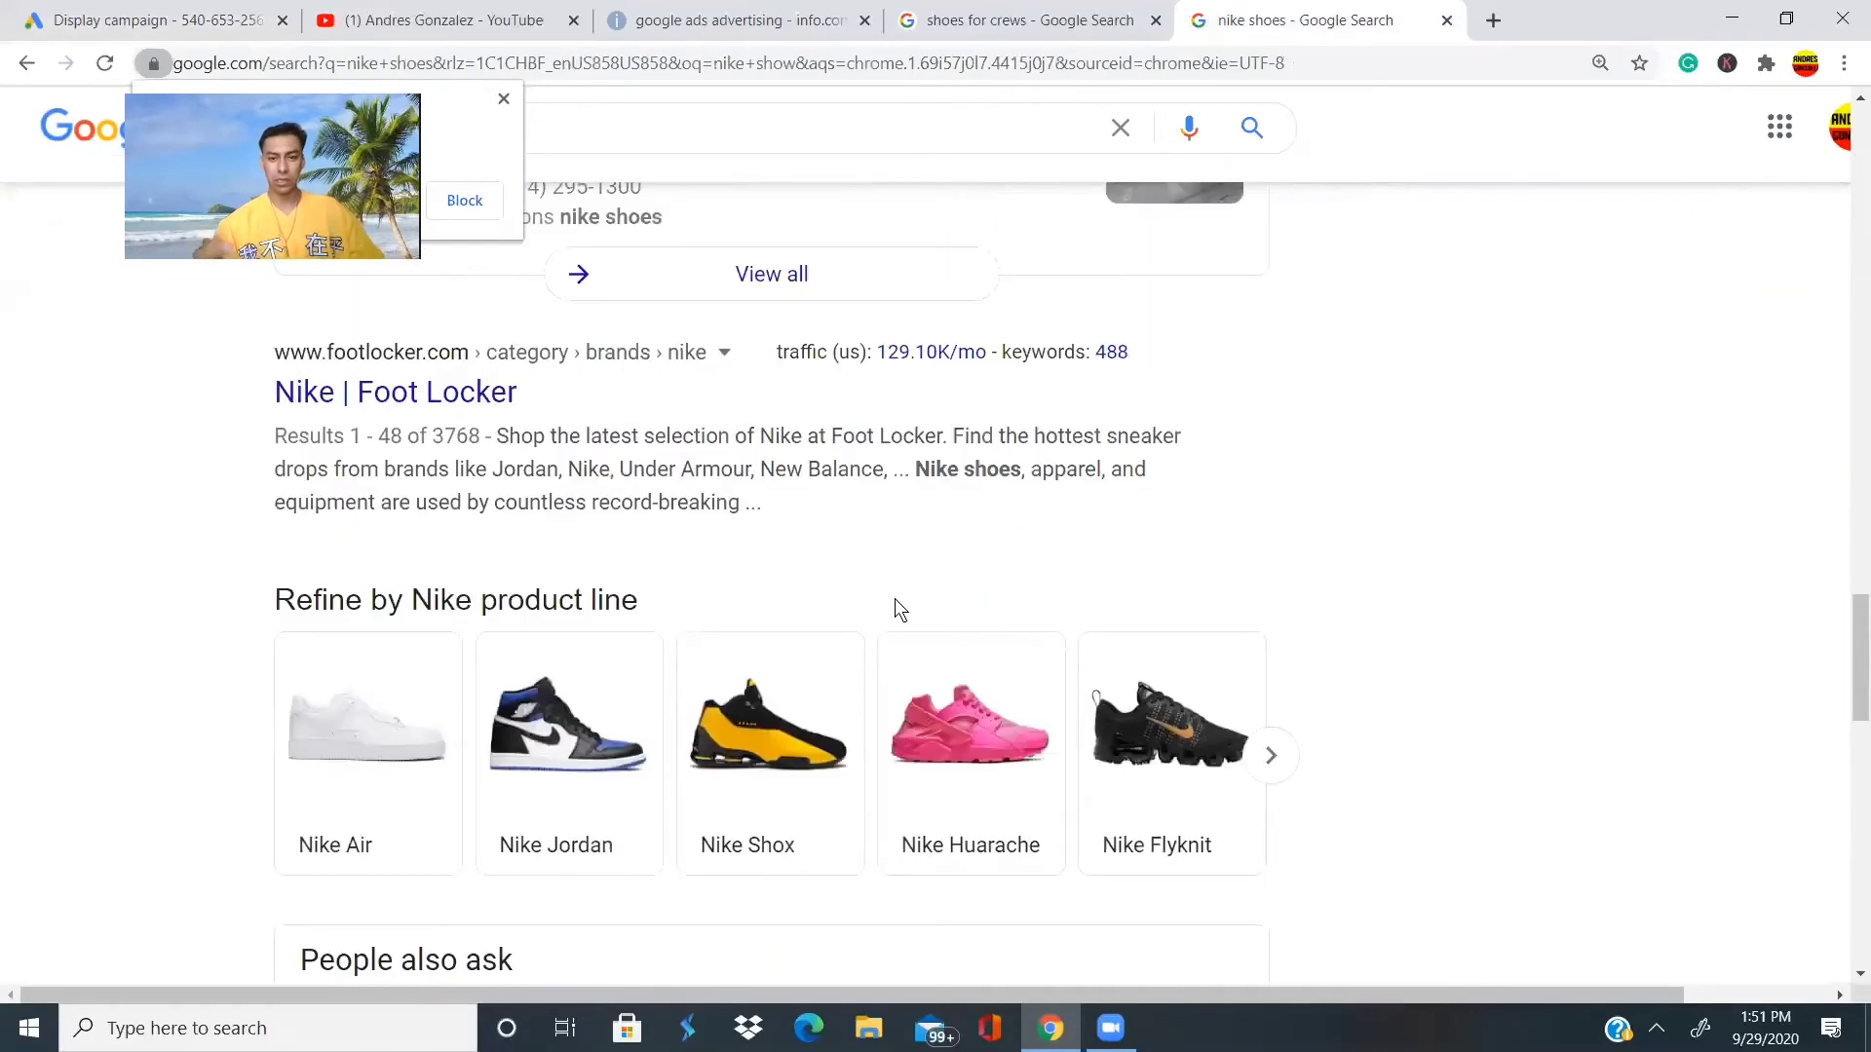
Search Google for "nike shoes" again, look through the shopping ads and listings, and go back to the shoes for crews results.
click(696, 64)
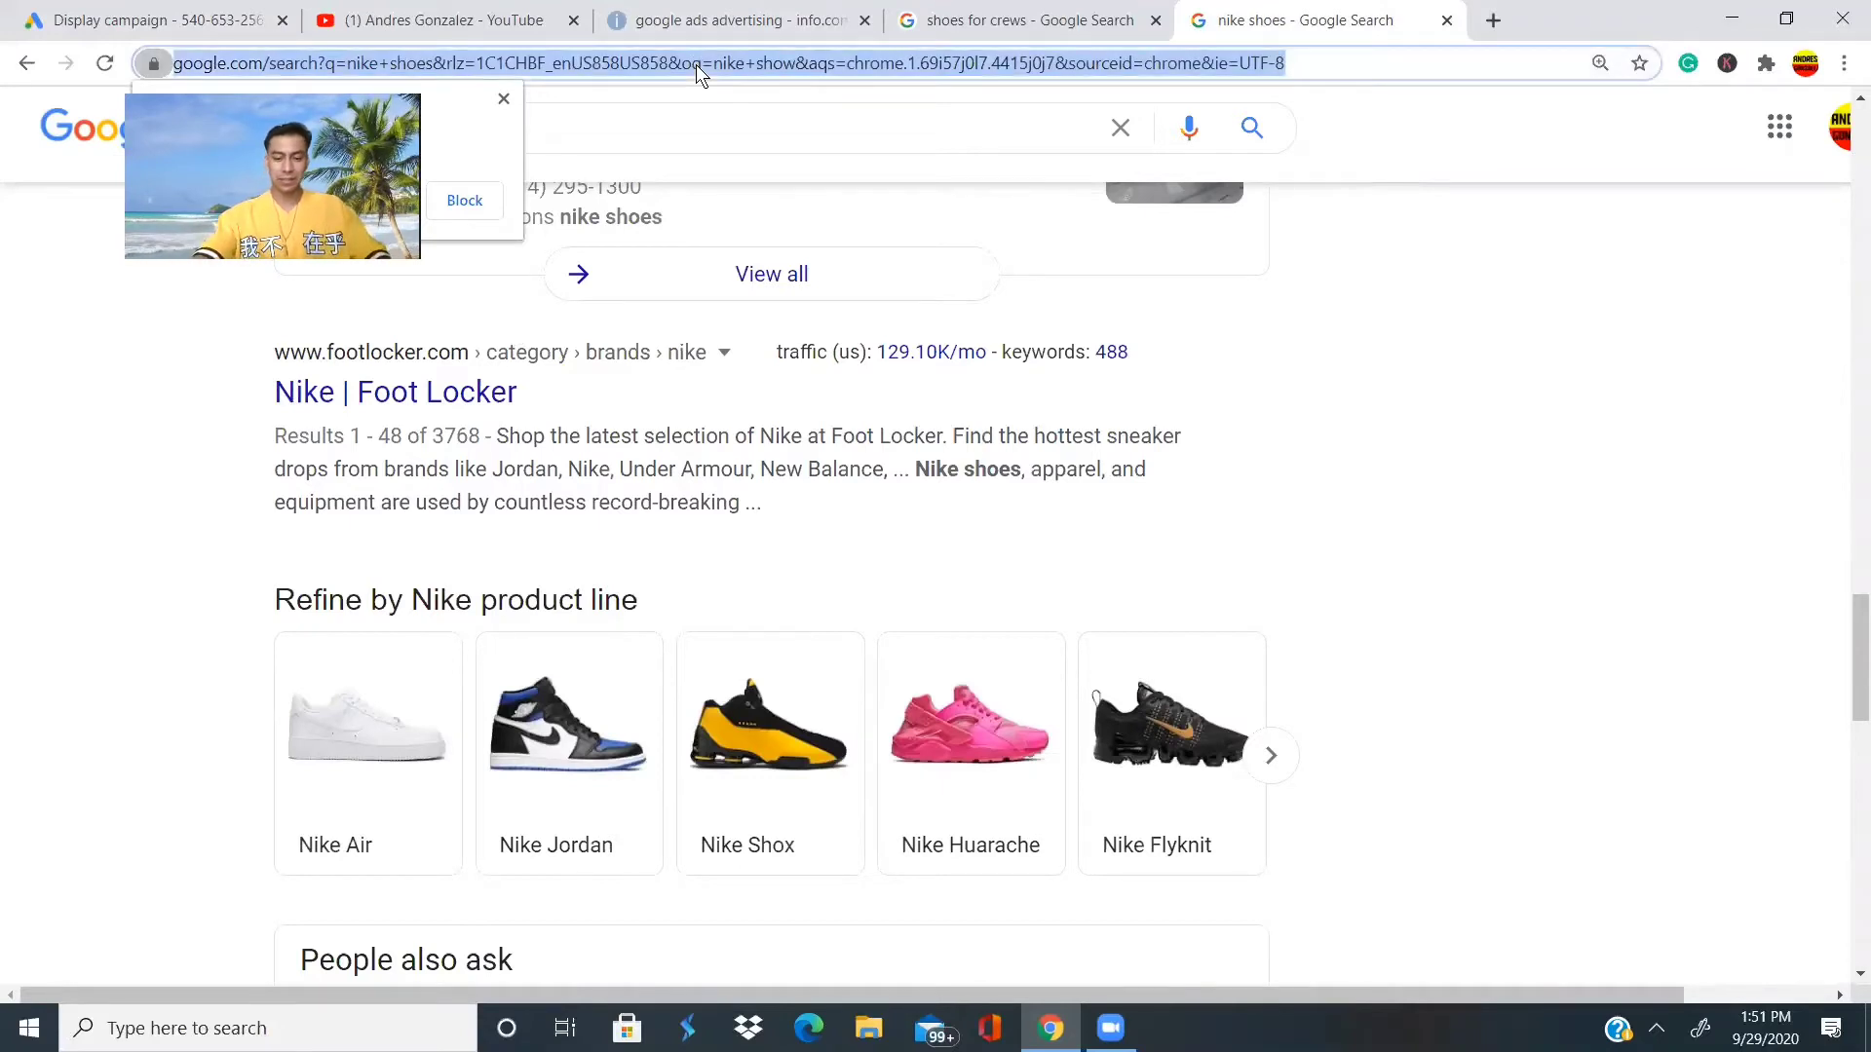
text(nike)
key(Return)
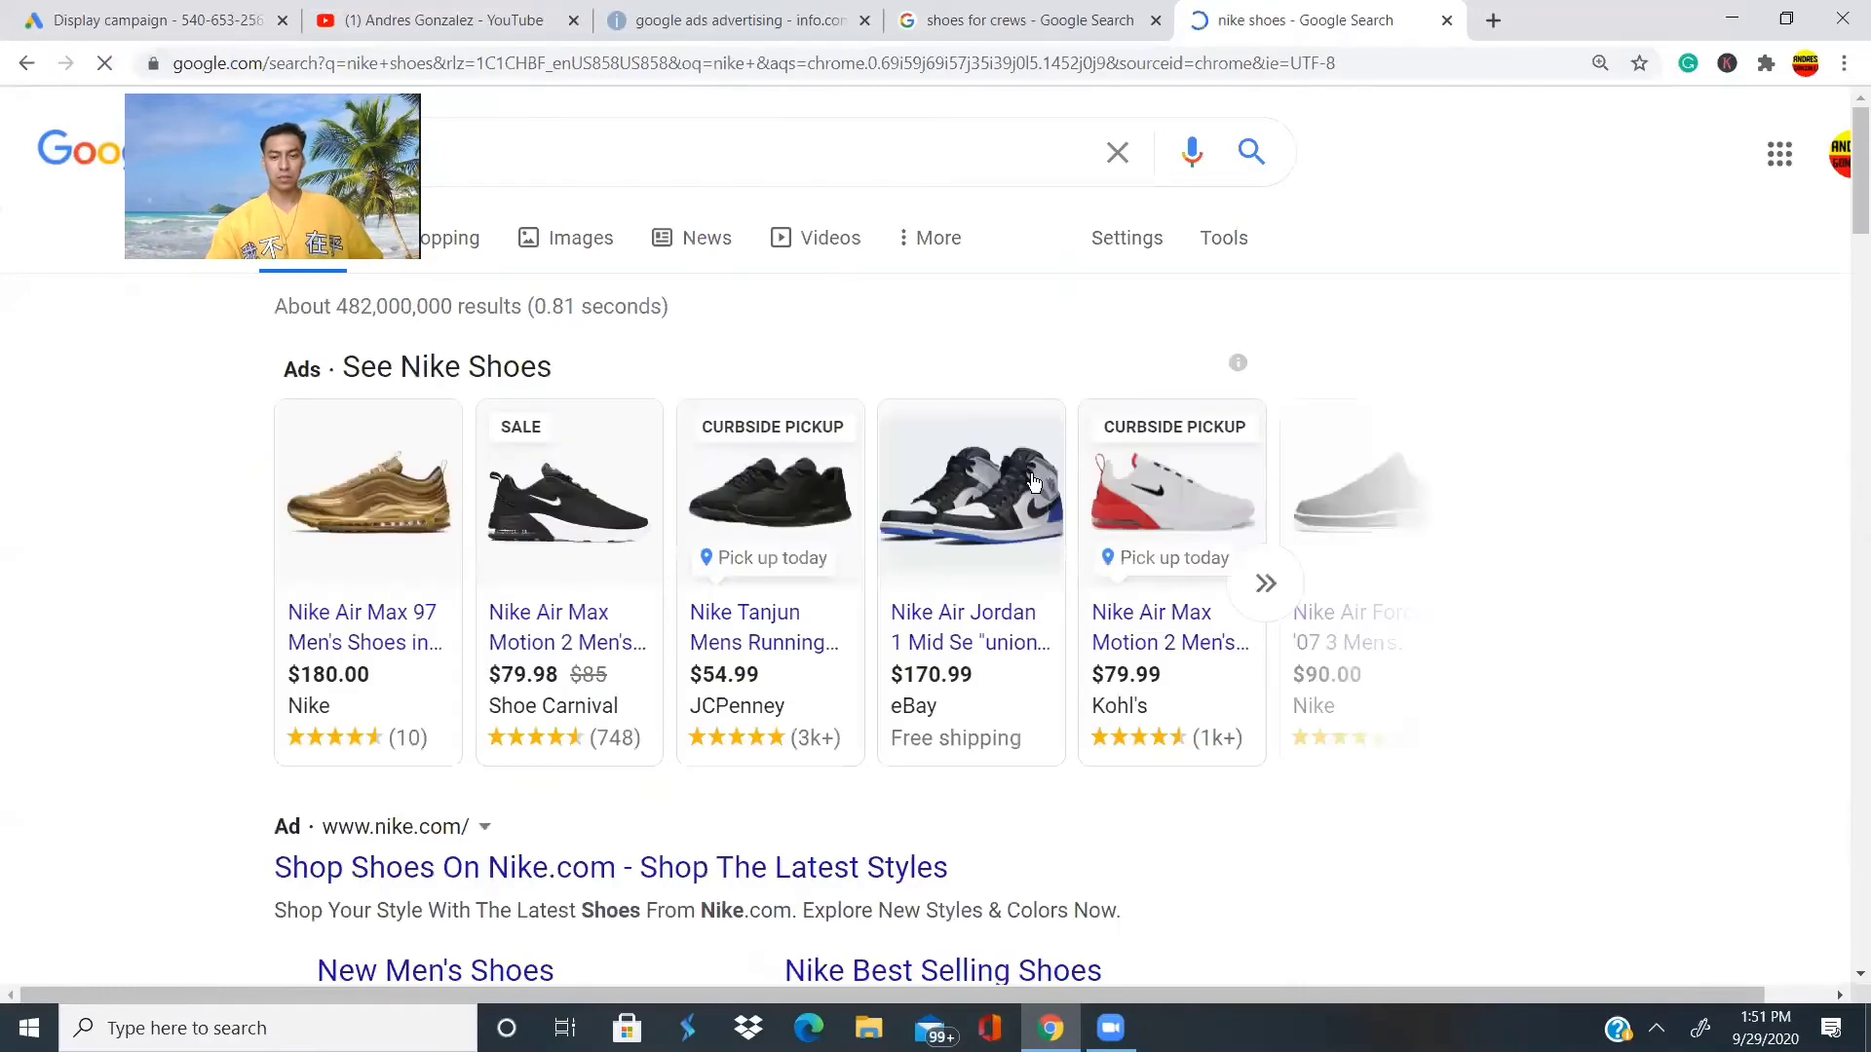
scroll(960, 526, down, 5)
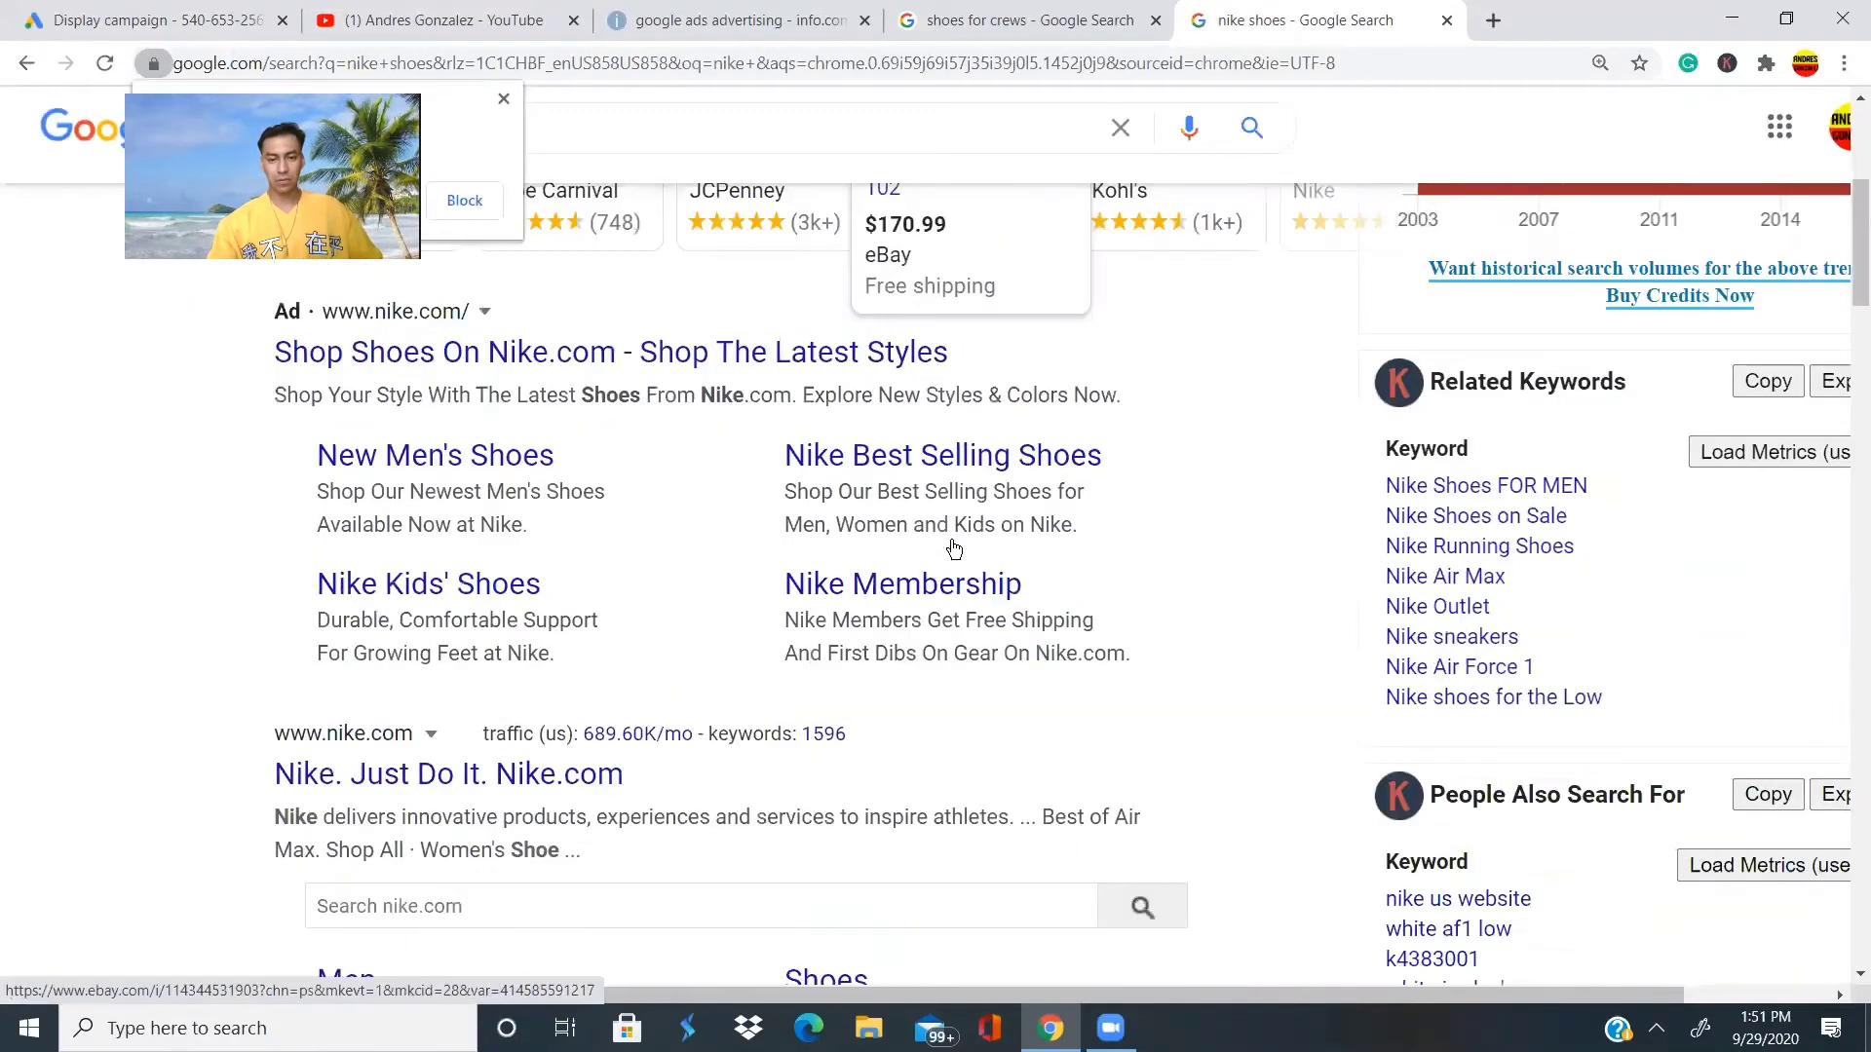
scroll(953, 548, down, 8)
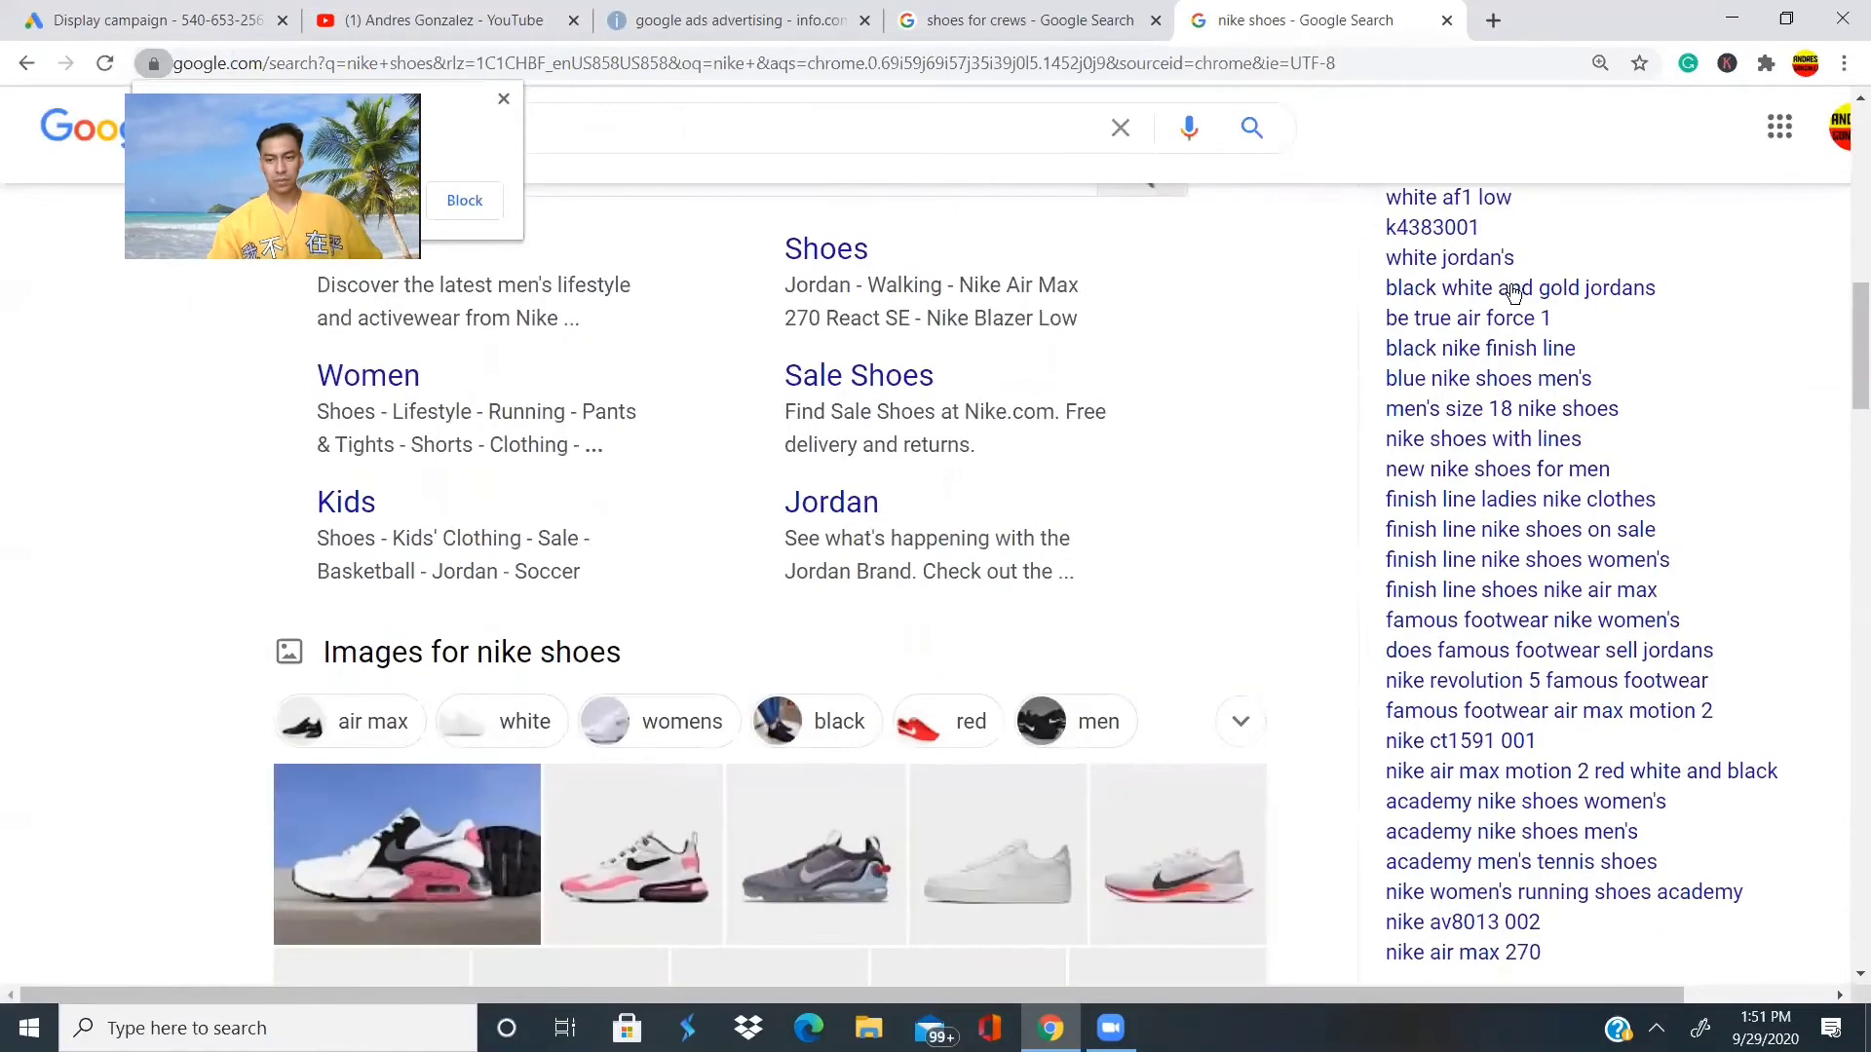
scroll(484, 512, down, 7)
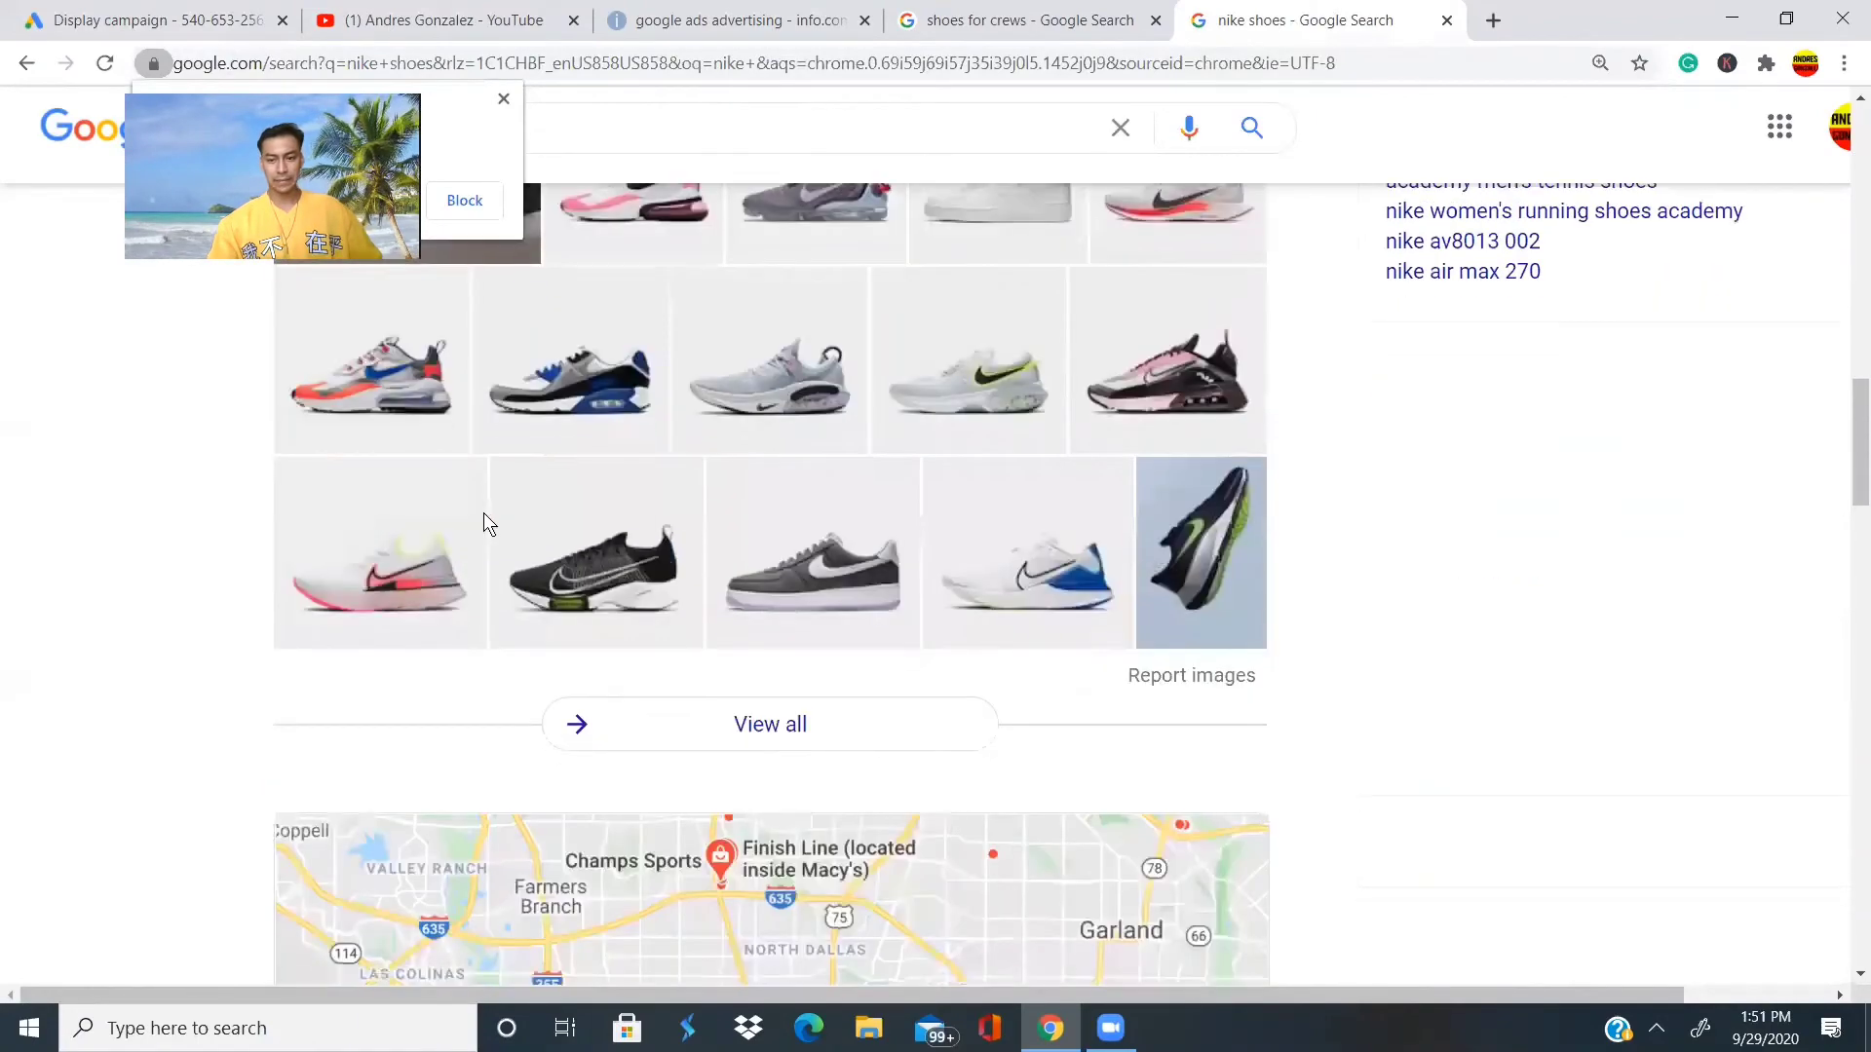
scroll(484, 513, down, 18)
scroll(483, 512, down, 10)
scroll(483, 512, up, 16)
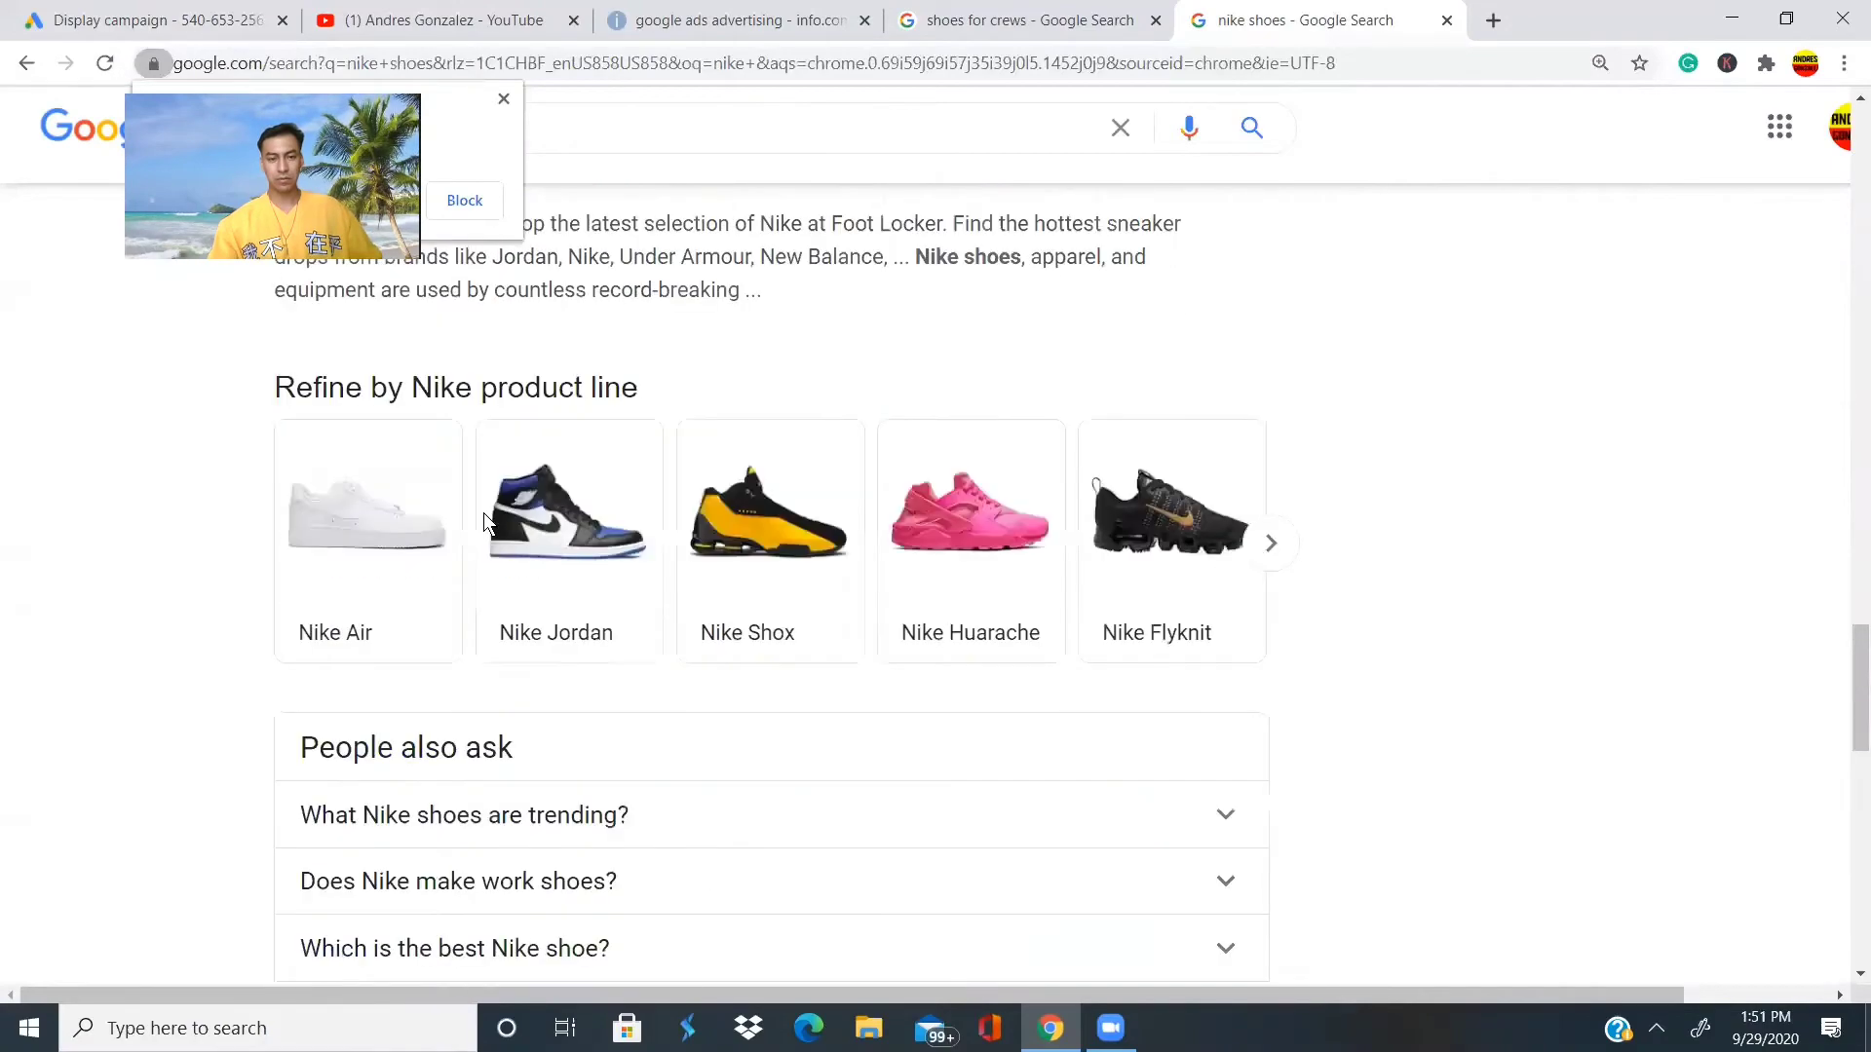
scroll(484, 512, up, 20)
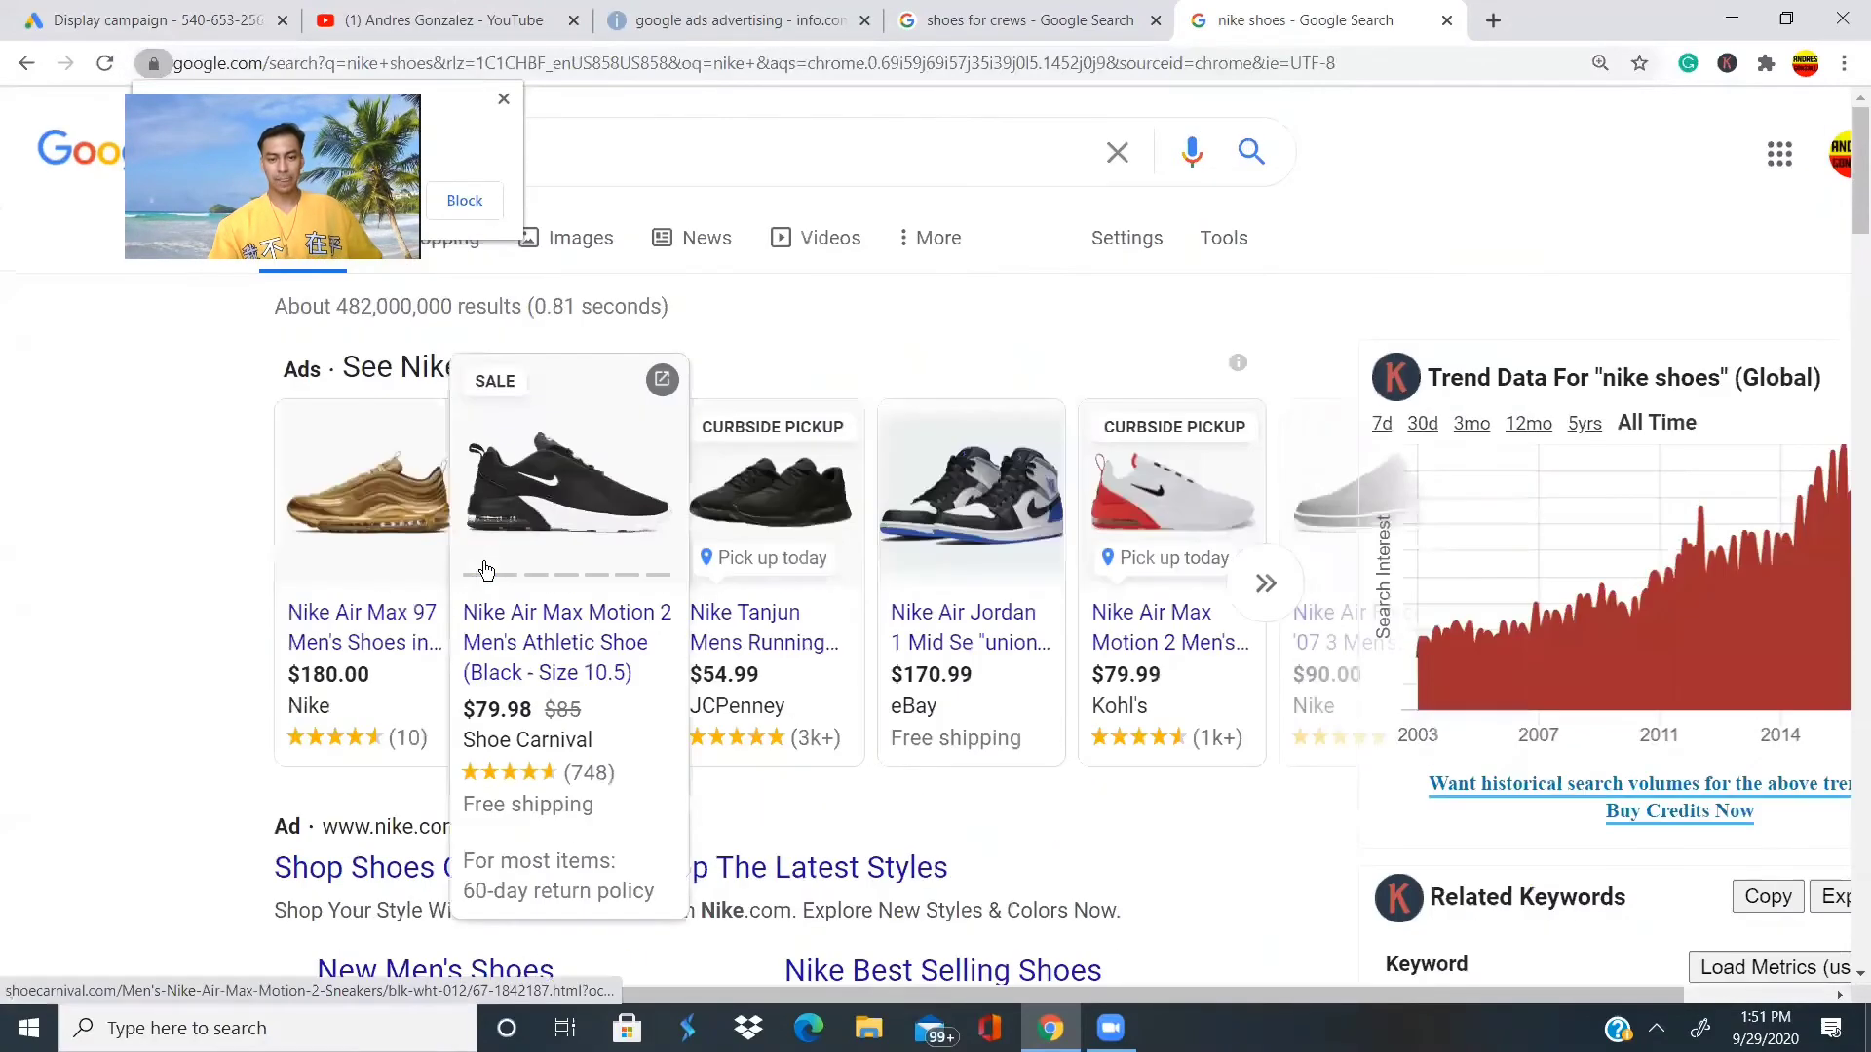
click(1085, 26)
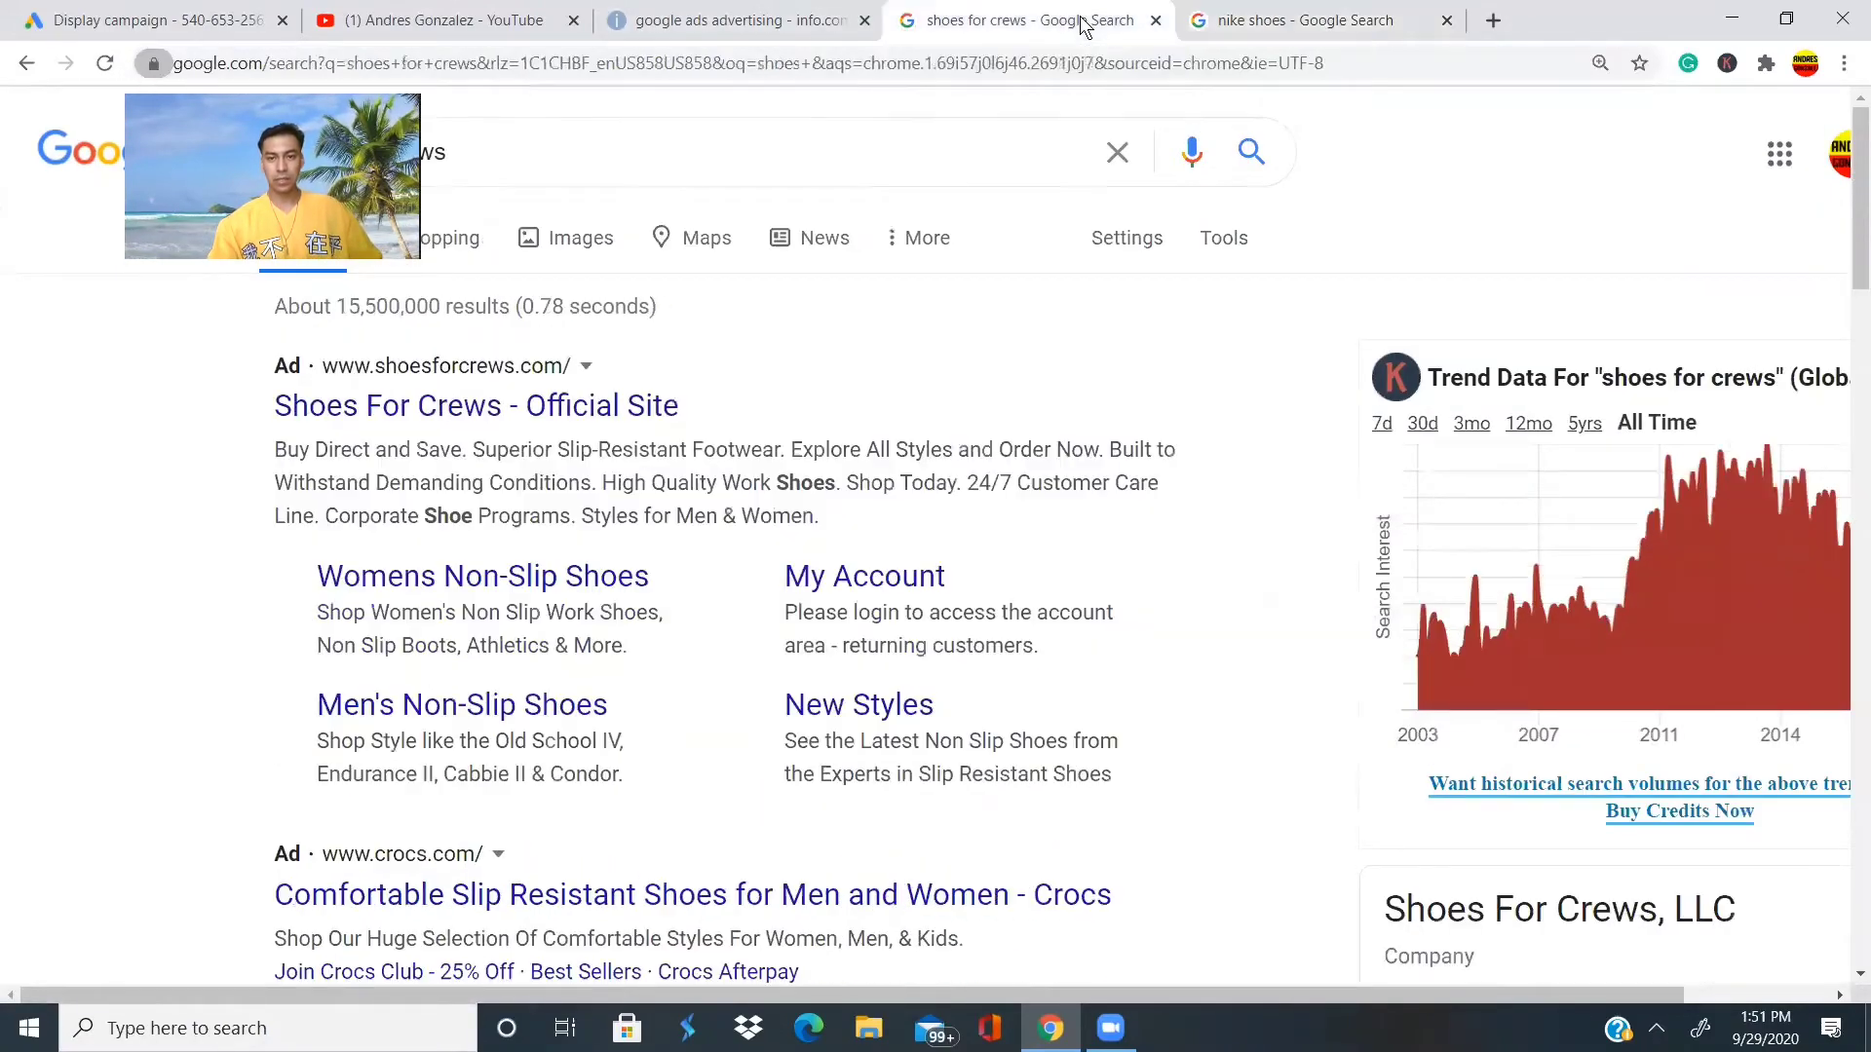
Return to the display campaign and review the ad's images, videos, headline and description fields.
click(526, 22)
click(206, 21)
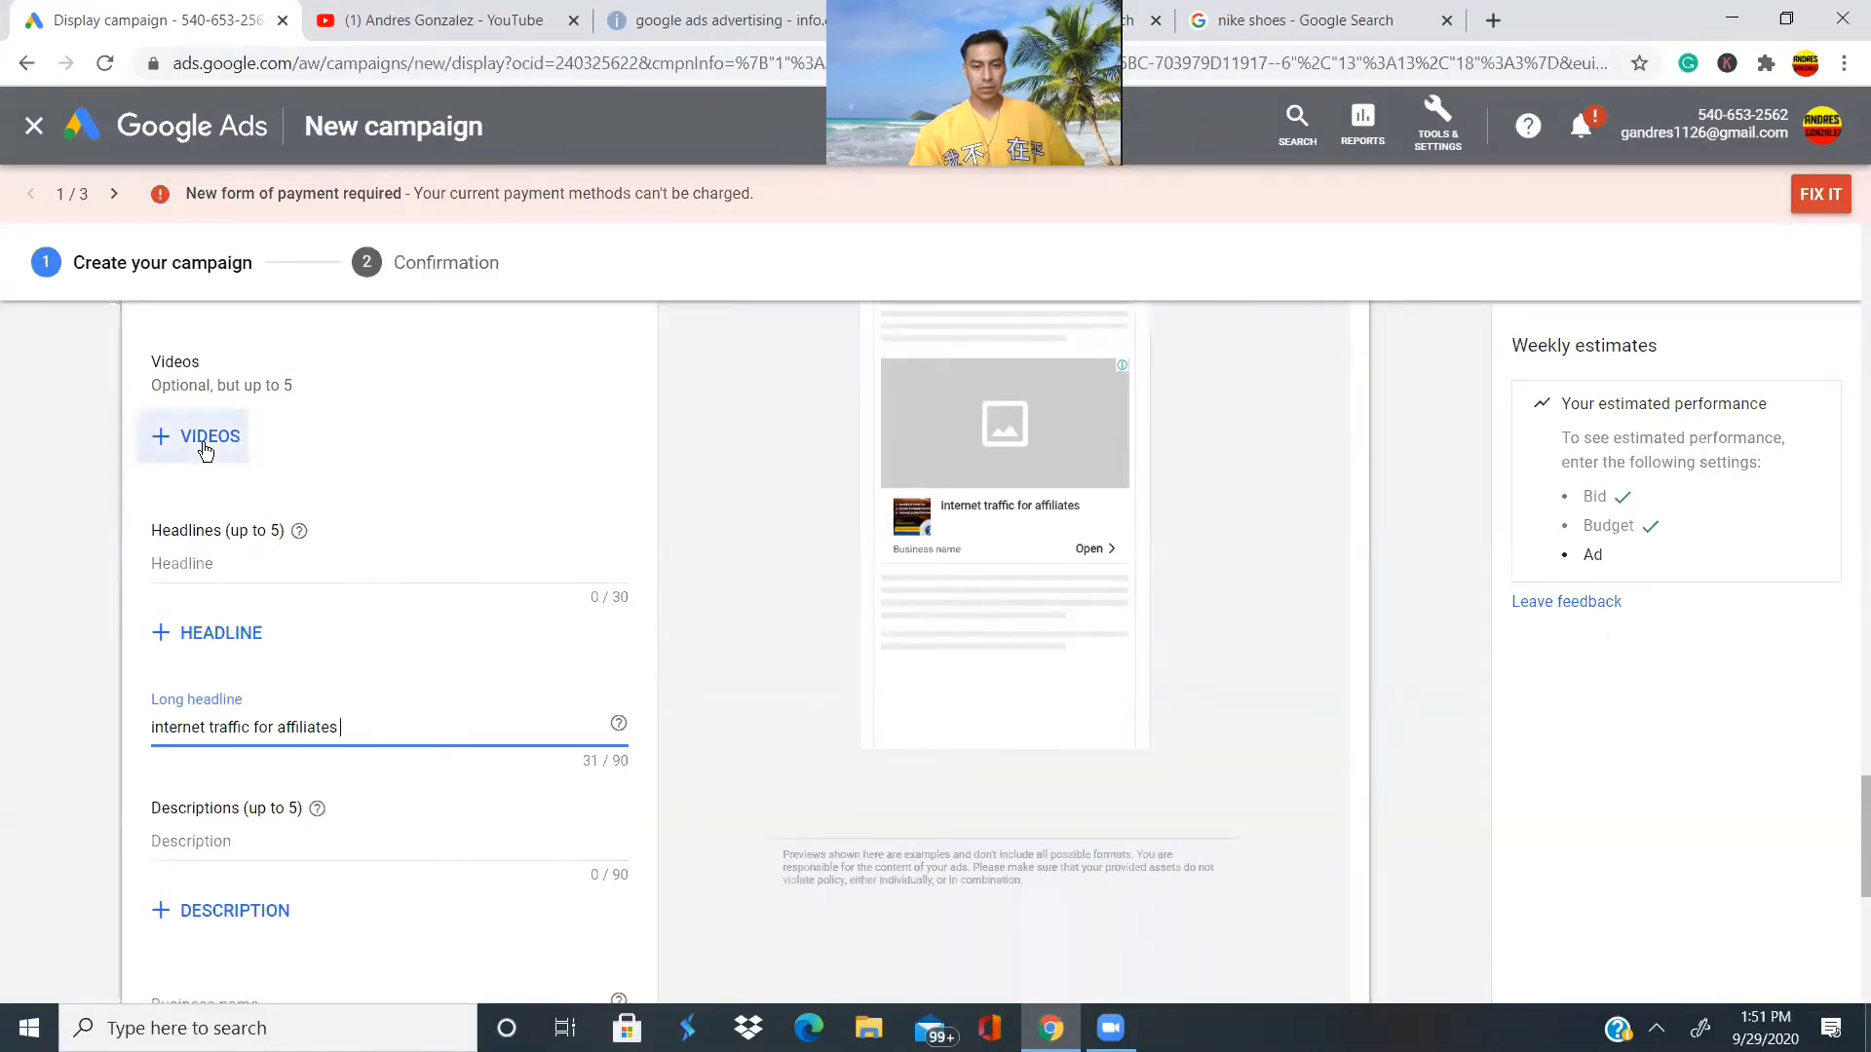
scroll(203, 443, up, 2)
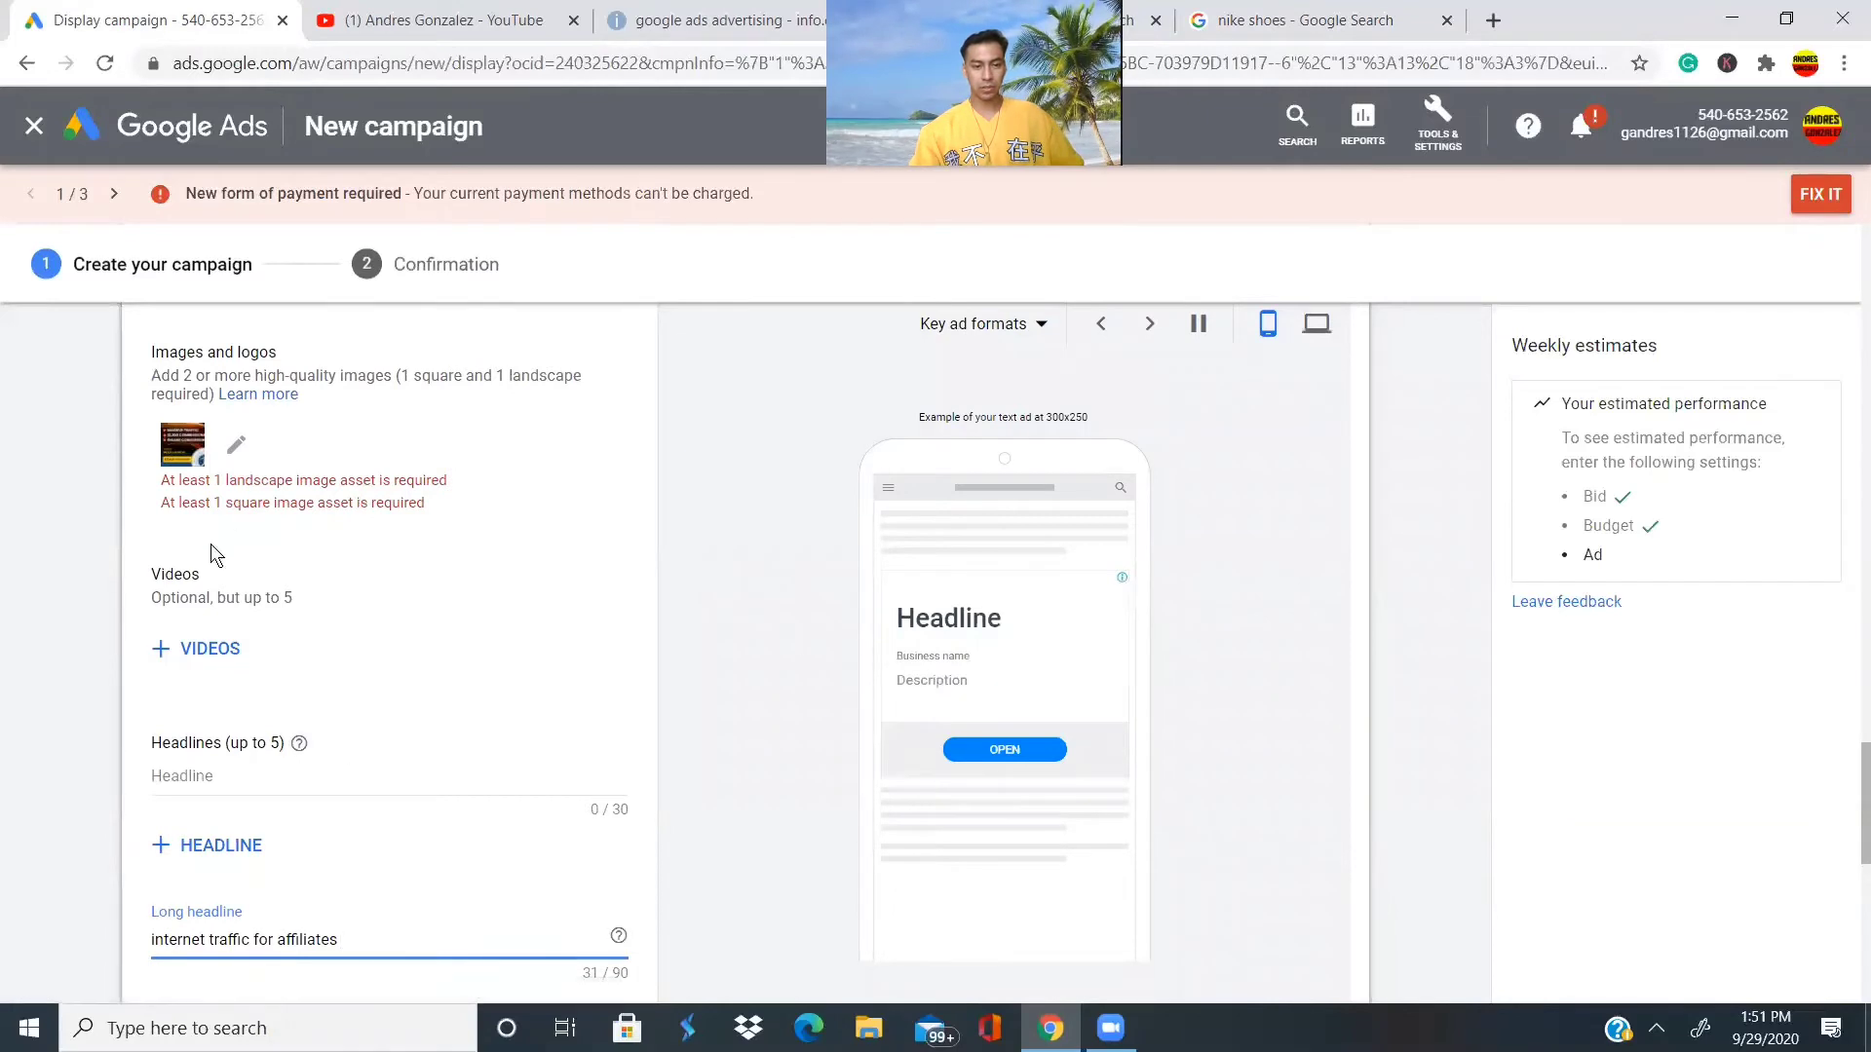
click(189, 451)
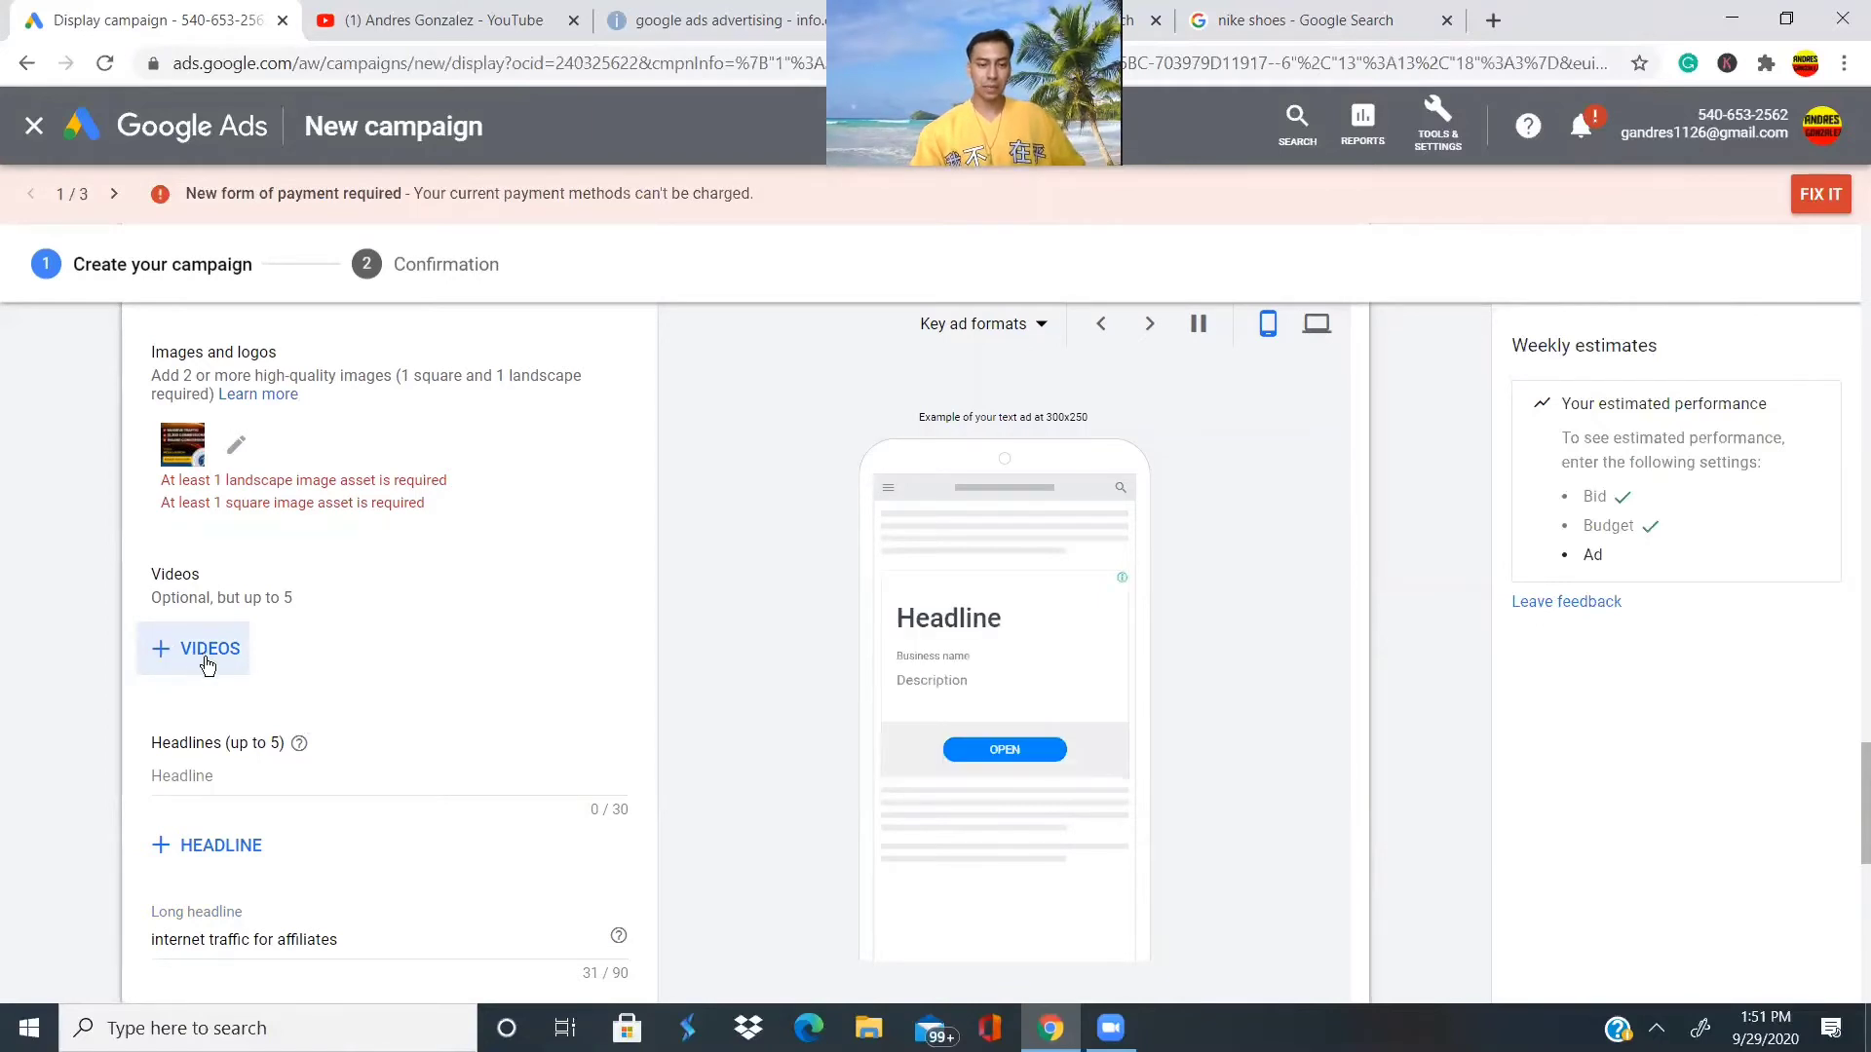
scroll(206, 665, down, 3)
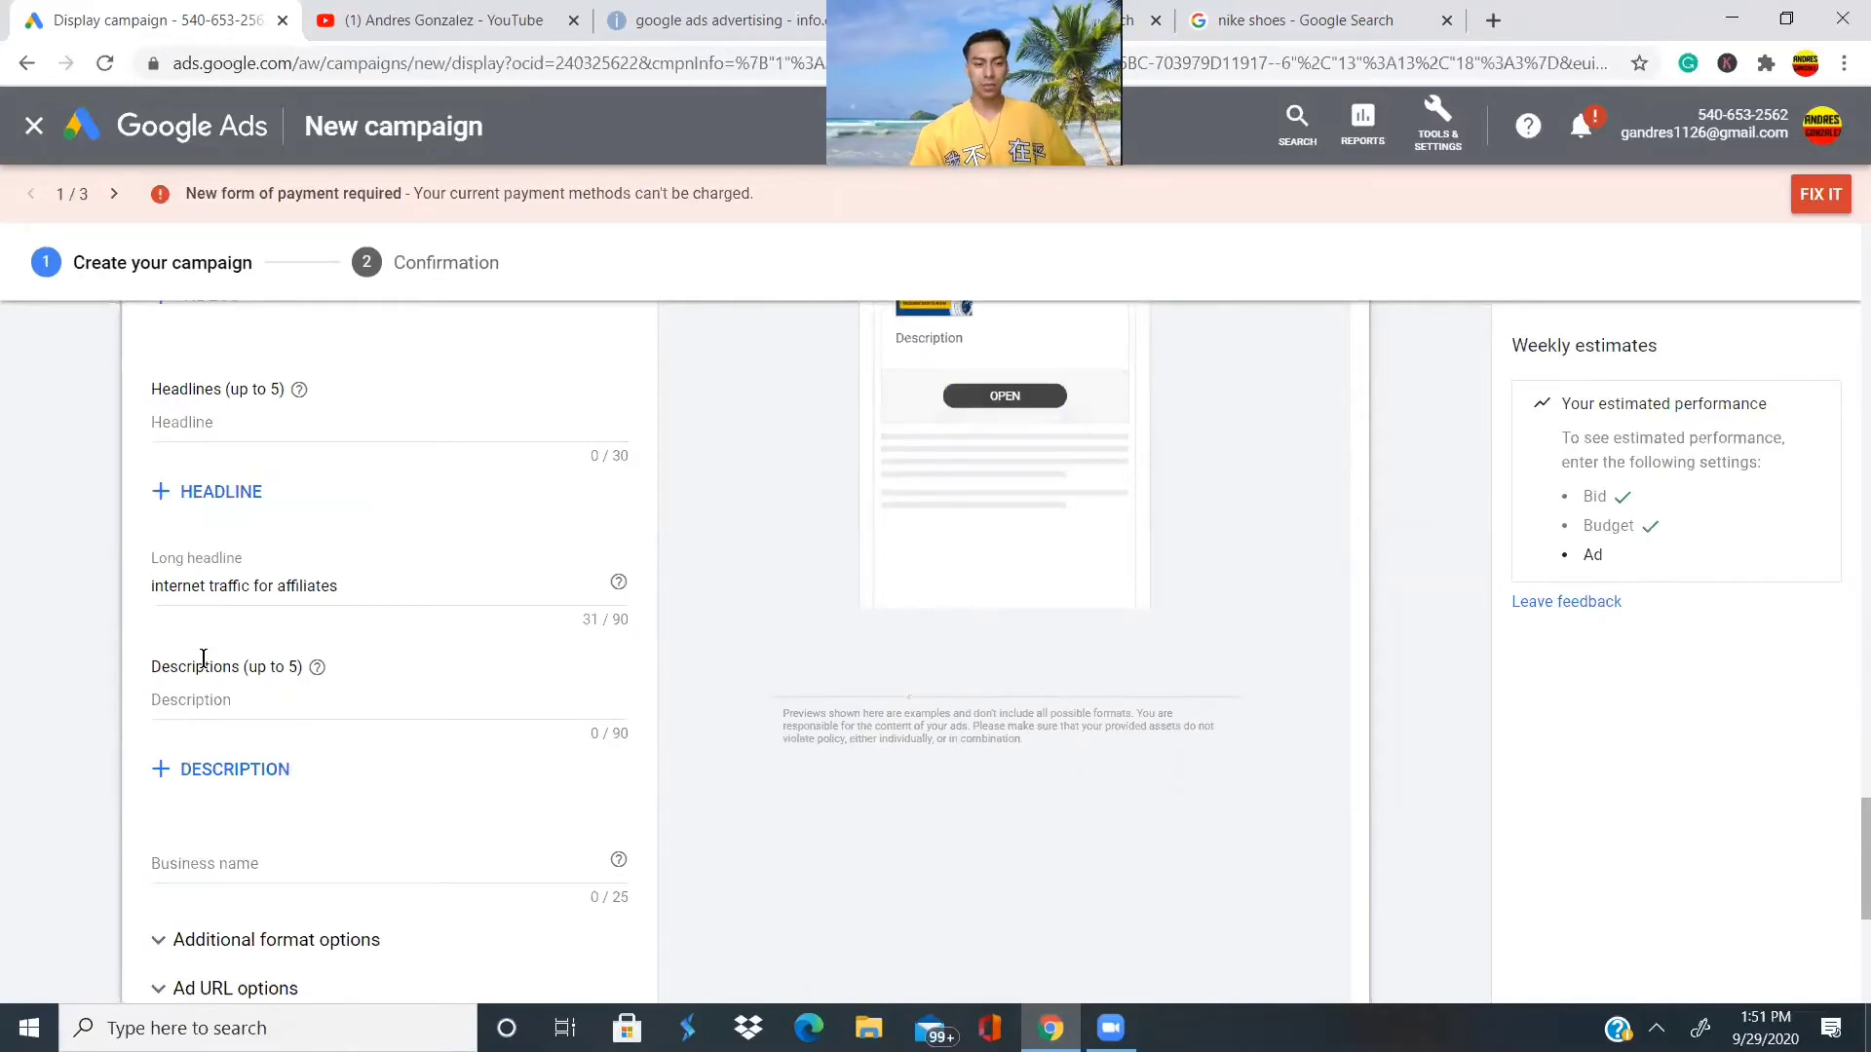
Enter "clickbank" as the responsive ad's first description, correcting the misspelled first entry.
click(197, 699)
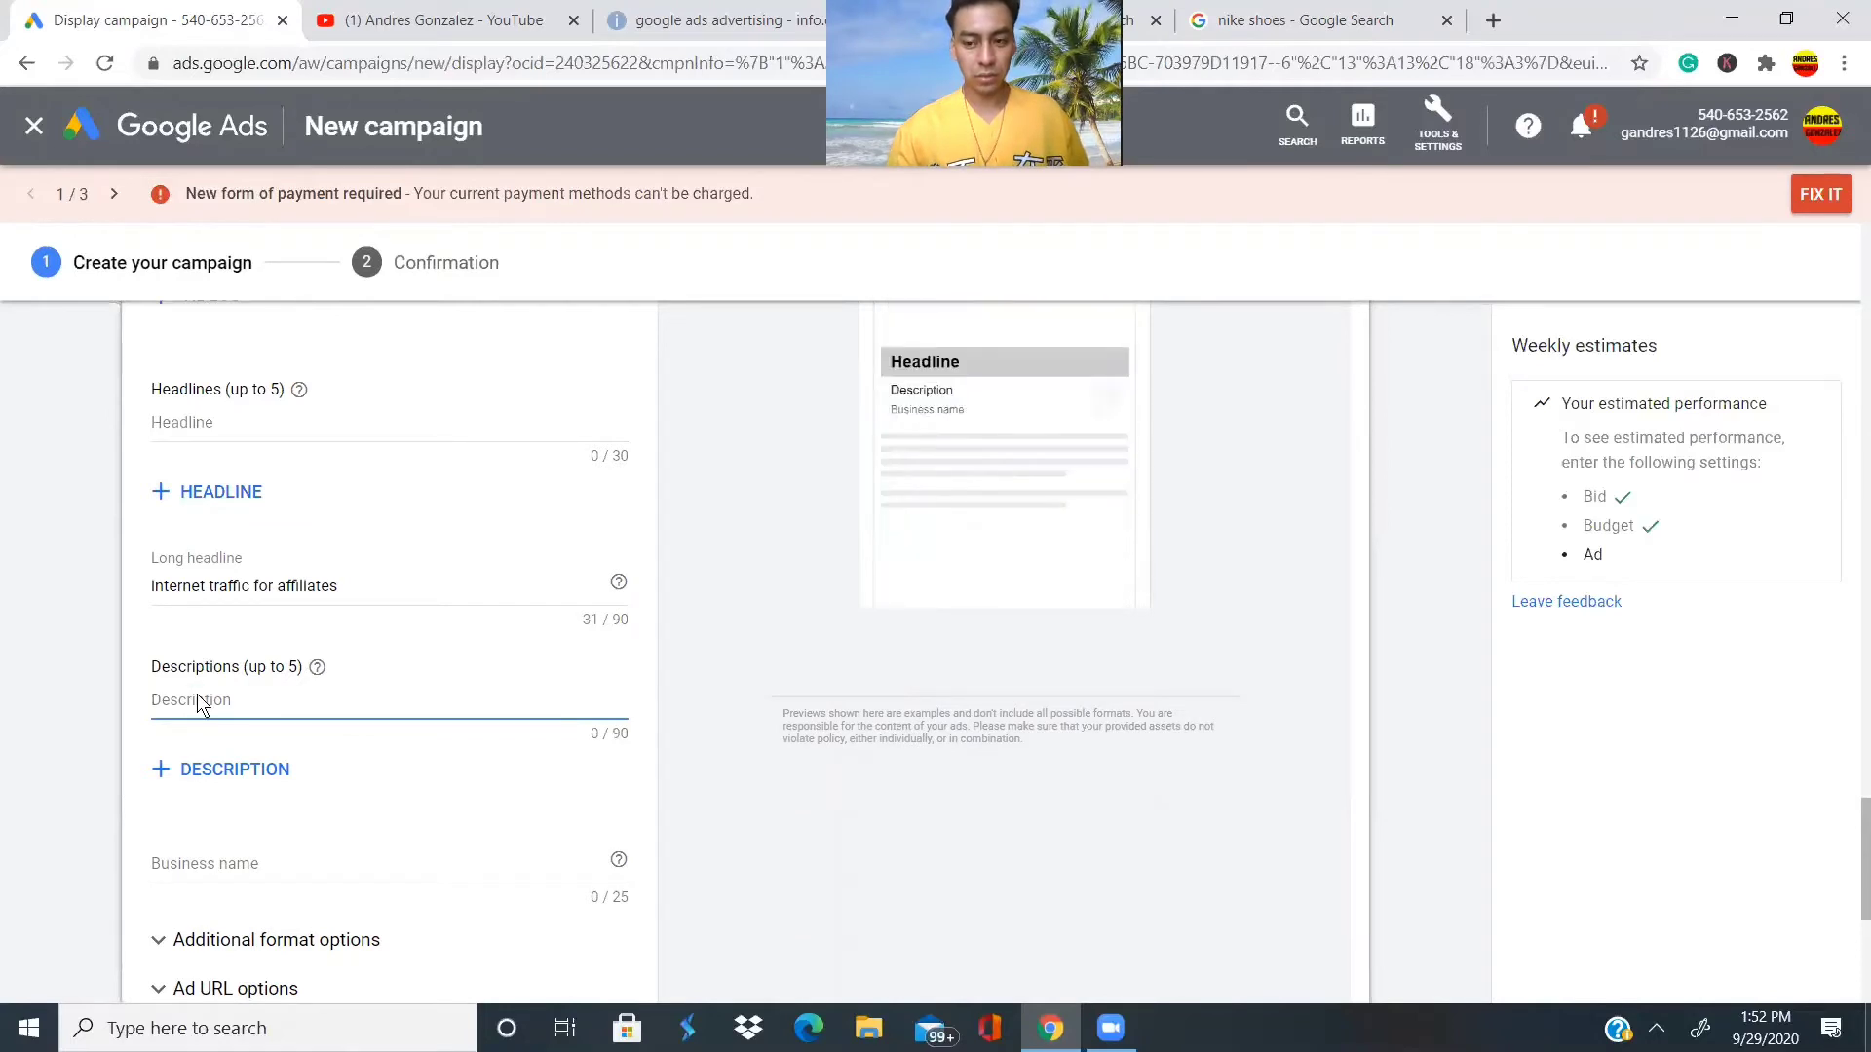
text(clkic)
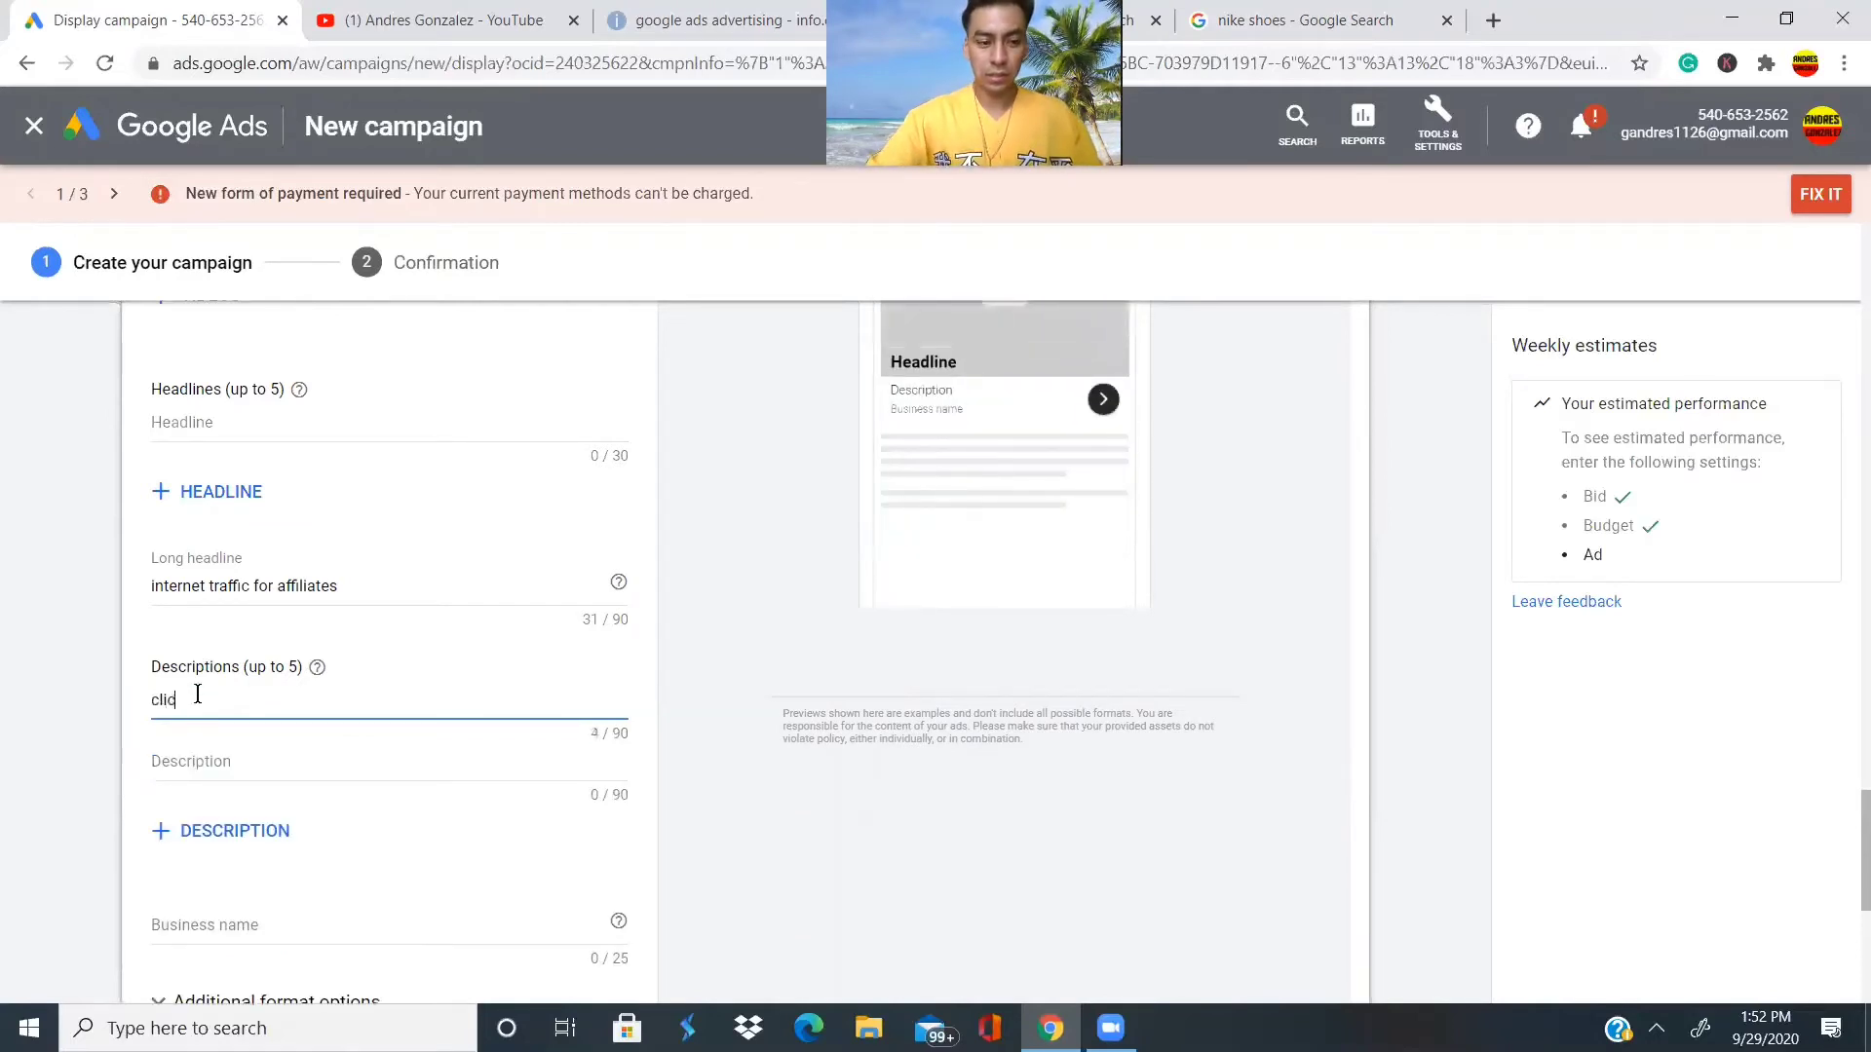
key(BackSpace)
key(BackSpace)
text(click)
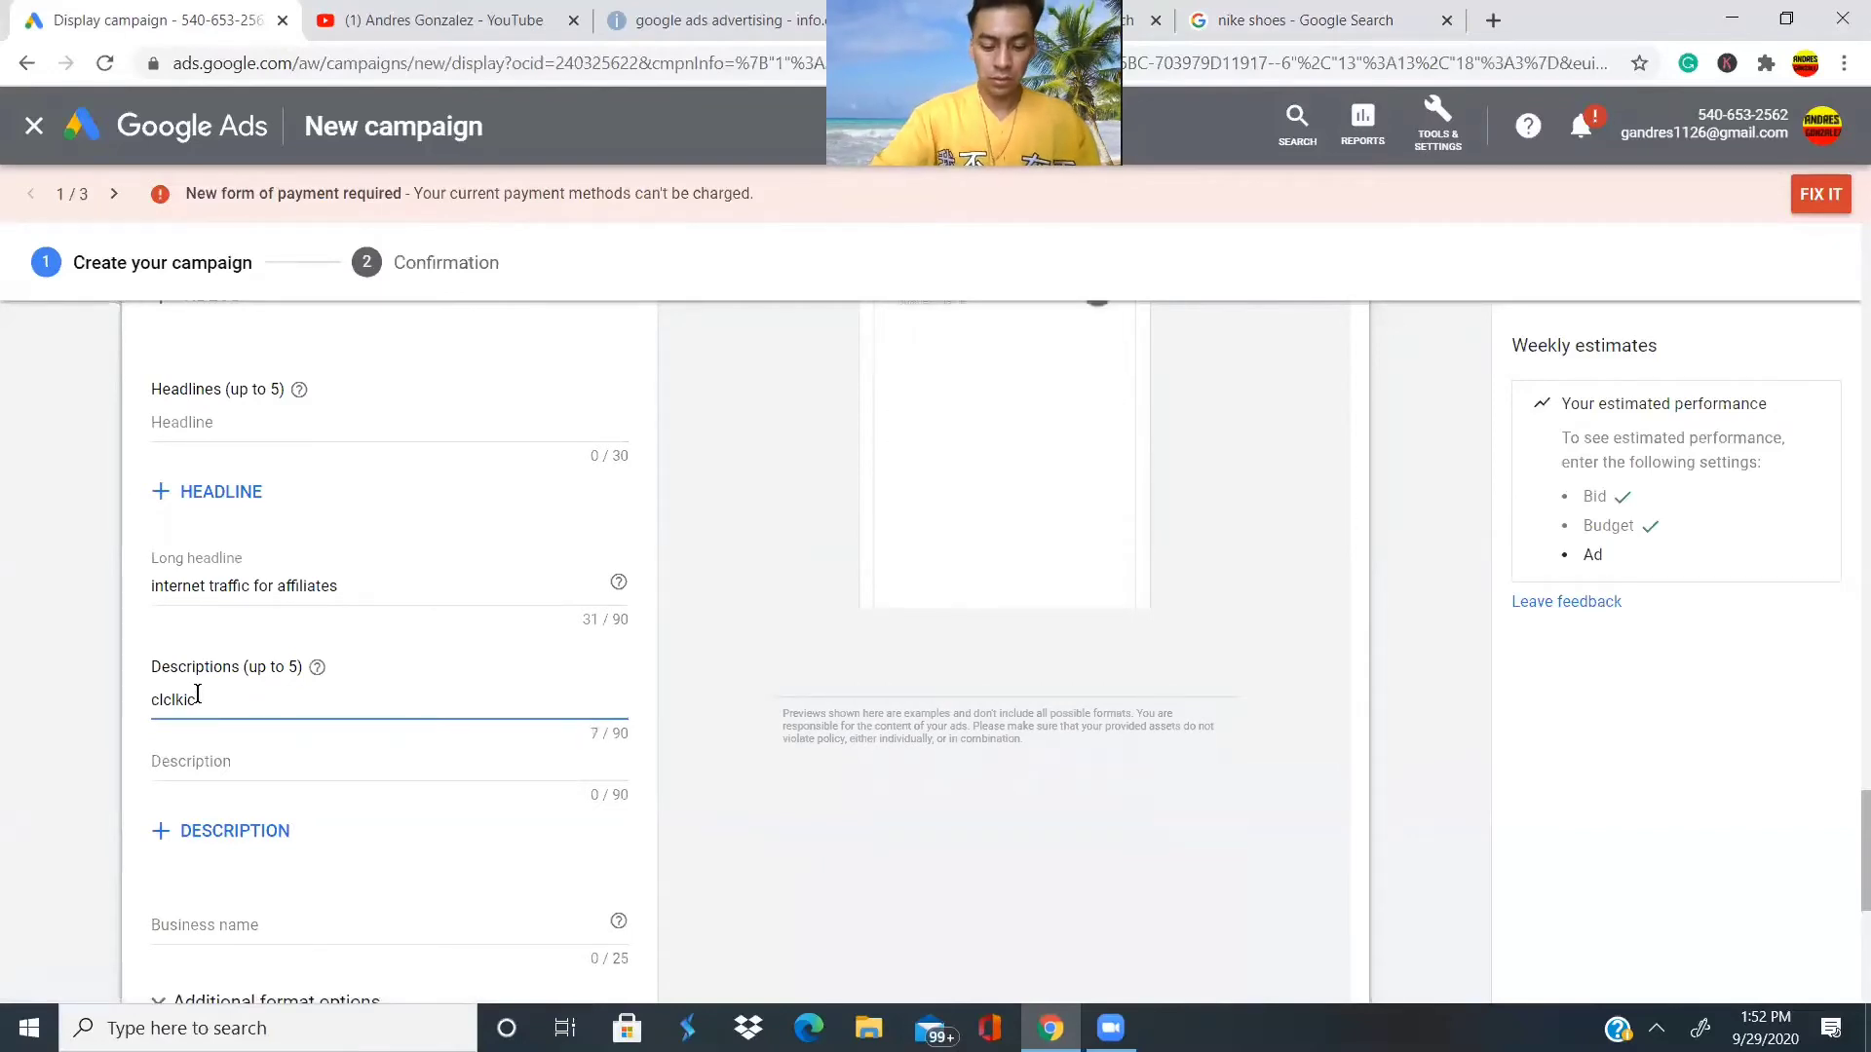
text(bank)
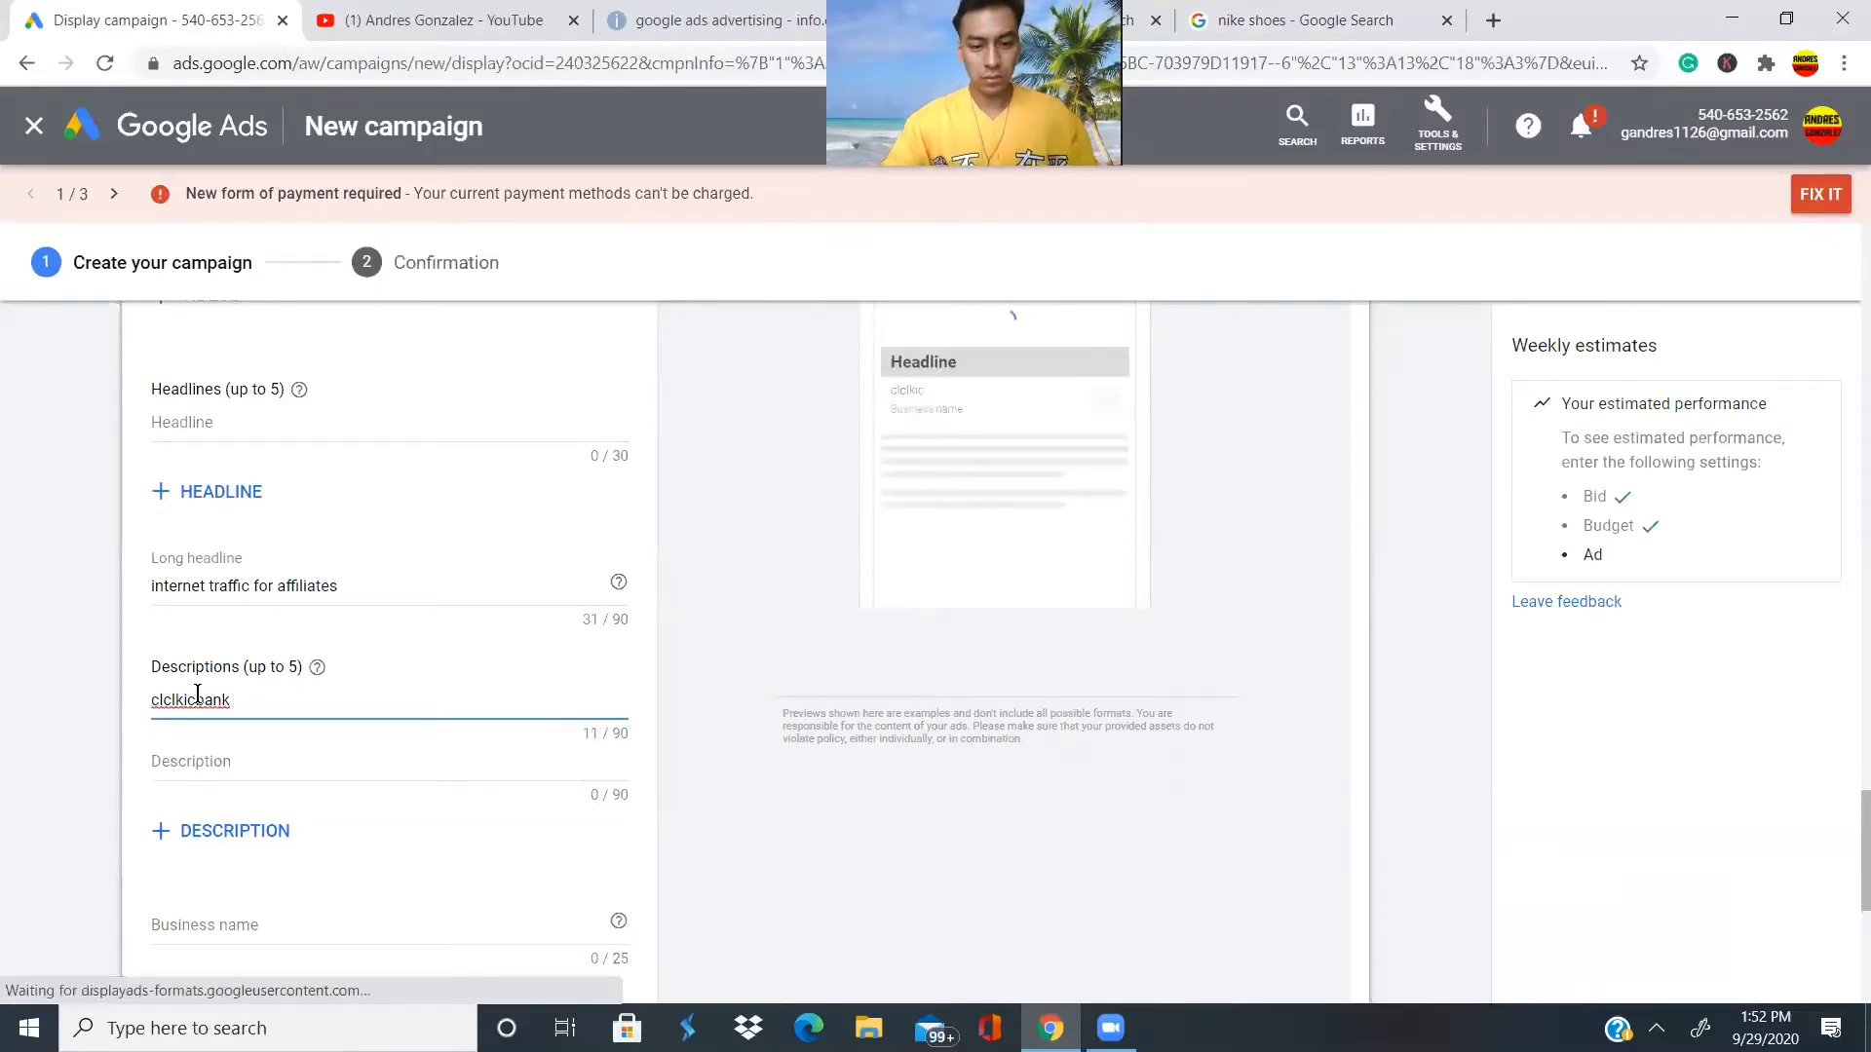
scroll(198, 694, up, 2)
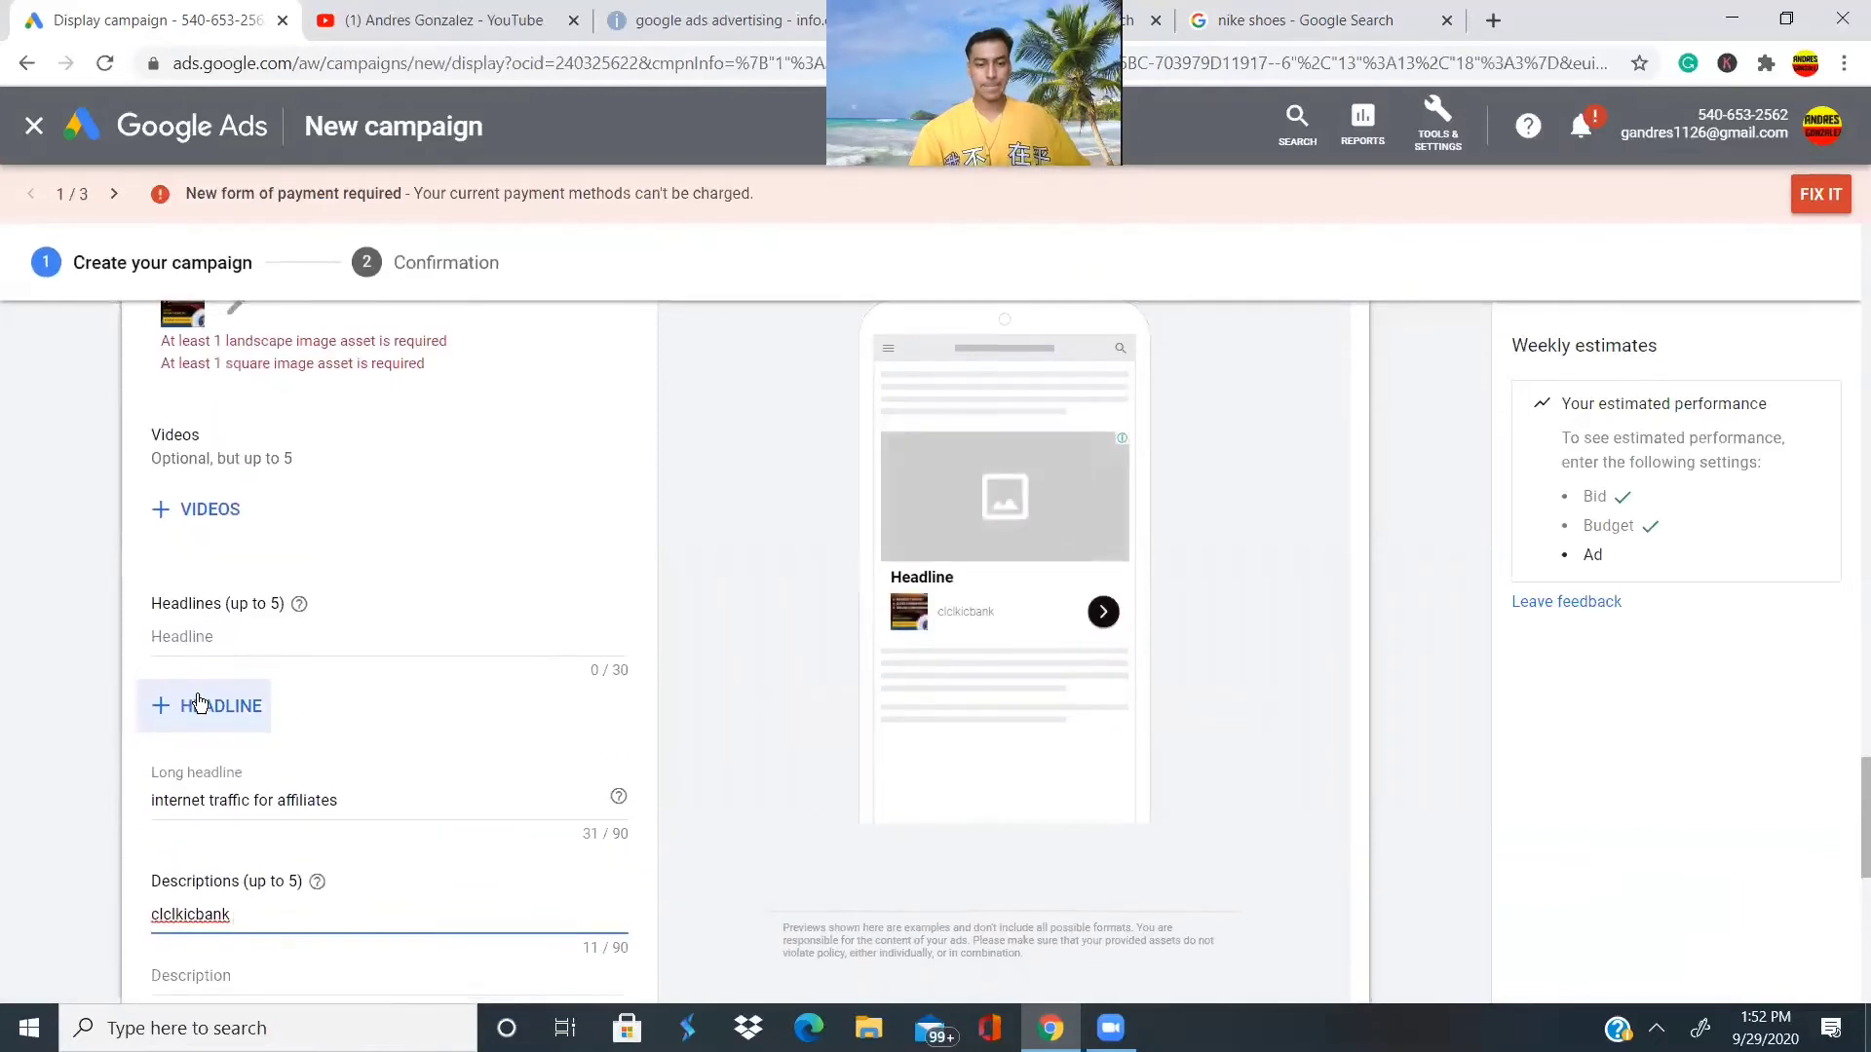
scroll(198, 701, down, 4)
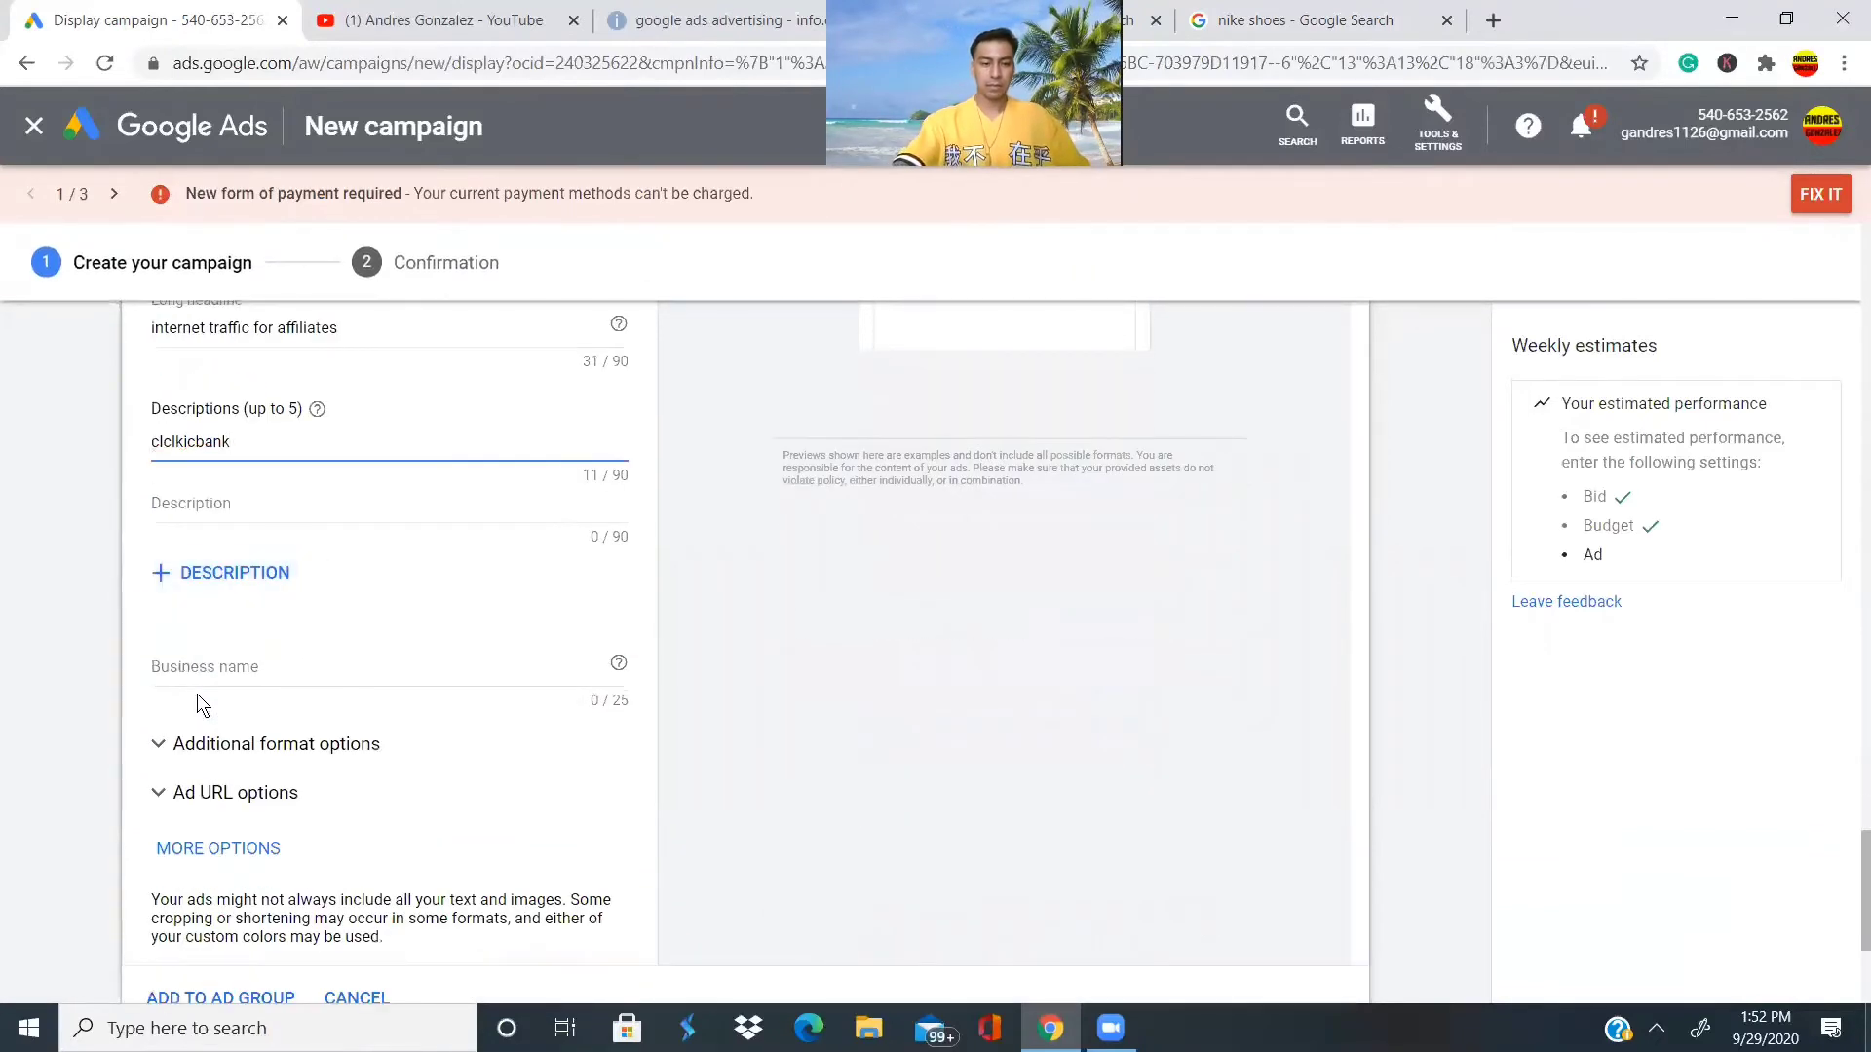
key(BackSpace)
key(BackSpace)
key(BackSpace)
key(BackSpace)
key(BackSpace)
key(BackSpace)
key(BackSpace)
key(BackSpace)
key(BackSpace)
key(BackSpace)
key(BackSpace)
text(clickbank)
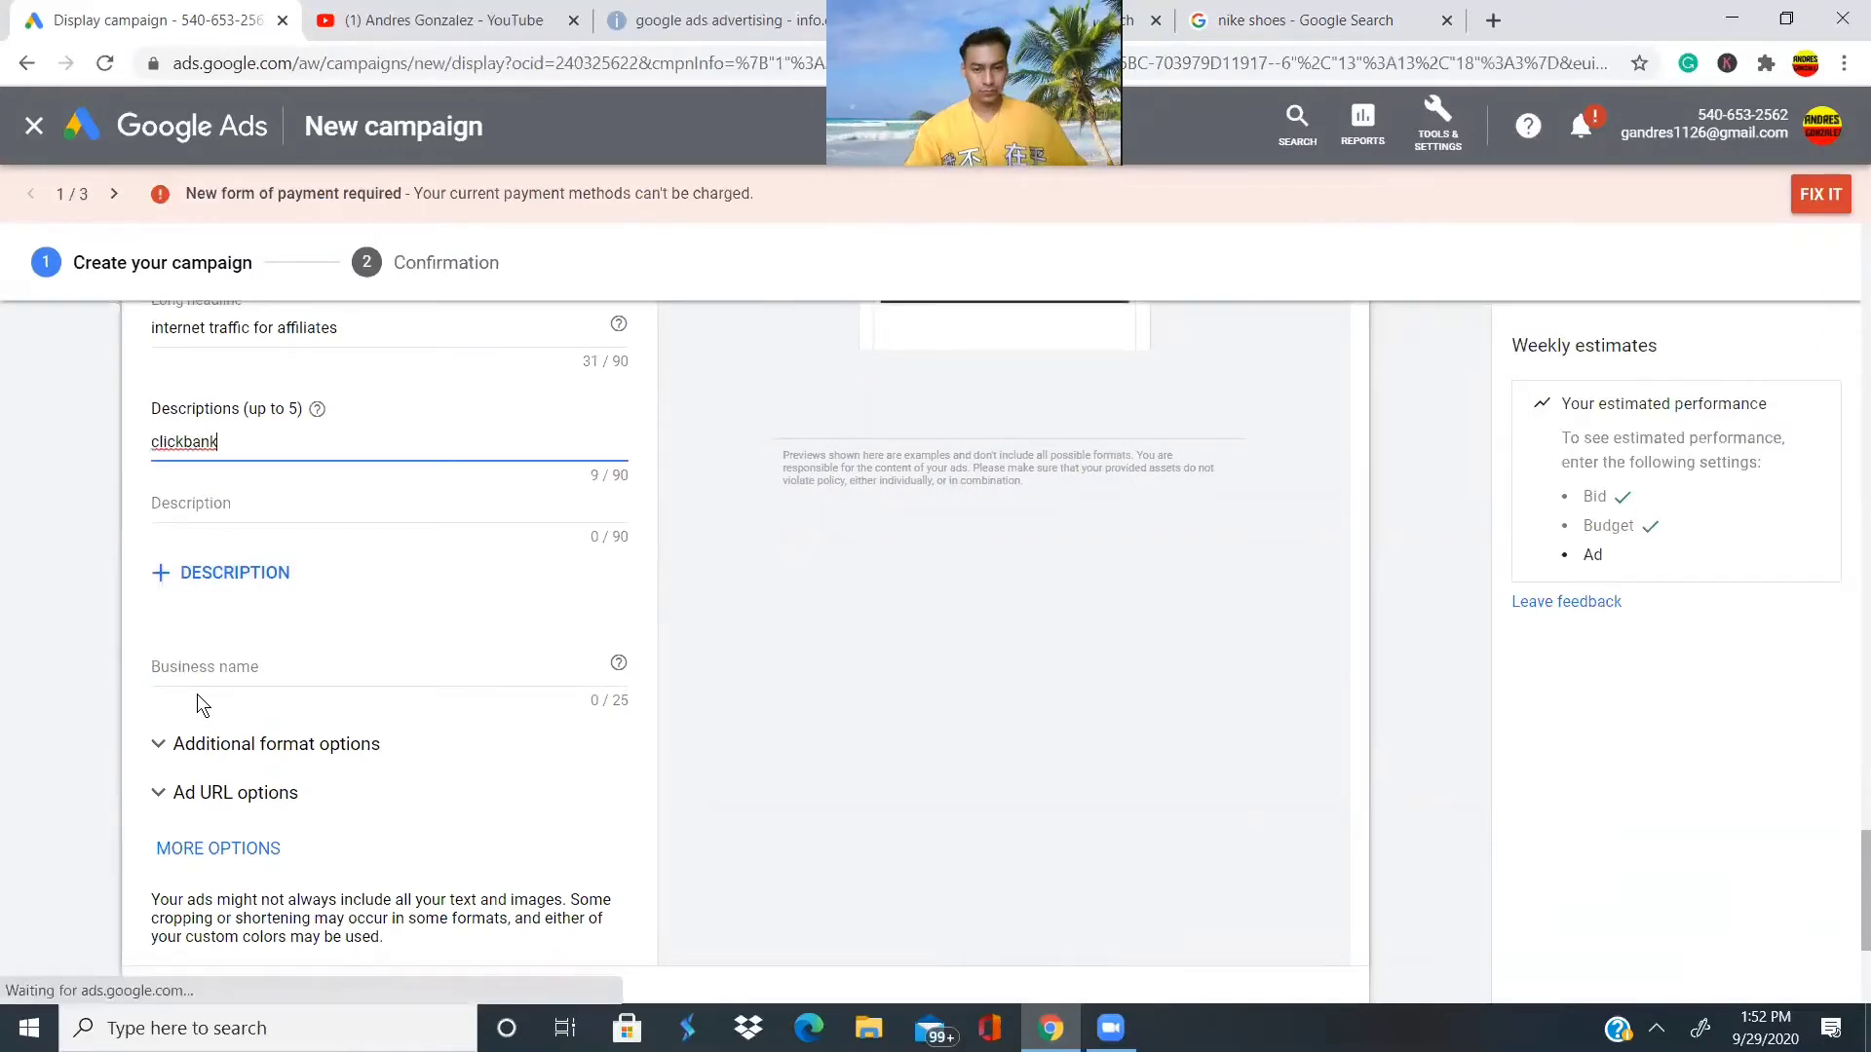
Start the ad's business name with "the best", removing the trial ending "affiliate trafick".
scroll(197, 693, up, 2)
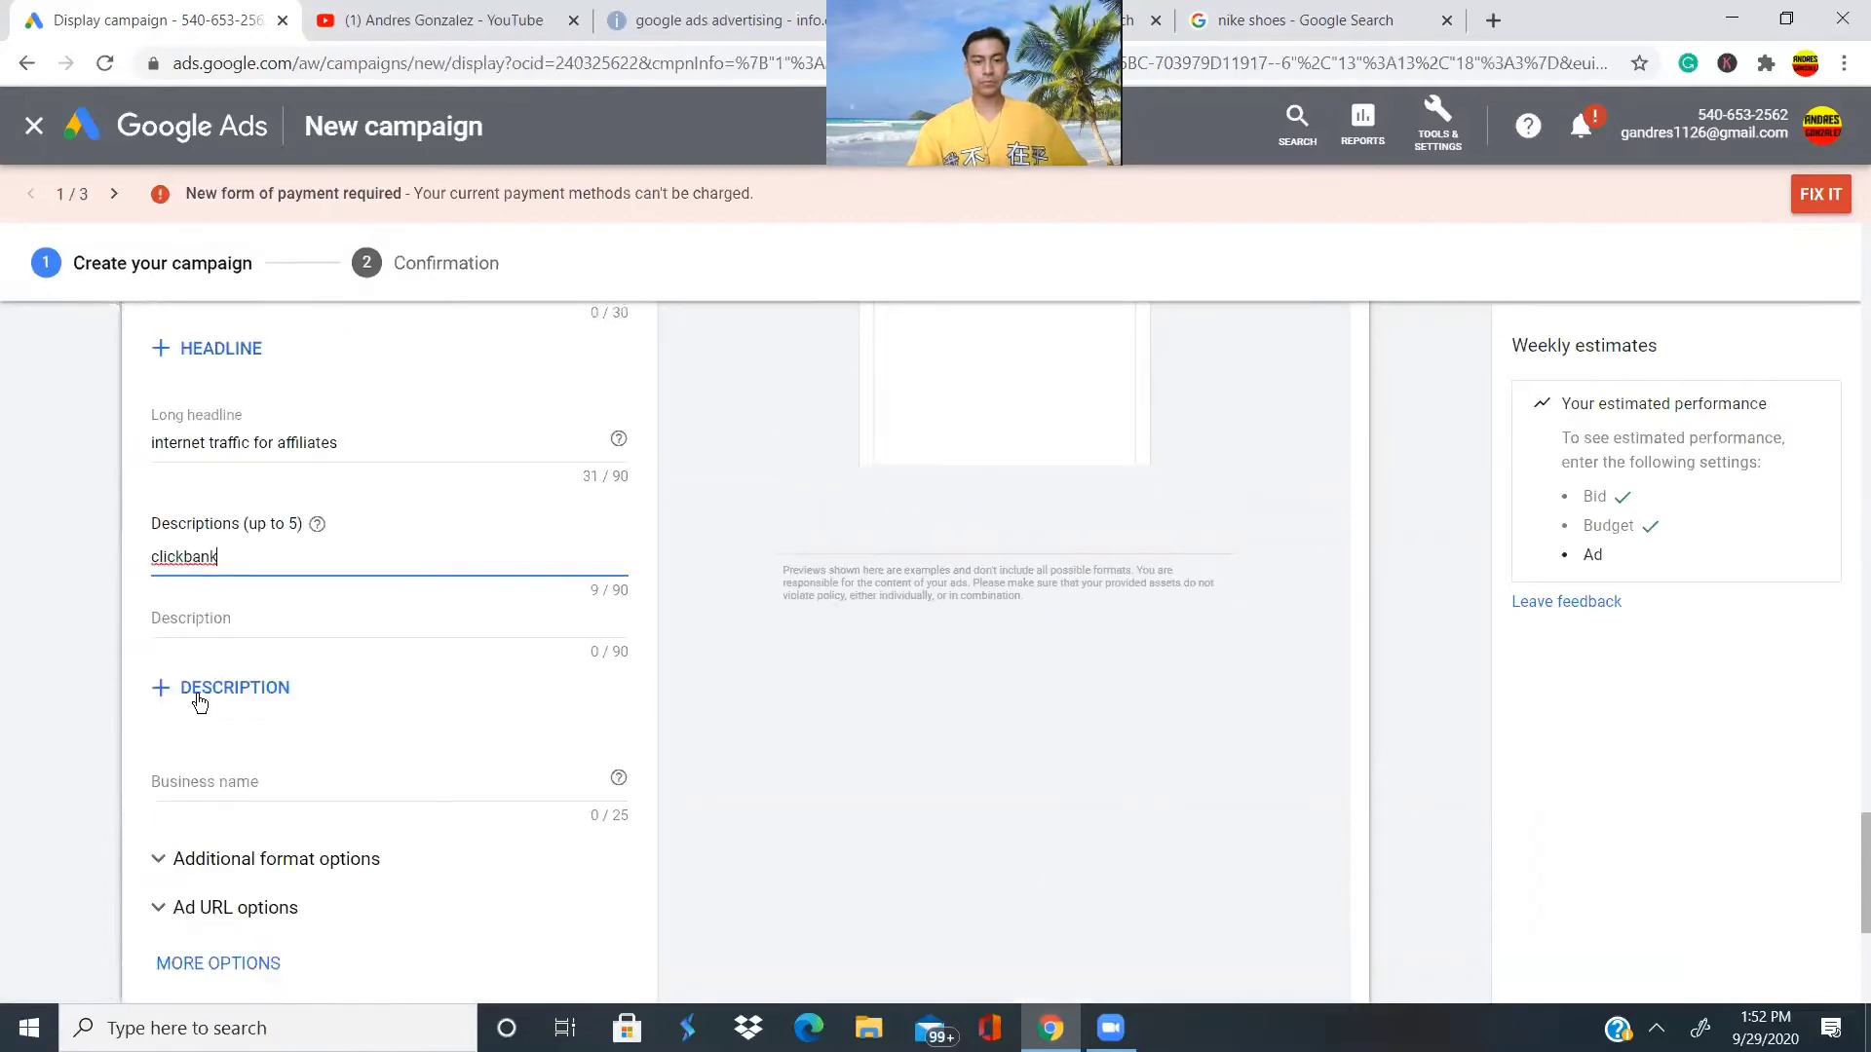
scroll(197, 694, up, 2)
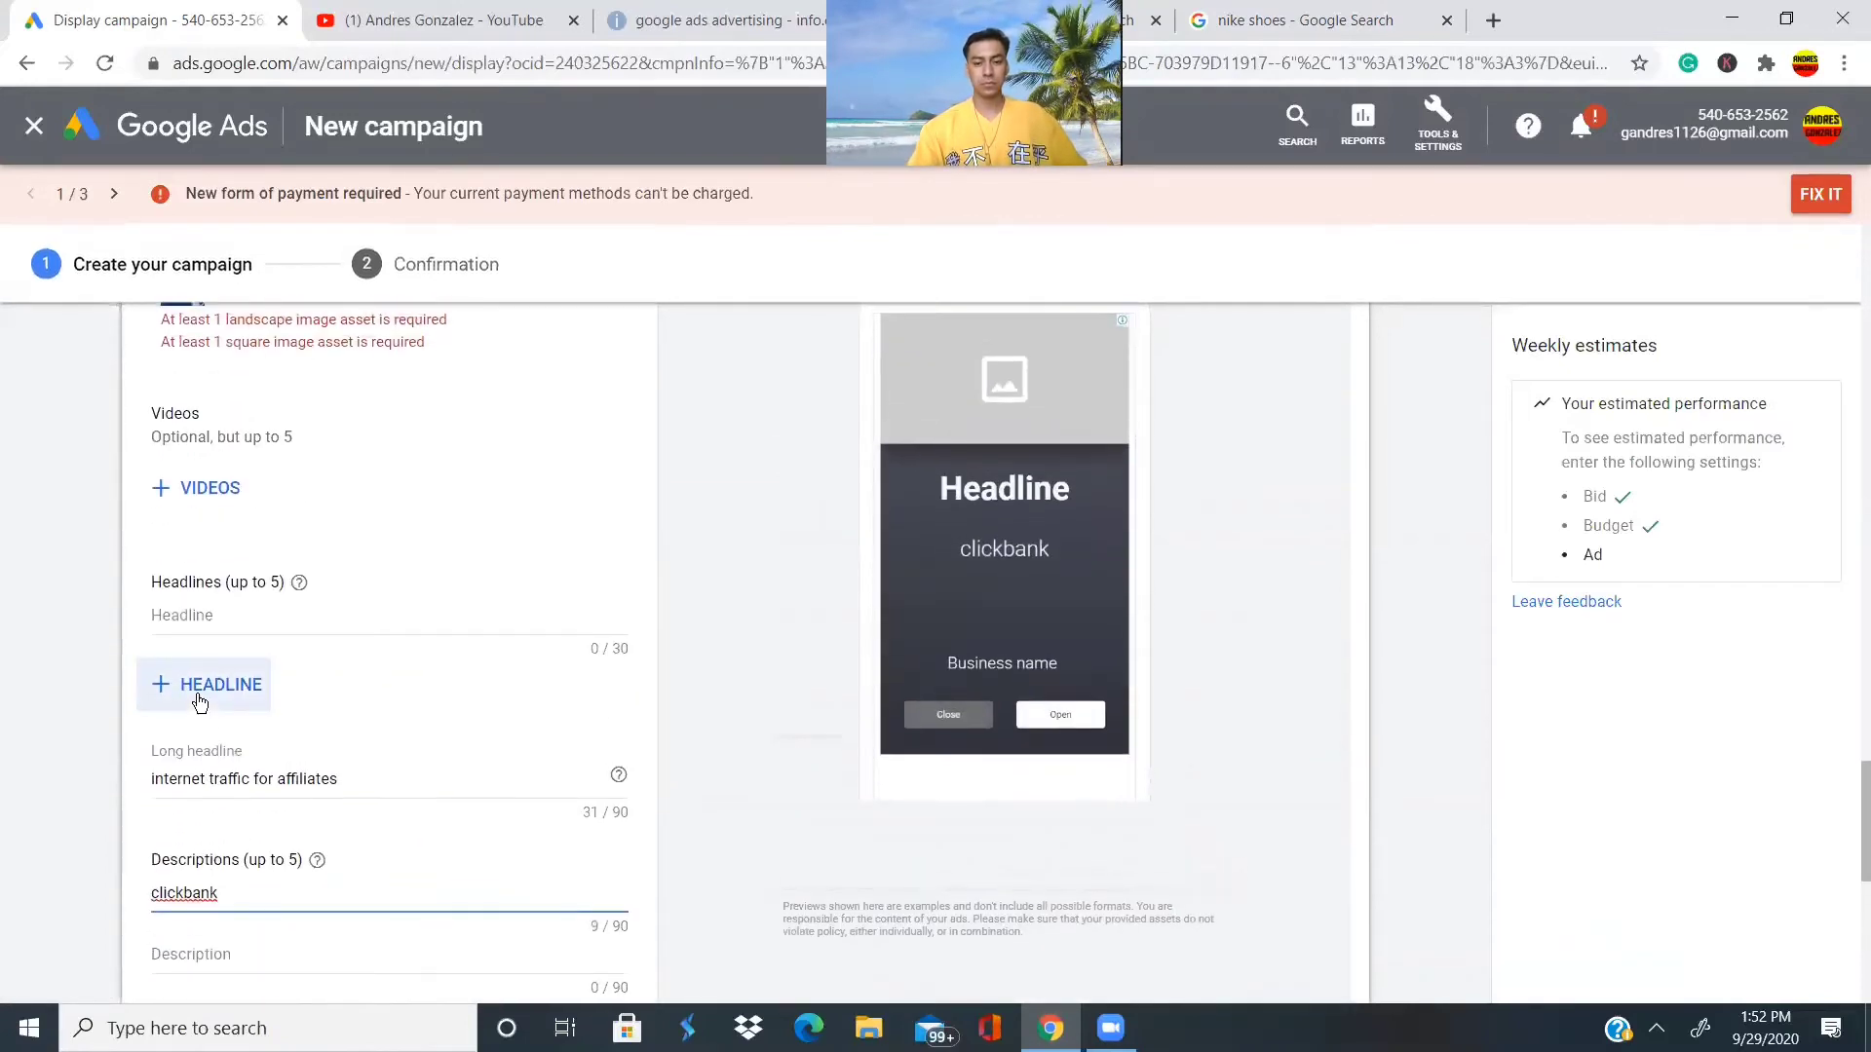
scroll(199, 702, down, 4)
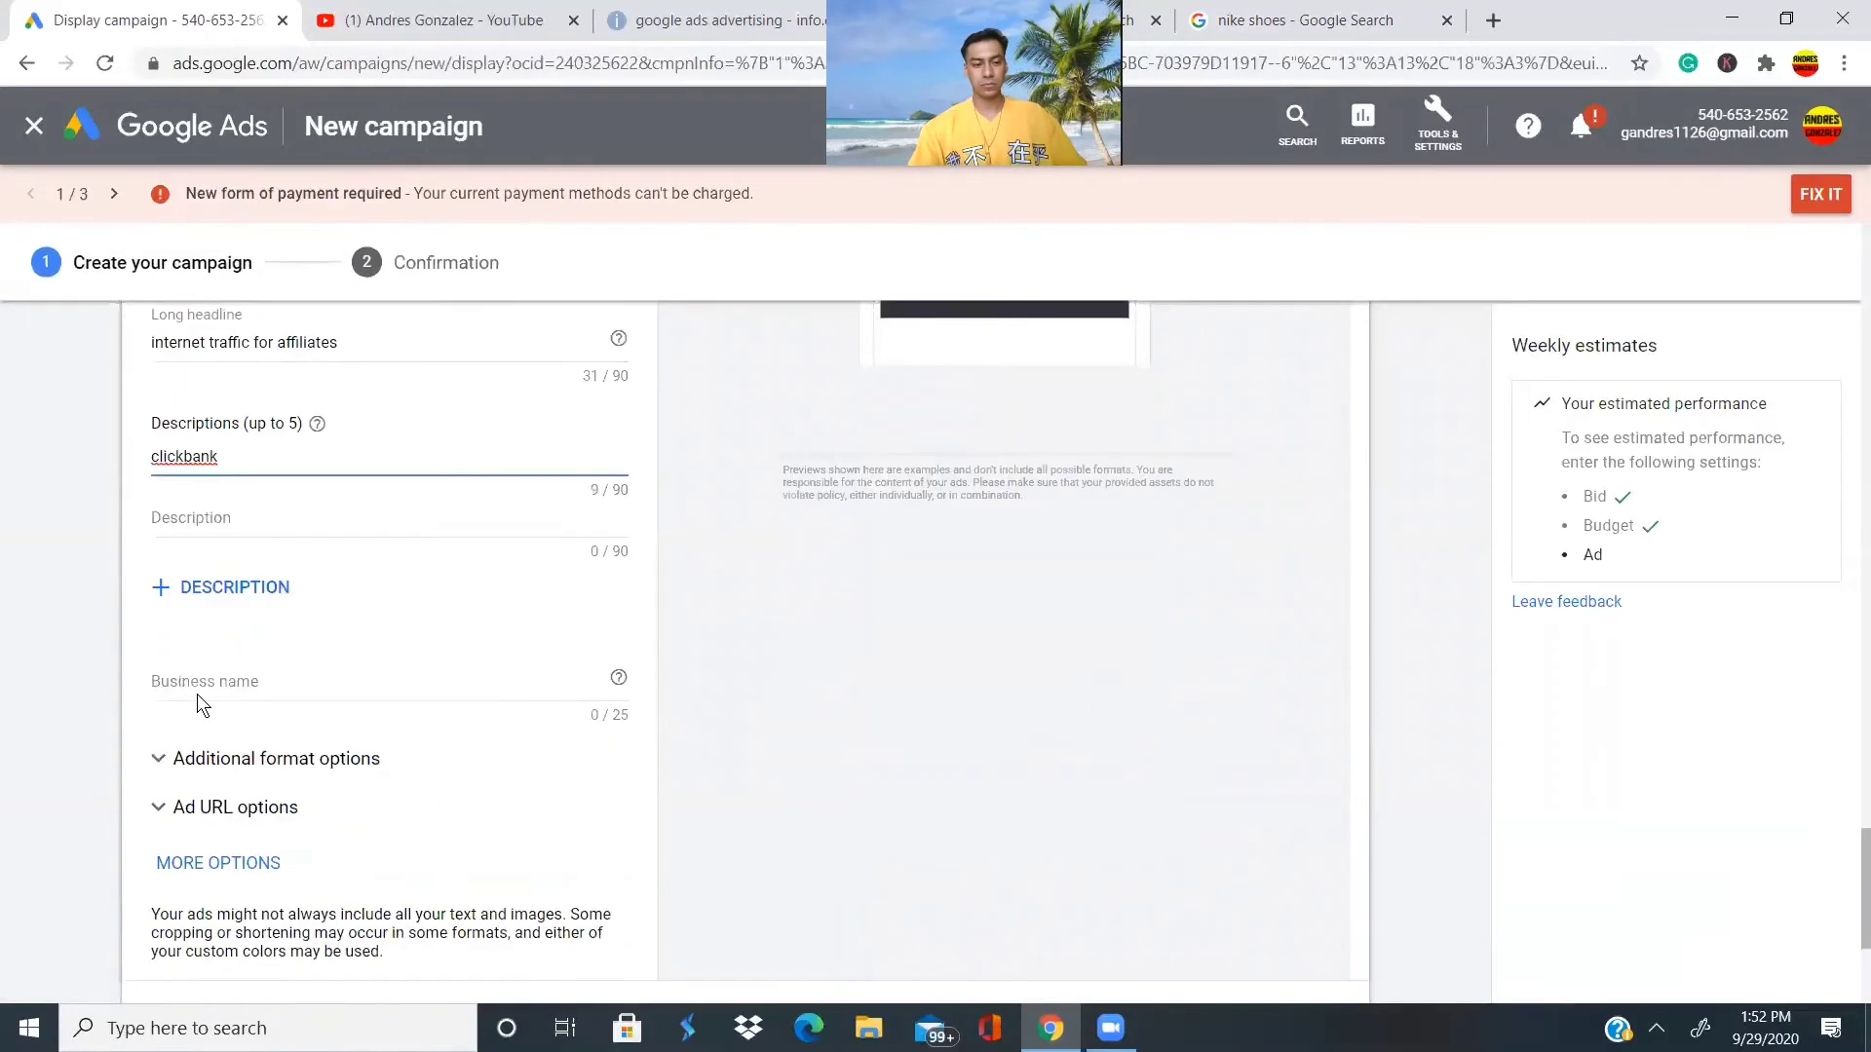
click(202, 682)
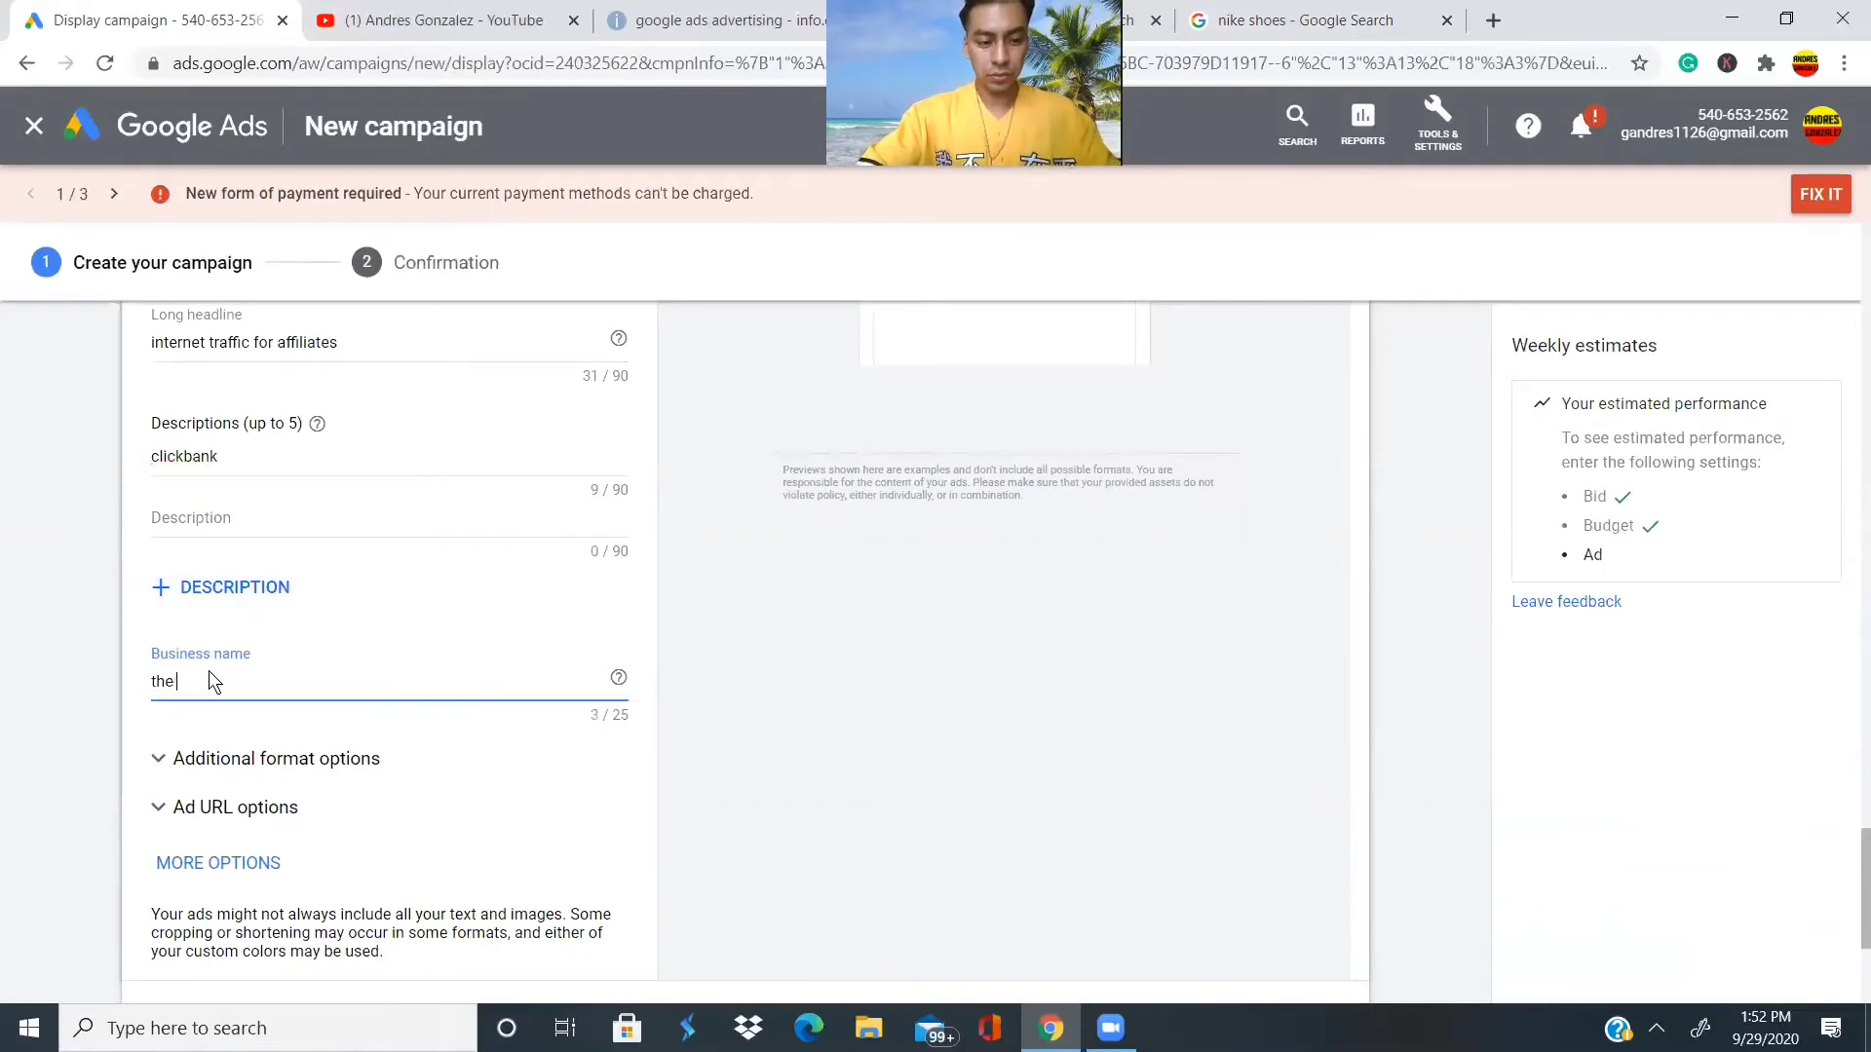
text(the best)
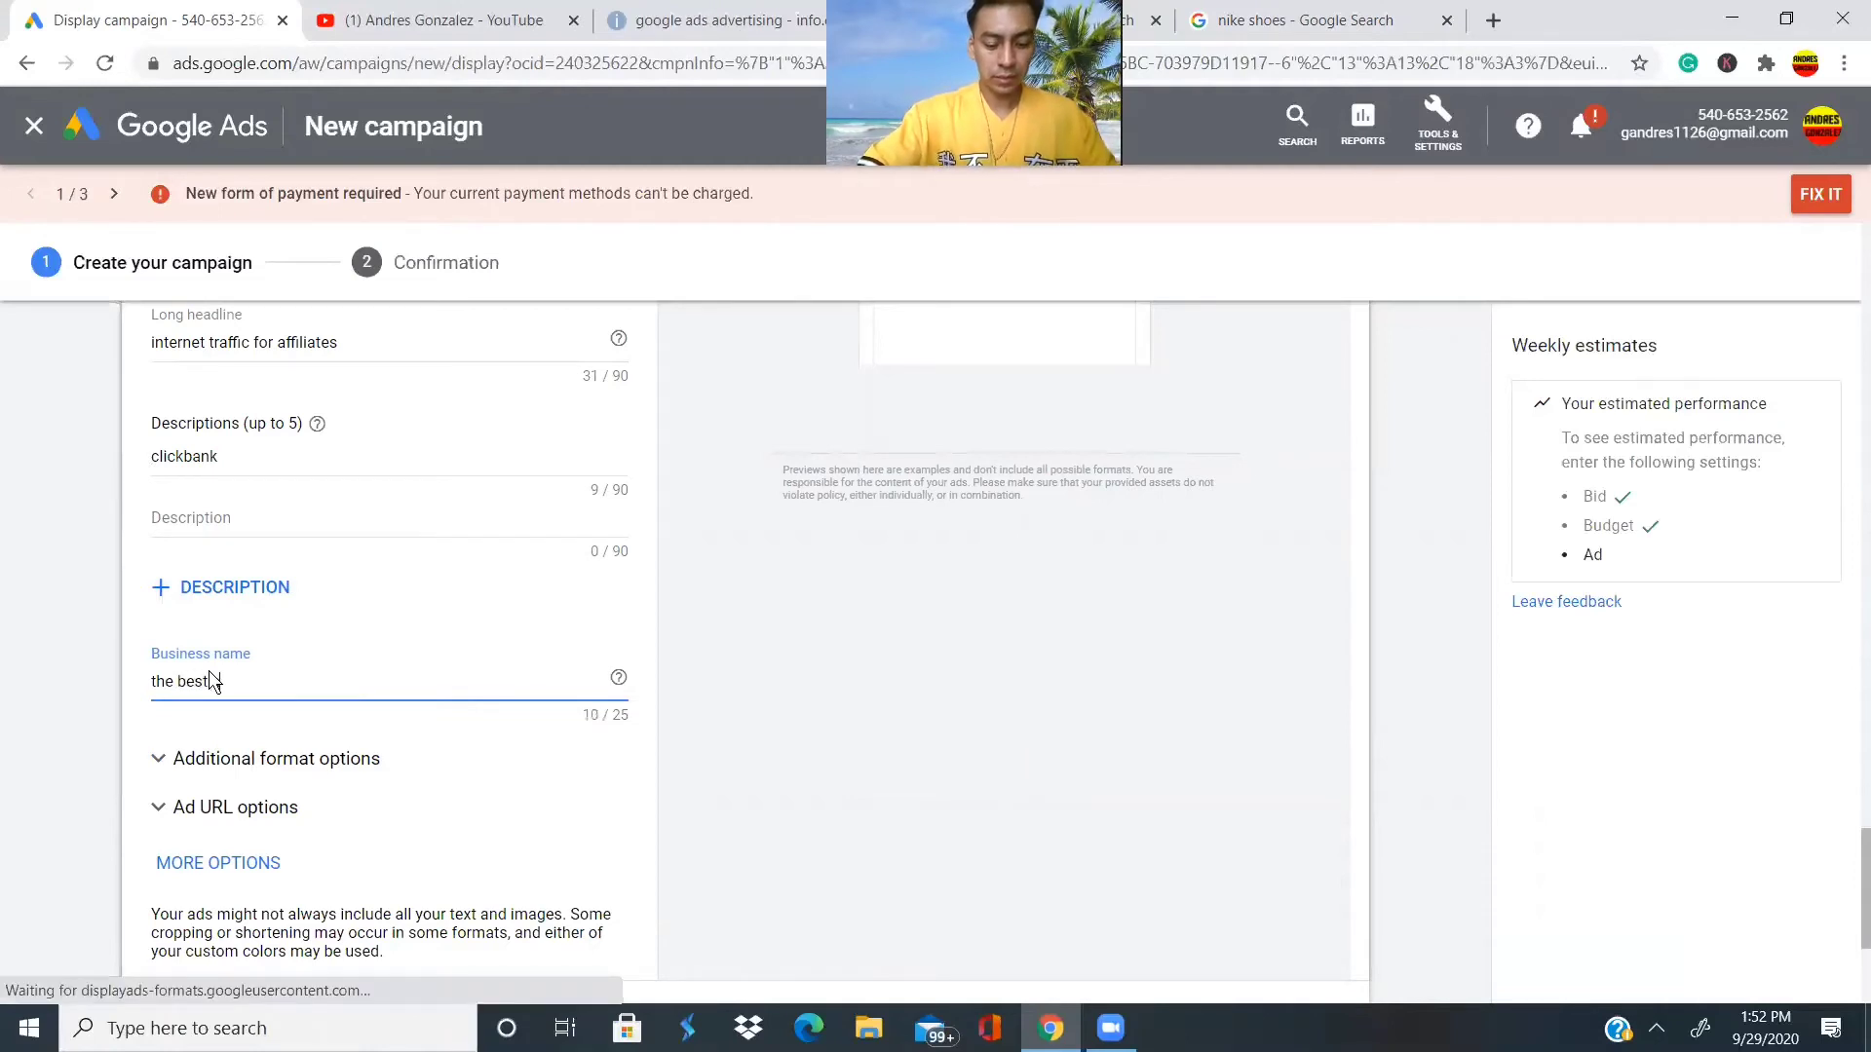
text( affiliate)
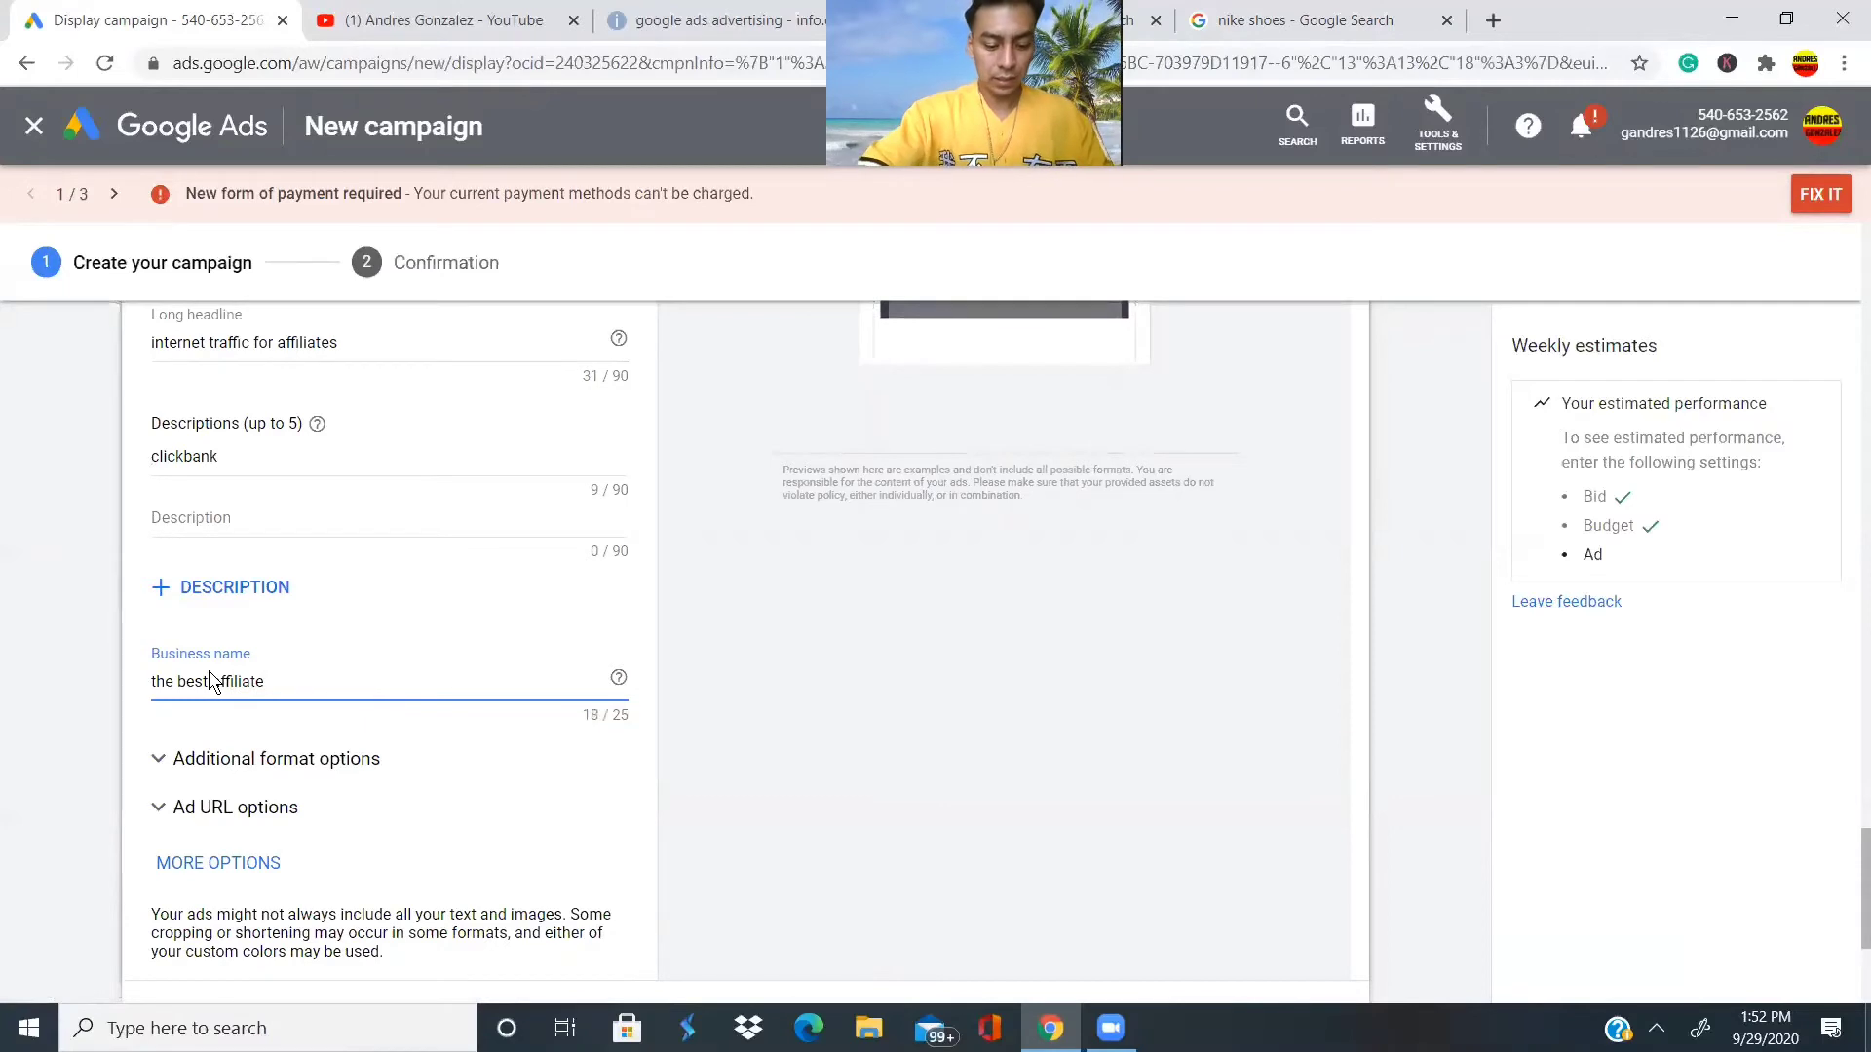
text( tra)
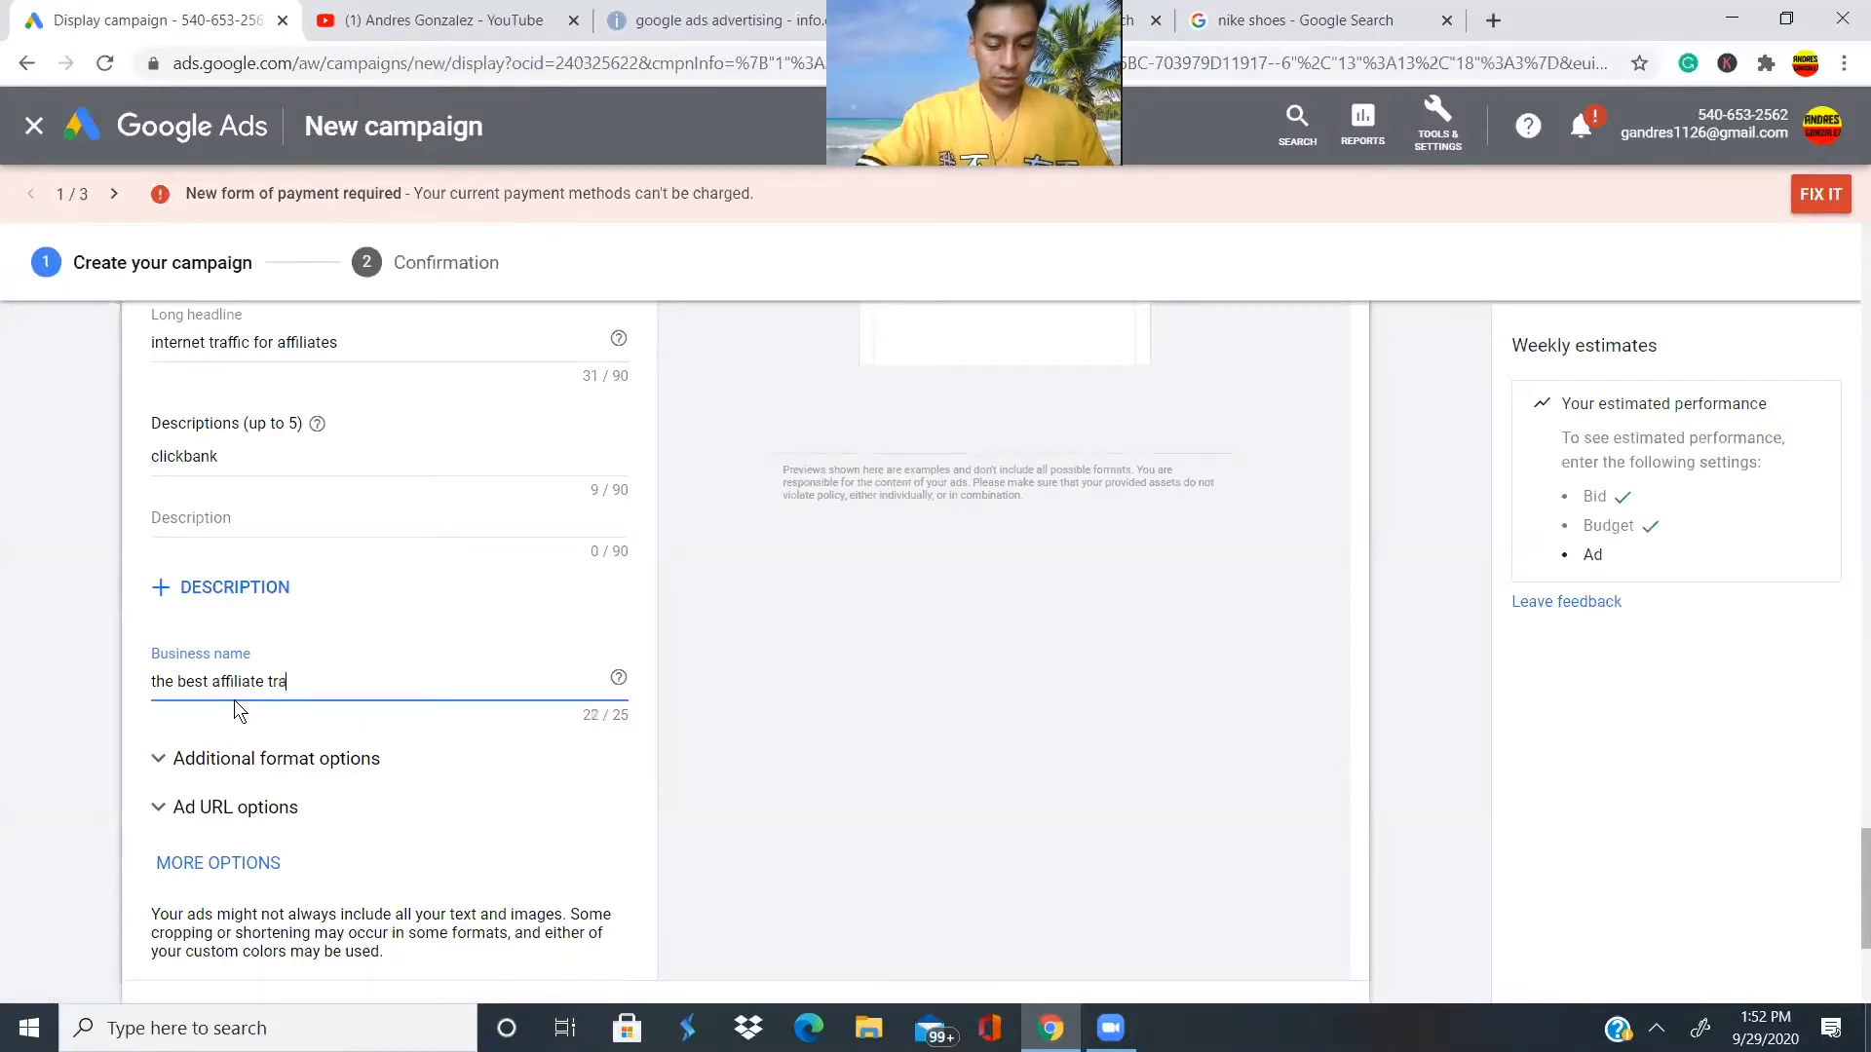
text(fick)
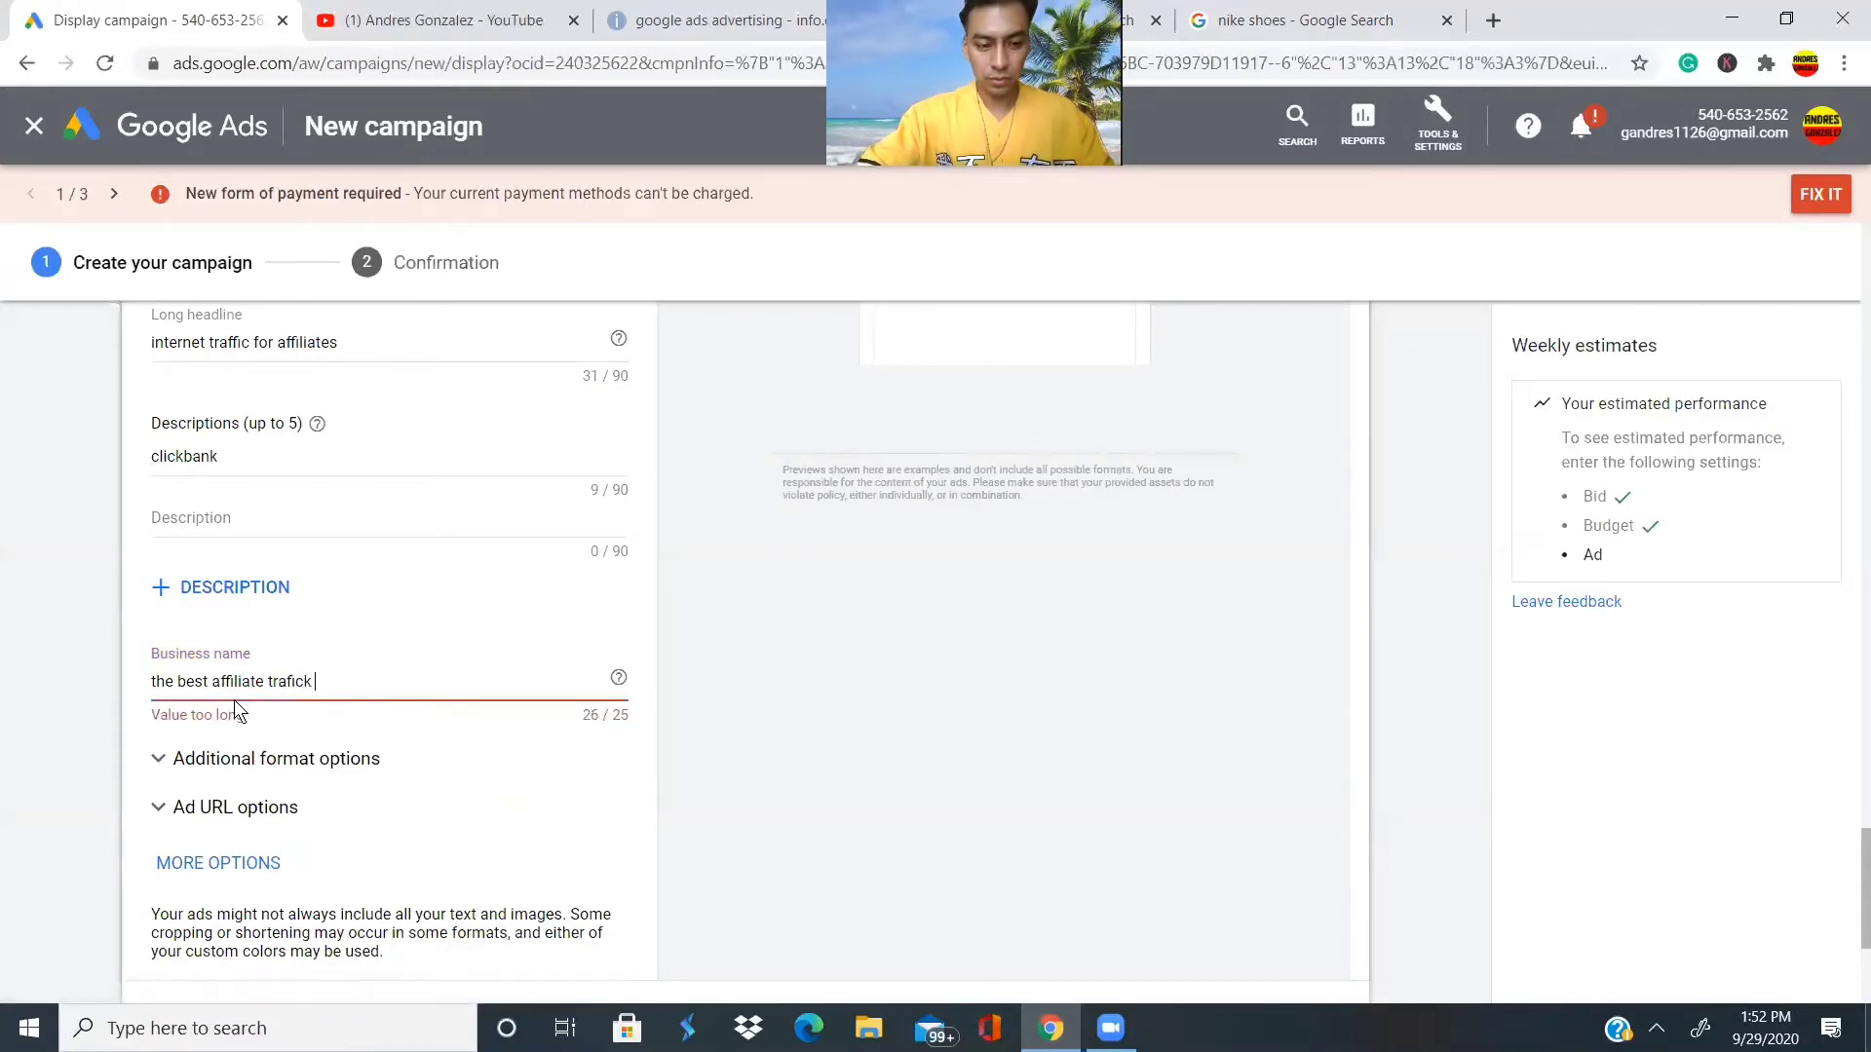
key(BackSpace)
key(BackSpace)
key(BackSpace)
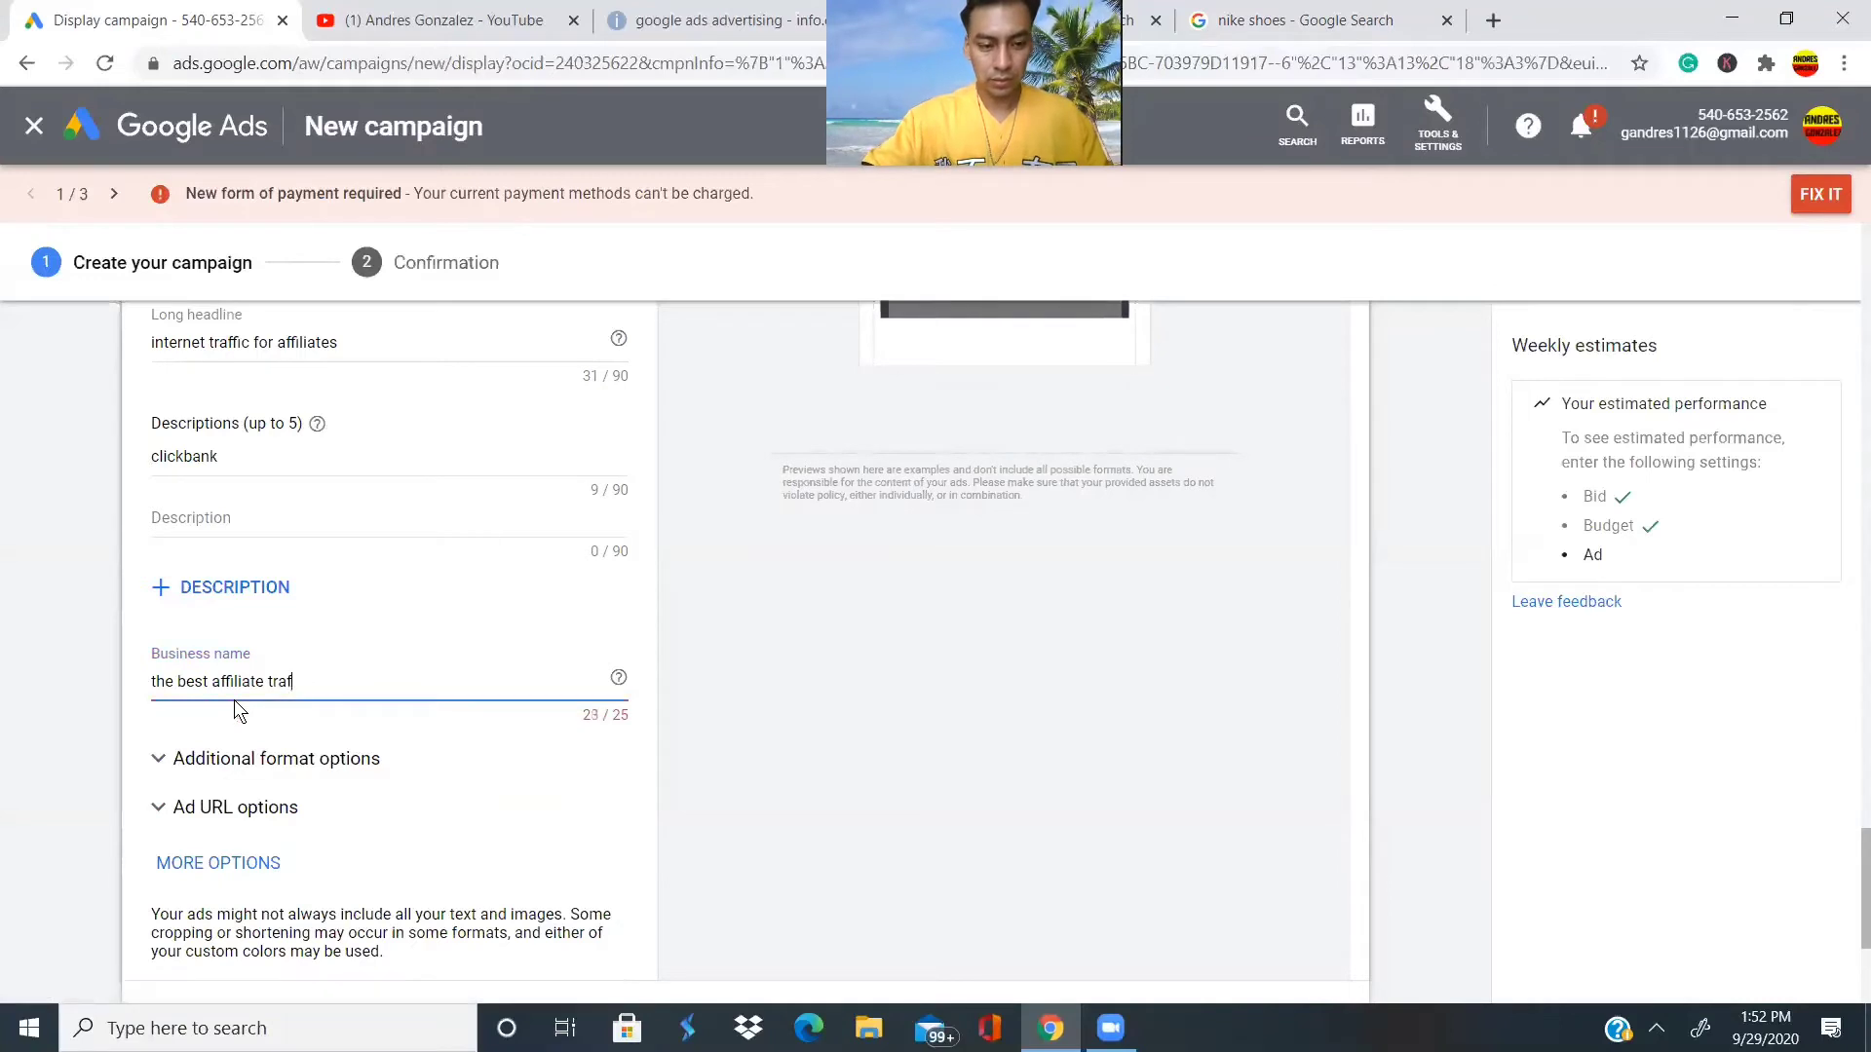
key(BackSpace)
key(BackSpace)
key(BackSpace)
key(BackSpace)
key(BackSpace)
key(BackSpace)
key(BackSpace)
key(BackSpace)
key(BackSpace)
key(BackSpace)
key(BackSpace)
key(BackSpace)
key(BackSpace)
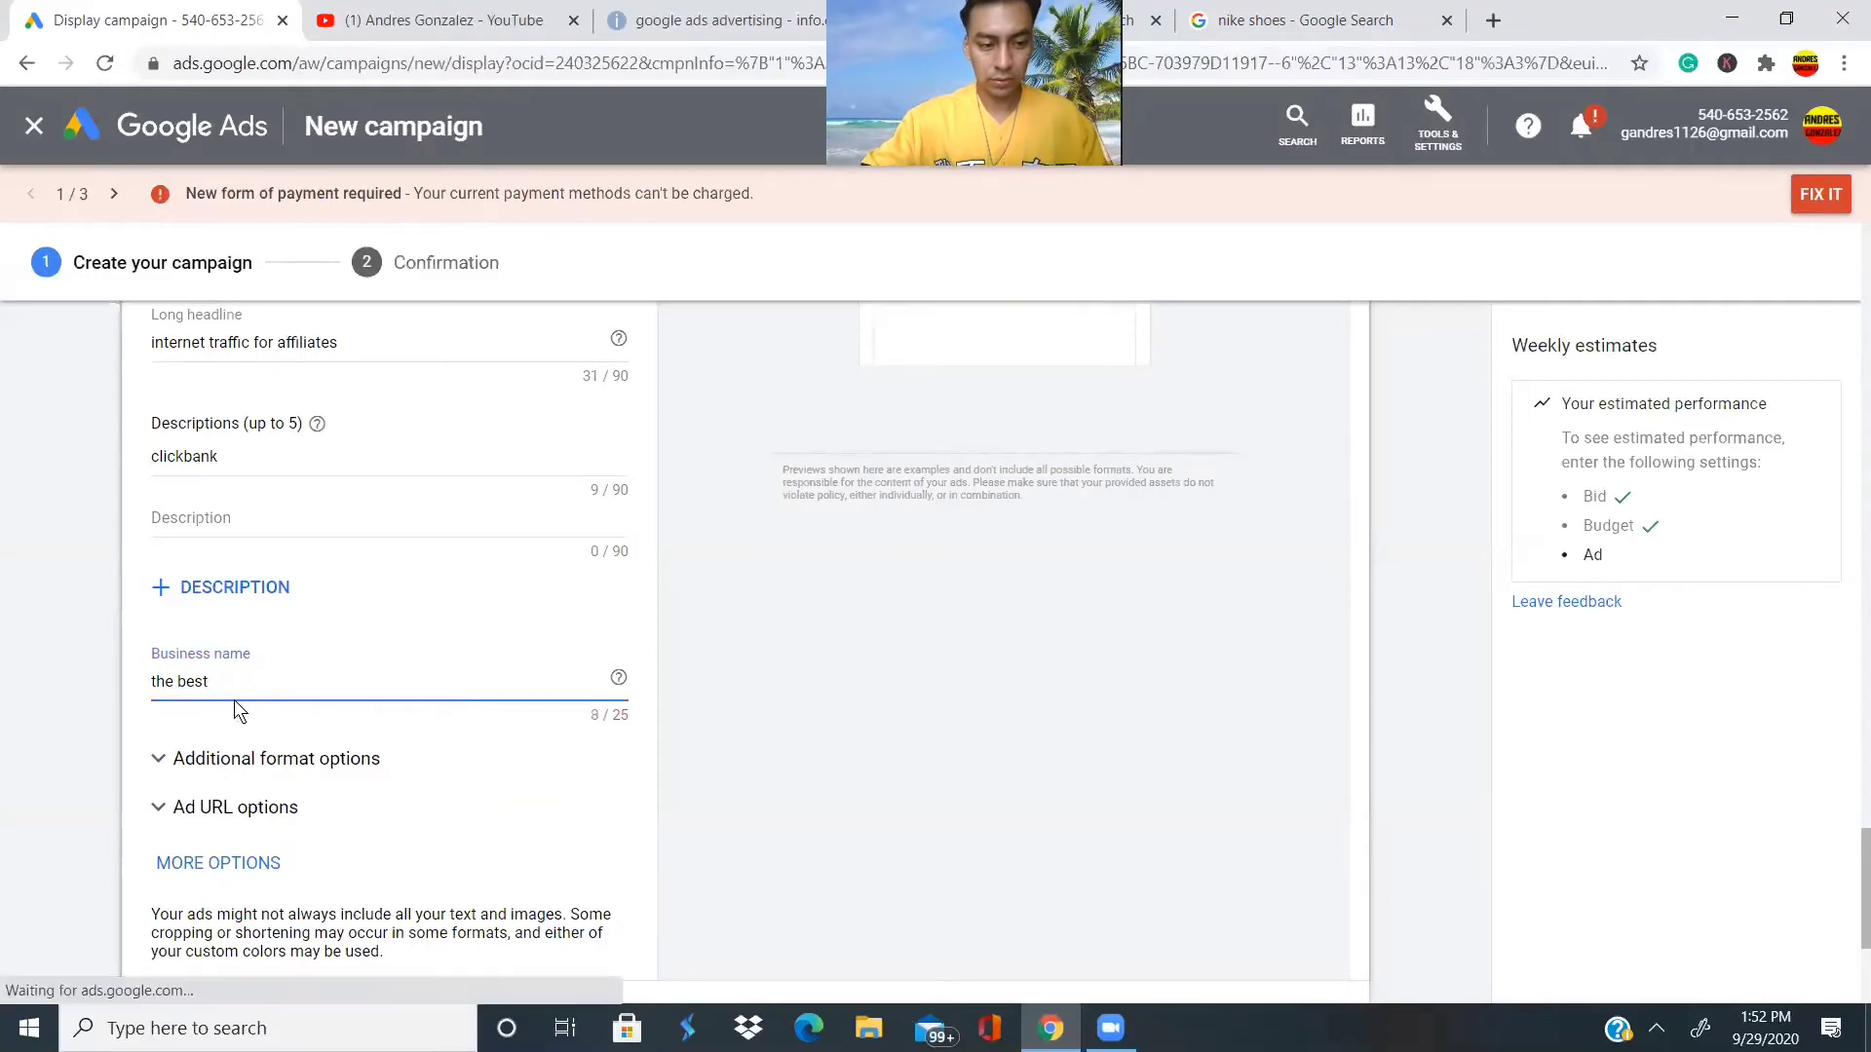
Extend the business name to "the best online traffic for affiliates entrepreneur", fixing its spacing and spelling.
text(online)
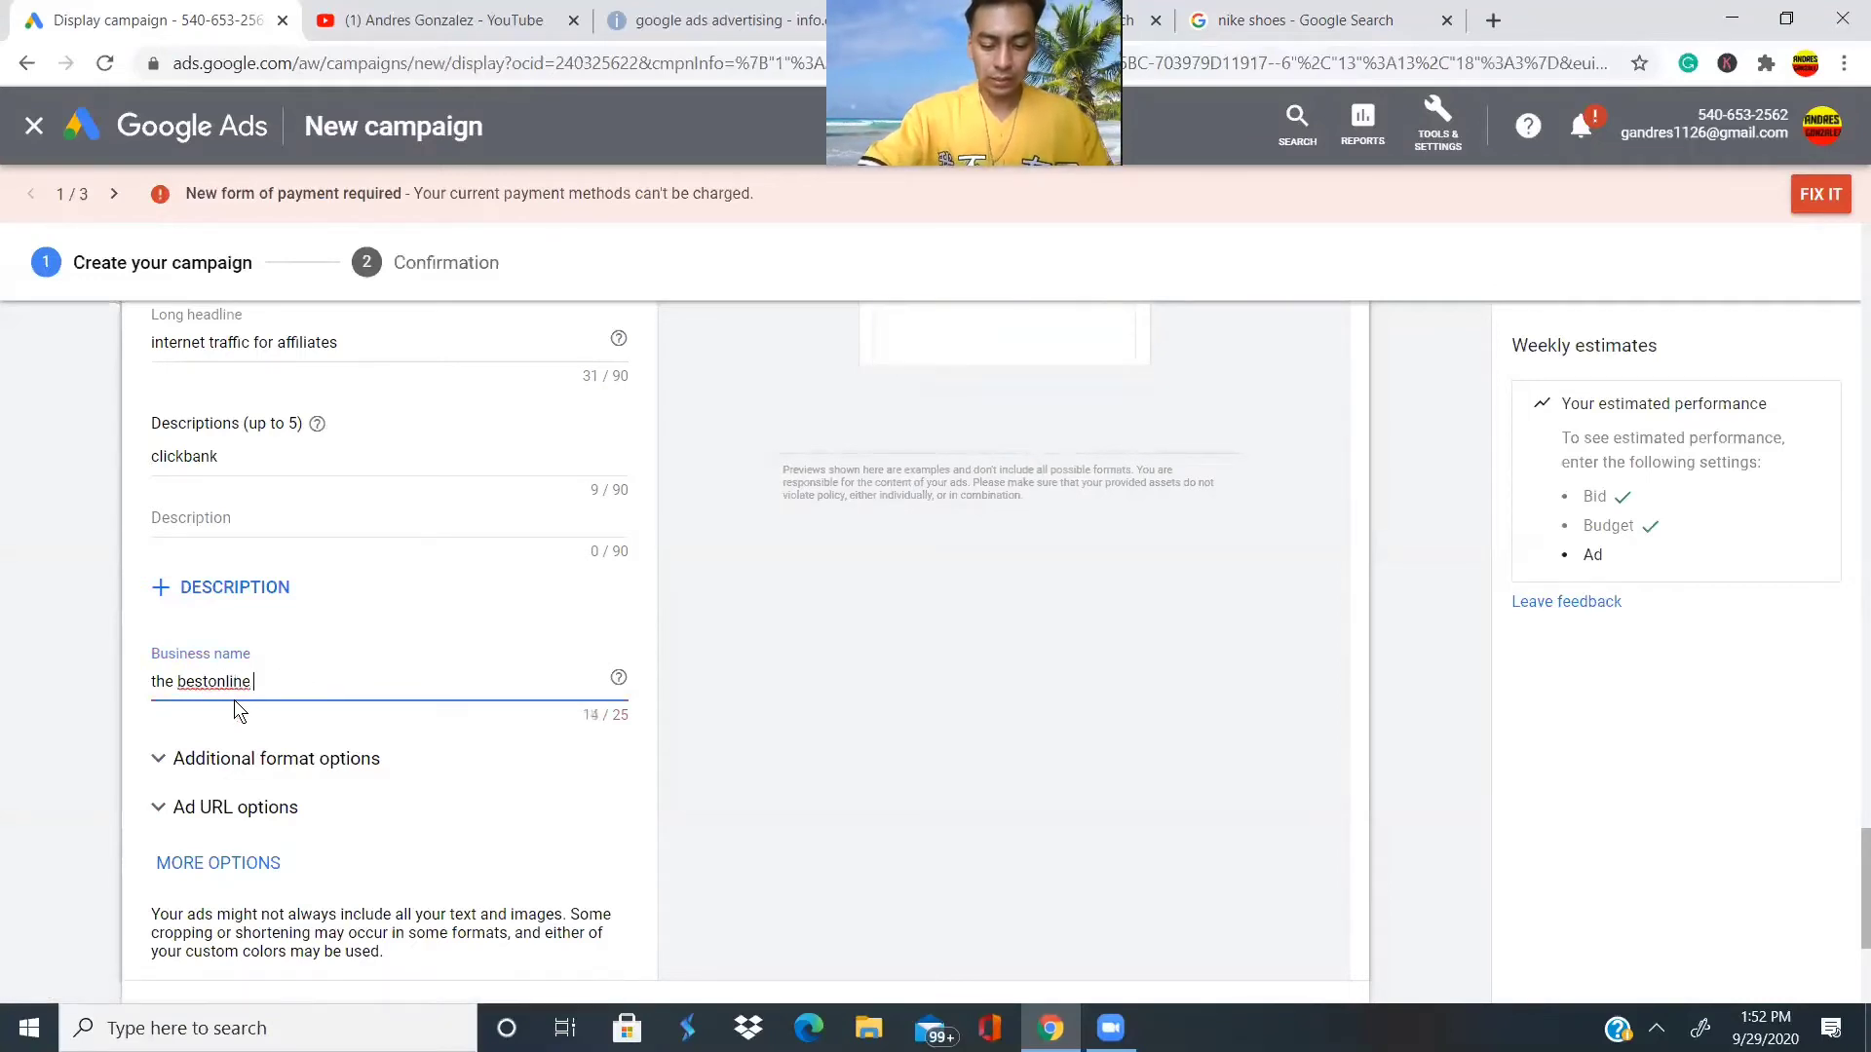
text( traffic)
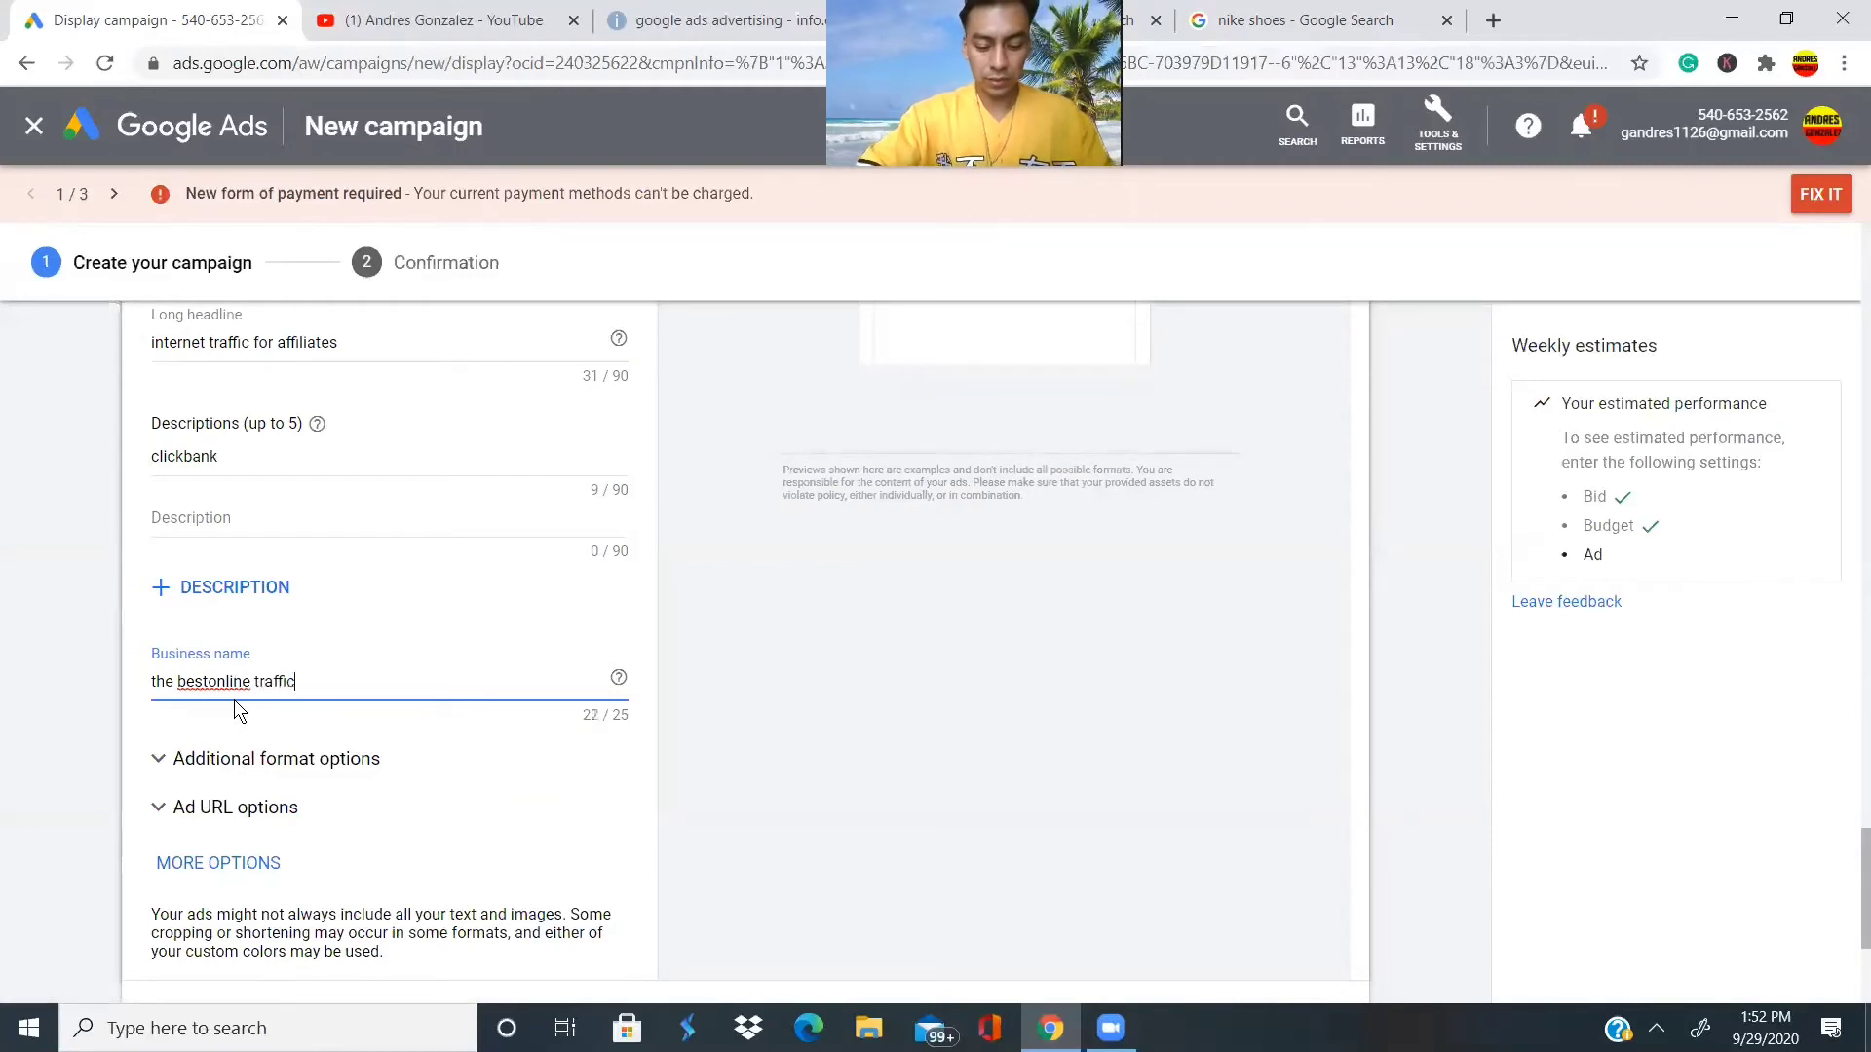
text( for affi)
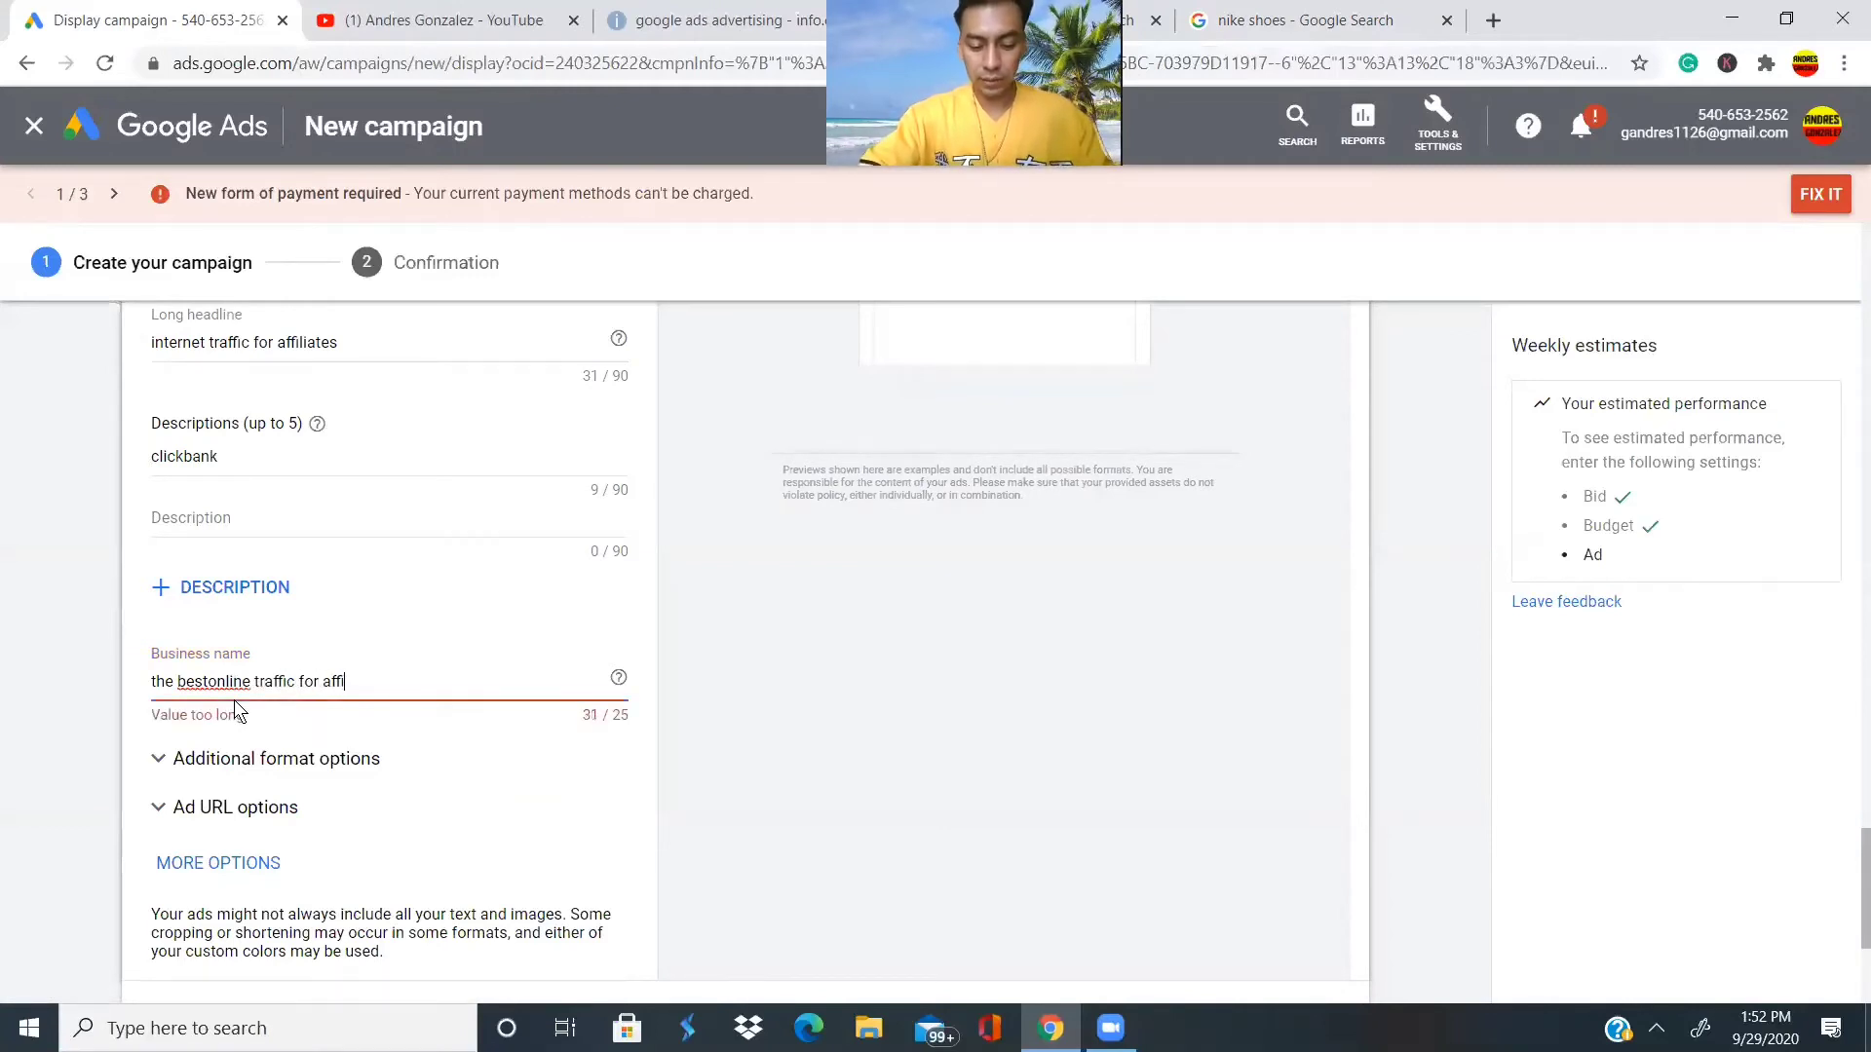
text(liates entr)
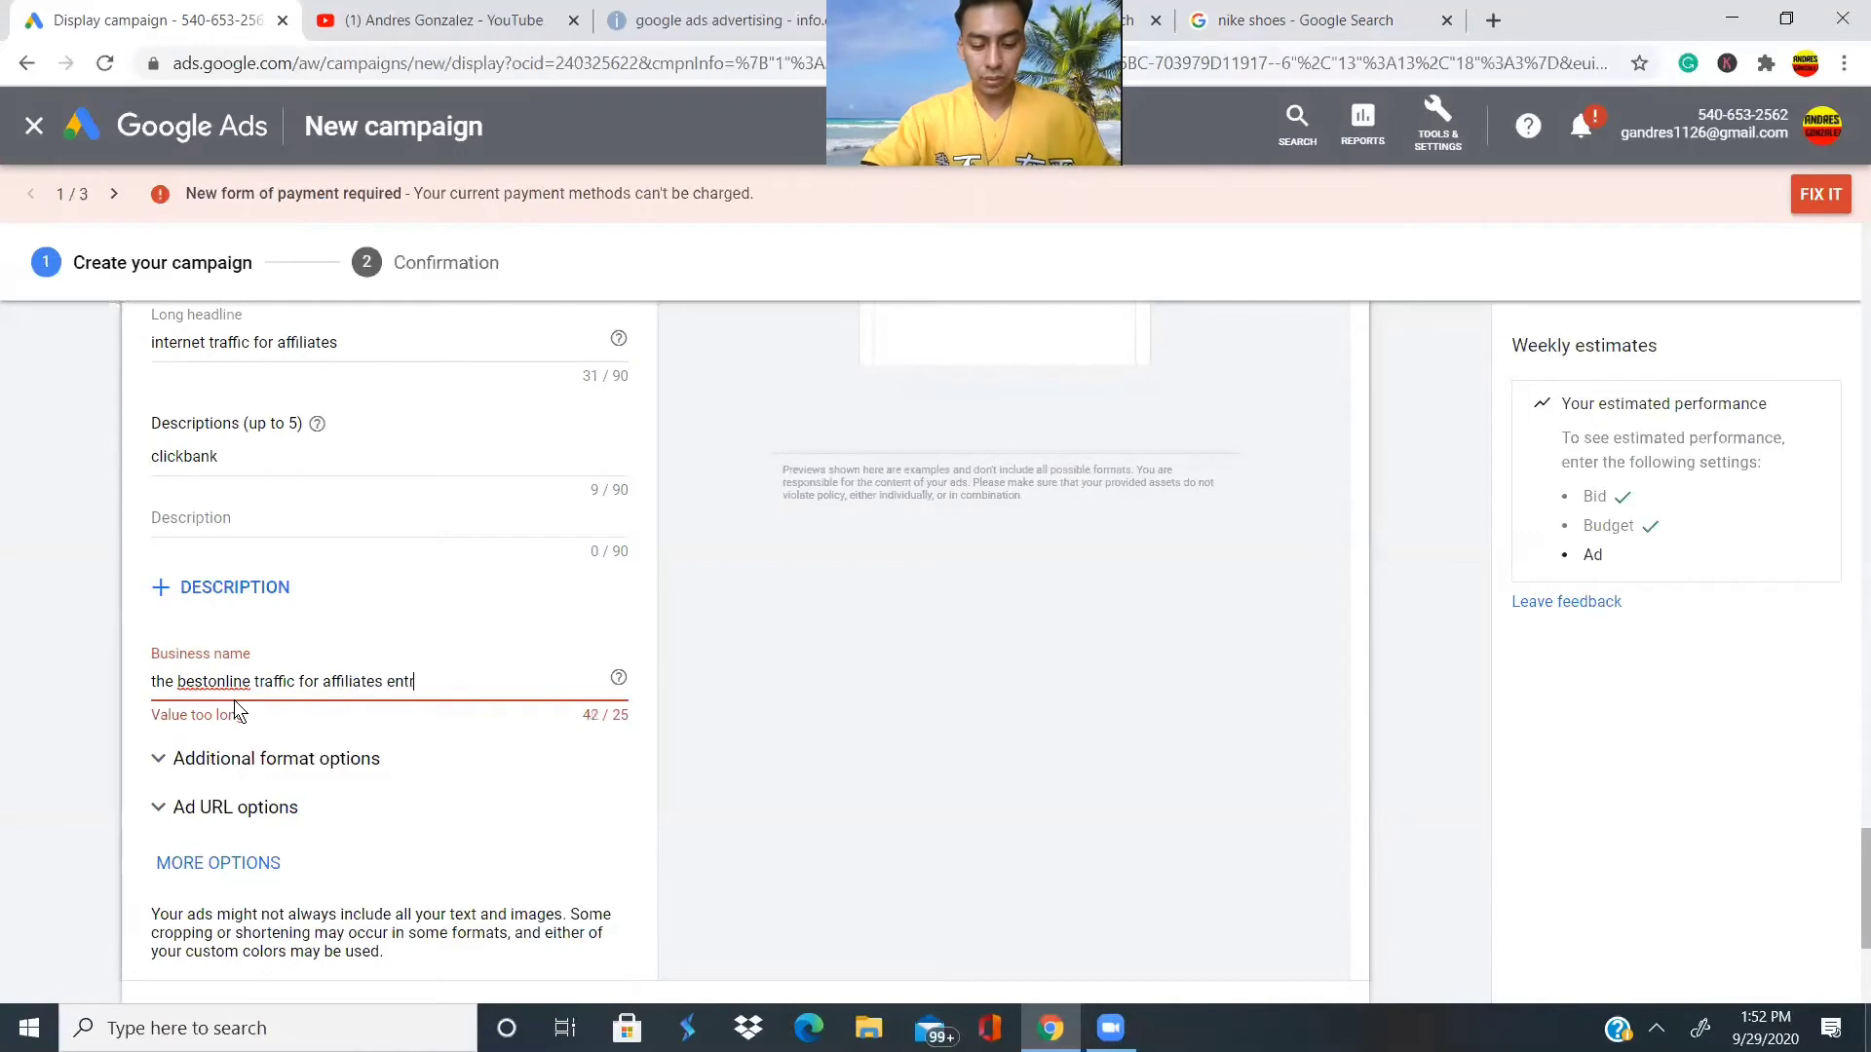
text(p)
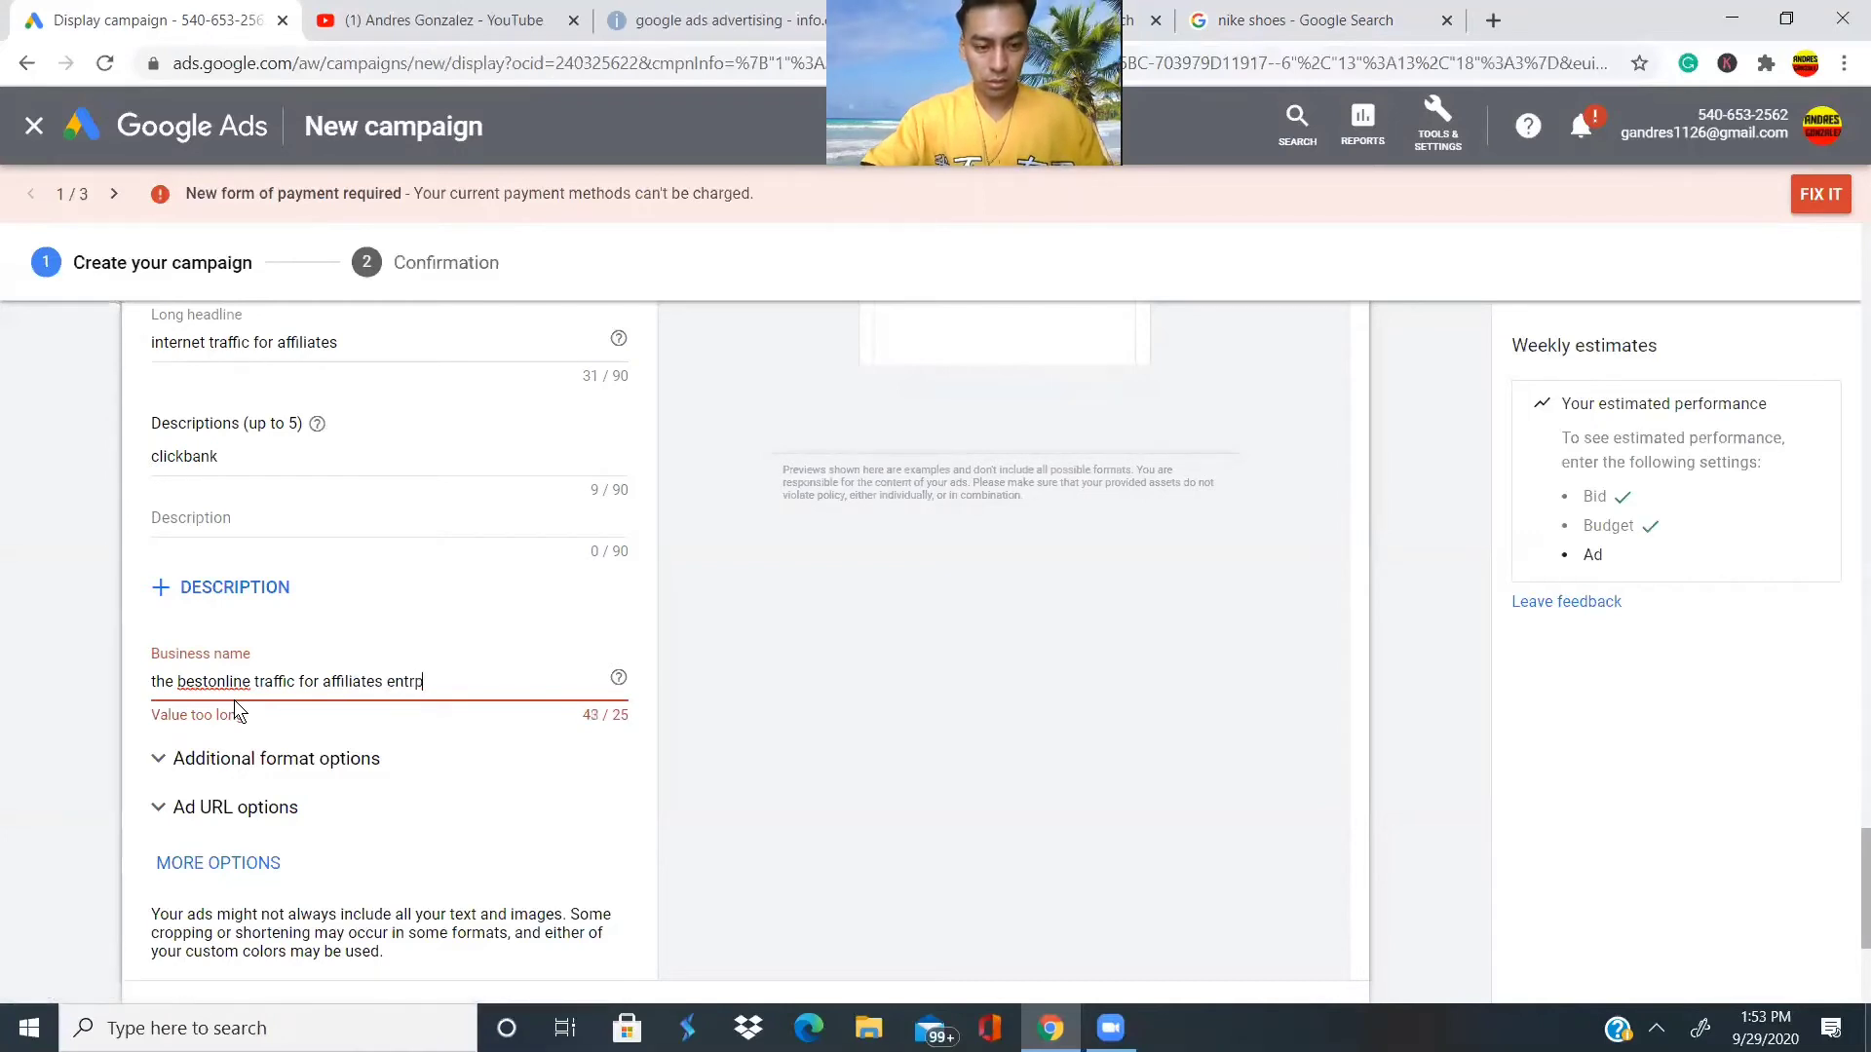
text(reneur)
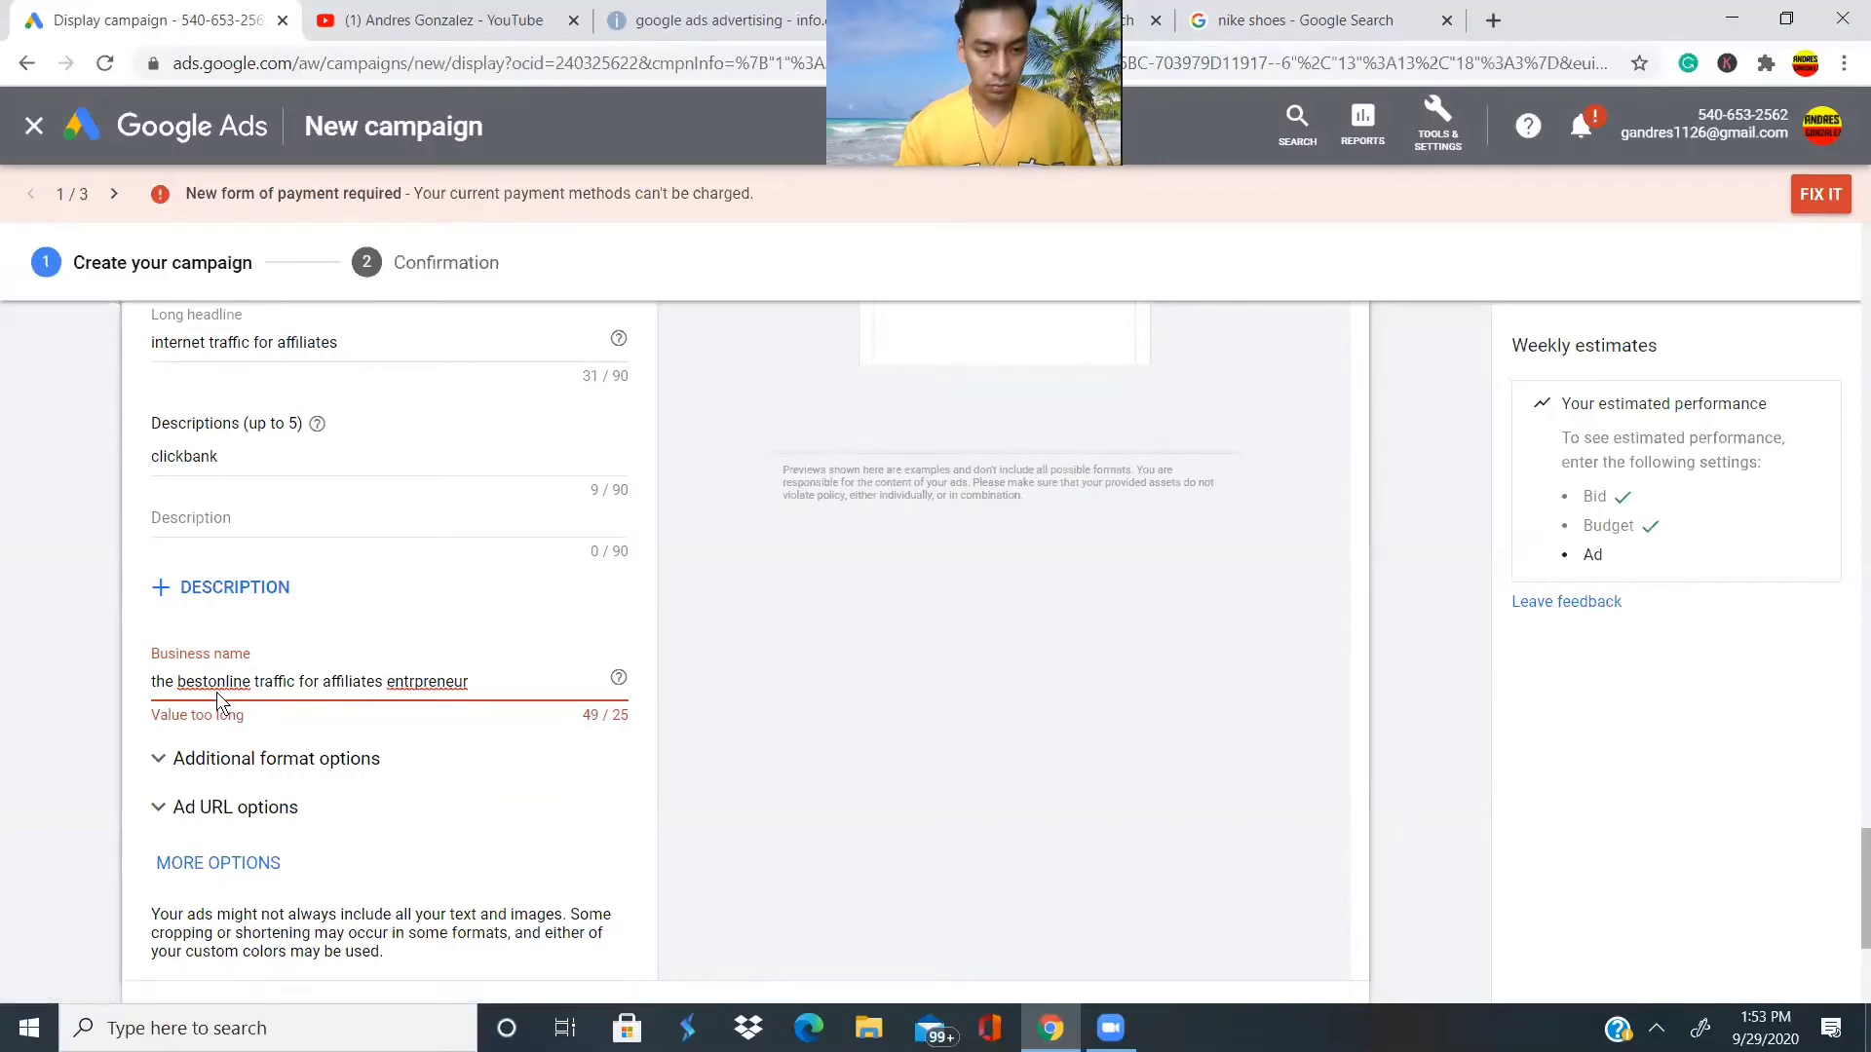
click(211, 688)
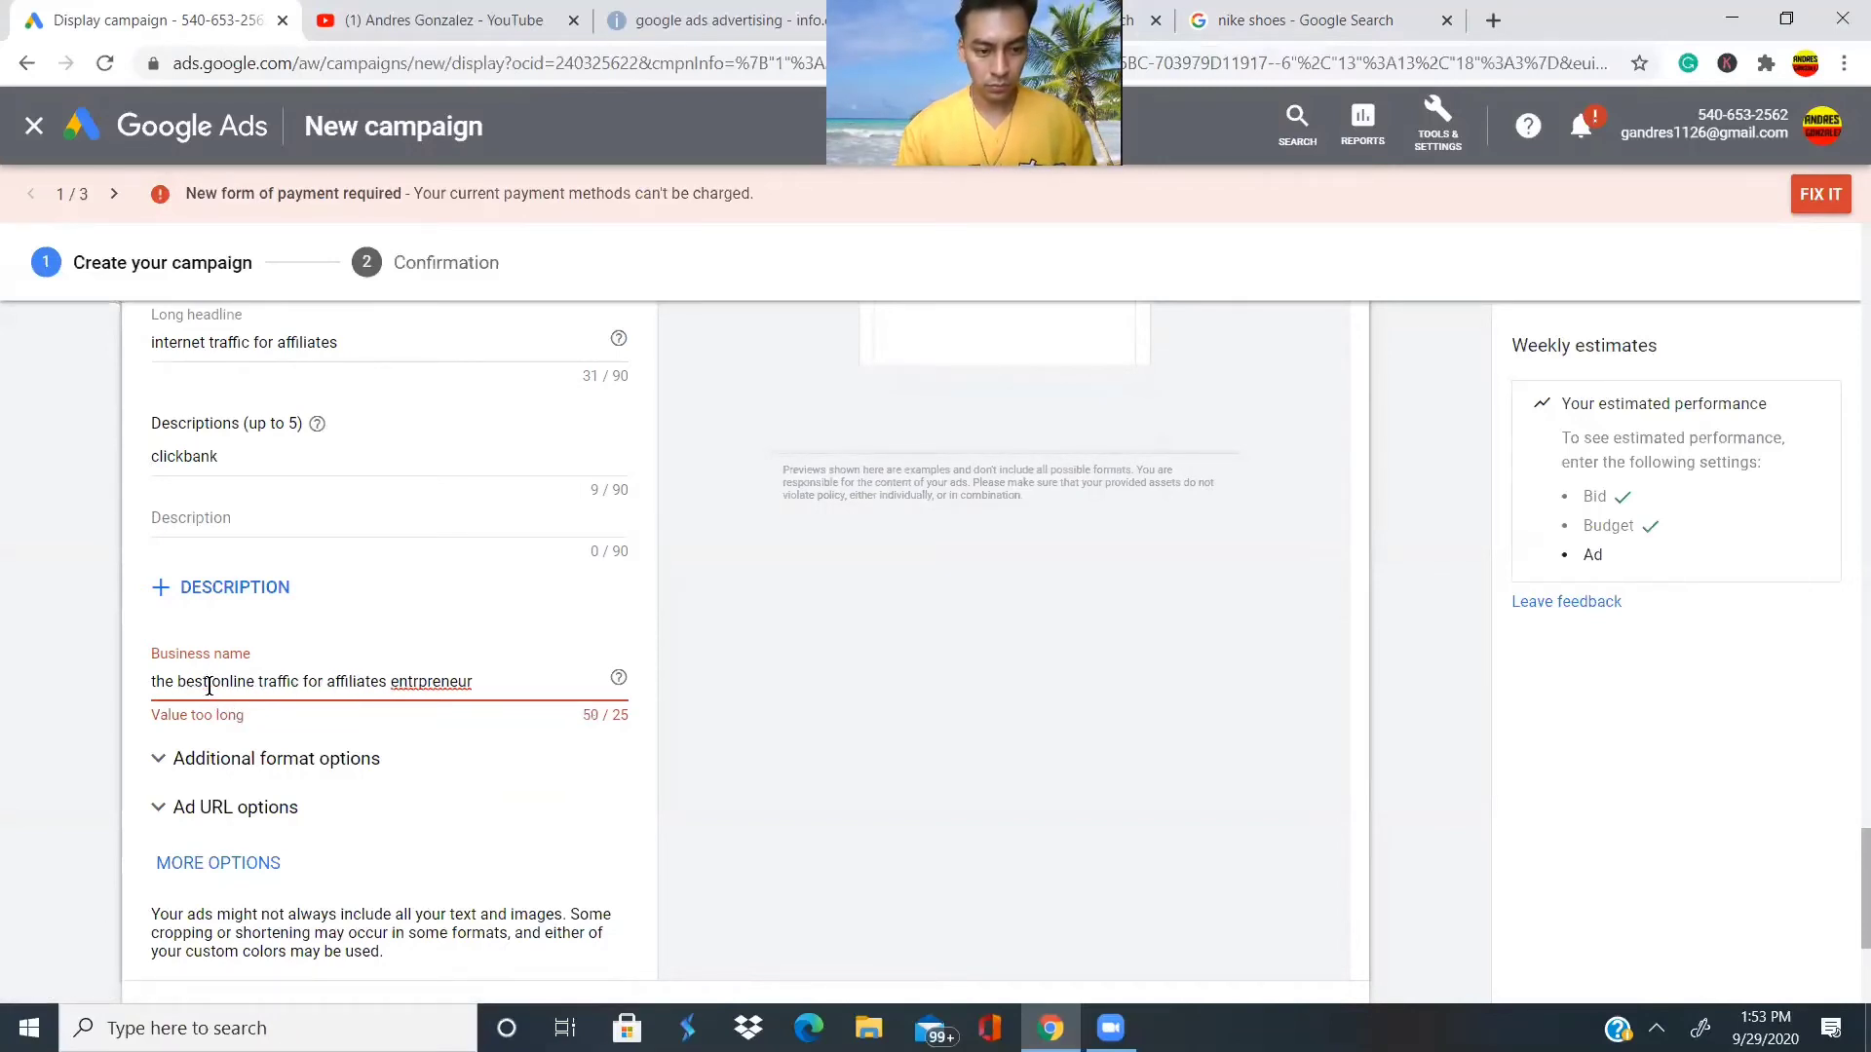
right_click(425, 682)
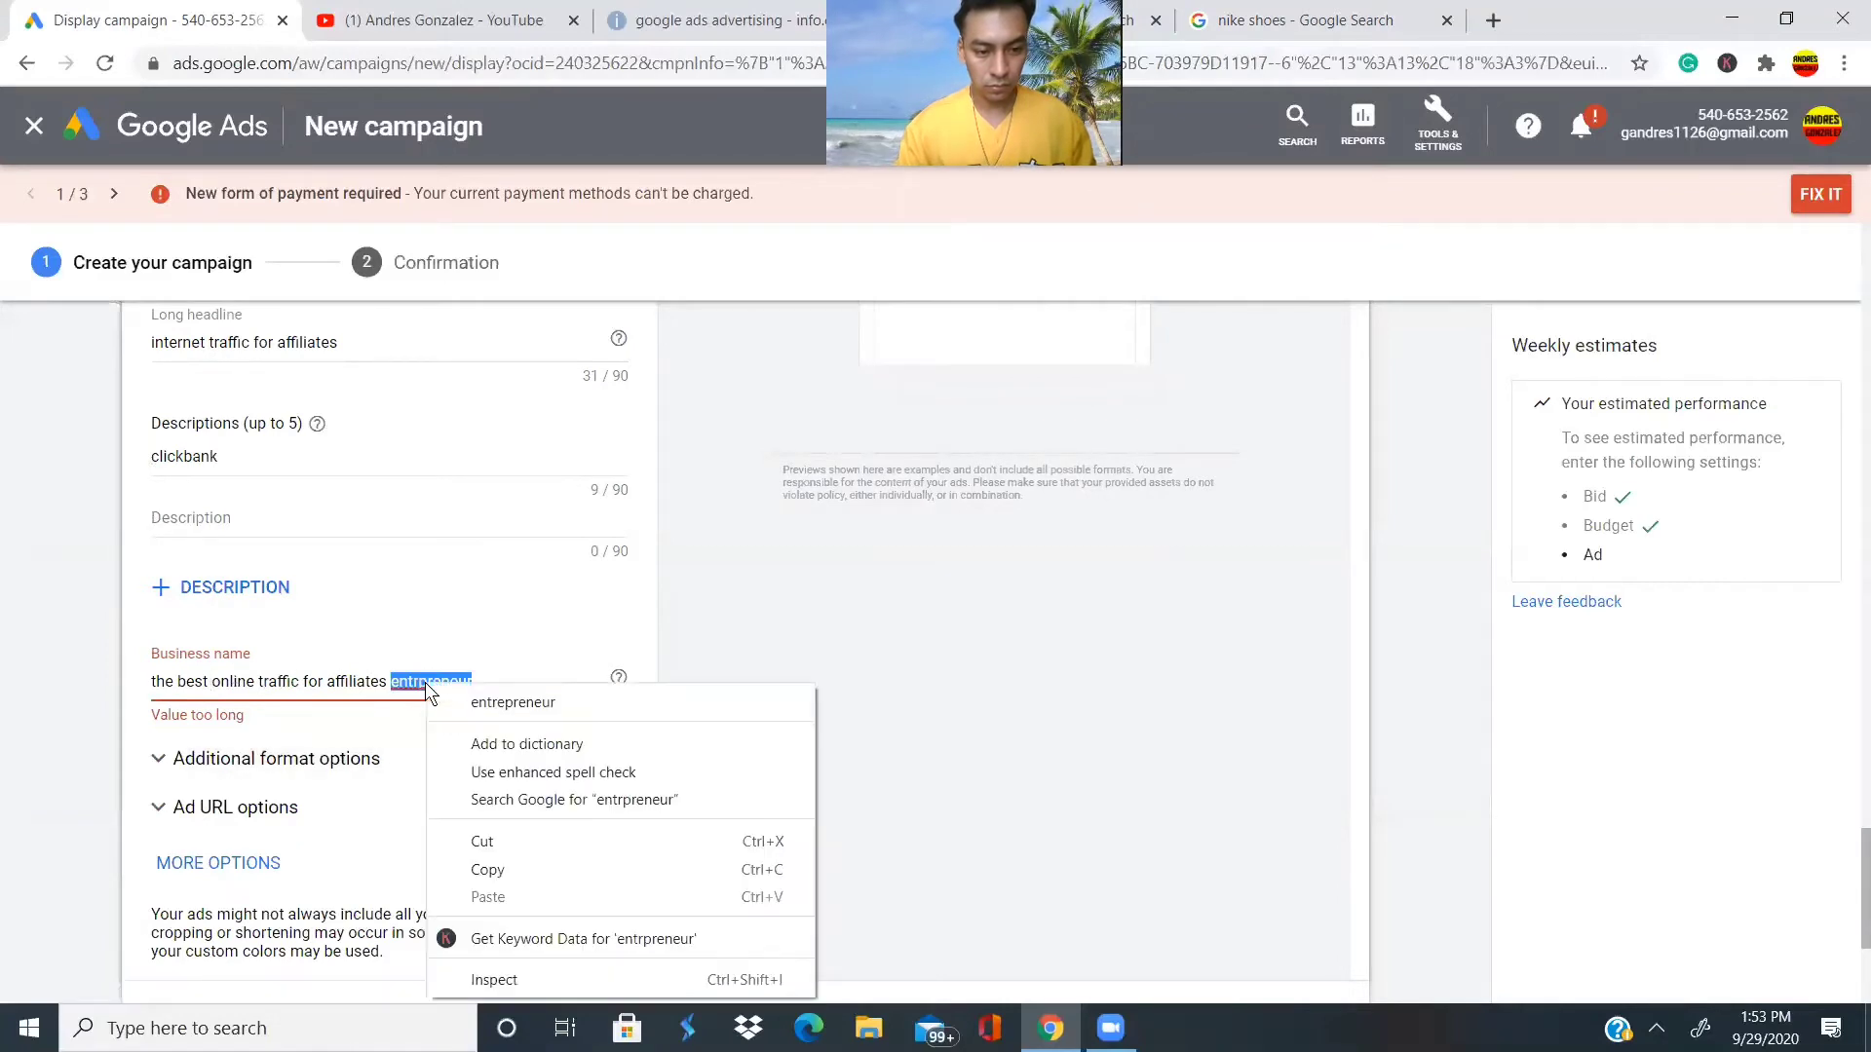
click(482, 703)
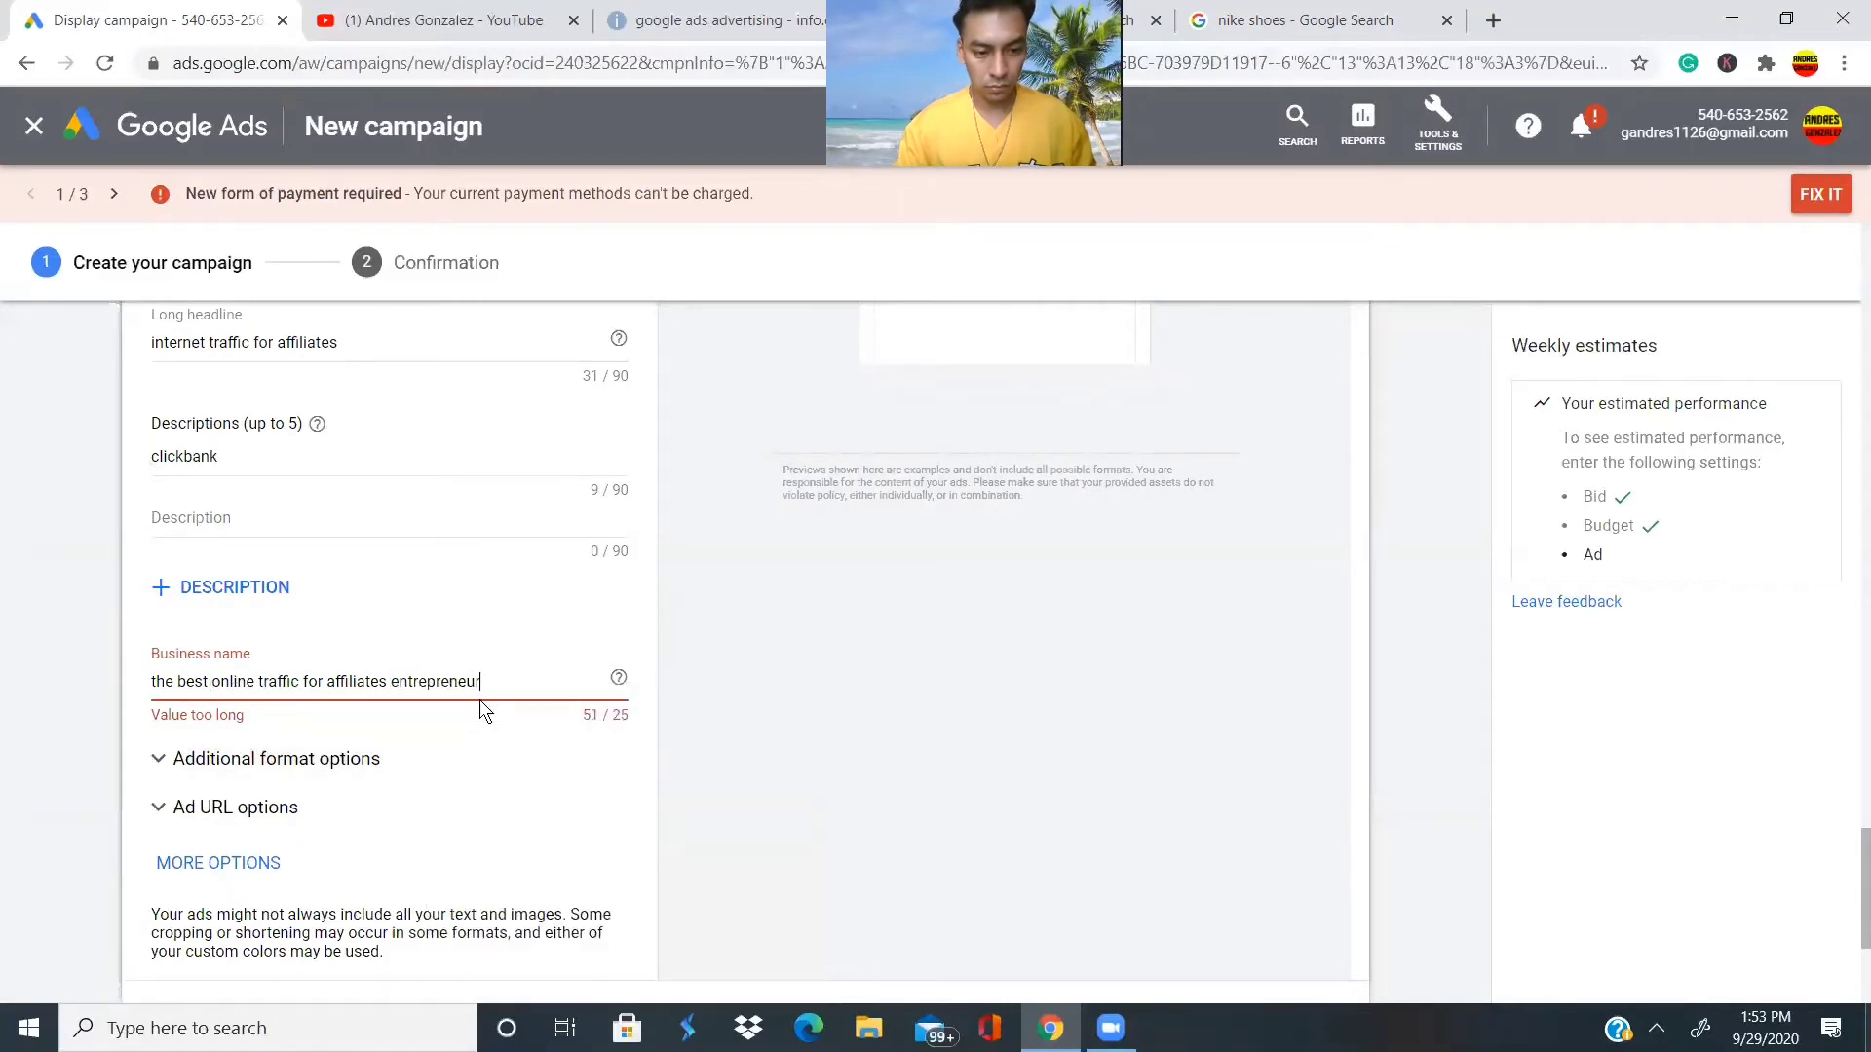
Preview the ad in desktop and mobile formats, and check where the sample ad links before returning to the campaign.
scroll(474, 714, down, 3)
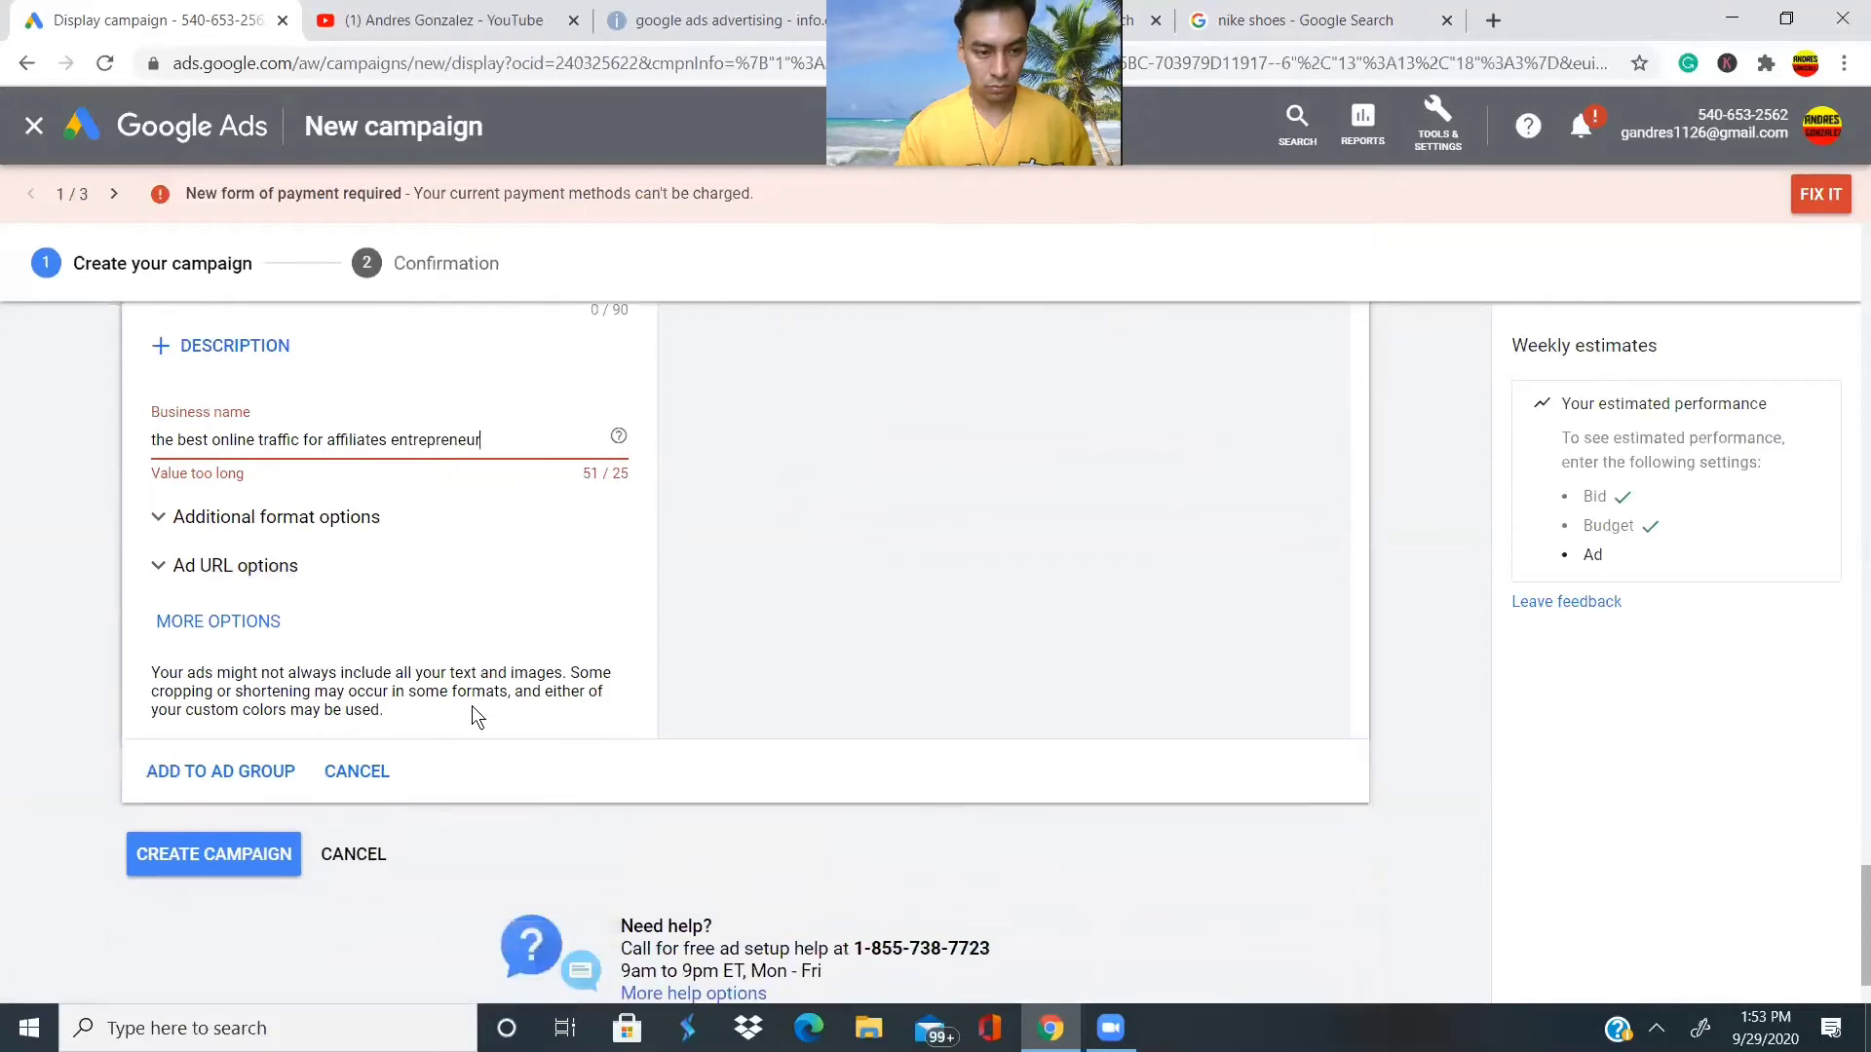
scroll(472, 705, up, 10)
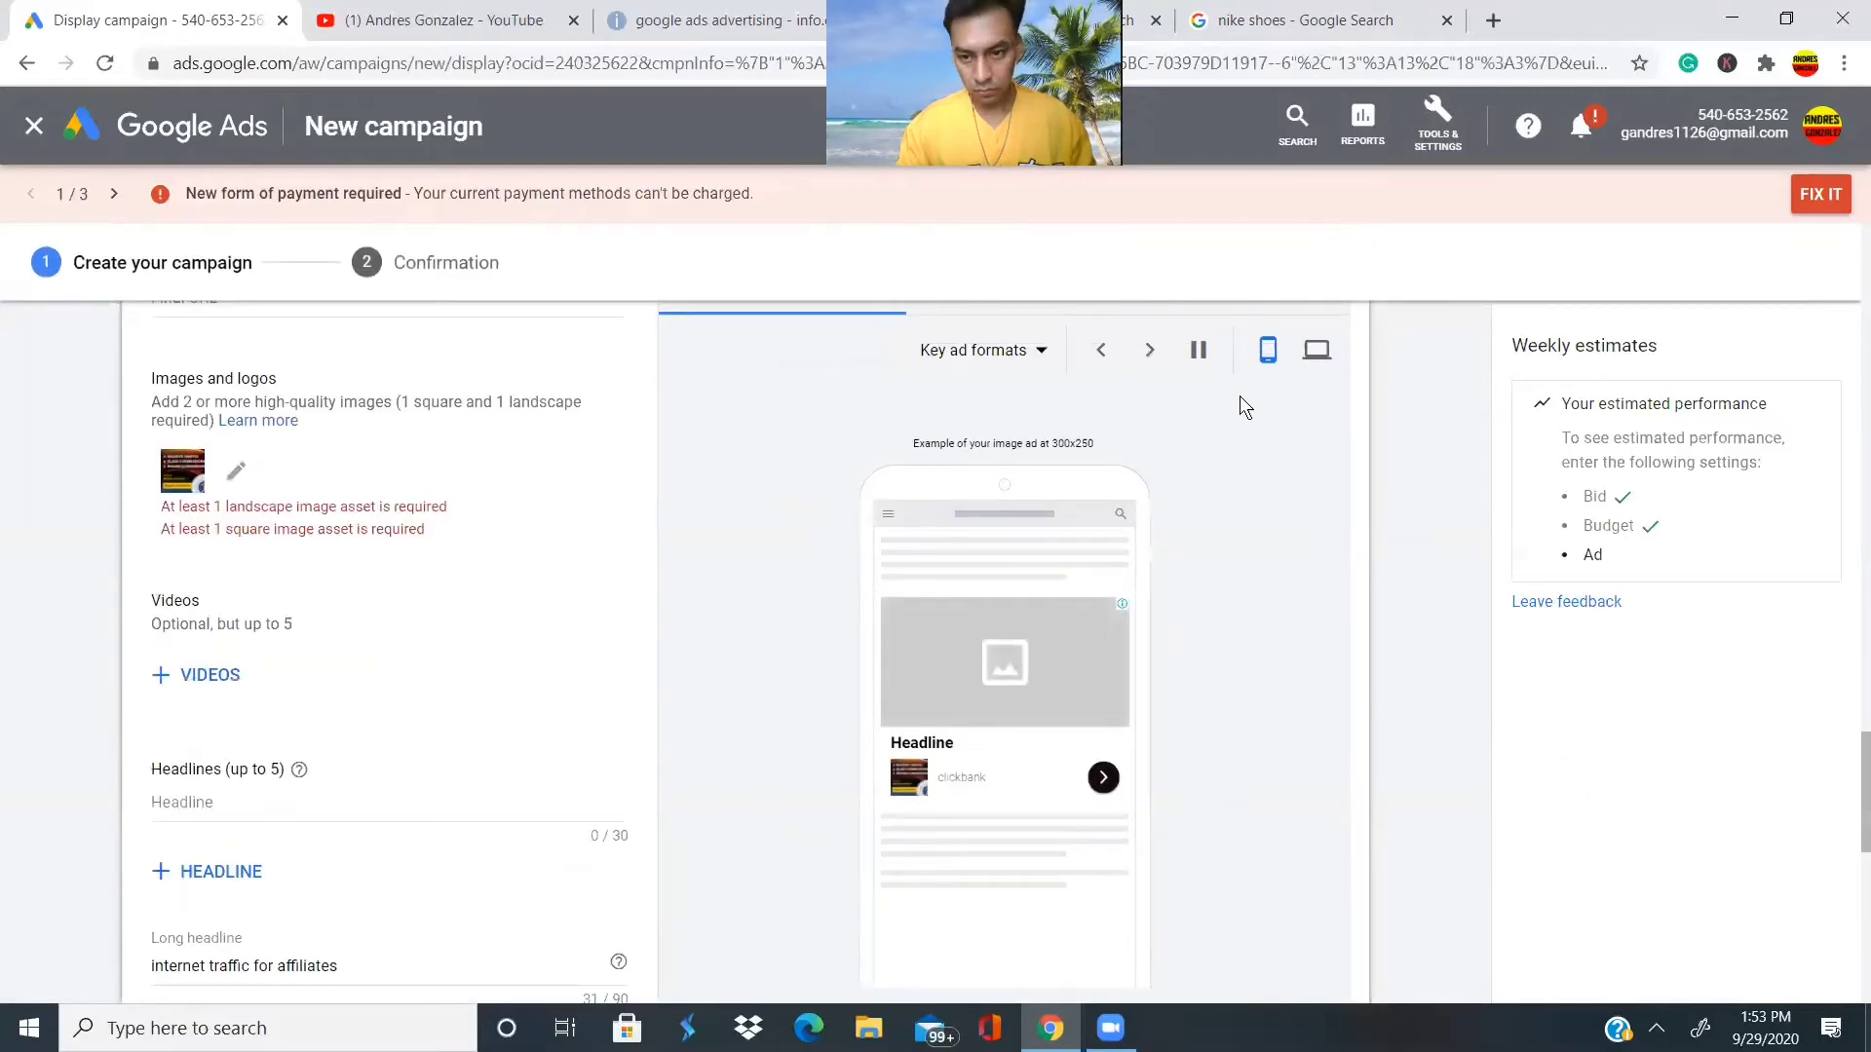
click(1316, 353)
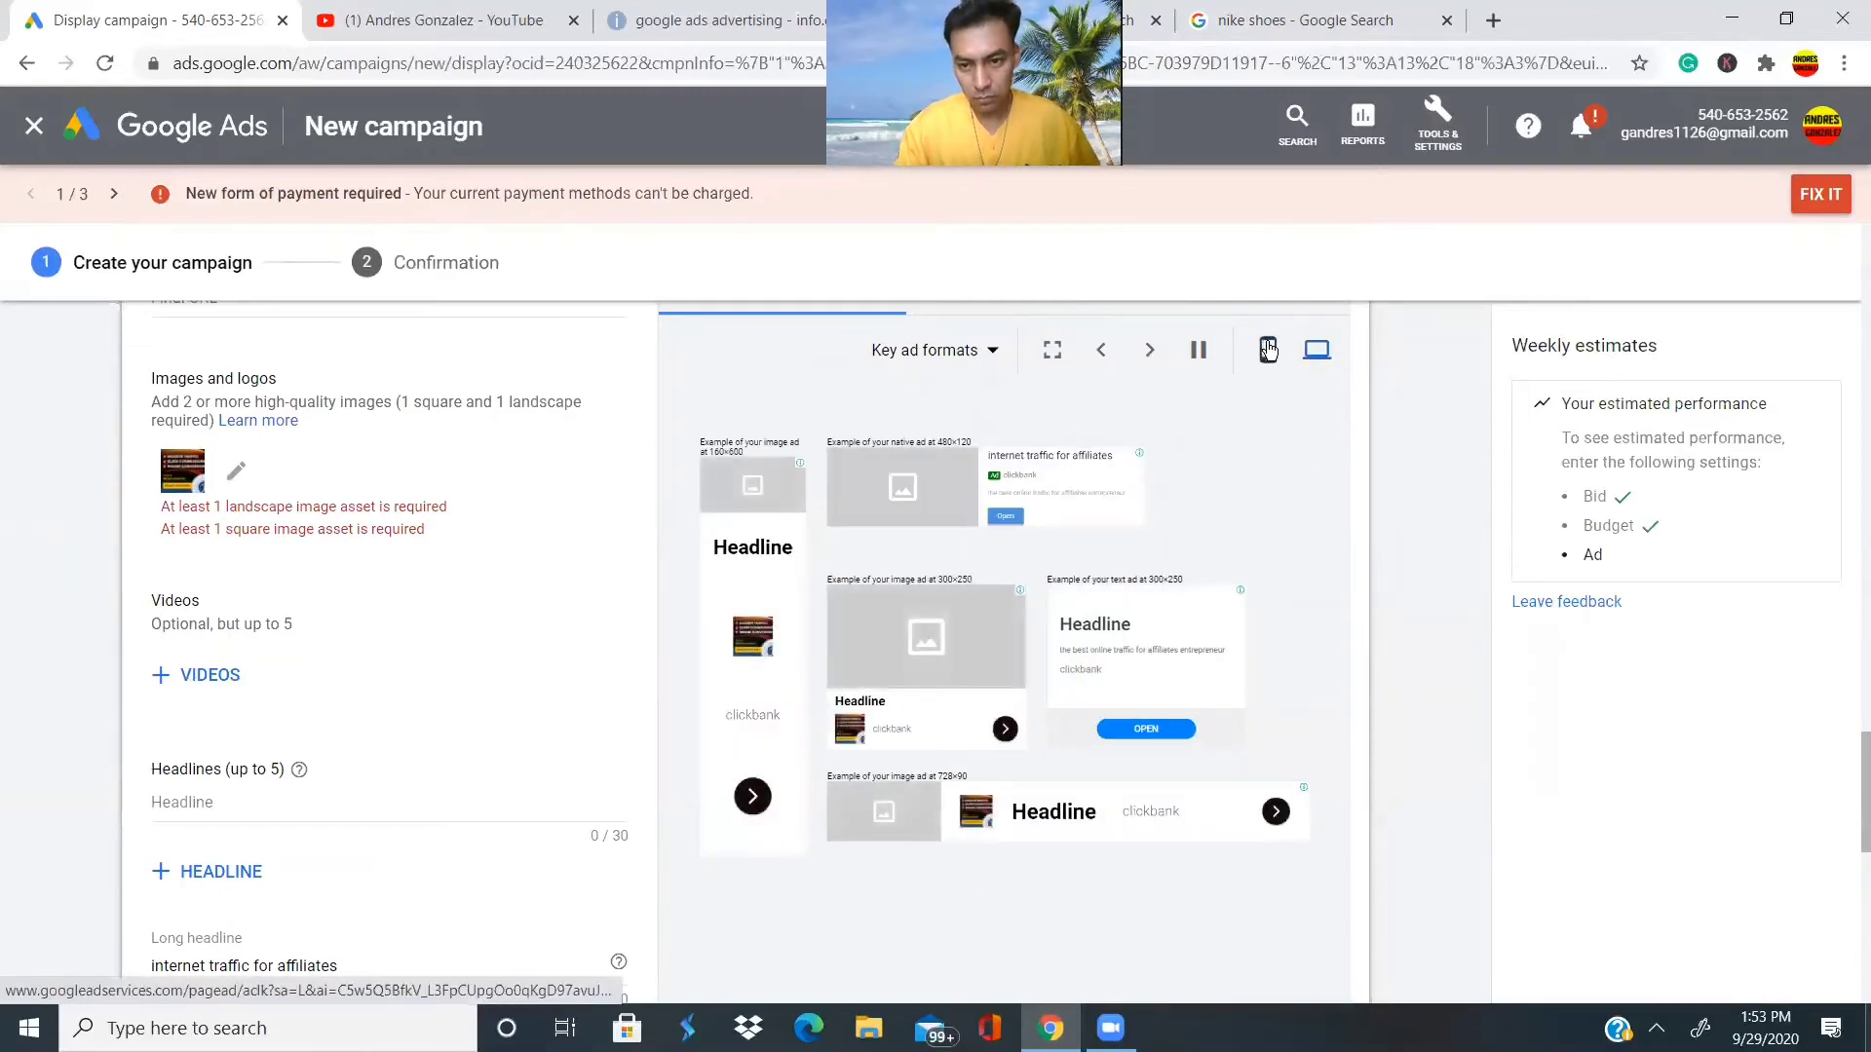
click(1268, 350)
click(1042, 701)
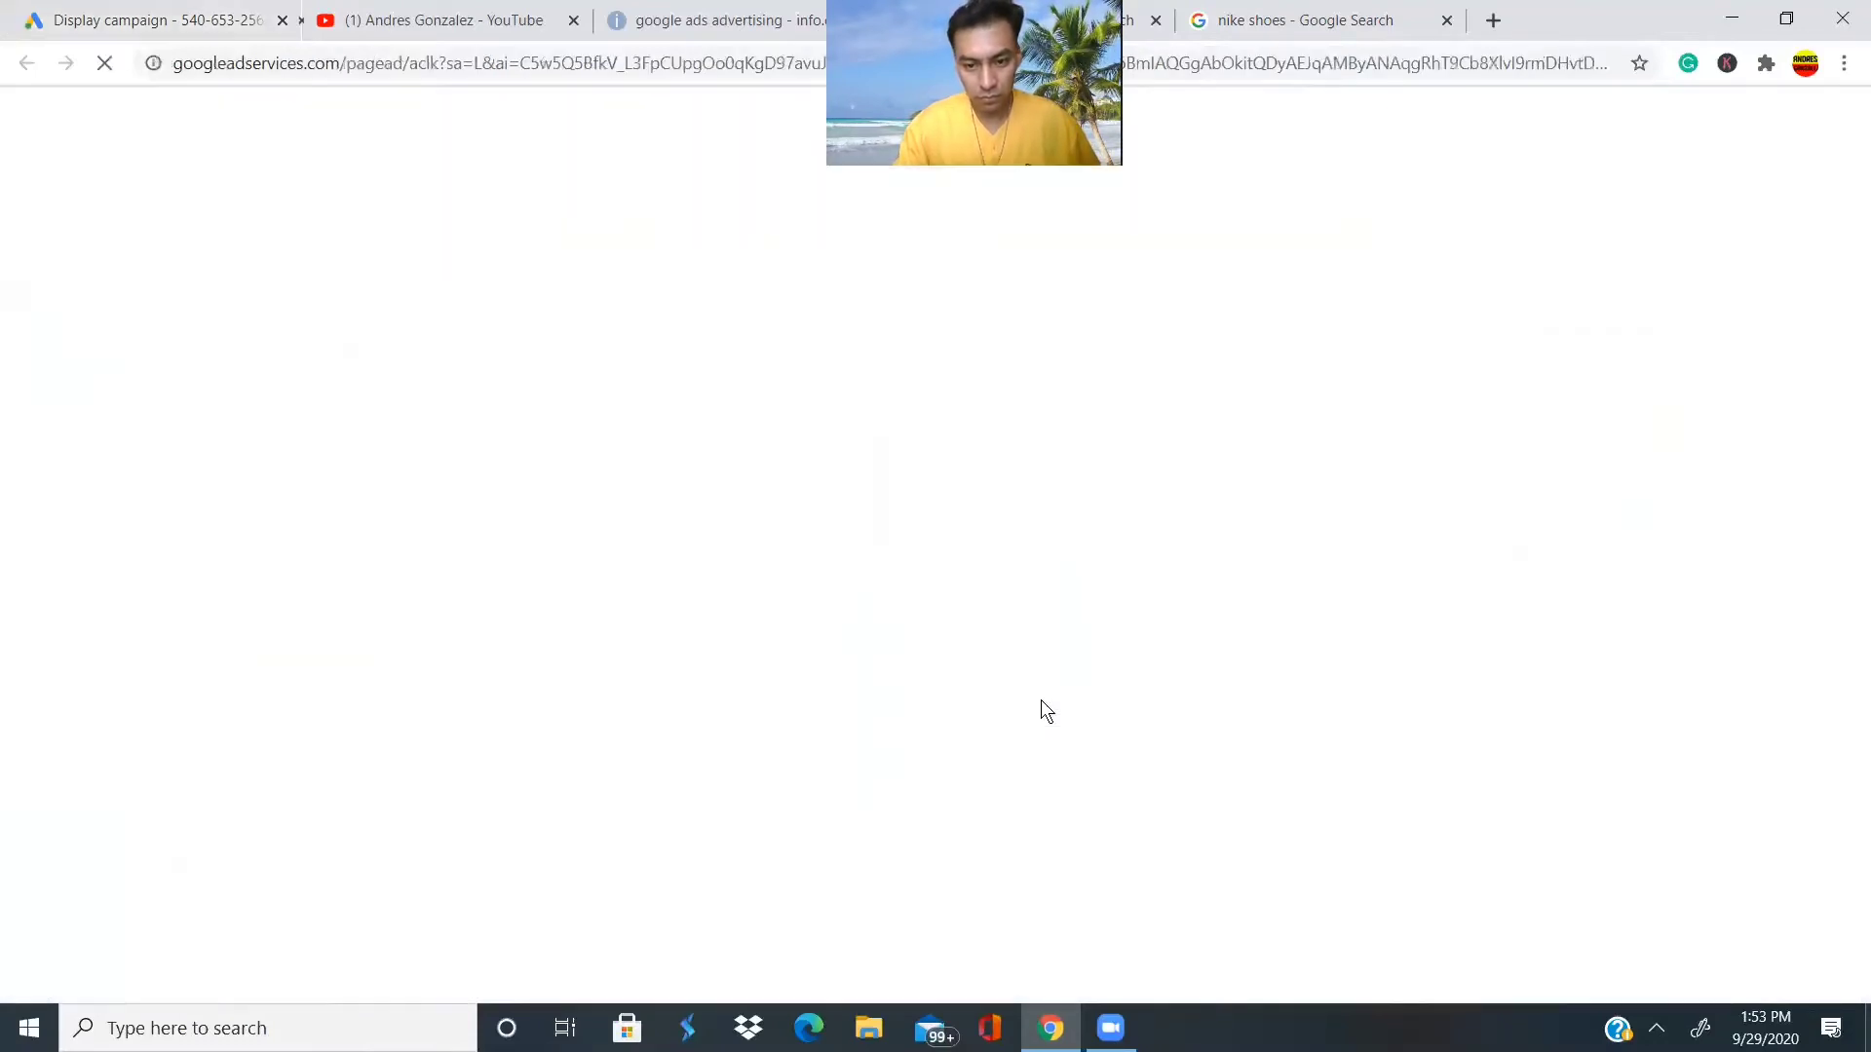
click(181, 20)
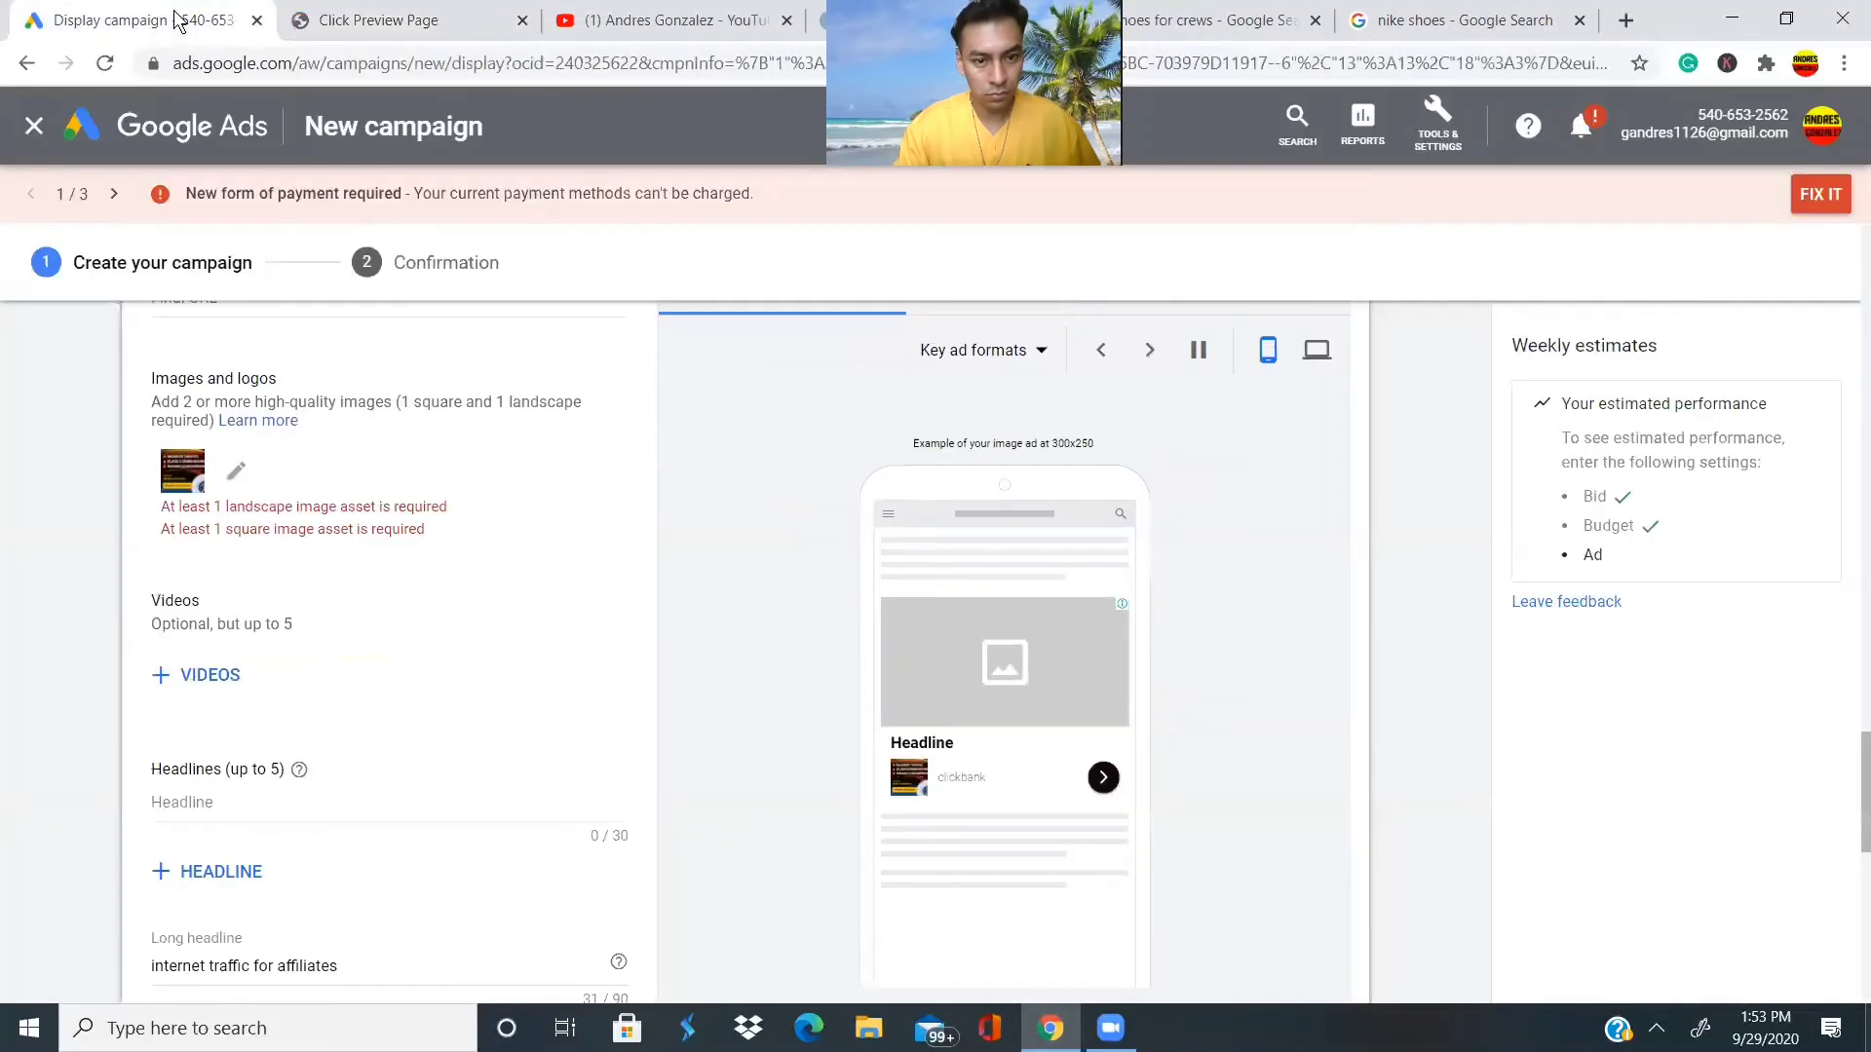
Close the click preview page and look over the responsive ad's strength and required image assets.
click(523, 20)
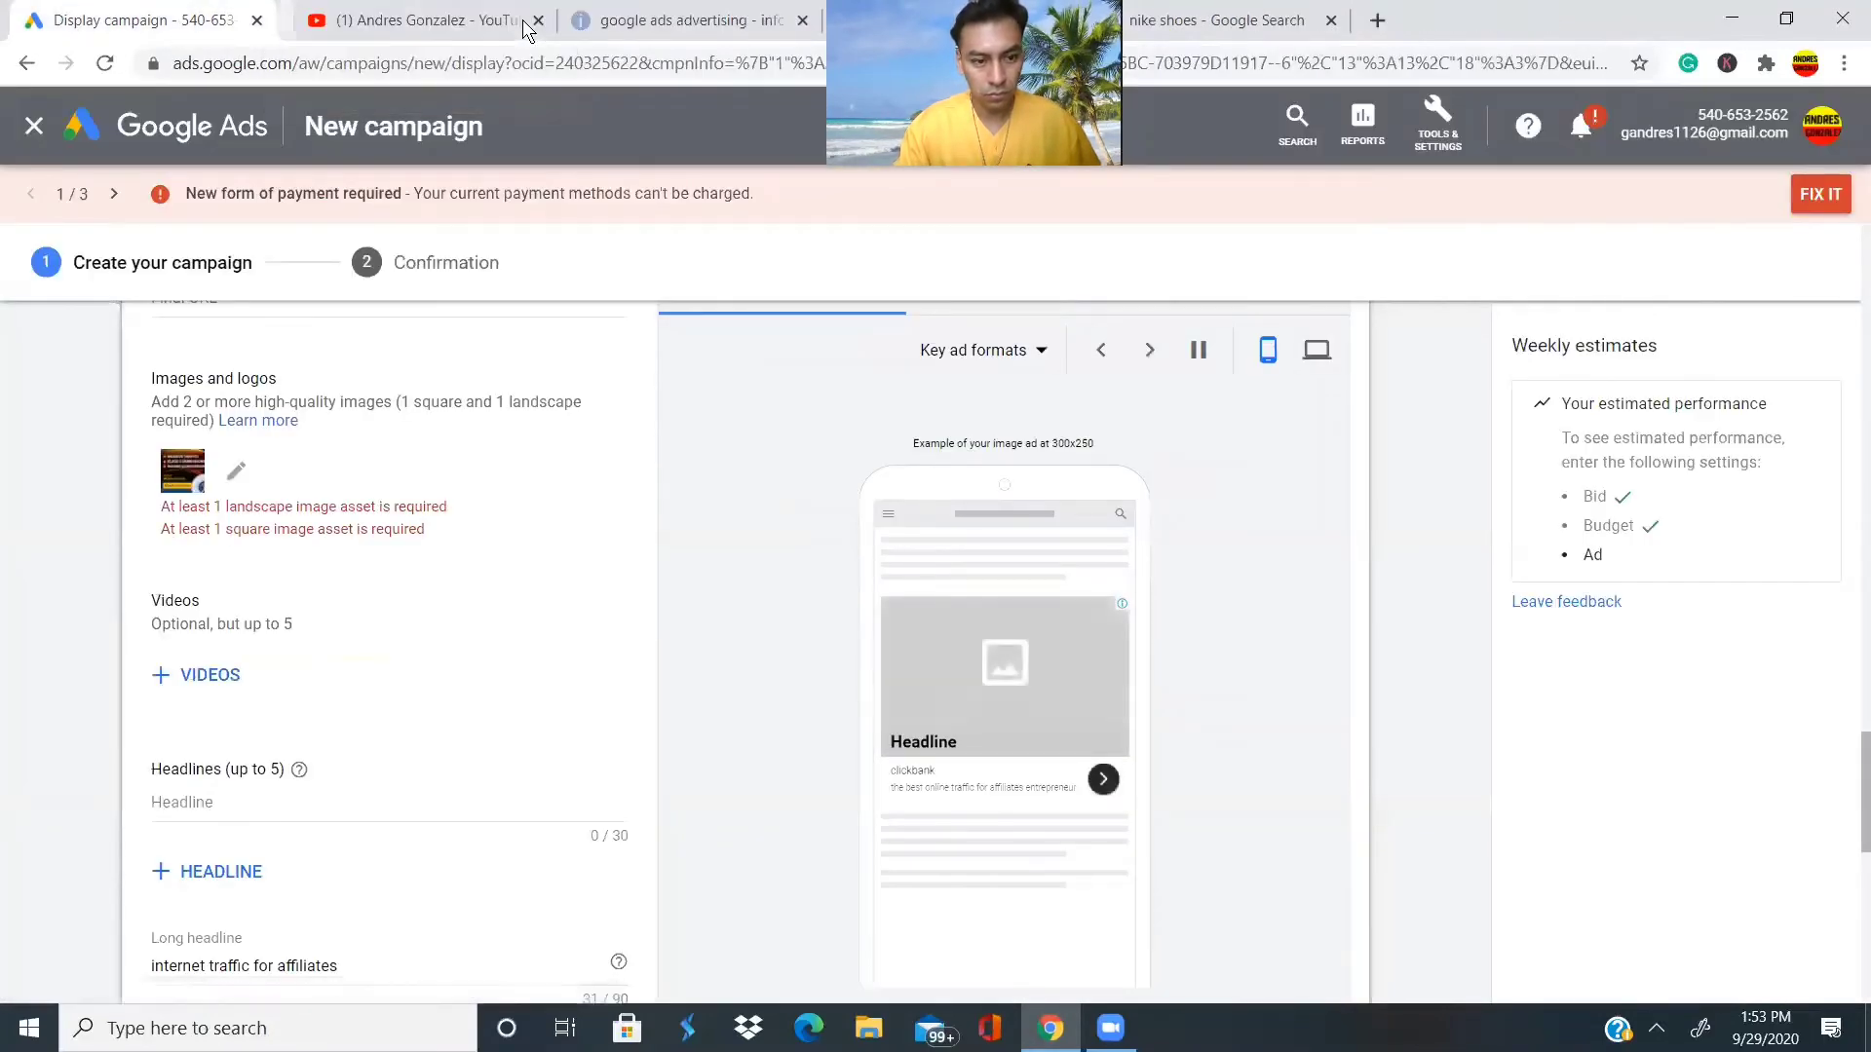
scroll(282, 470, up, 2)
scroll(282, 476, up, 3)
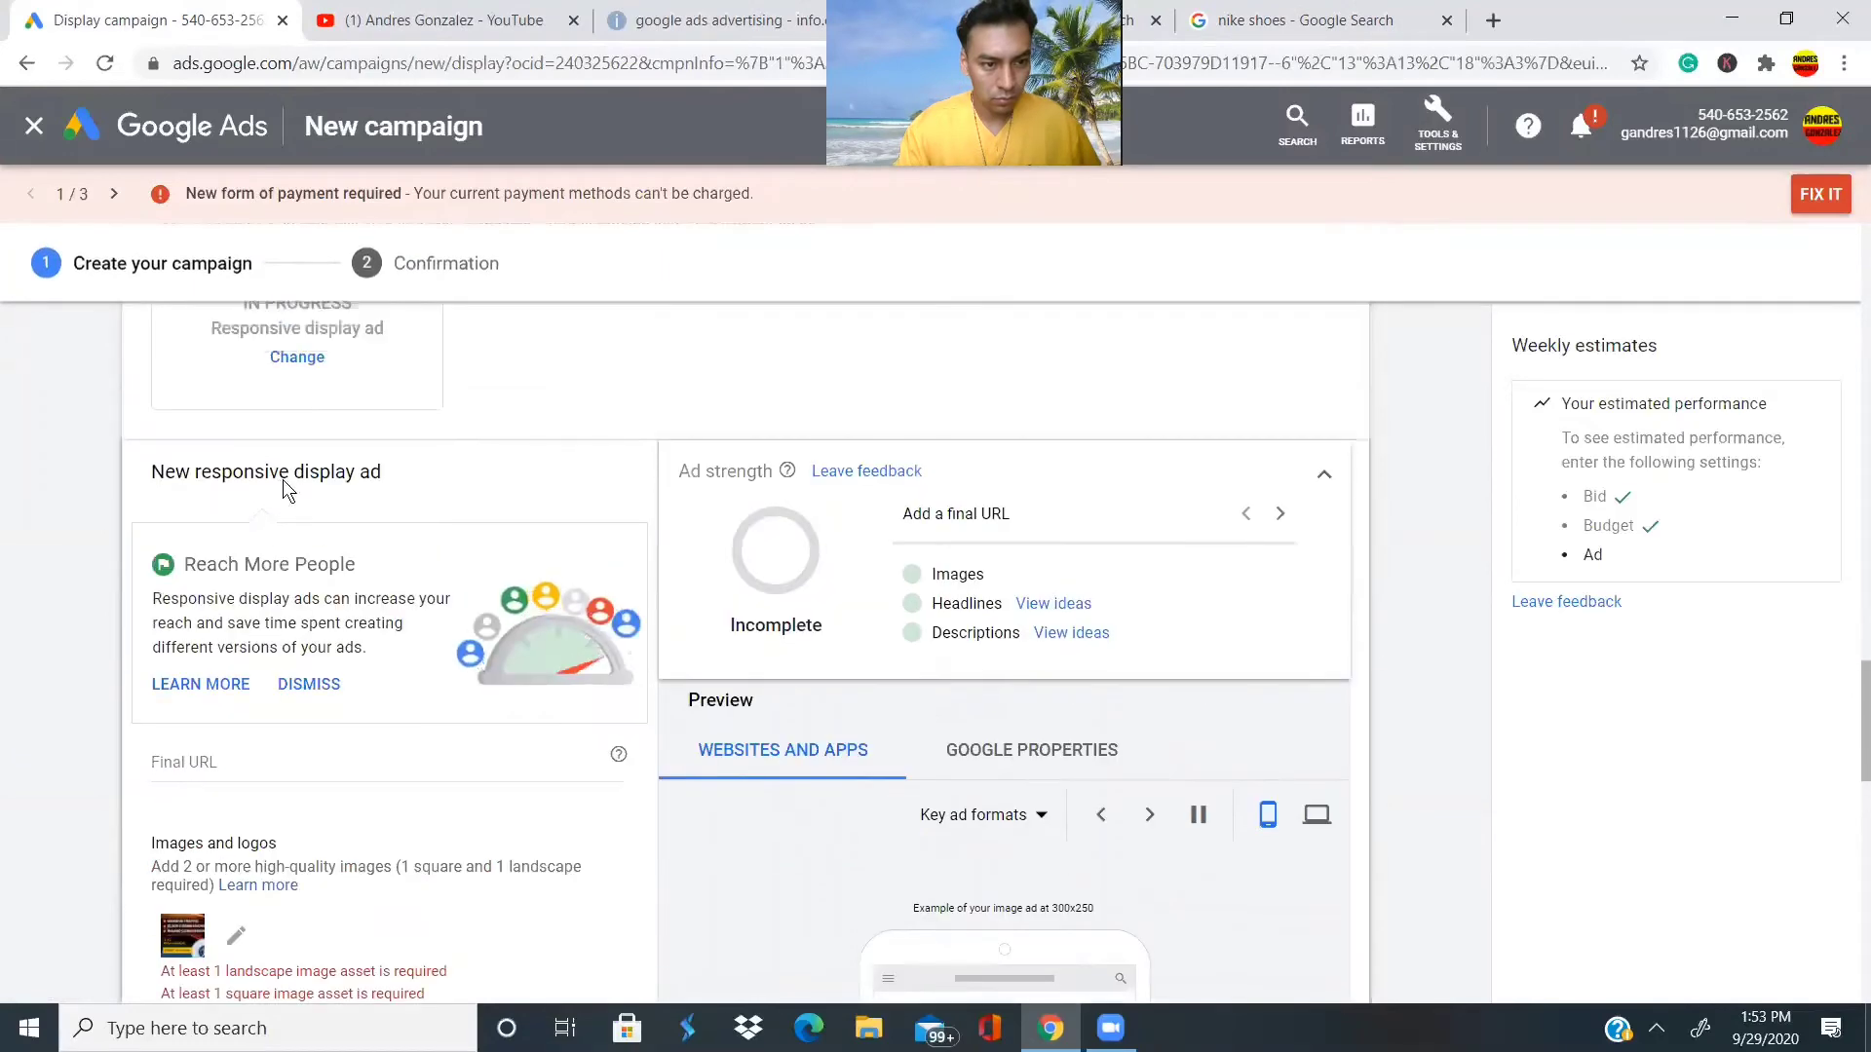
scroll(286, 487, down, 3)
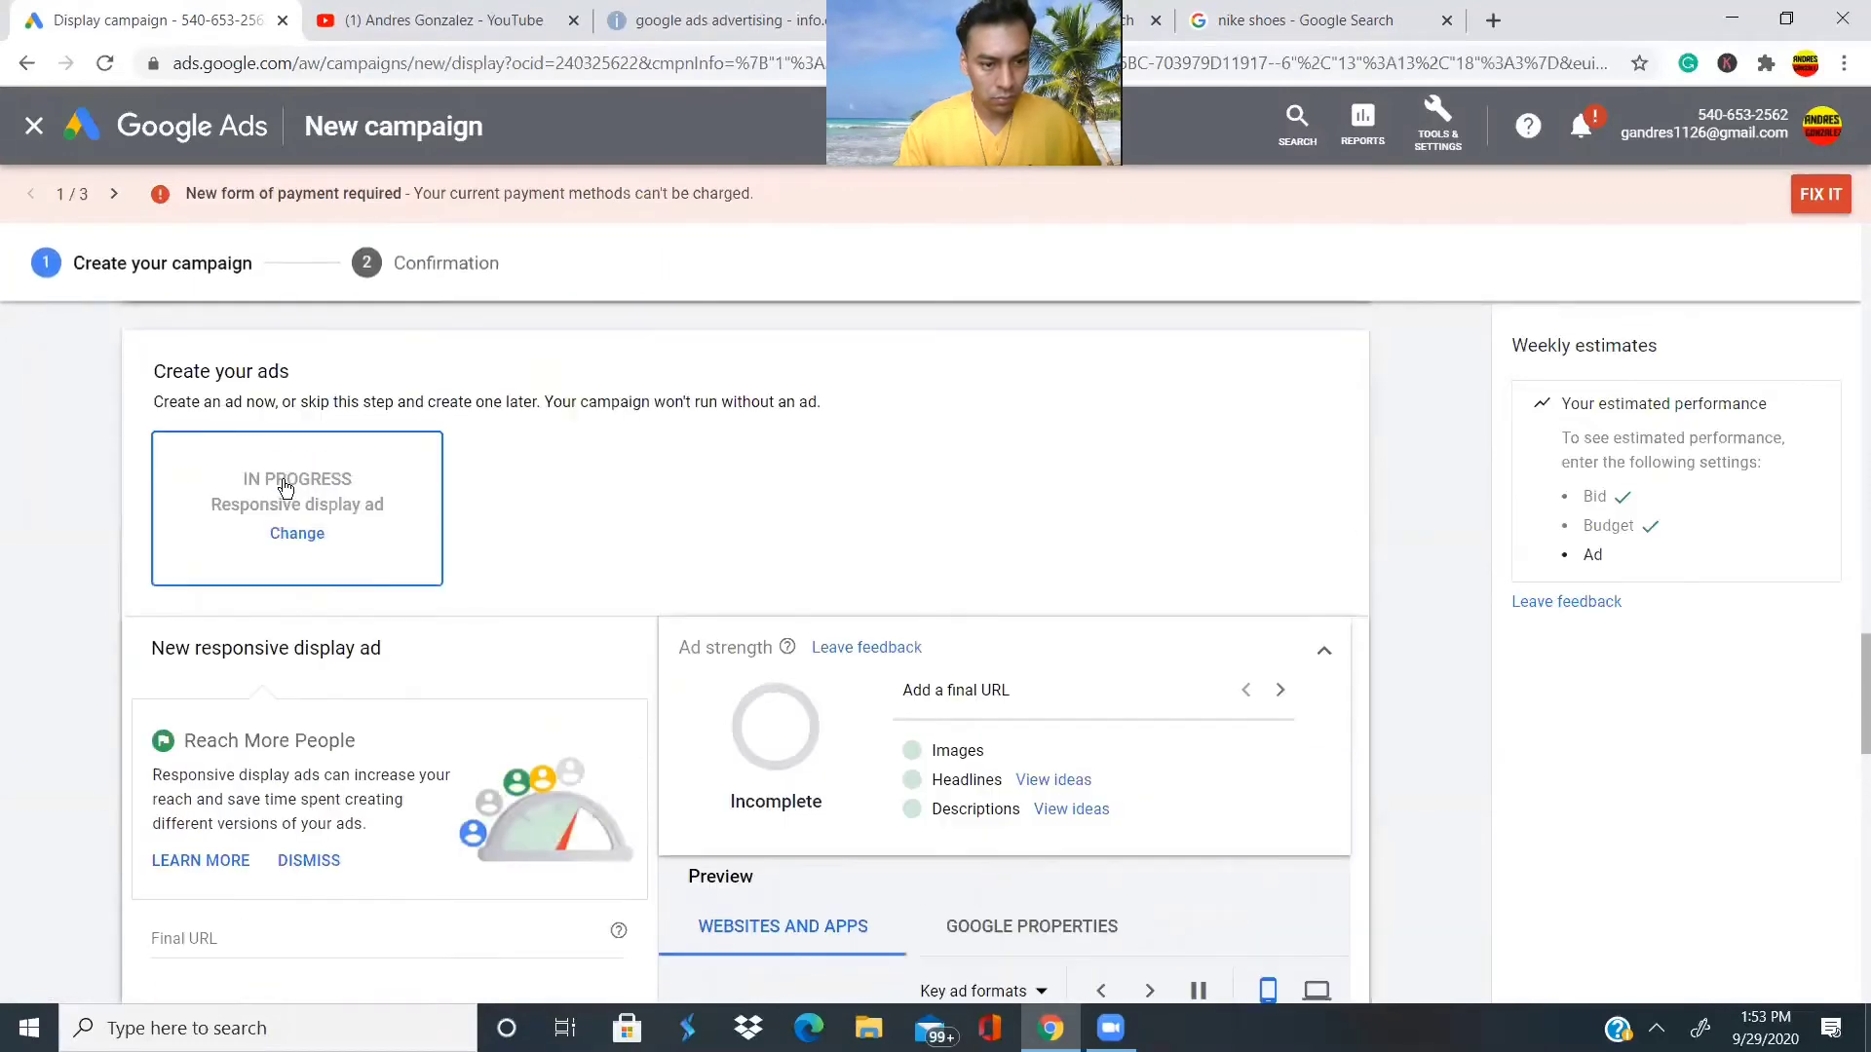
scroll(284, 483, down, 3)
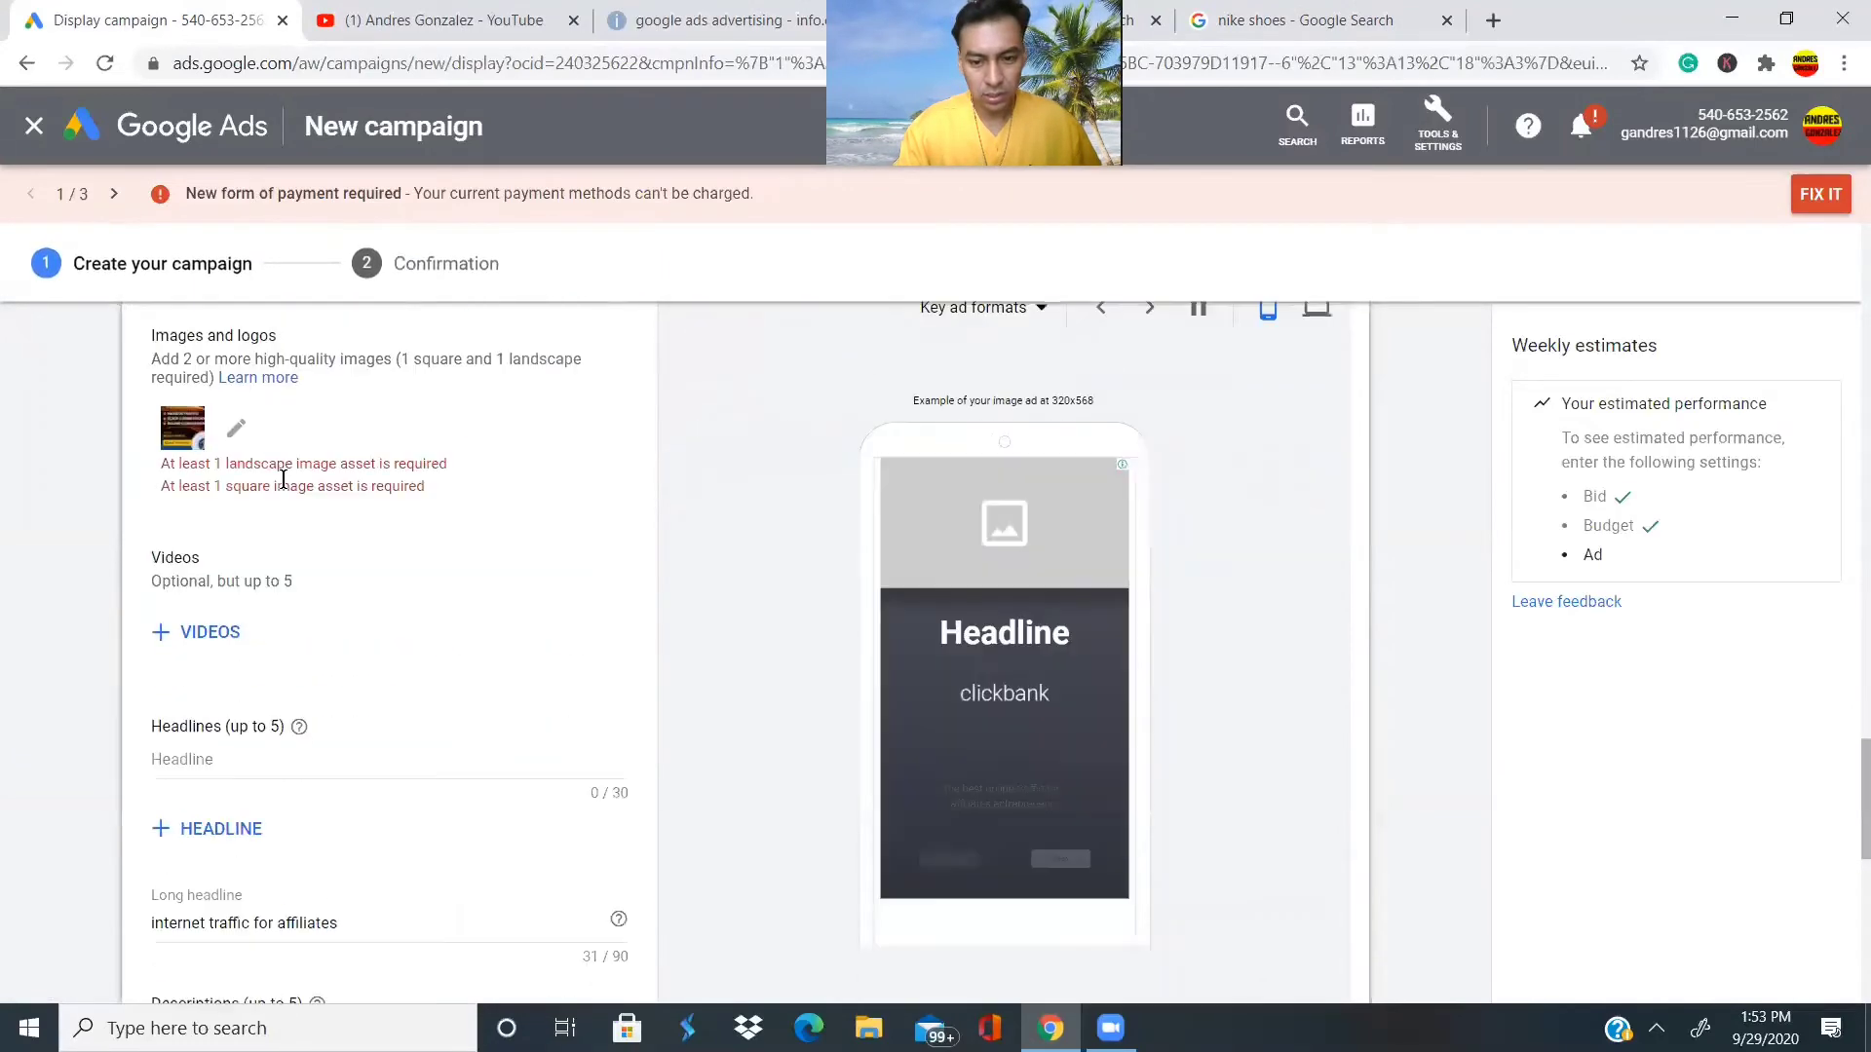
Try to upload the picture 76459_336x280 to the responsive ad's images and logos.
click(236, 429)
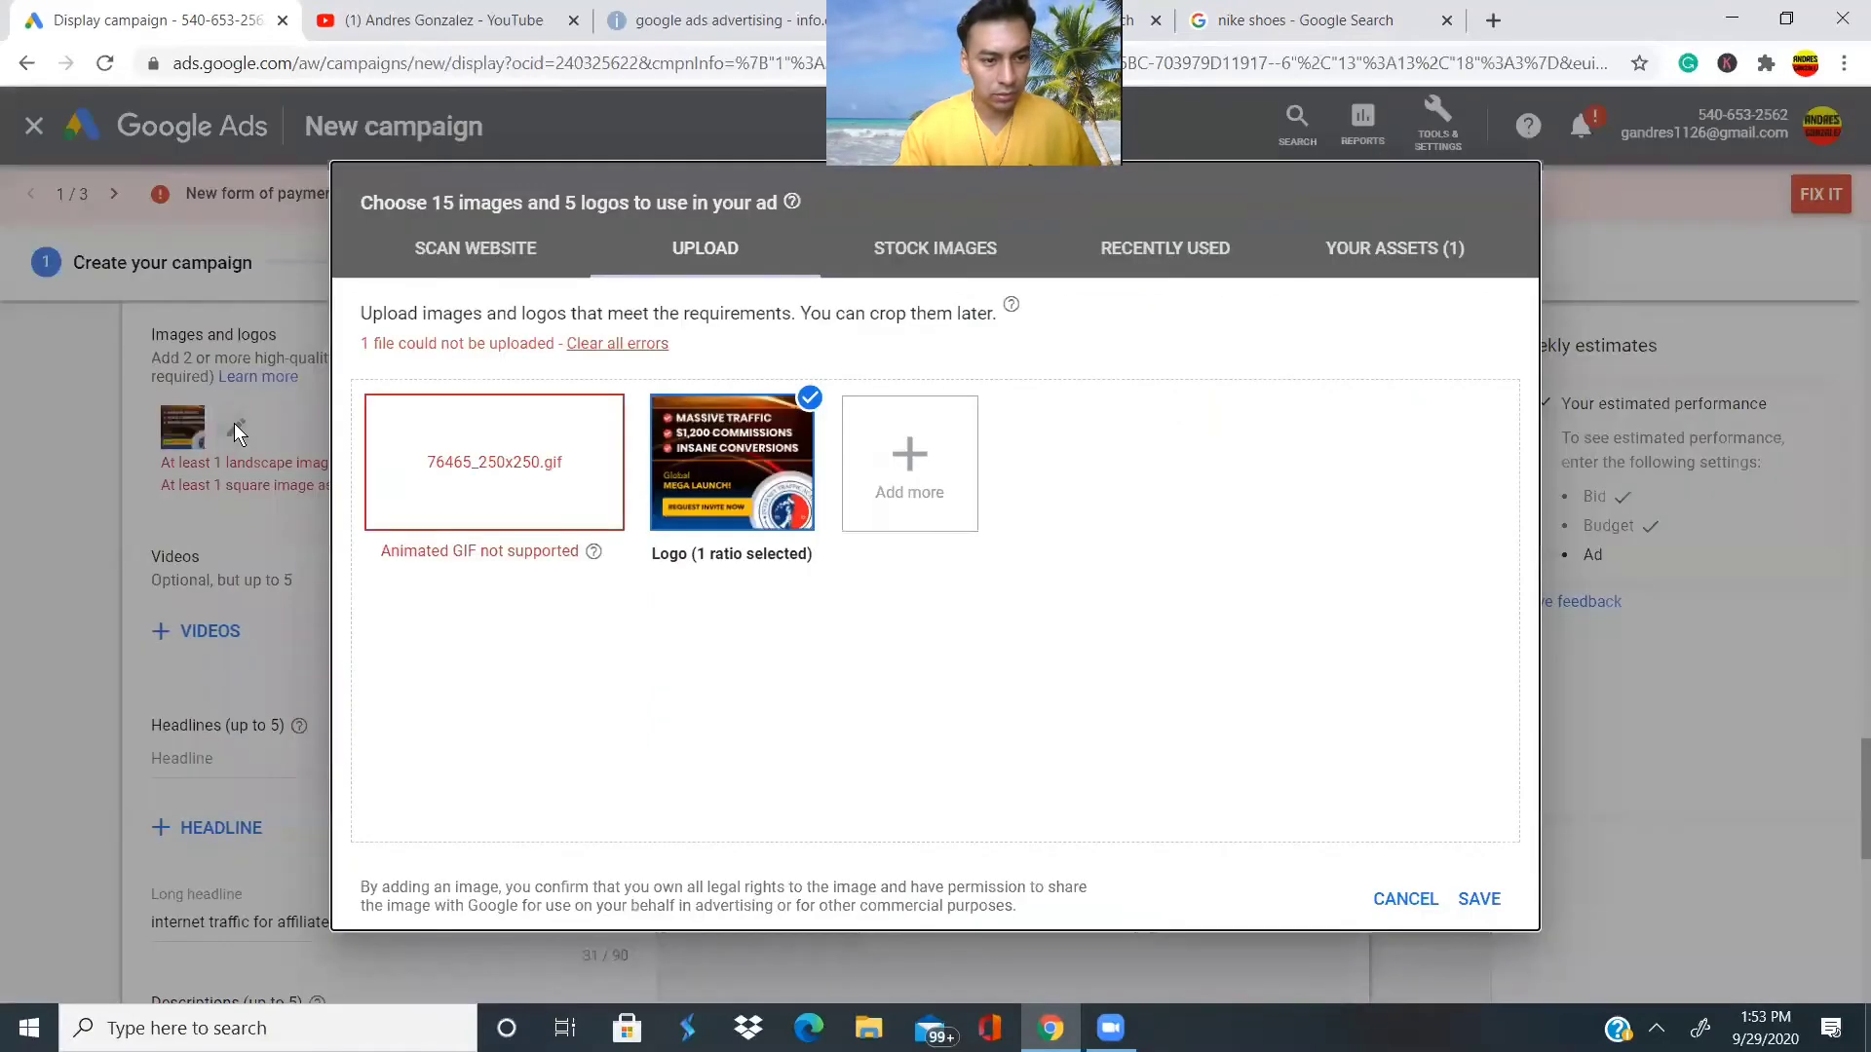
click(912, 442)
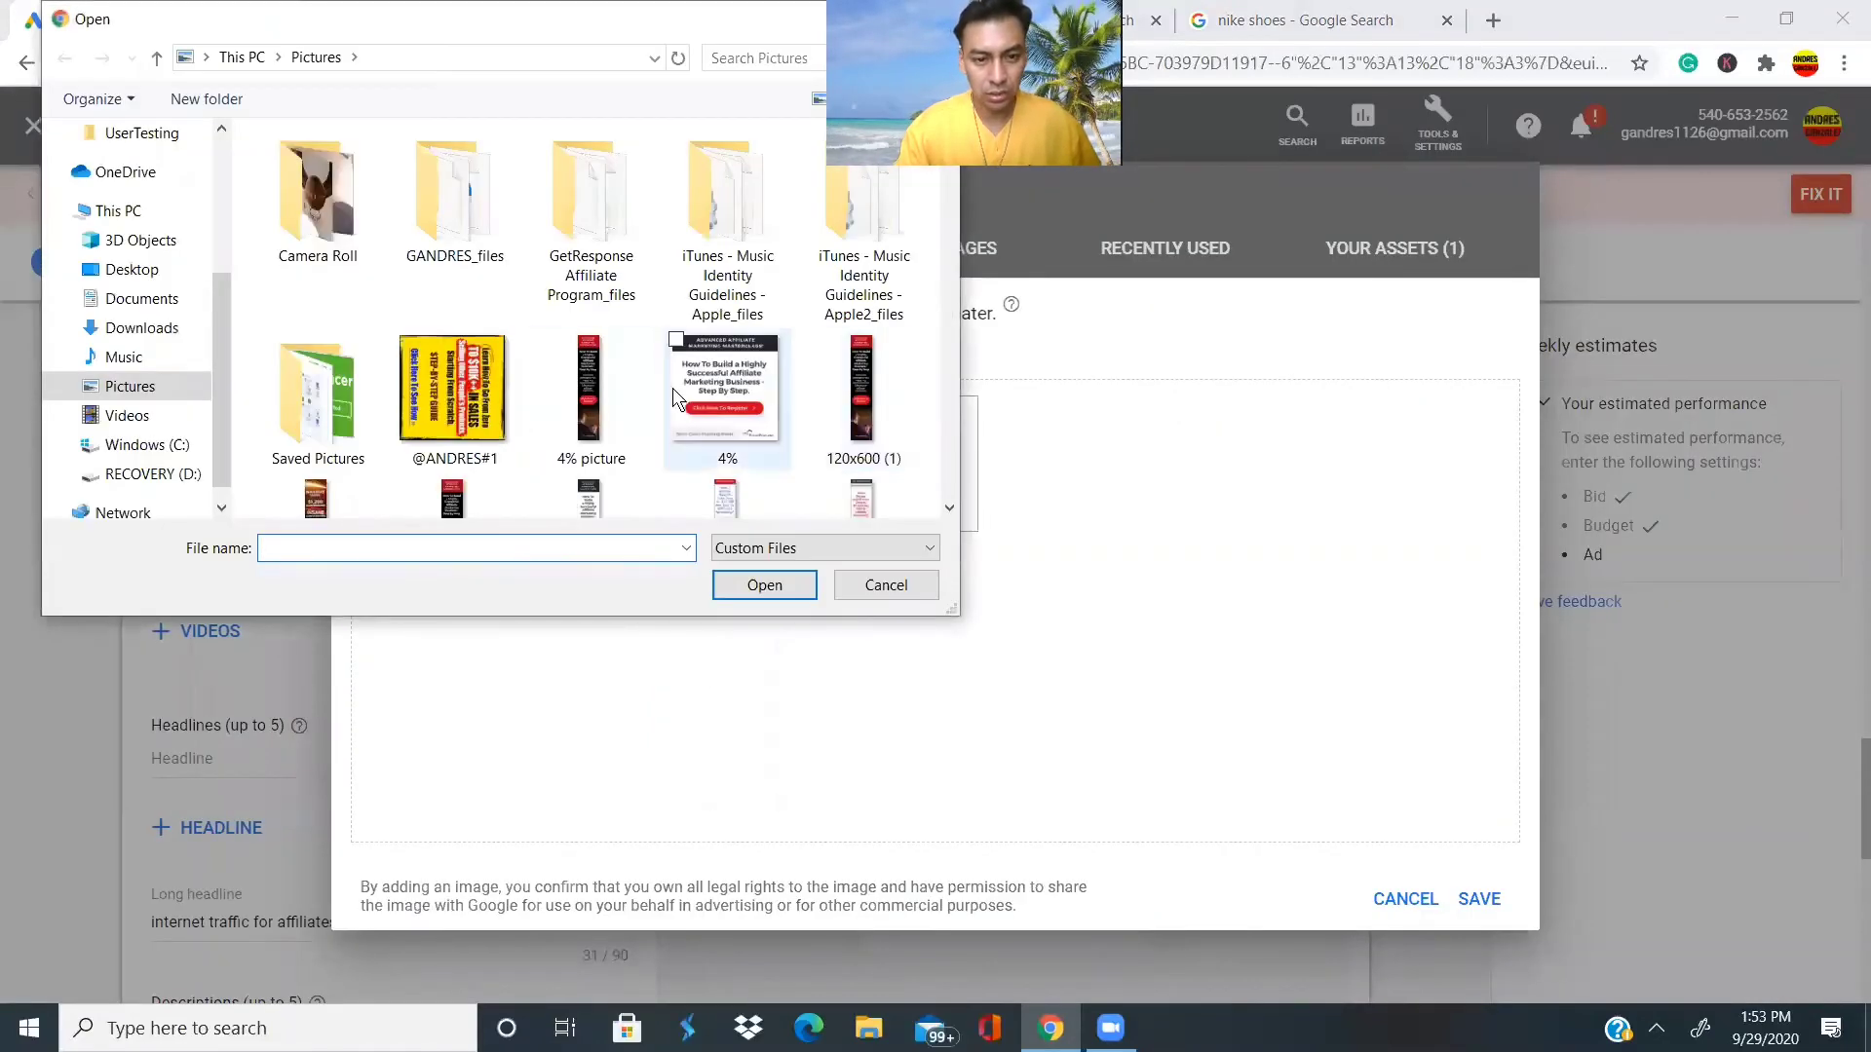
scroll(672, 387, down, 5)
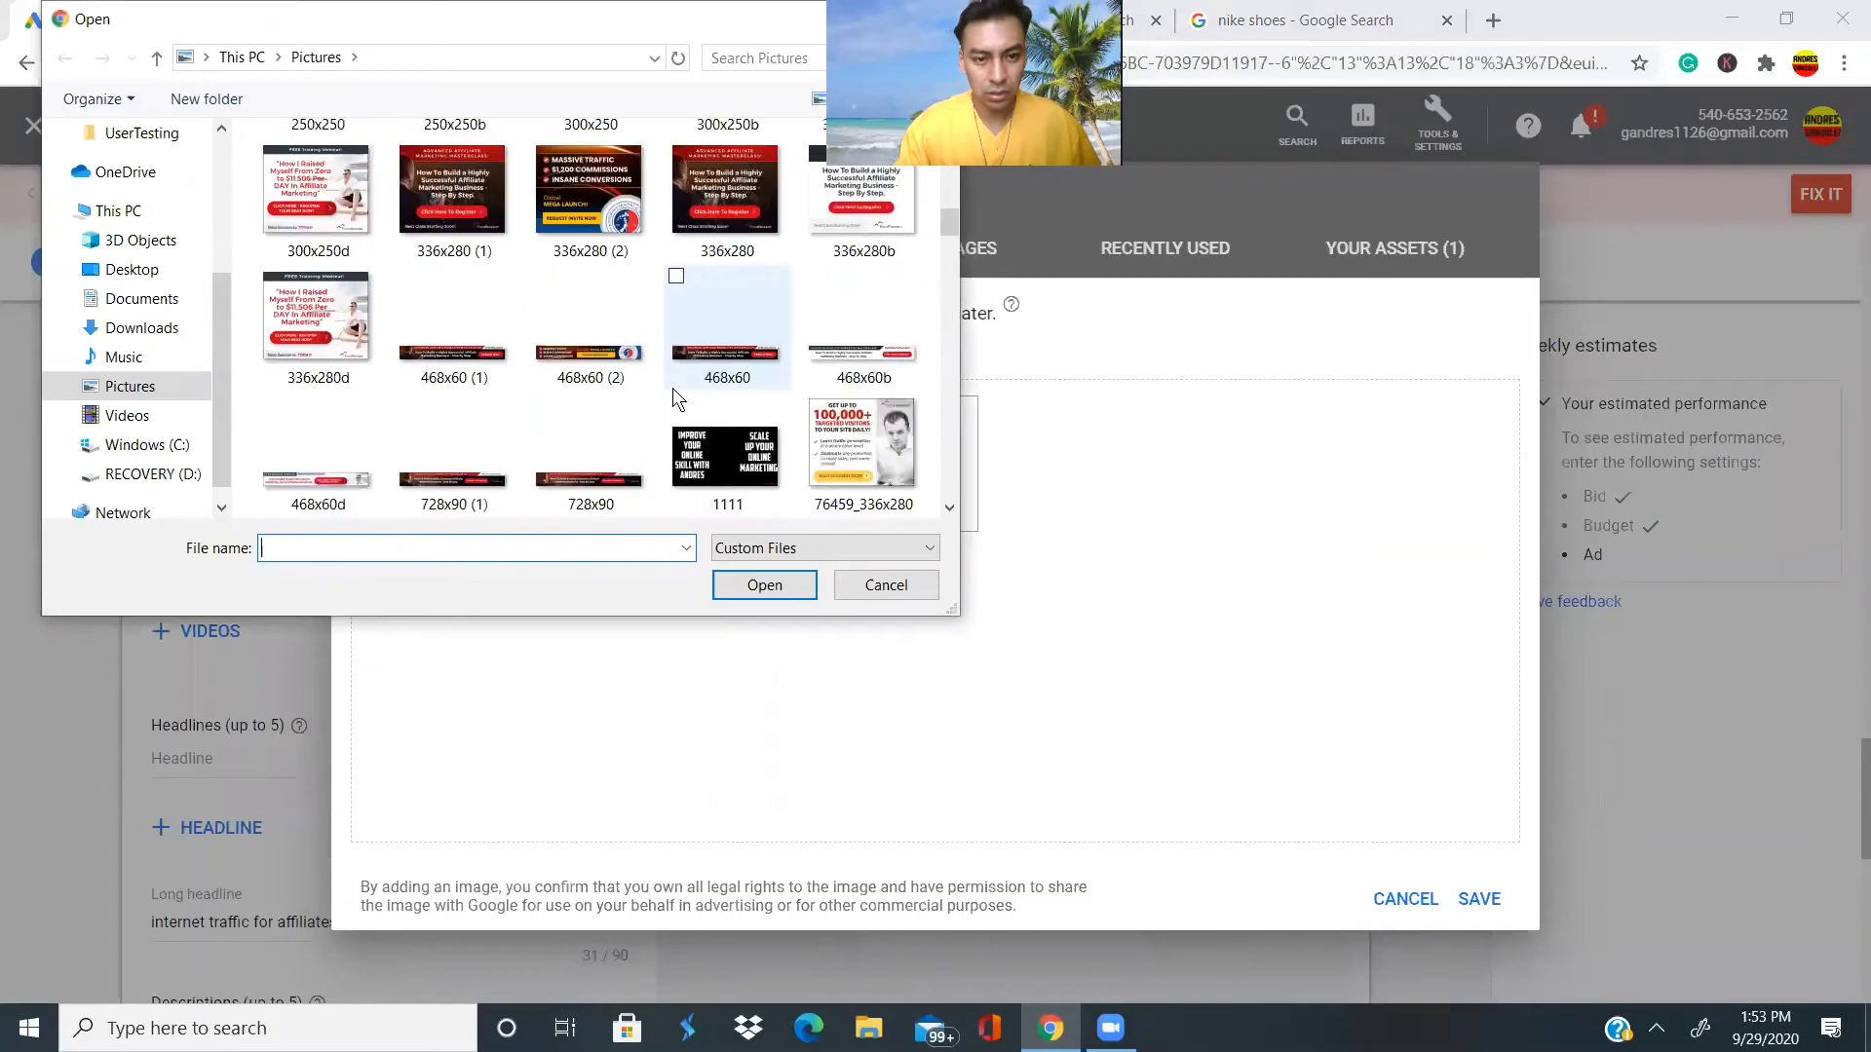
click(829, 434)
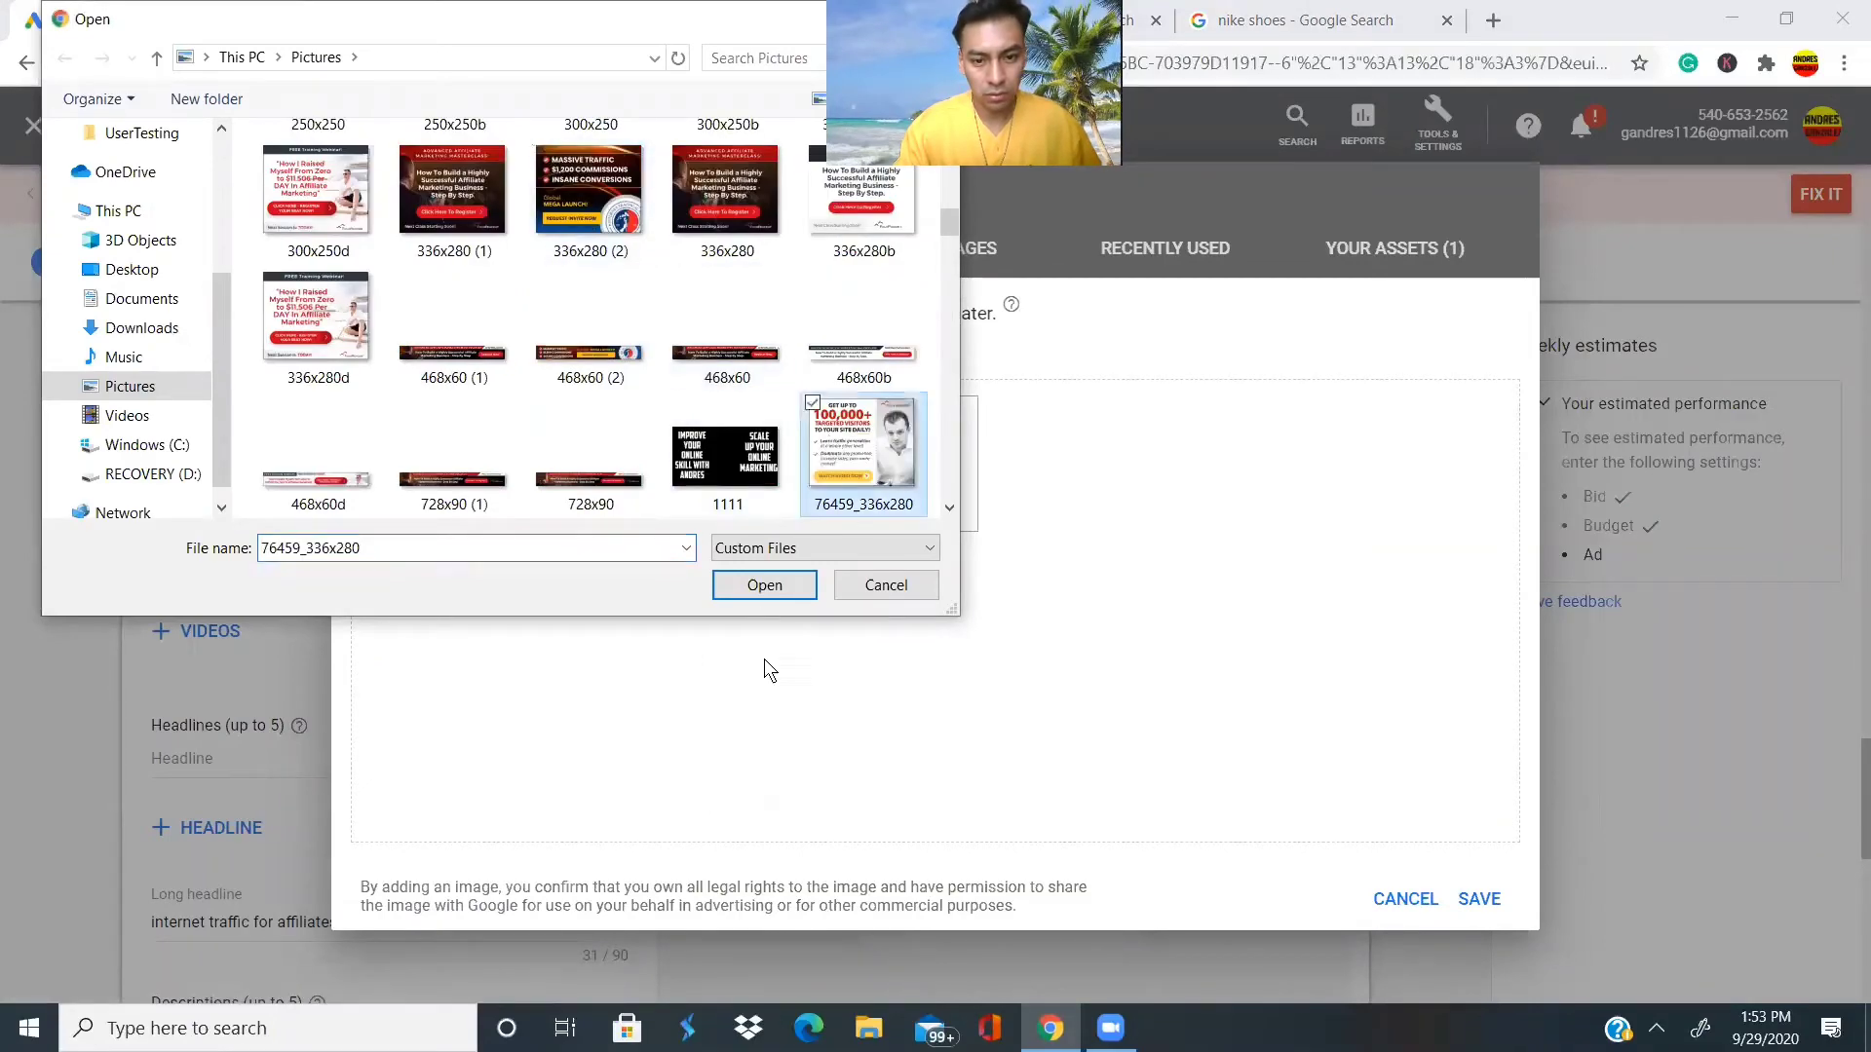
click(764, 586)
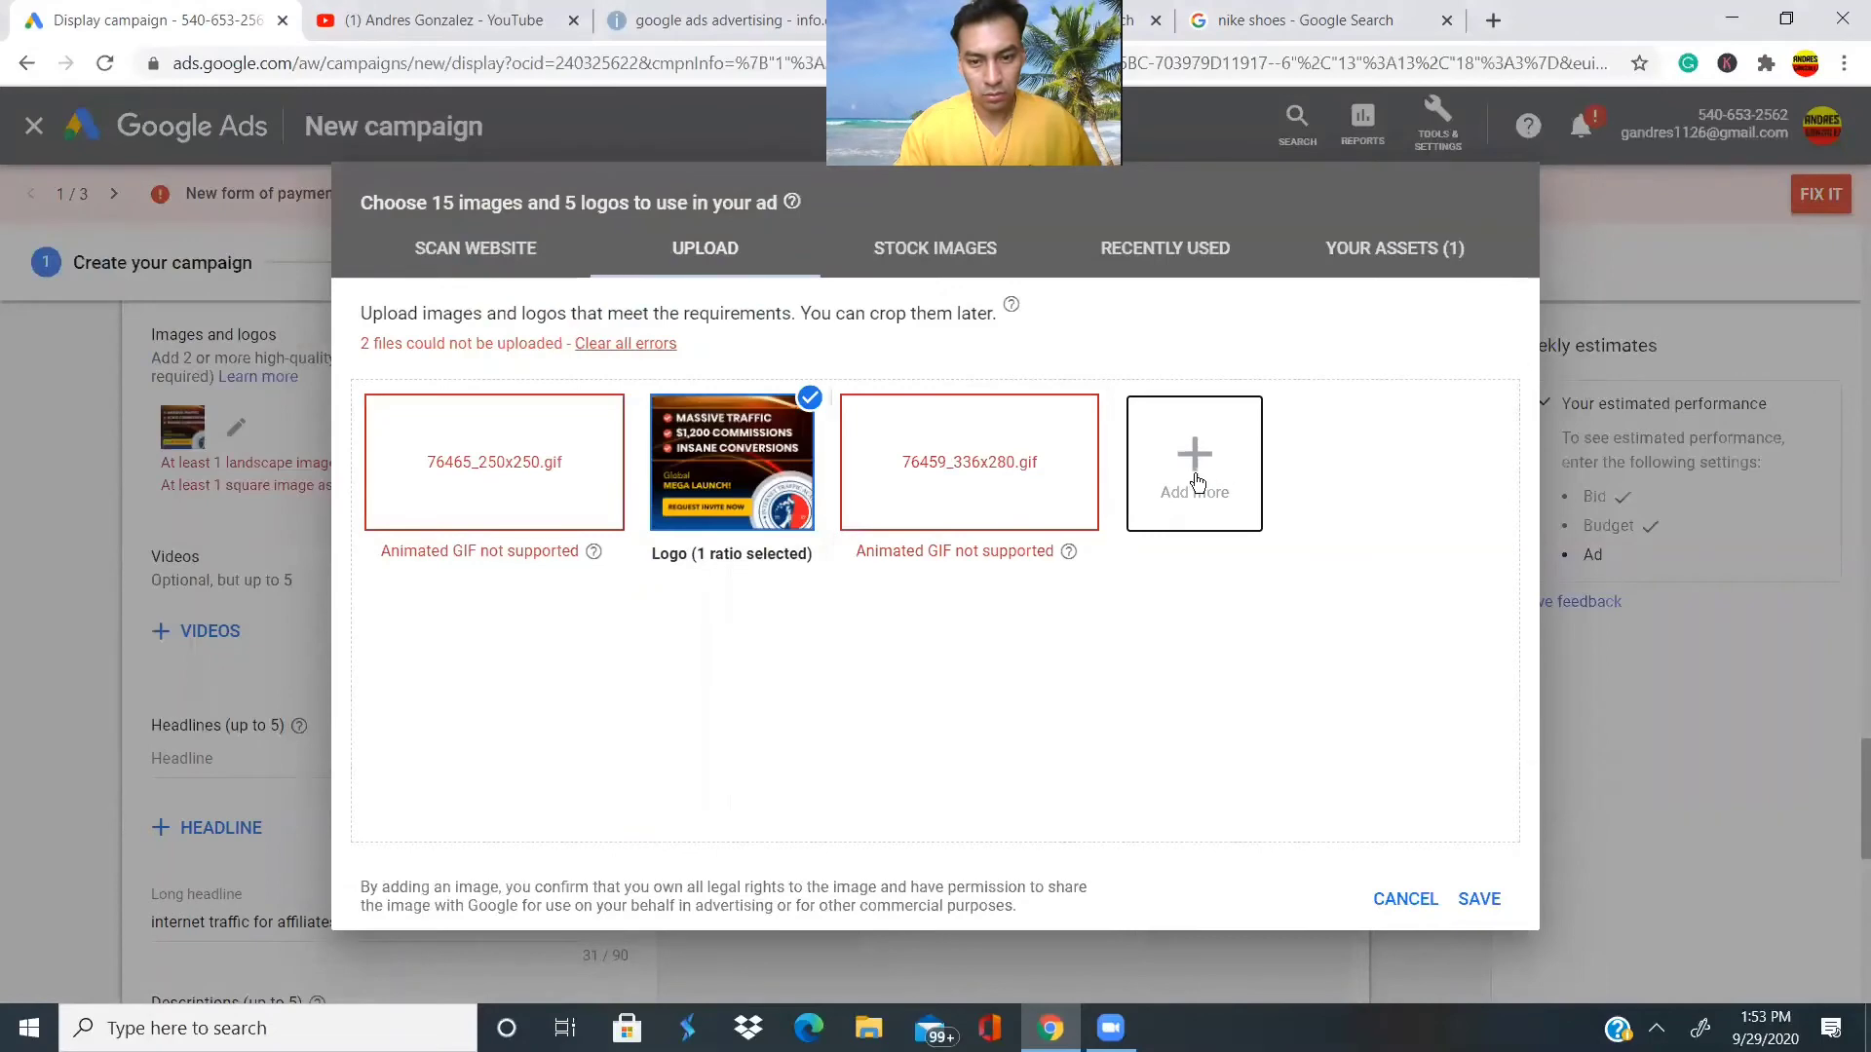
Upload the picture ita-video-5 to the ad's images and logos and save the image selection.
click(1195, 460)
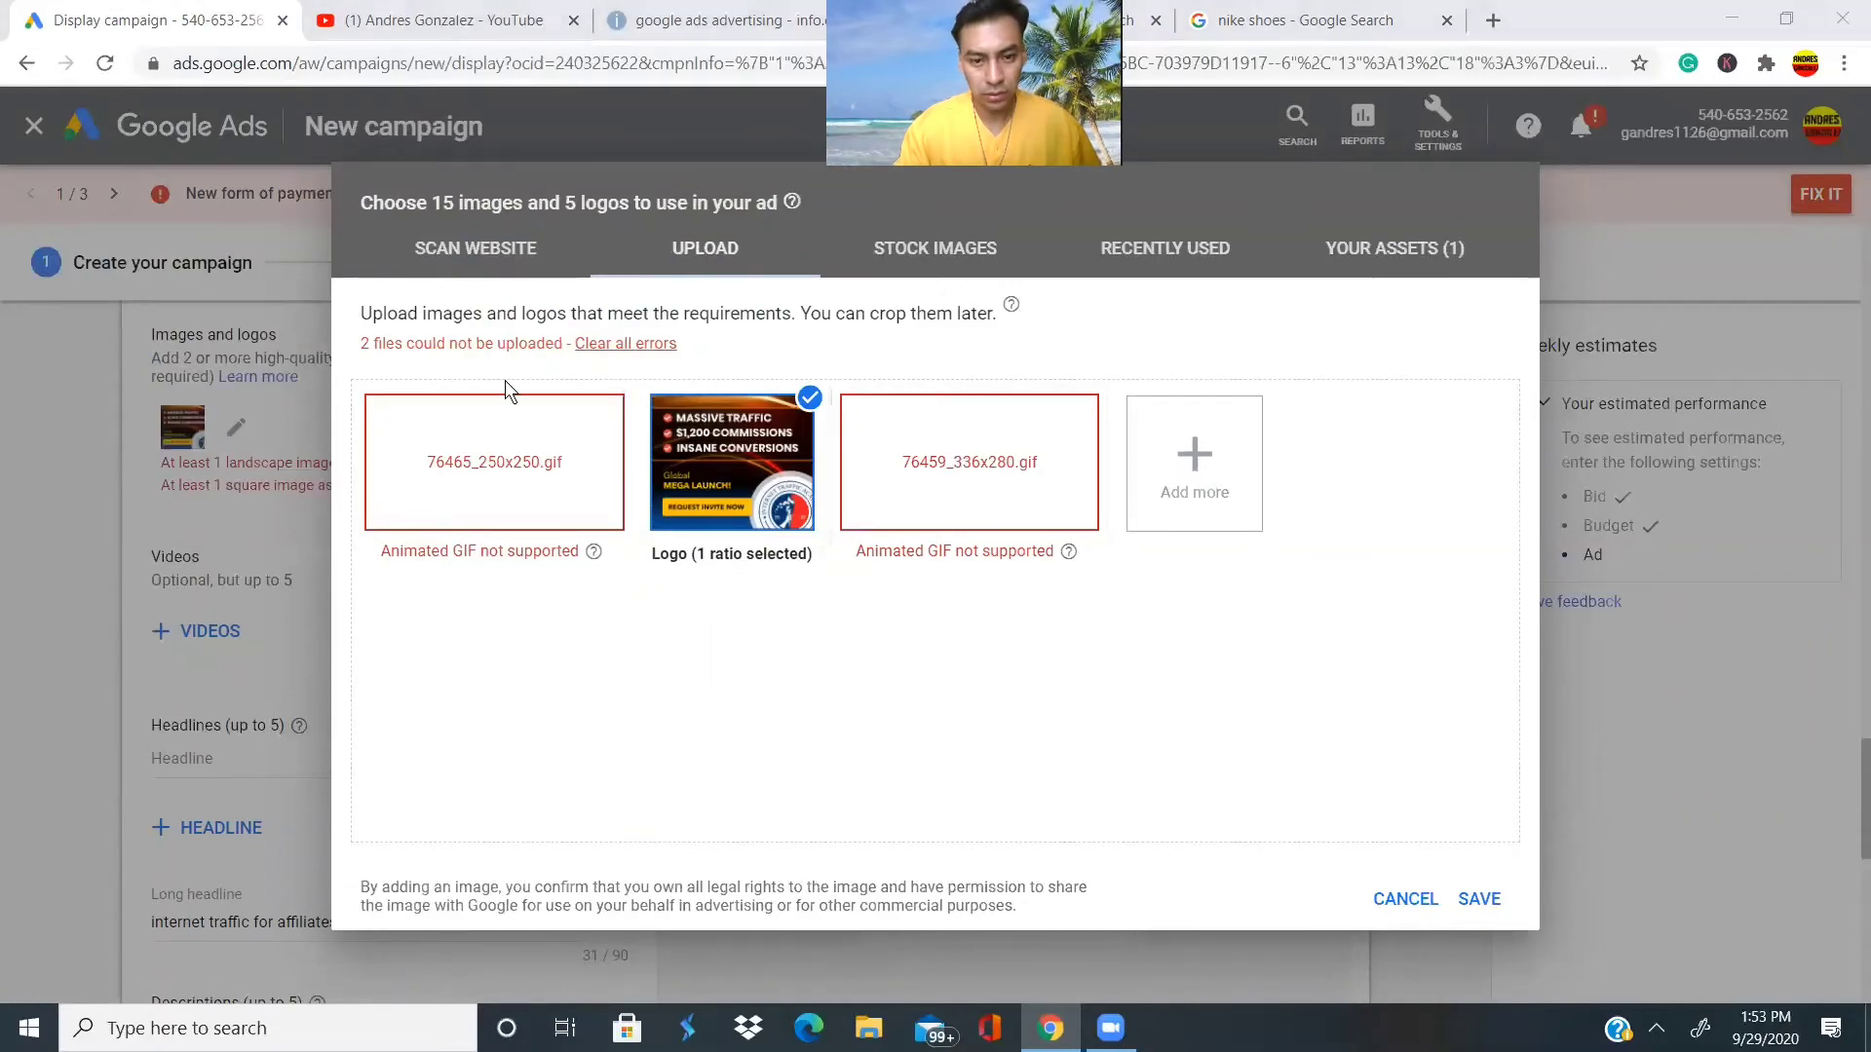
scroll(585, 380, down, 6)
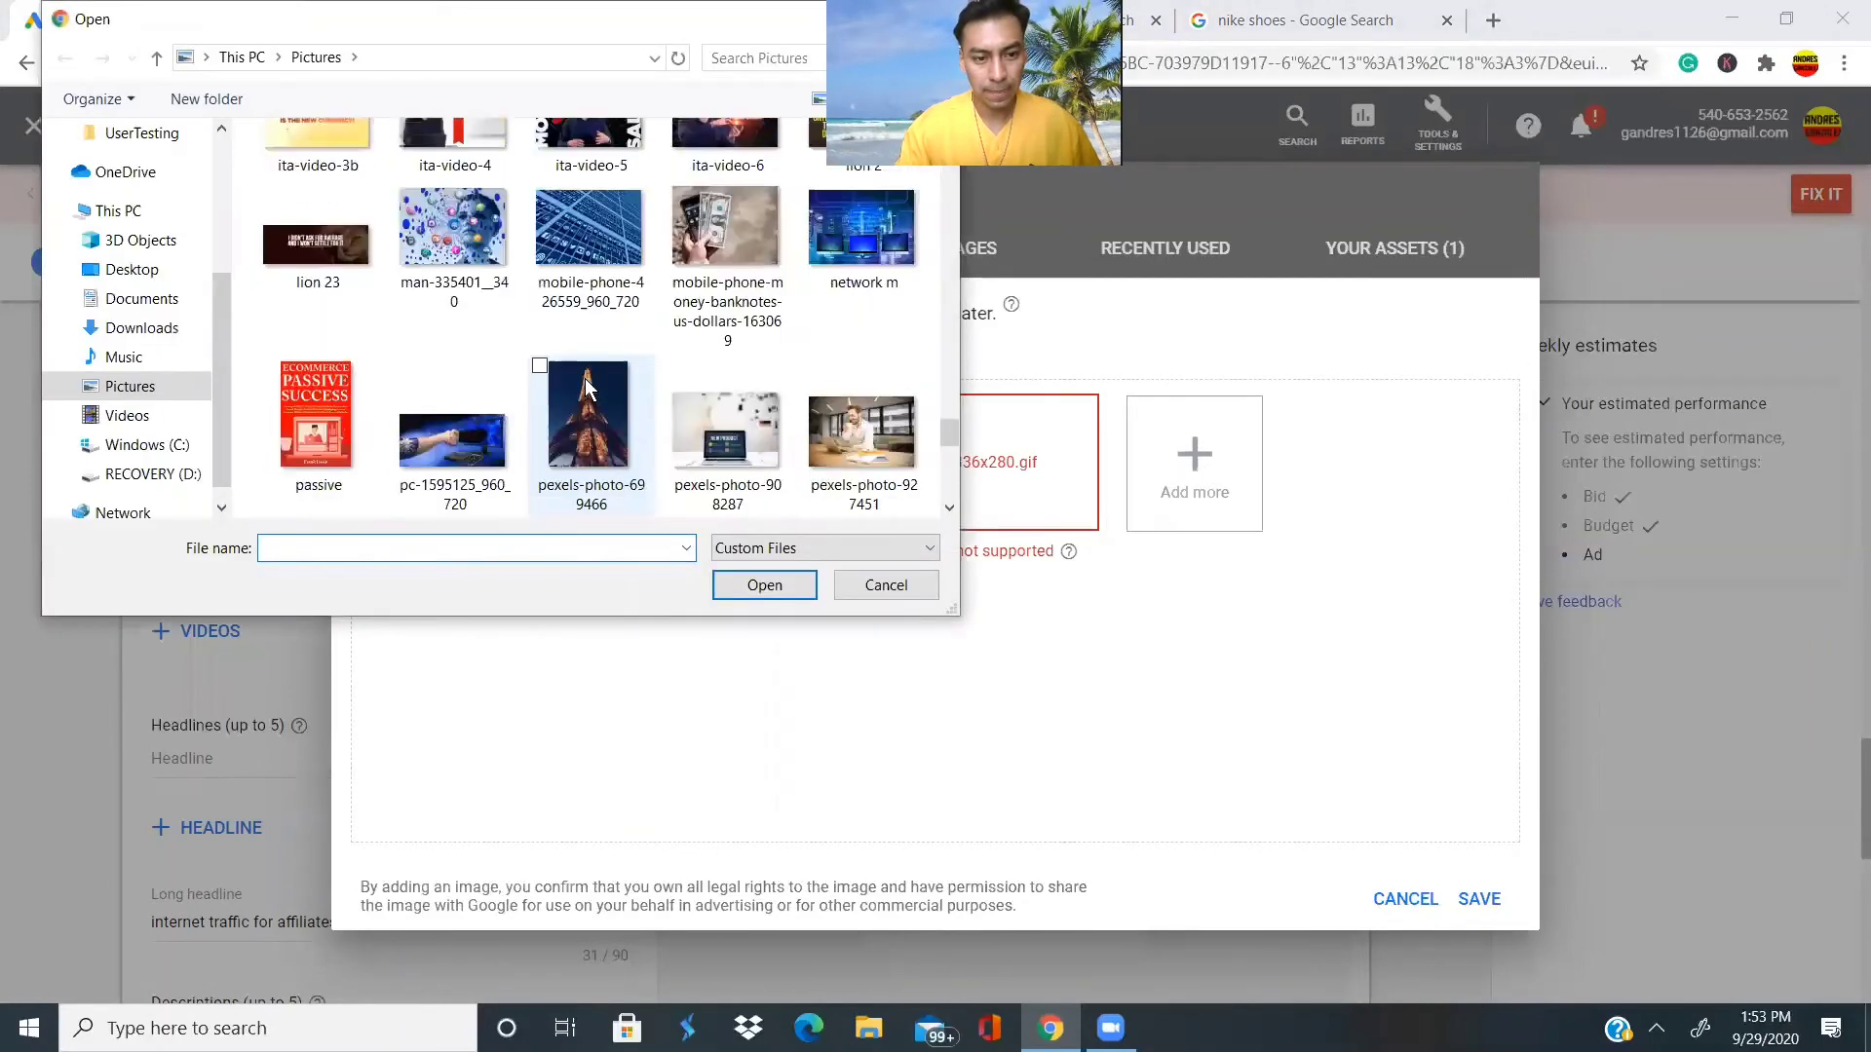
scroll(588, 385, up, 3)
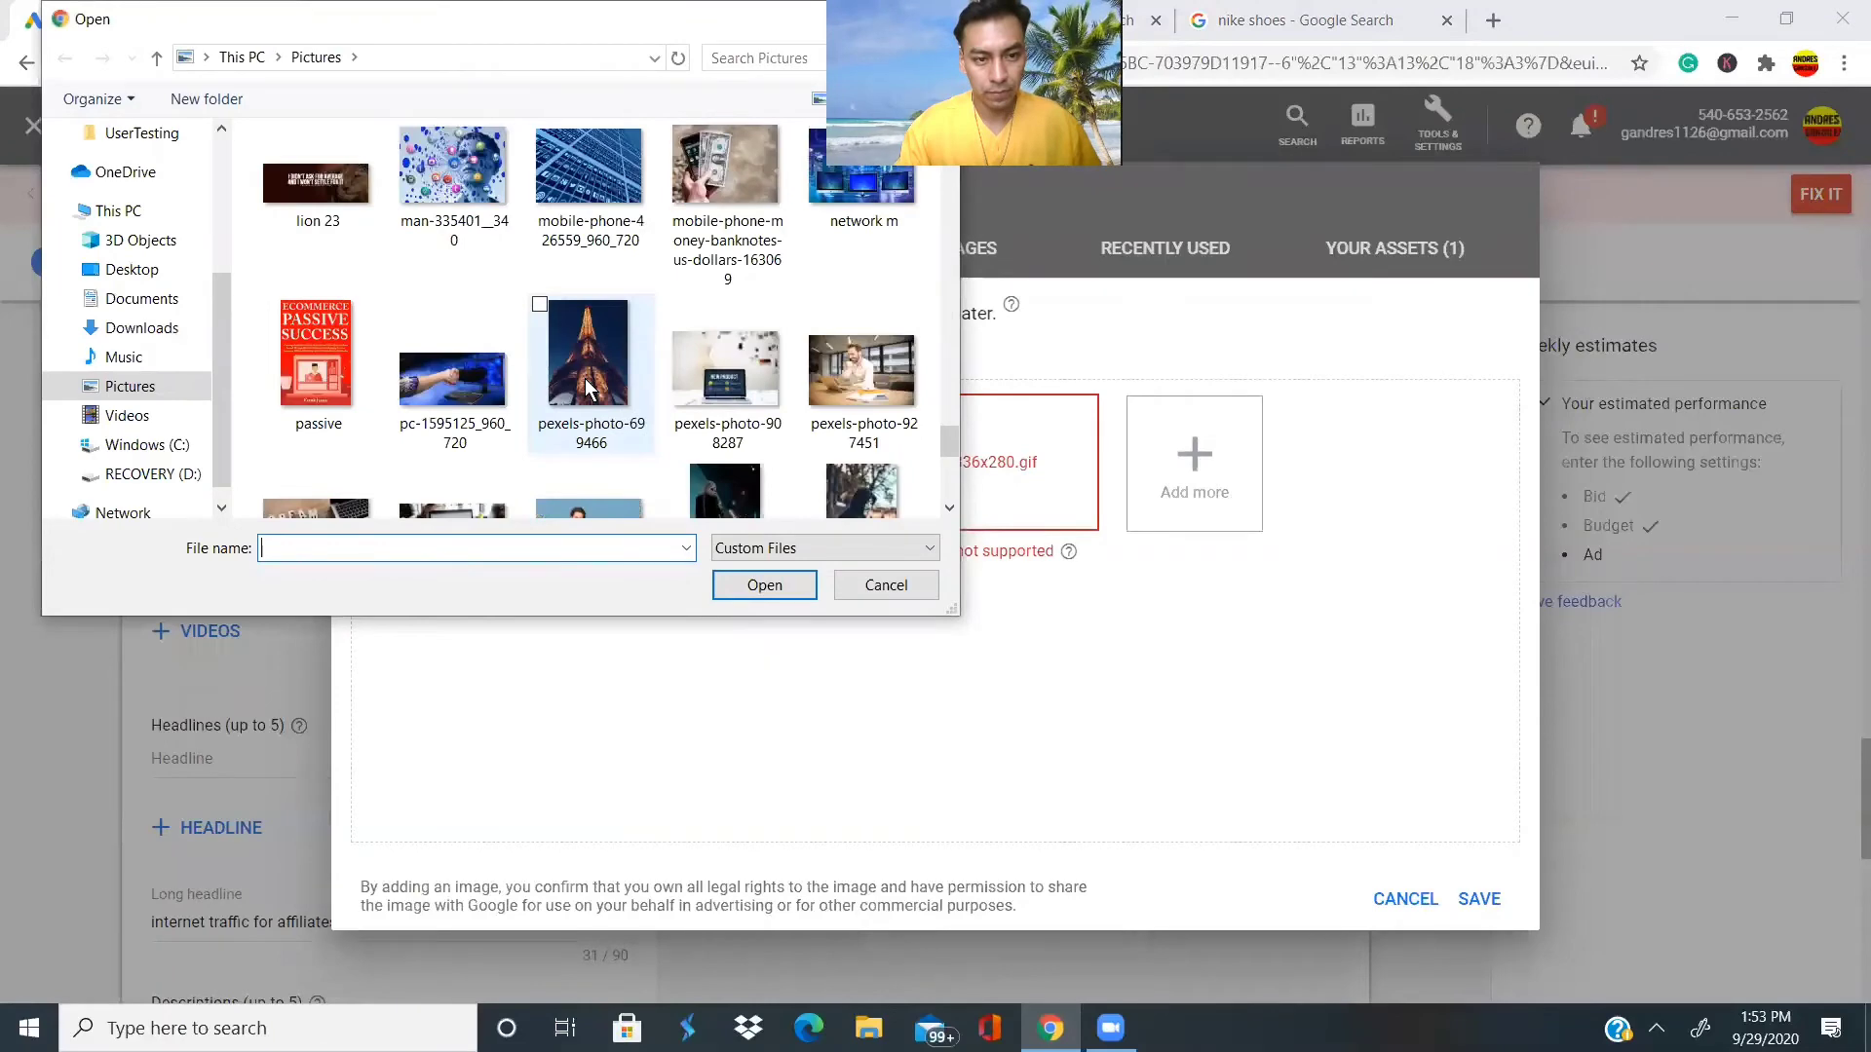
scroll(588, 388, up, 5)
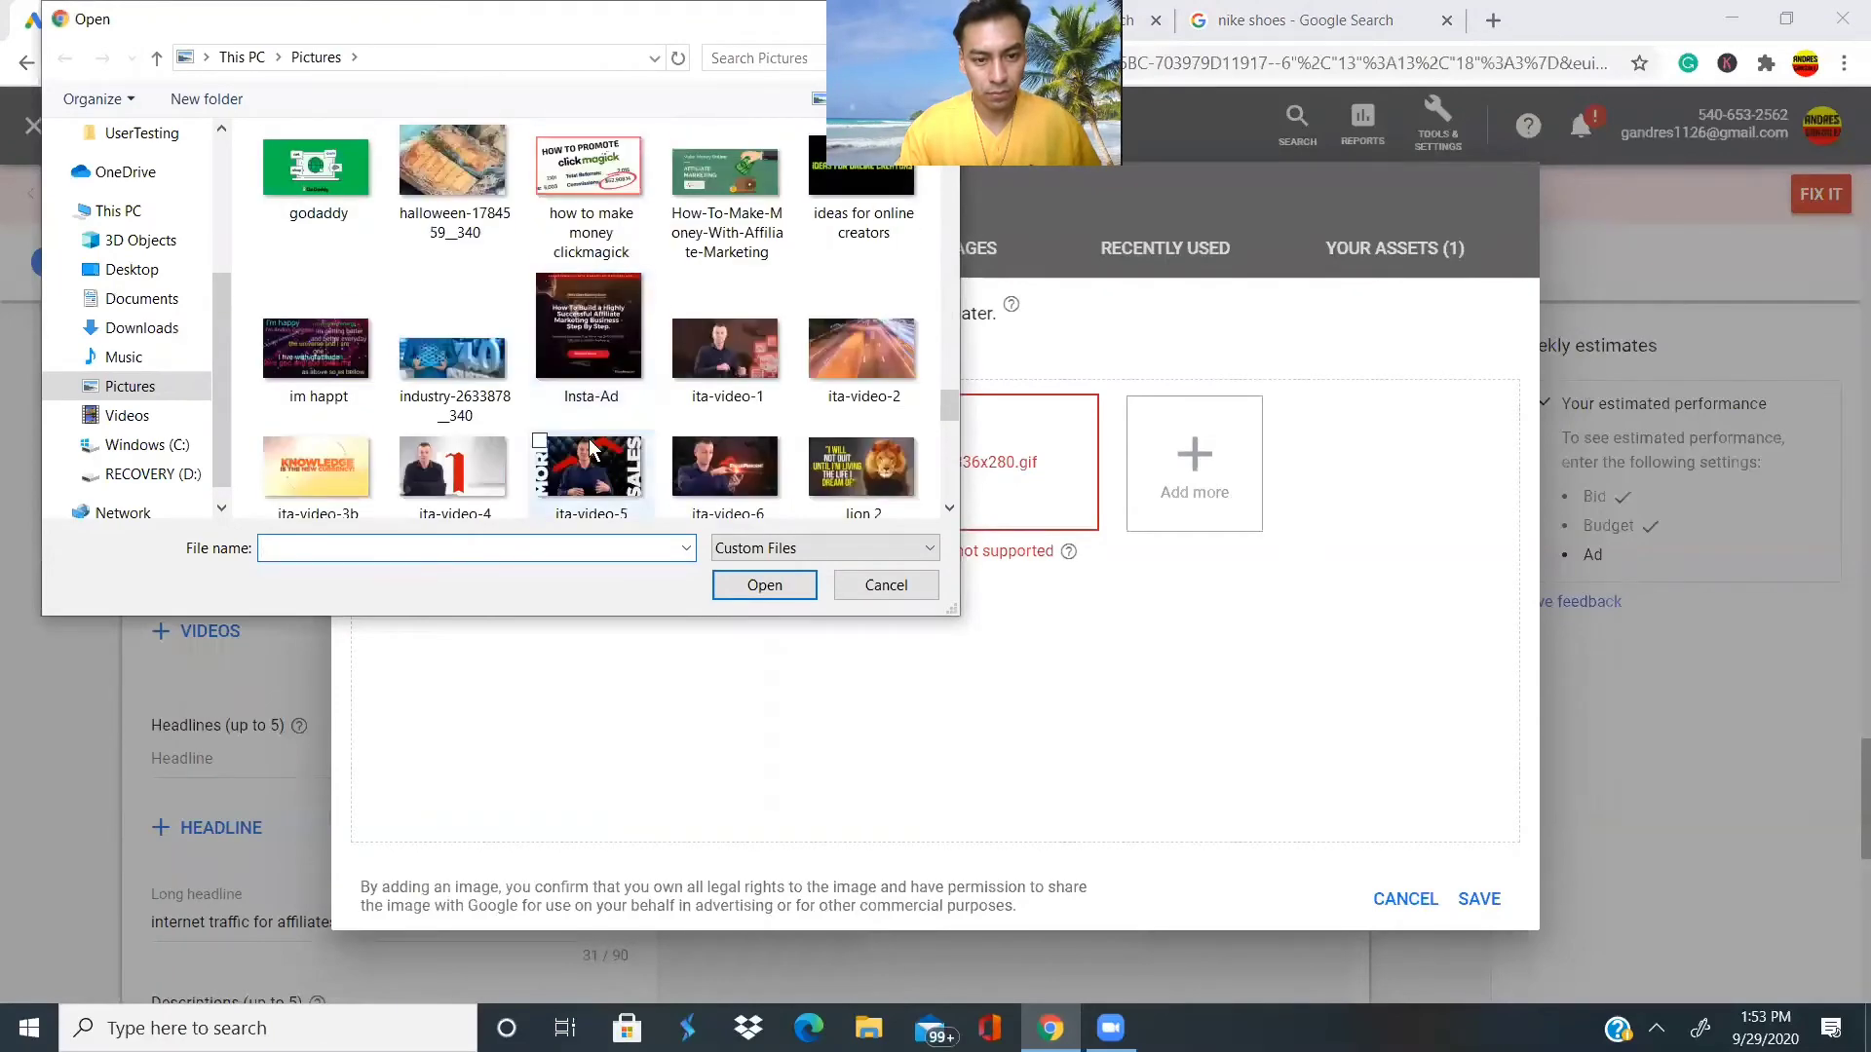
click(591, 451)
click(741, 585)
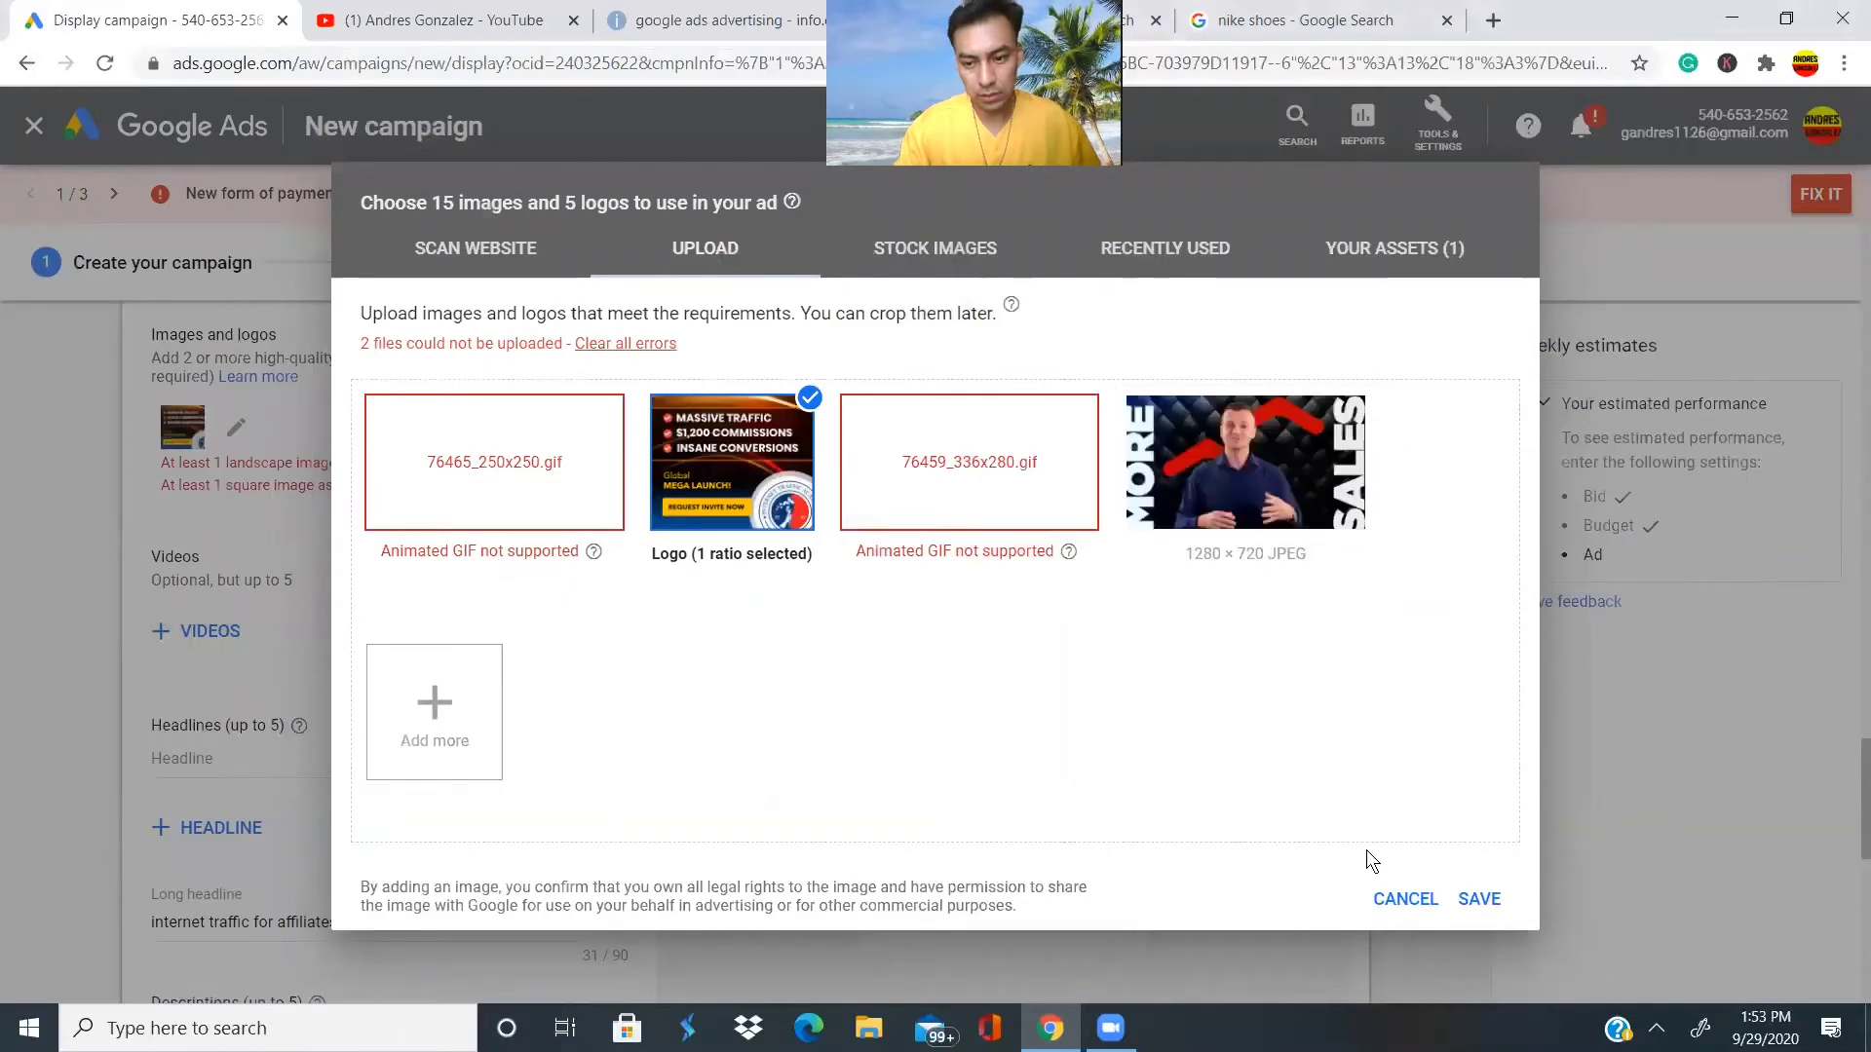
click(1481, 897)
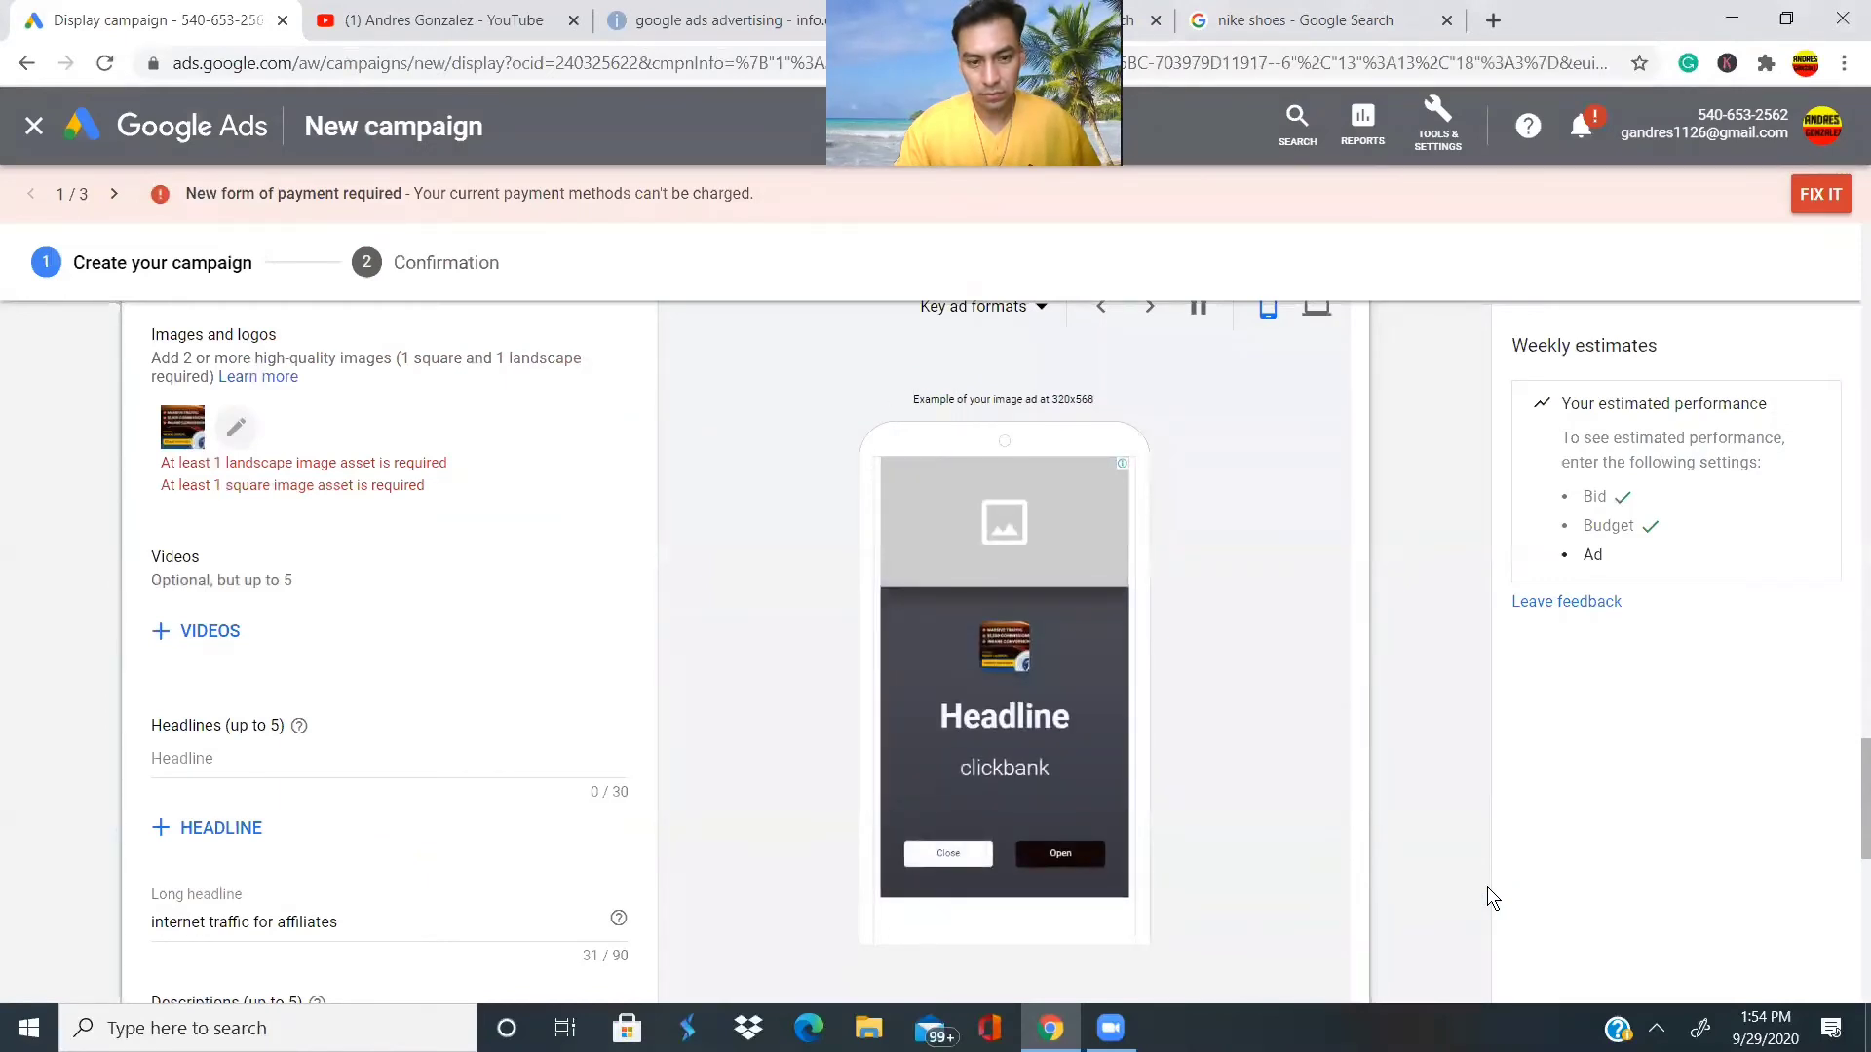
Enter "hola" as the responsive ad's first headline.
scroll(1487, 887, down, 4)
scroll(1487, 887, up, 1)
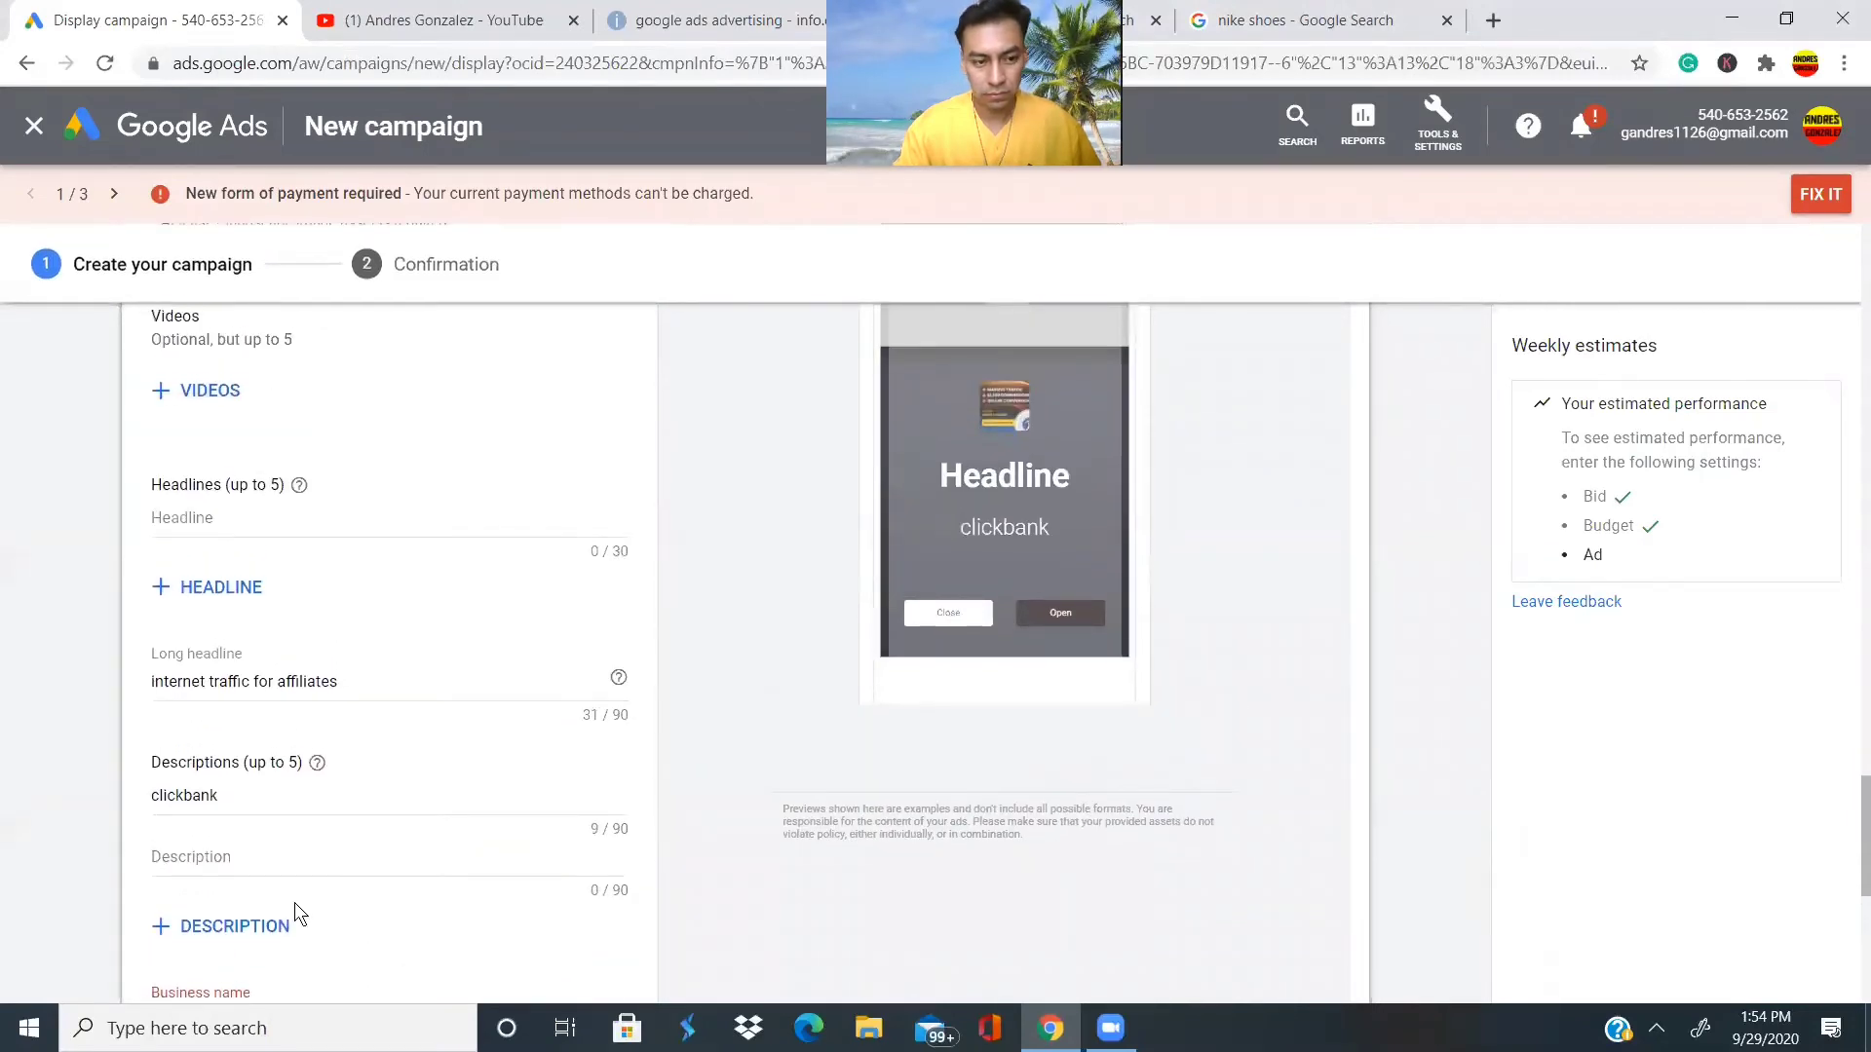
click(206, 532)
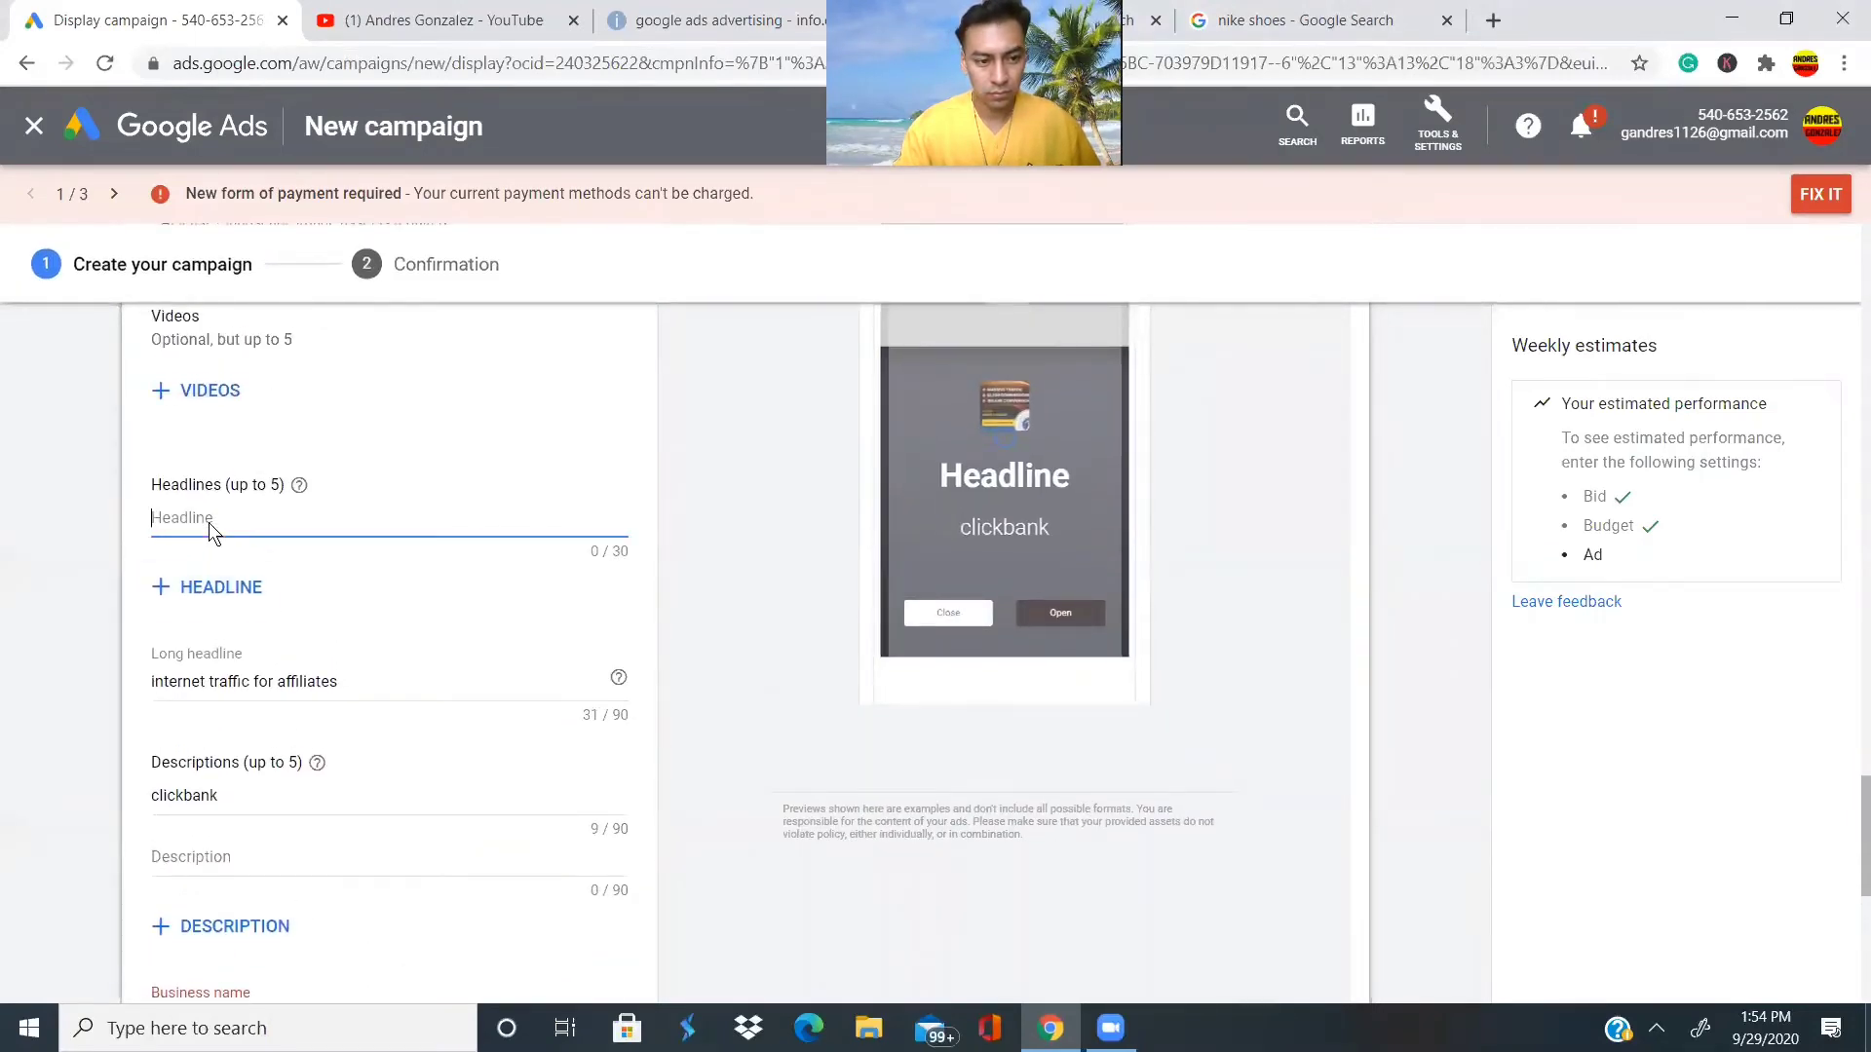
text(hola)
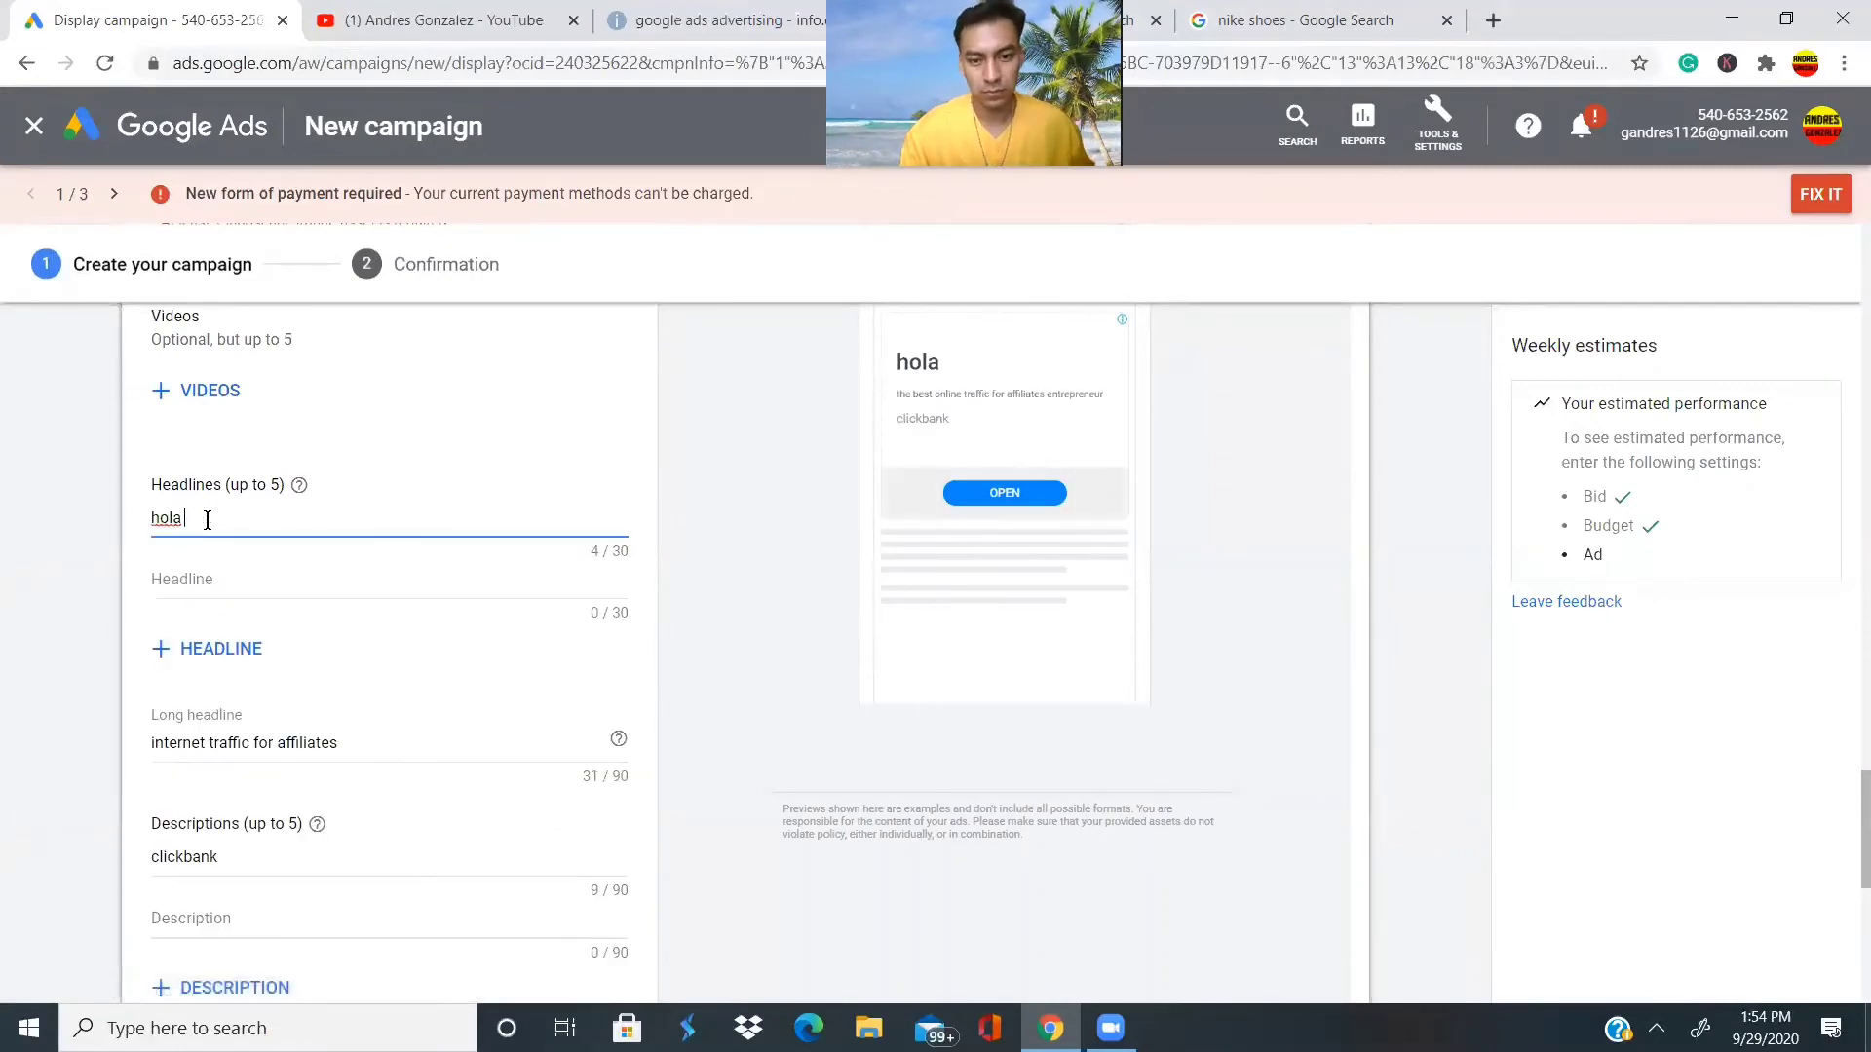
Preview the ad on Google properties and review its images, headlines and description entries.
scroll(206, 521, up, 4)
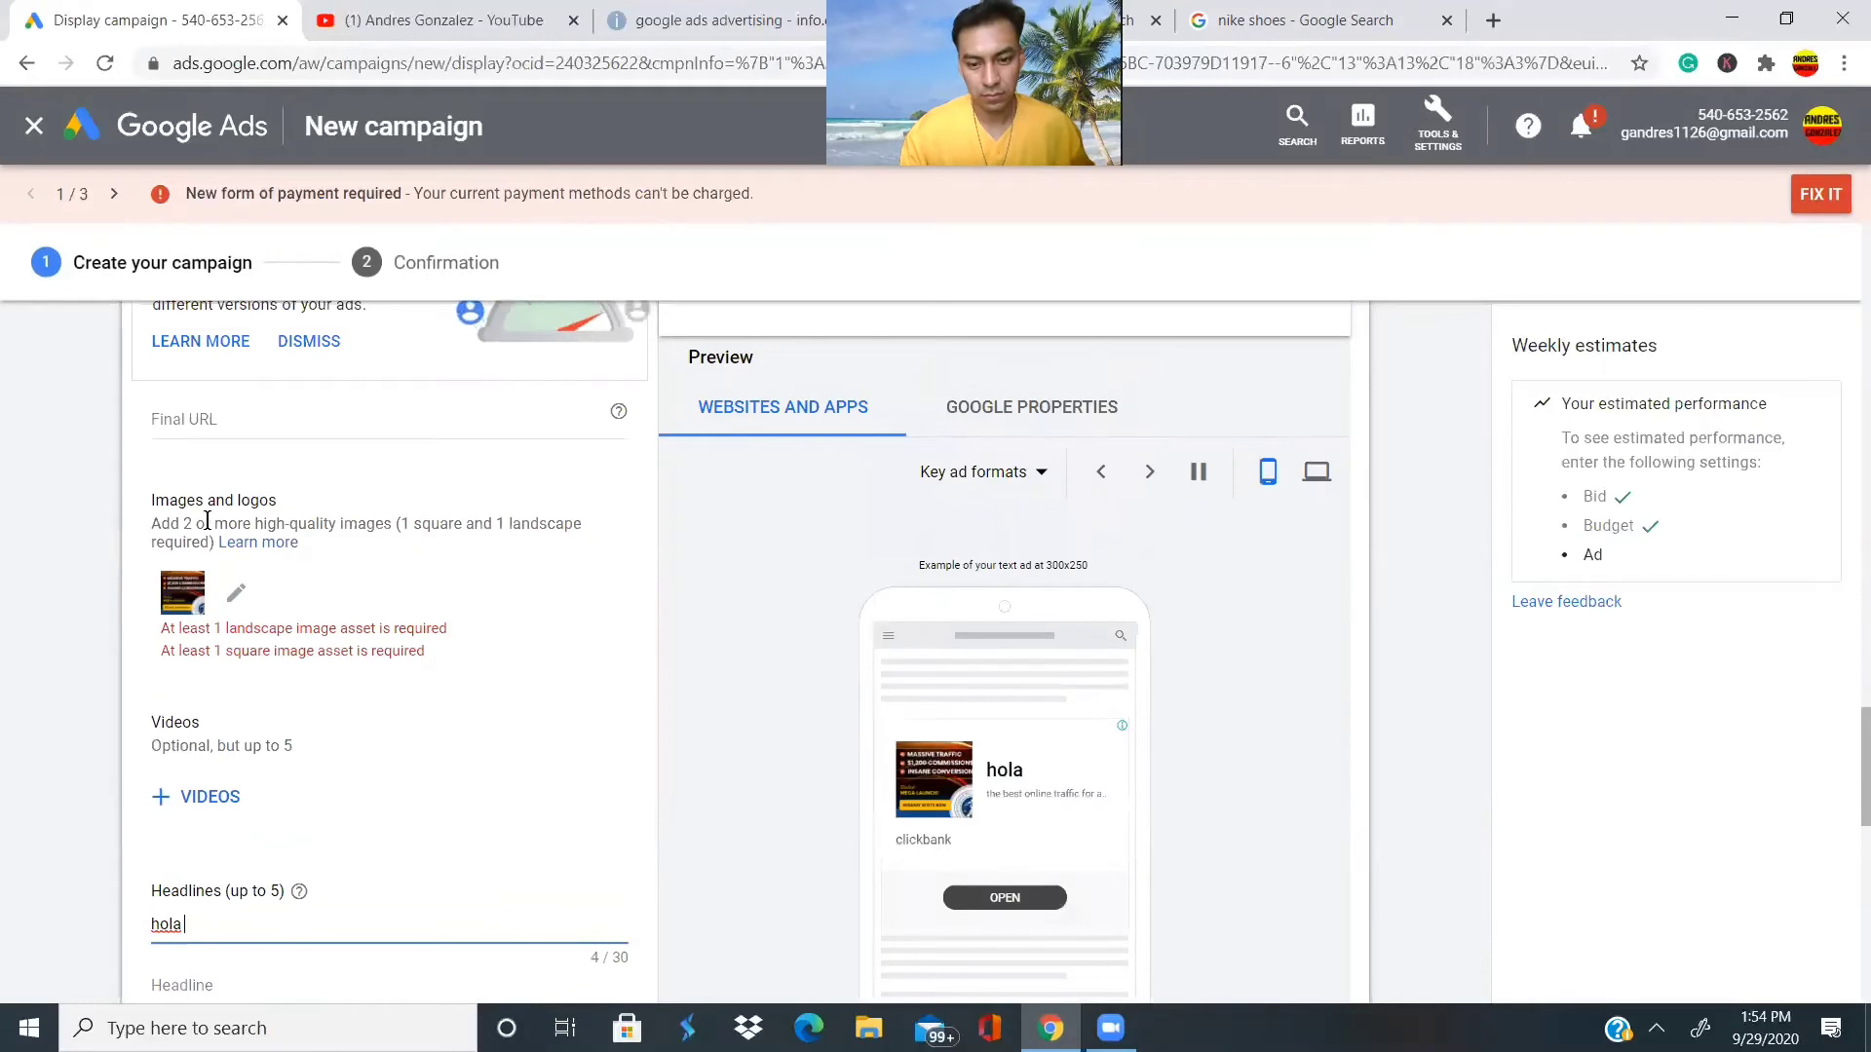
scroll(210, 525, down, 2)
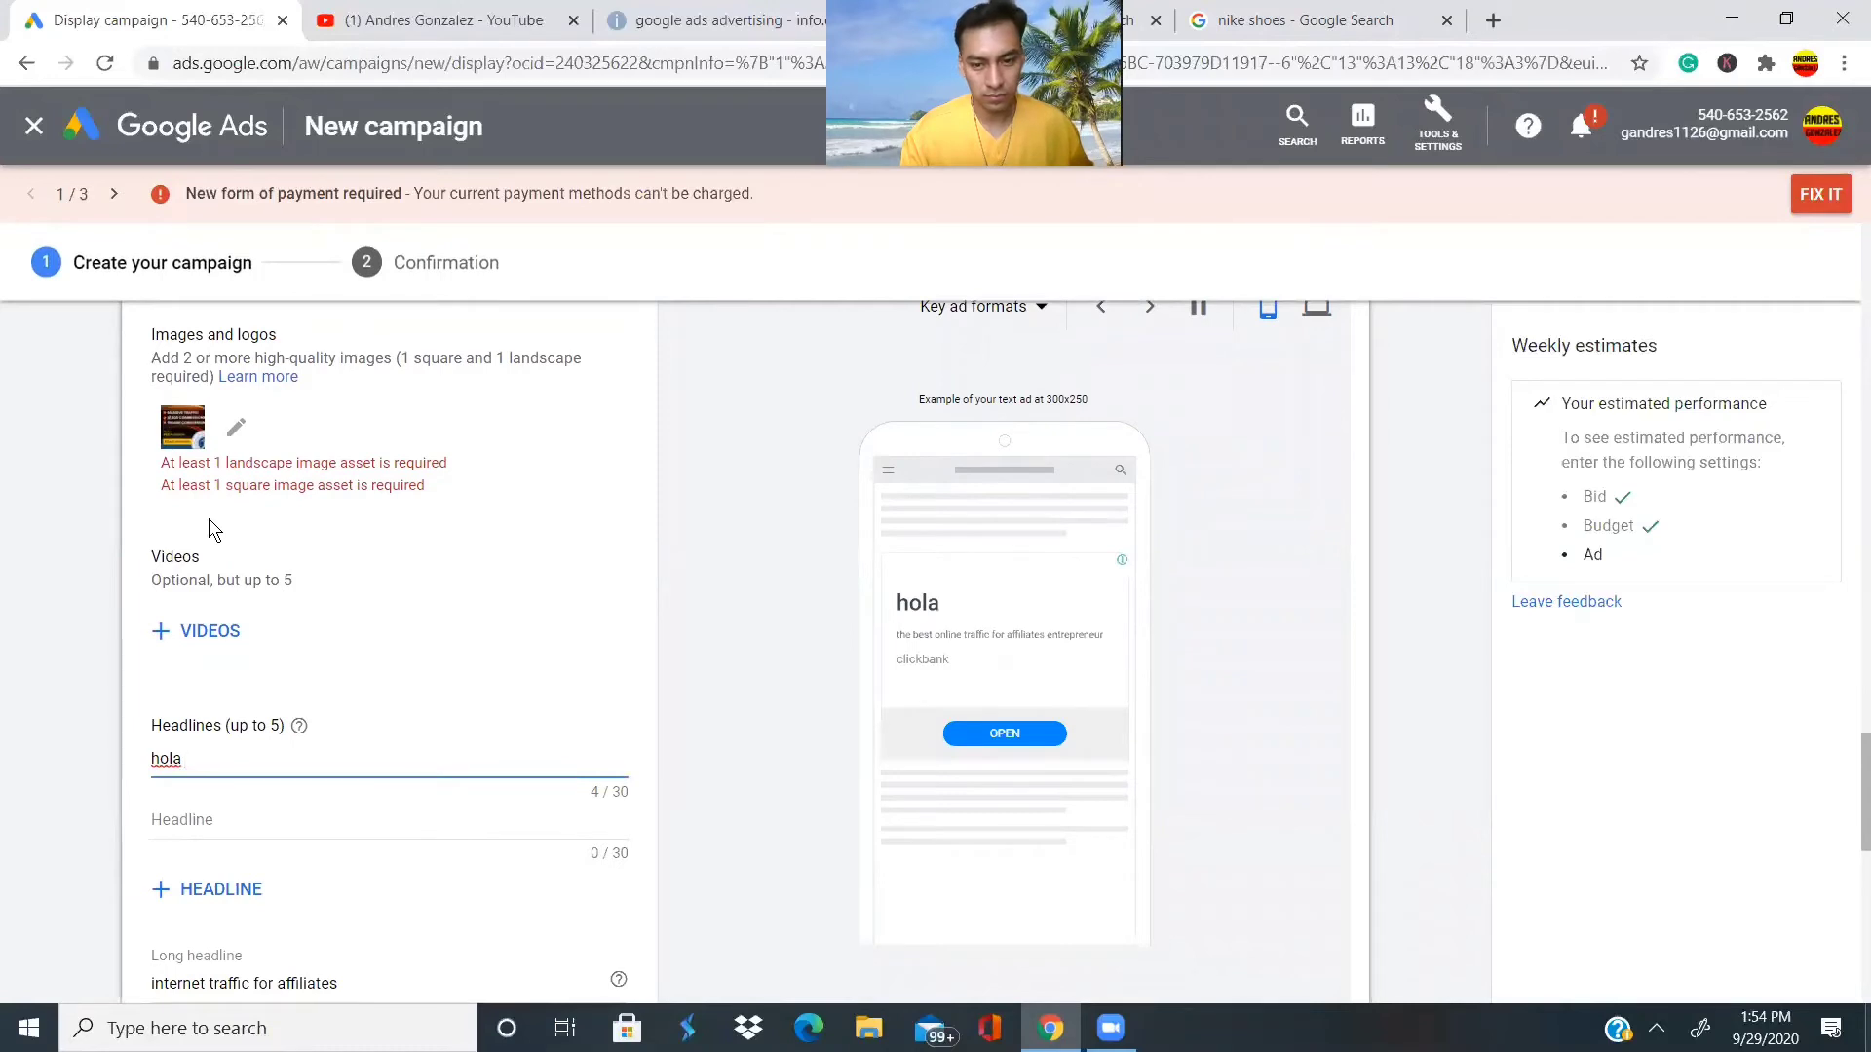
scroll(209, 519, up, 2)
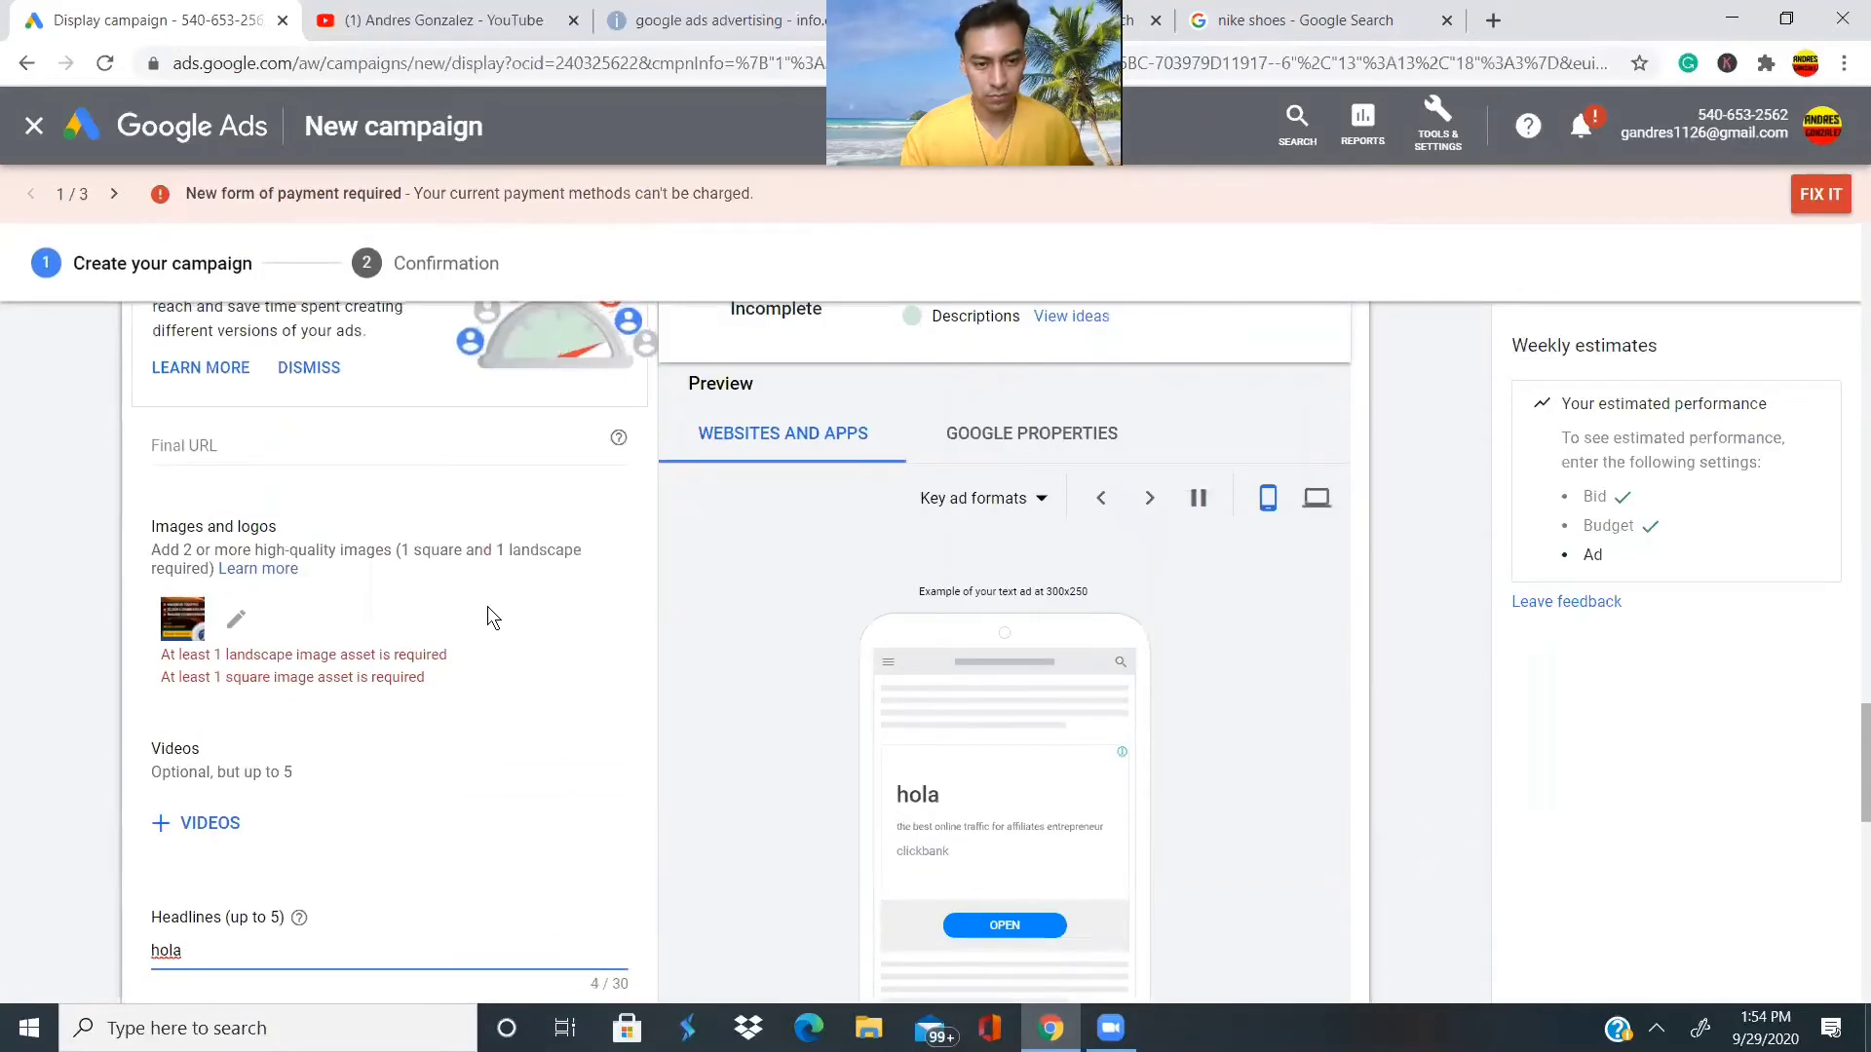
scroll(503, 622, up, 1)
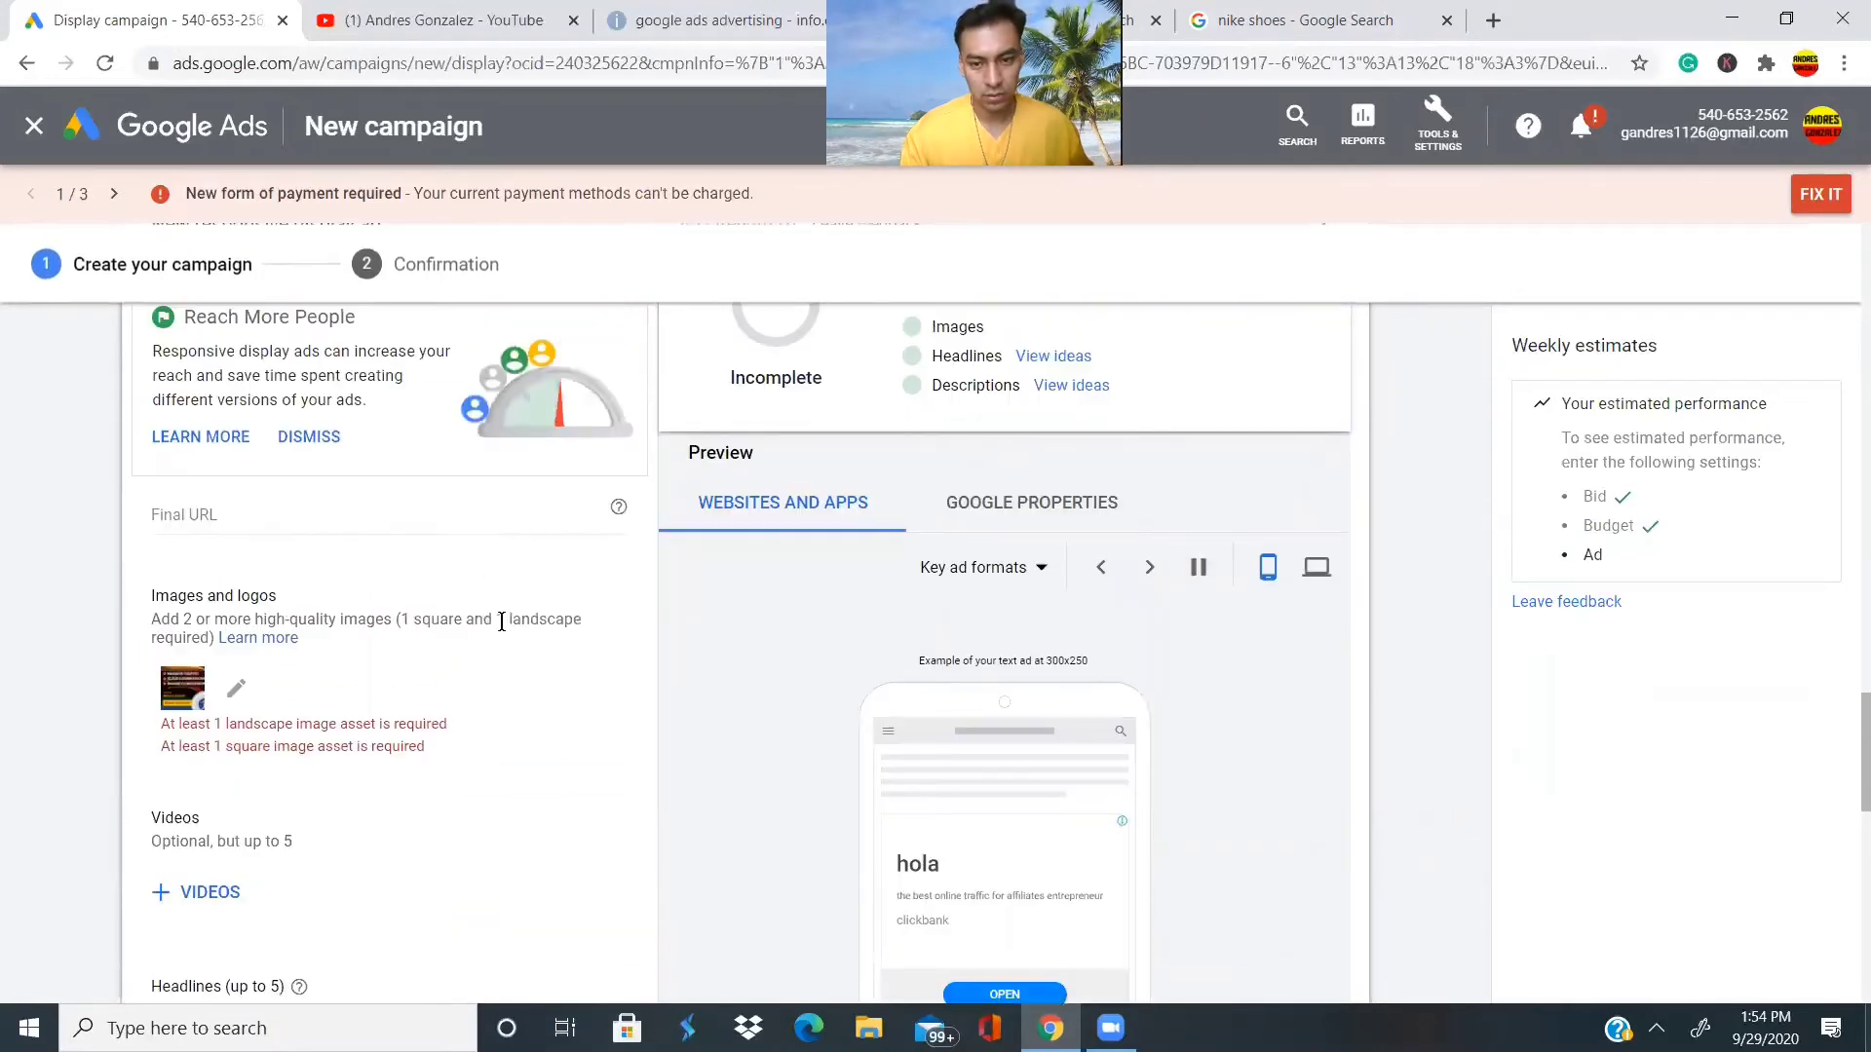
click(1007, 527)
scroll(1001, 517, down, 2)
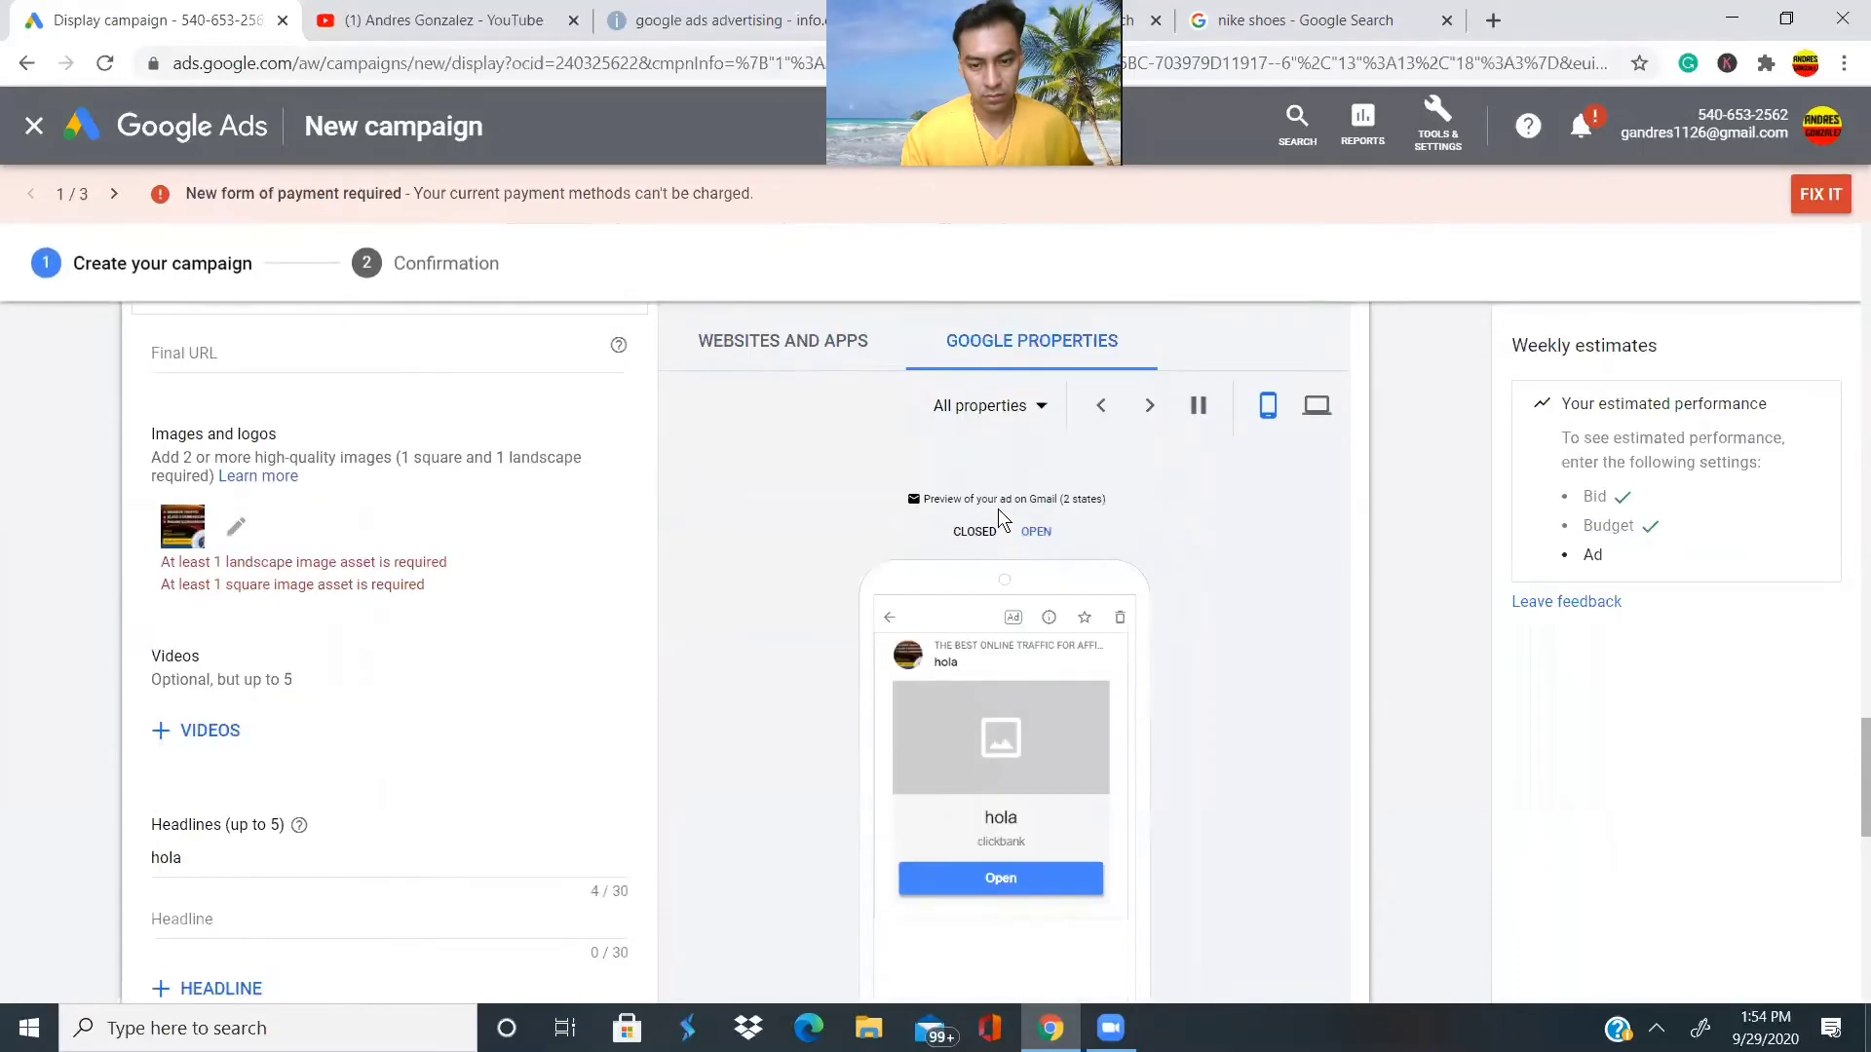
scroll(998, 509, down, 2)
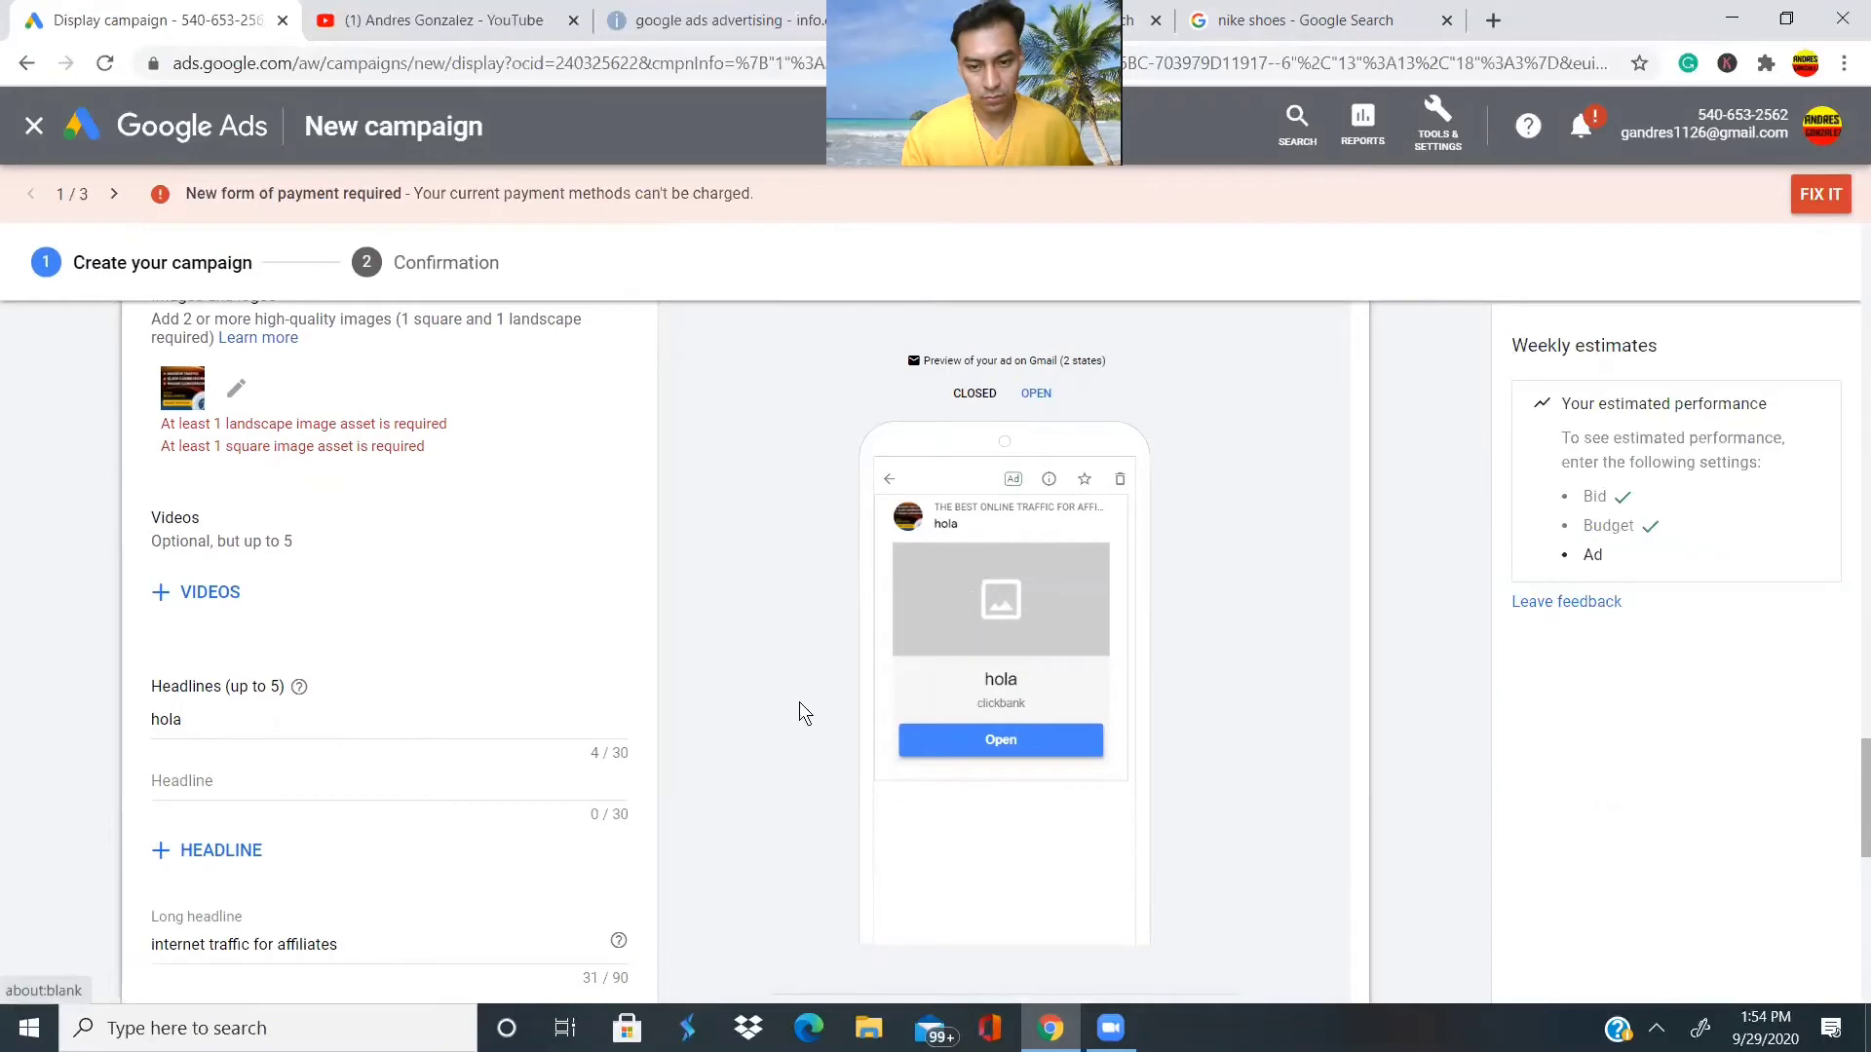
scroll(256, 463, up, 2)
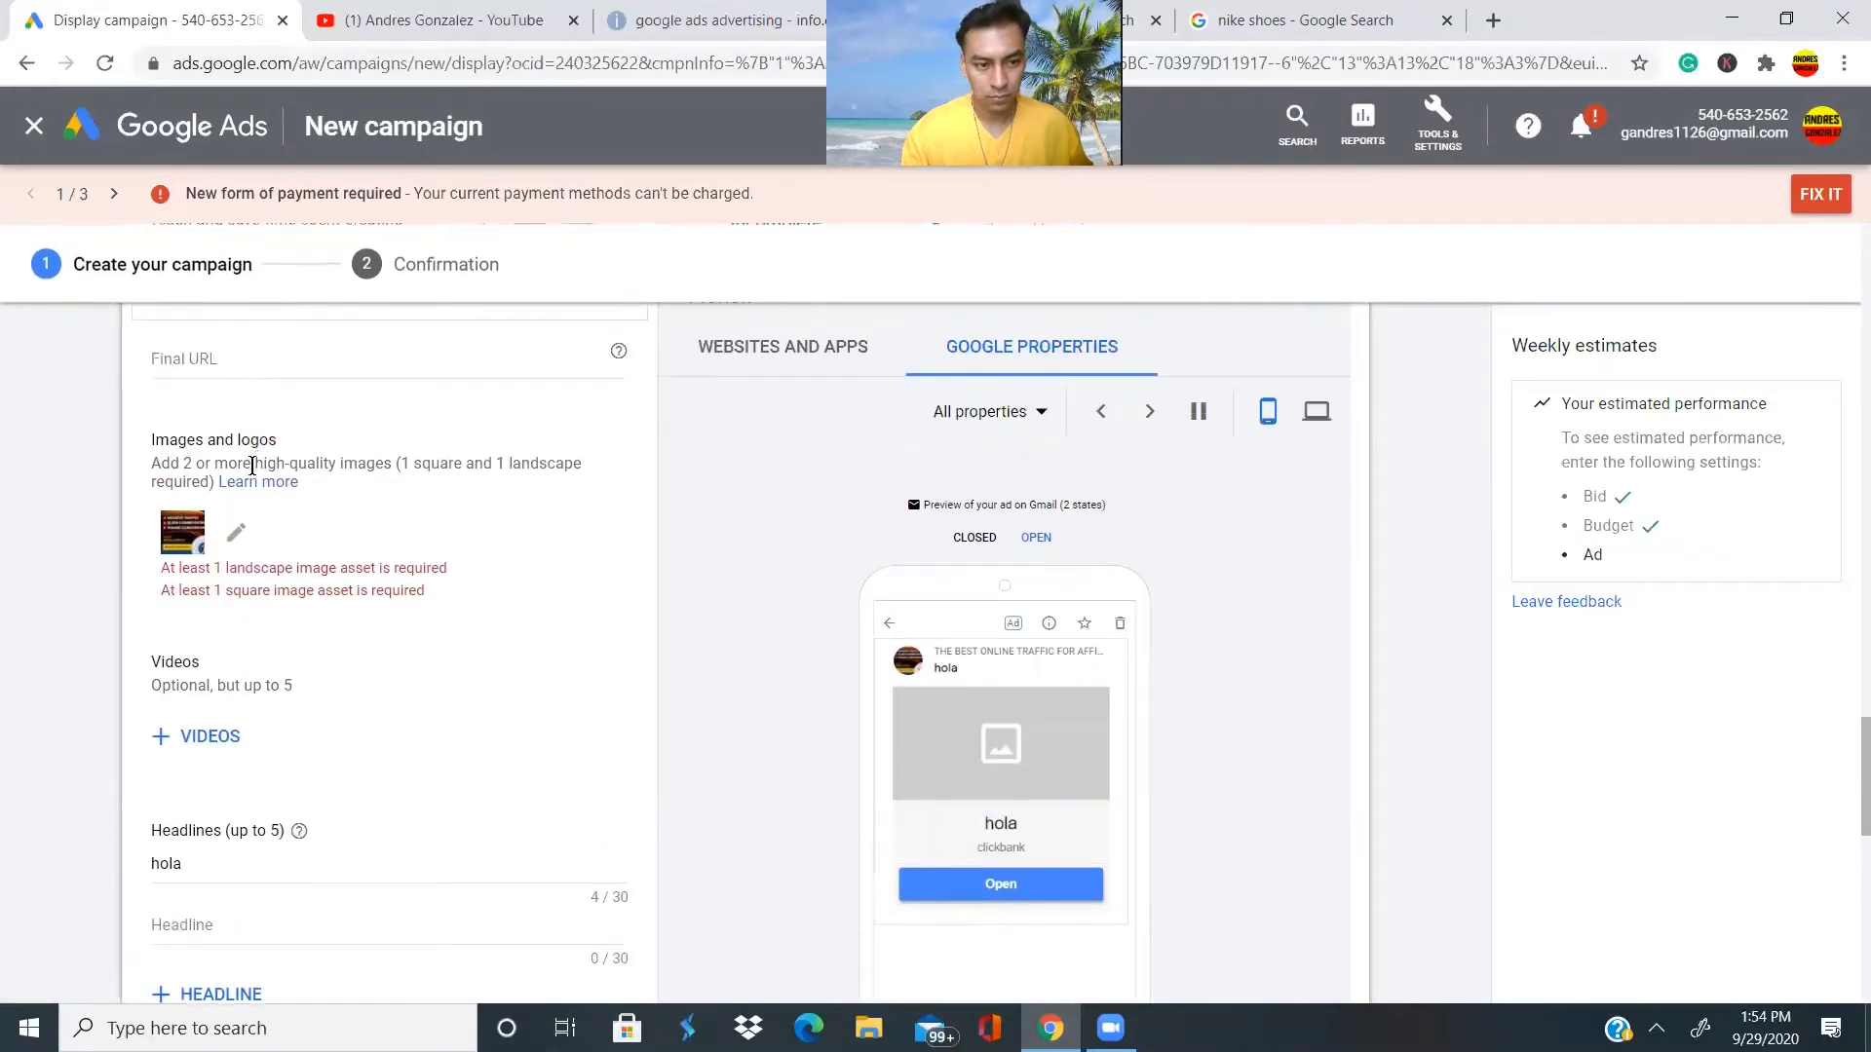
scroll(292, 624, down, 2)
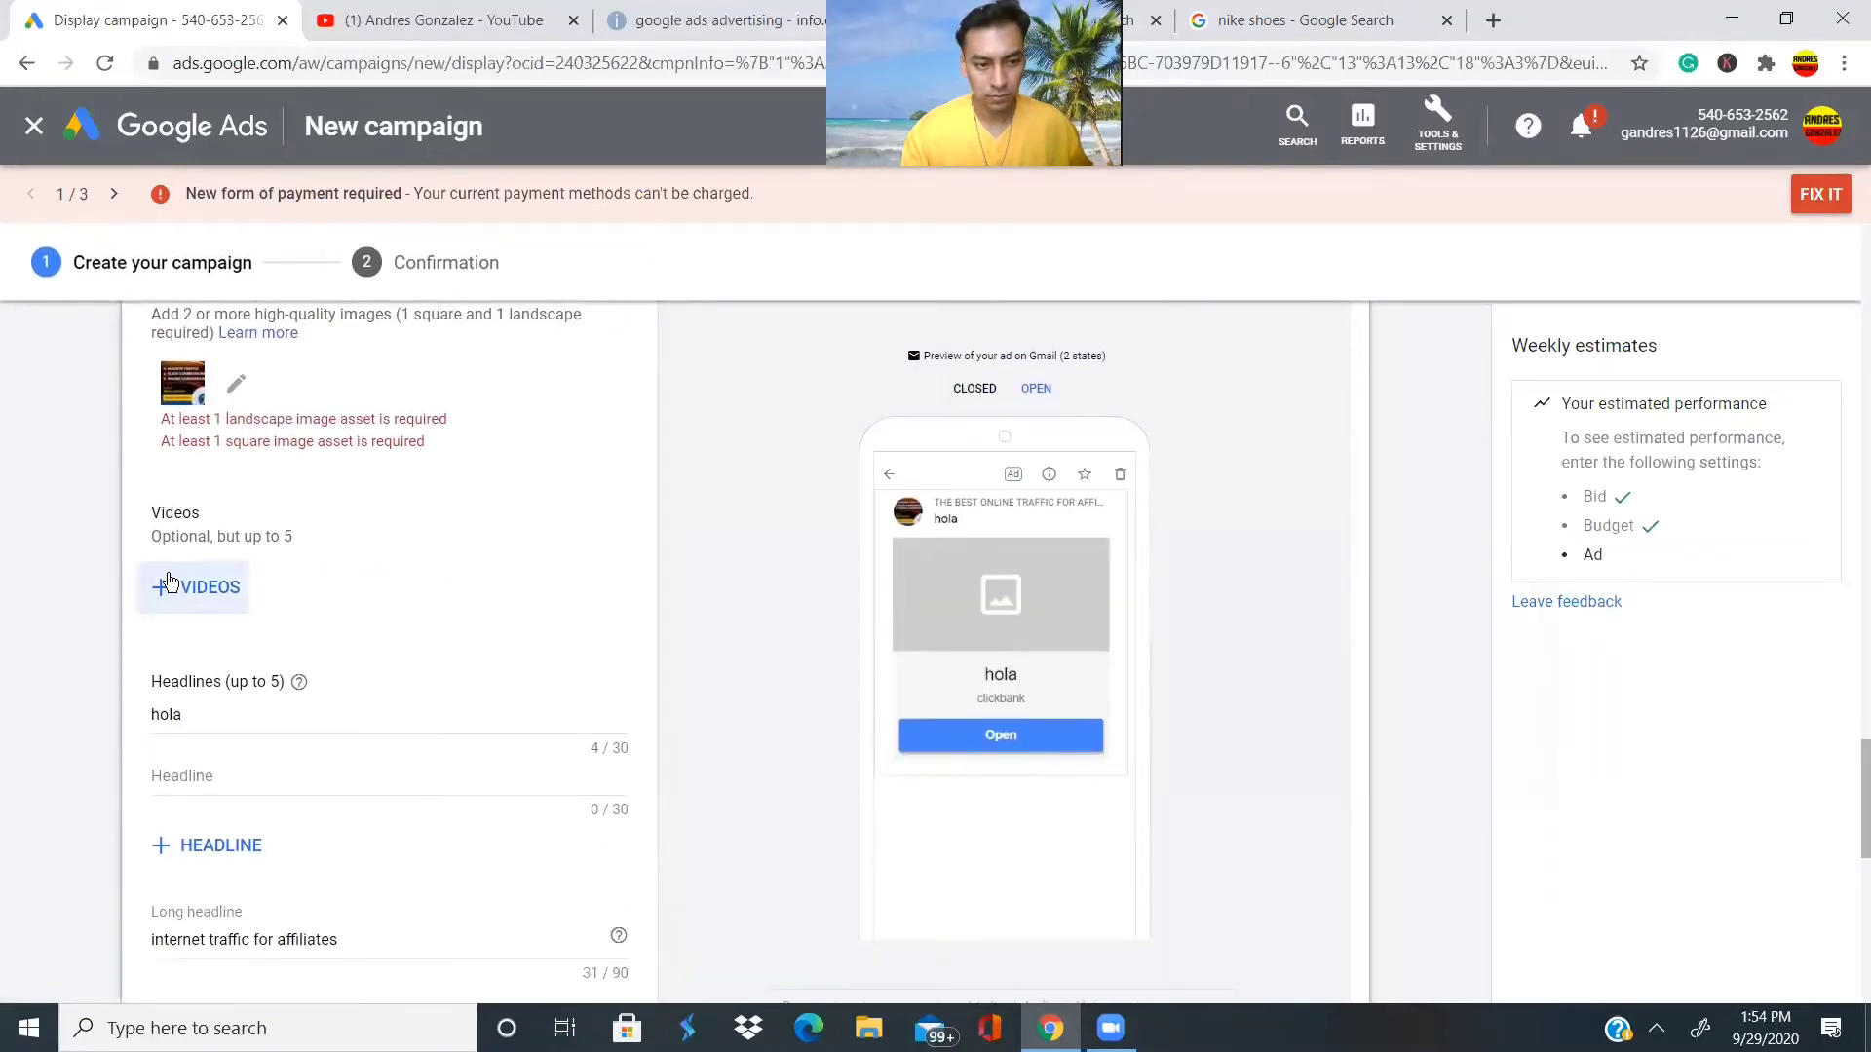
scroll(617, 649, down, 5)
scroll(618, 649, up, 3)
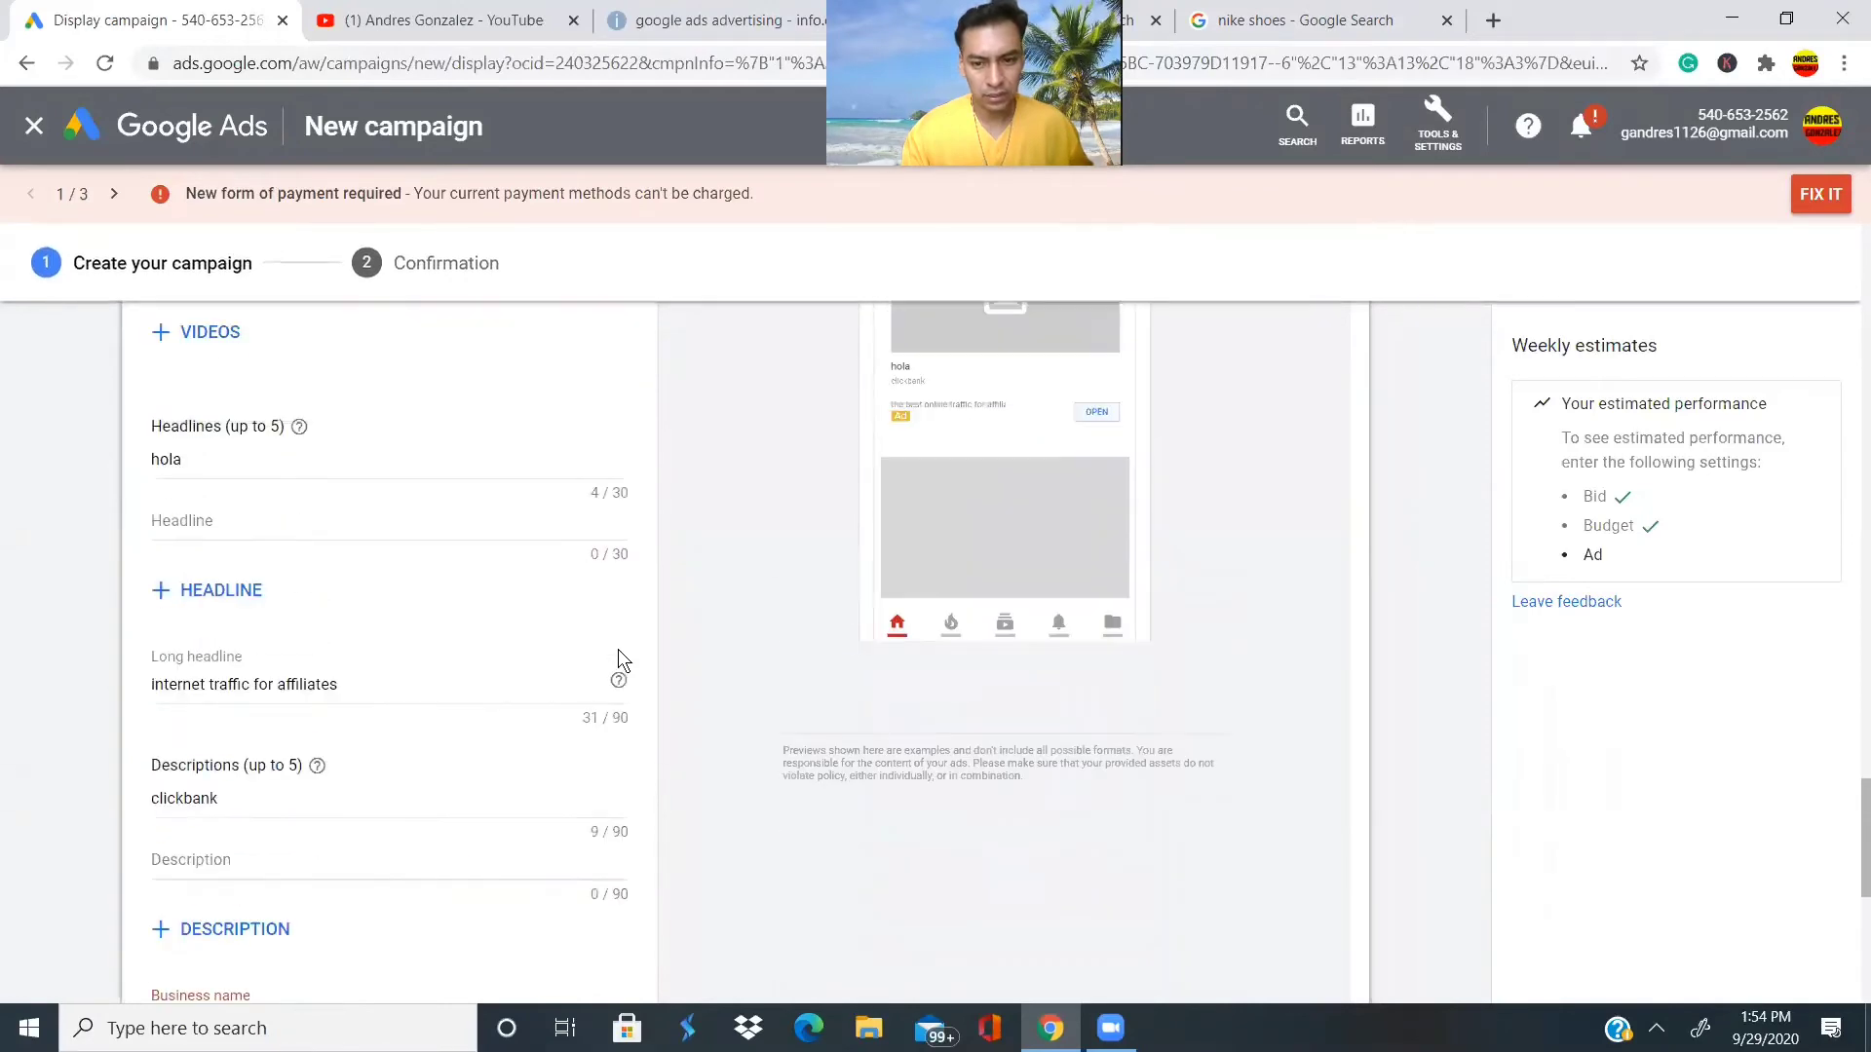
scroll(619, 659, up, 2)
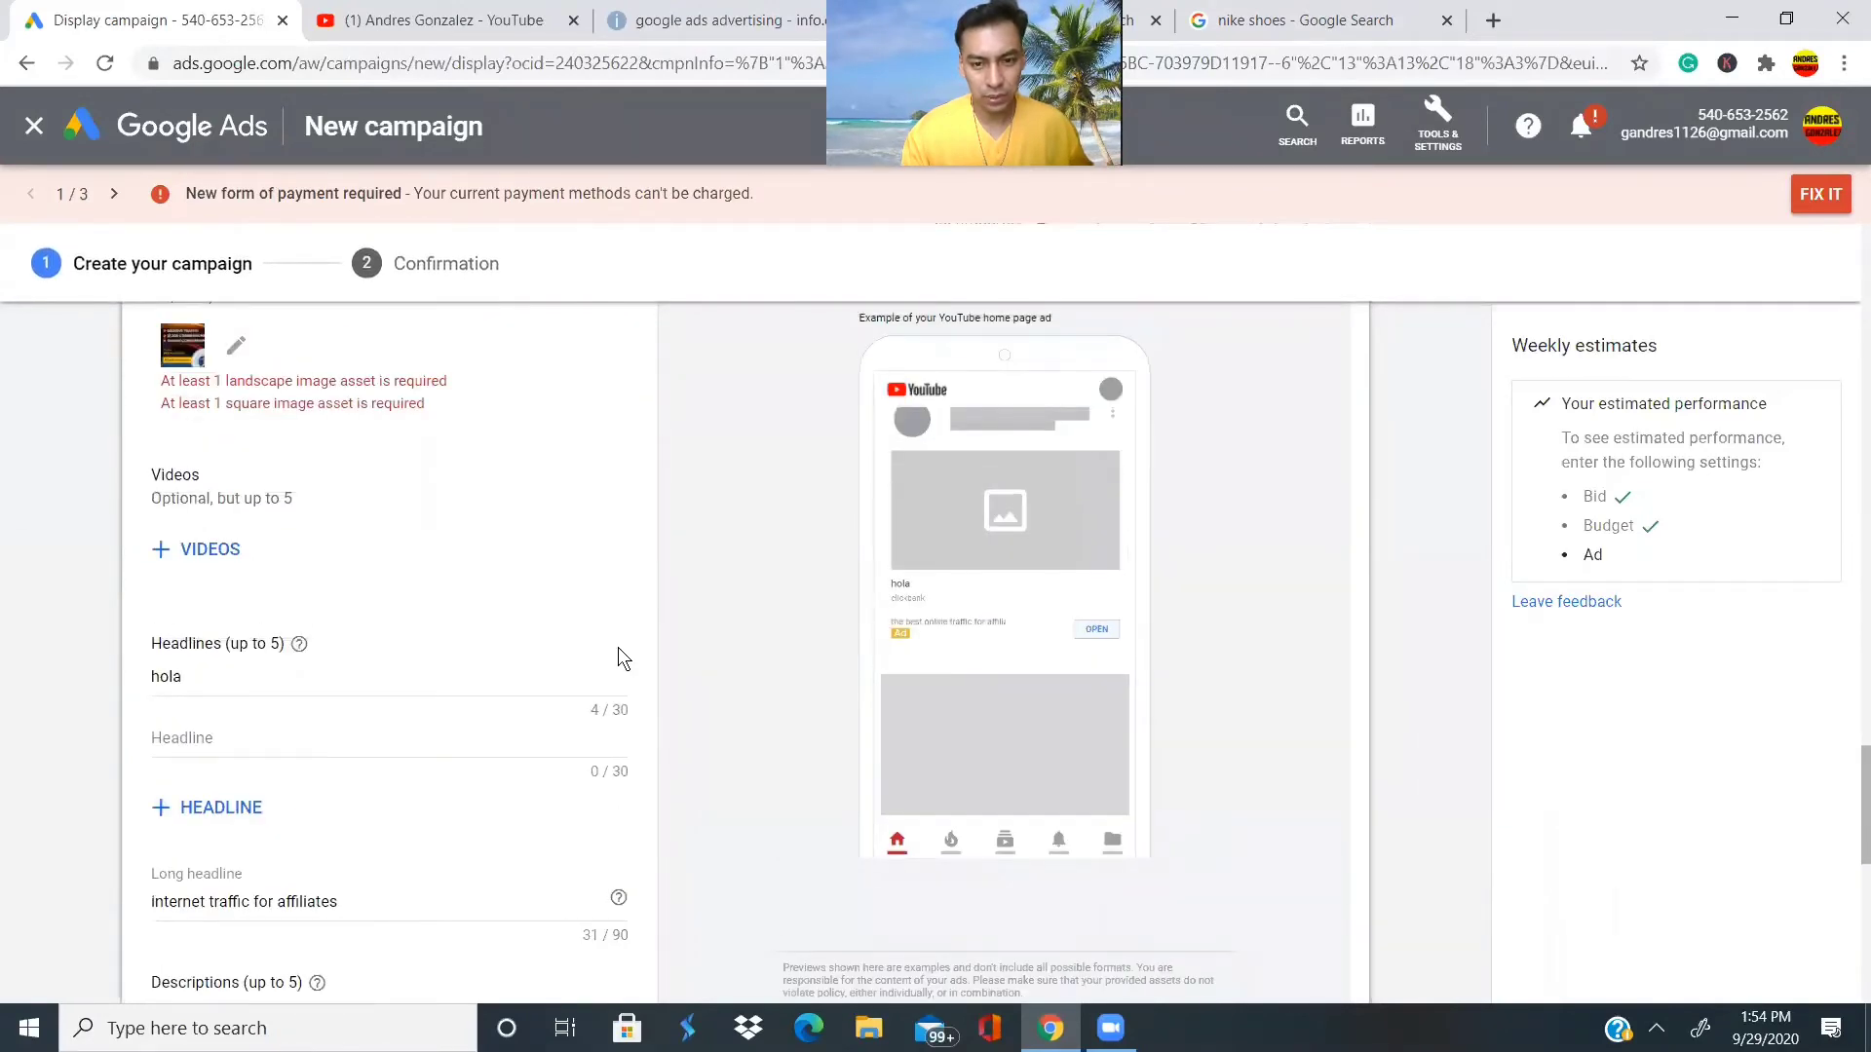
Expand the ad's URL options and look over the tracking template, final URL suffix and custom parameter fields.
scroll(617, 659, down, 10)
scroll(624, 658, down, 1)
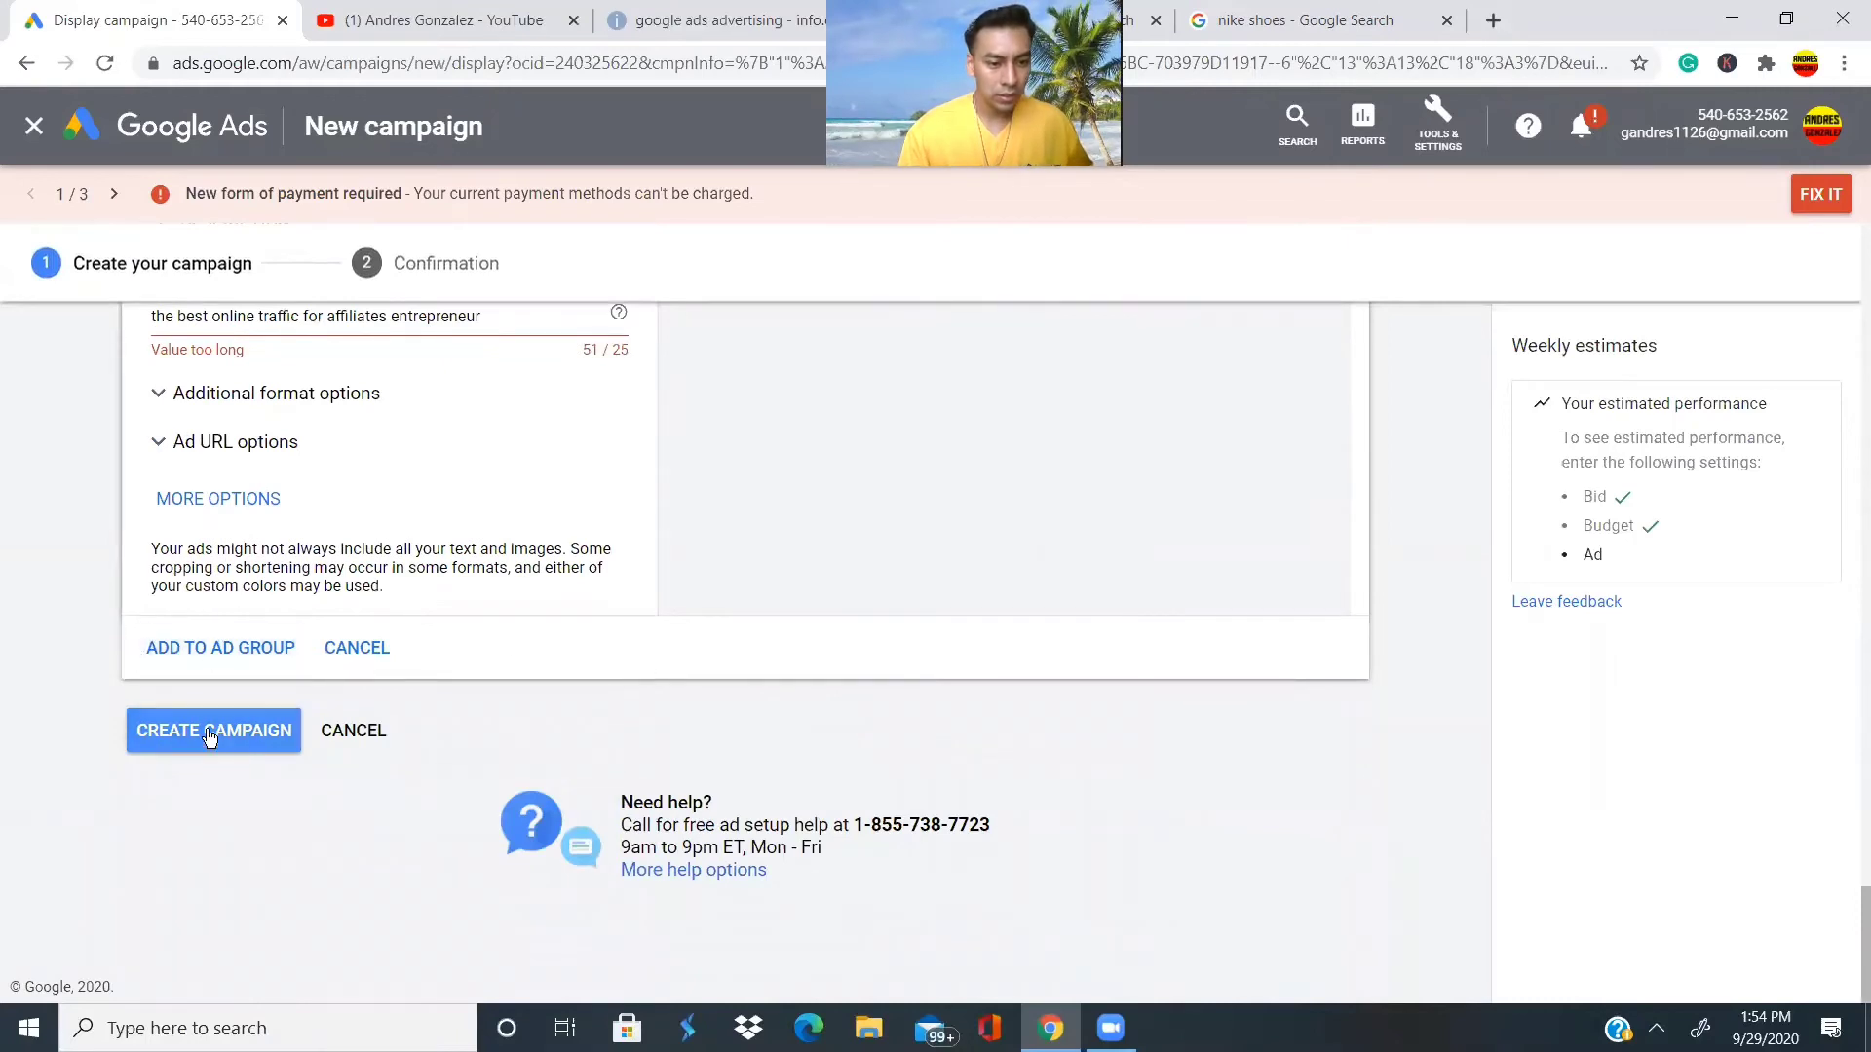
scroll(419, 460, up, 2)
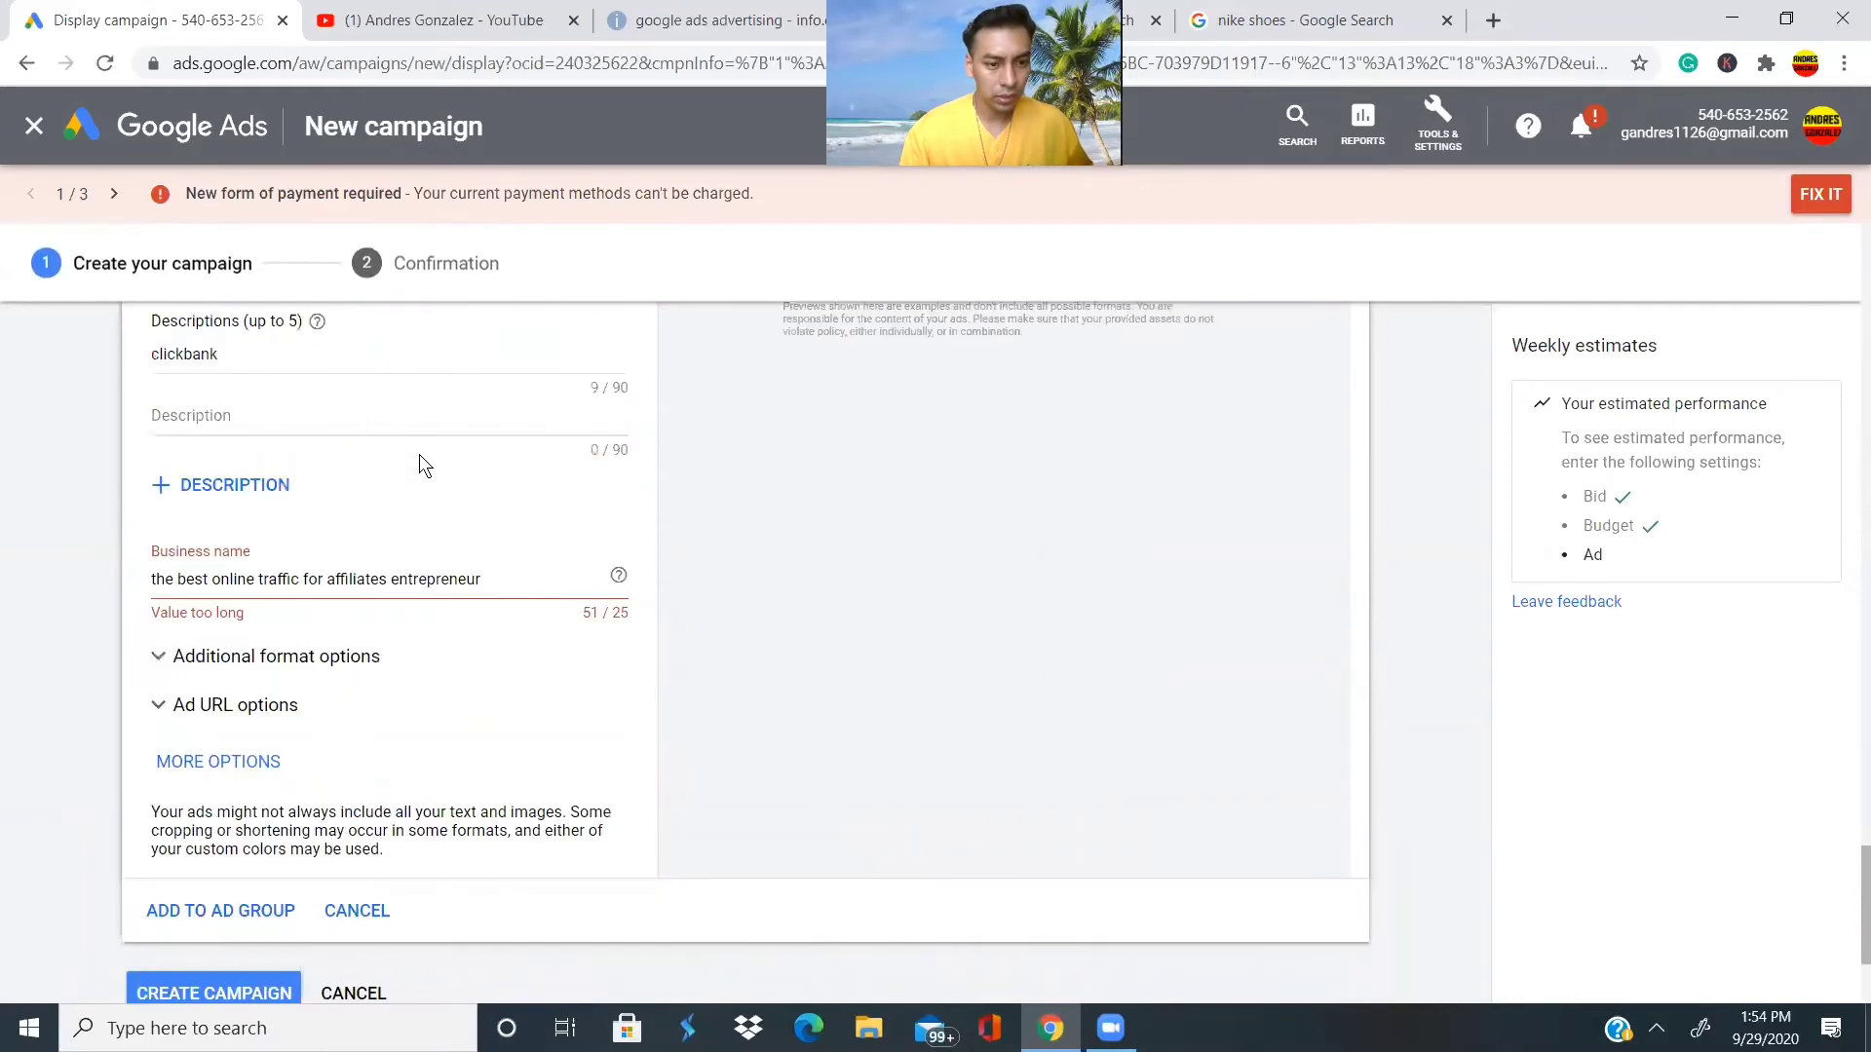
click(151, 687)
scroll(331, 768, down, 2)
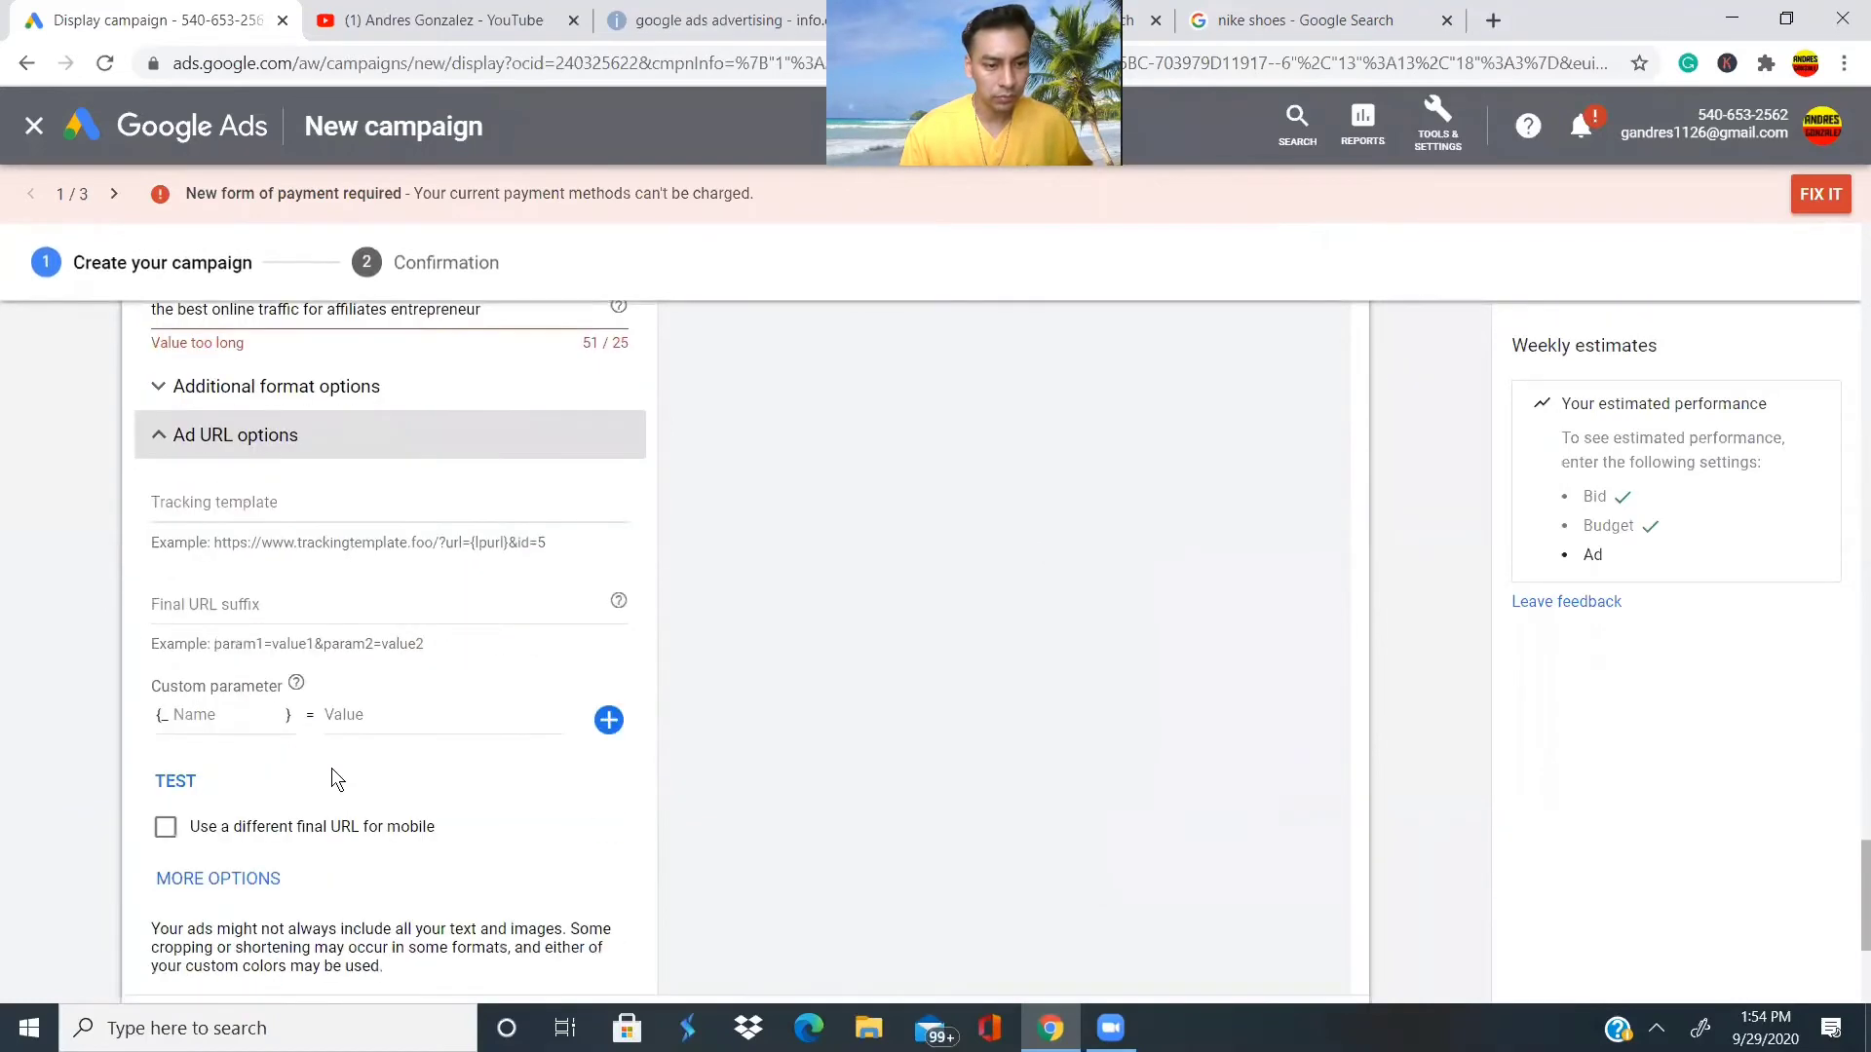
Open the FourPercent site in a new browser tab and bring up its login form.
click(1493, 19)
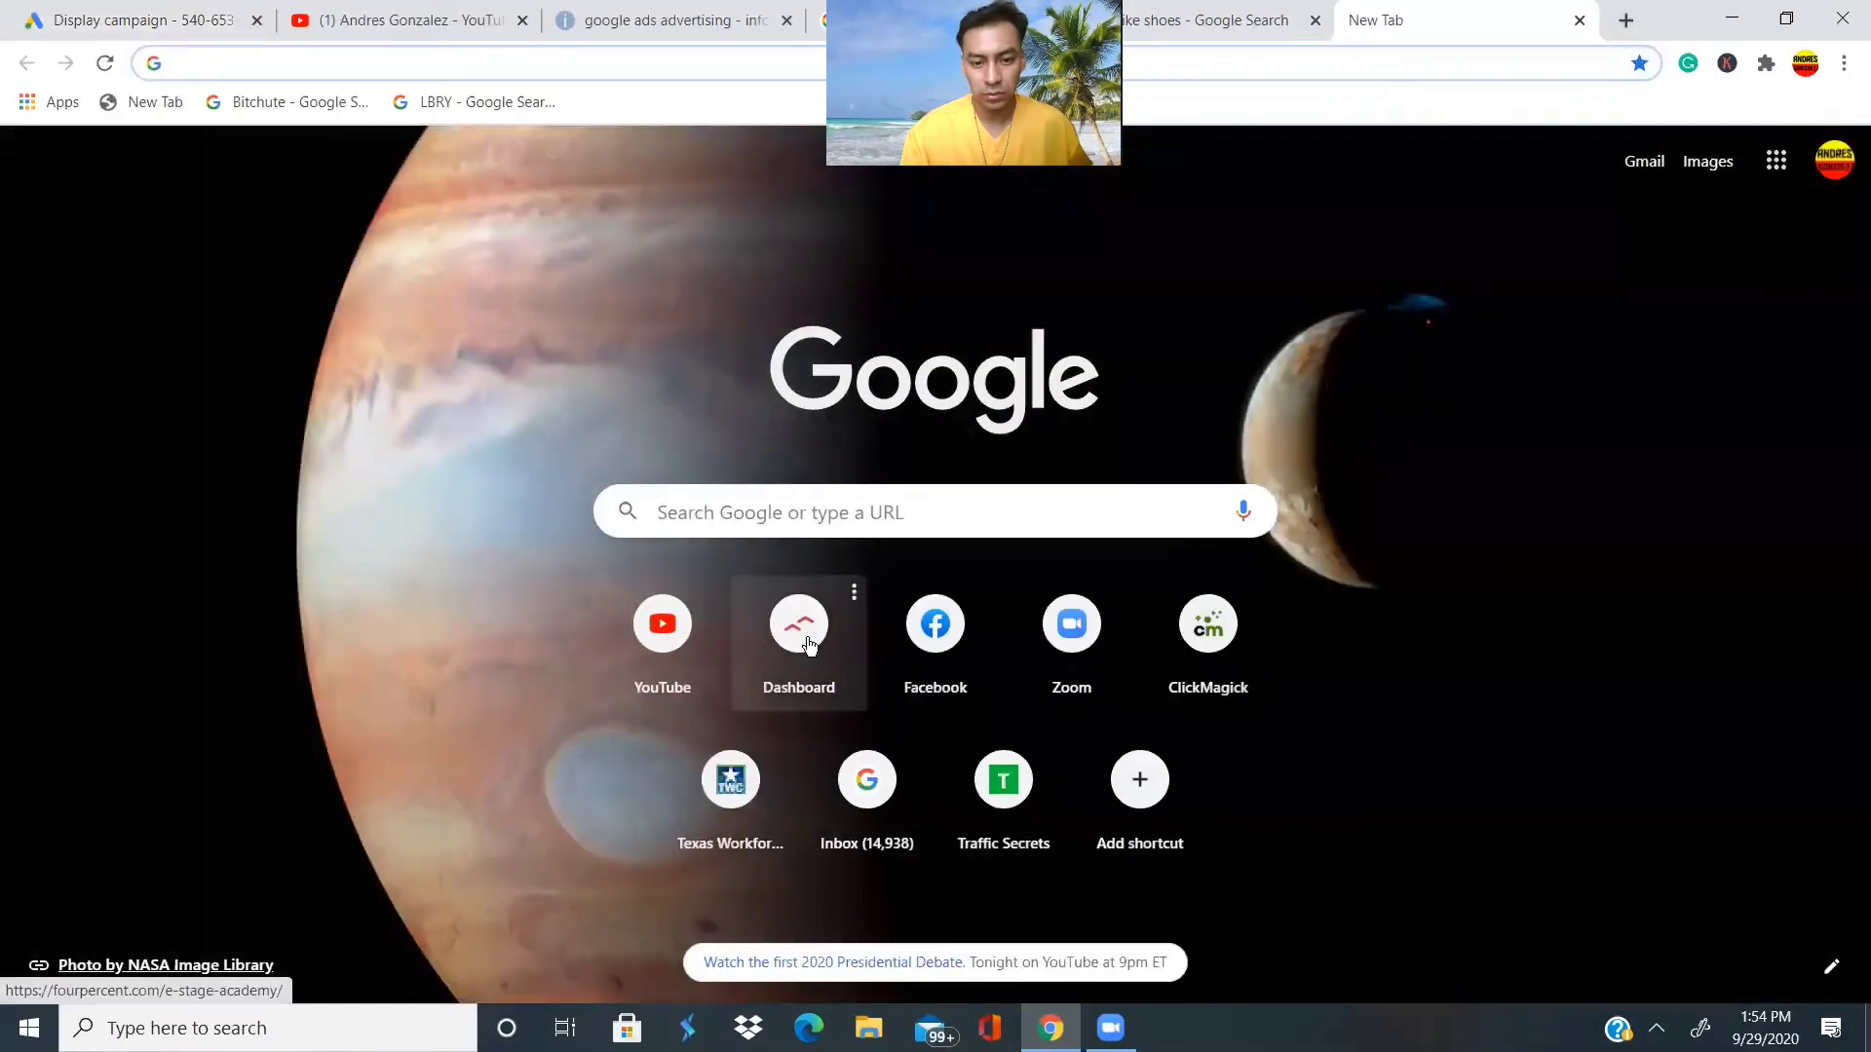
click(809, 643)
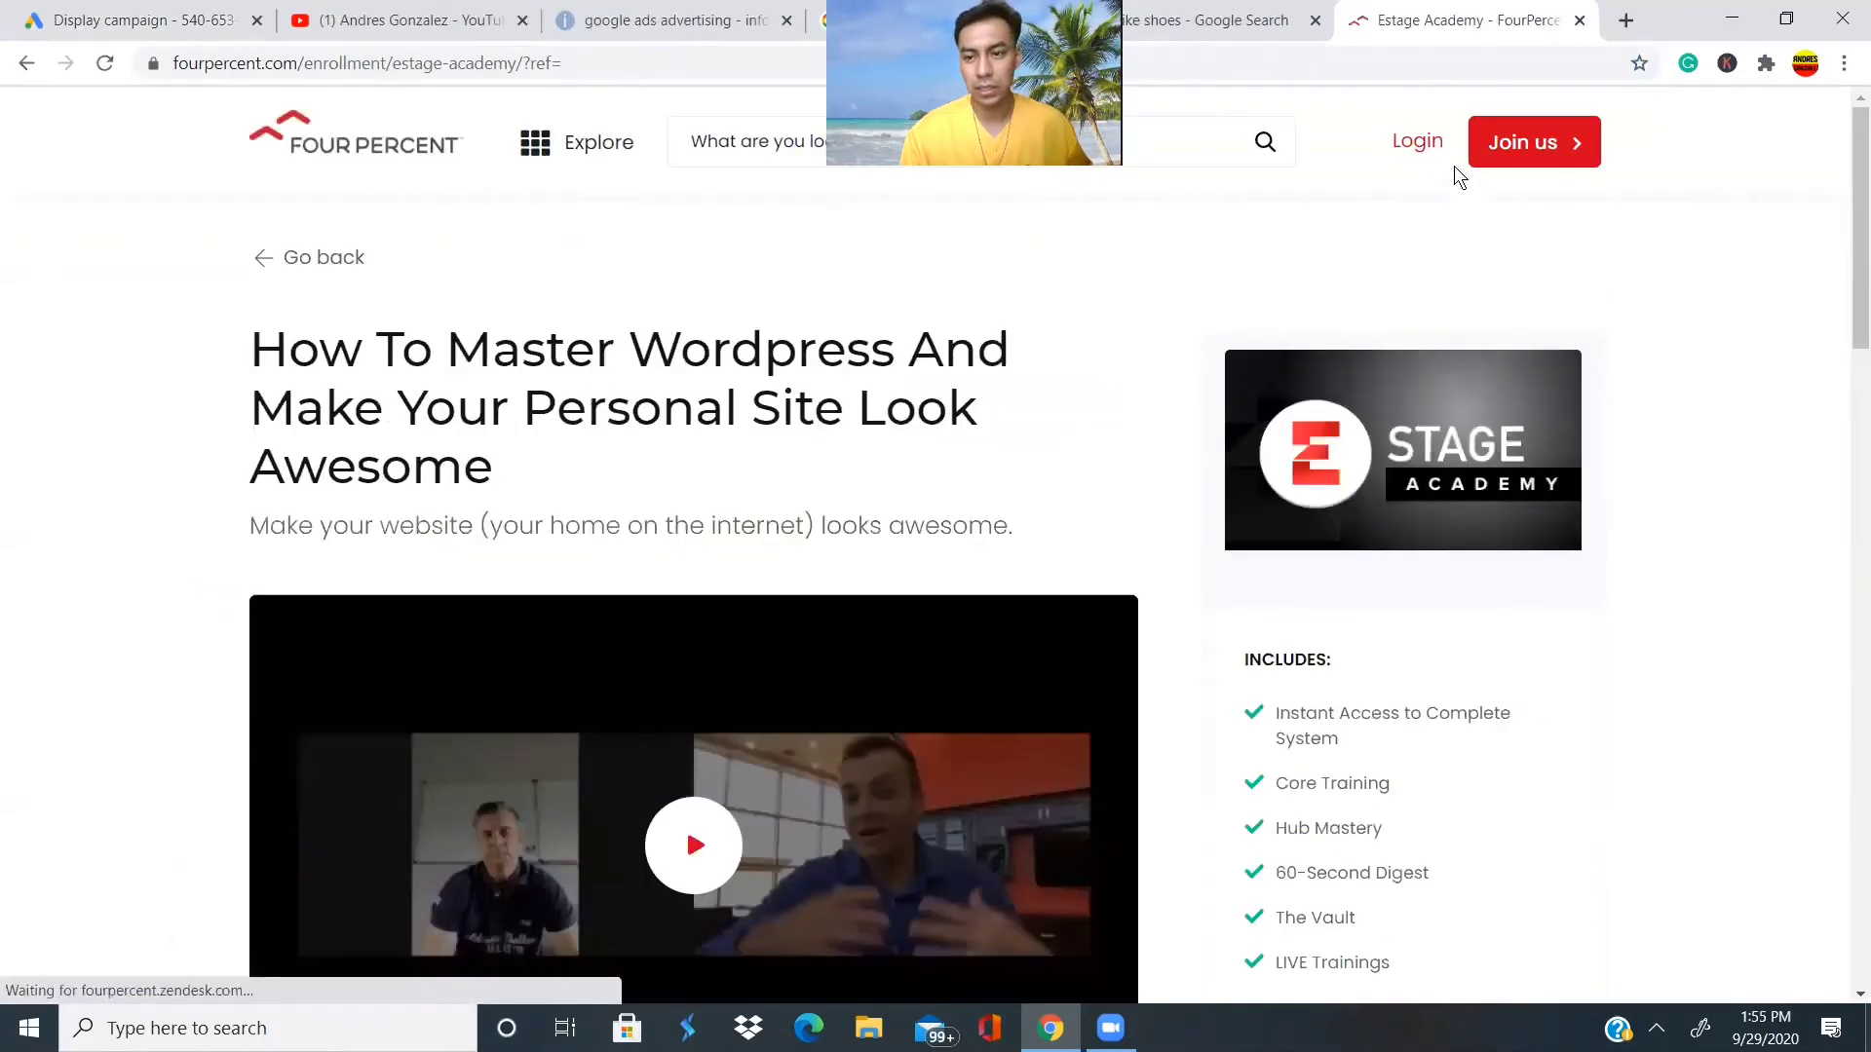
click(1424, 141)
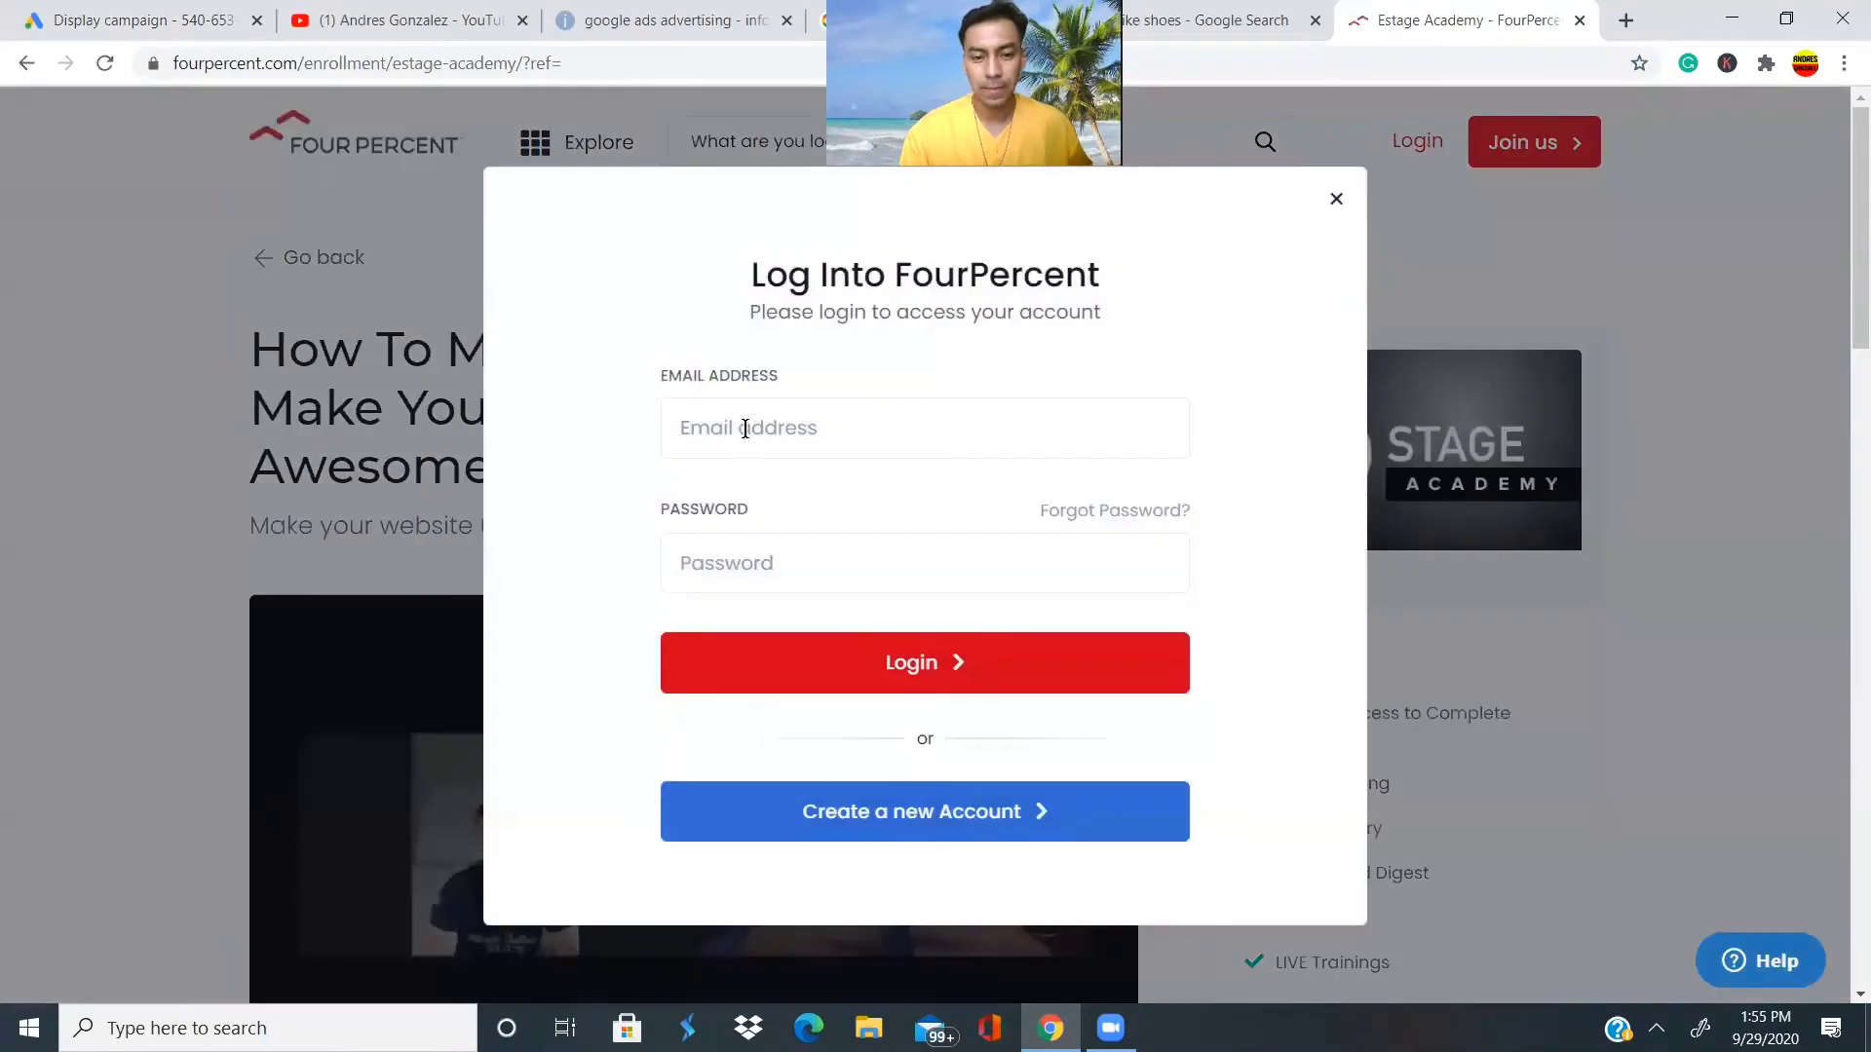
Fill in the account e-mail and password on the FourPercent login form and try to log in.
click(740, 429)
click(740, 490)
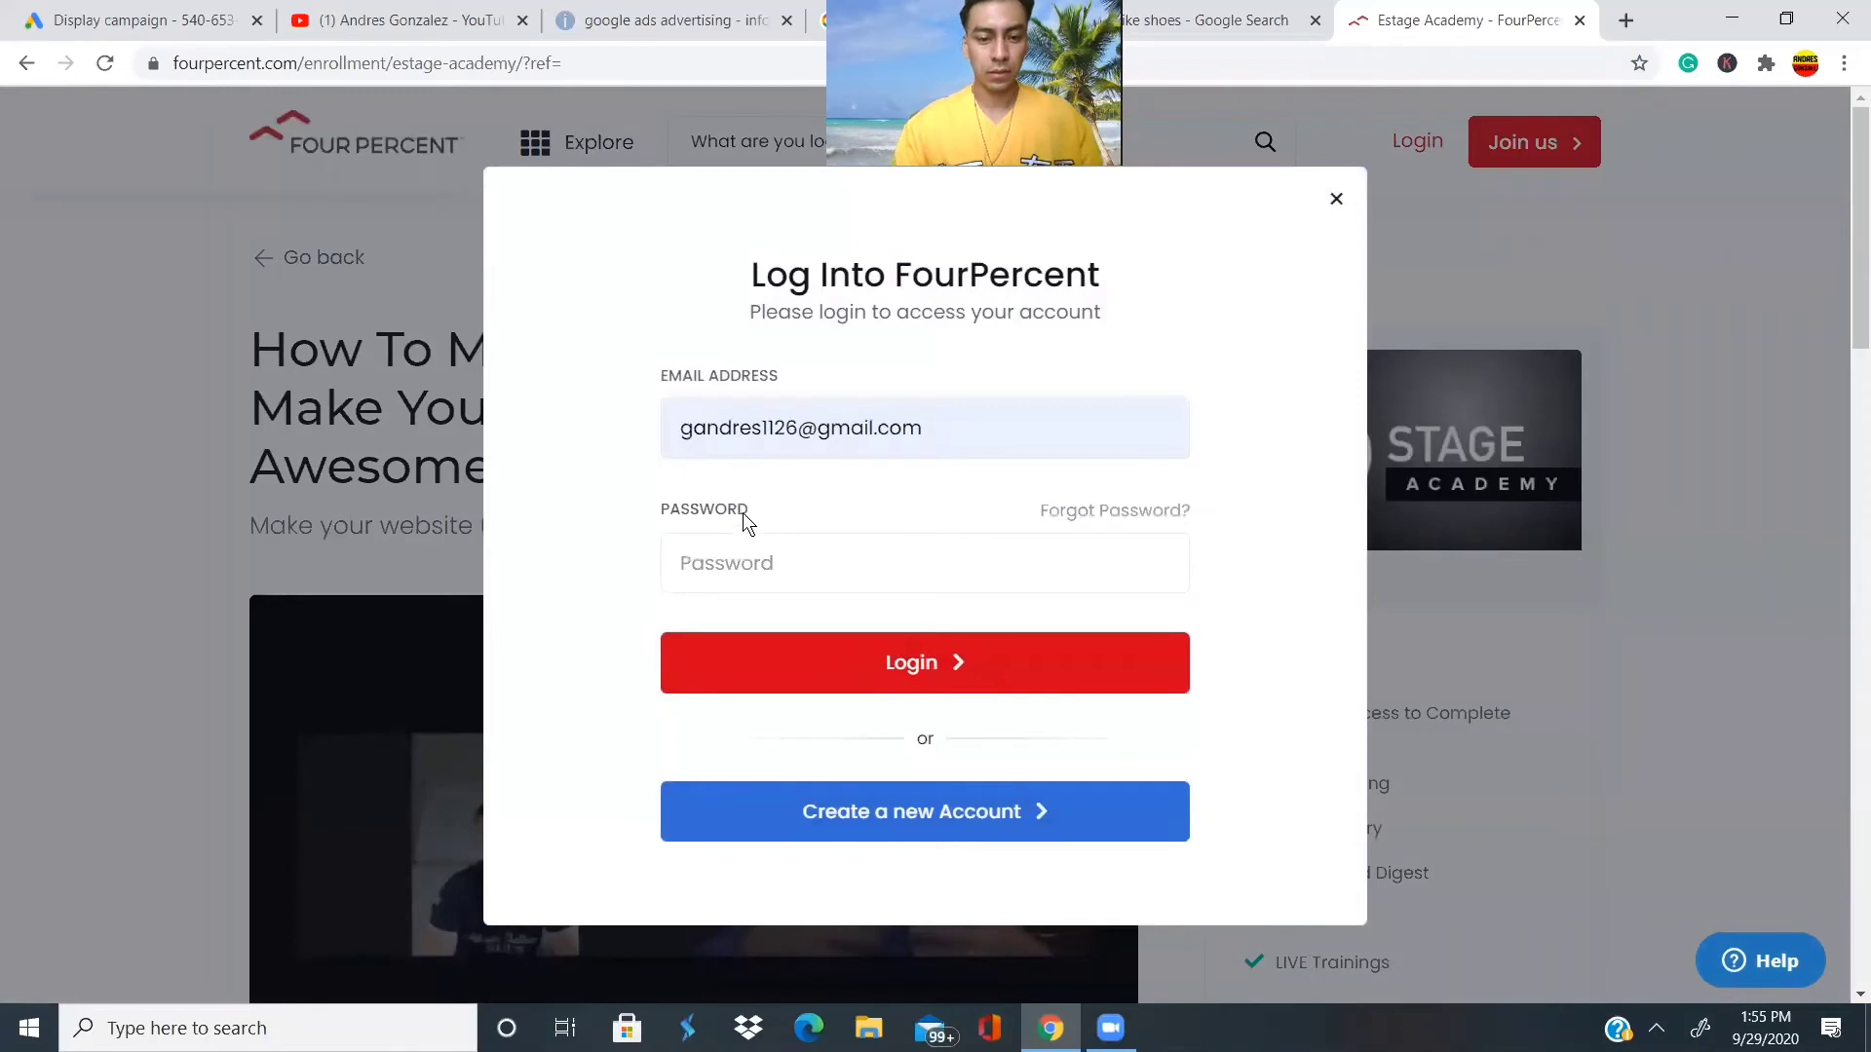
click(747, 563)
text(••)
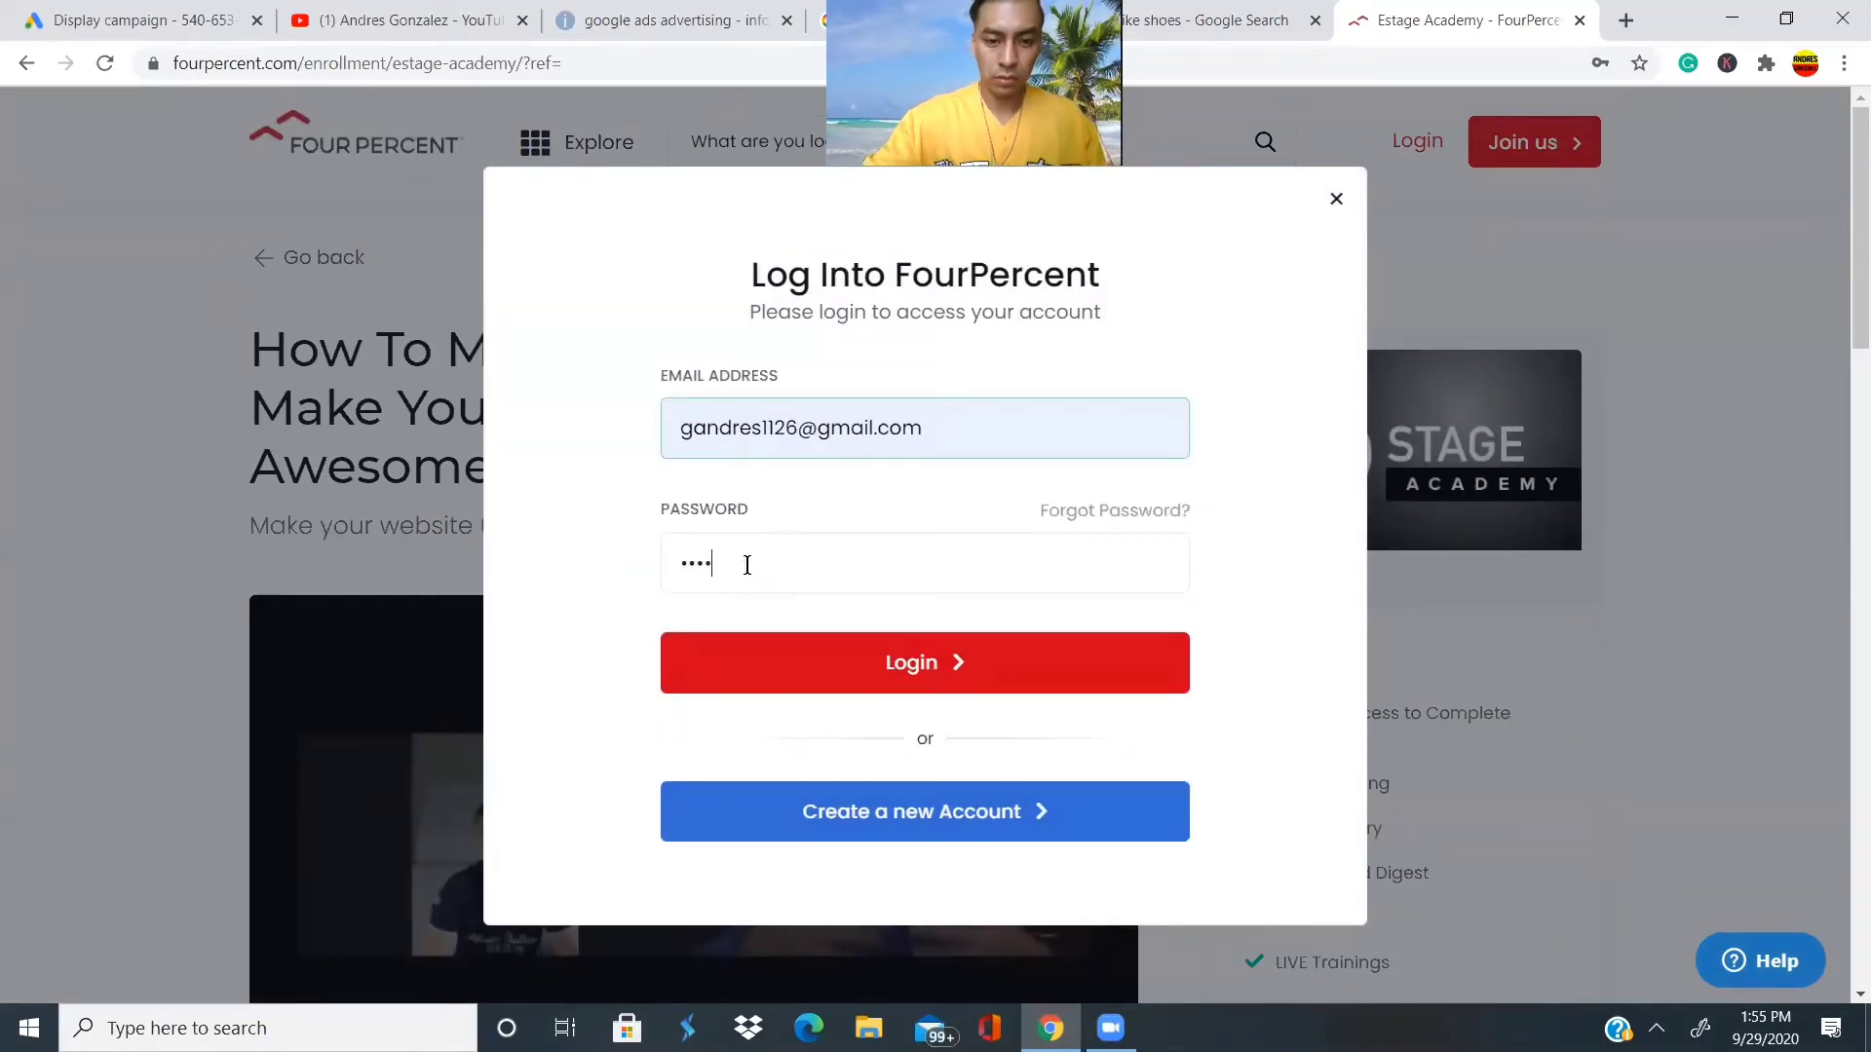
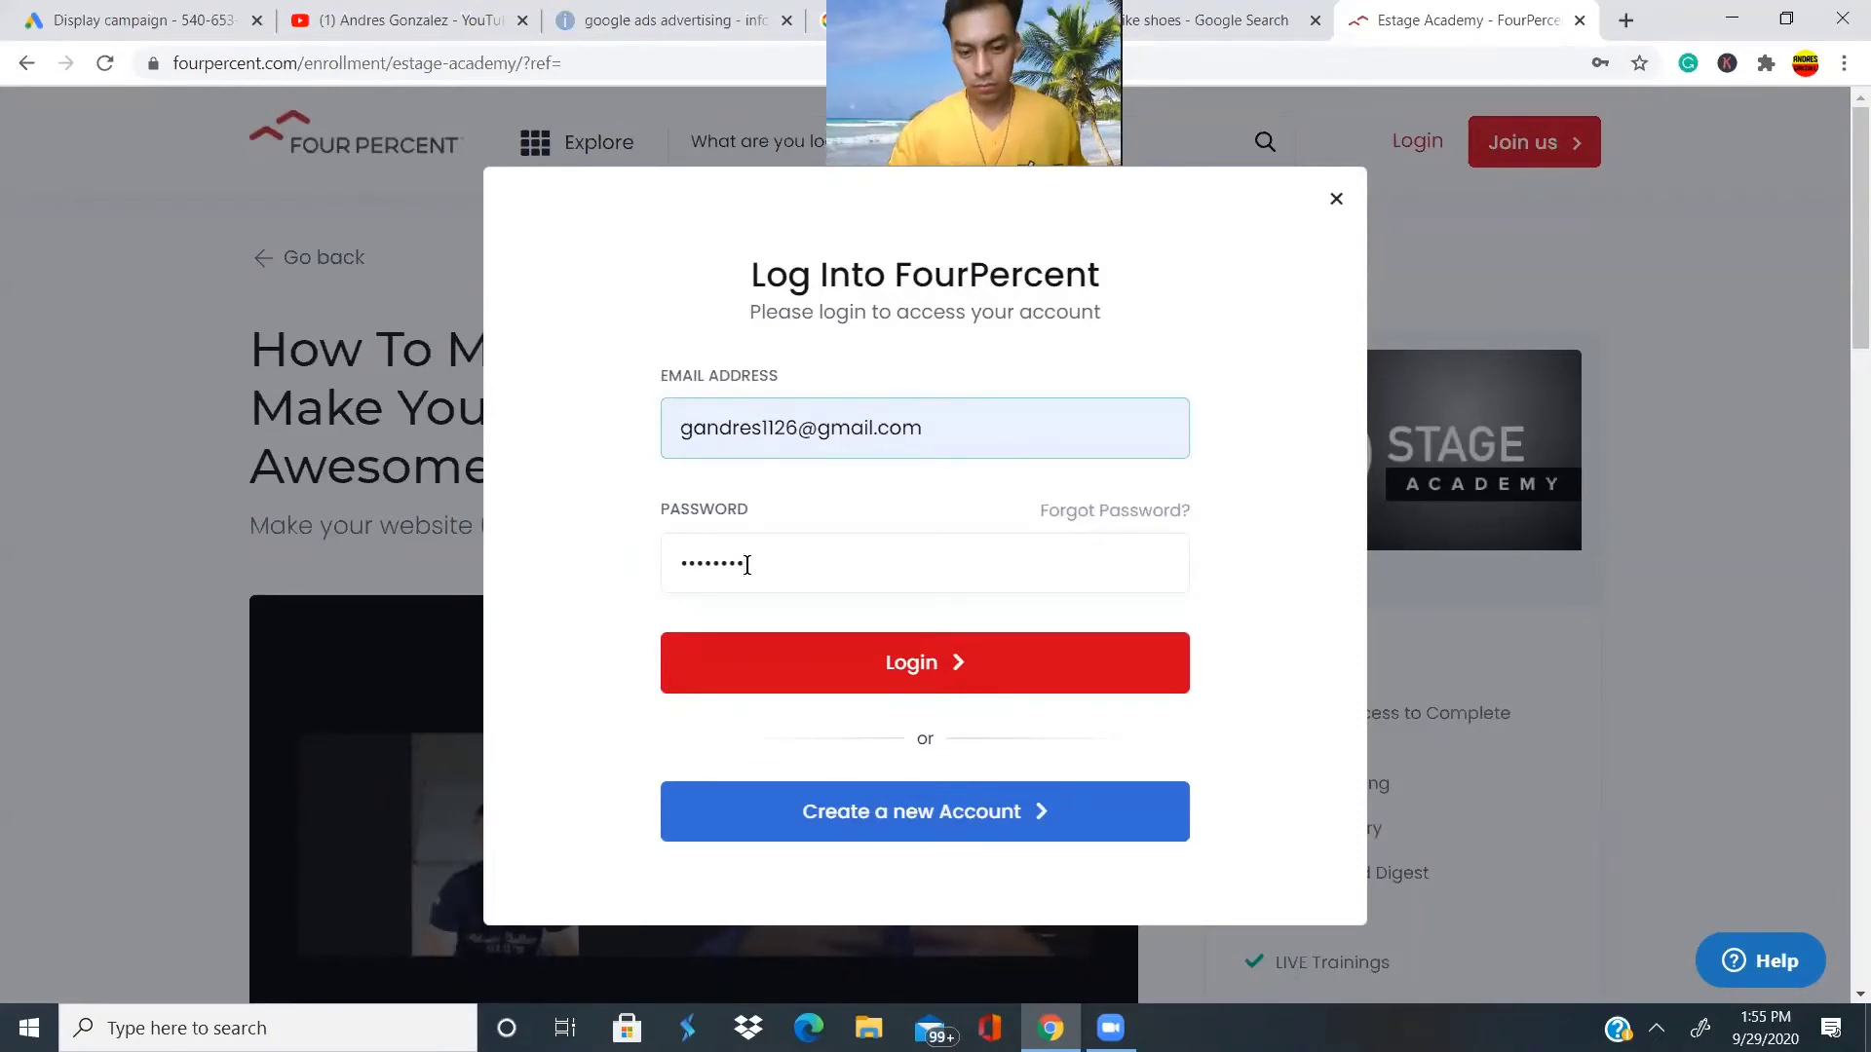
click(883, 665)
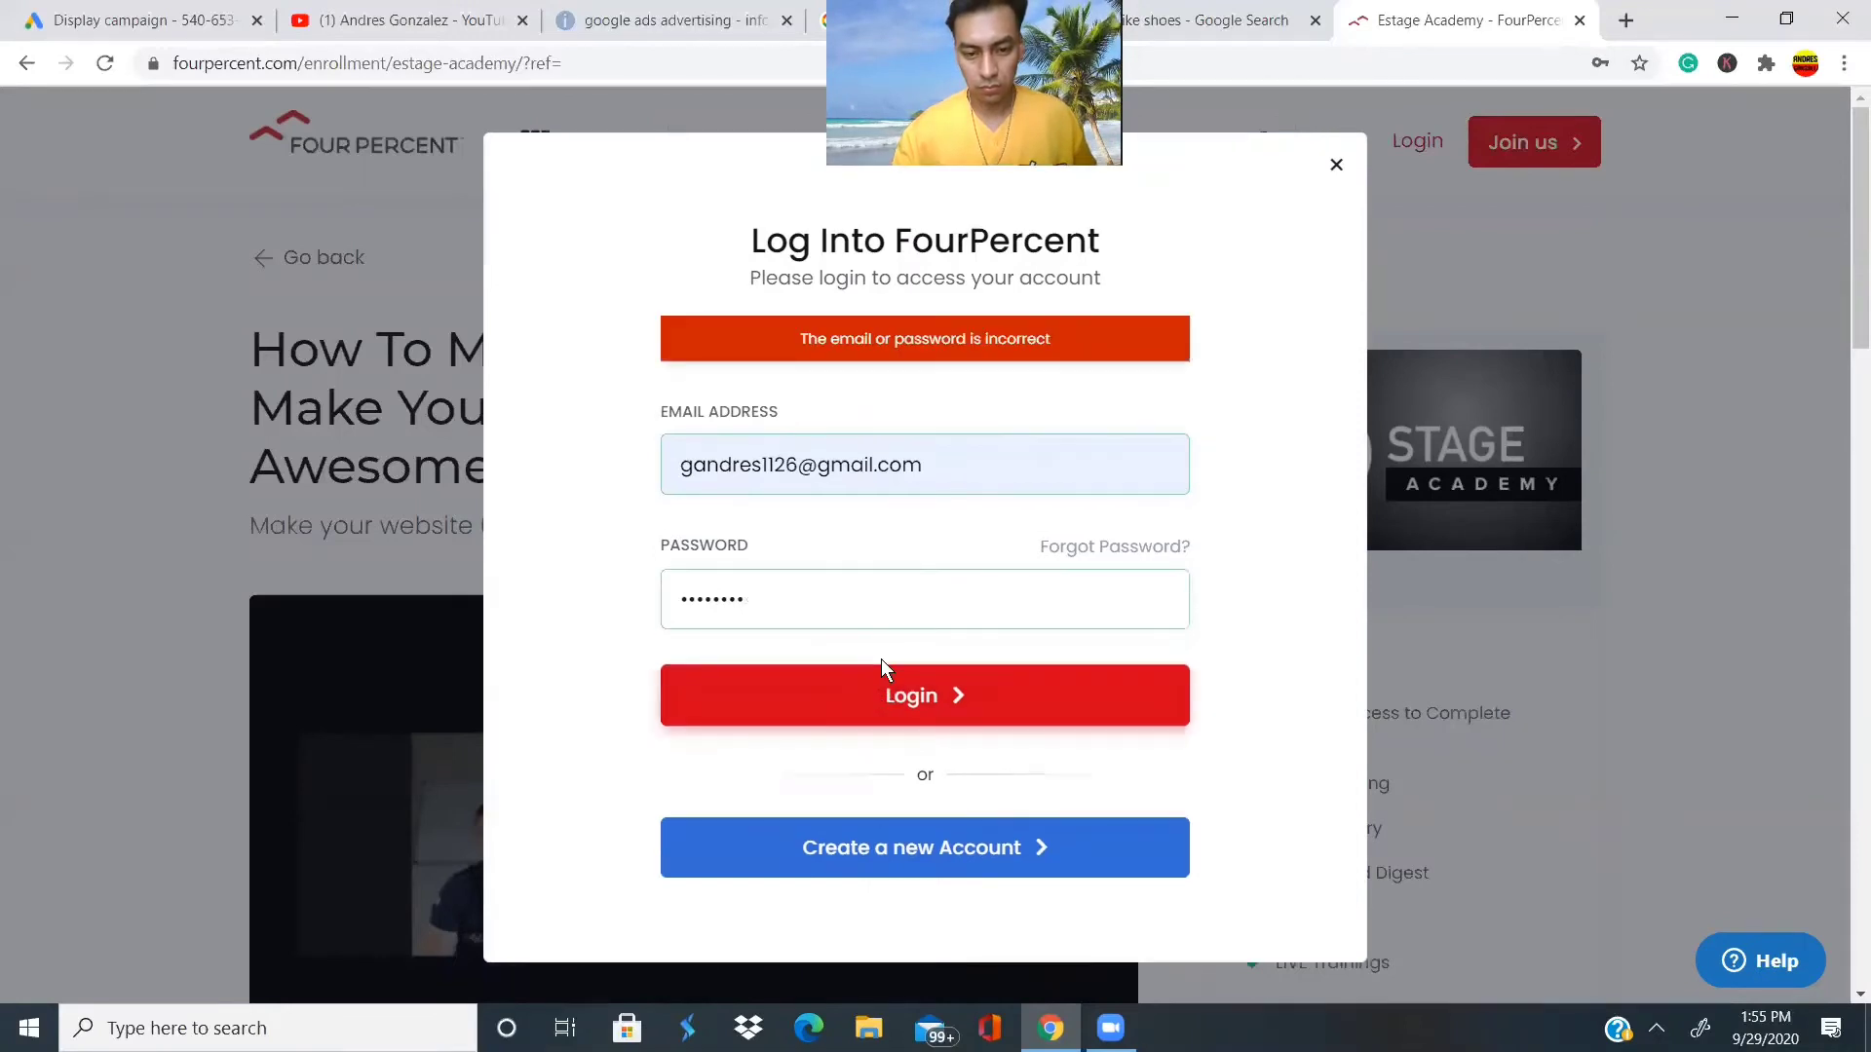
click(888, 708)
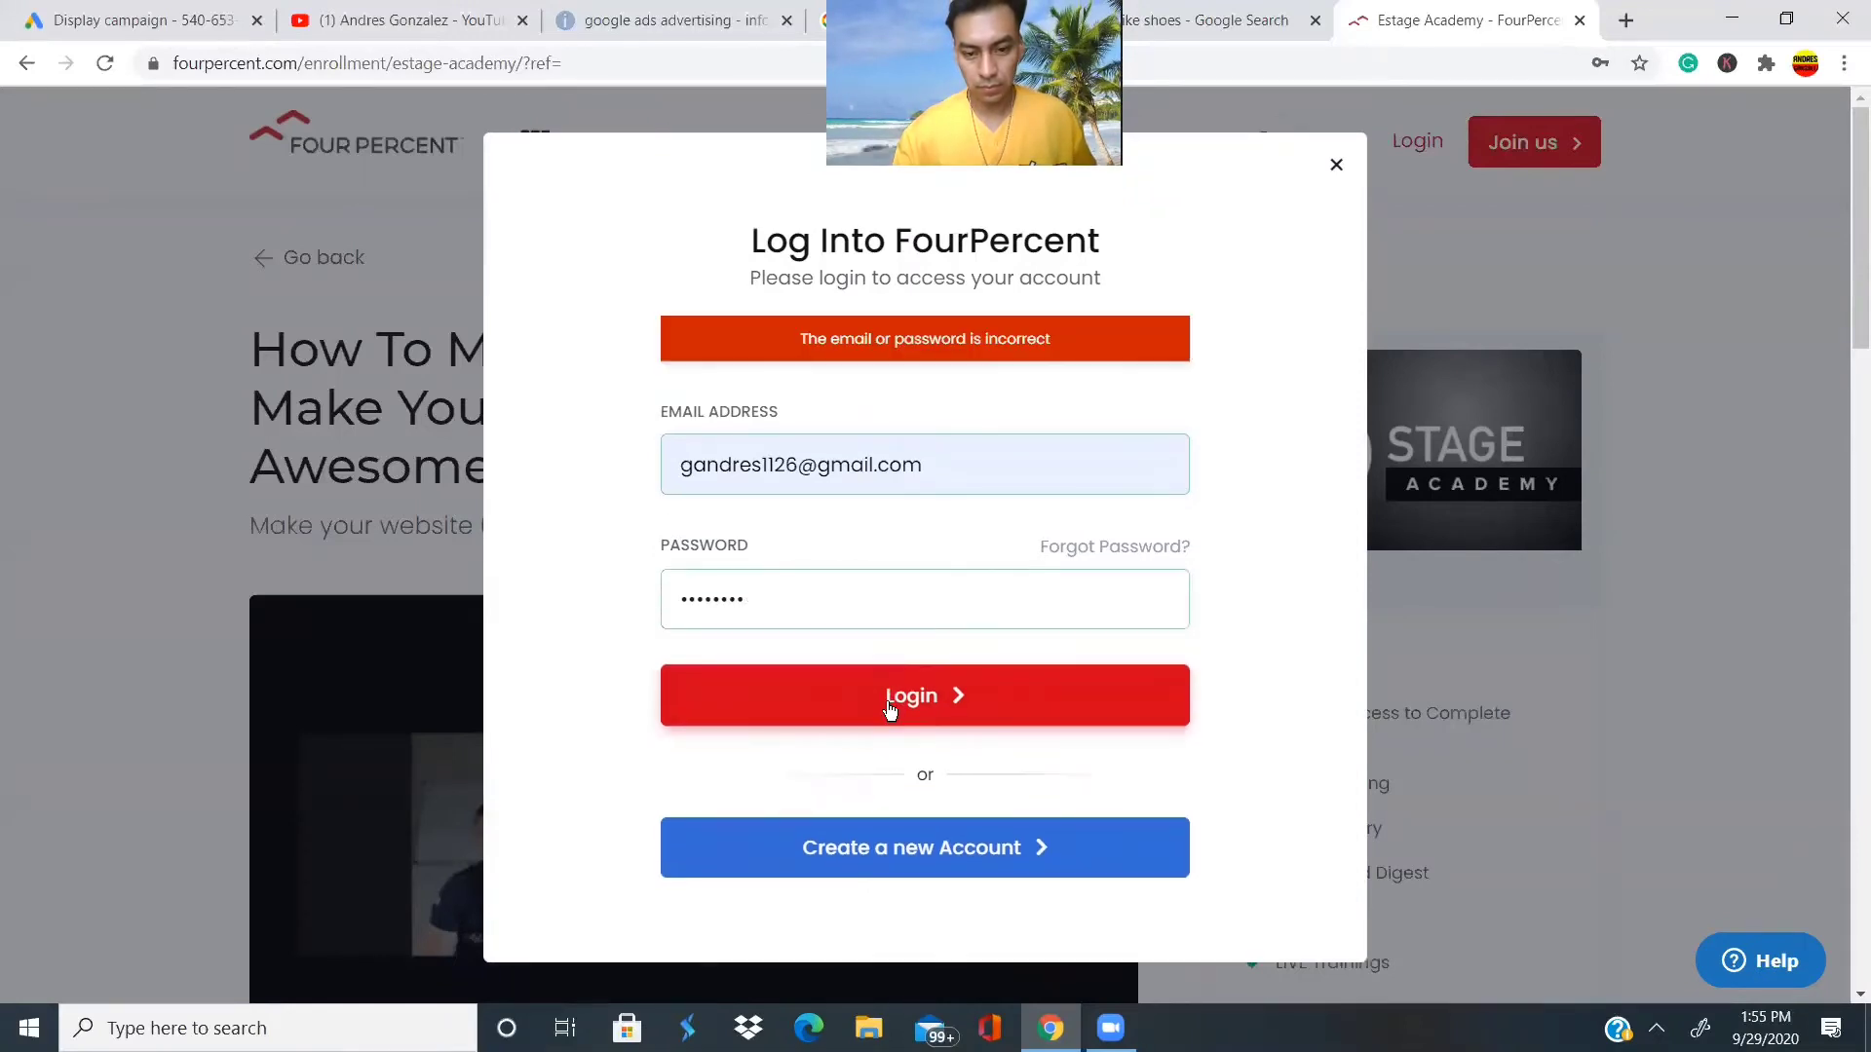
Clear the password entry, re-enter the account password and log into FourPercent.
click(791, 598)
key(BackSpace)
key(BackSpace)
key(BackSpace)
key(BackSpace)
key(BackSpace)
key(BackSpace)
key(BackSpace)
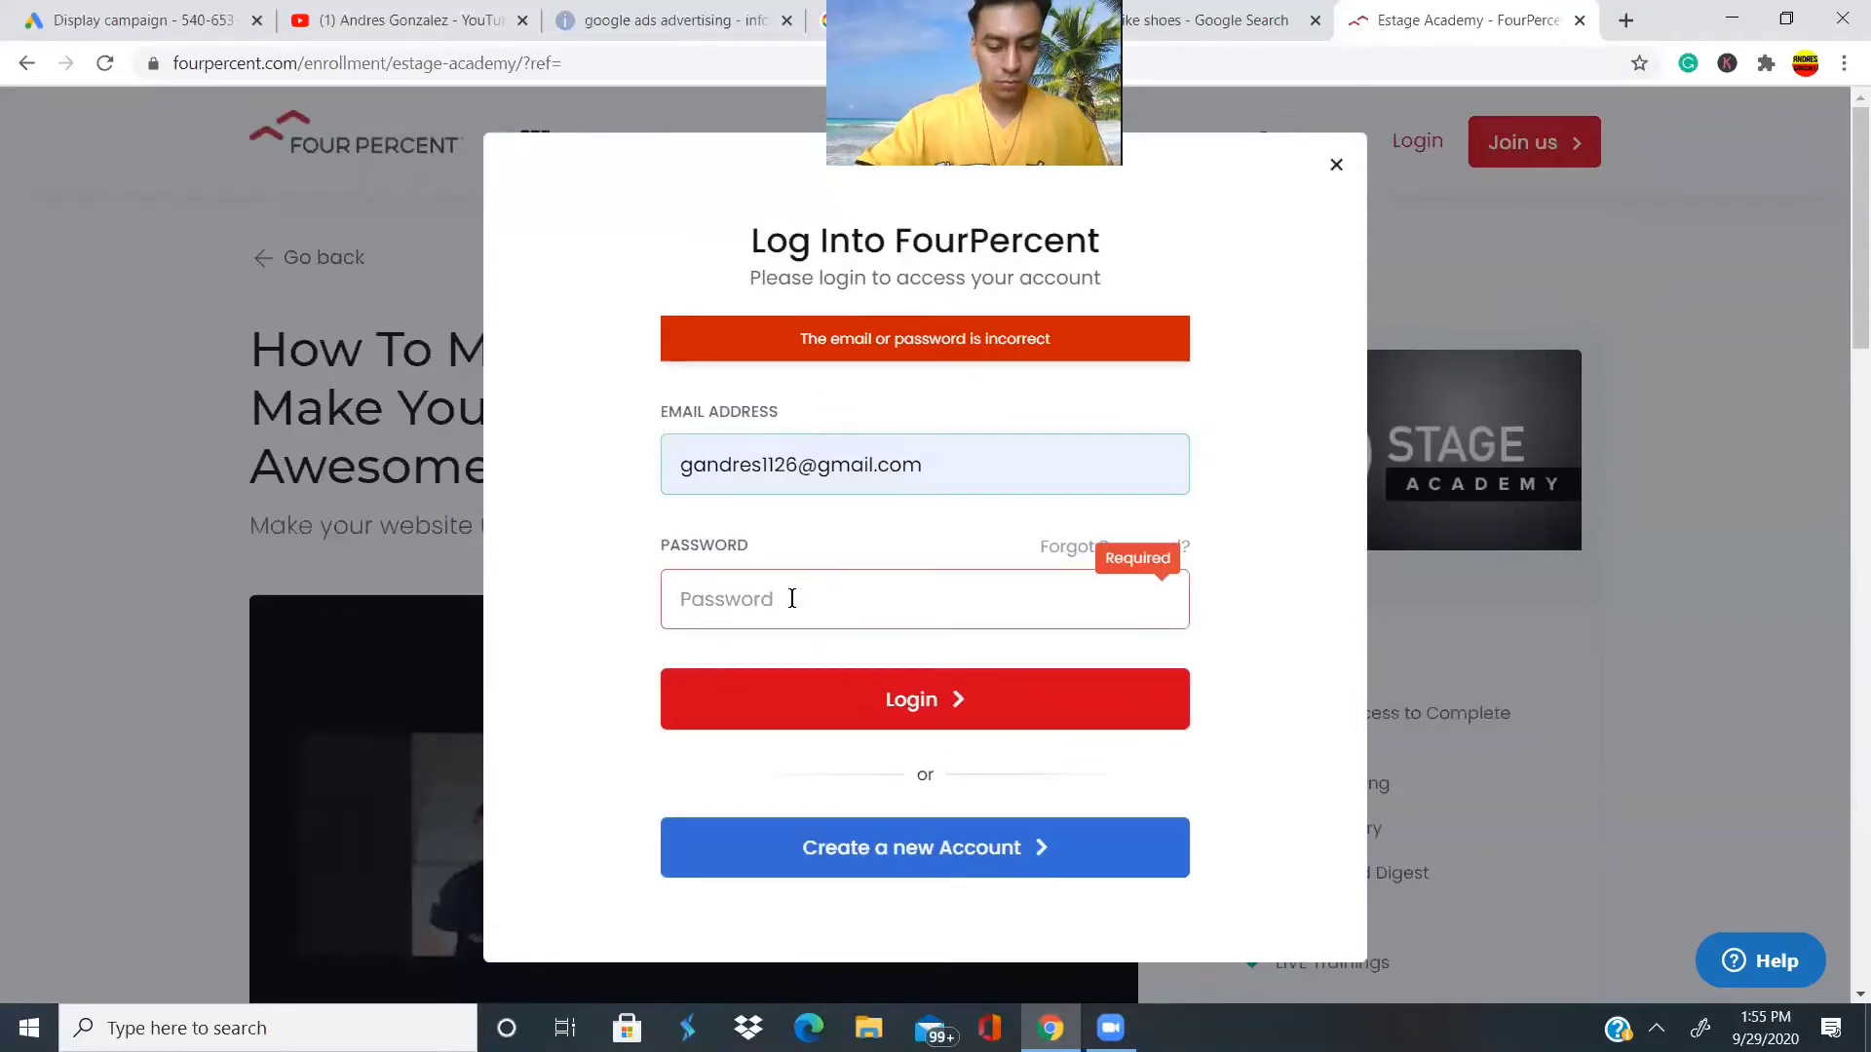
text(••••)
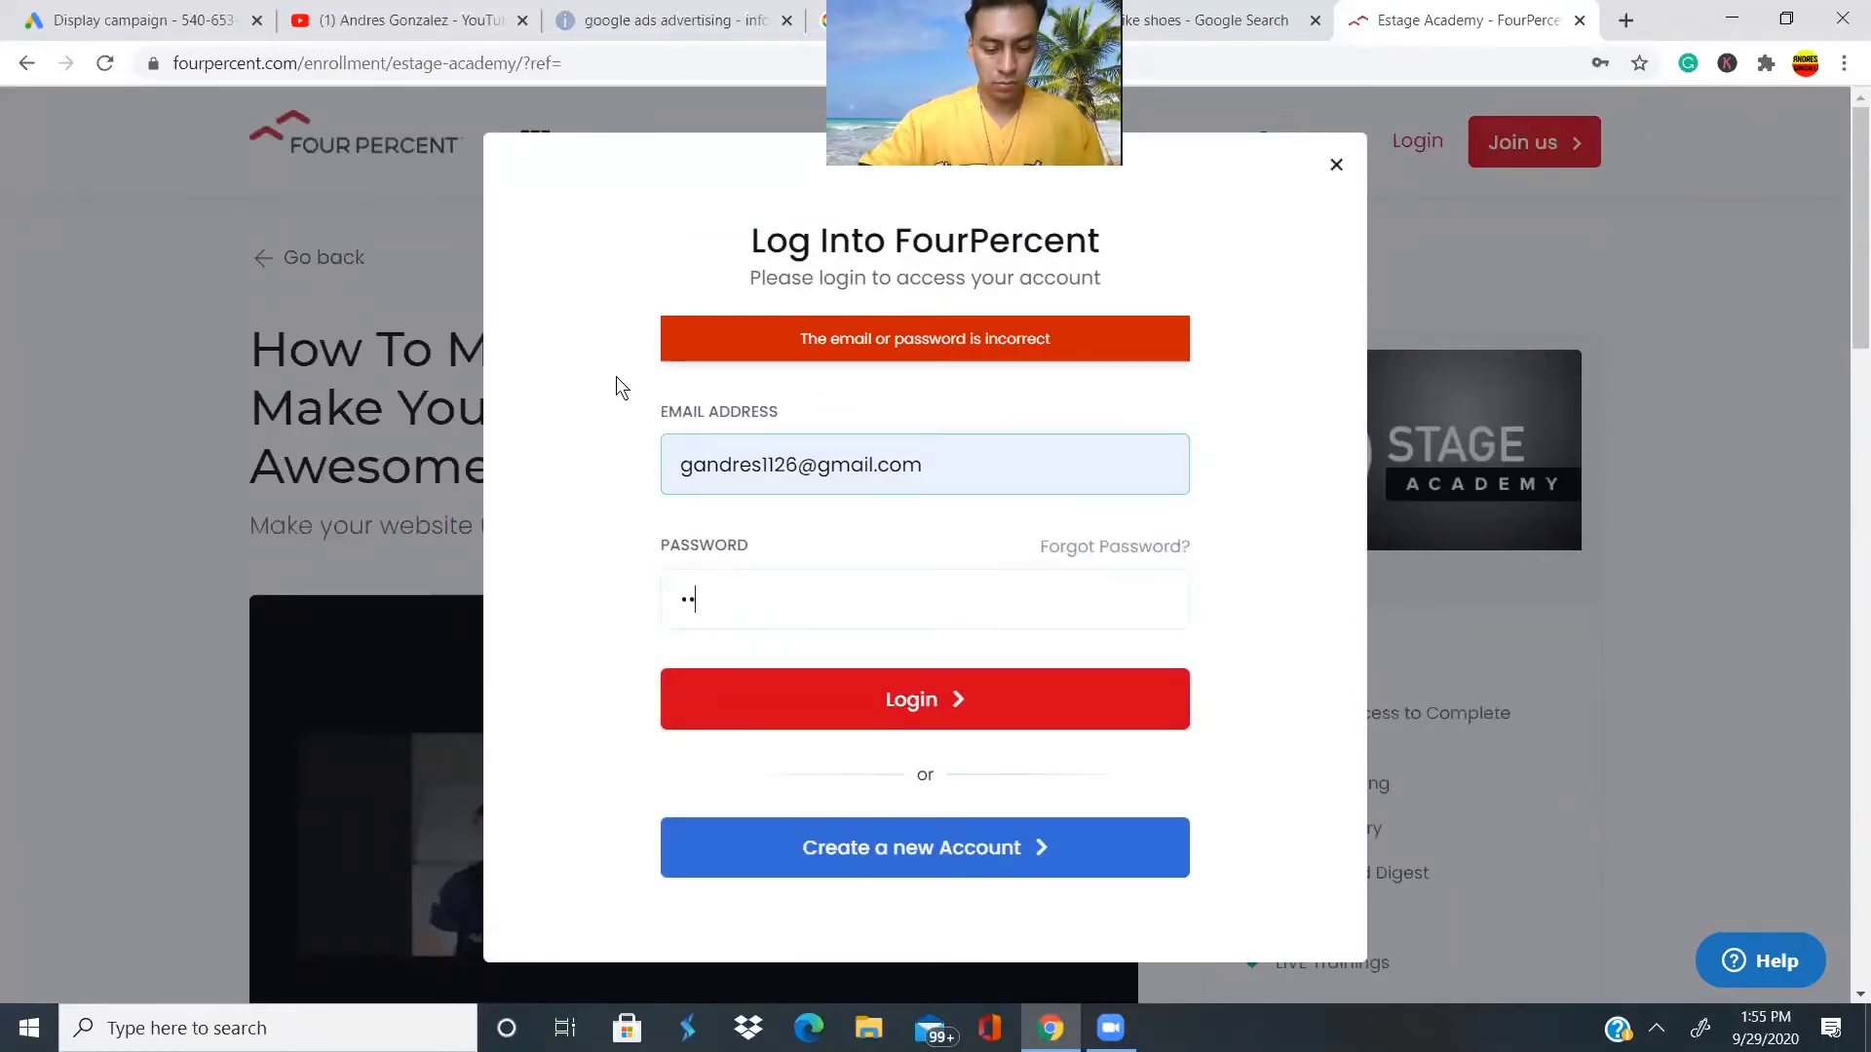
text(•••)
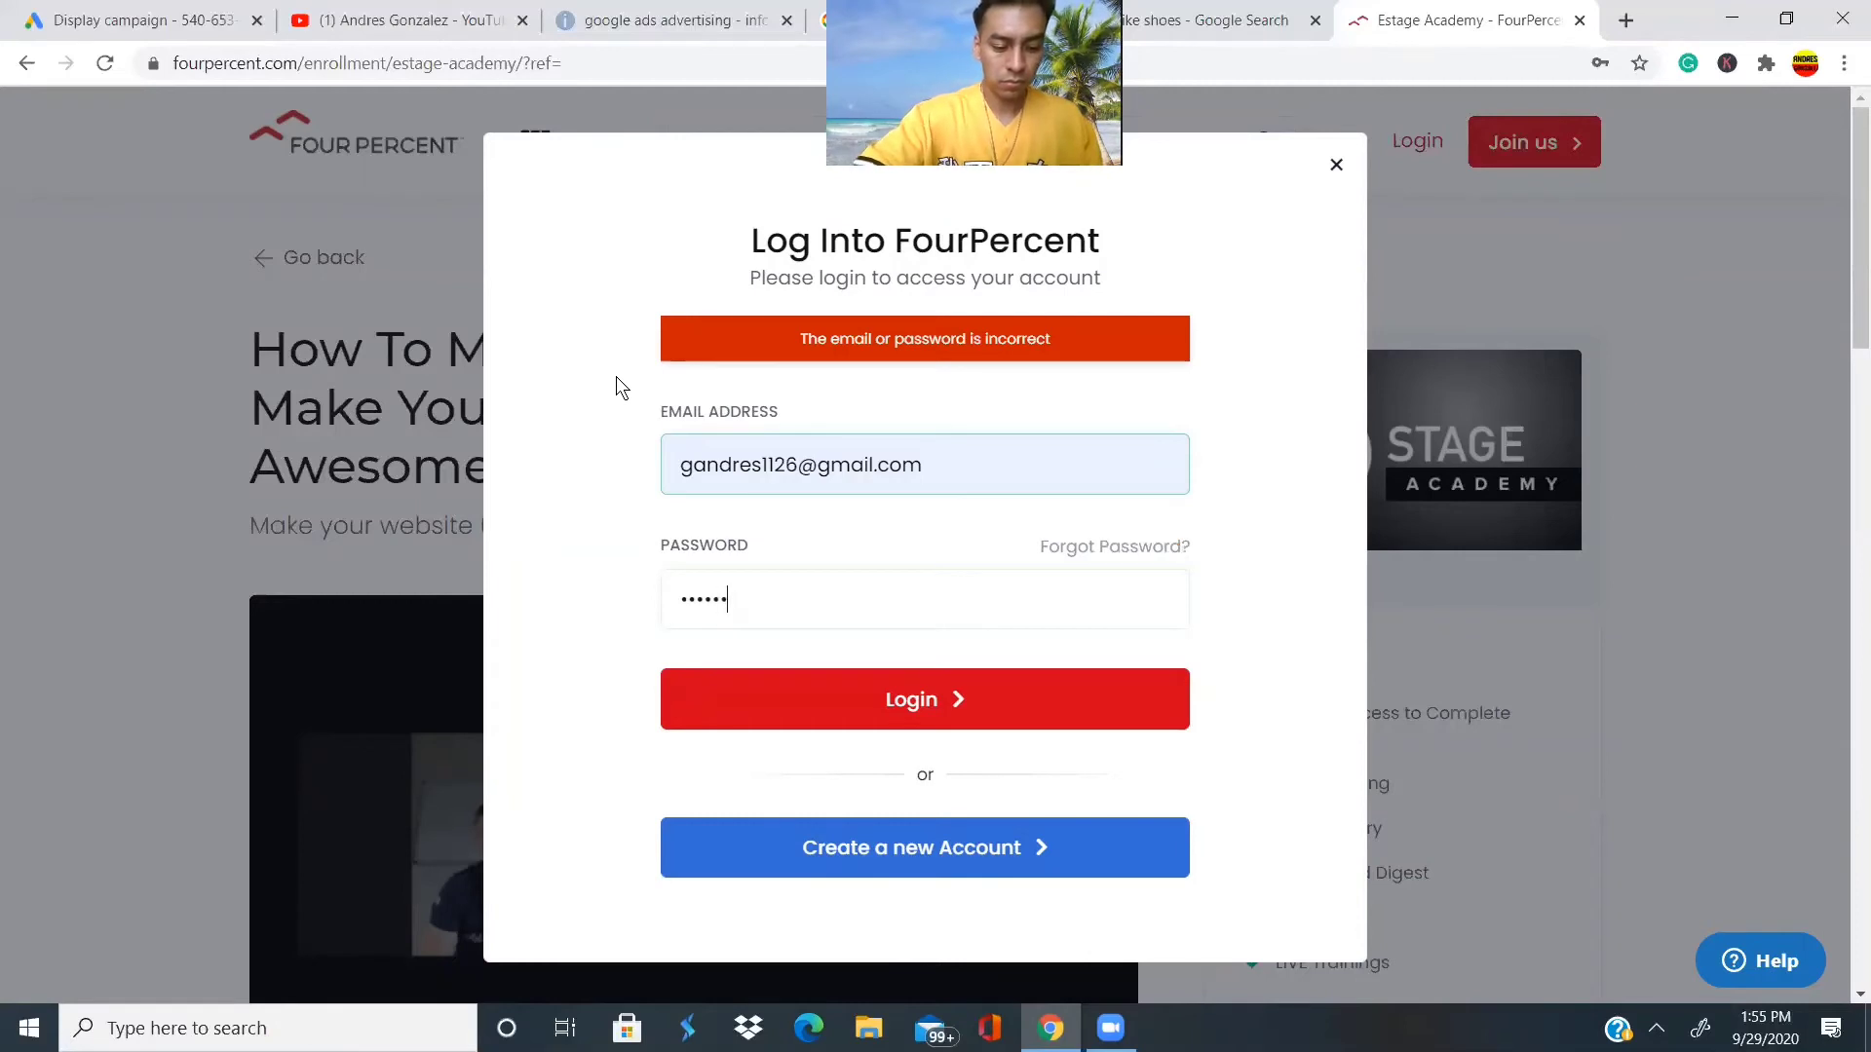
key(Return)
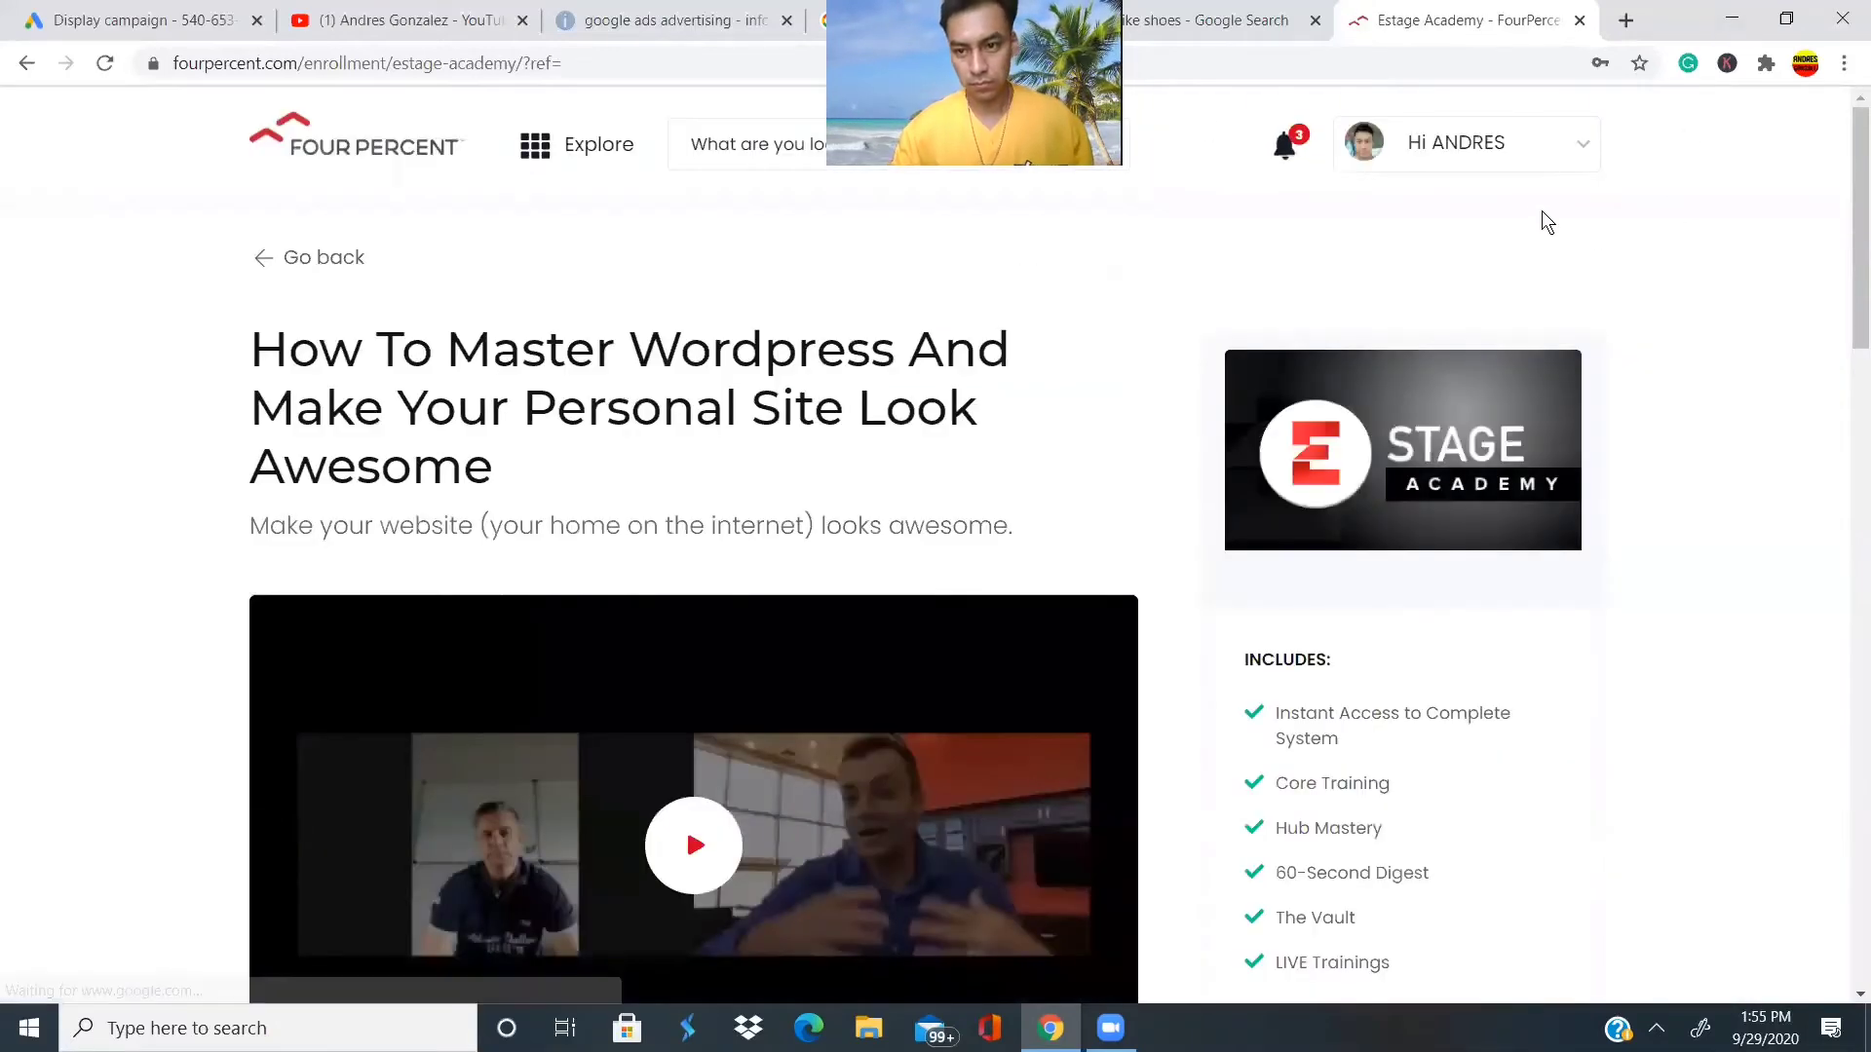
Go to the Partner Center's Links & Funnels section and open the Operation ITA funnel.
click(1537, 150)
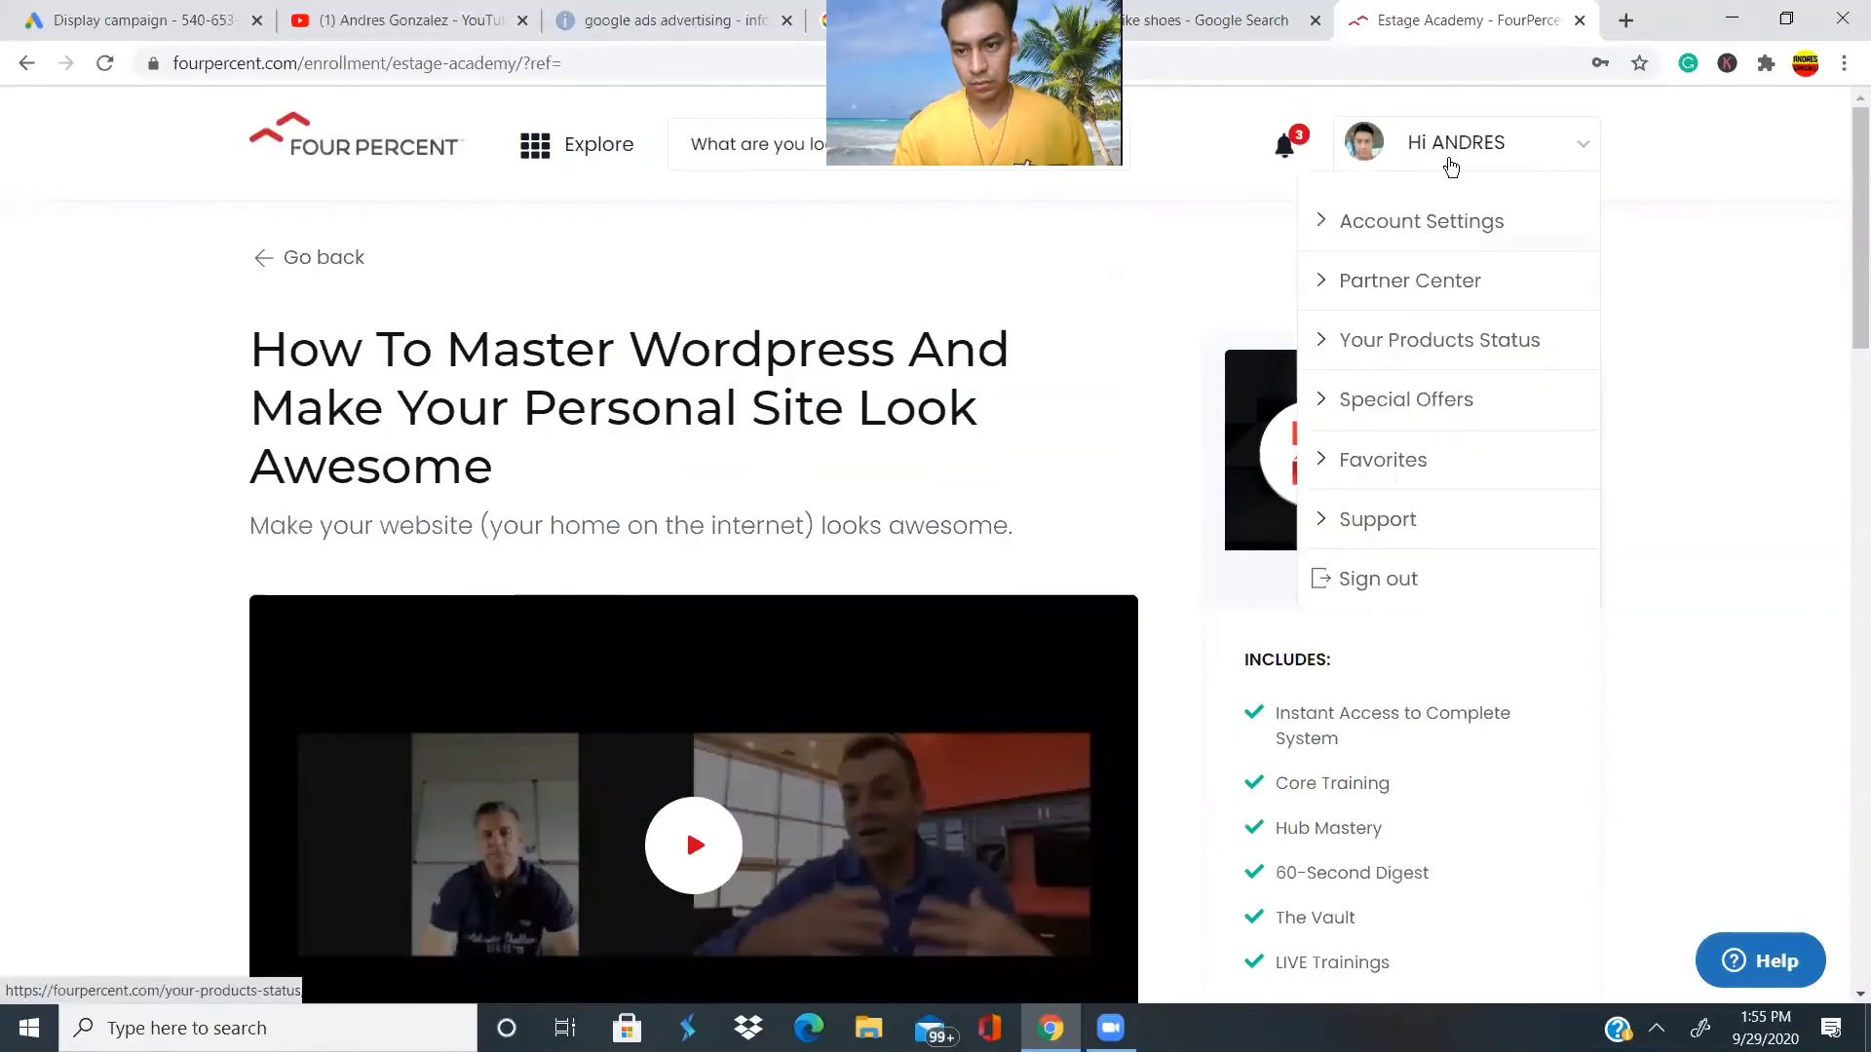
click(1419, 281)
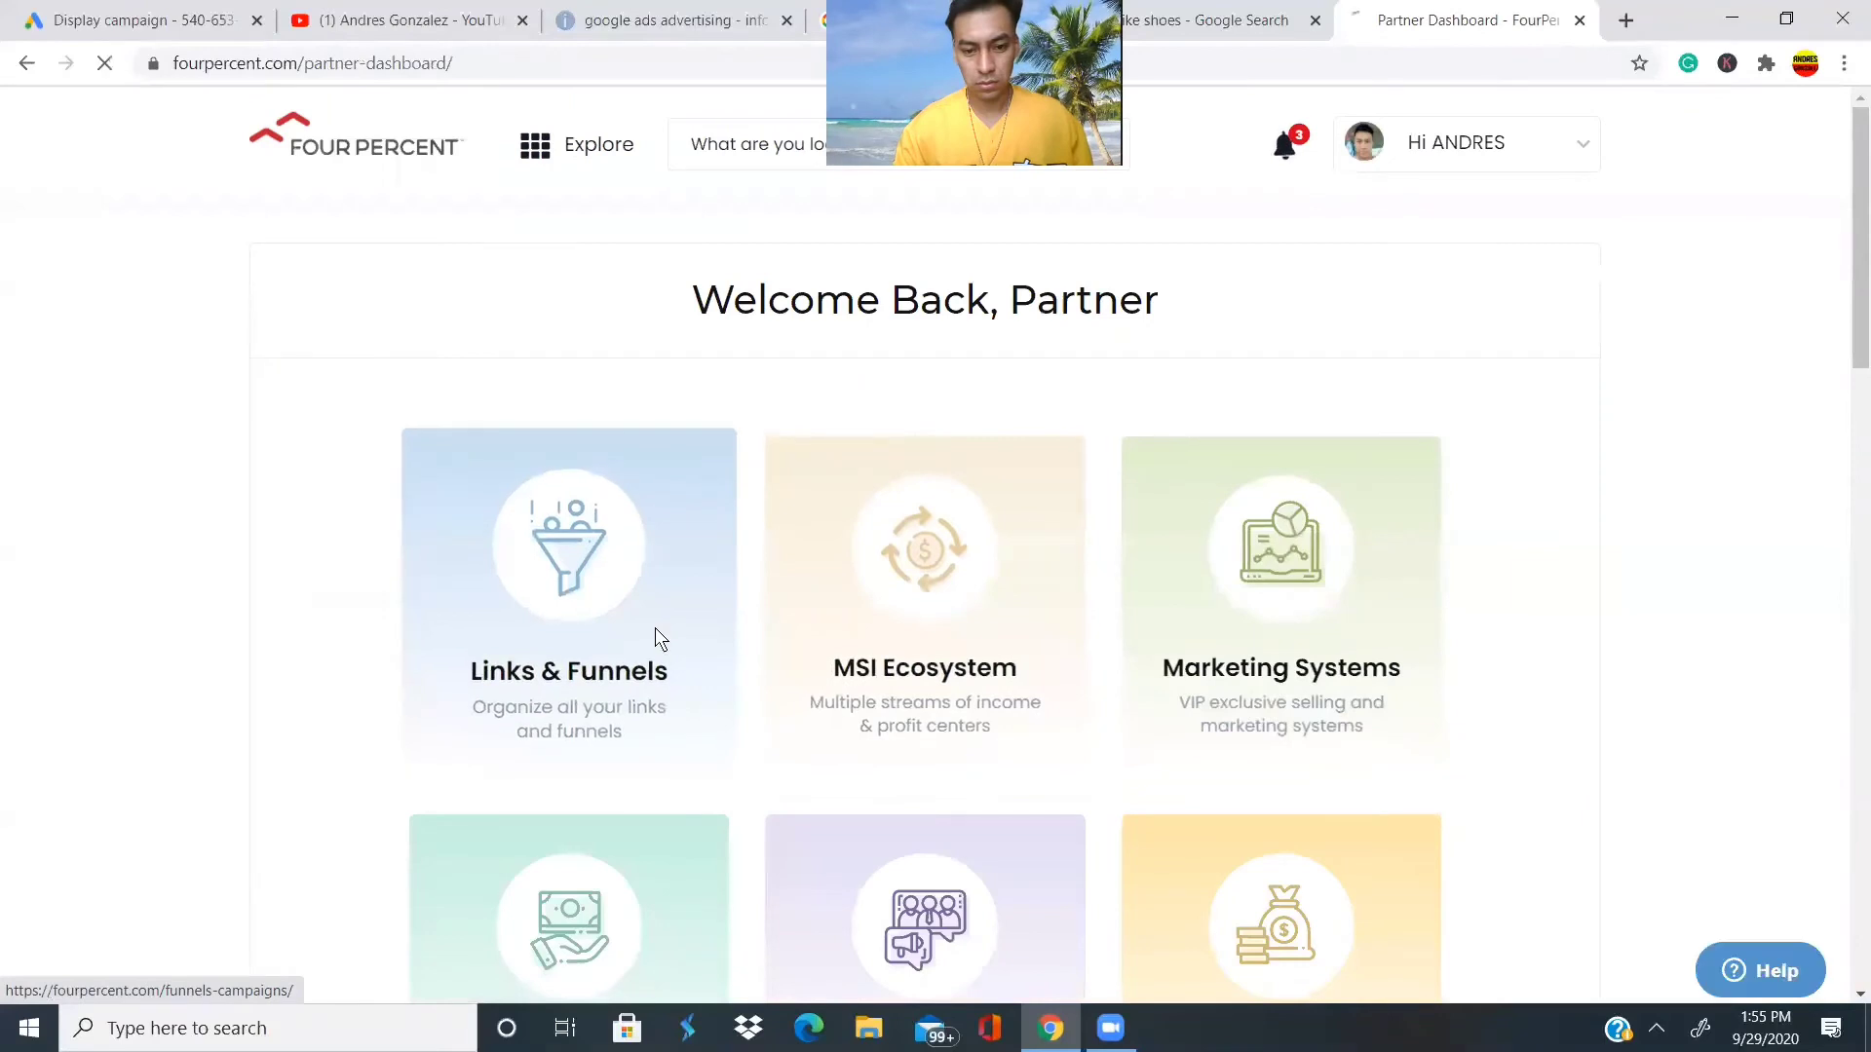
click(655, 633)
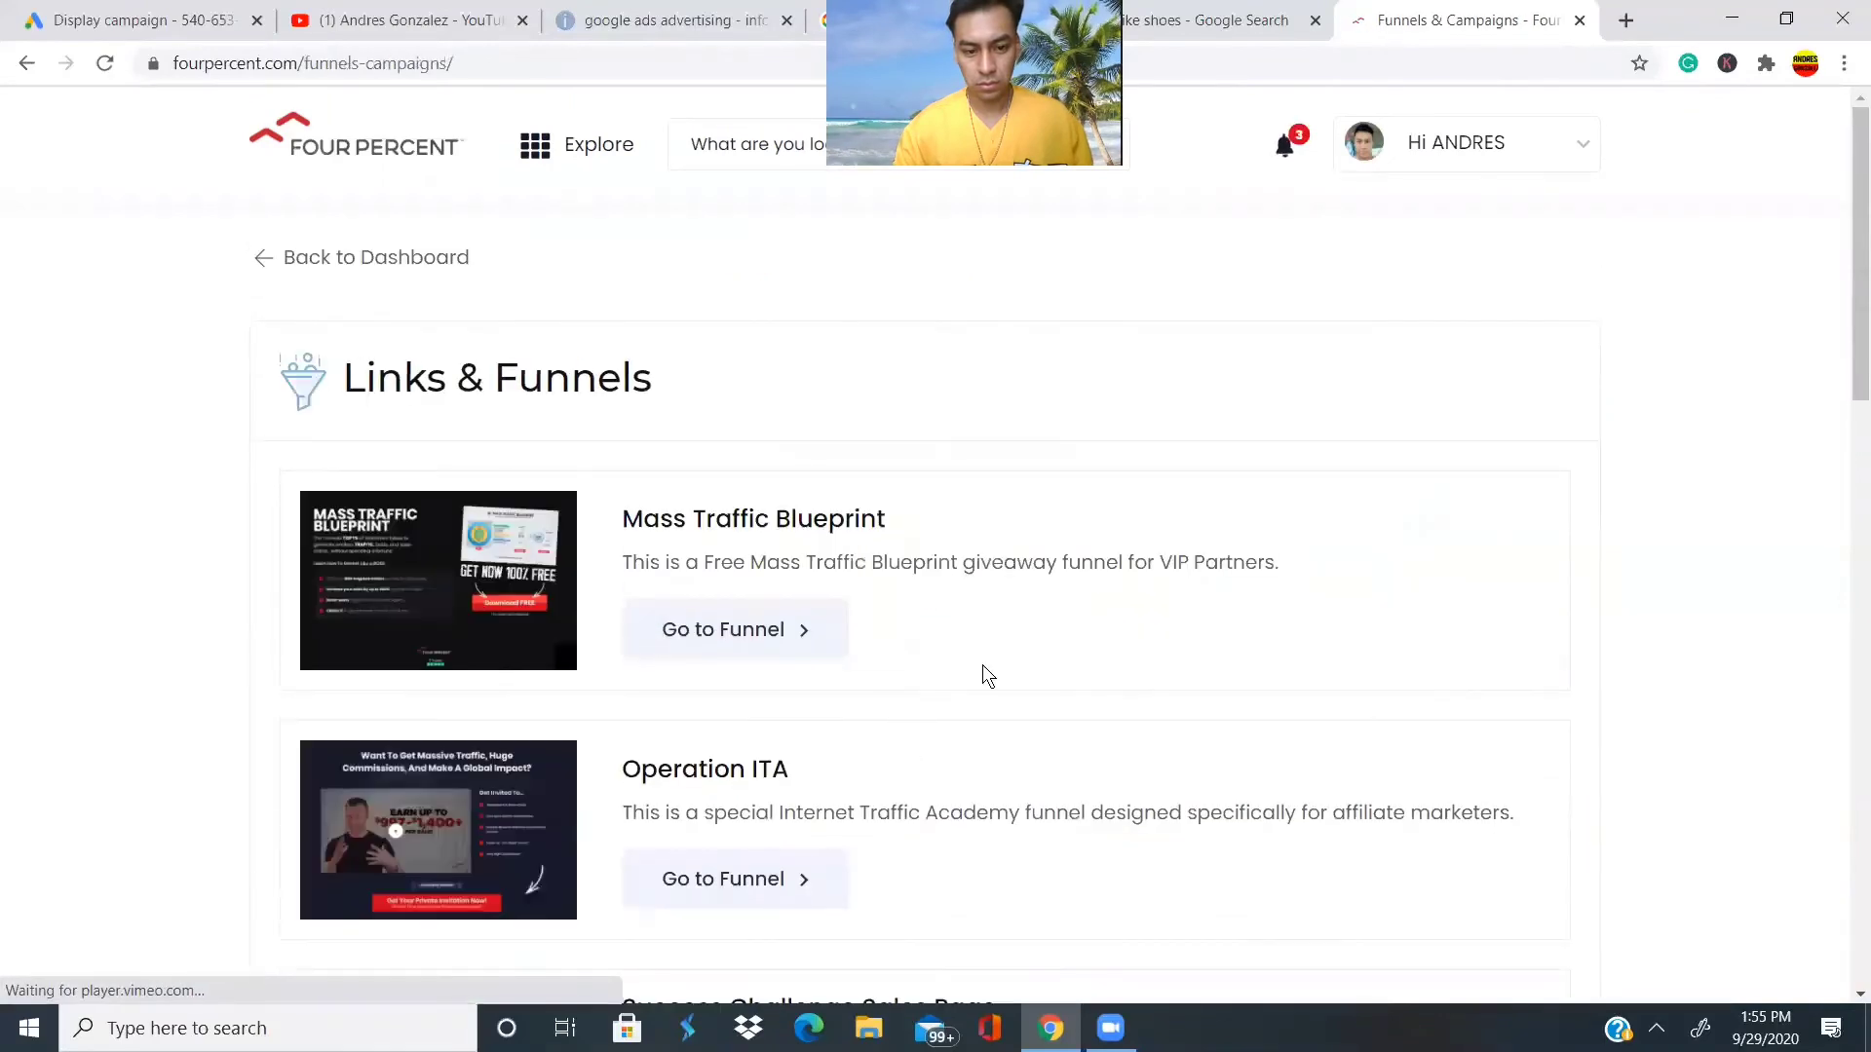
scroll(984, 669, down, 6)
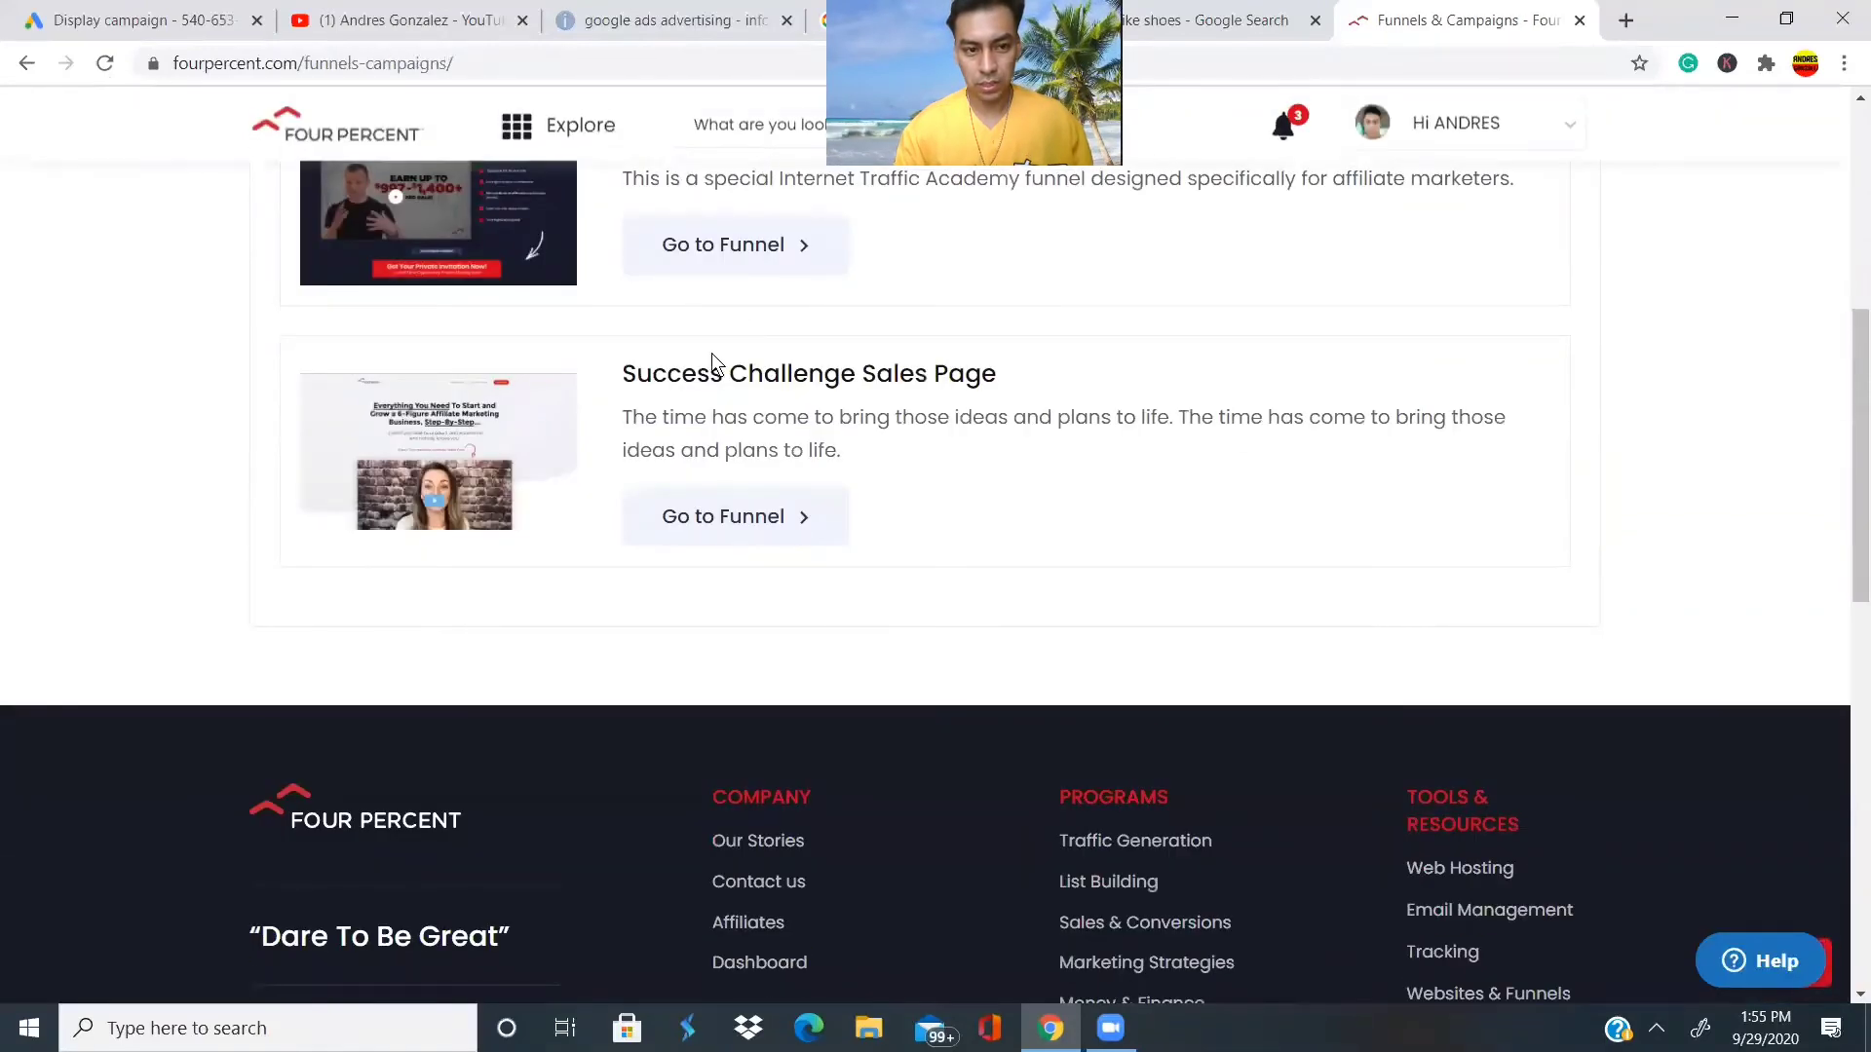
scroll(728, 456, up, 1)
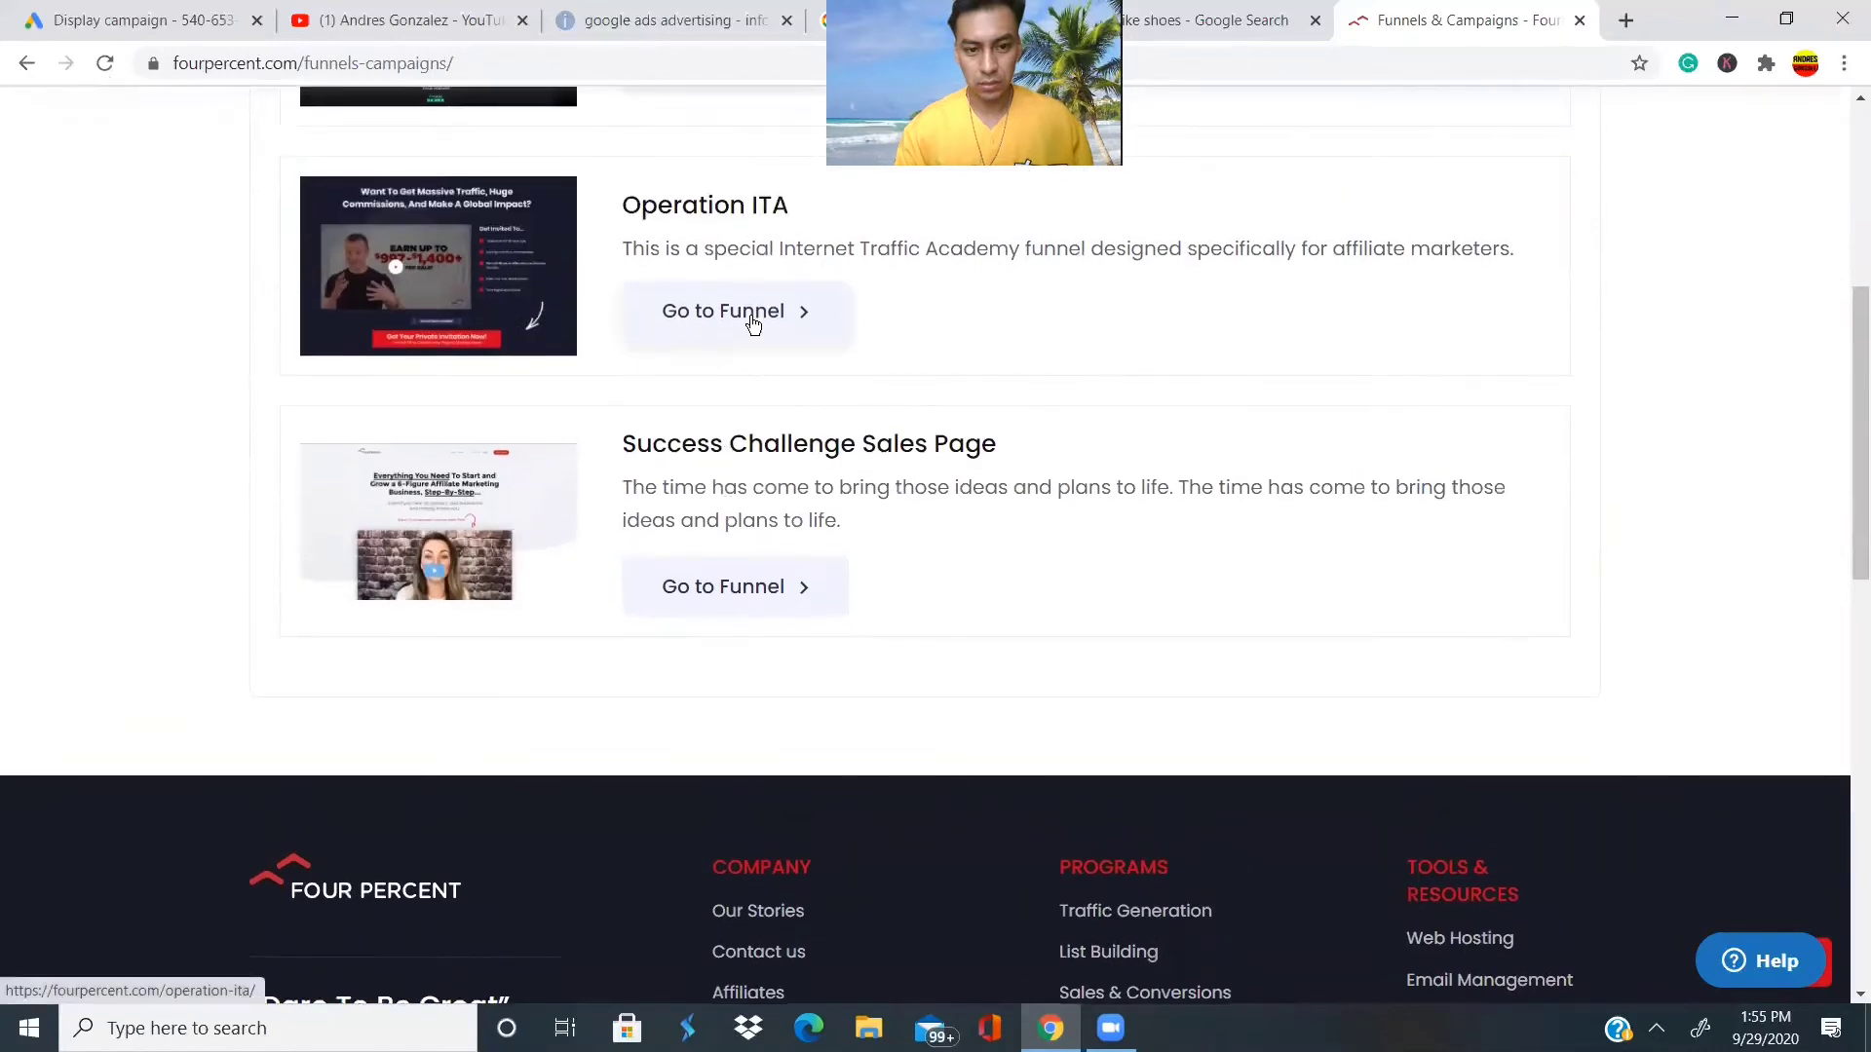
click(754, 321)
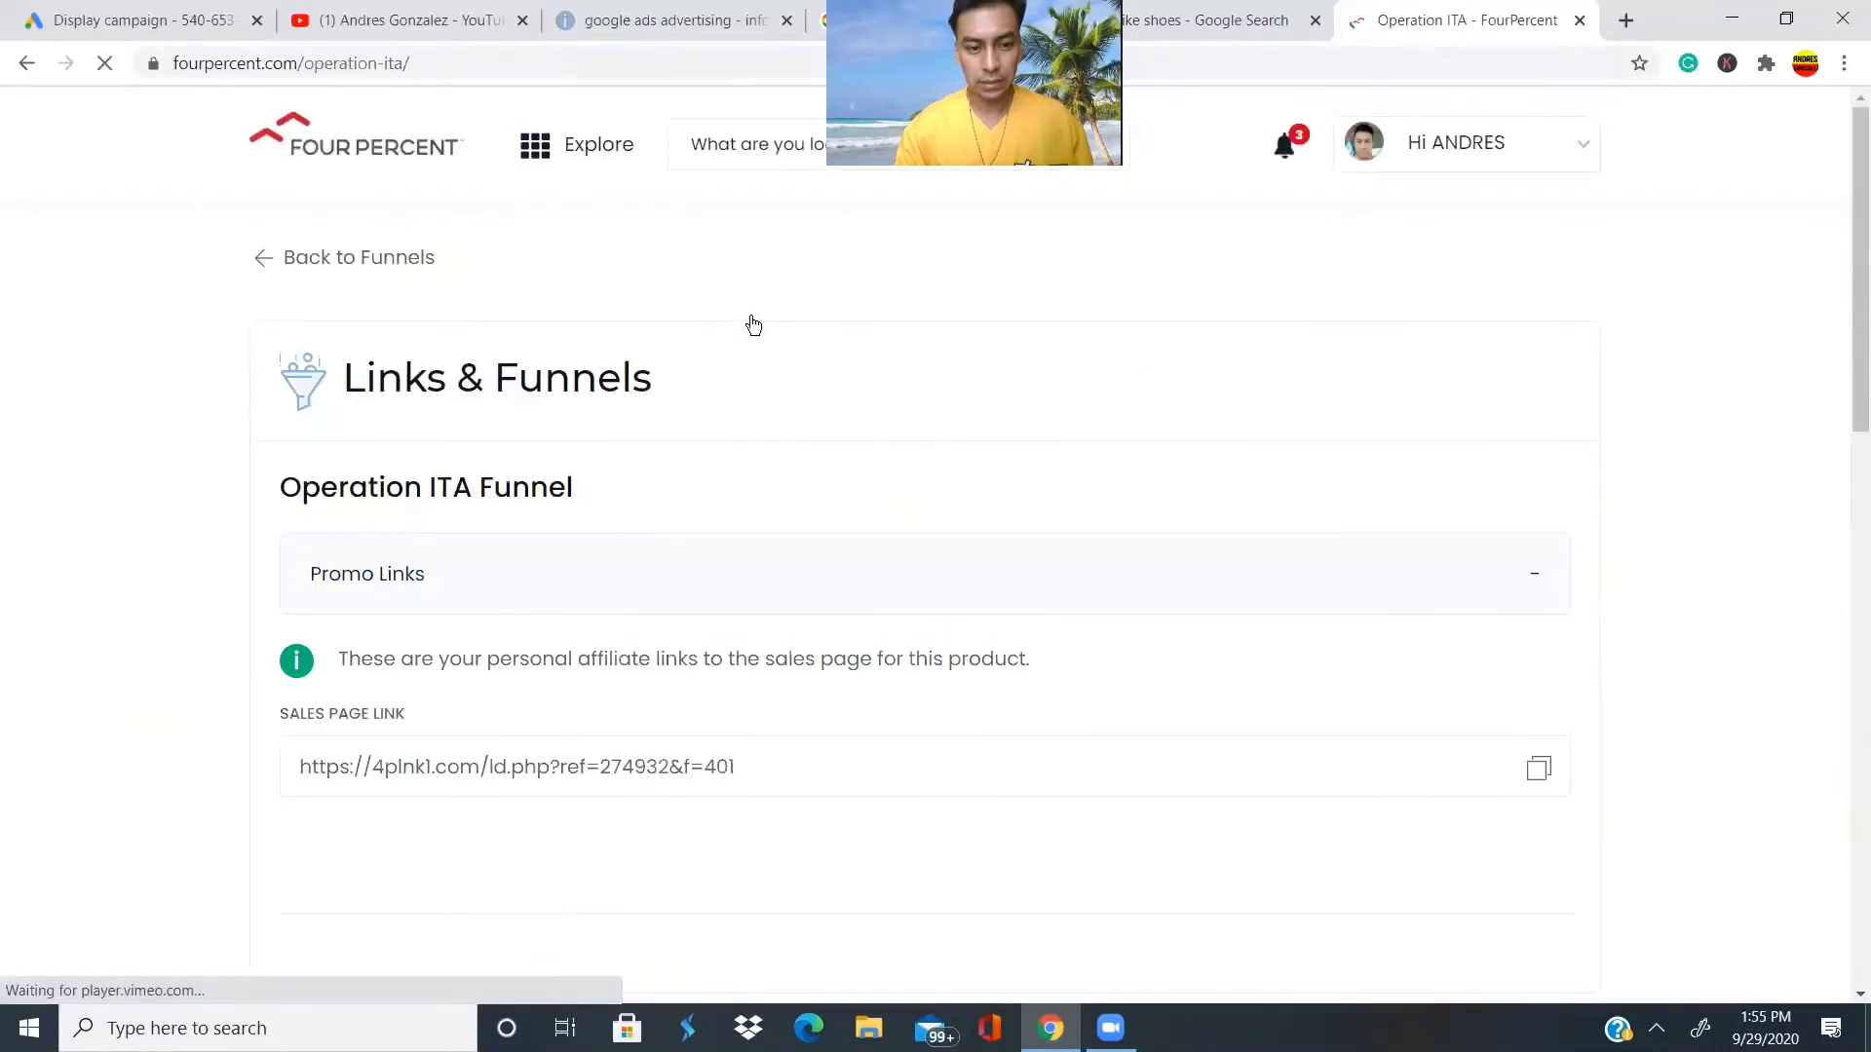
Copy the Operation ITA funnel's sales page link.
drag(765, 785, 258, 726)
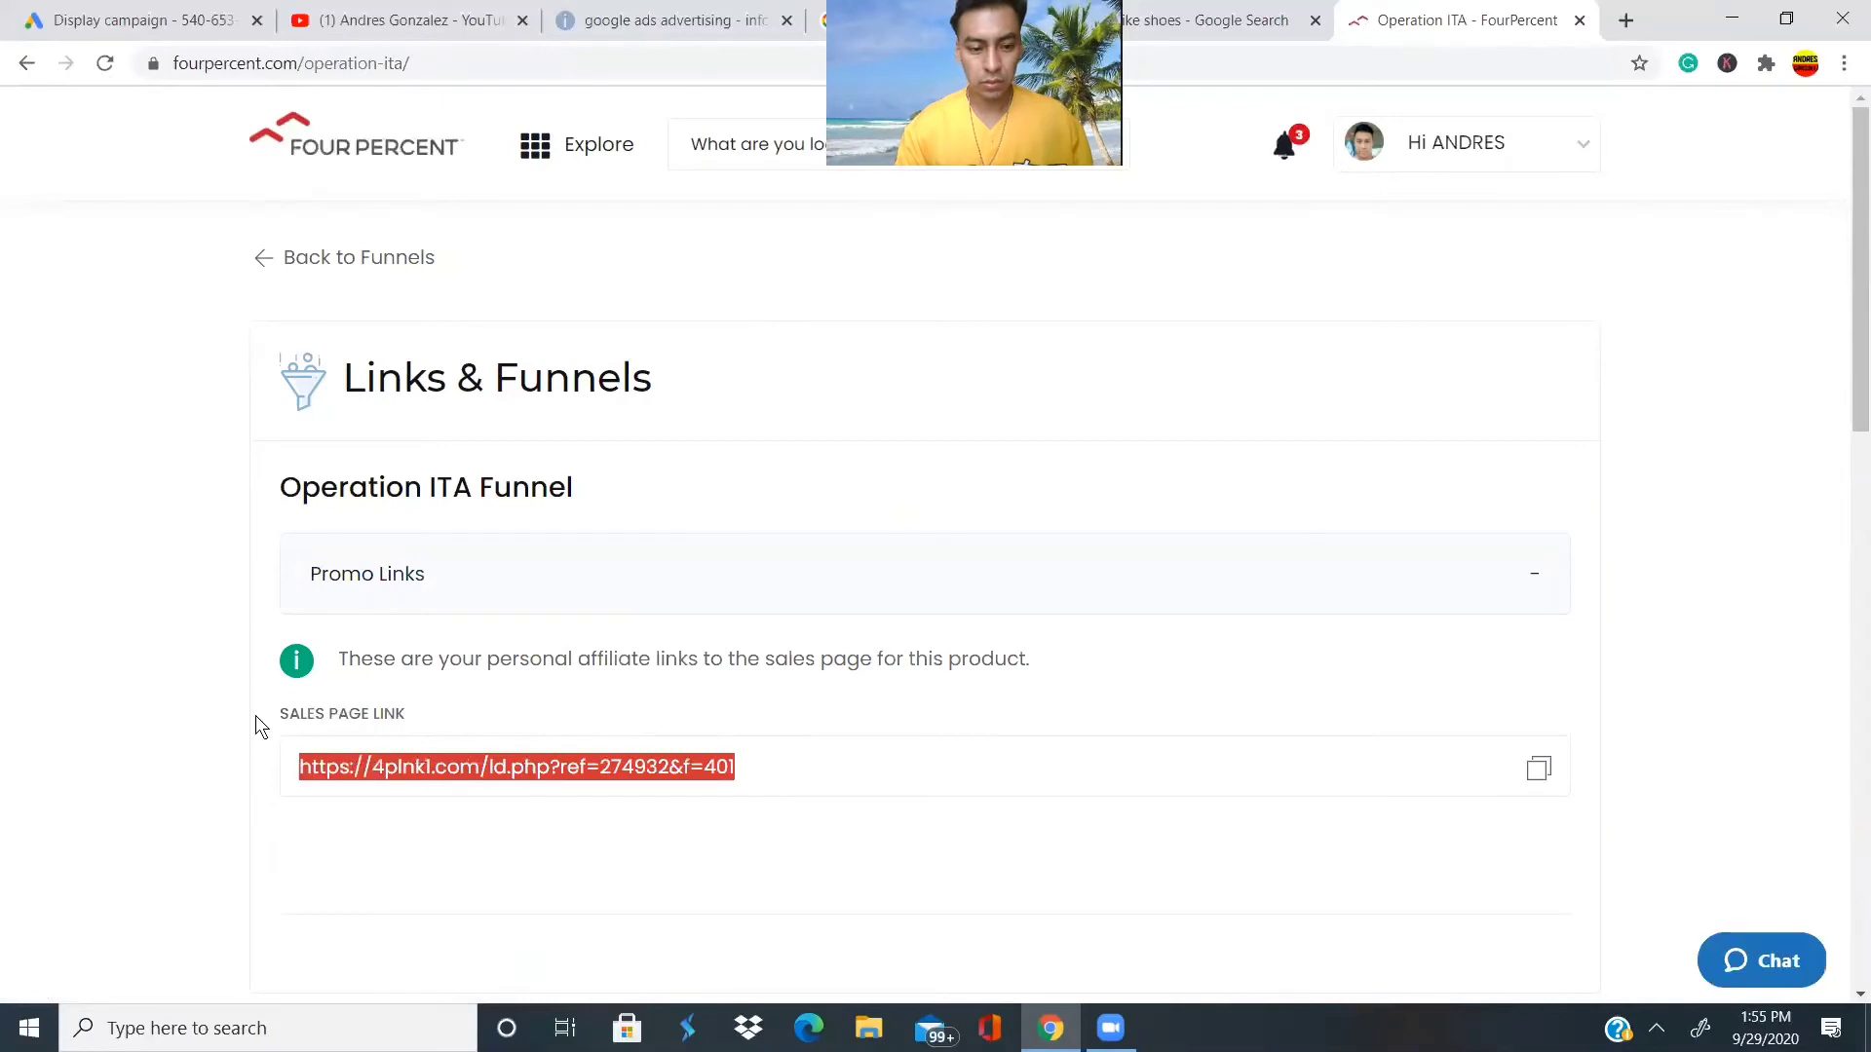
right_click(509, 784)
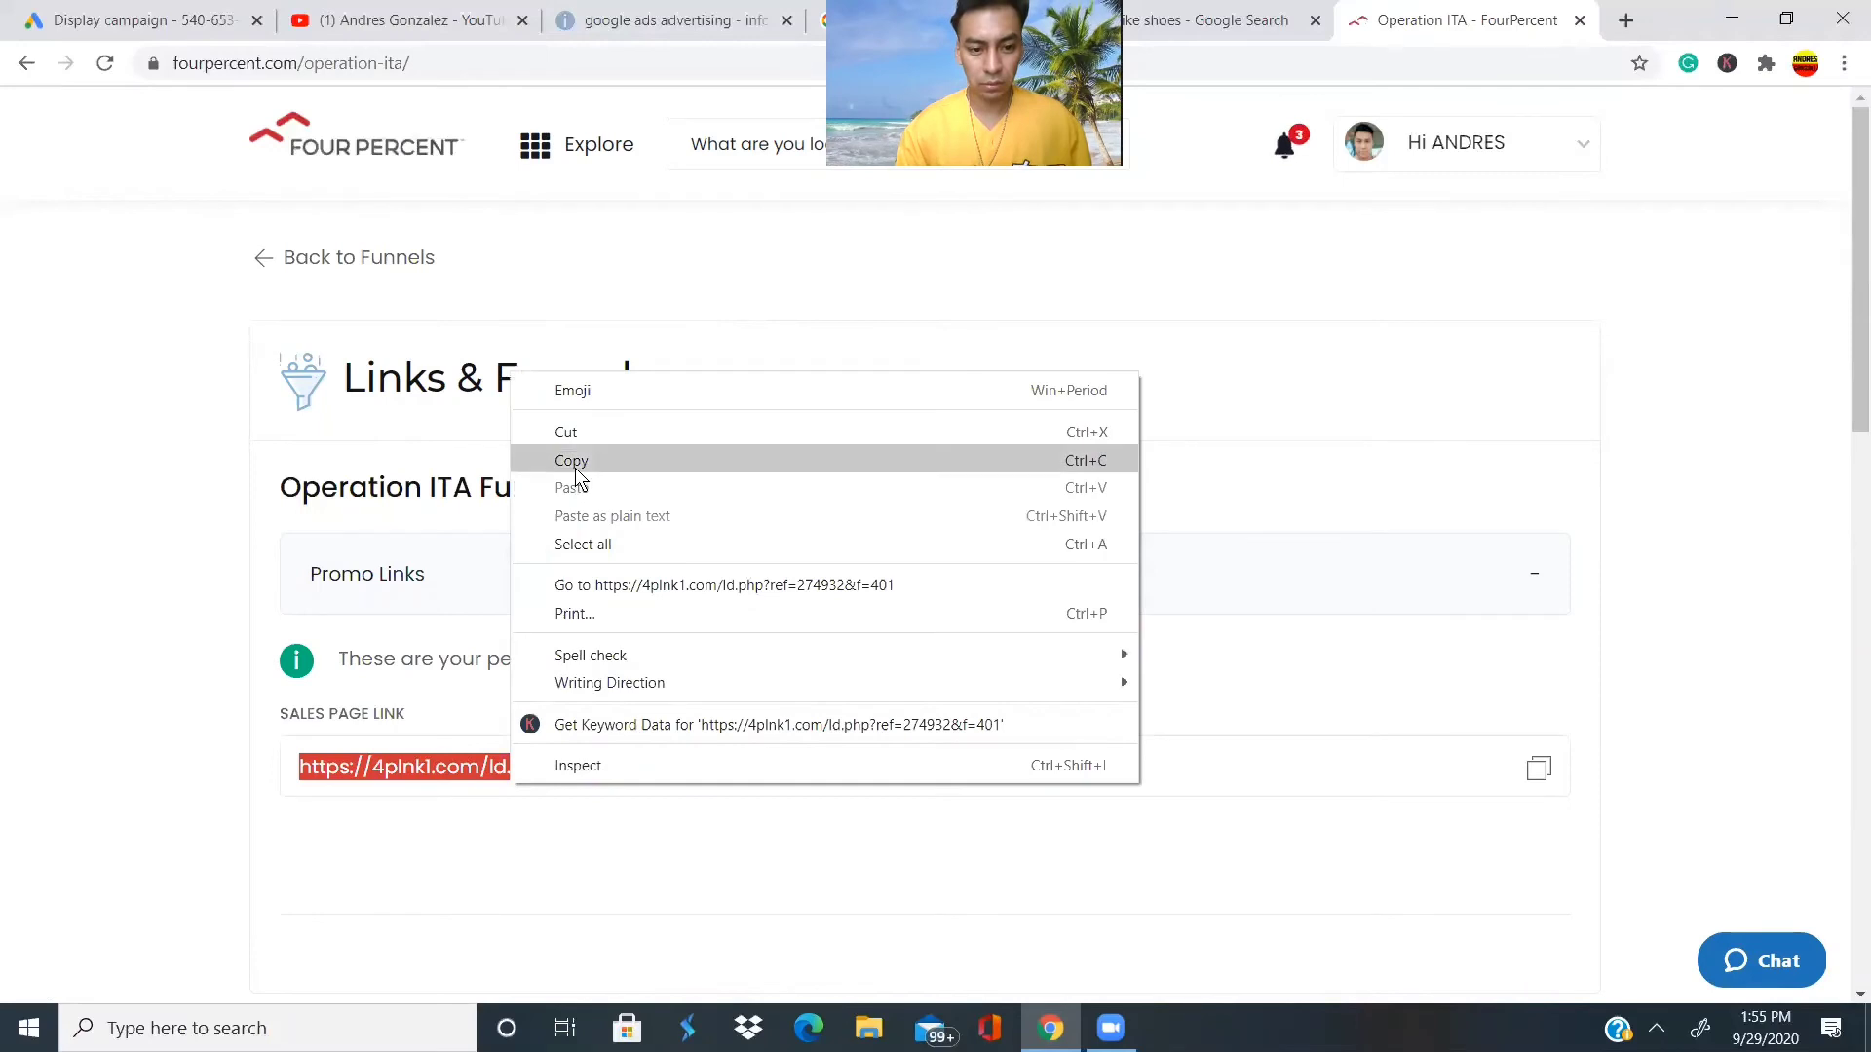
click(575, 475)
Return to the Google Ads campaign and paste the copied sales page link into the ad's final URL suffix and tracking template.
click(197, 19)
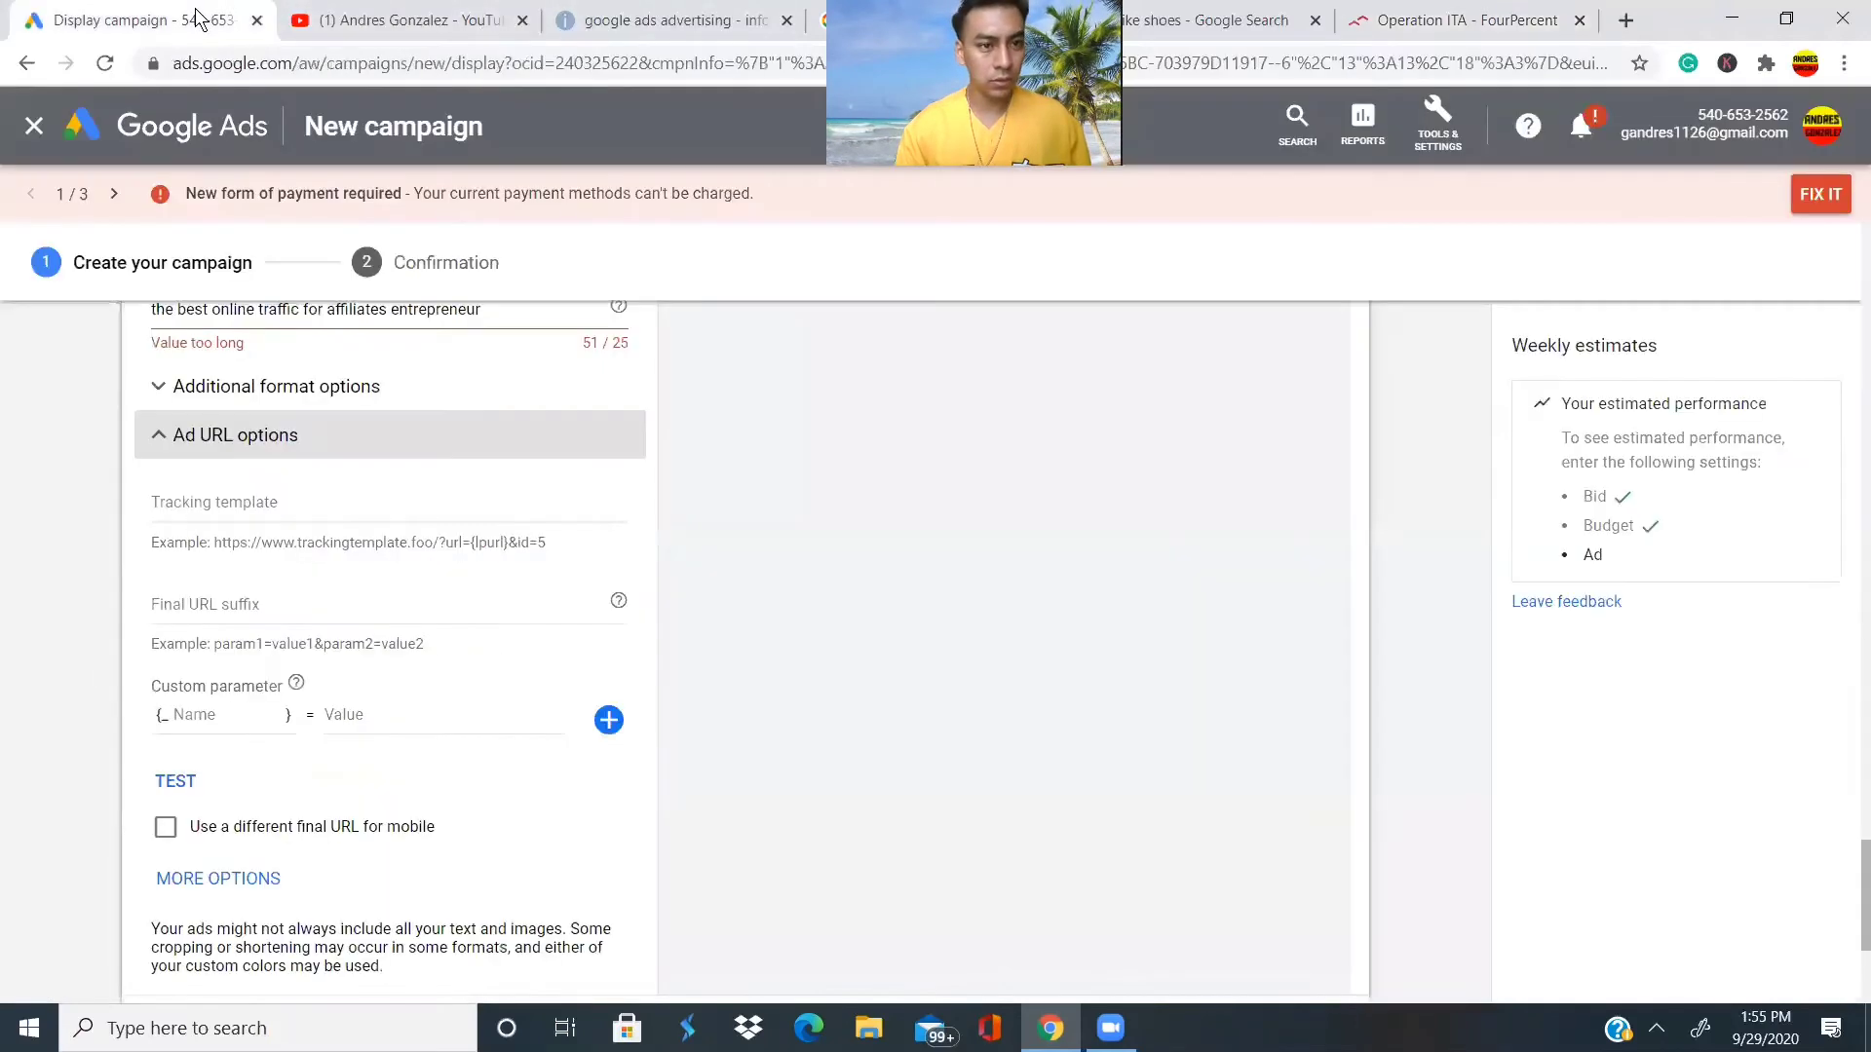
click(204, 498)
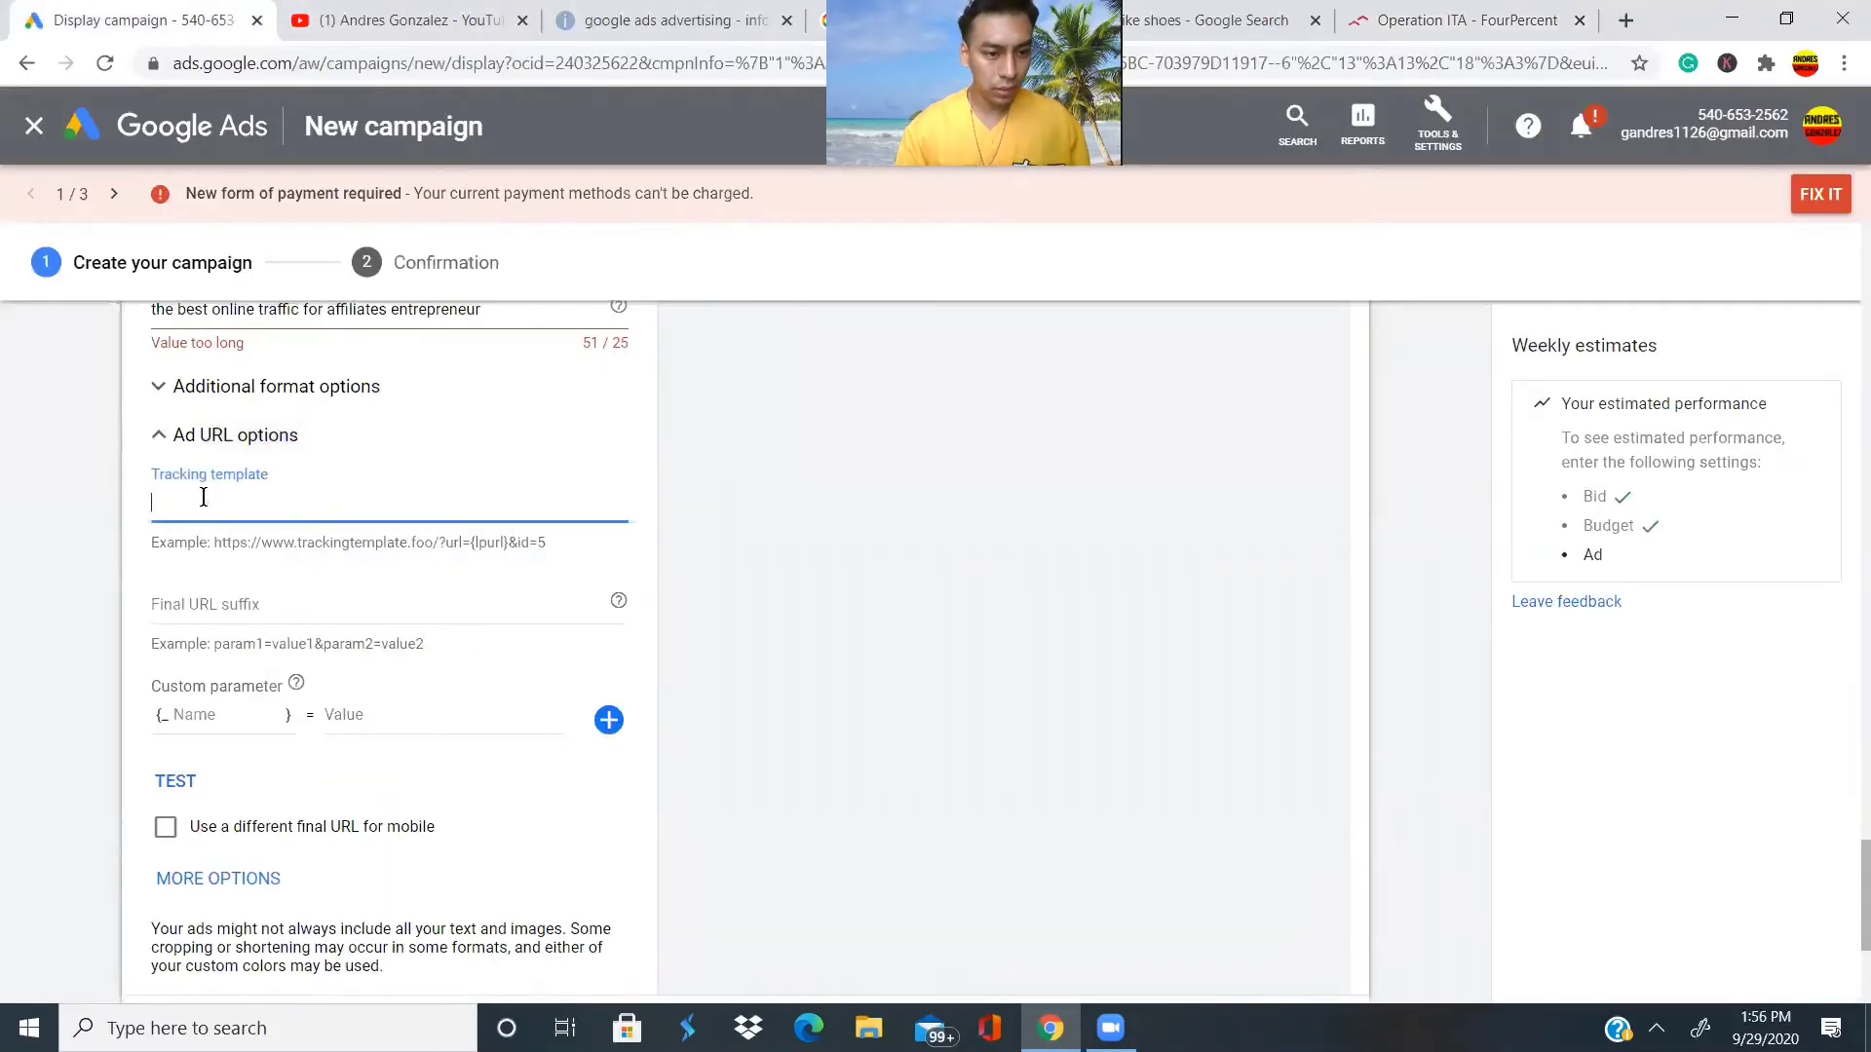
click(180, 386)
scroll(411, 538, down, 5)
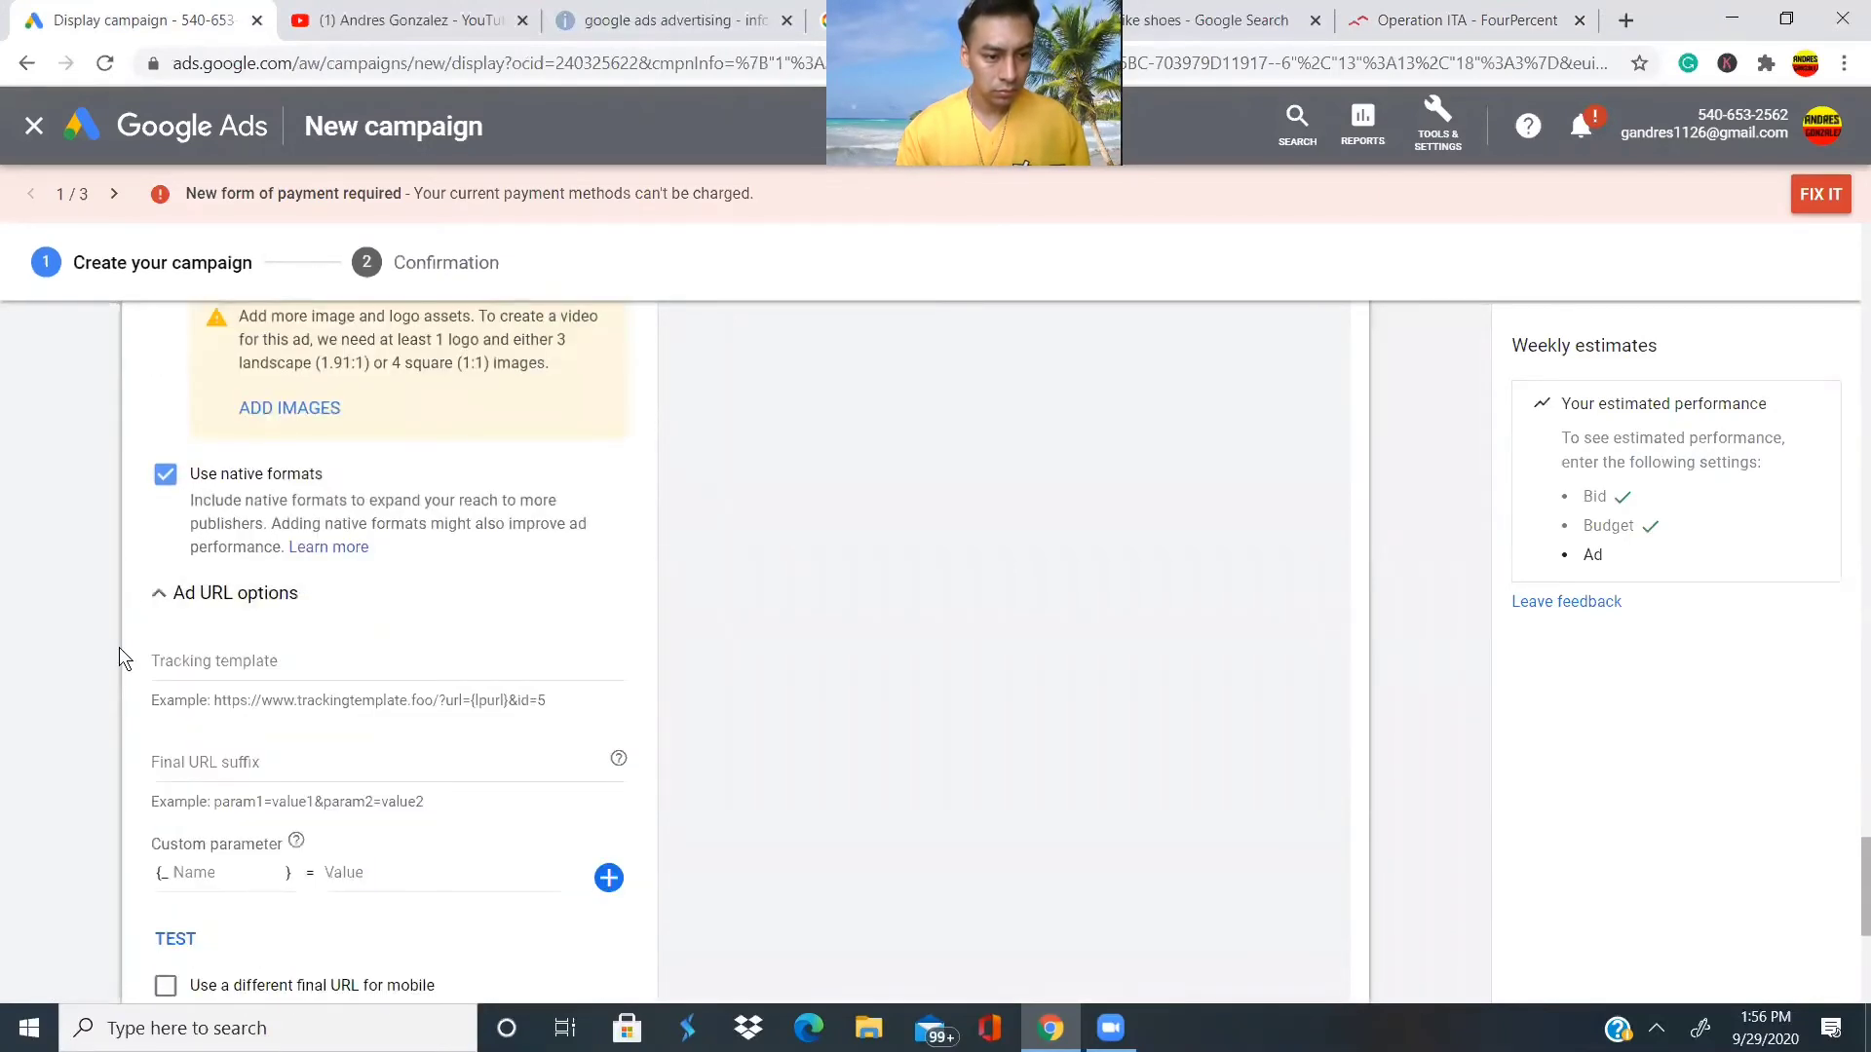
scroll(337, 709, down, 2)
right_click(190, 584)
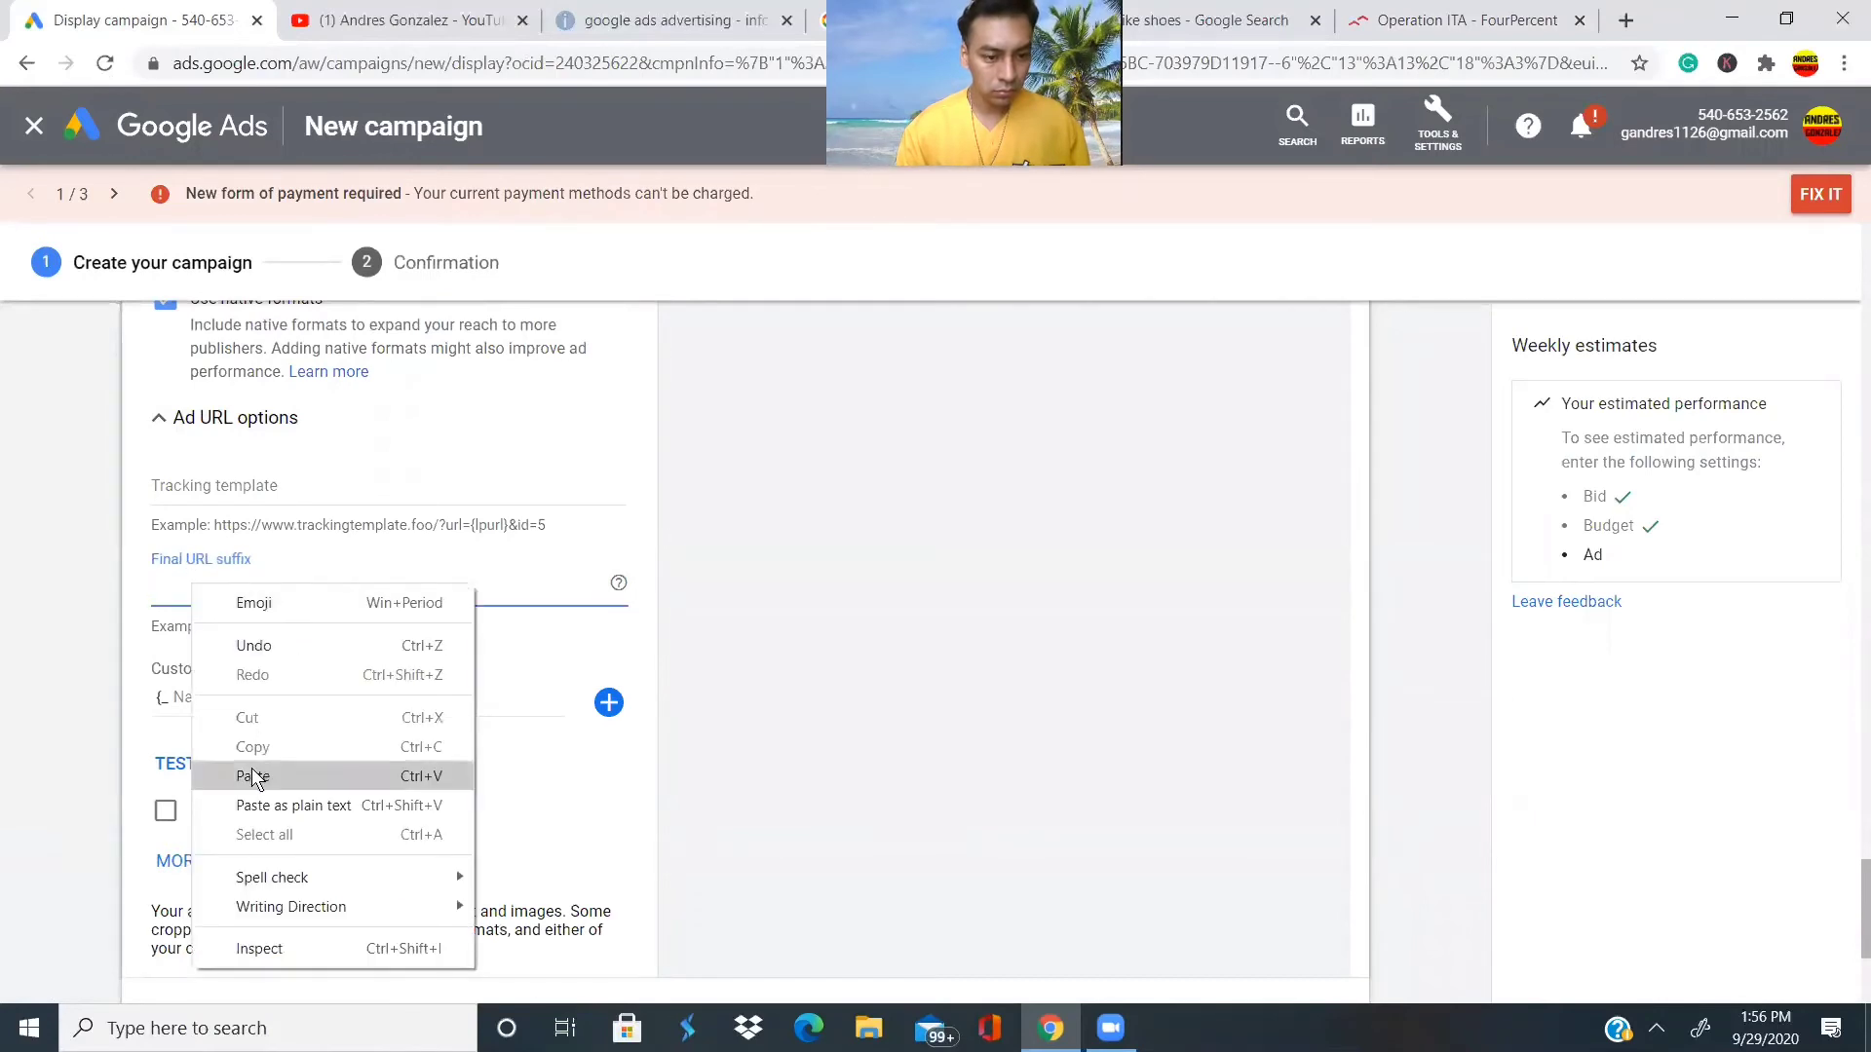
click(253, 777)
click(185, 484)
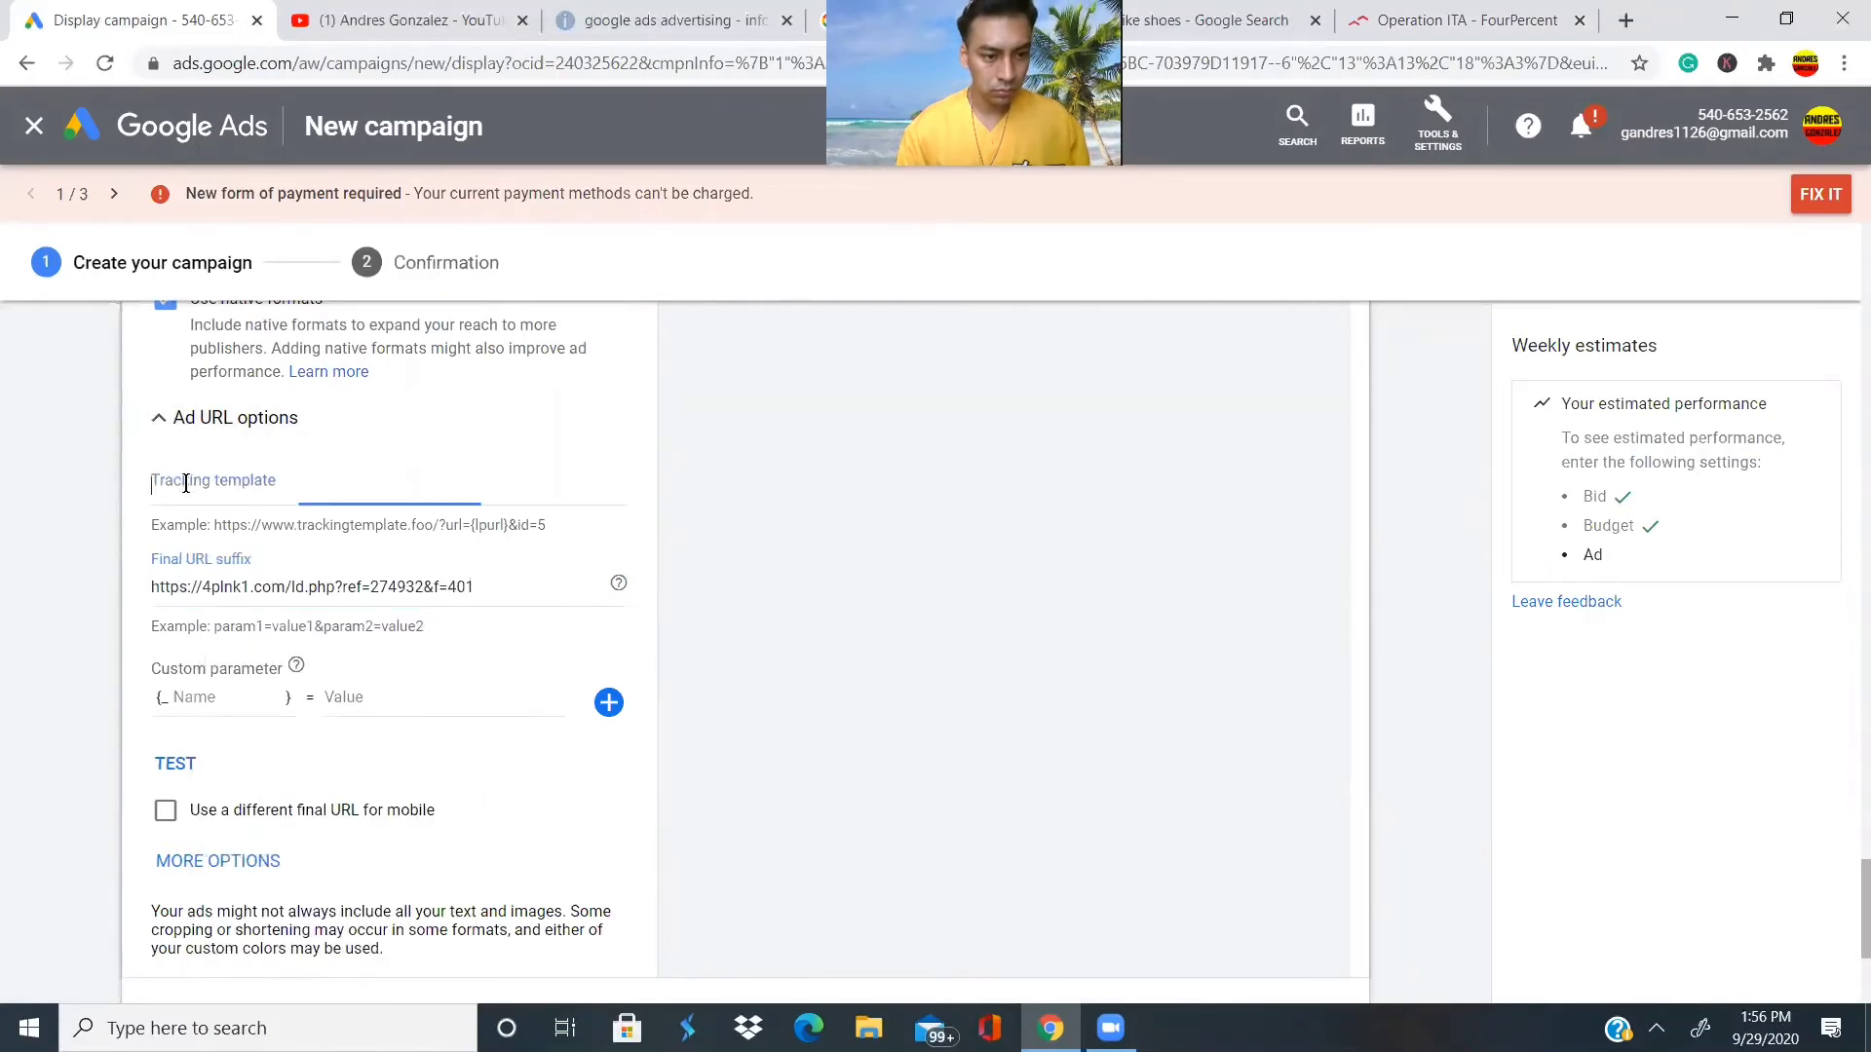
right_click(187, 485)
click(251, 676)
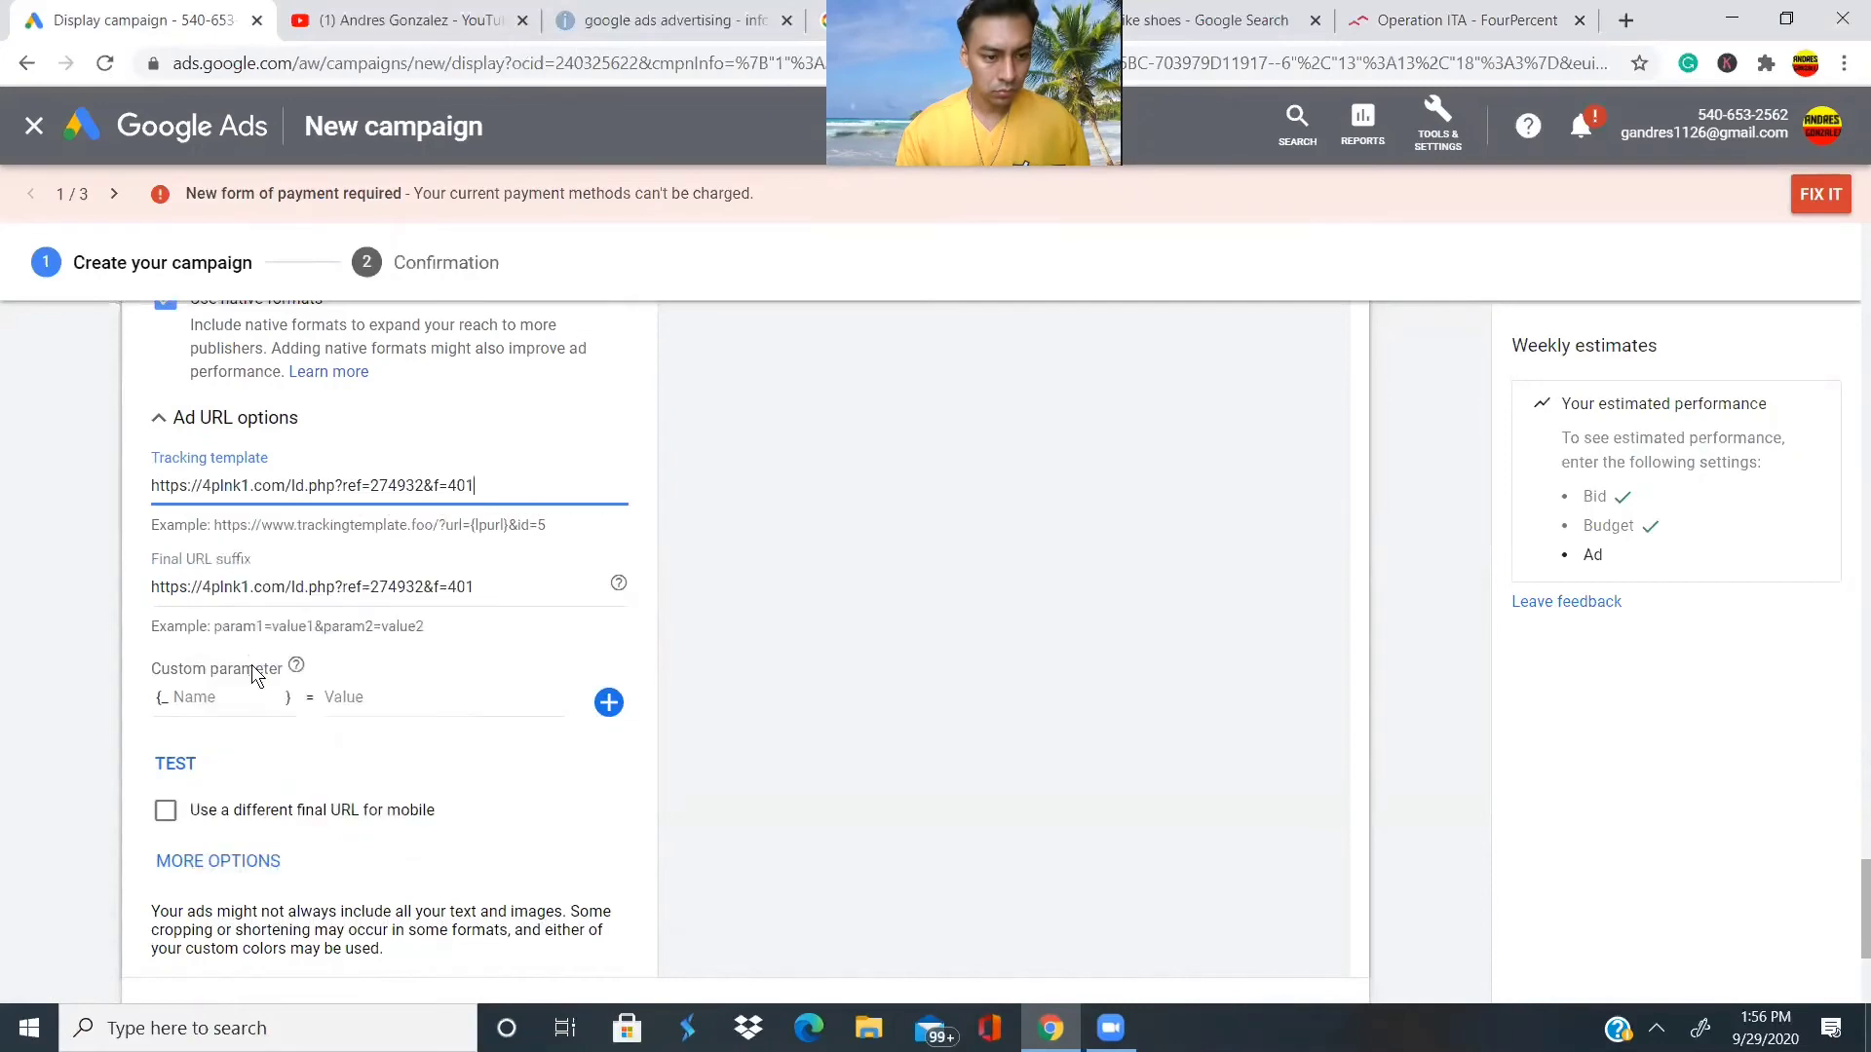
Preview the ad on websites and apps and look over its text entries, format options and the end of the campaign form.
scroll(244, 652, down, 3)
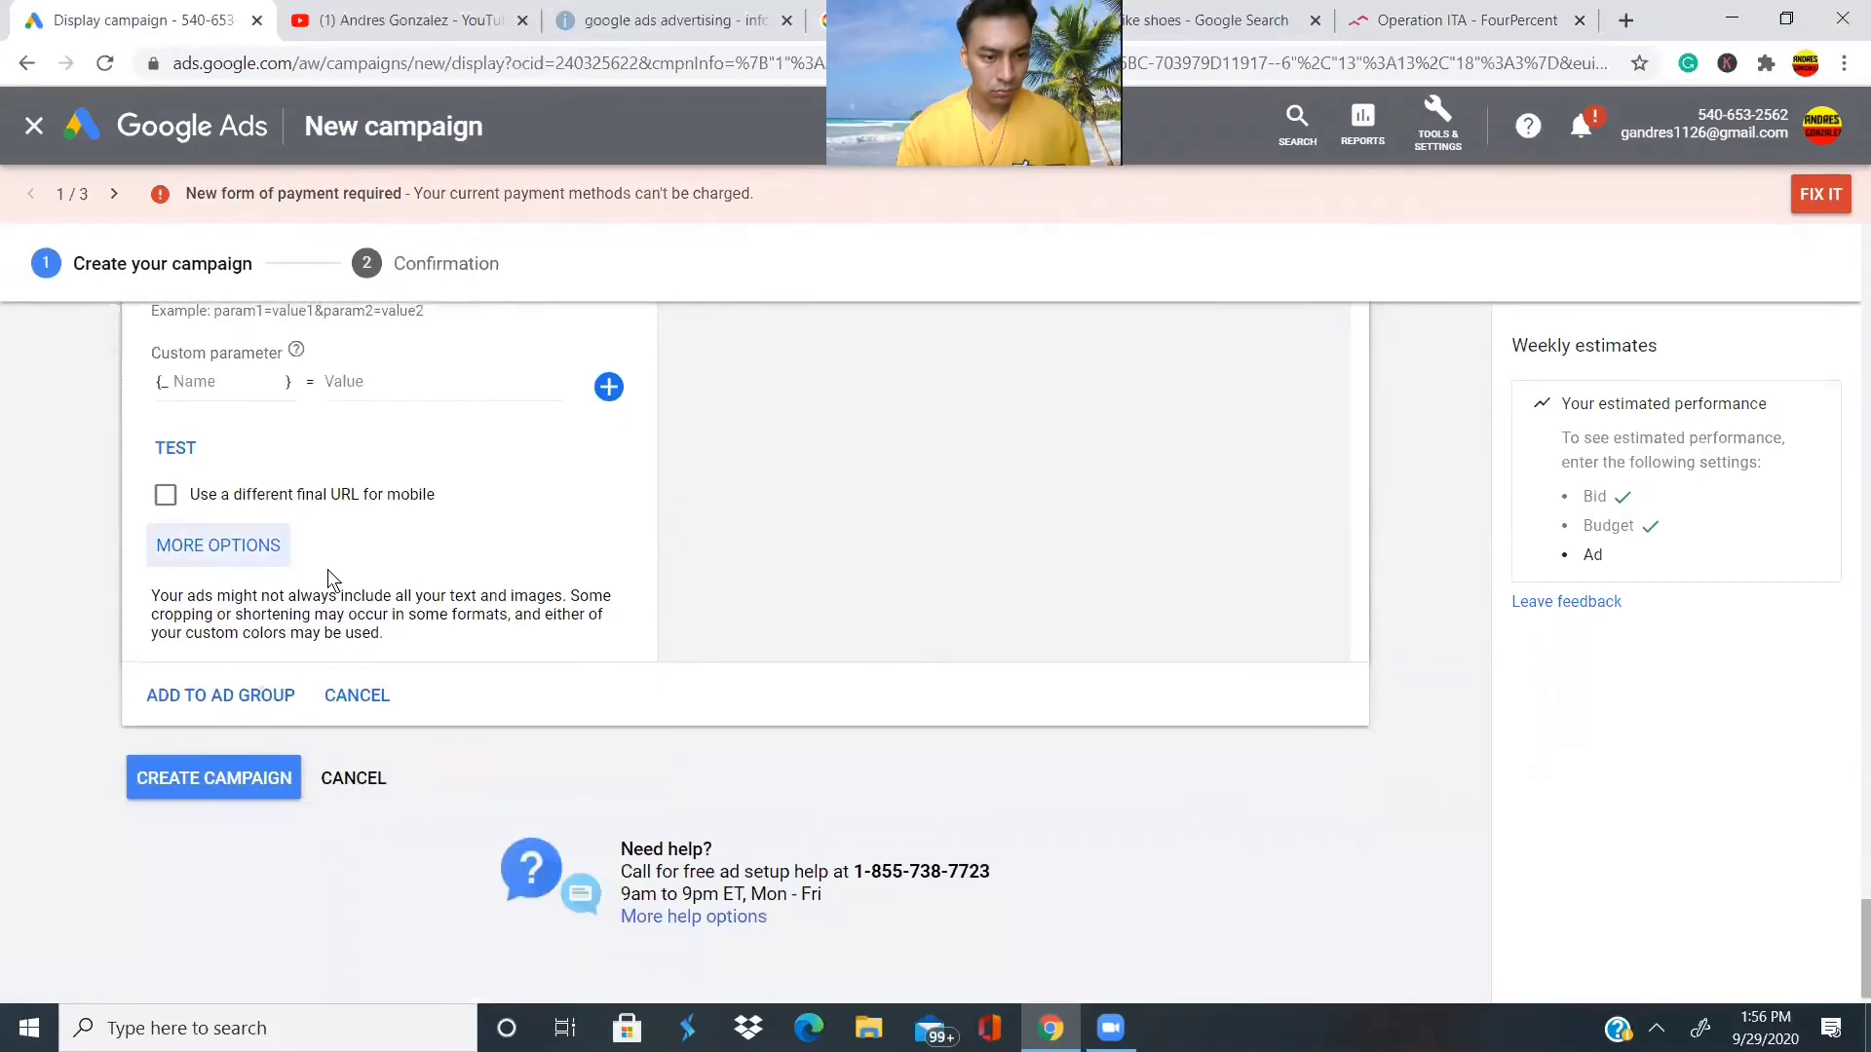
scroll(419, 556, up, 10)
scroll(421, 566, up, 8)
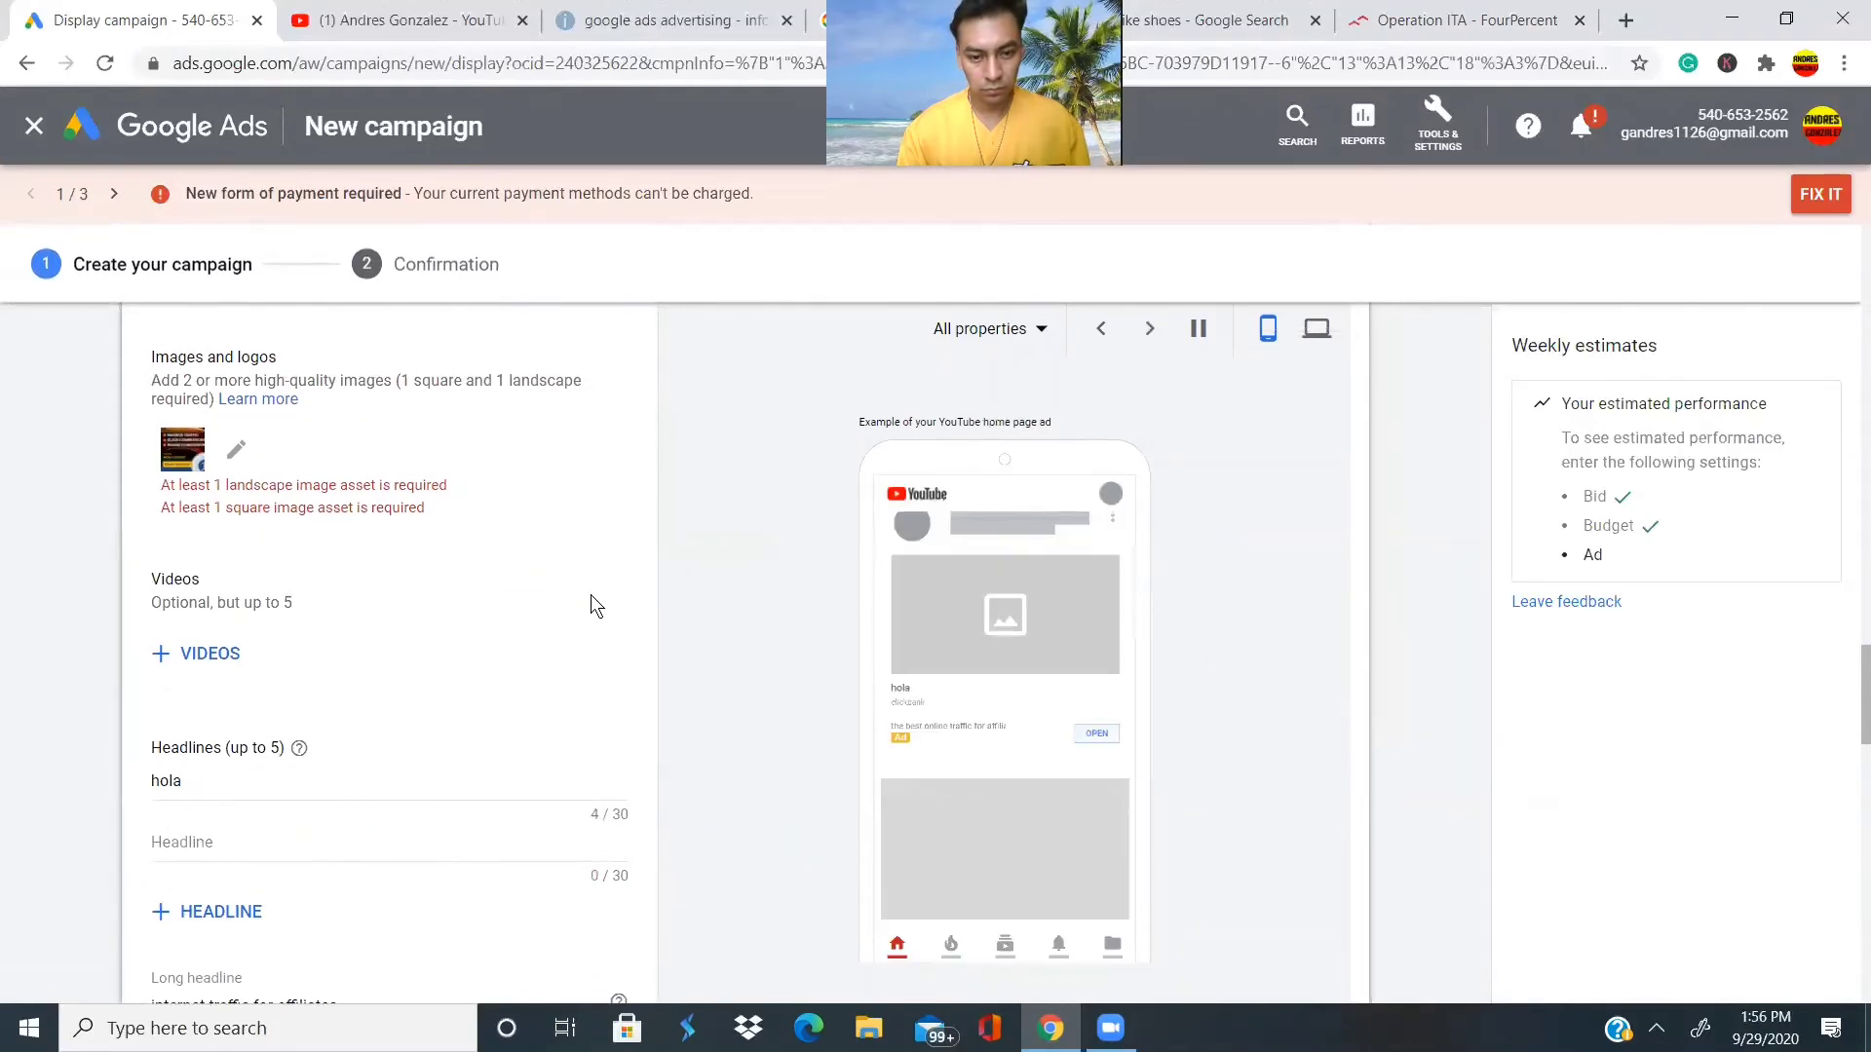
scroll(1199, 477, up, 2)
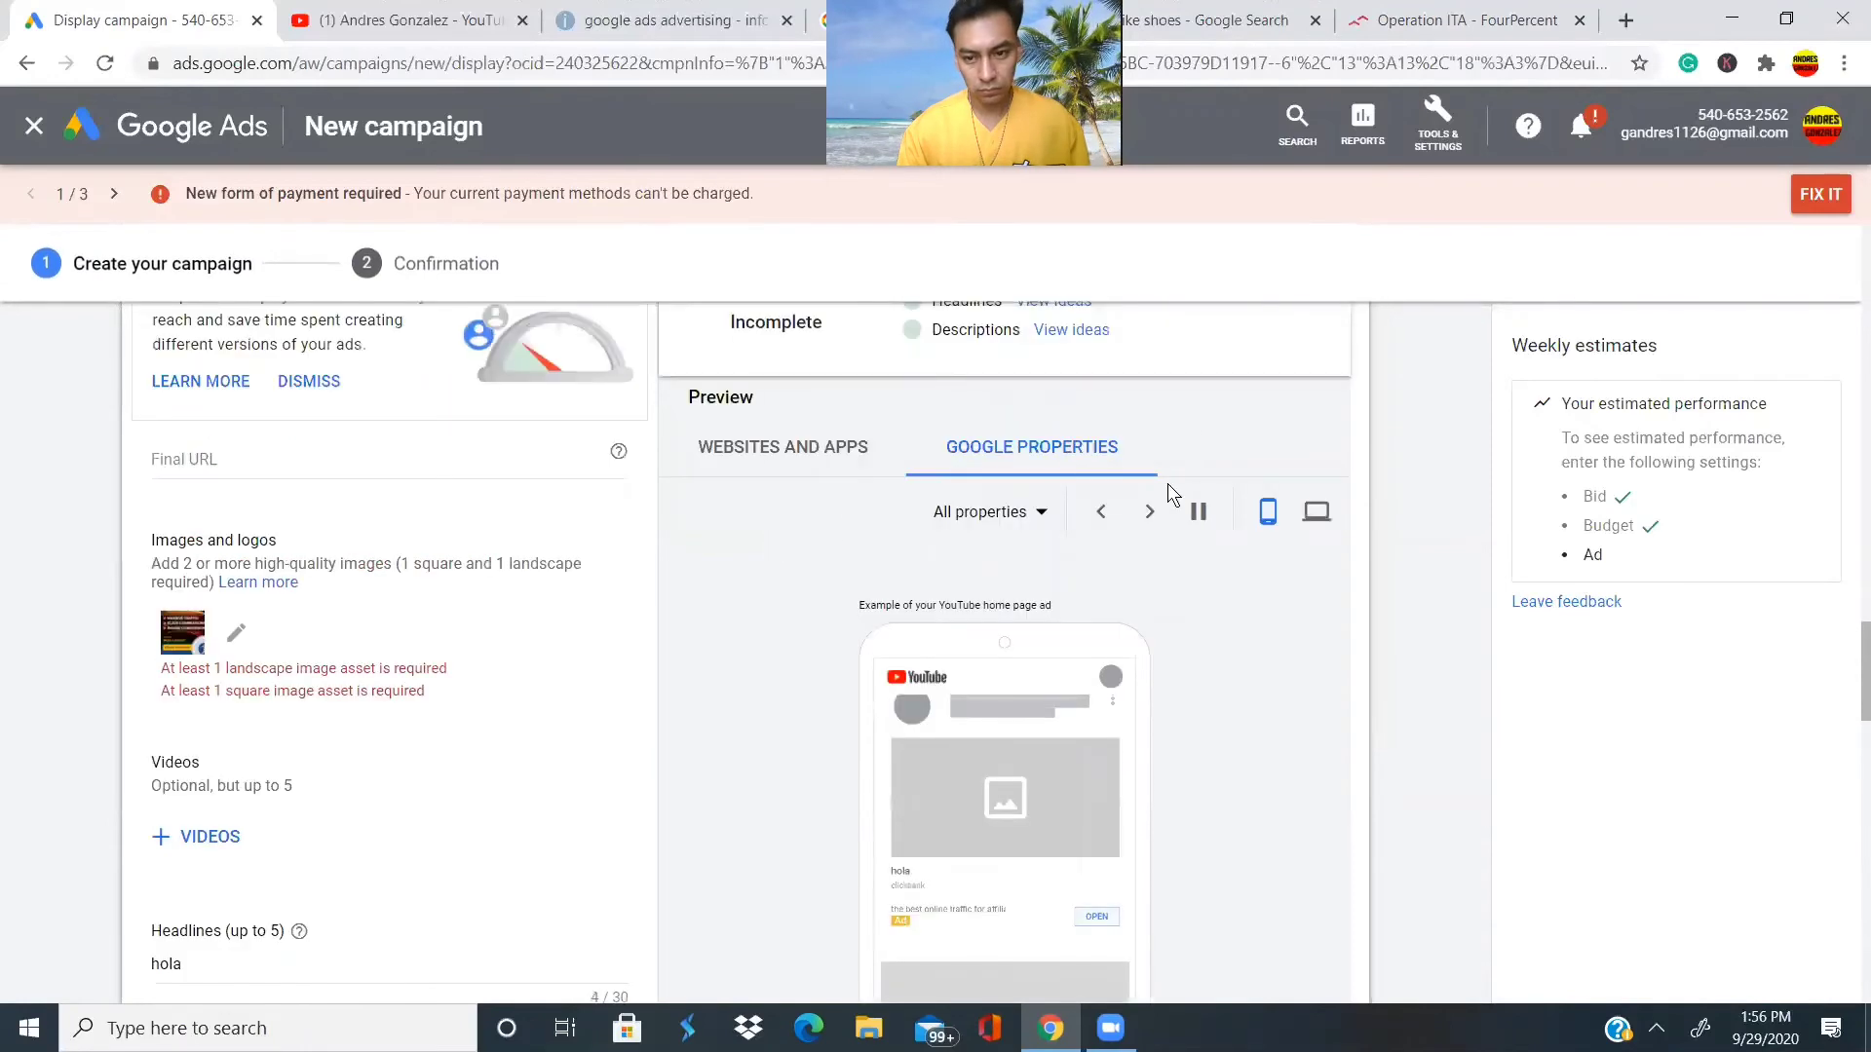
click(789, 450)
scroll(1251, 675, down, 4)
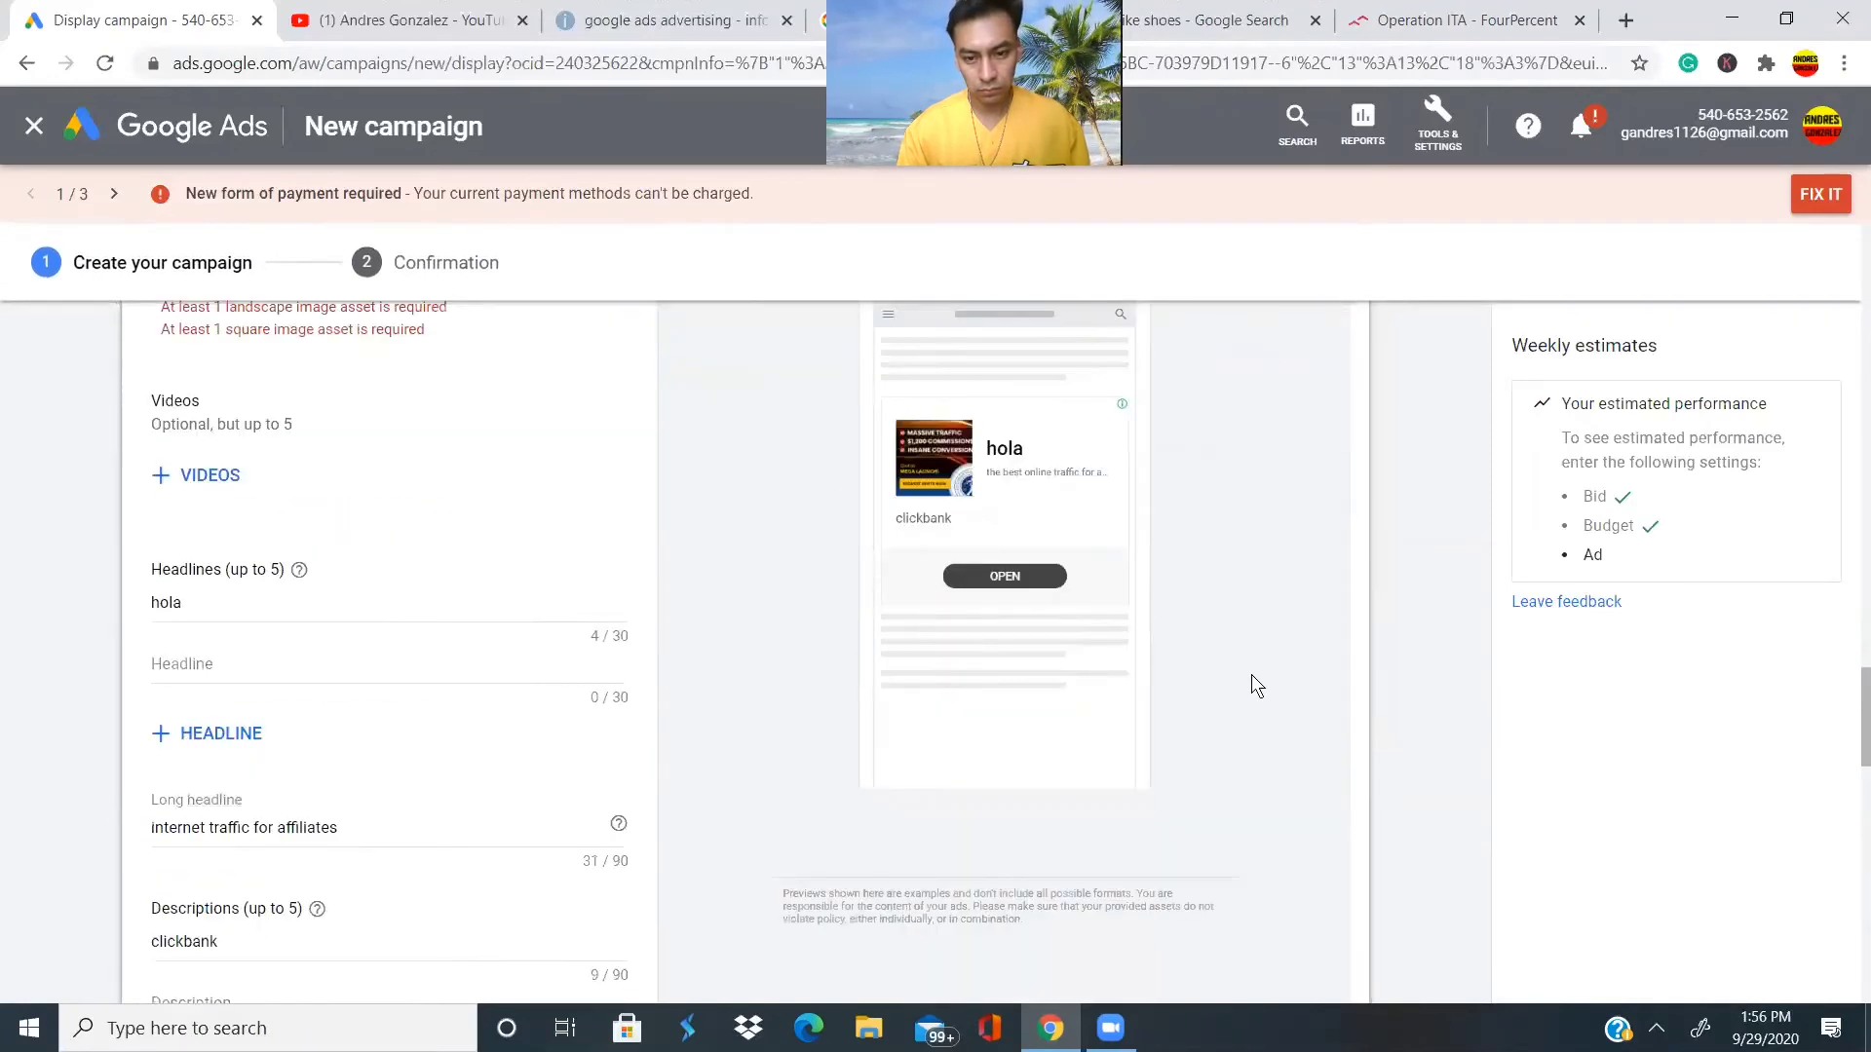
scroll(1256, 686, down, 10)
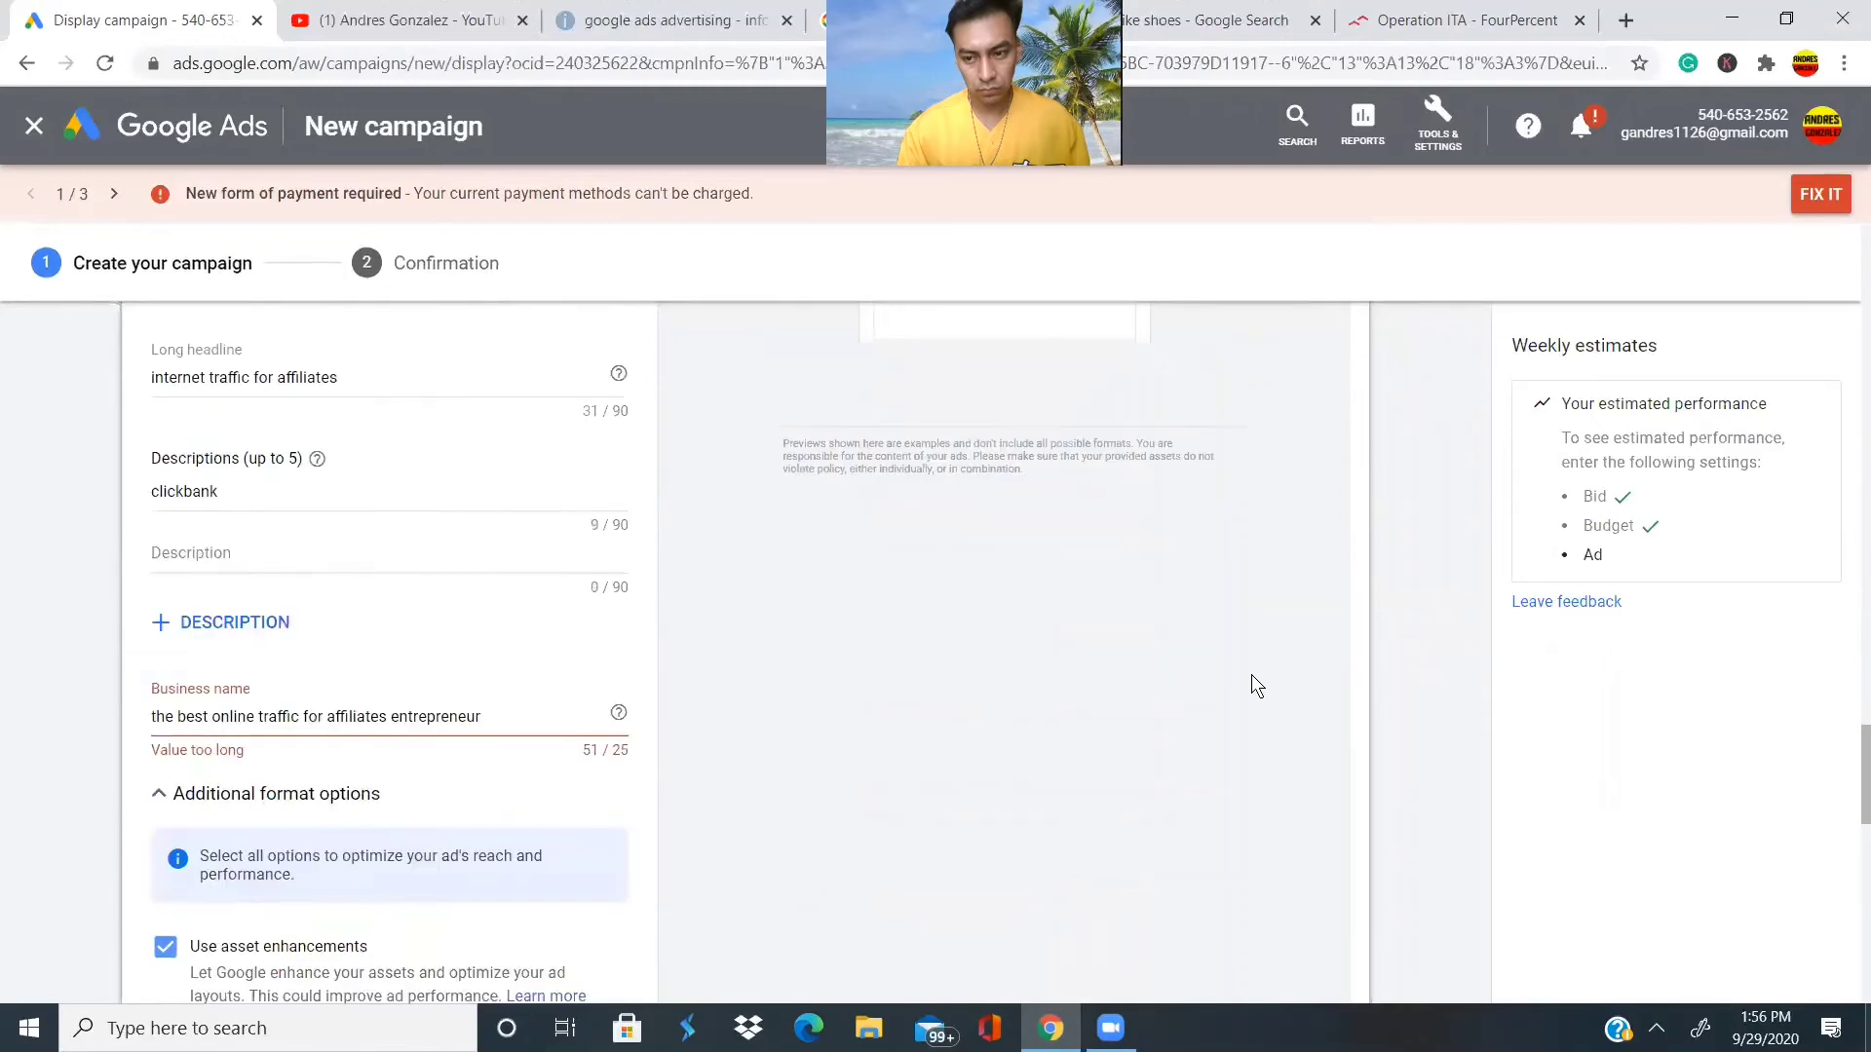
scroll(715, 422, down, 10)
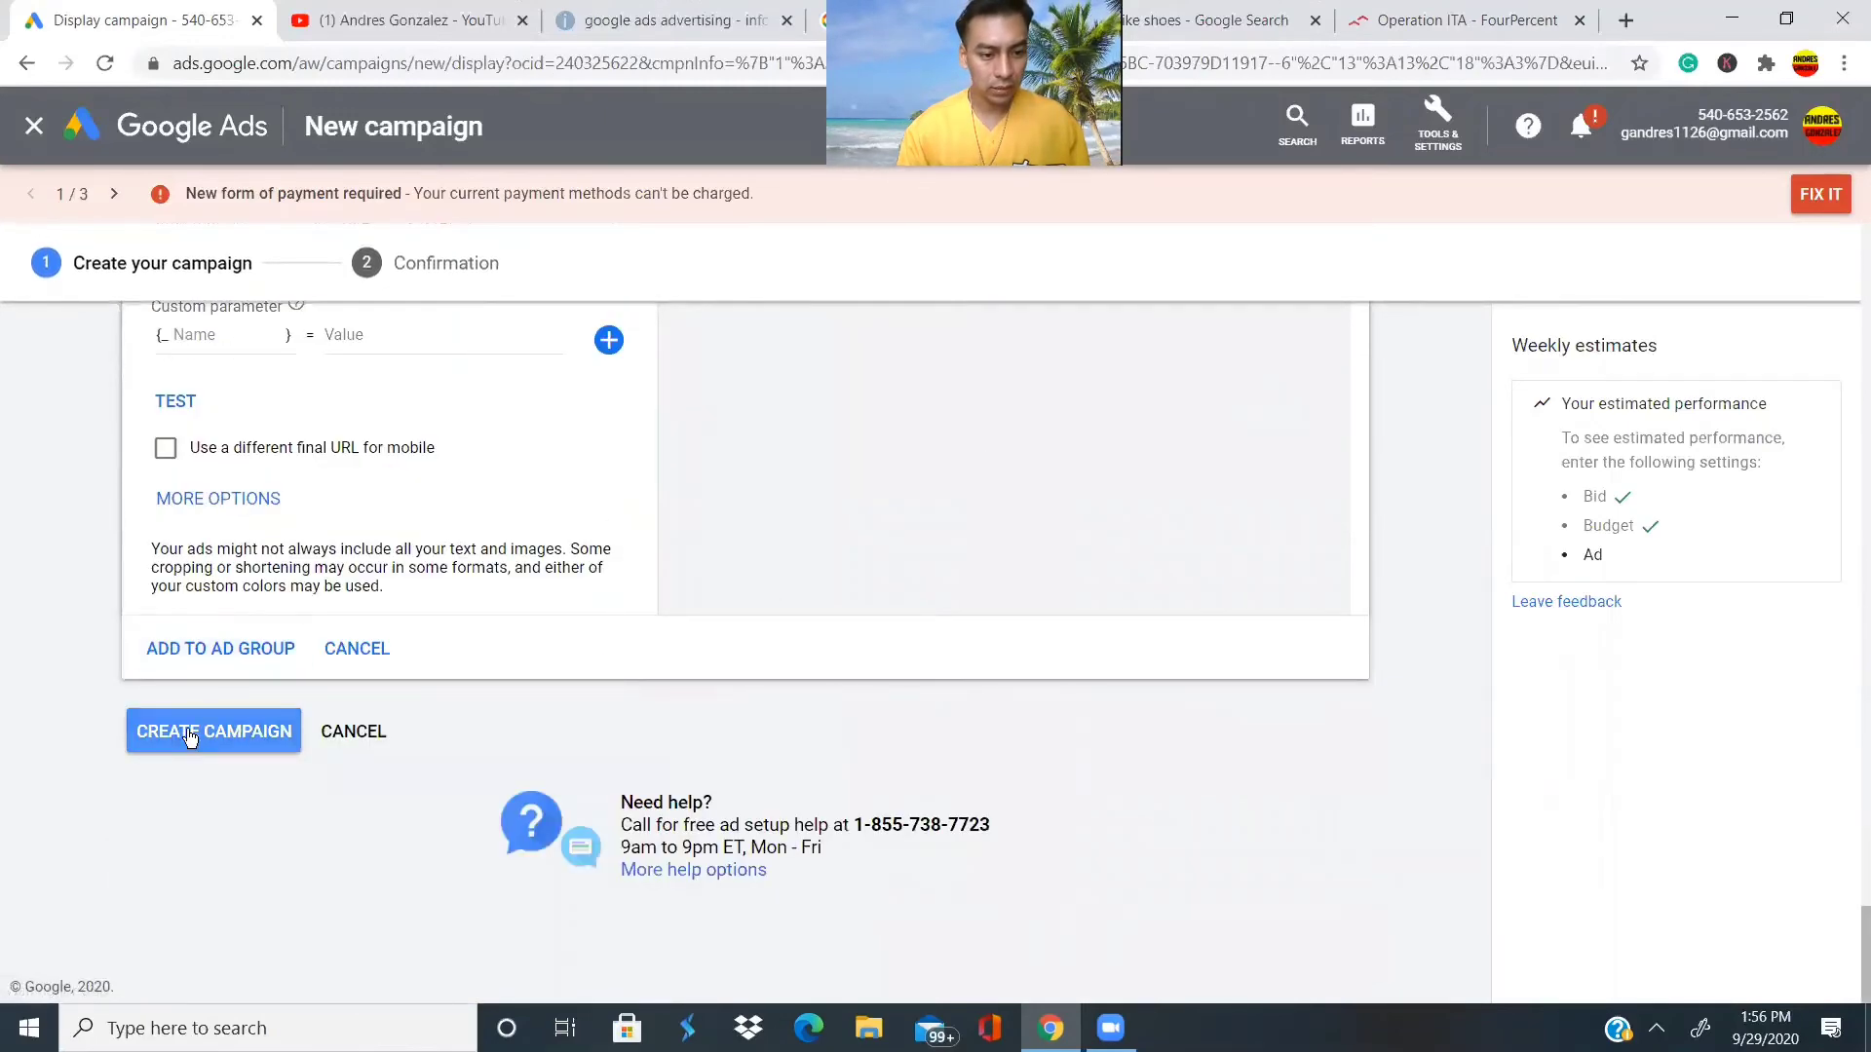
Recheck the tracking template and final URL suffix entries and activate the custom parameter's name field.
scroll(190, 737, up, 4)
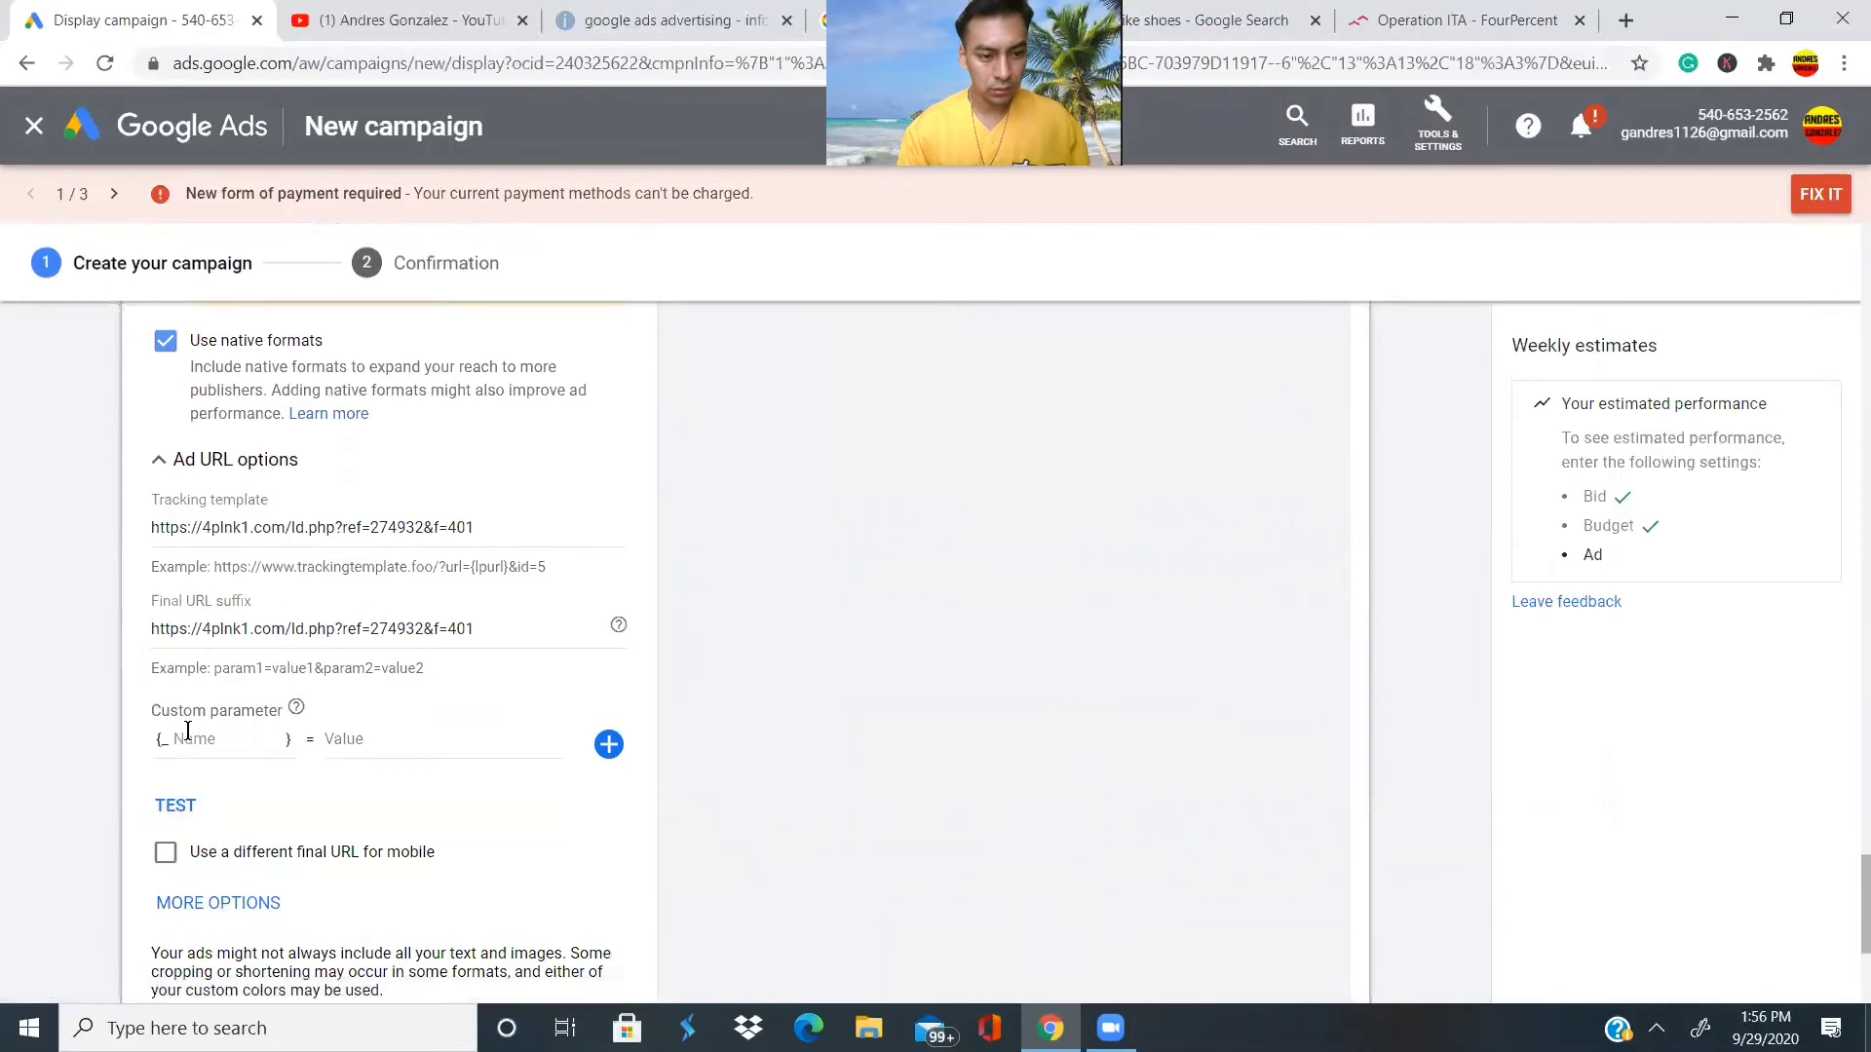
scroll(187, 731, down, 4)
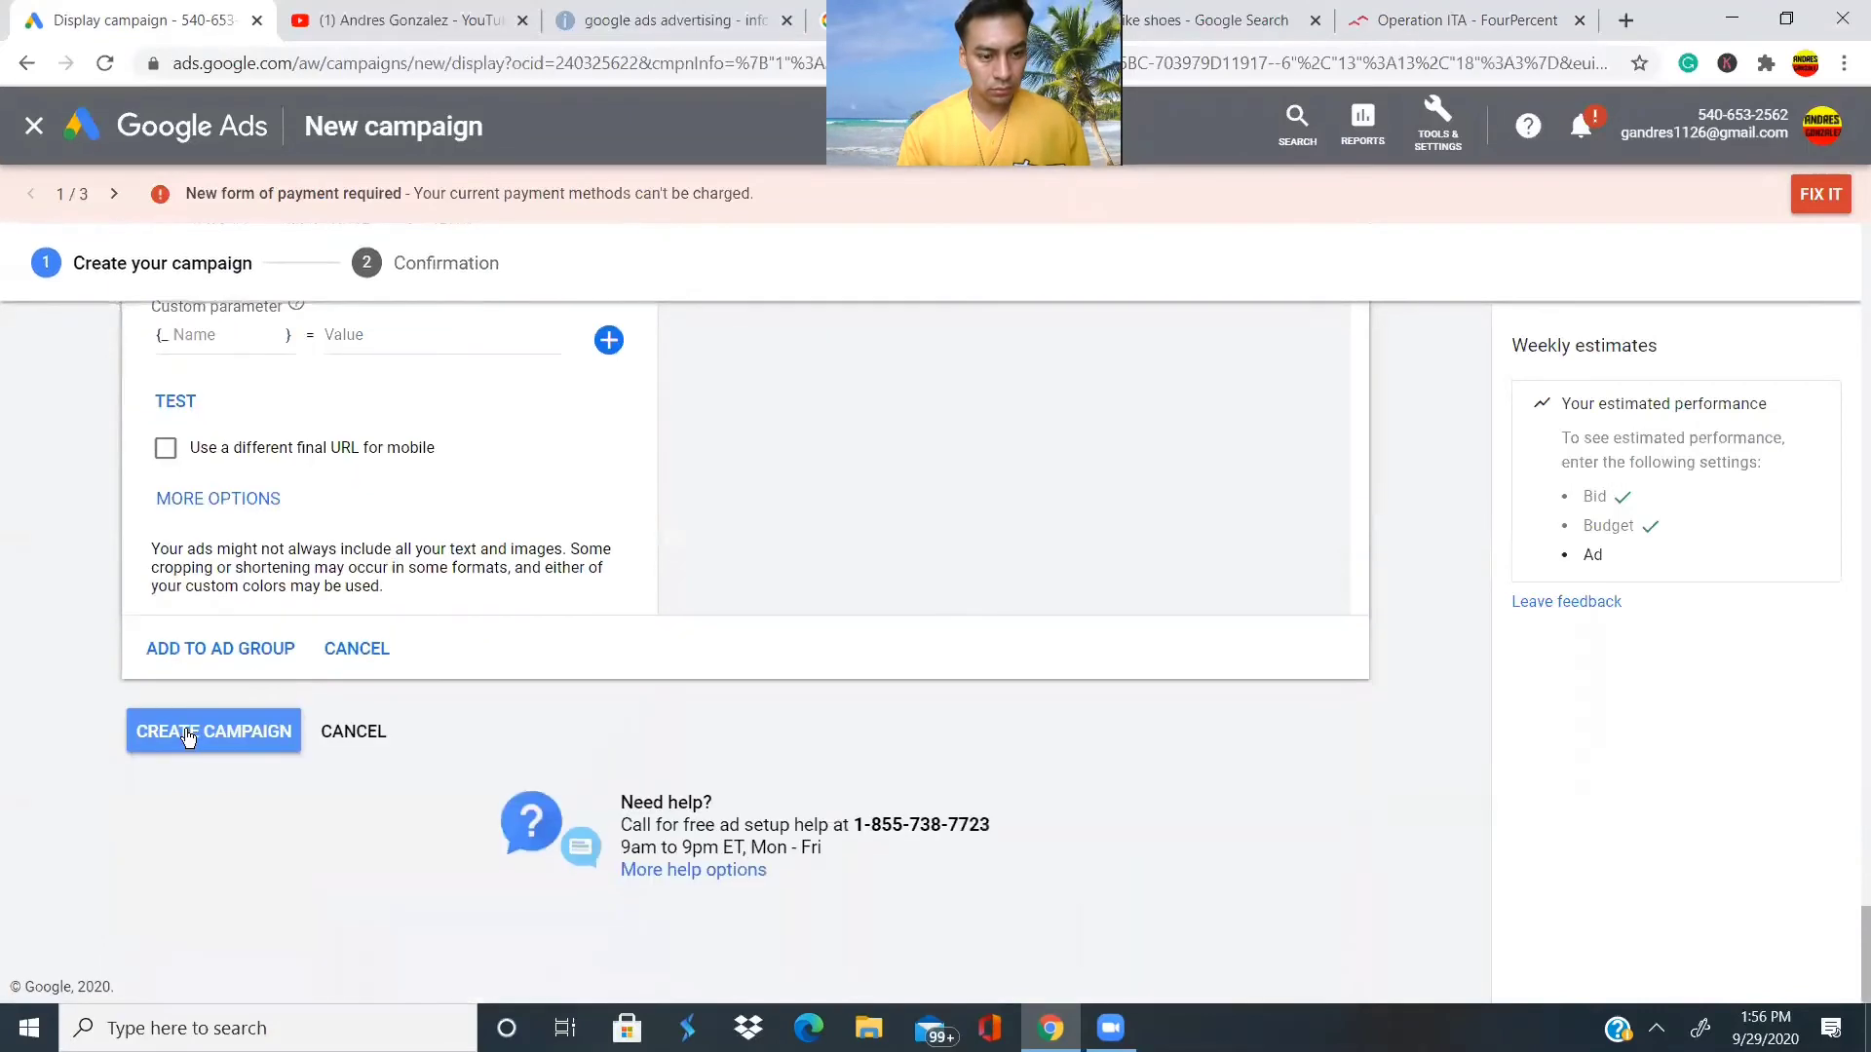
scroll(185, 731, up, 4)
click(183, 731)
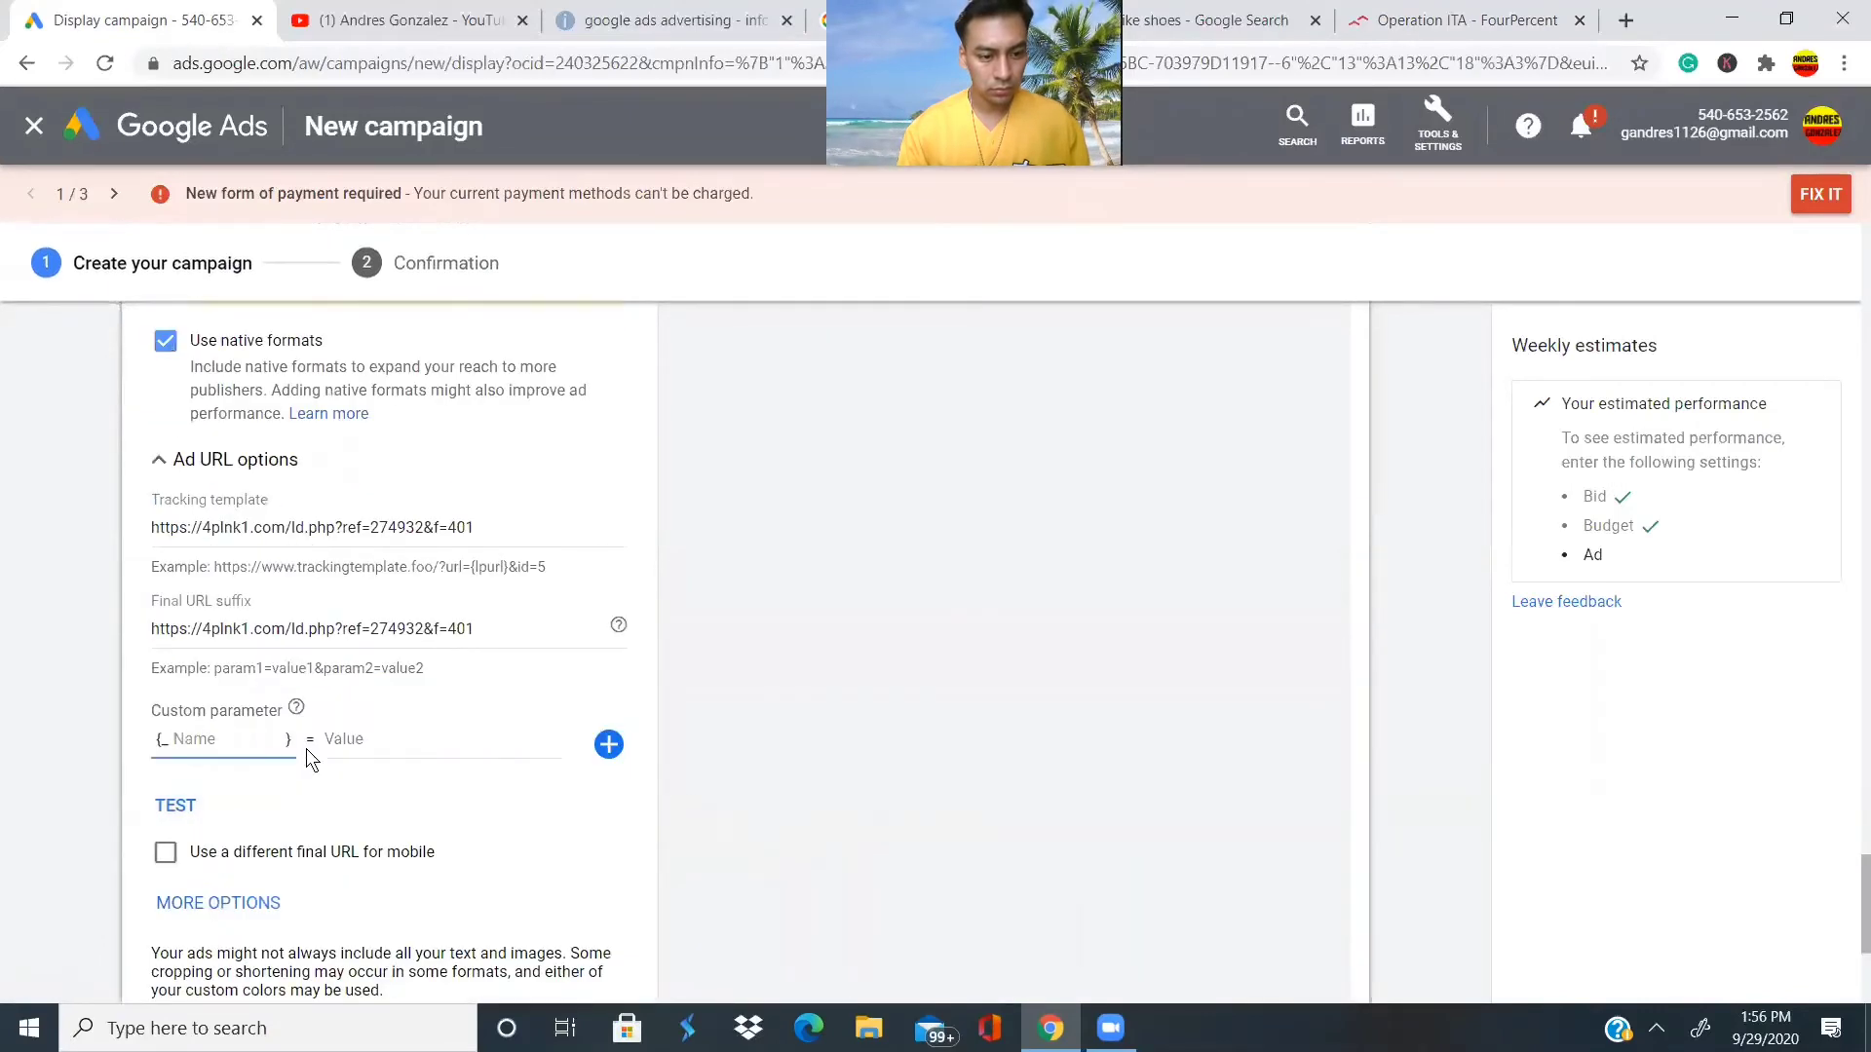
Enter the advertiser's first name as the custom parameter's name and shorten the ad's business name to "affiliates entrepreneur".
text(andres)
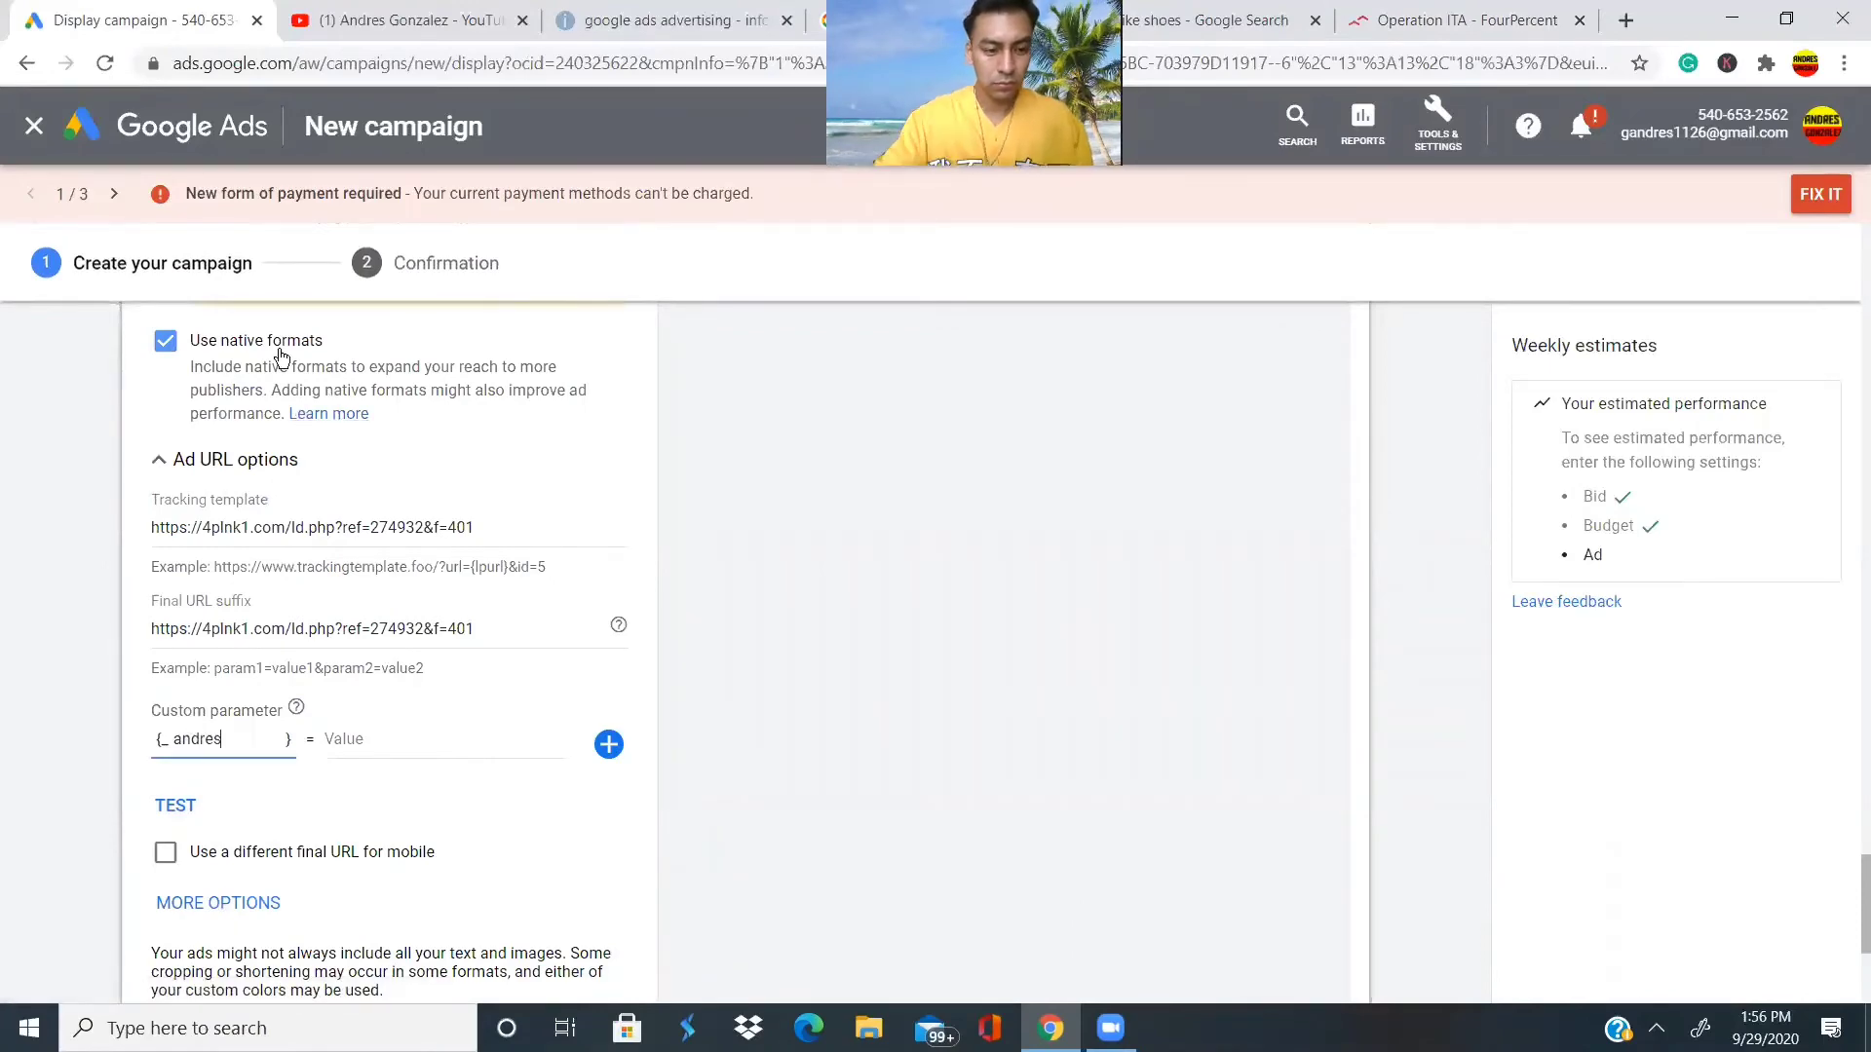
scroll(282, 358, up, 12)
scroll(280, 356, down, 5)
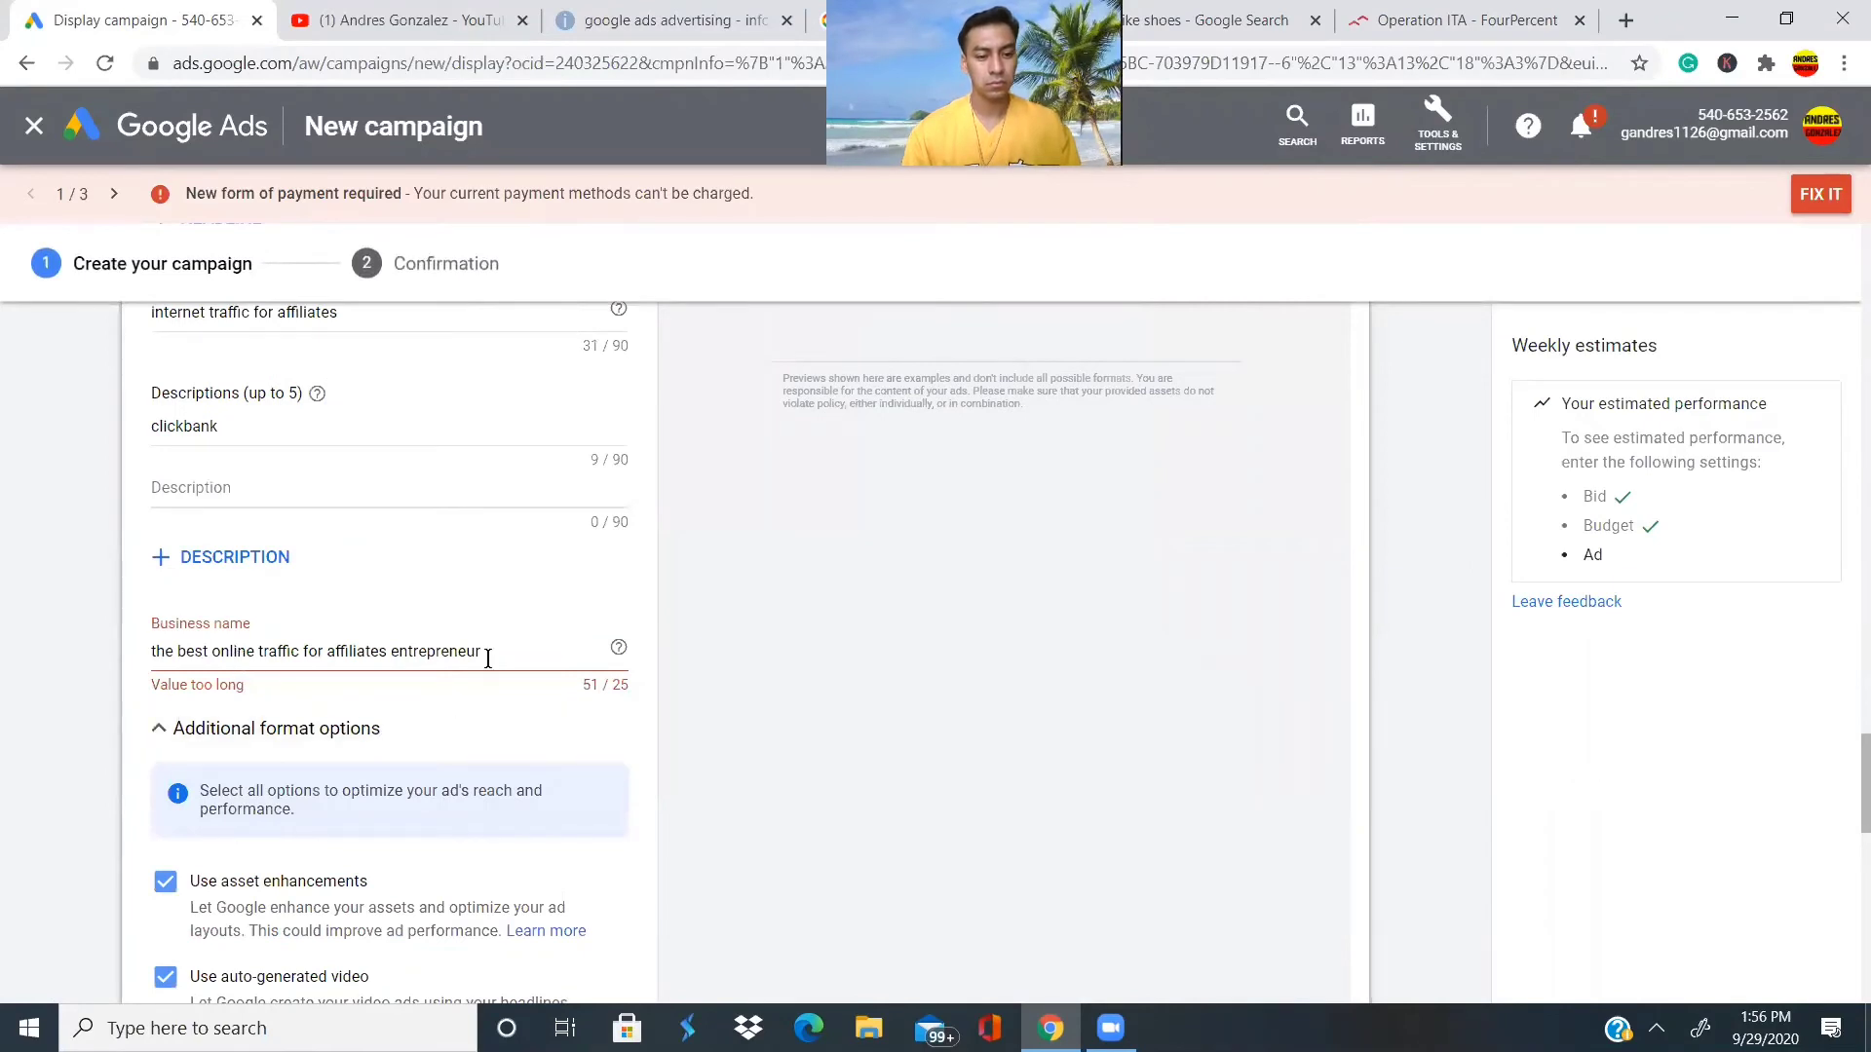
drag(323, 653, 53, 594)
key(BackSpace)
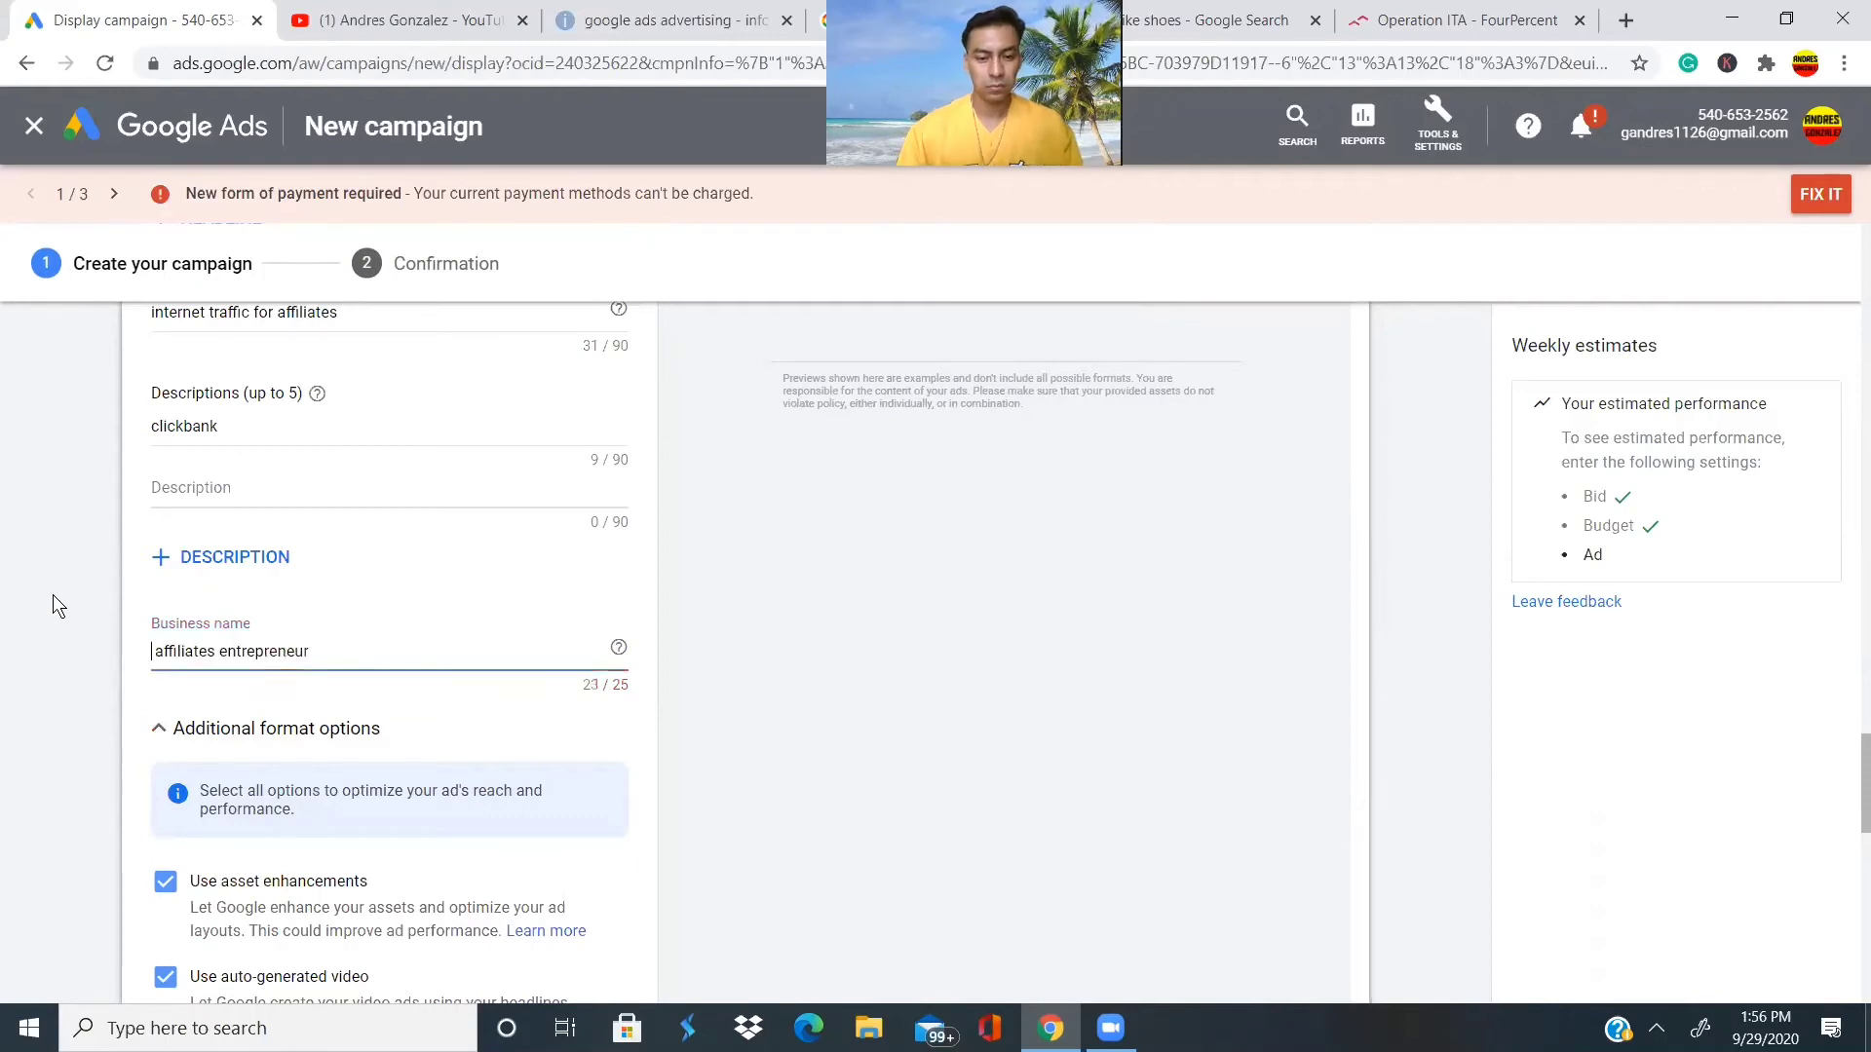
Review the ad's preview, URL options, format options and text entries, and check the requirements under images and logos.
scroll(858, 584, up, 6)
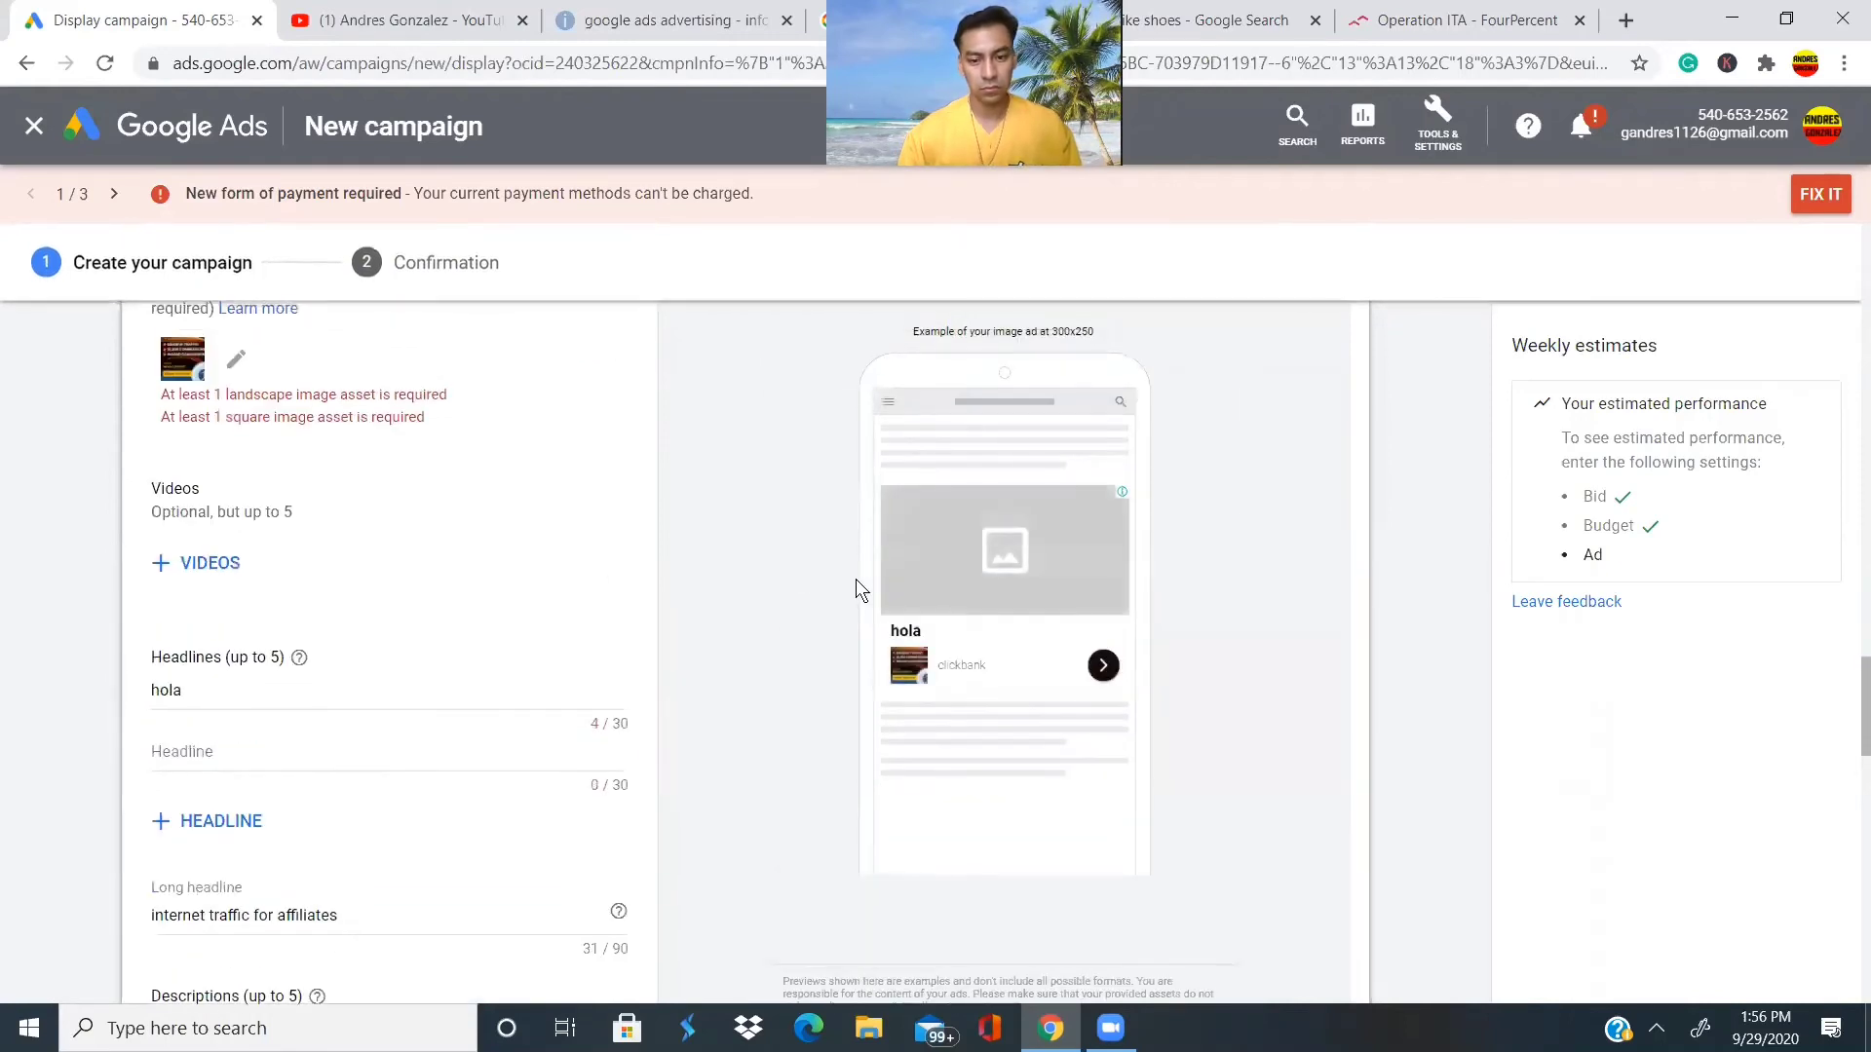
scroll(857, 585, down, 1)
scroll(910, 857, up, 1)
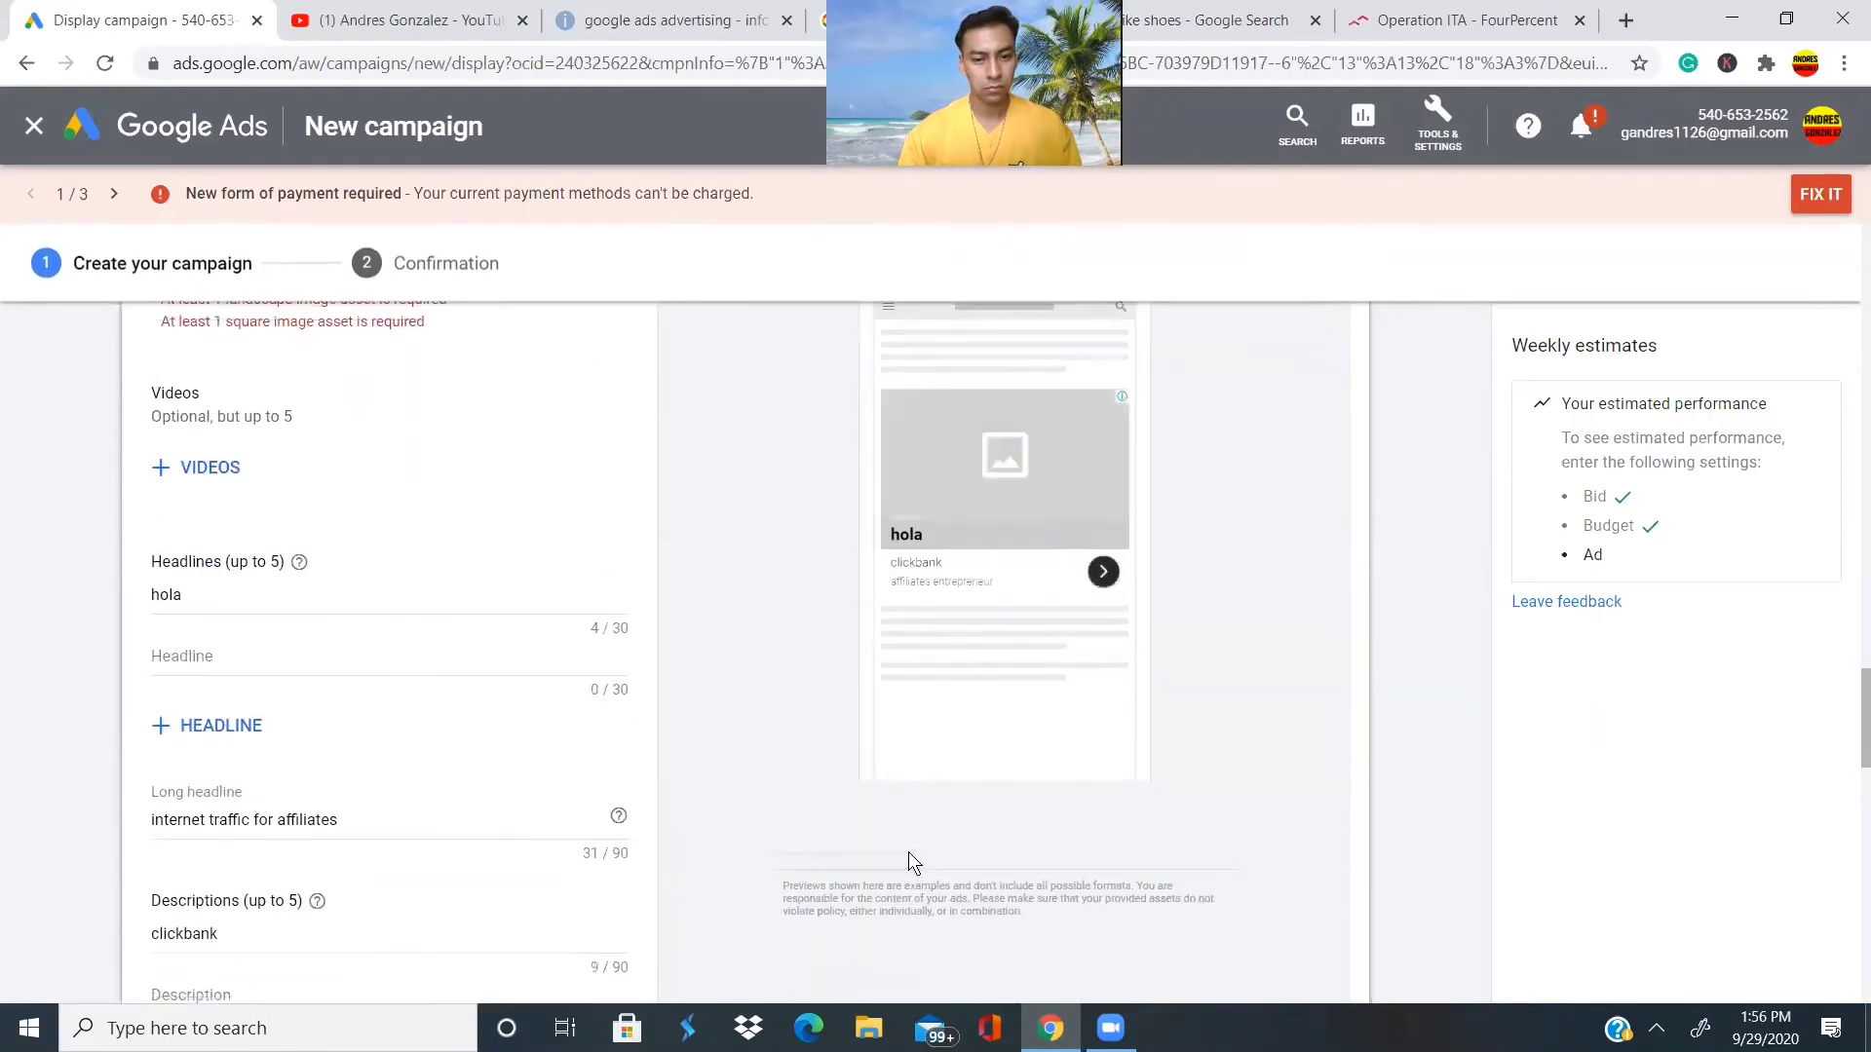
scroll(910, 864, down, 15)
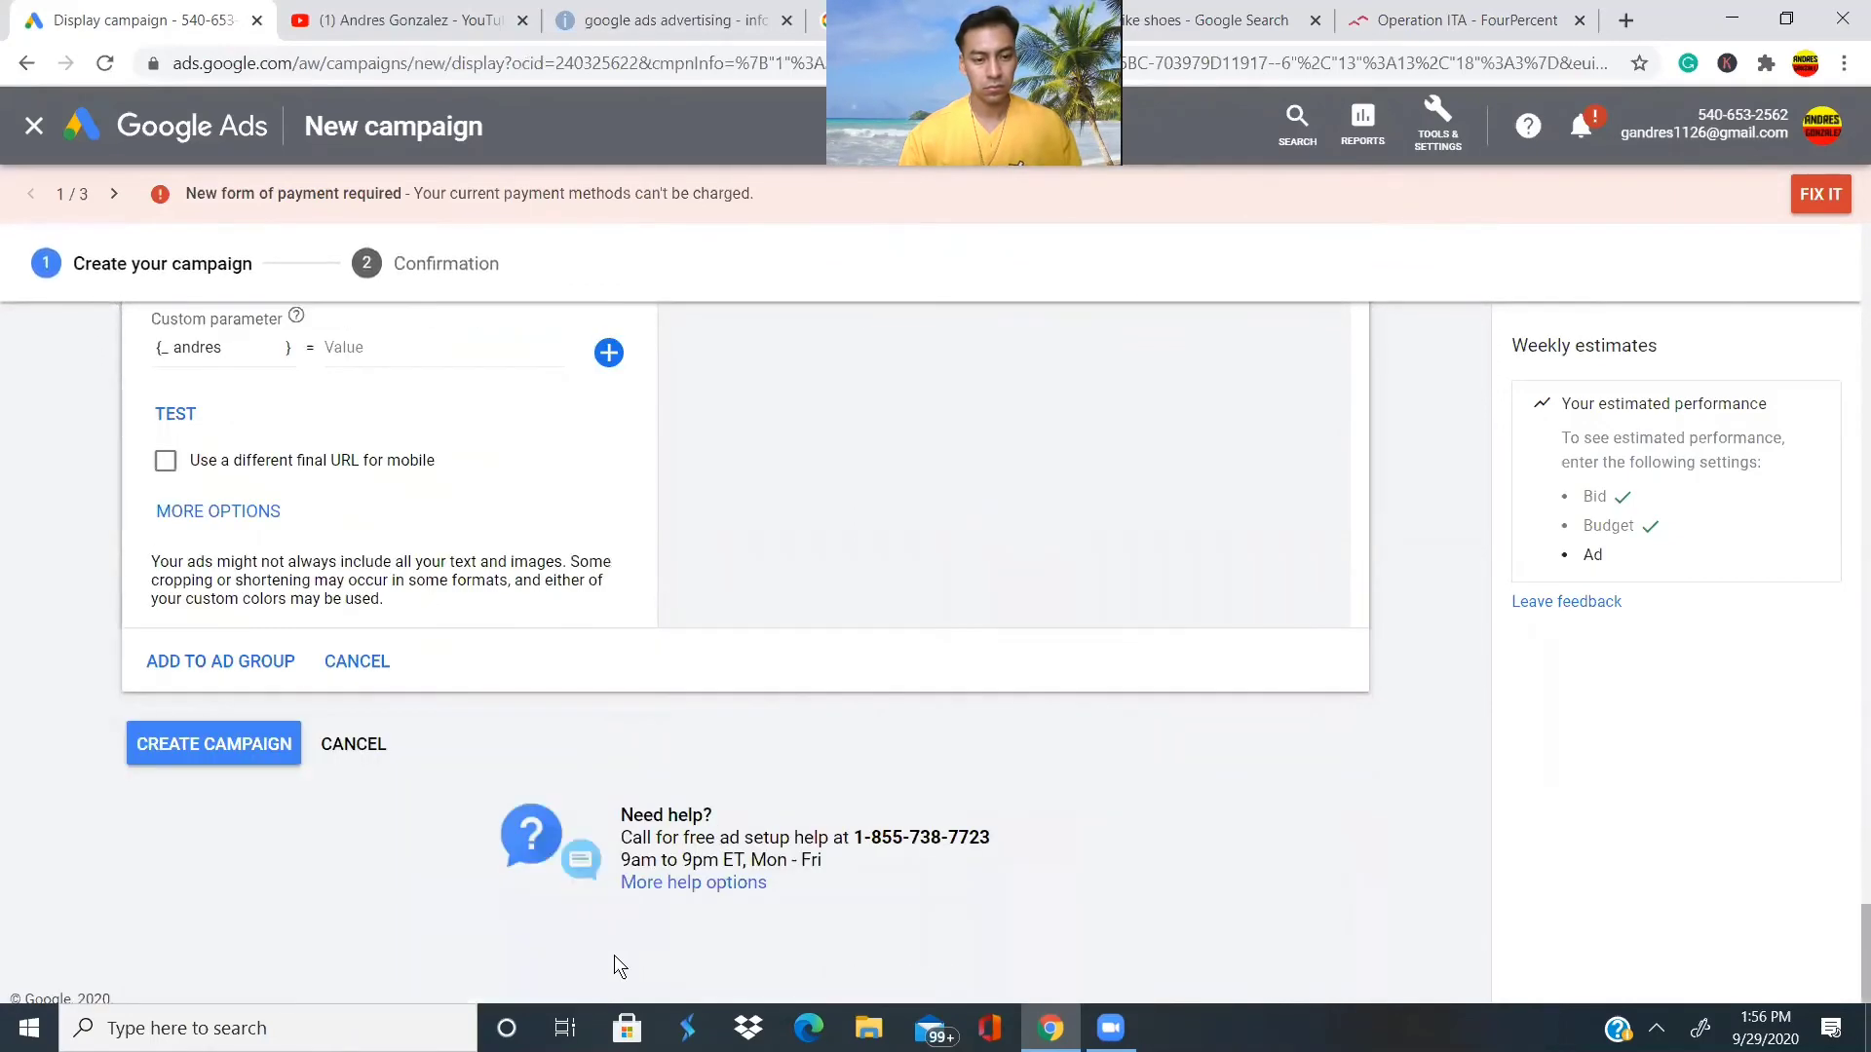
scroll(198, 765, up, 4)
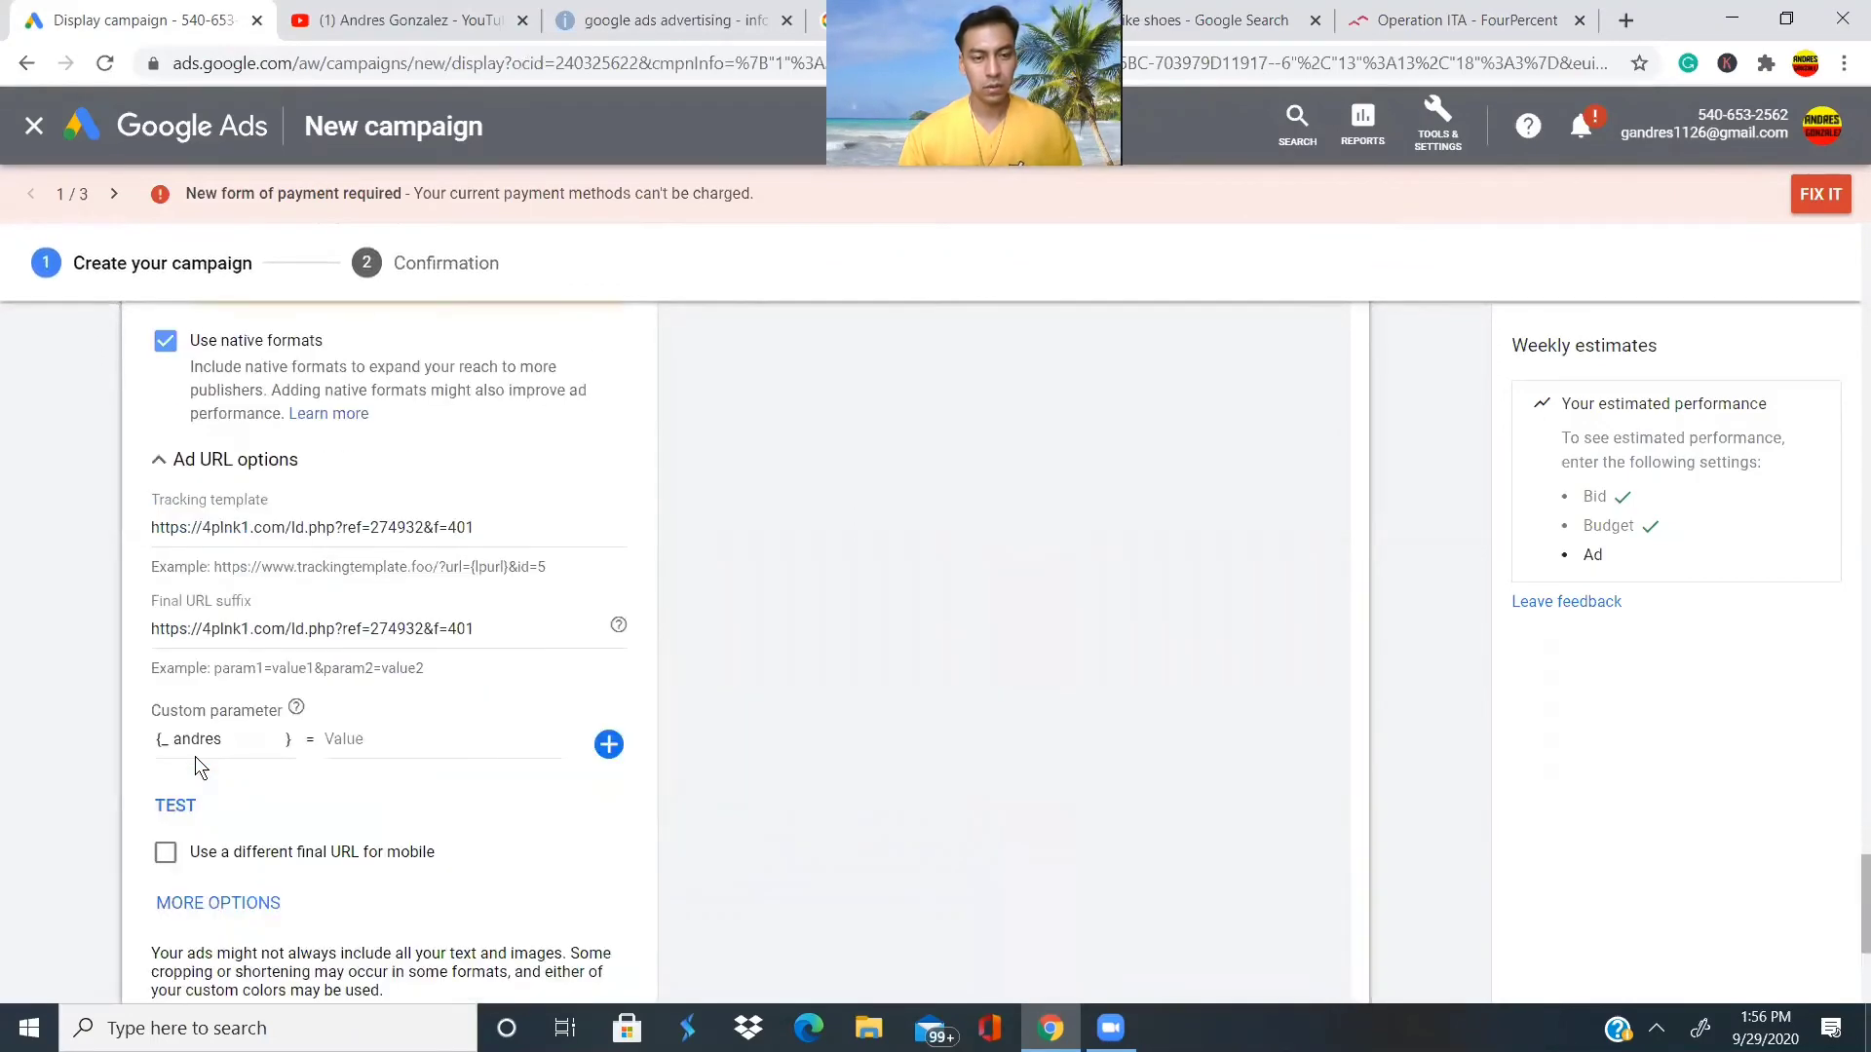
scroll(195, 756, up, 3)
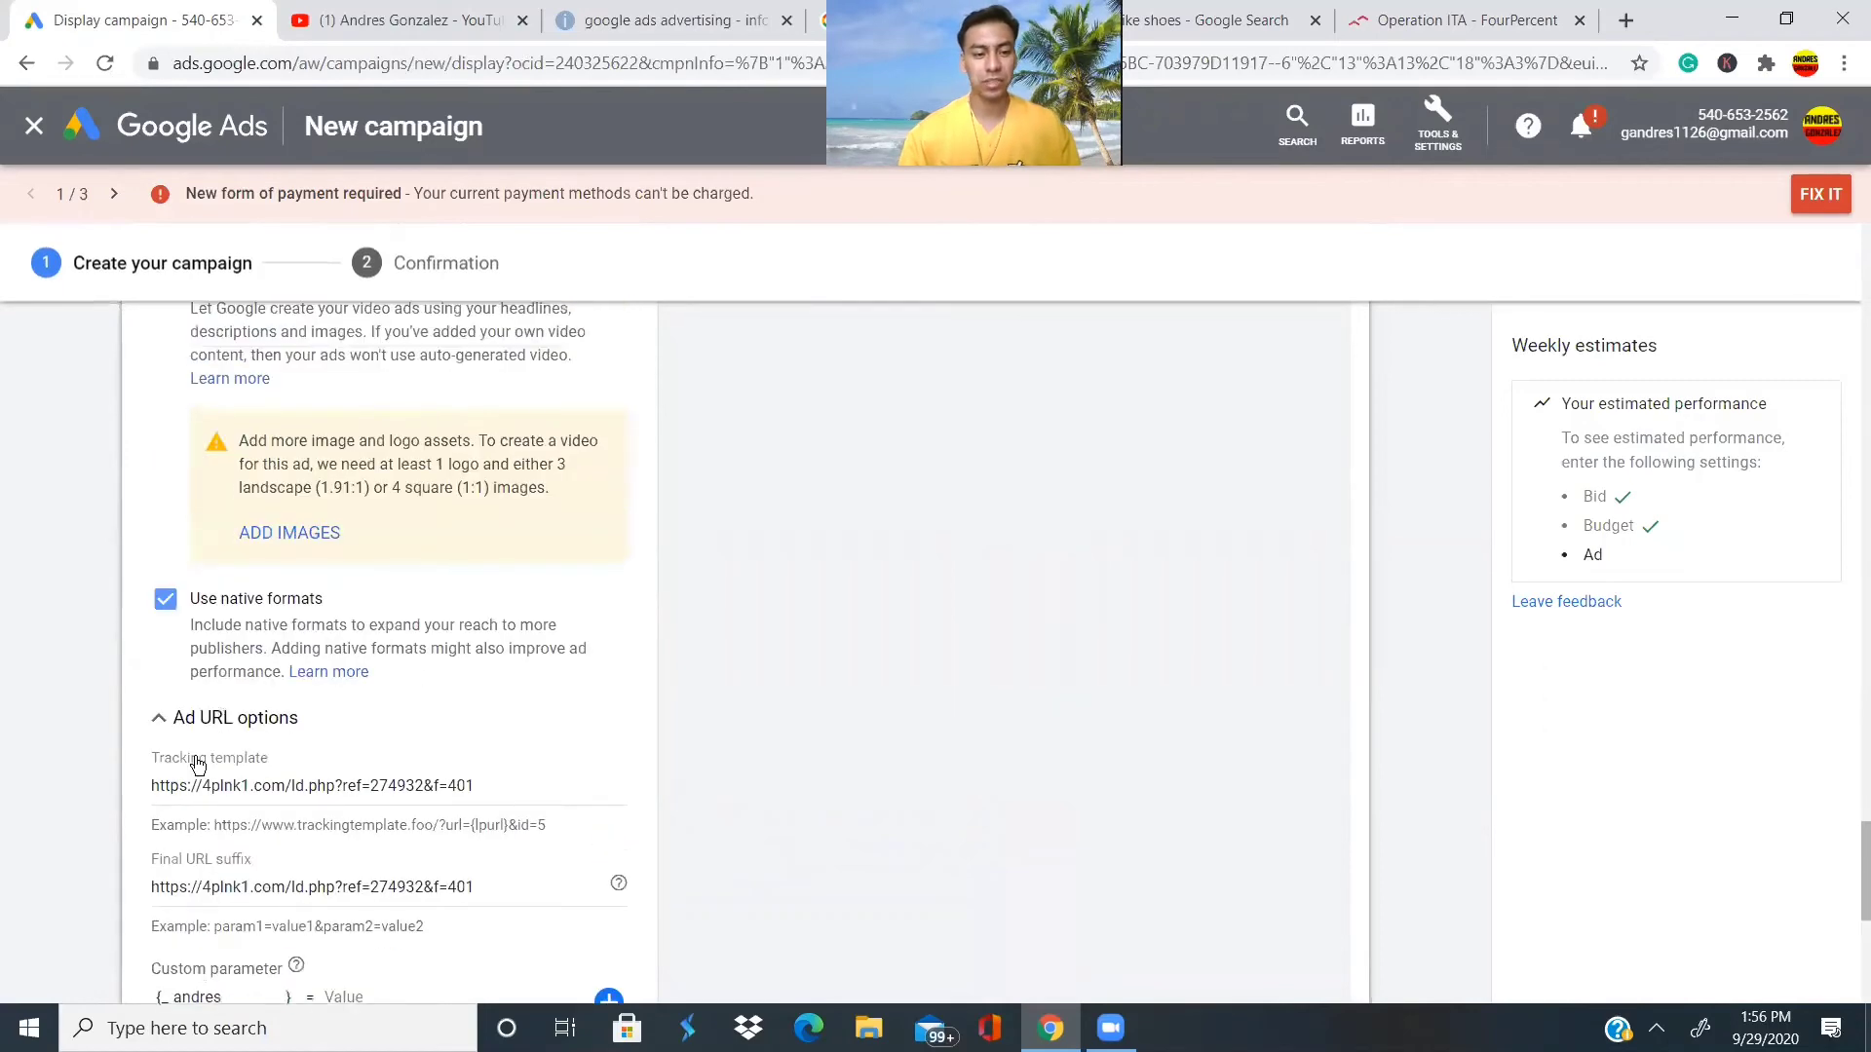
scroll(195, 756, up, 5)
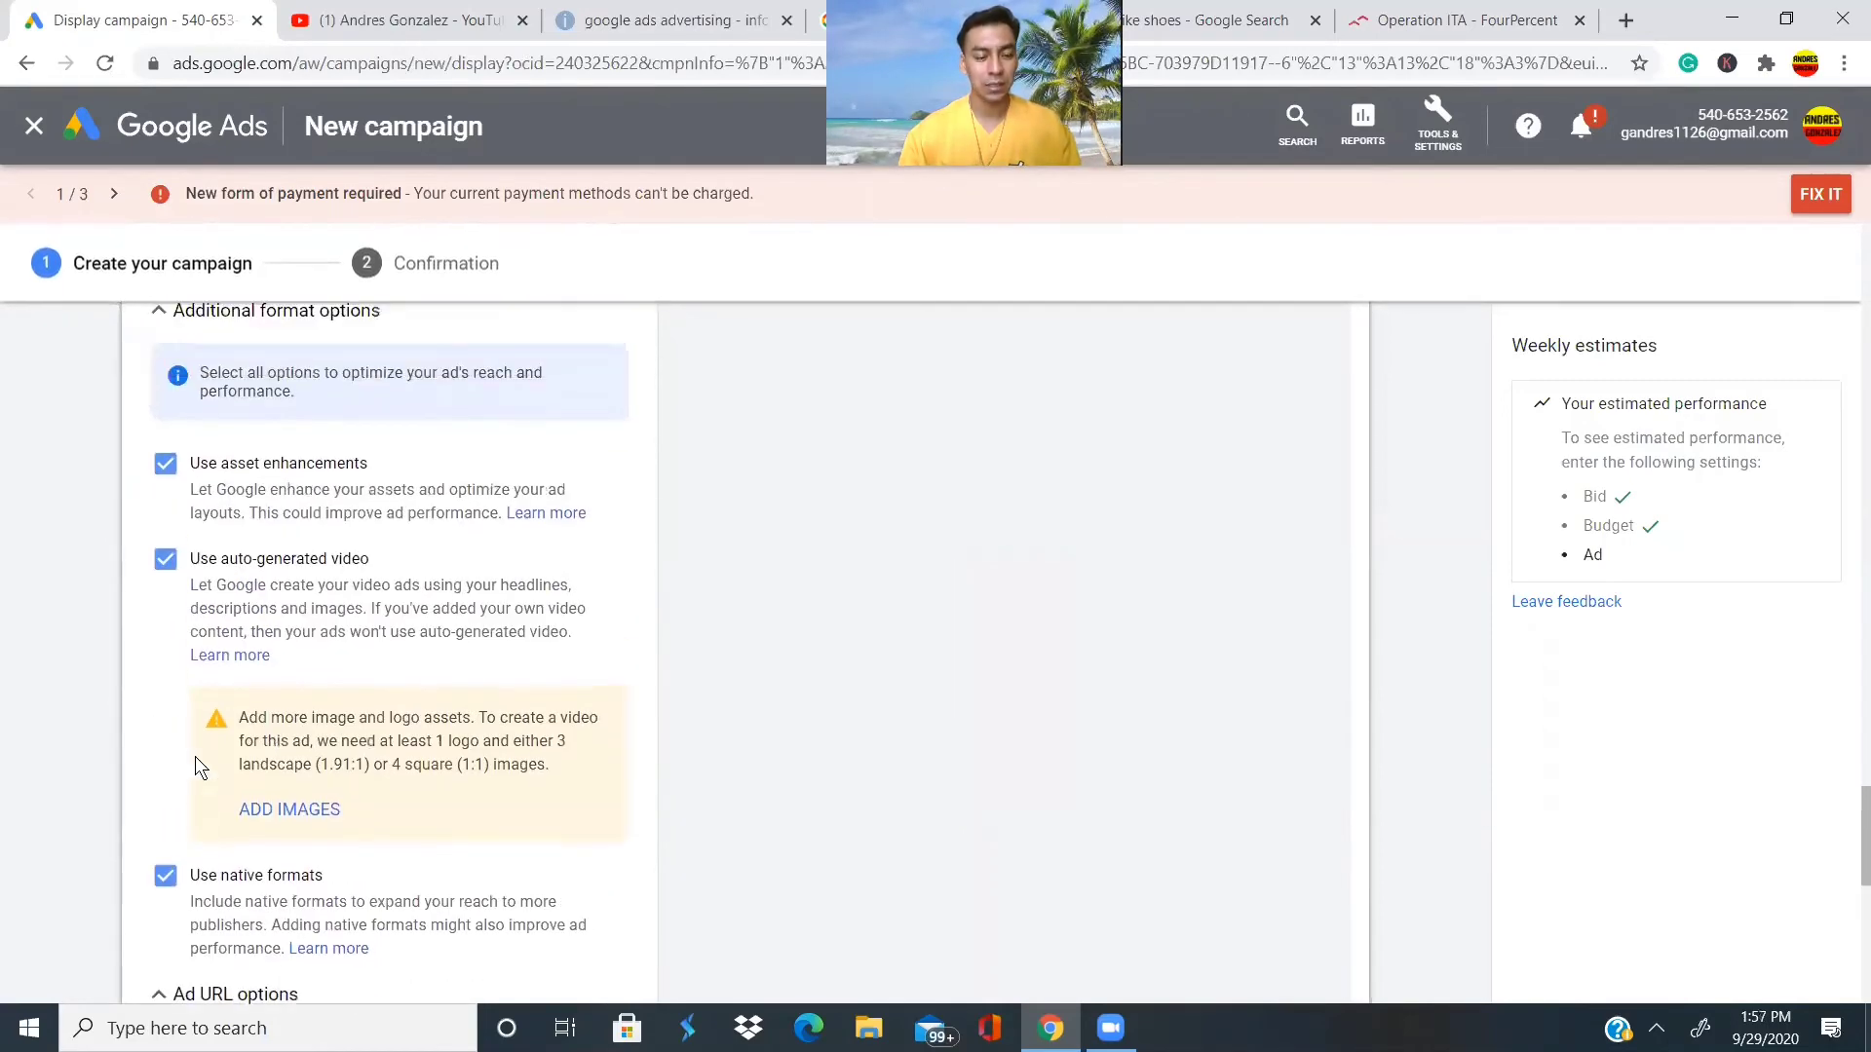
scroll(195, 756, up, 2)
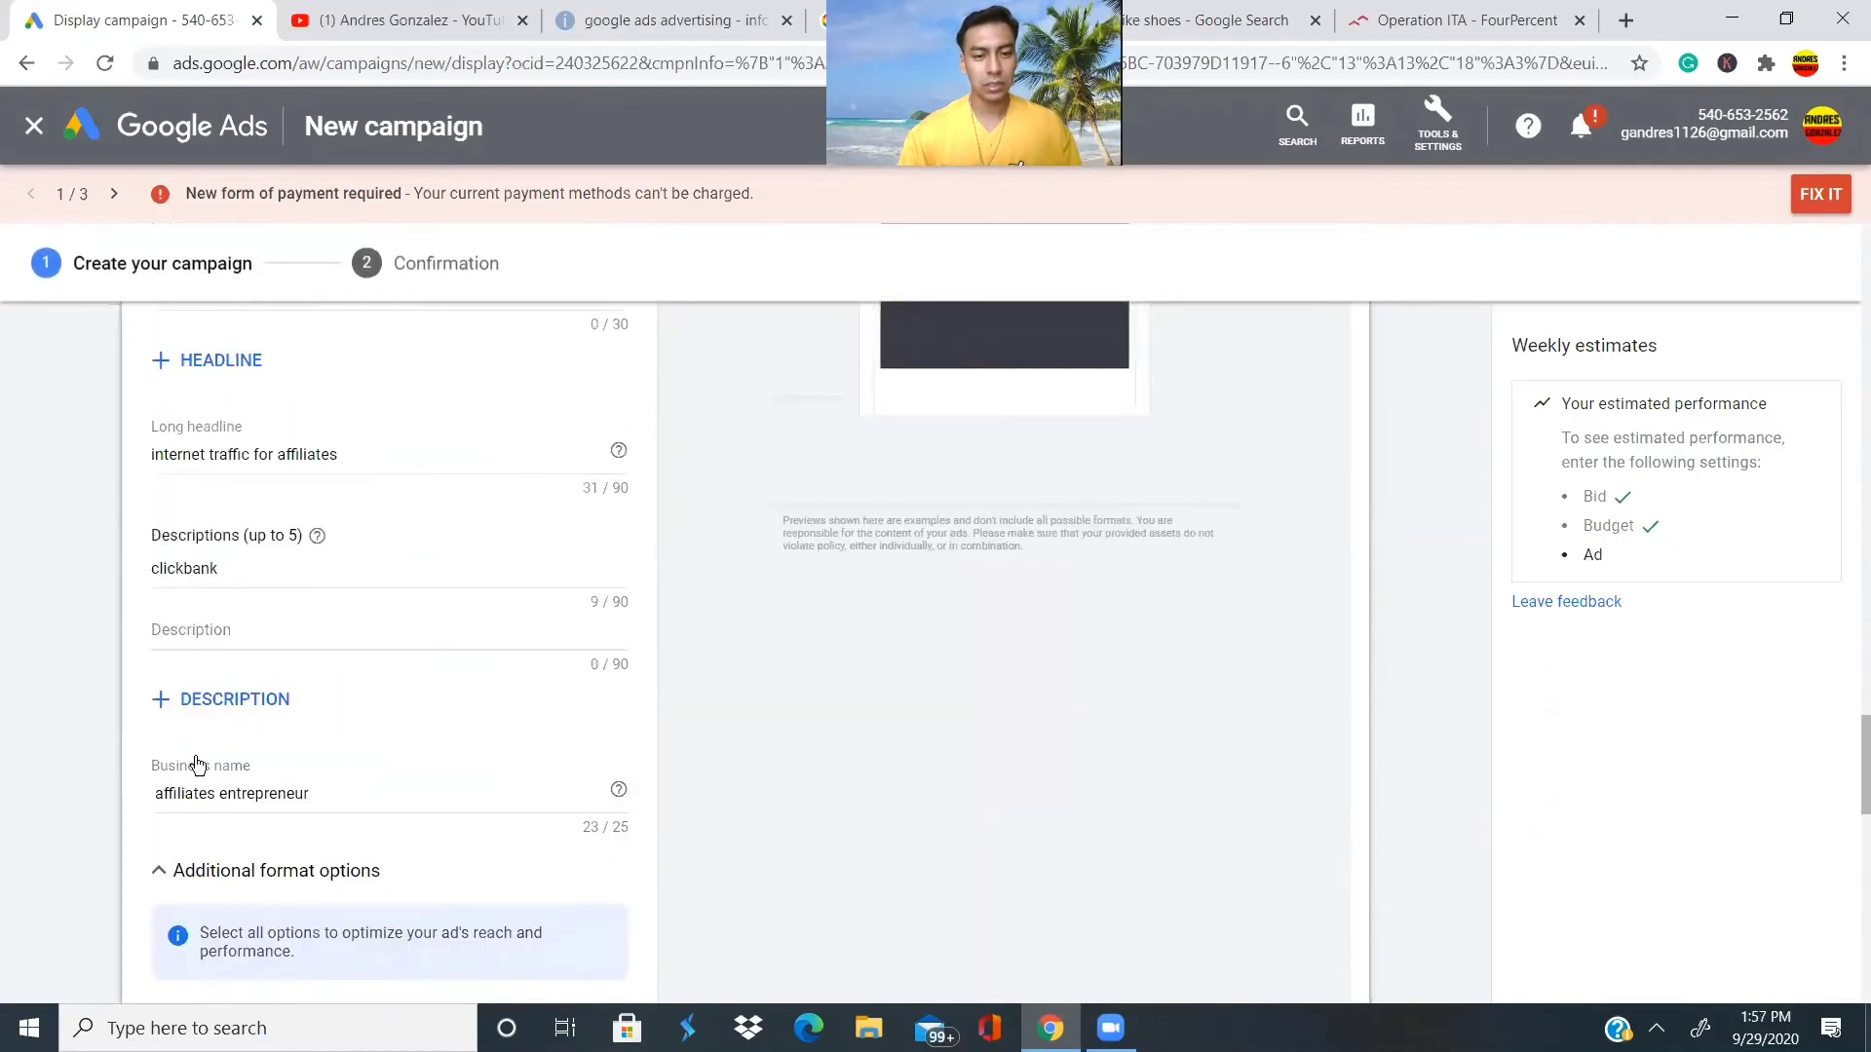
scroll(195, 756, up, 4)
scroll(195, 756, up, 1)
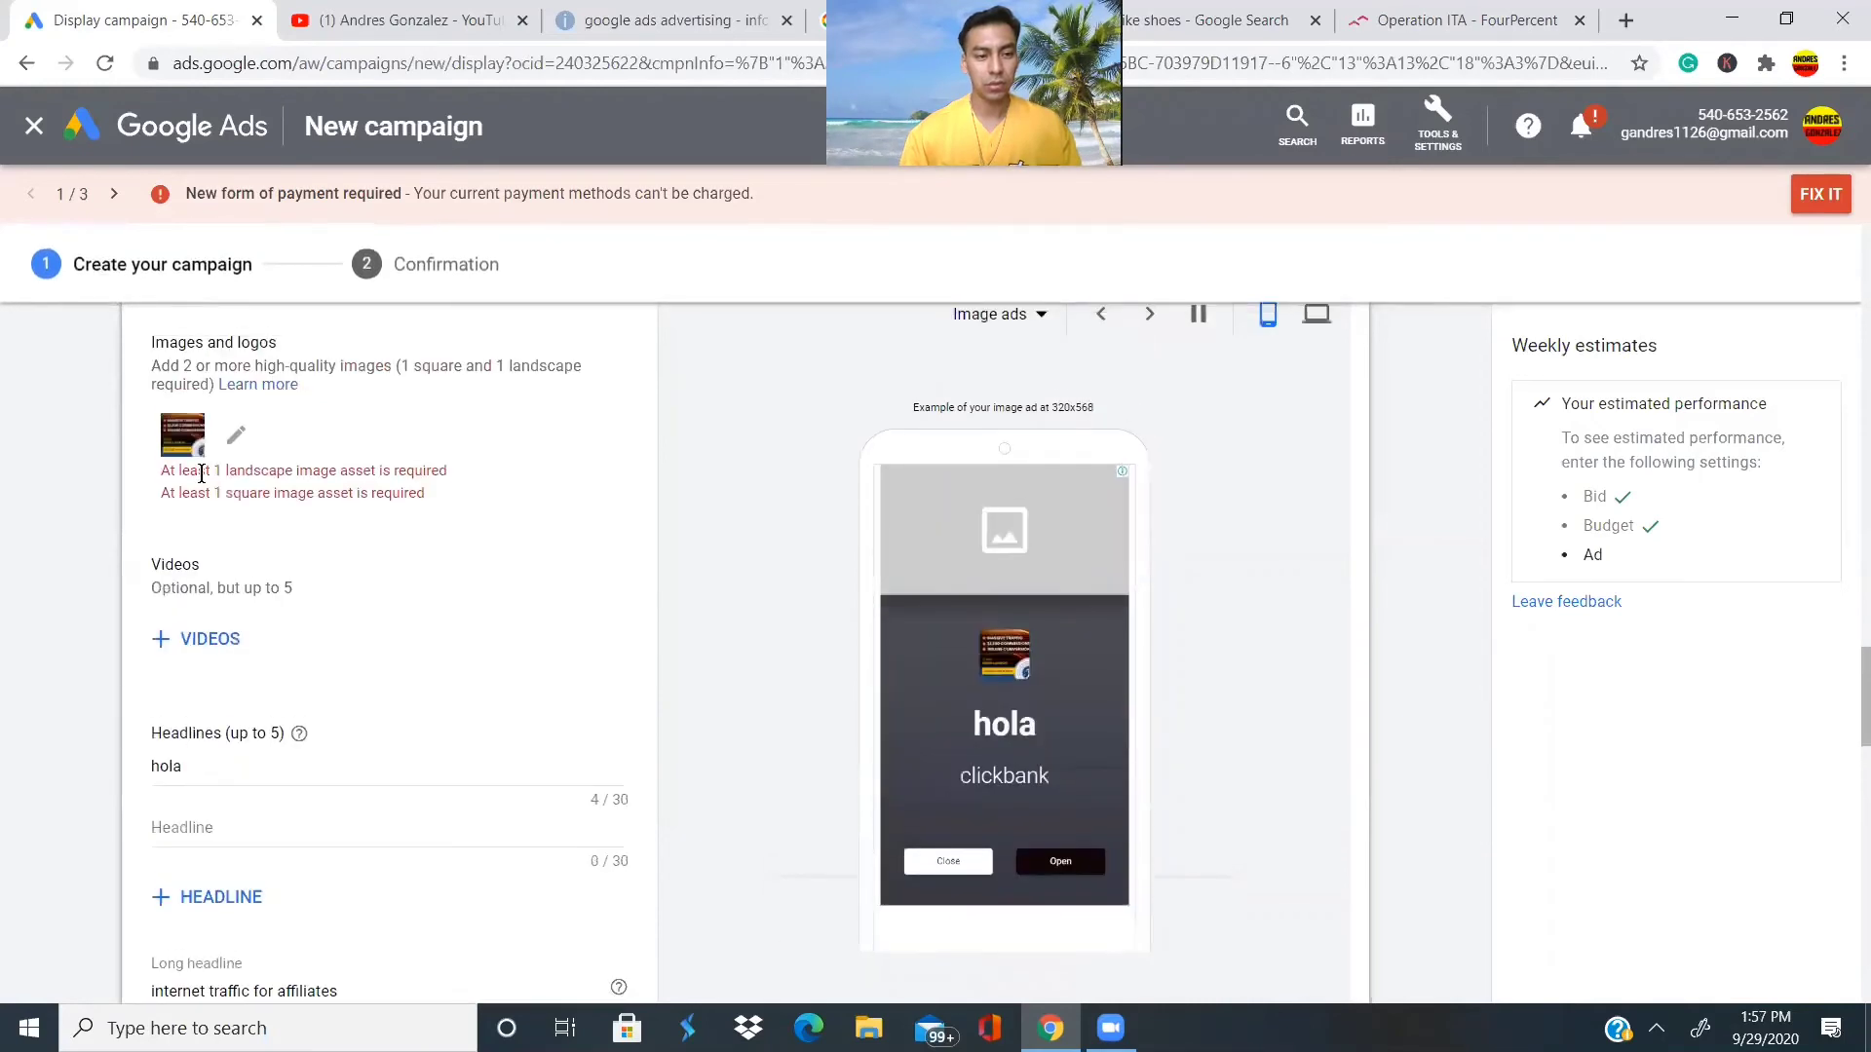
Add ita-video-5.jpg to the ad as an image in the 1.91:1 and 1:1 ratios and save the asset selection.
click(234, 435)
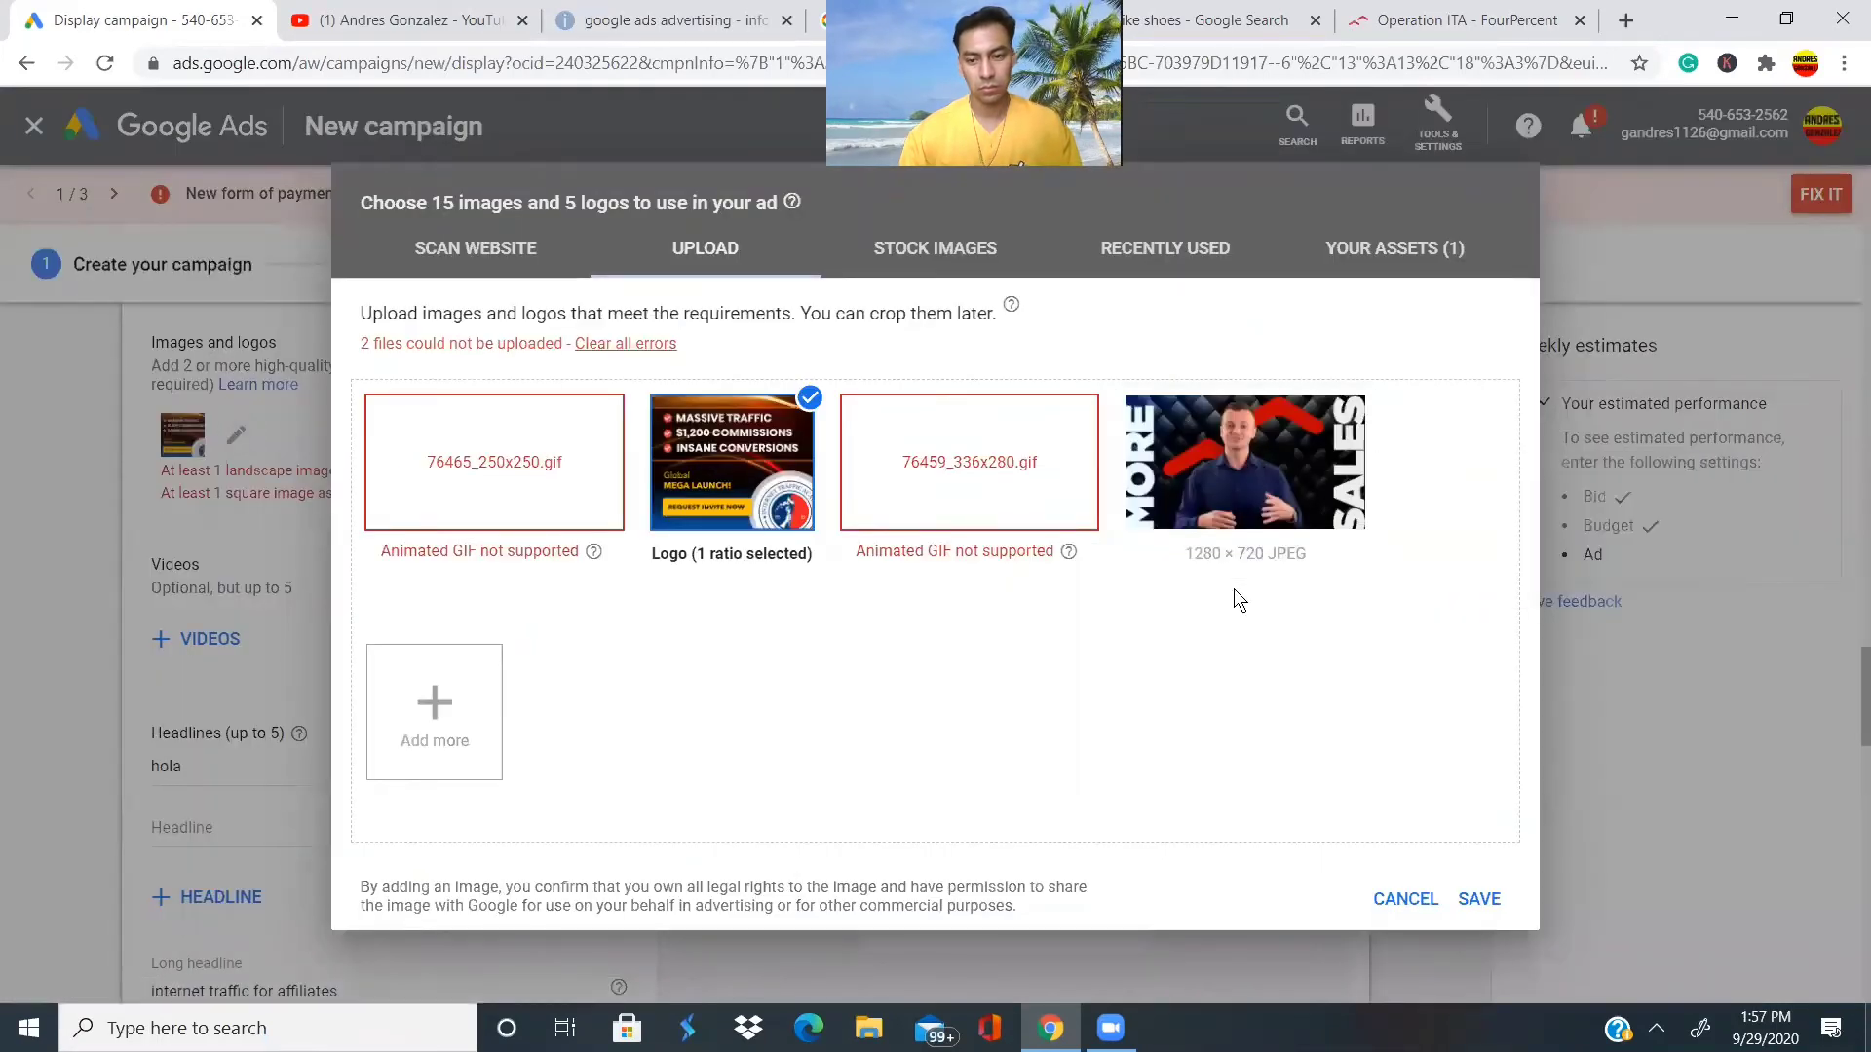
click(1240, 505)
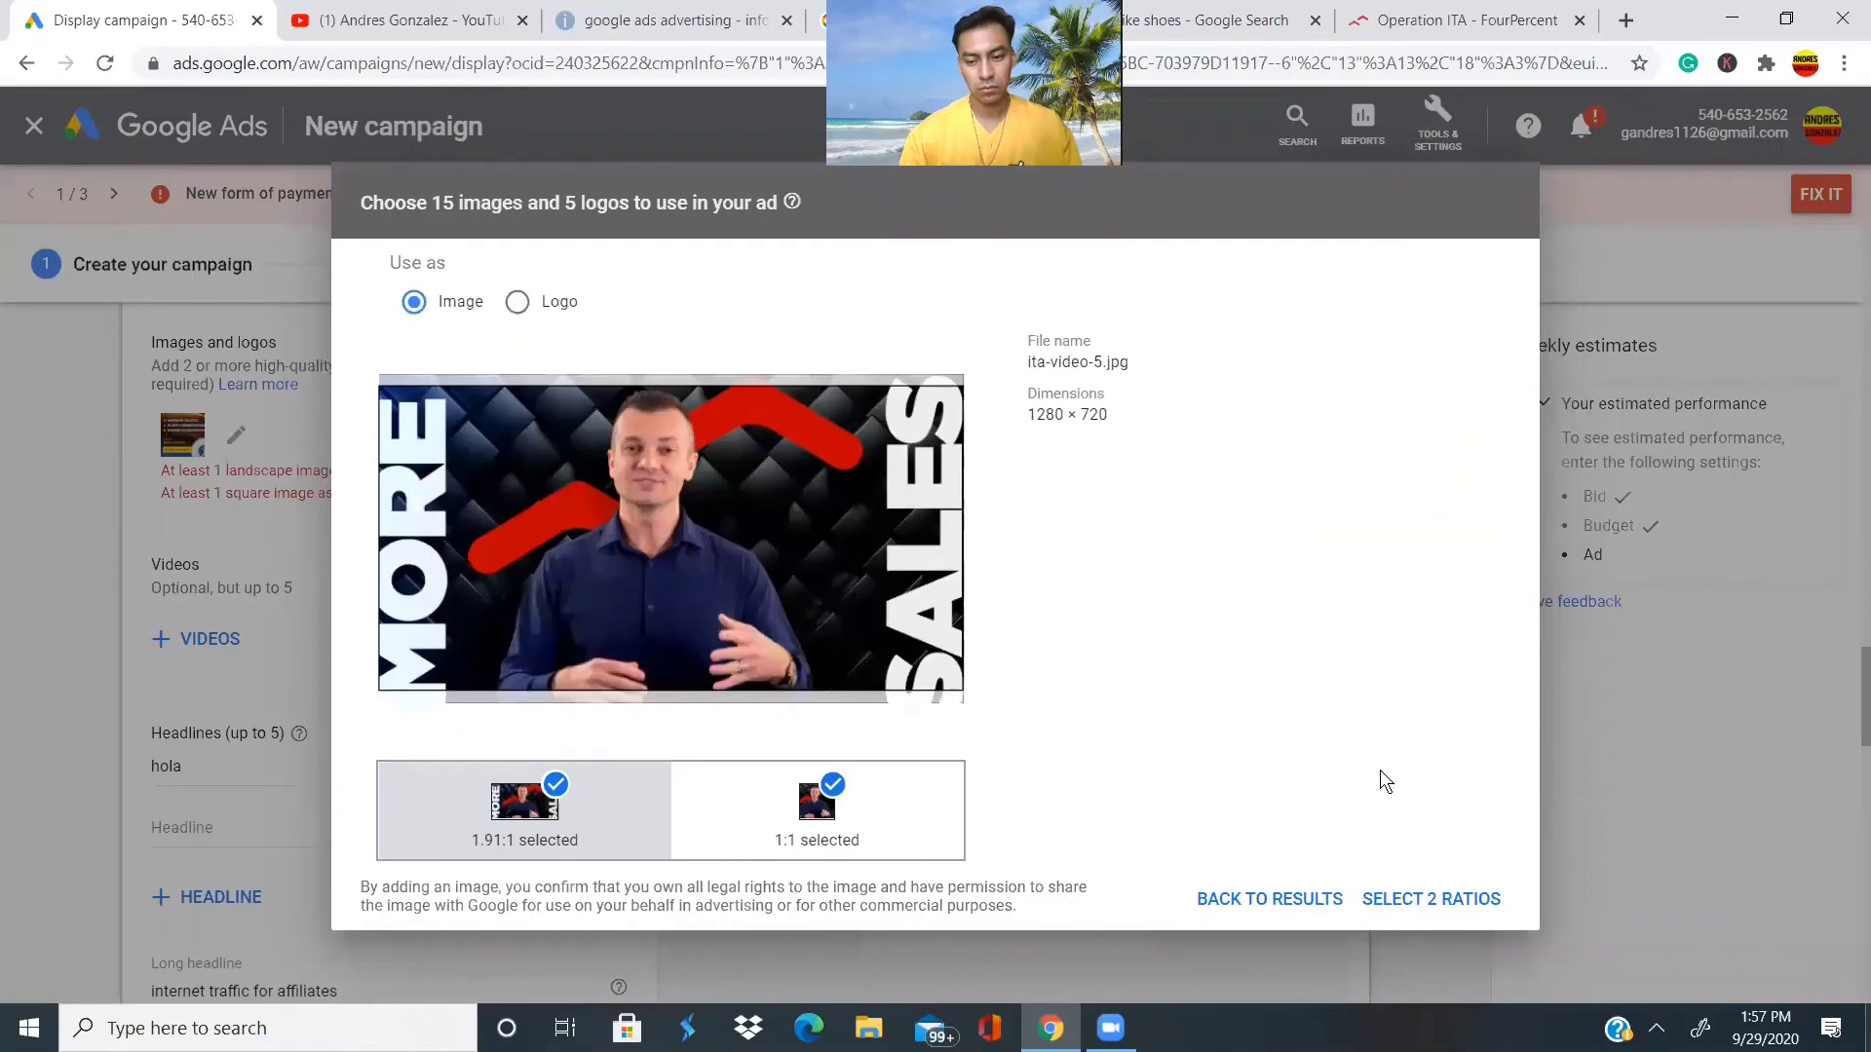
click(1413, 898)
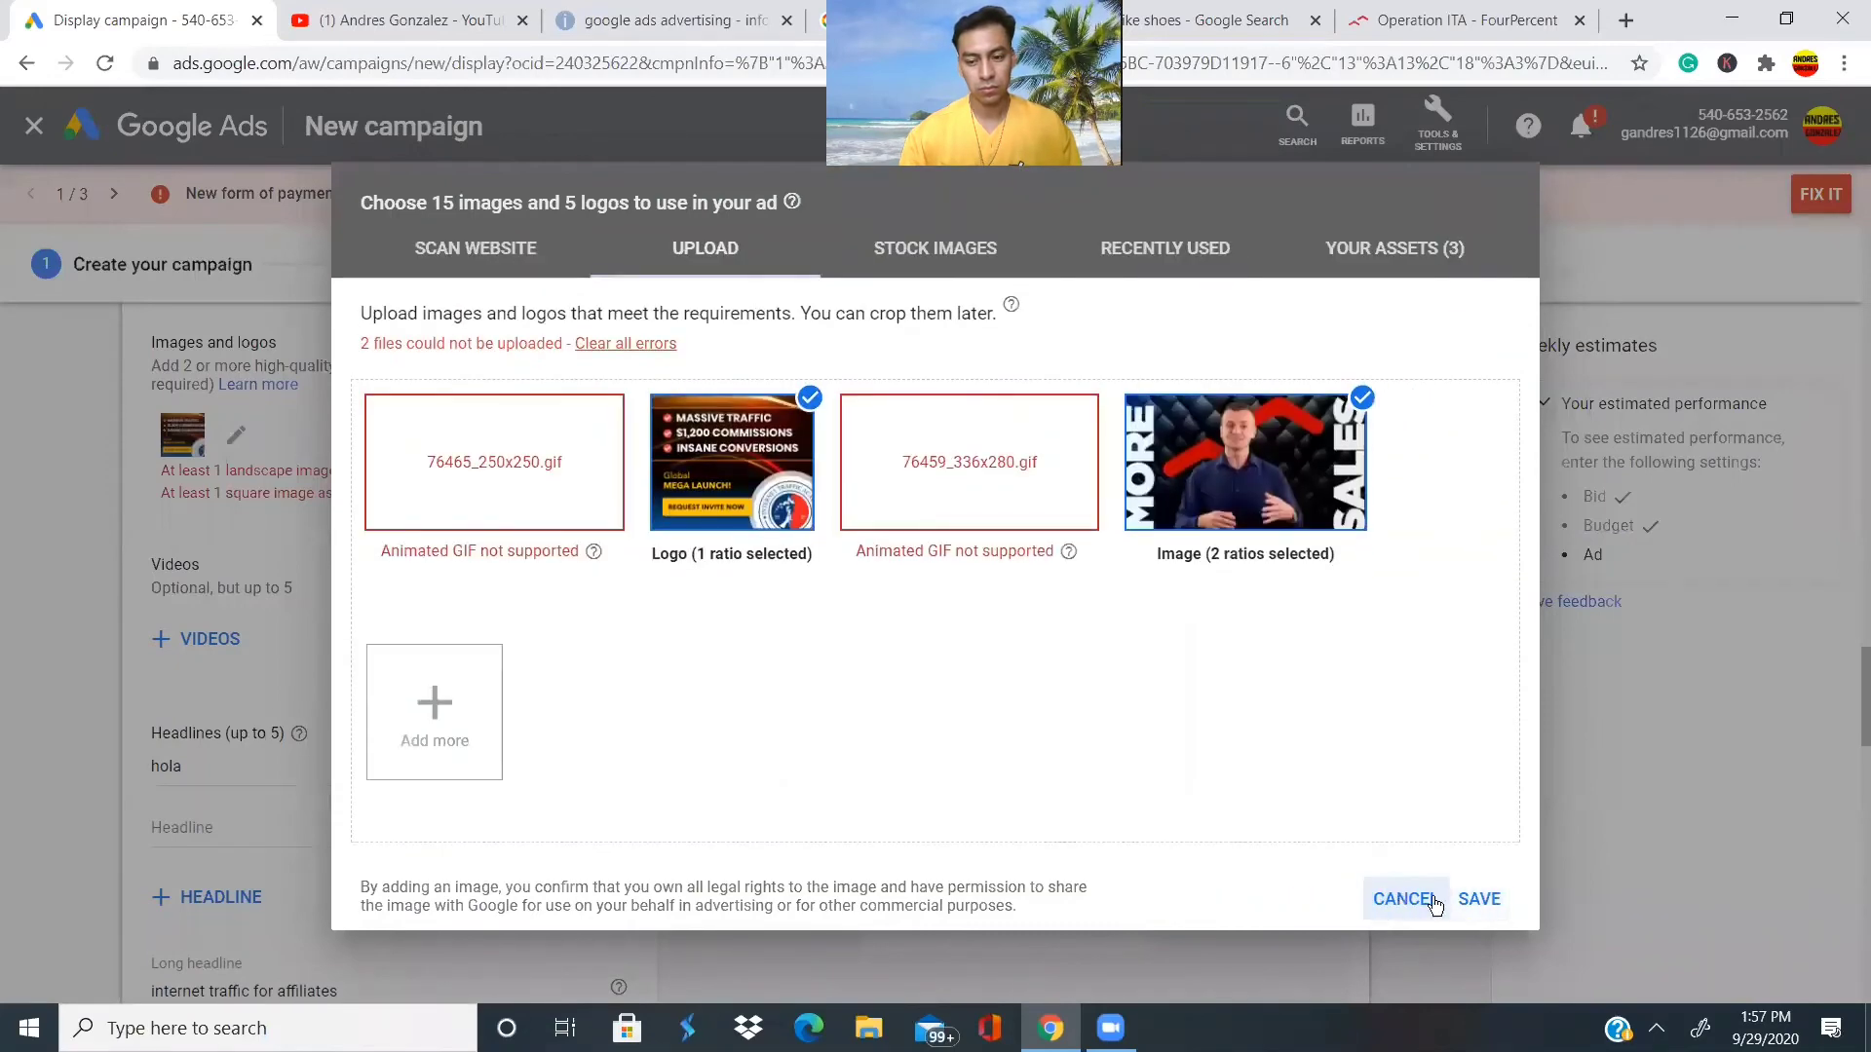
click(1479, 899)
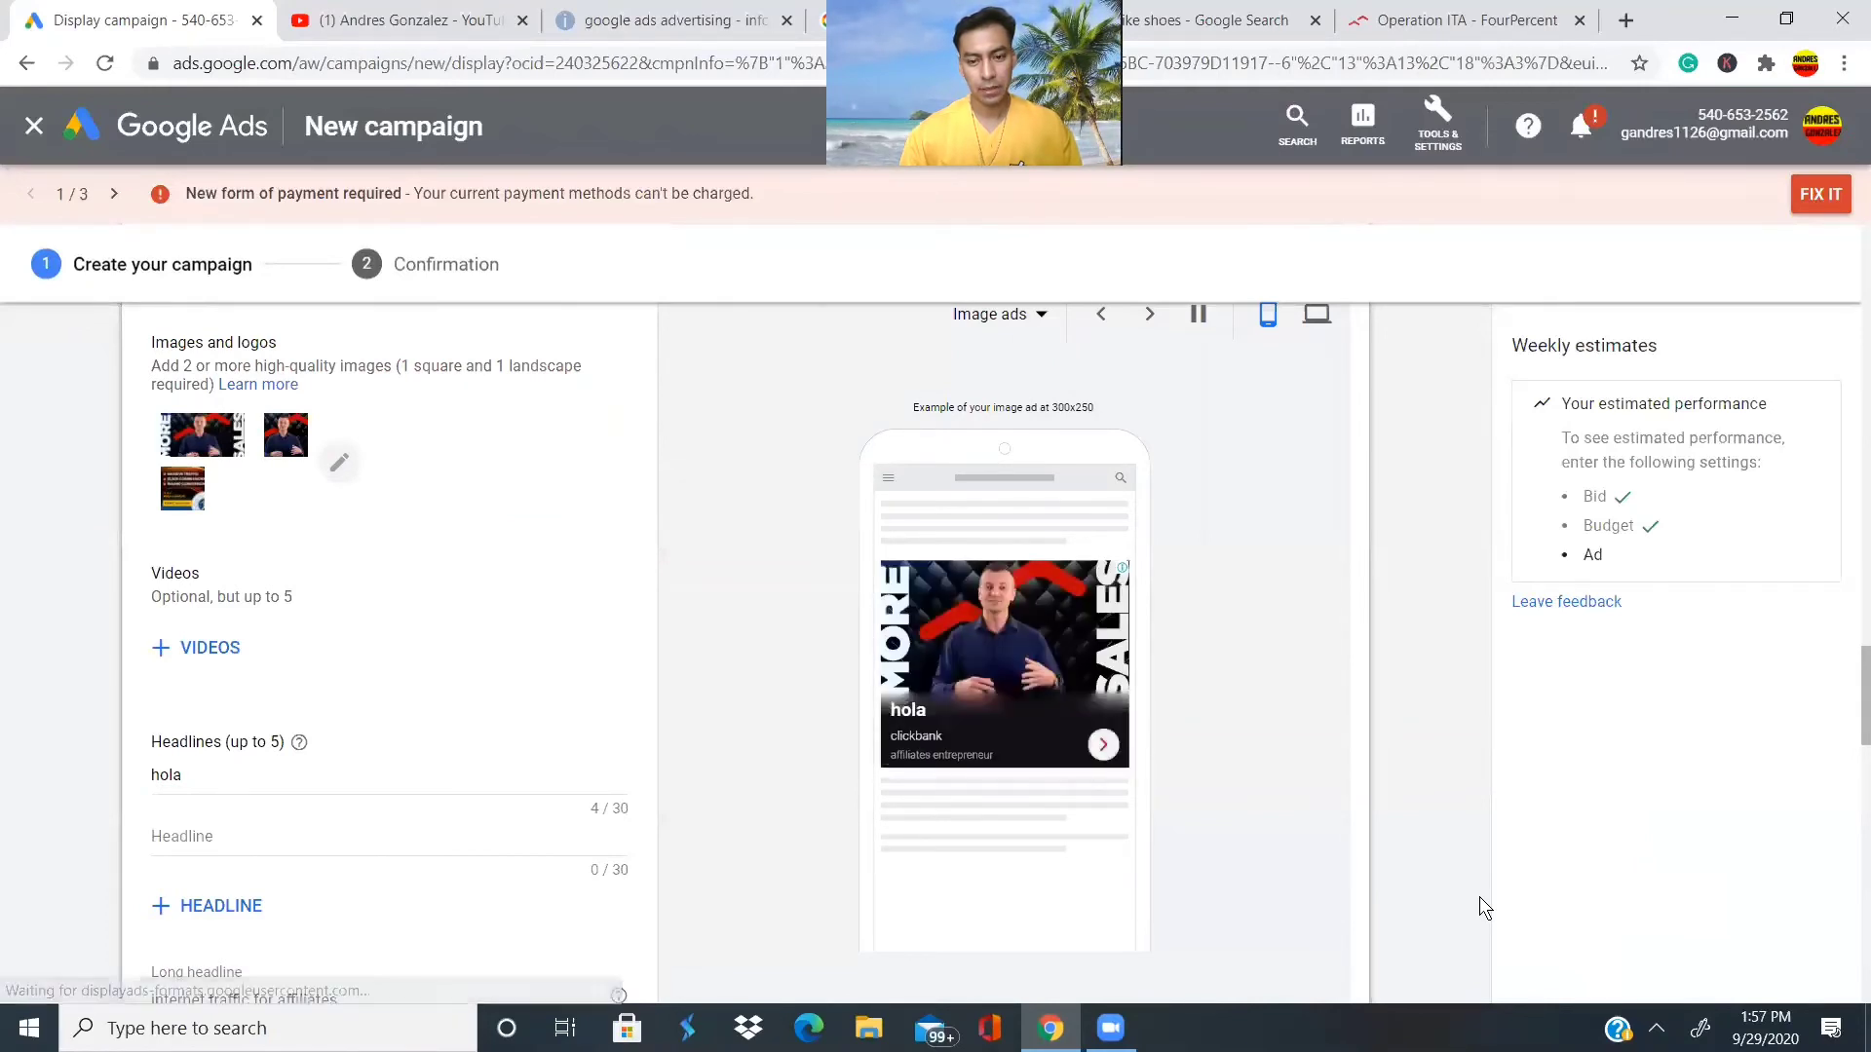
Look over the ad preview with the added images and open the headline ideas under ad strength.
scroll(1479, 896, down, 4)
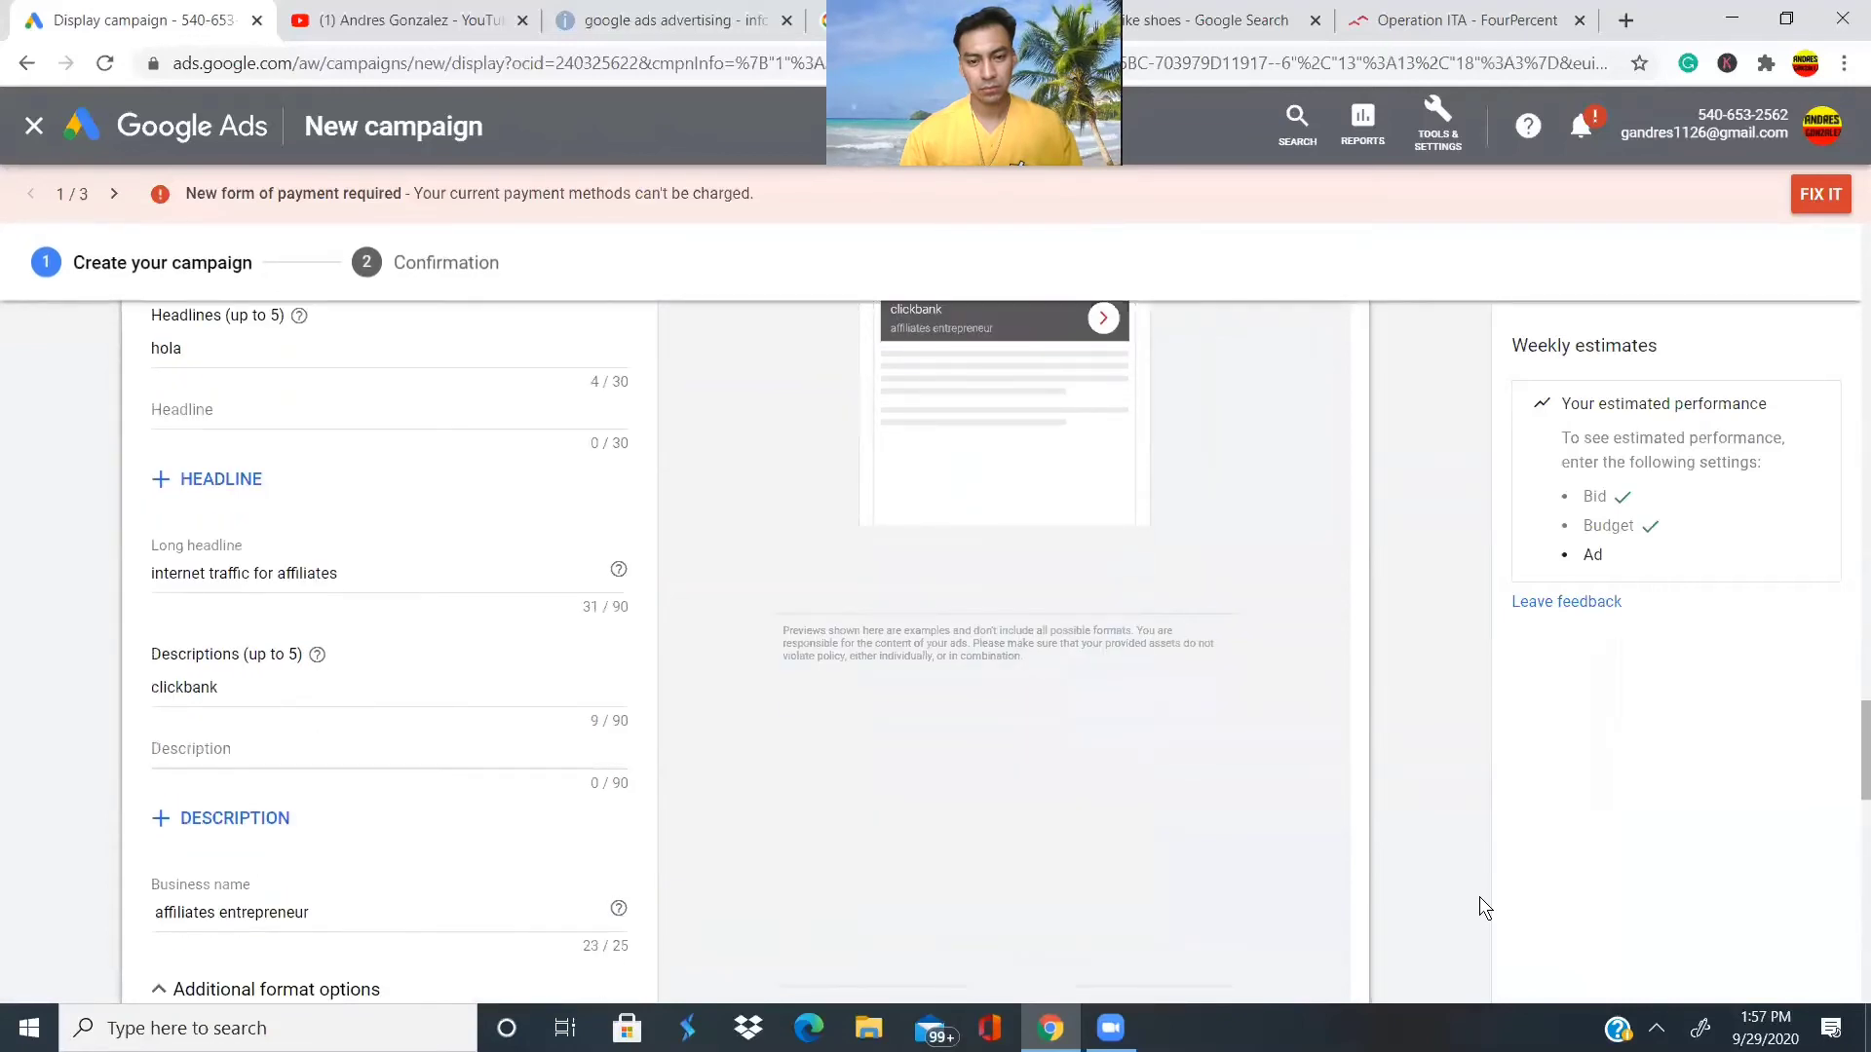
scroll(1479, 897, up, 1)
scroll(1480, 897, up, 2)
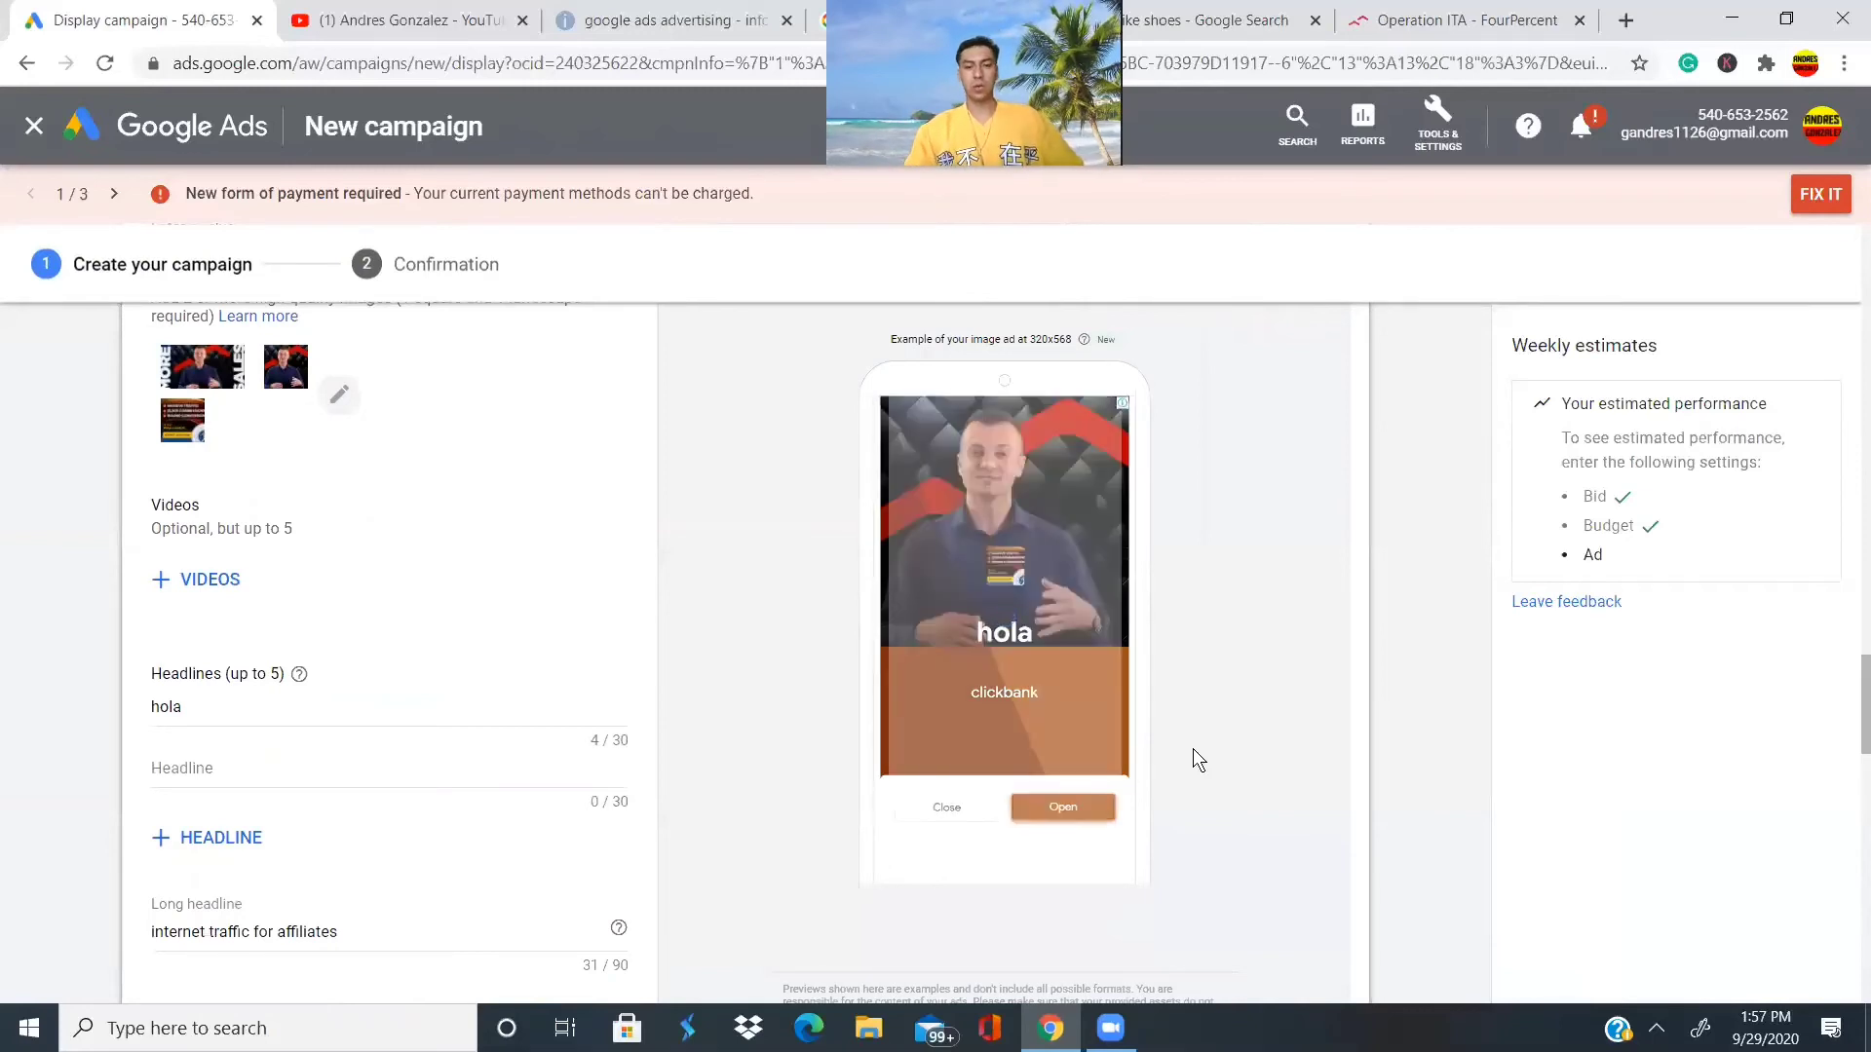
scroll(1193, 751, down, 4)
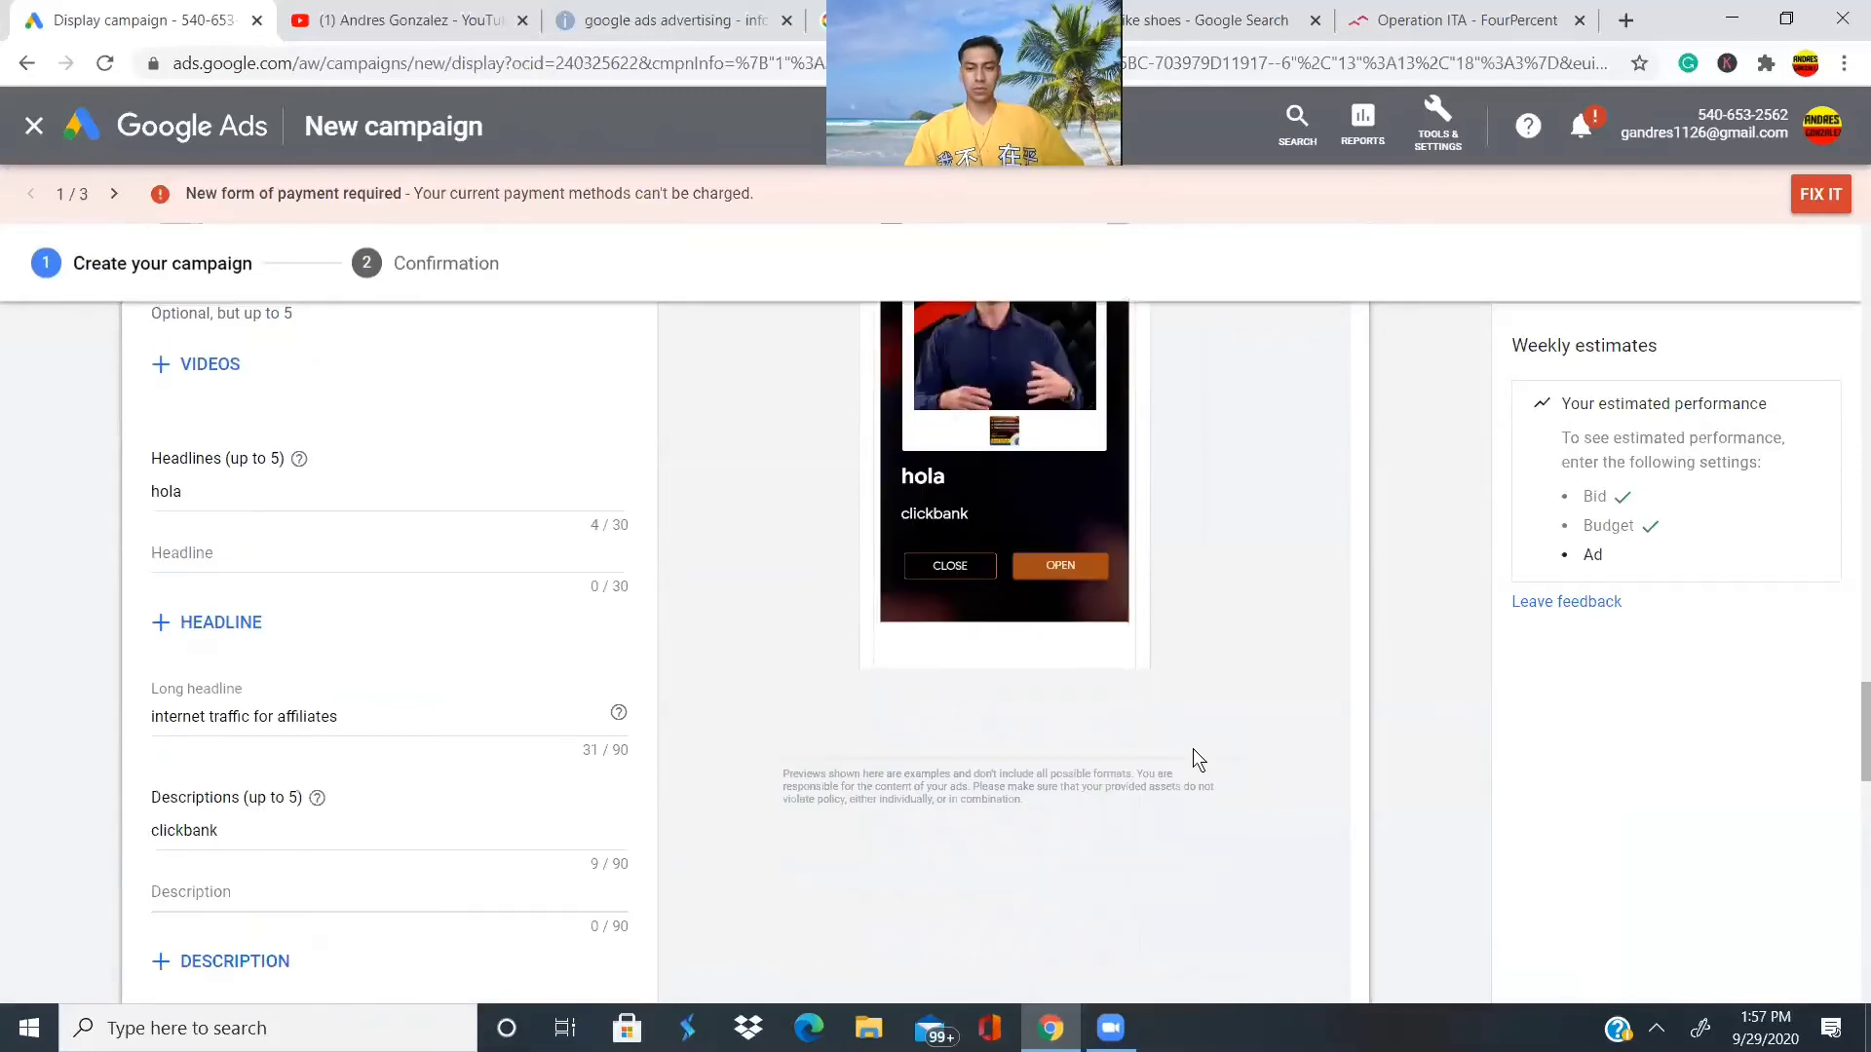
scroll(1192, 751, up, 3)
scroll(1199, 760, up, 6)
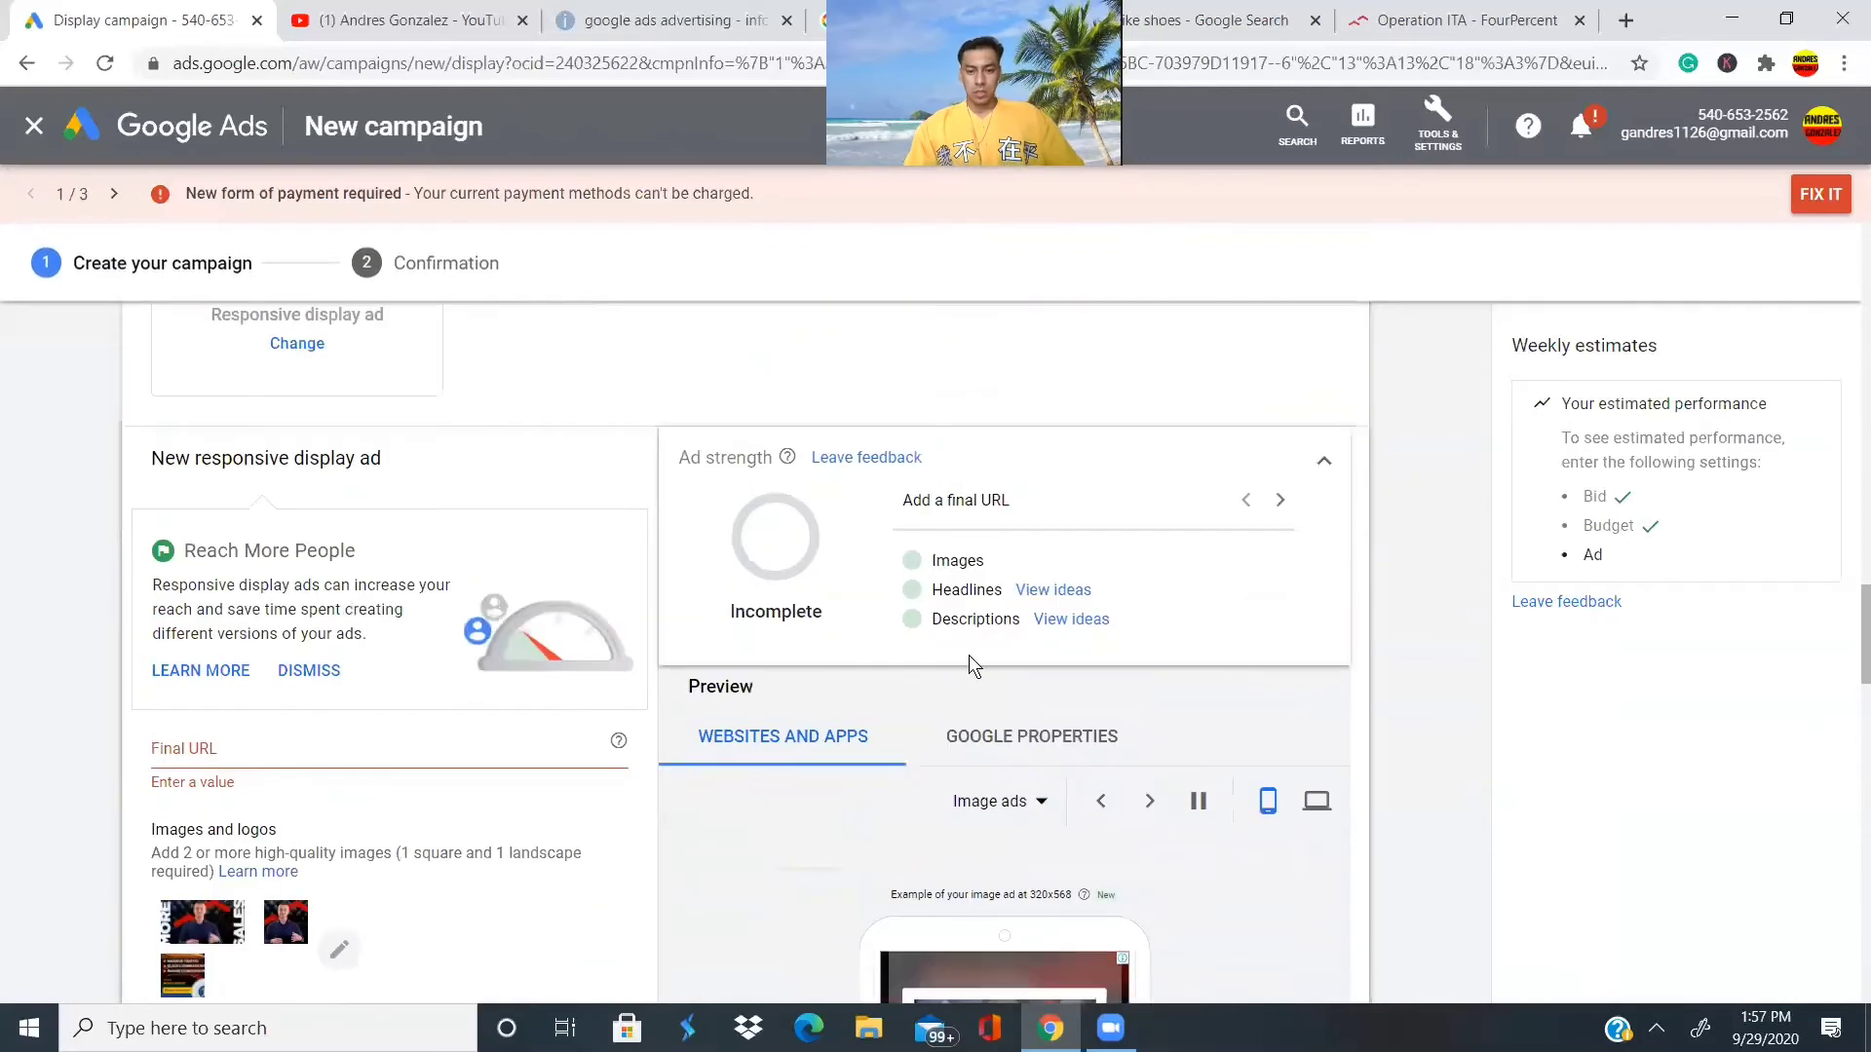
click(1050, 590)
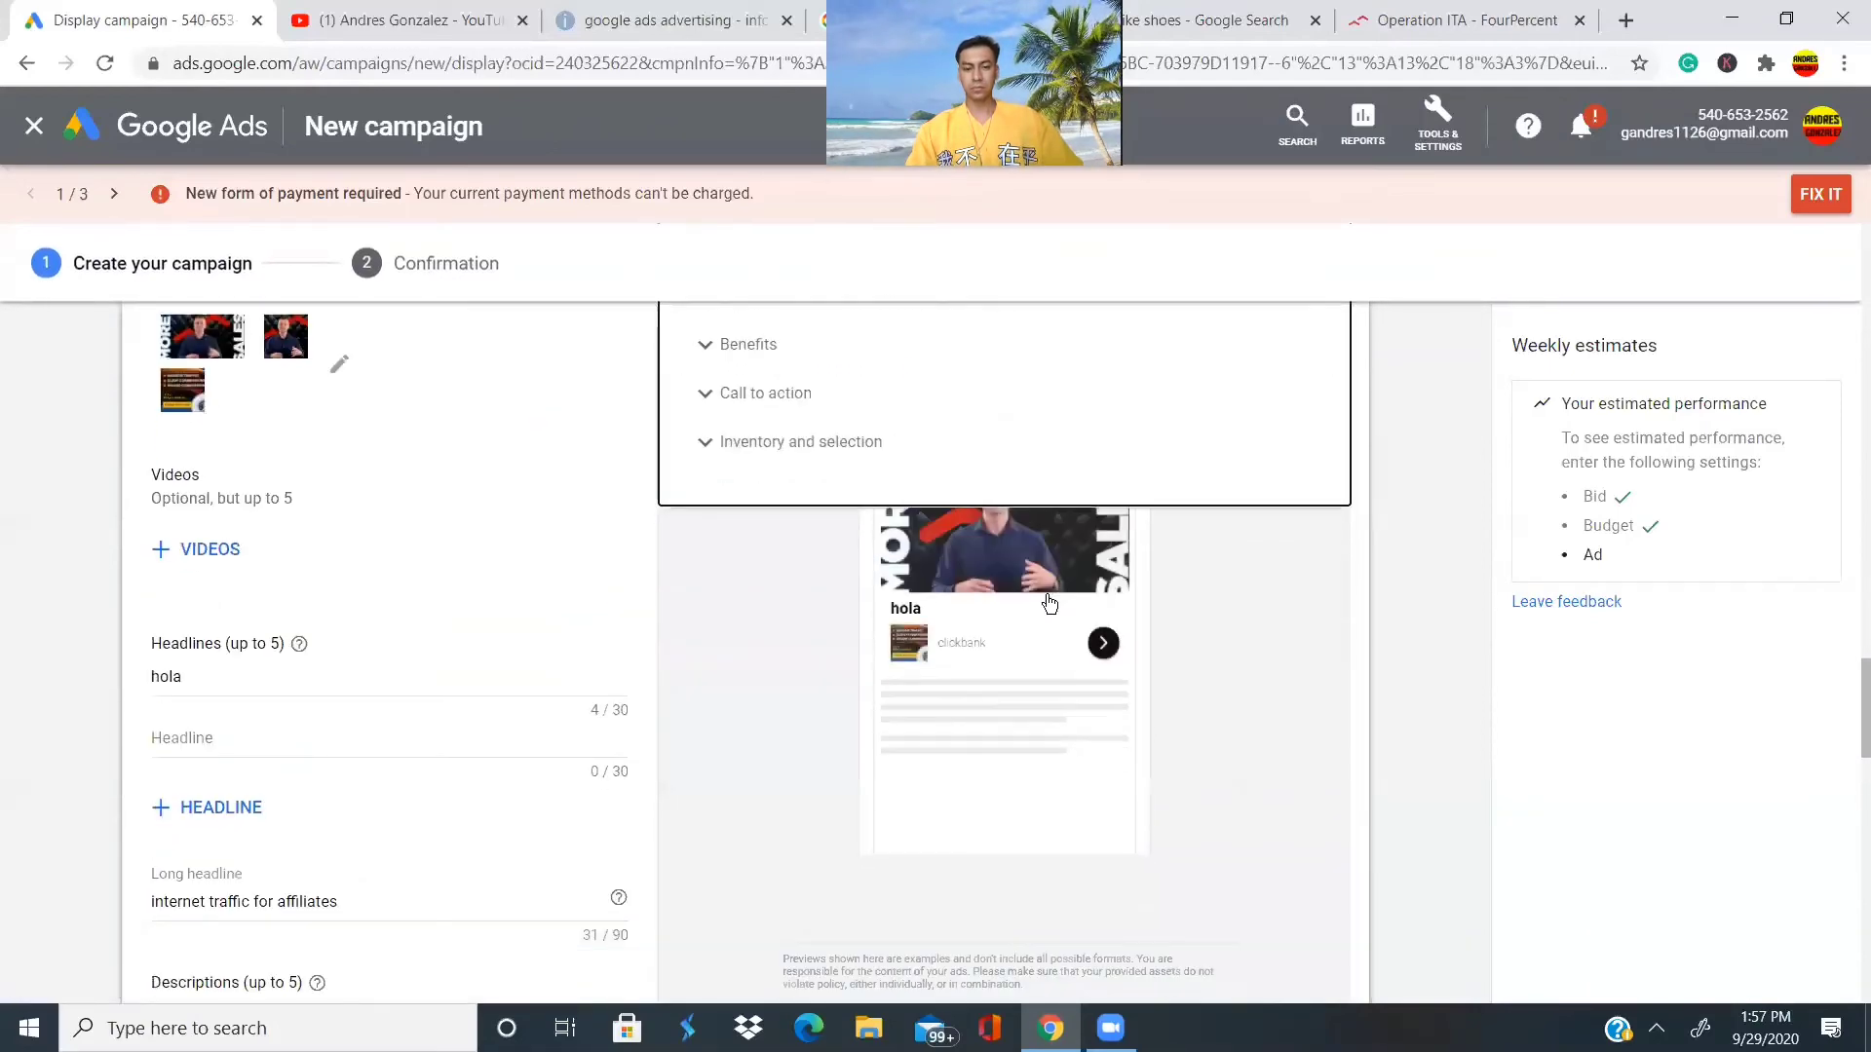
scroll(1046, 597, up, 4)
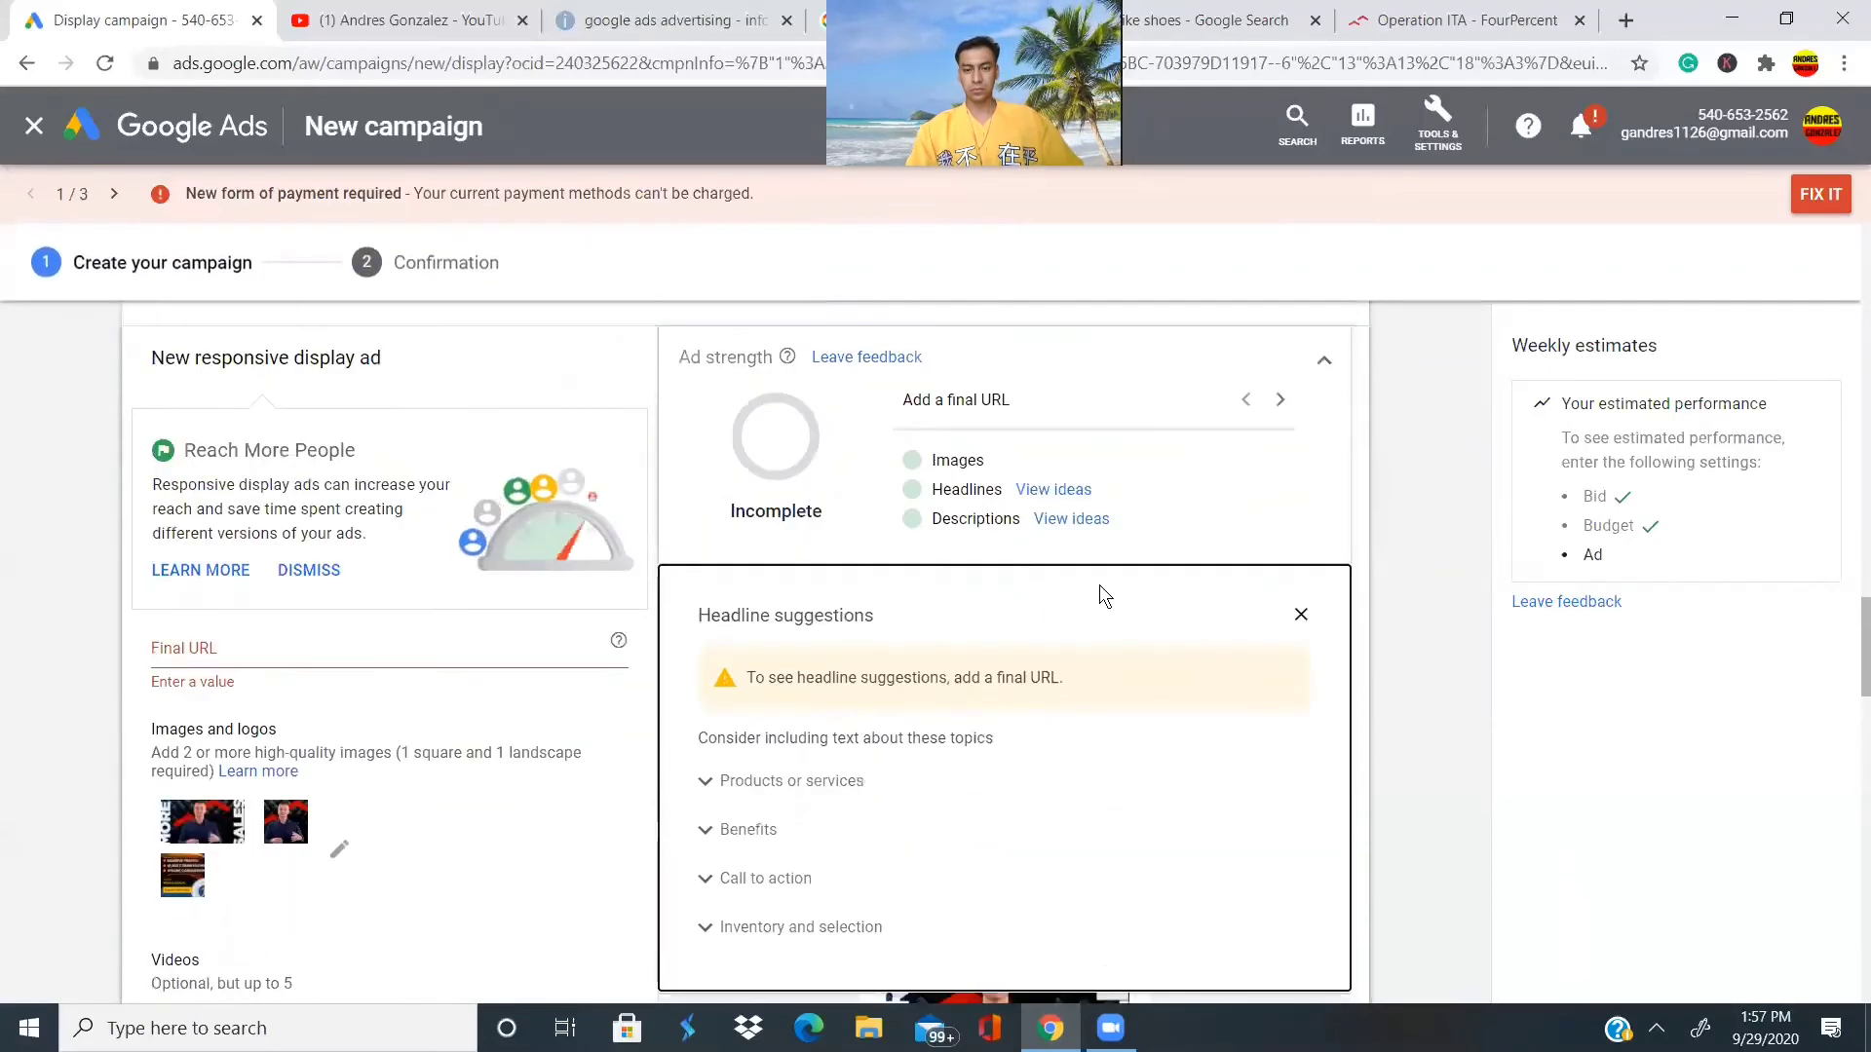
scroll(1321, 549, up, 15)
scroll(1324, 557, up, 12)
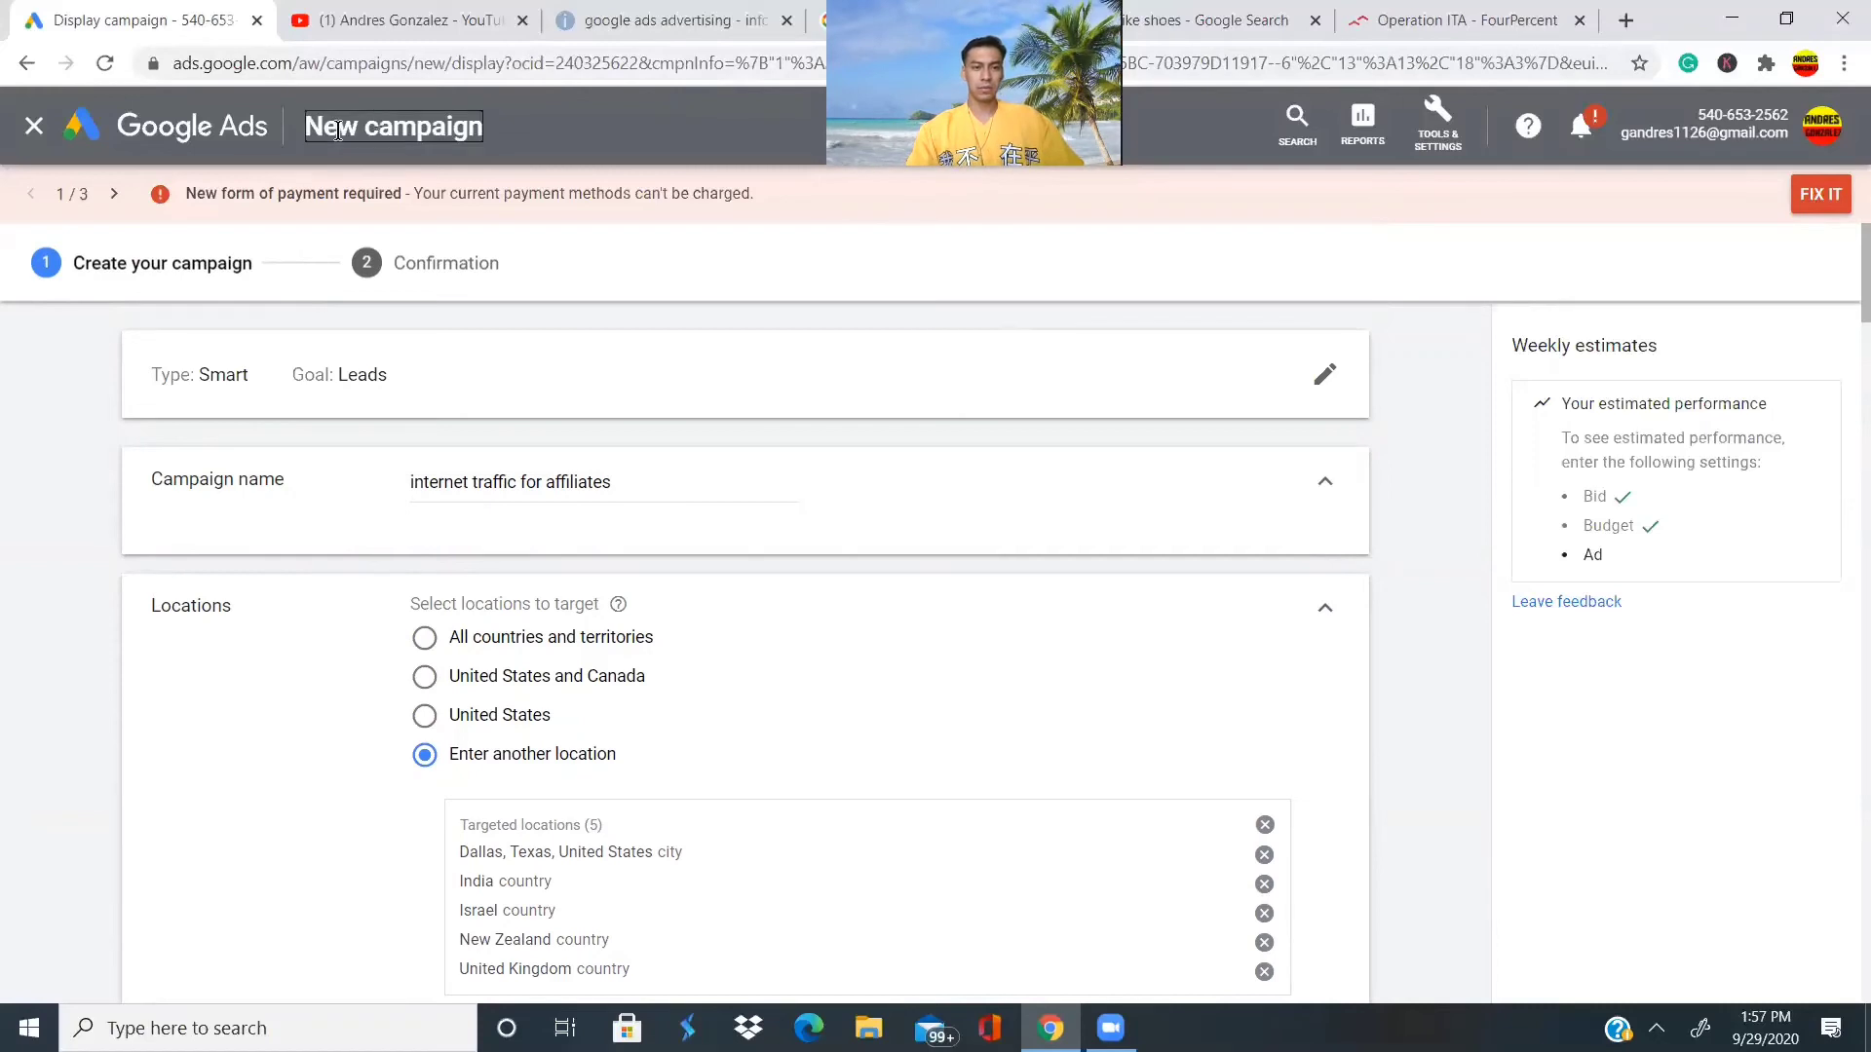
click(82, 125)
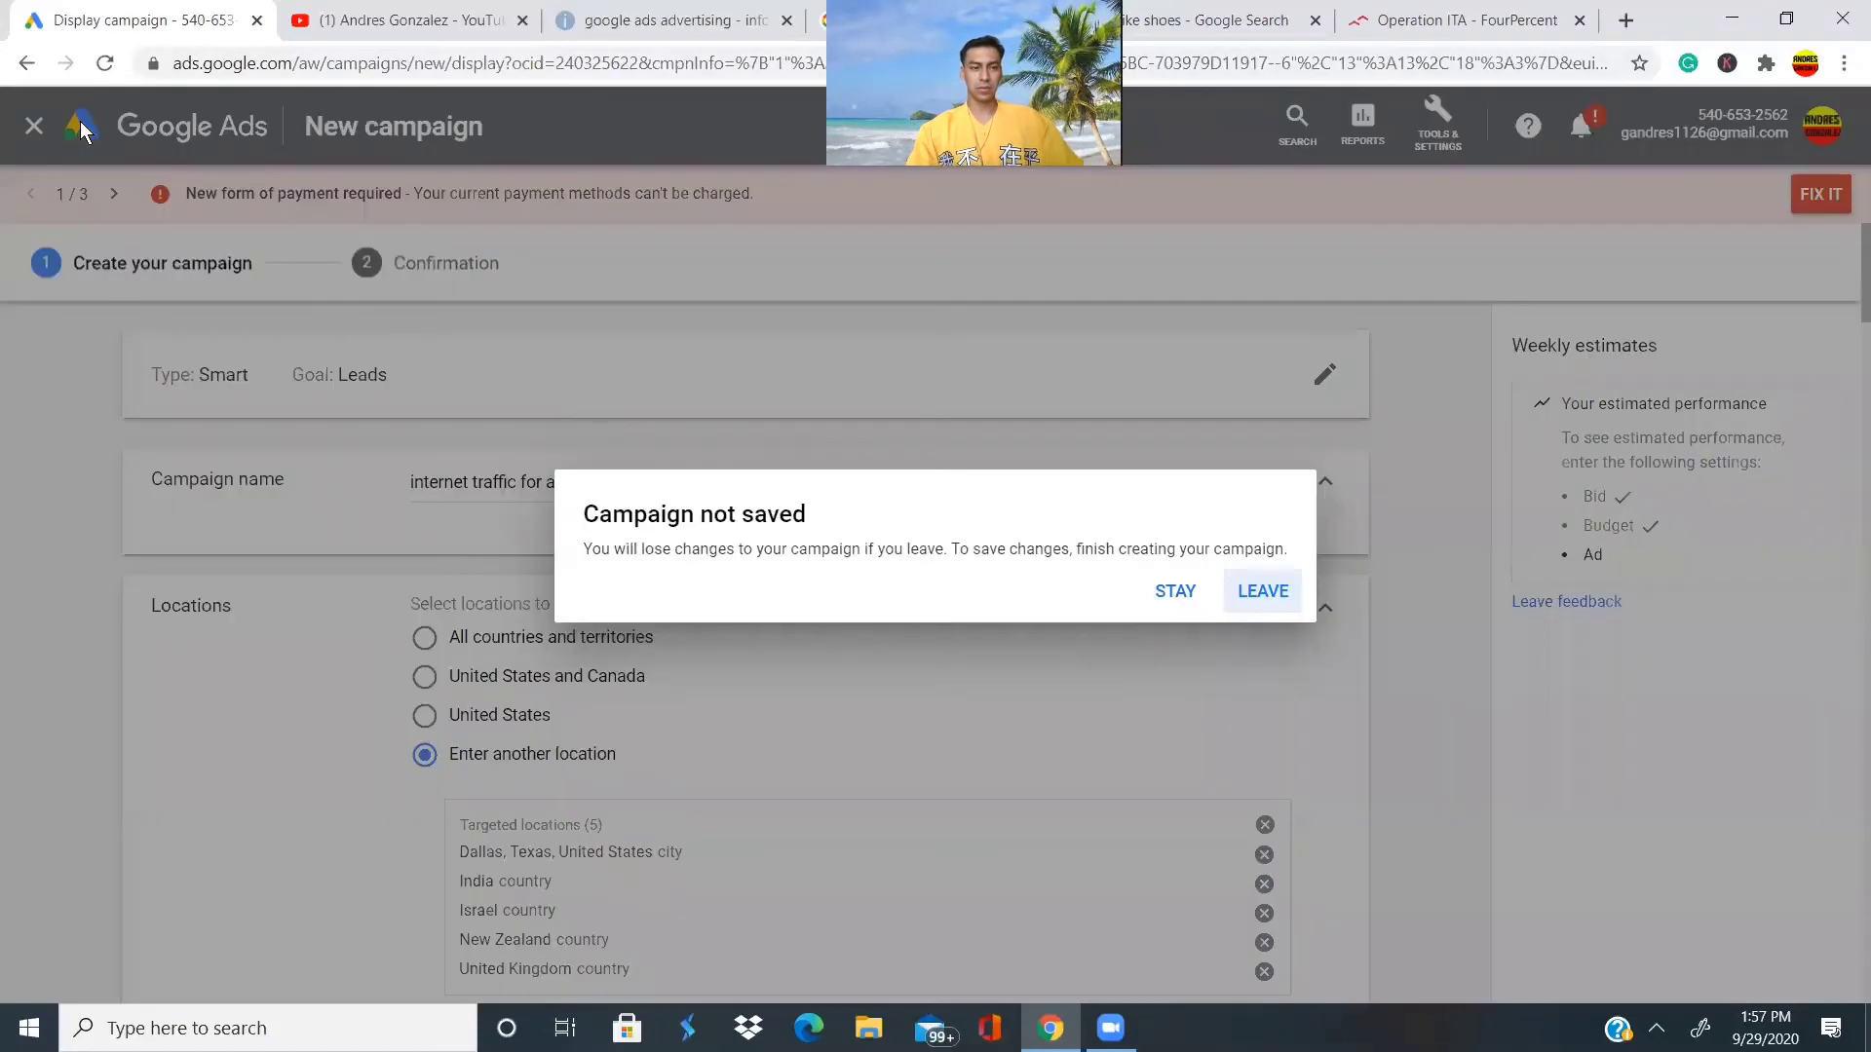
double_click(1192, 591)
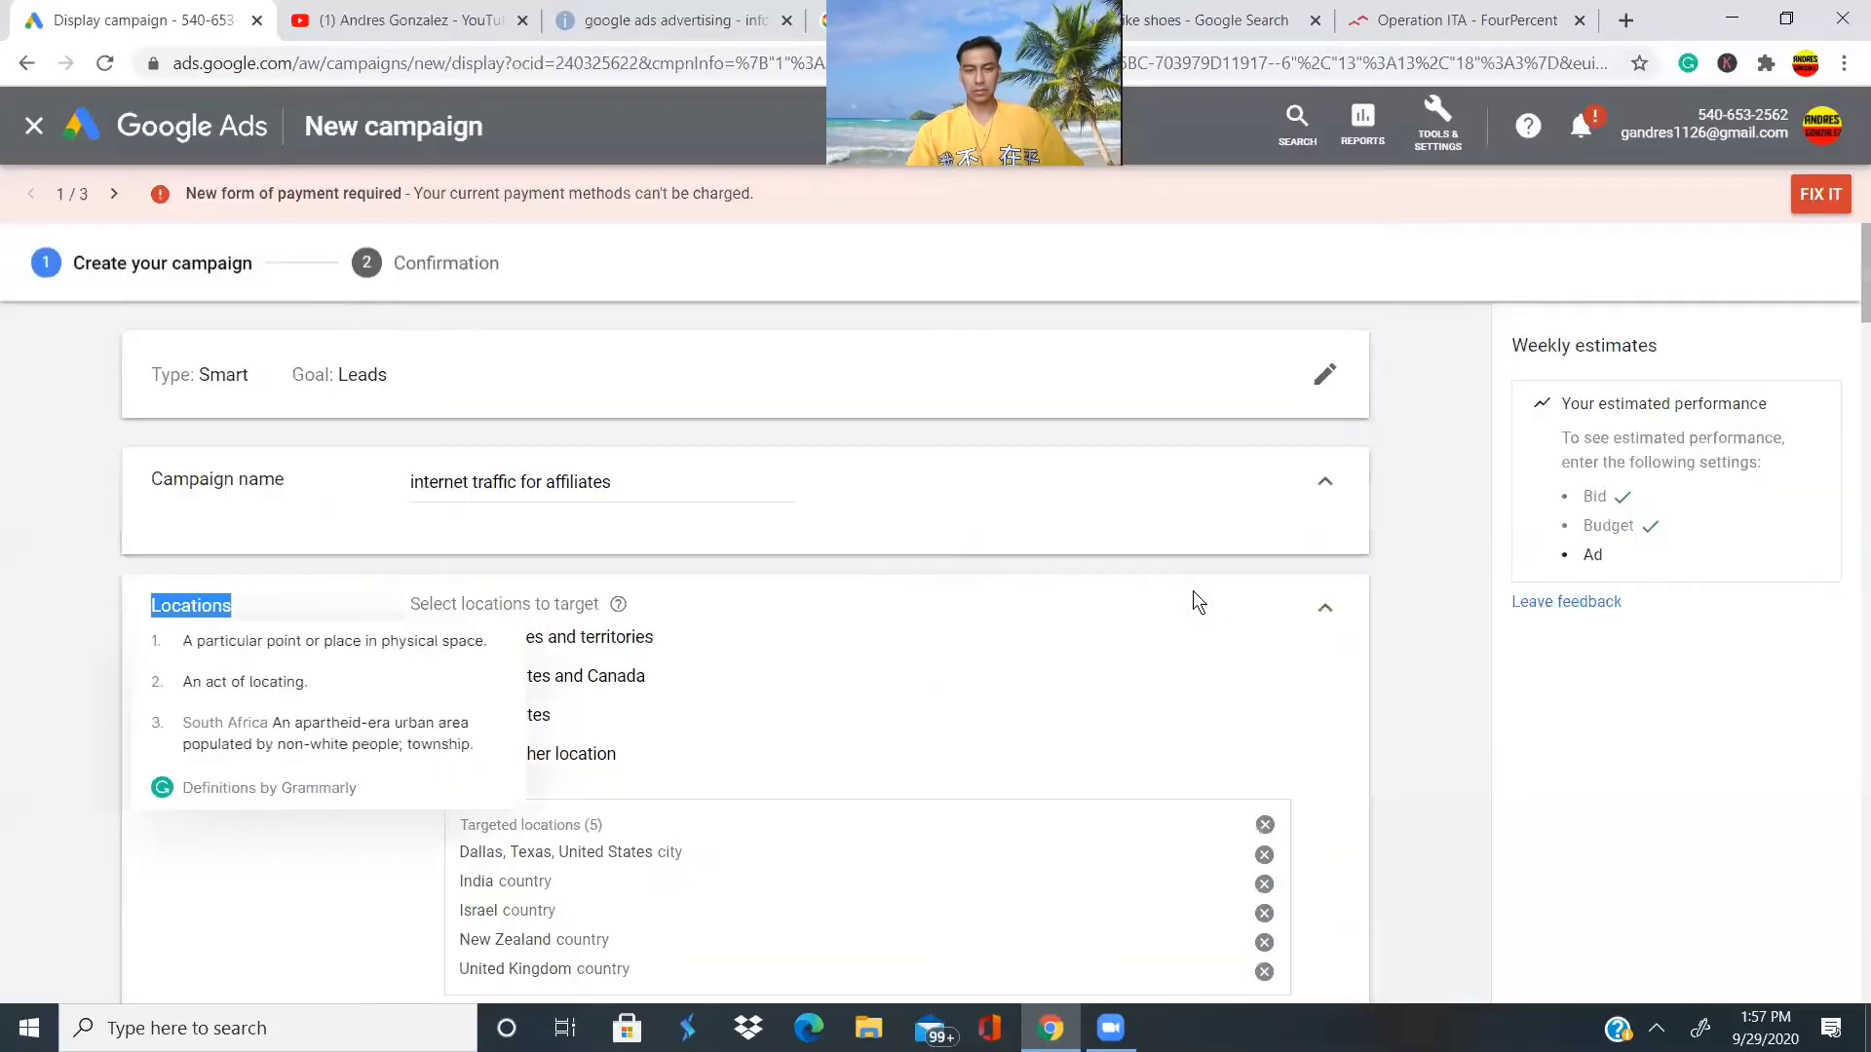
Try to create the campaign with the current settings.
scroll(650, 495, down, 20)
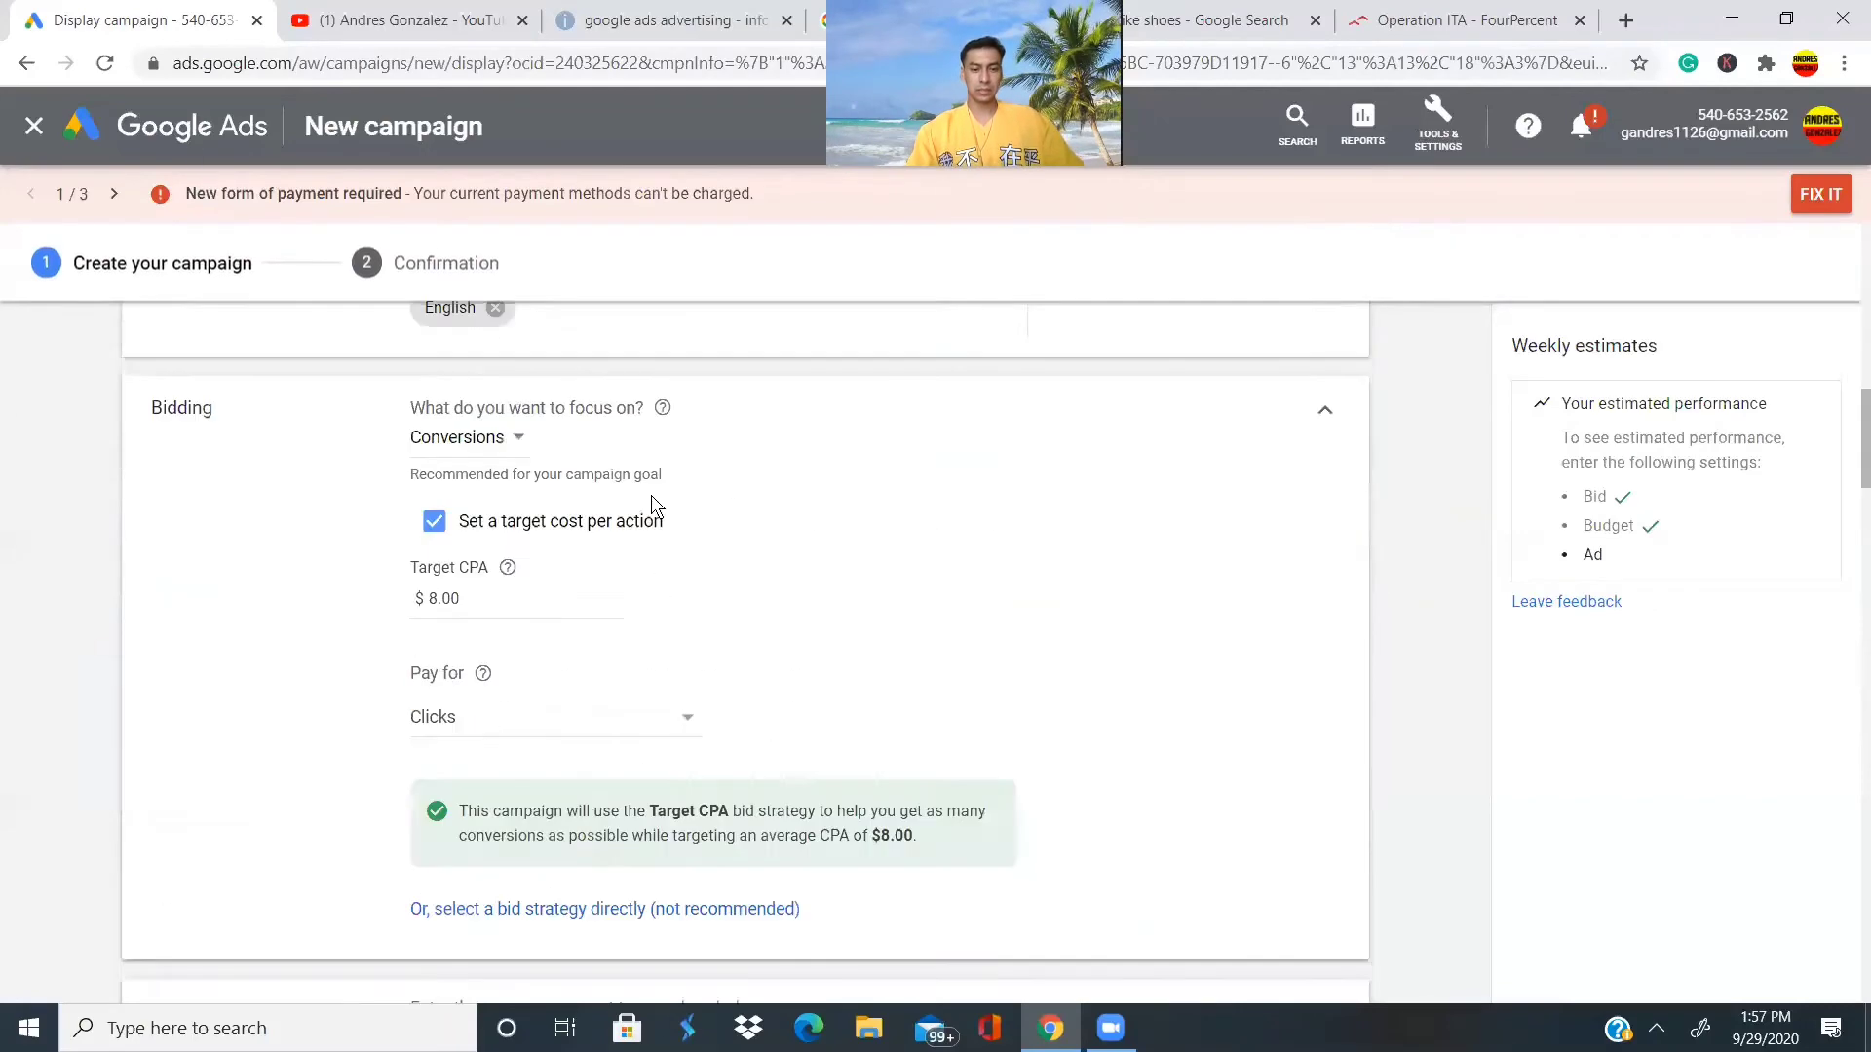
scroll(651, 495, down, 15)
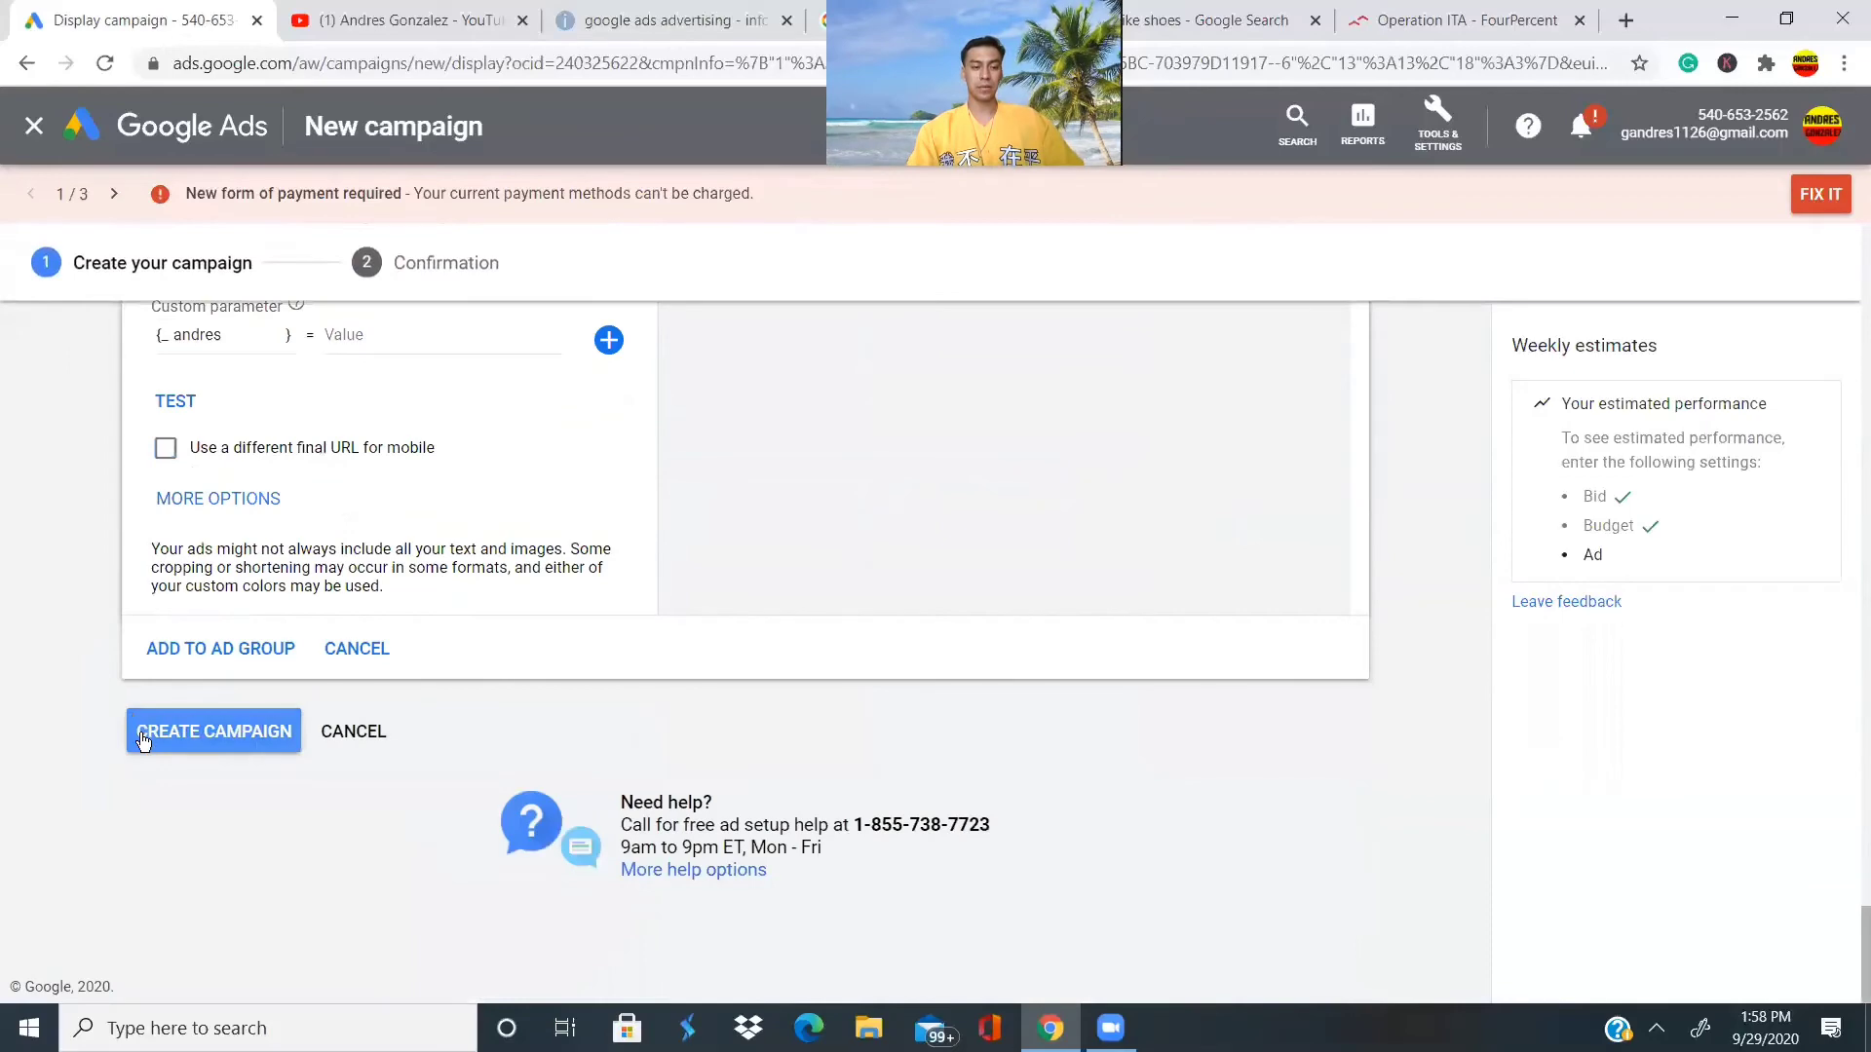
click(136, 726)
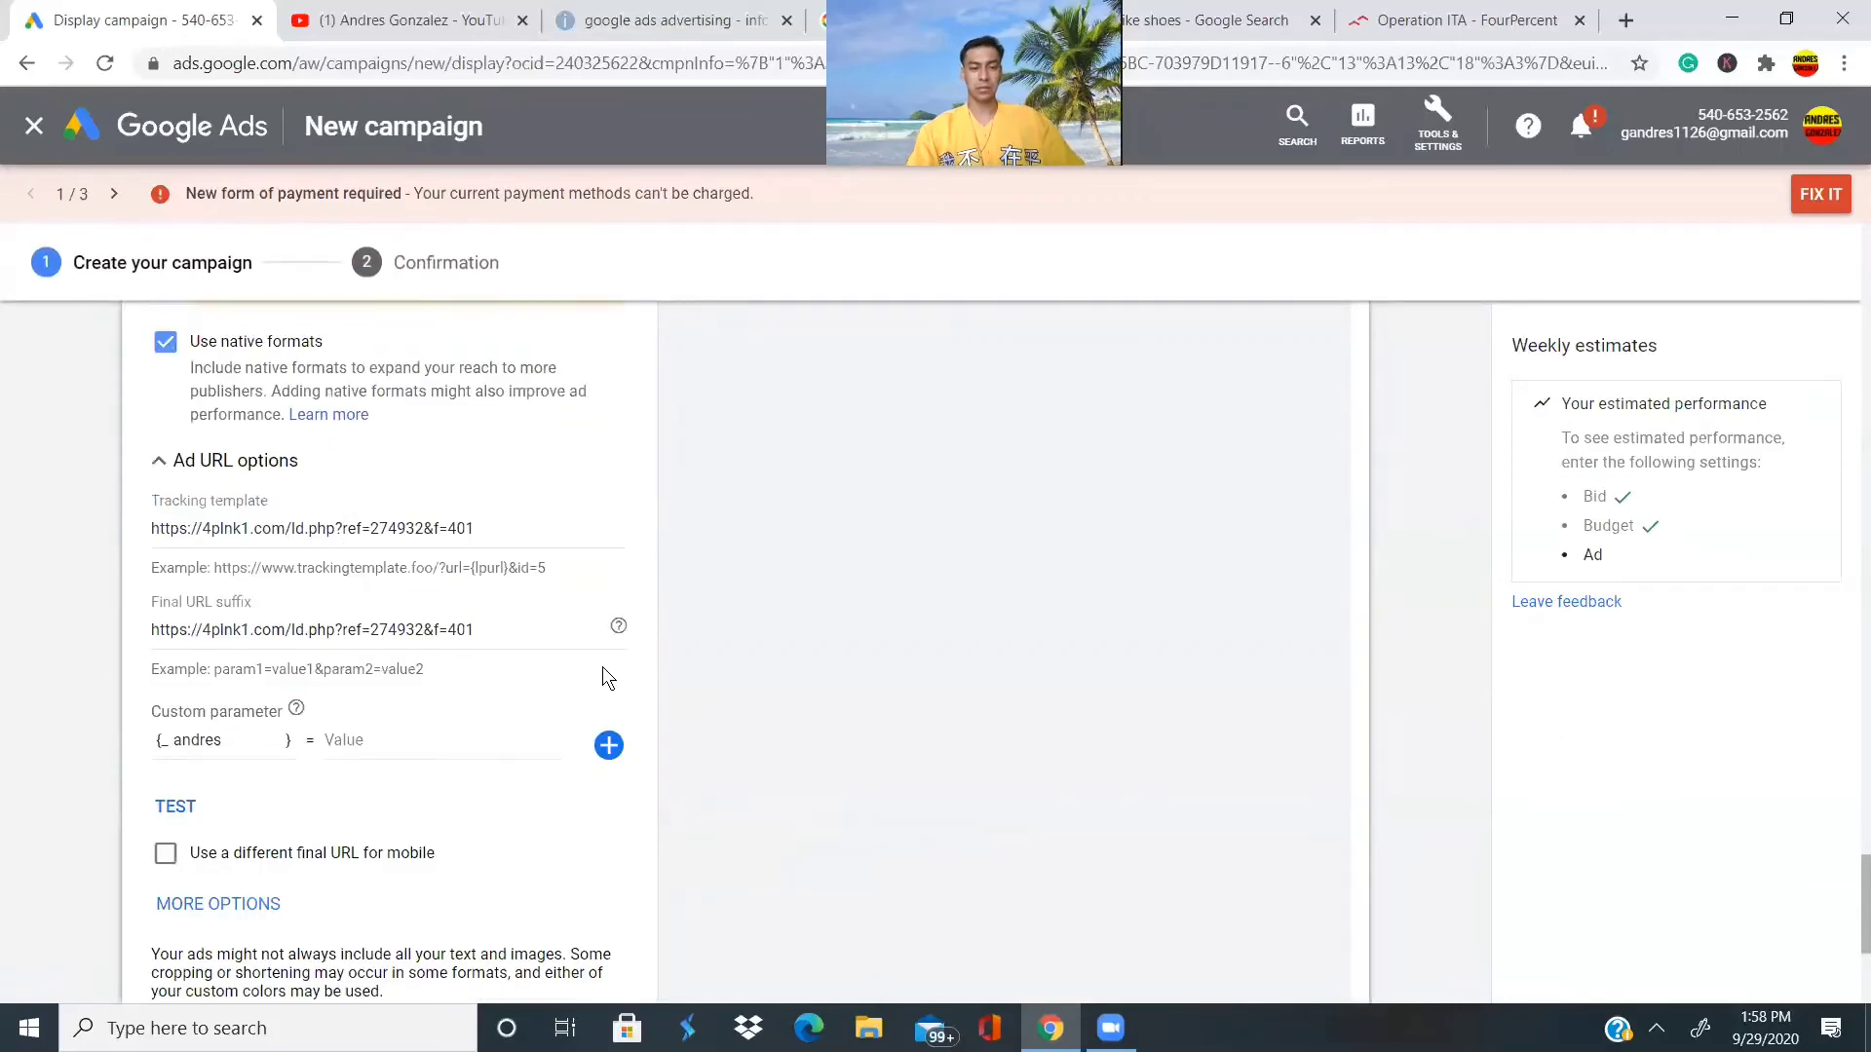
Collapse the ad's additional format options and activate the custom parameter's value field.
scroll(602, 667, up, 10)
scroll(602, 667, down, 4)
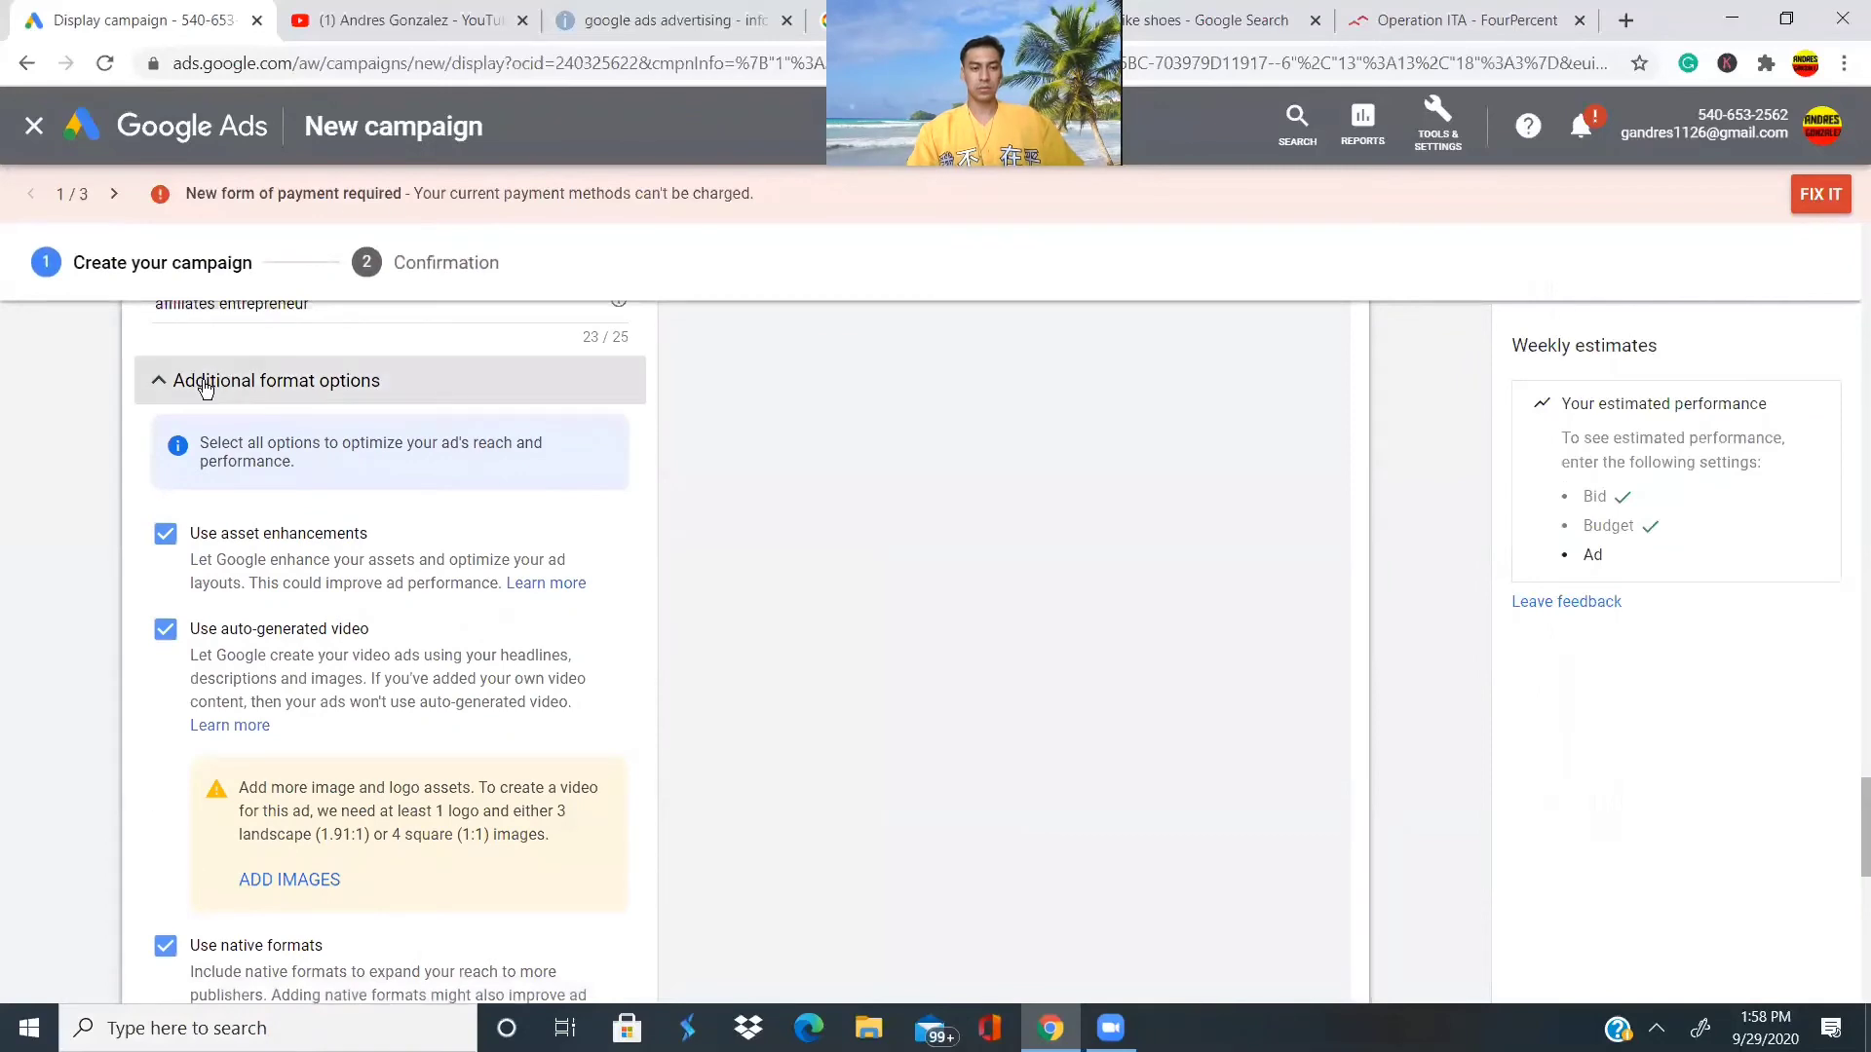
click(160, 382)
click(449, 709)
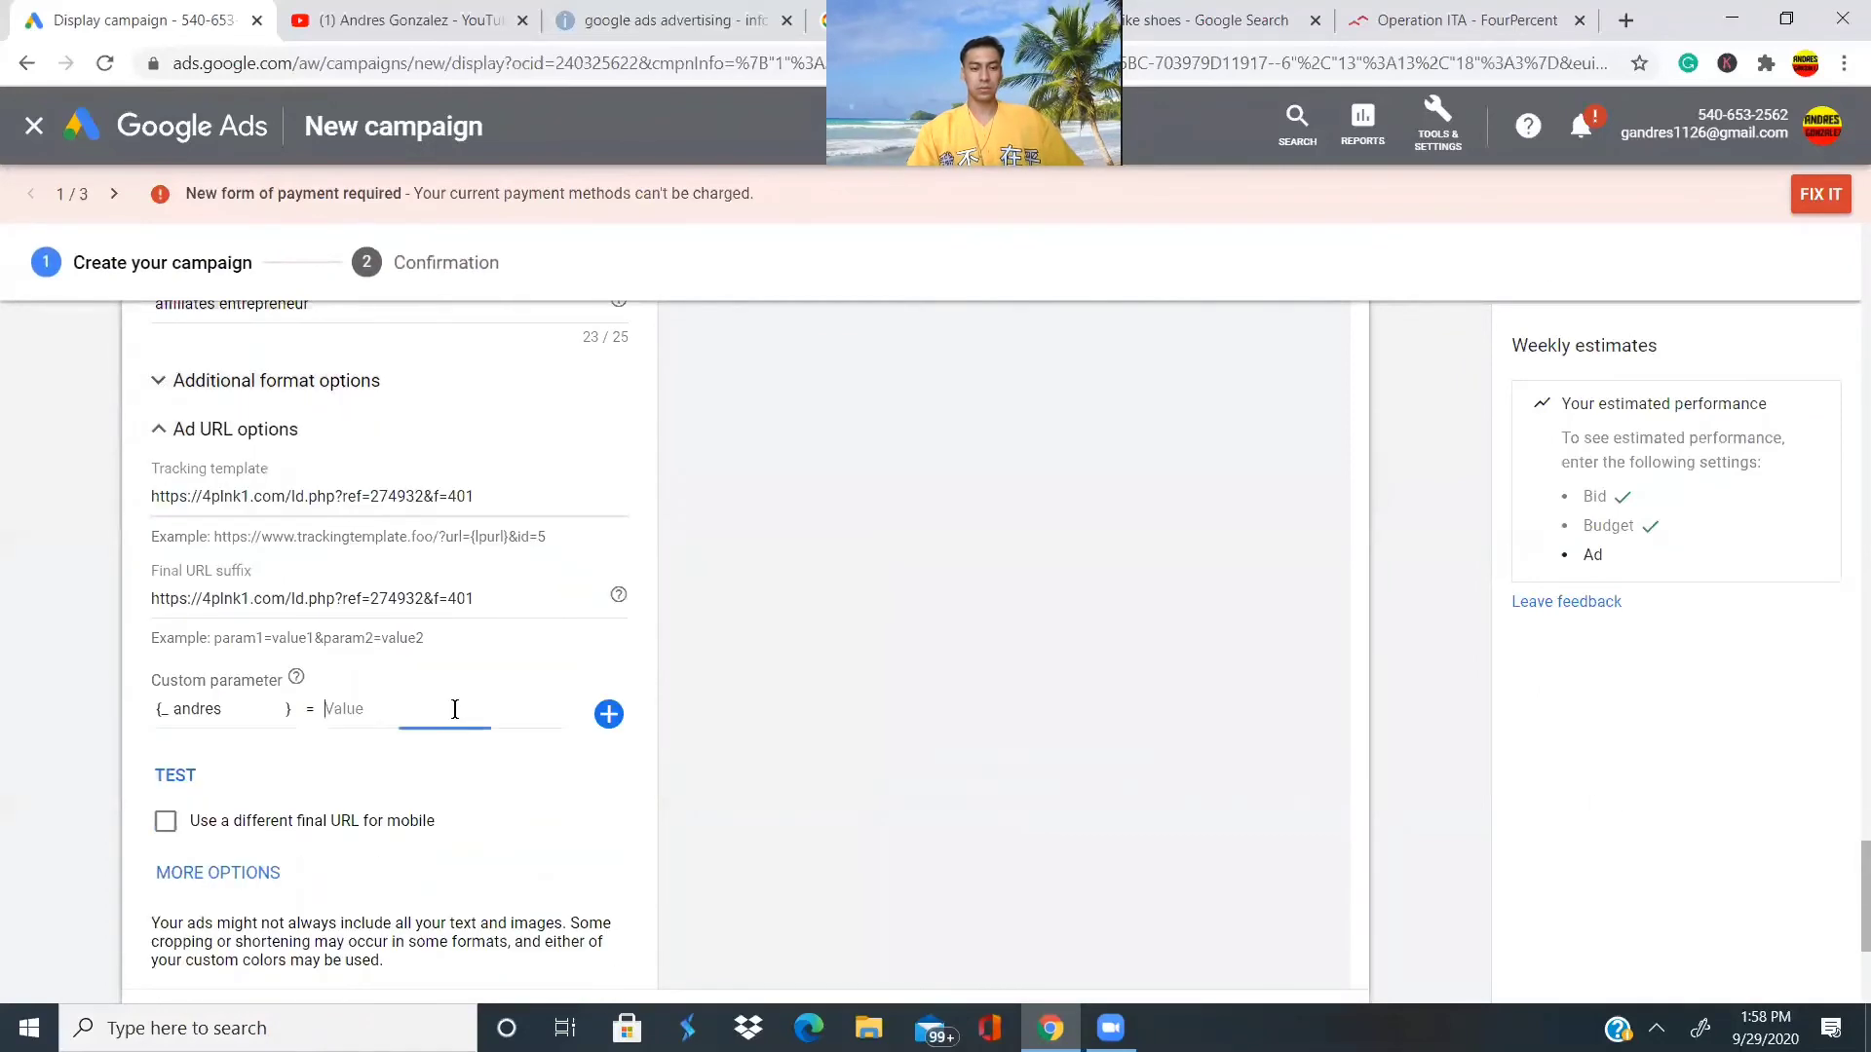
Paste the copied sales page link into the responsive display ad's Final URL.
scroll(456, 712, up, 10)
scroll(456, 707, up, 8)
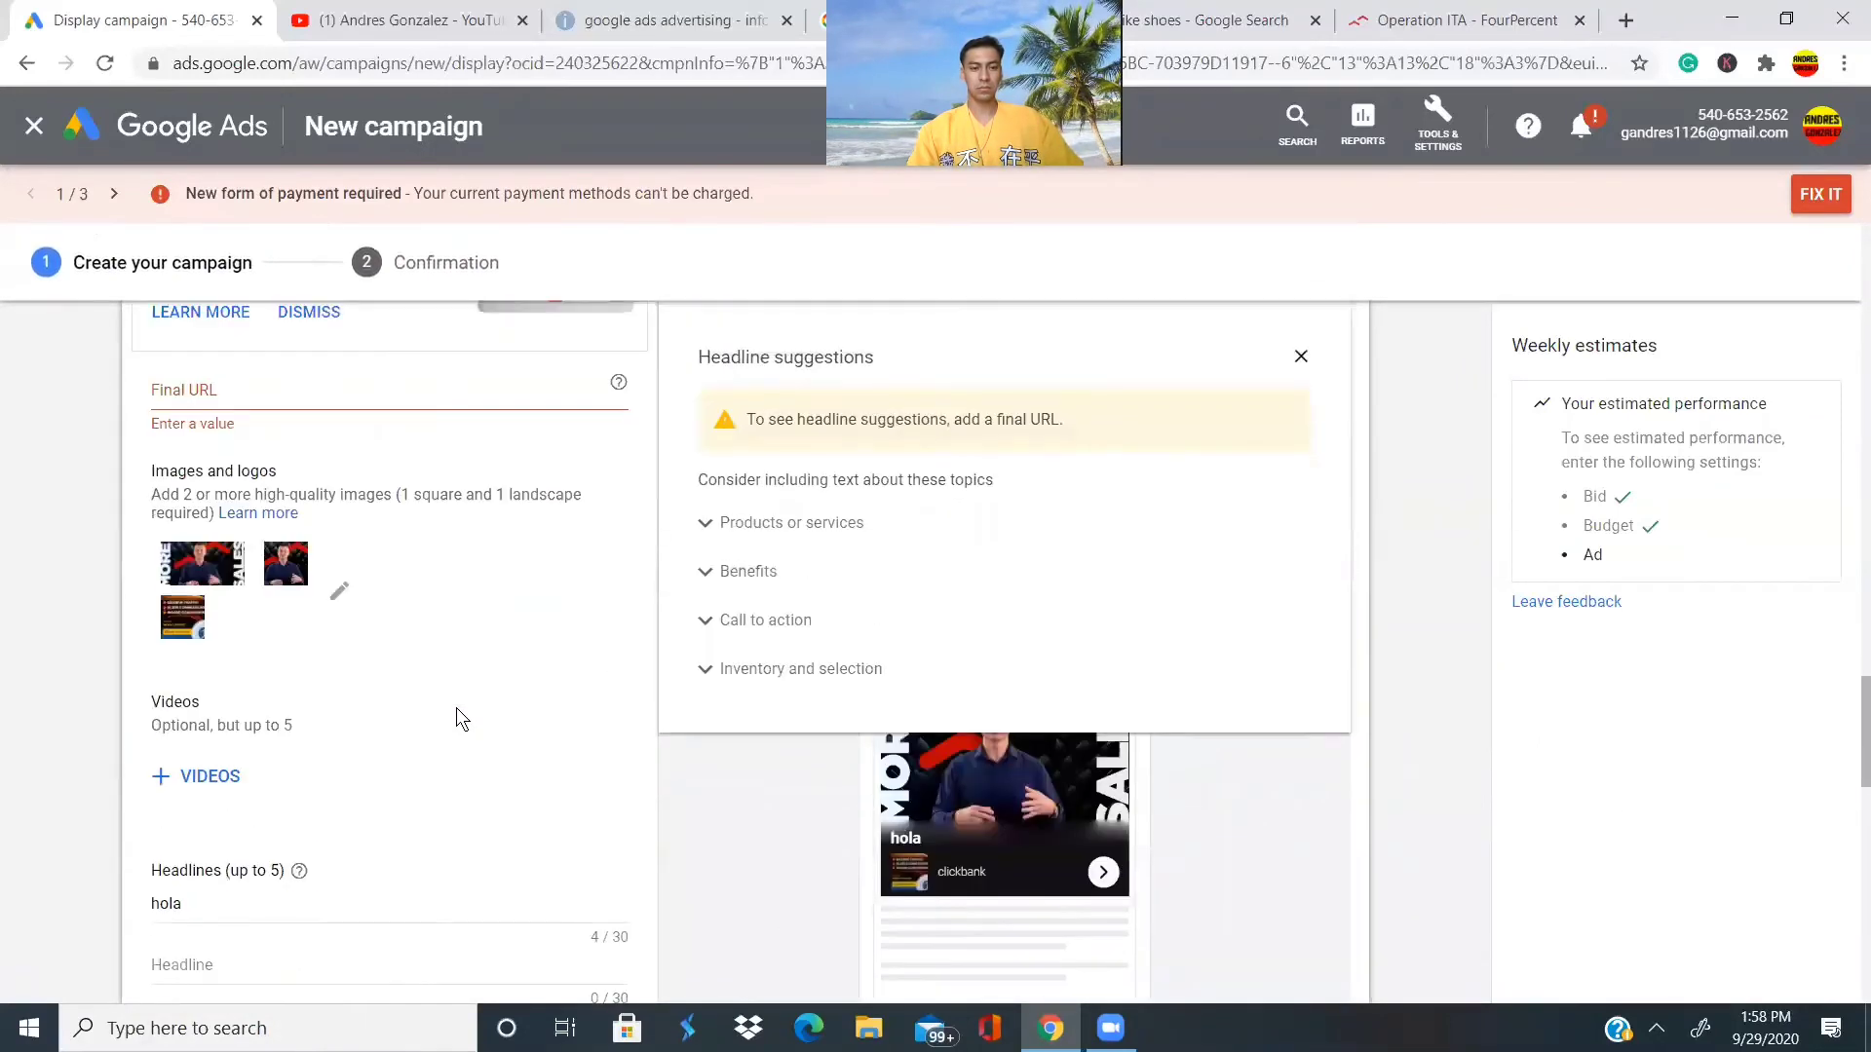
scroll(384, 817, down, 1)
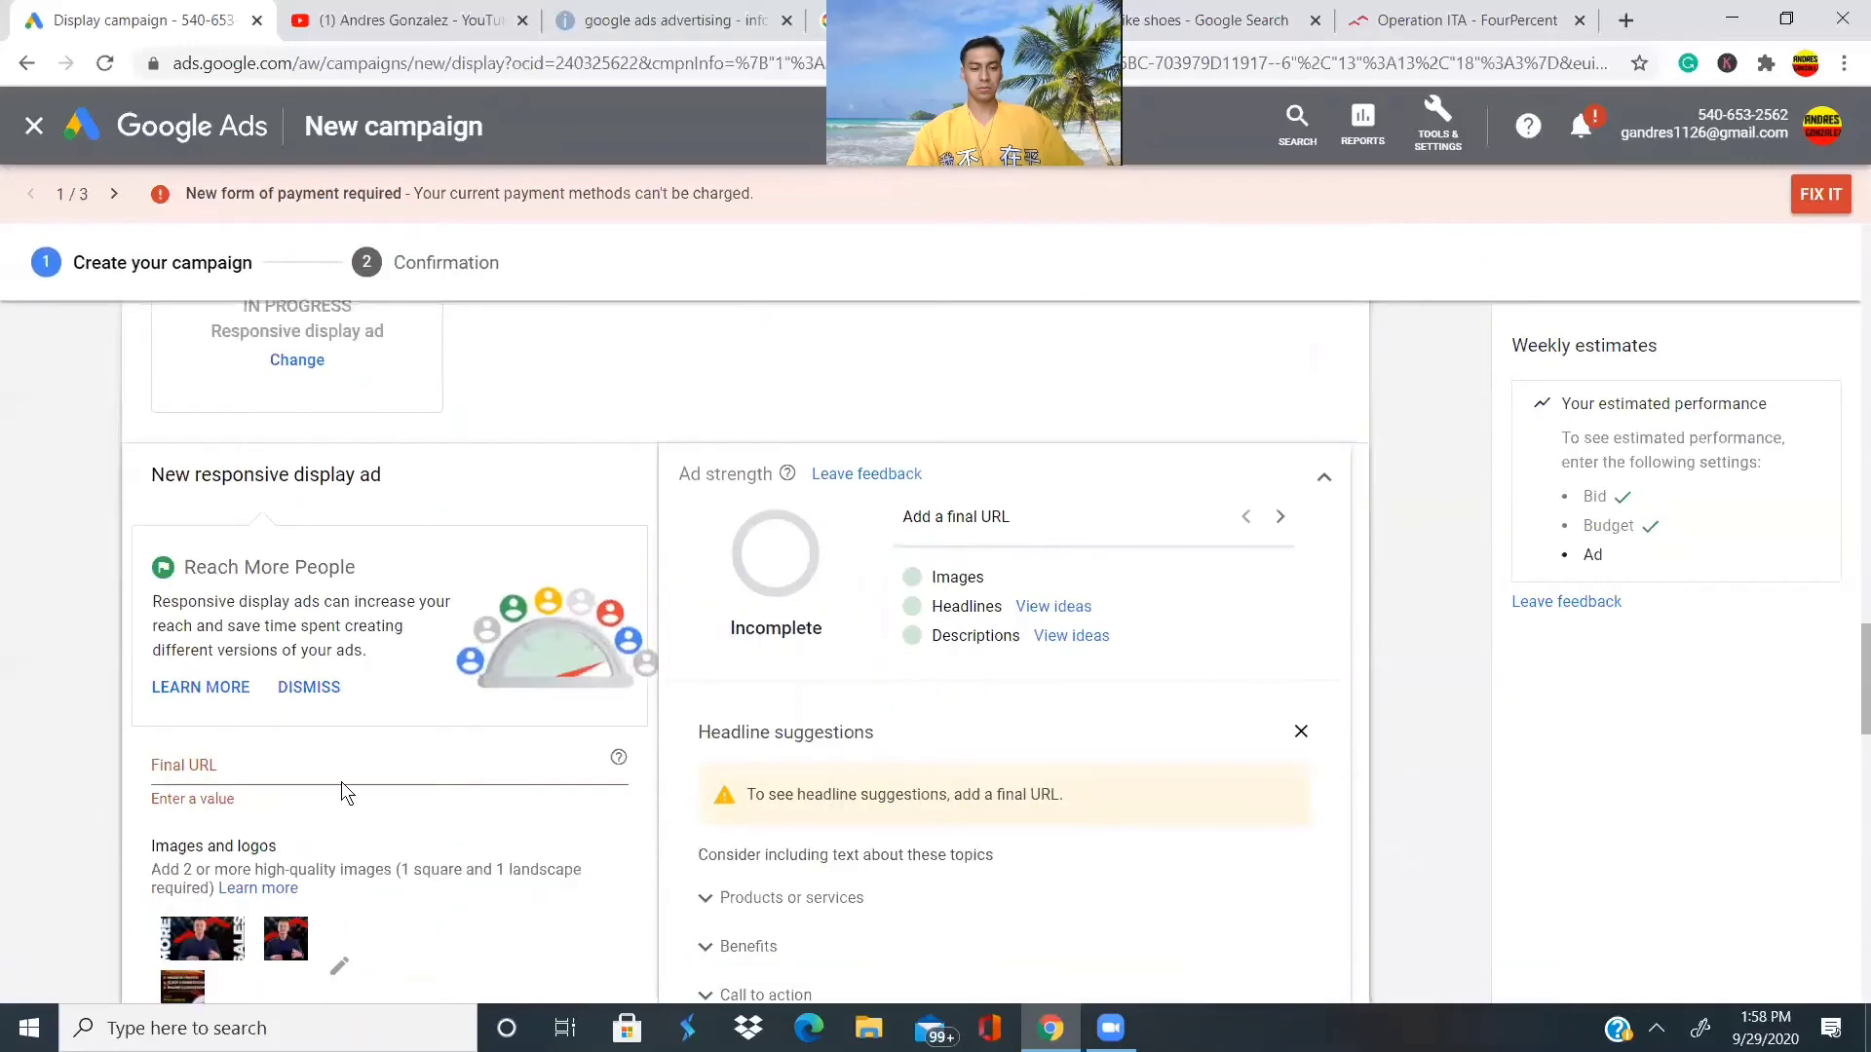
click(337, 764)
right_click(336, 764)
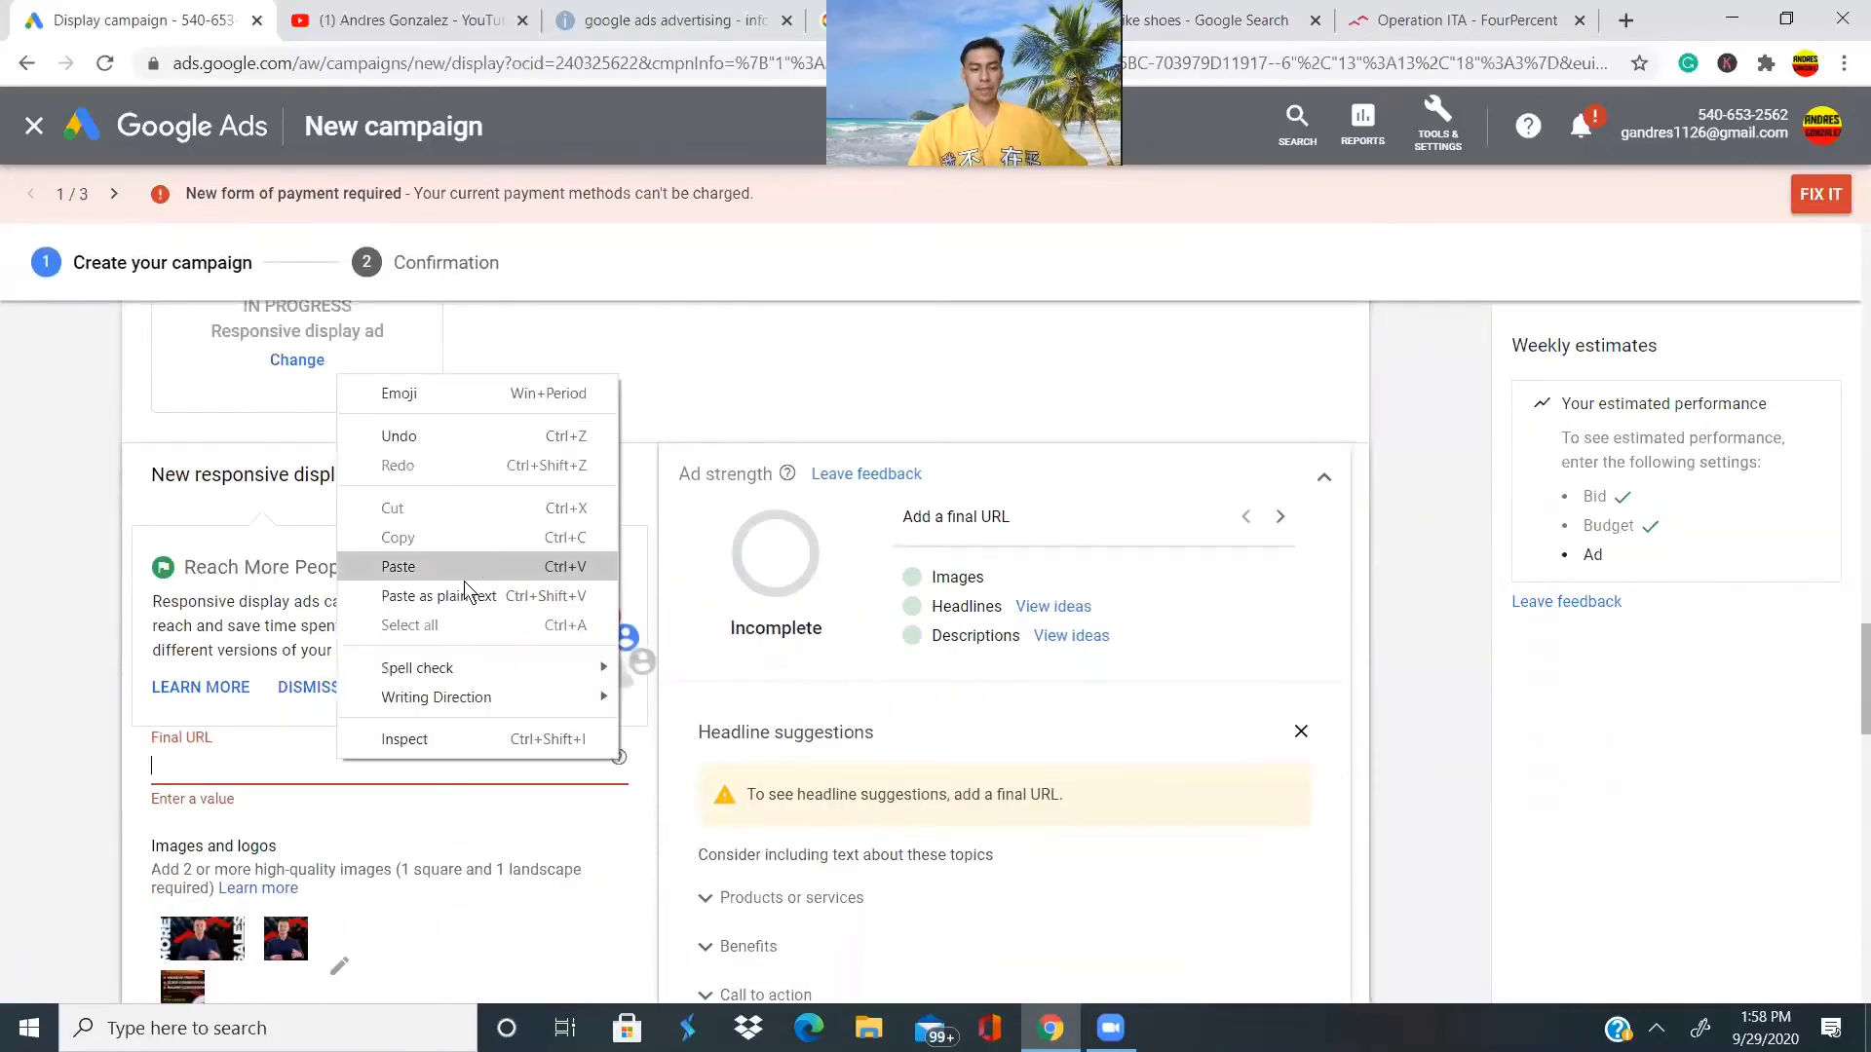
click(462, 573)
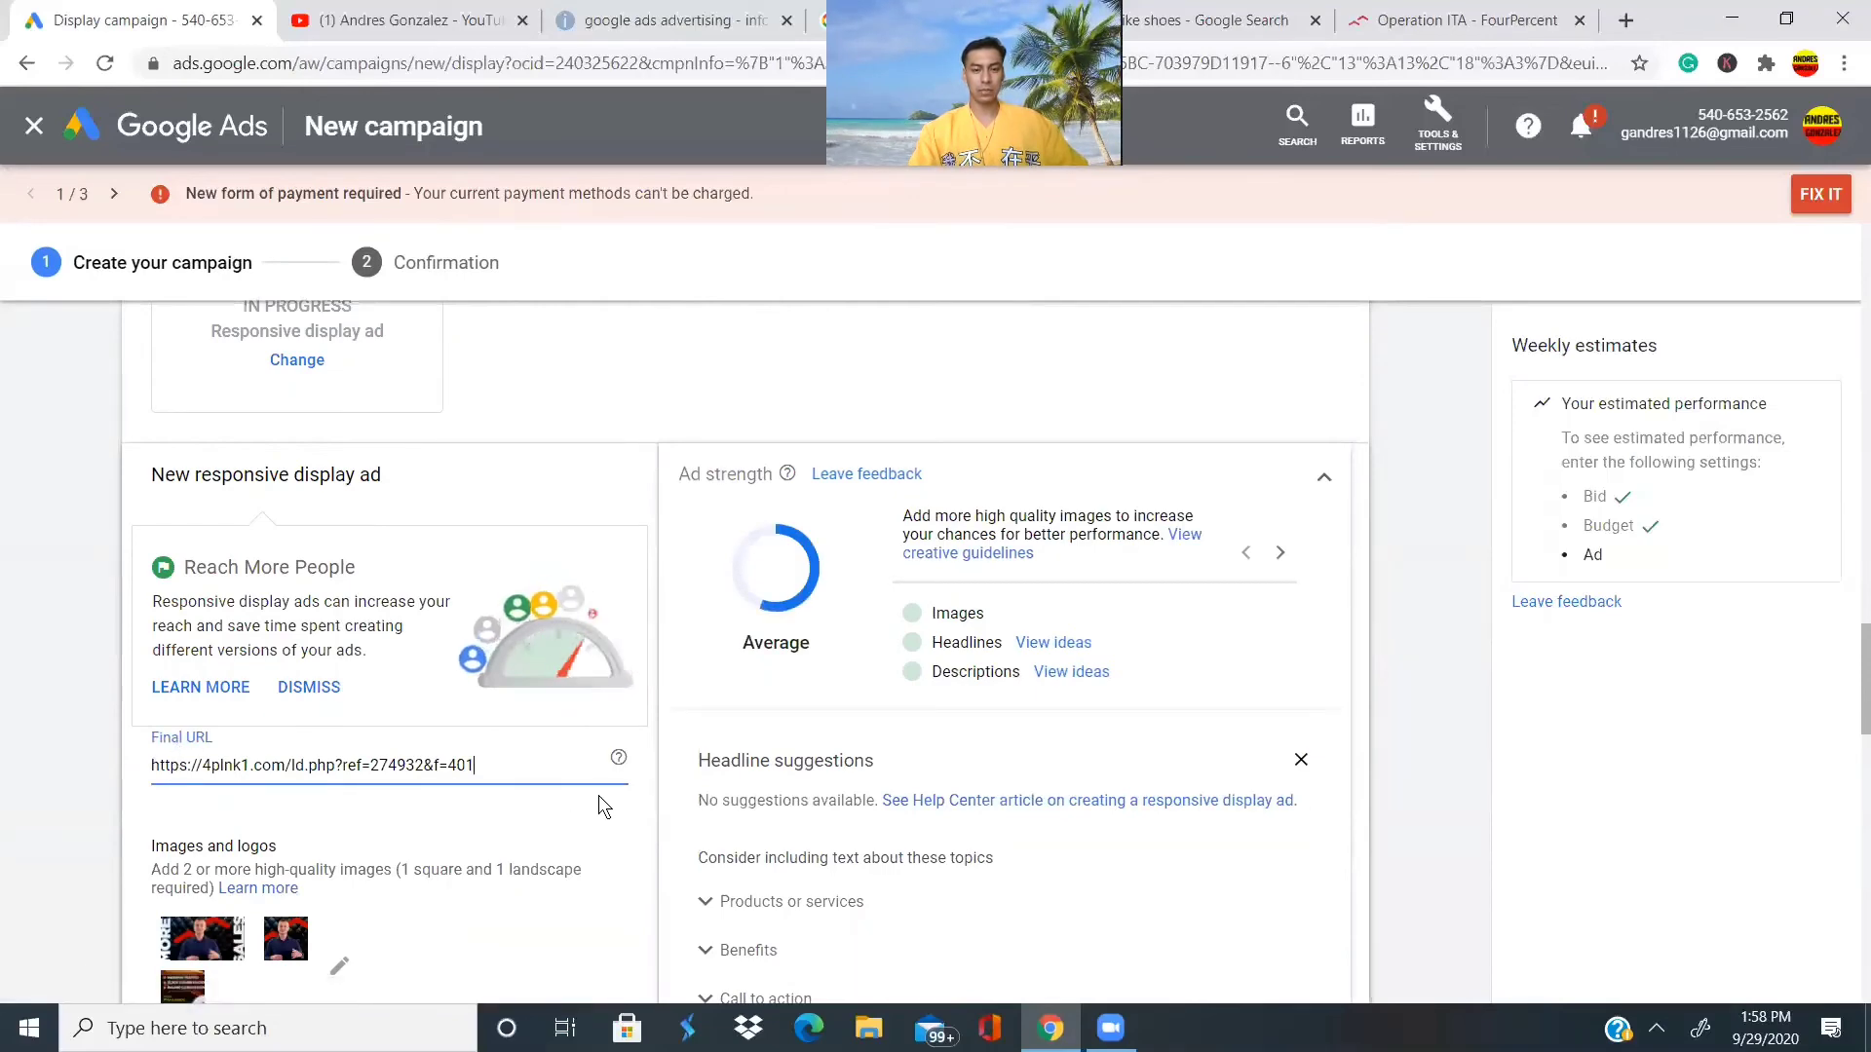
Switch to the Google results for nike shoes and look over the shopping ads and the Nike.com text ad.
click(1180, 24)
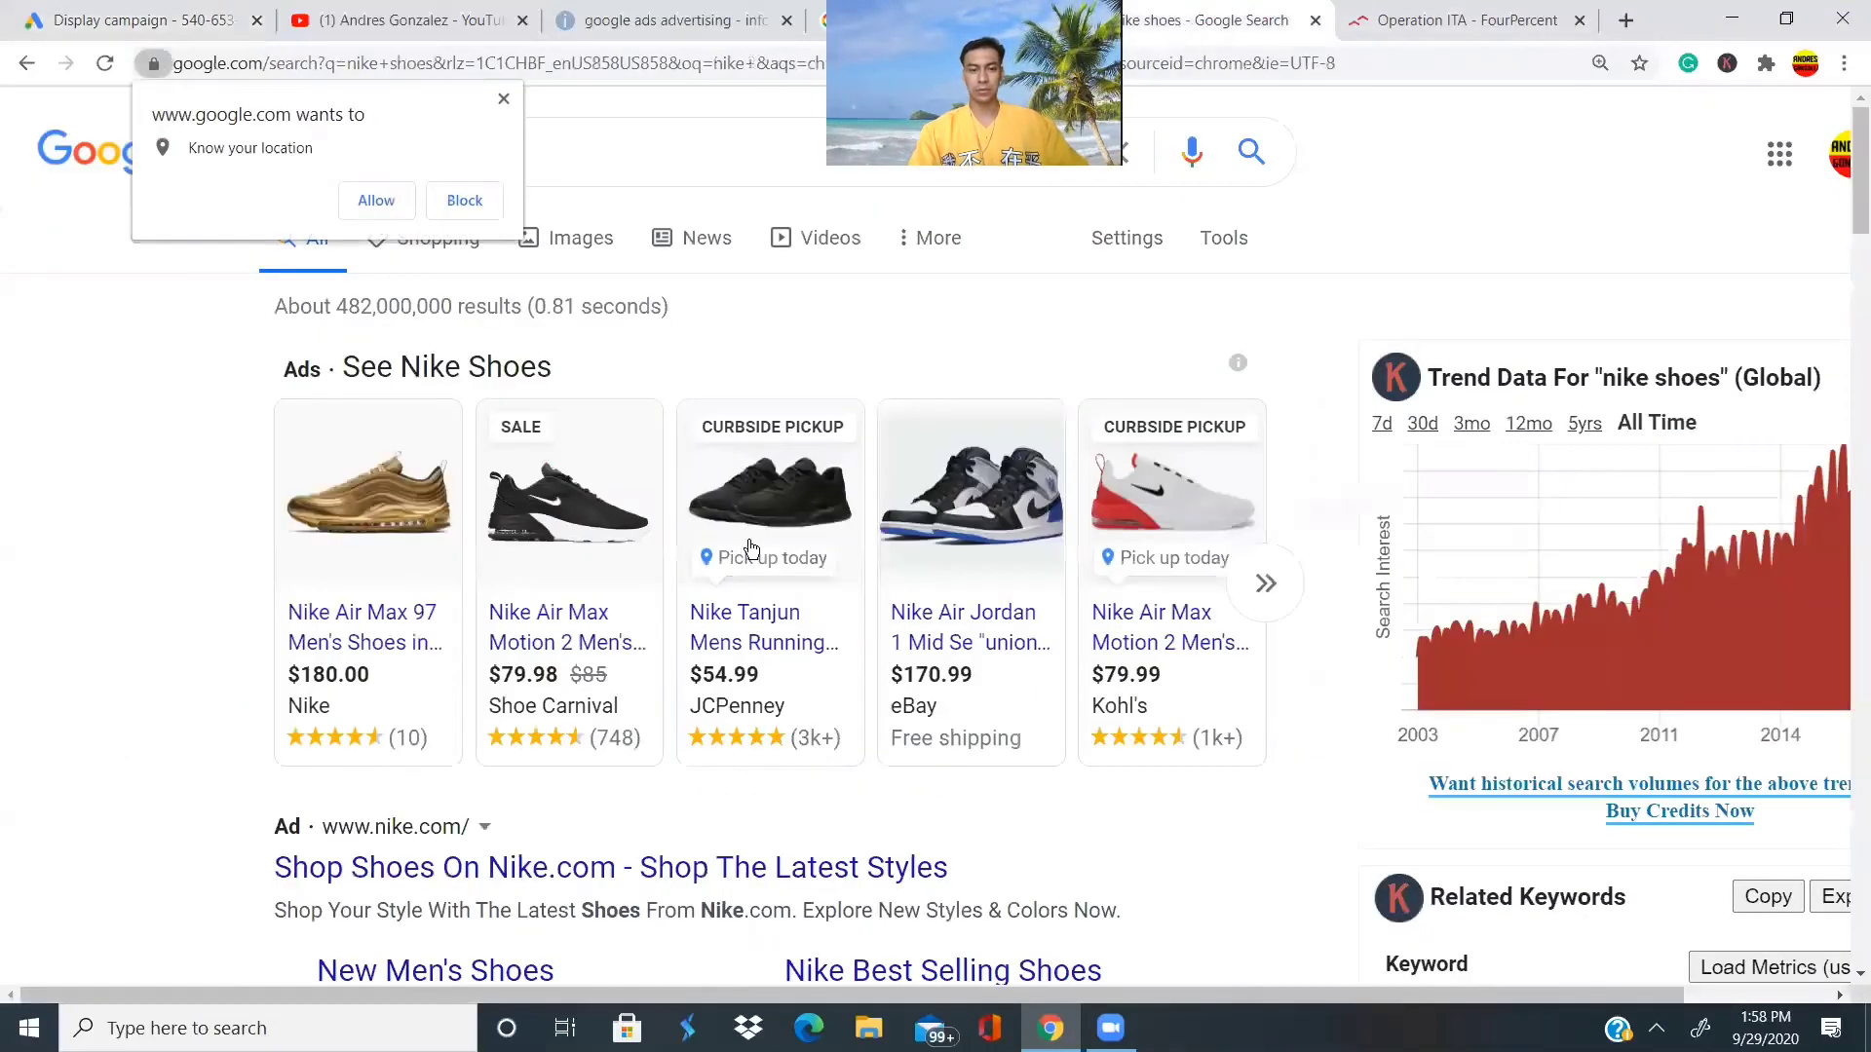
scroll(571, 772, down, 1)
scroll(572, 772, down, 2)
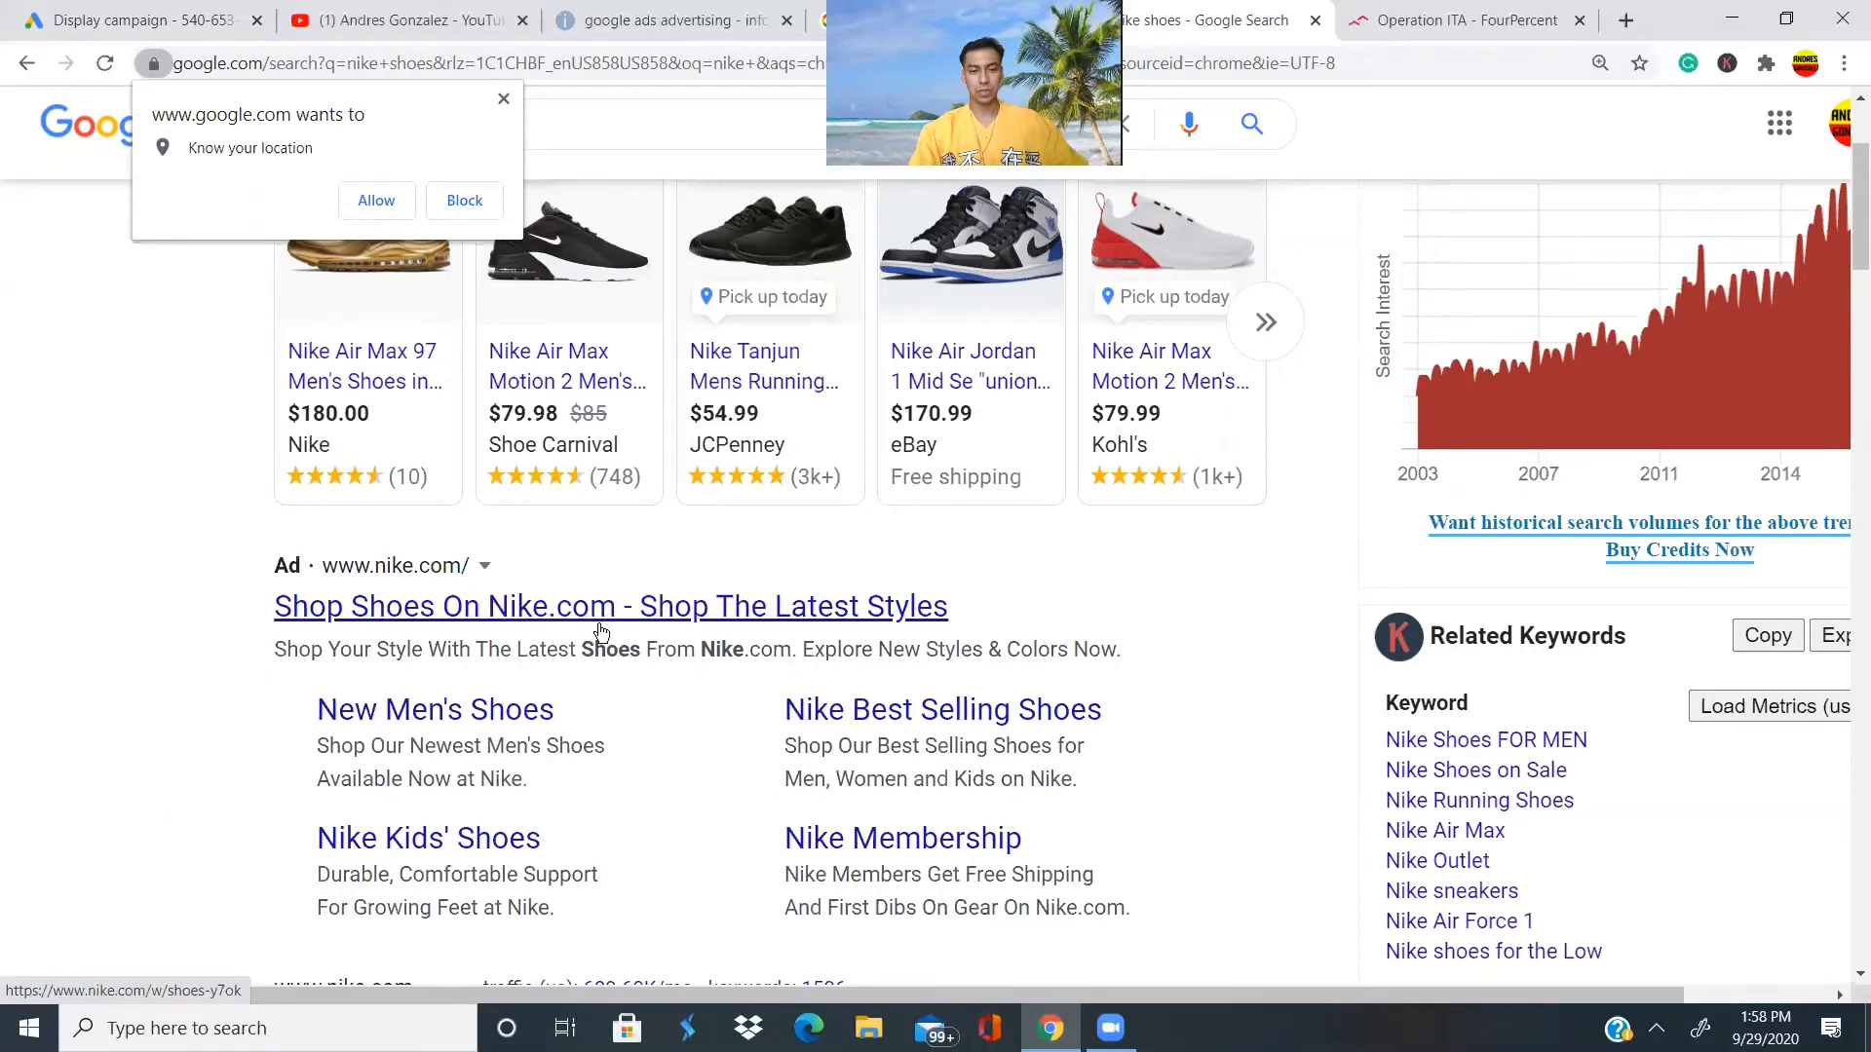
Open the Nike.com text ad from the search results to view its landing page, and return to the display campaign setup.
click(523, 614)
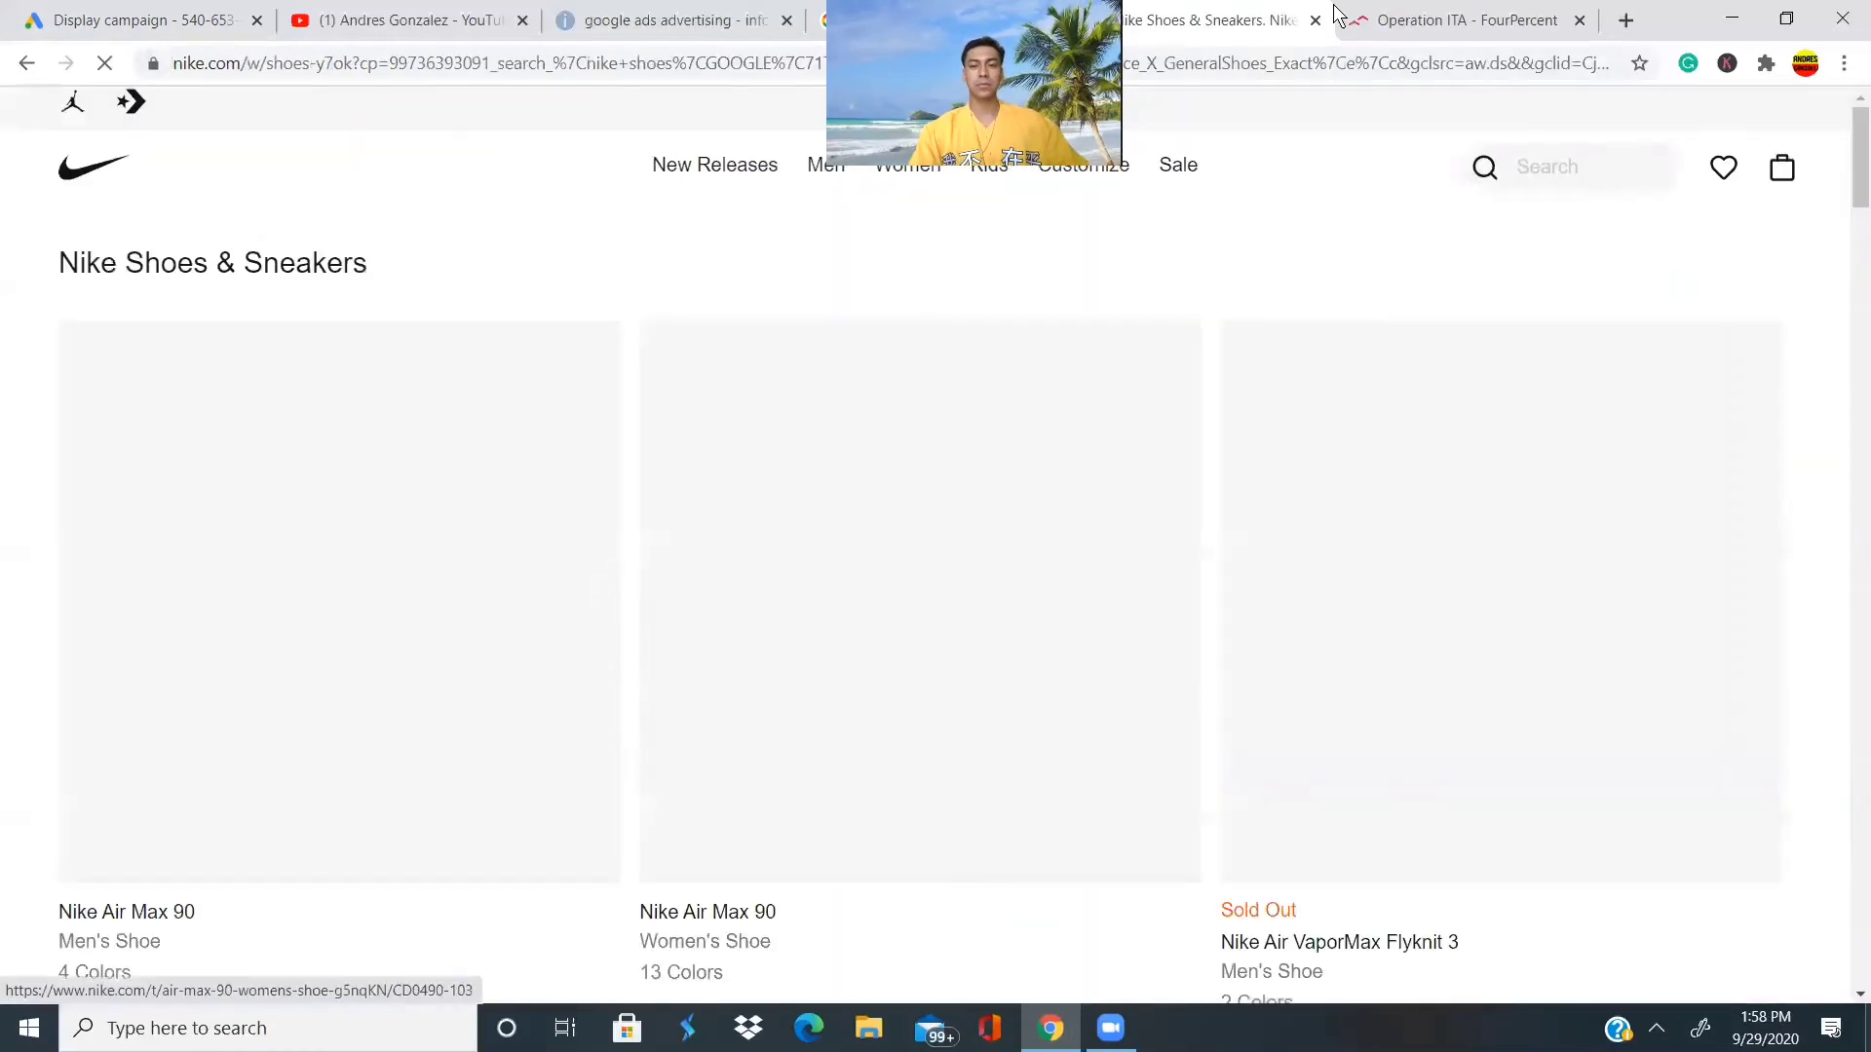
click(149, 31)
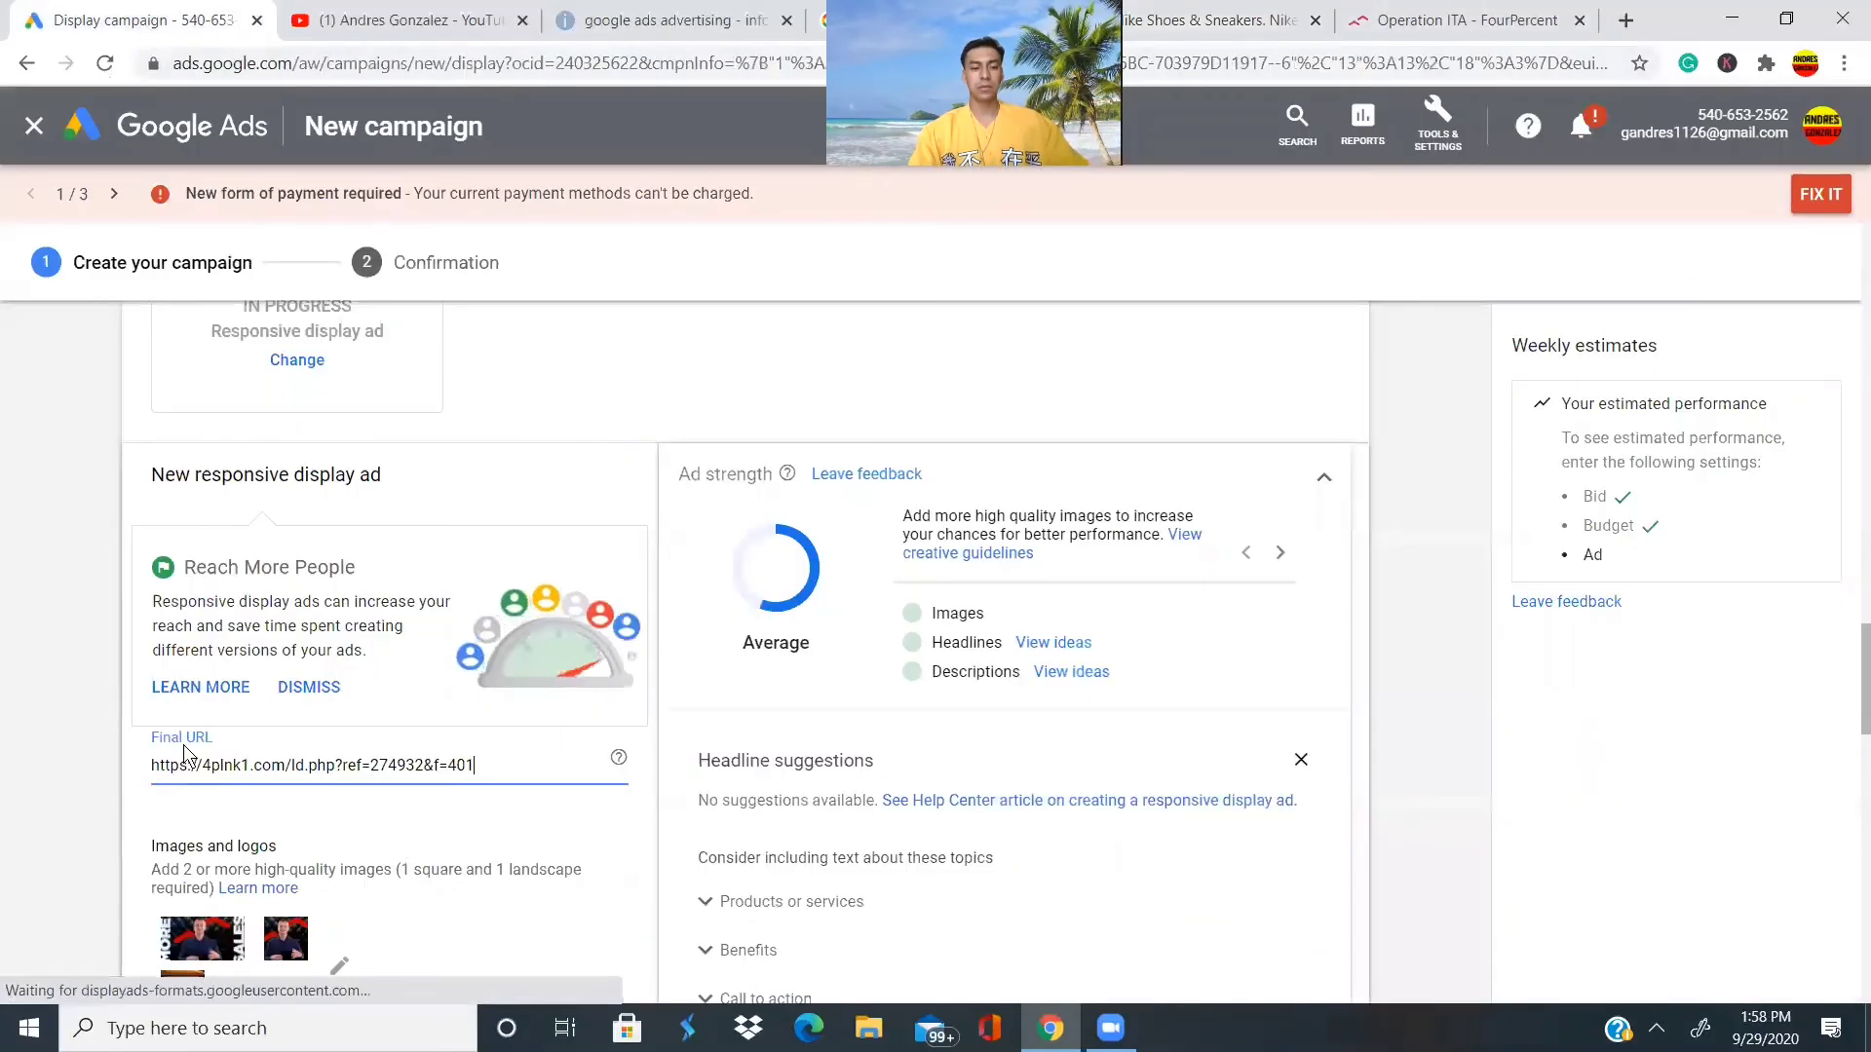
Dismiss the headline suggestions beside the responsive display ad and create the campaign.
scroll(650, 757, down, 8)
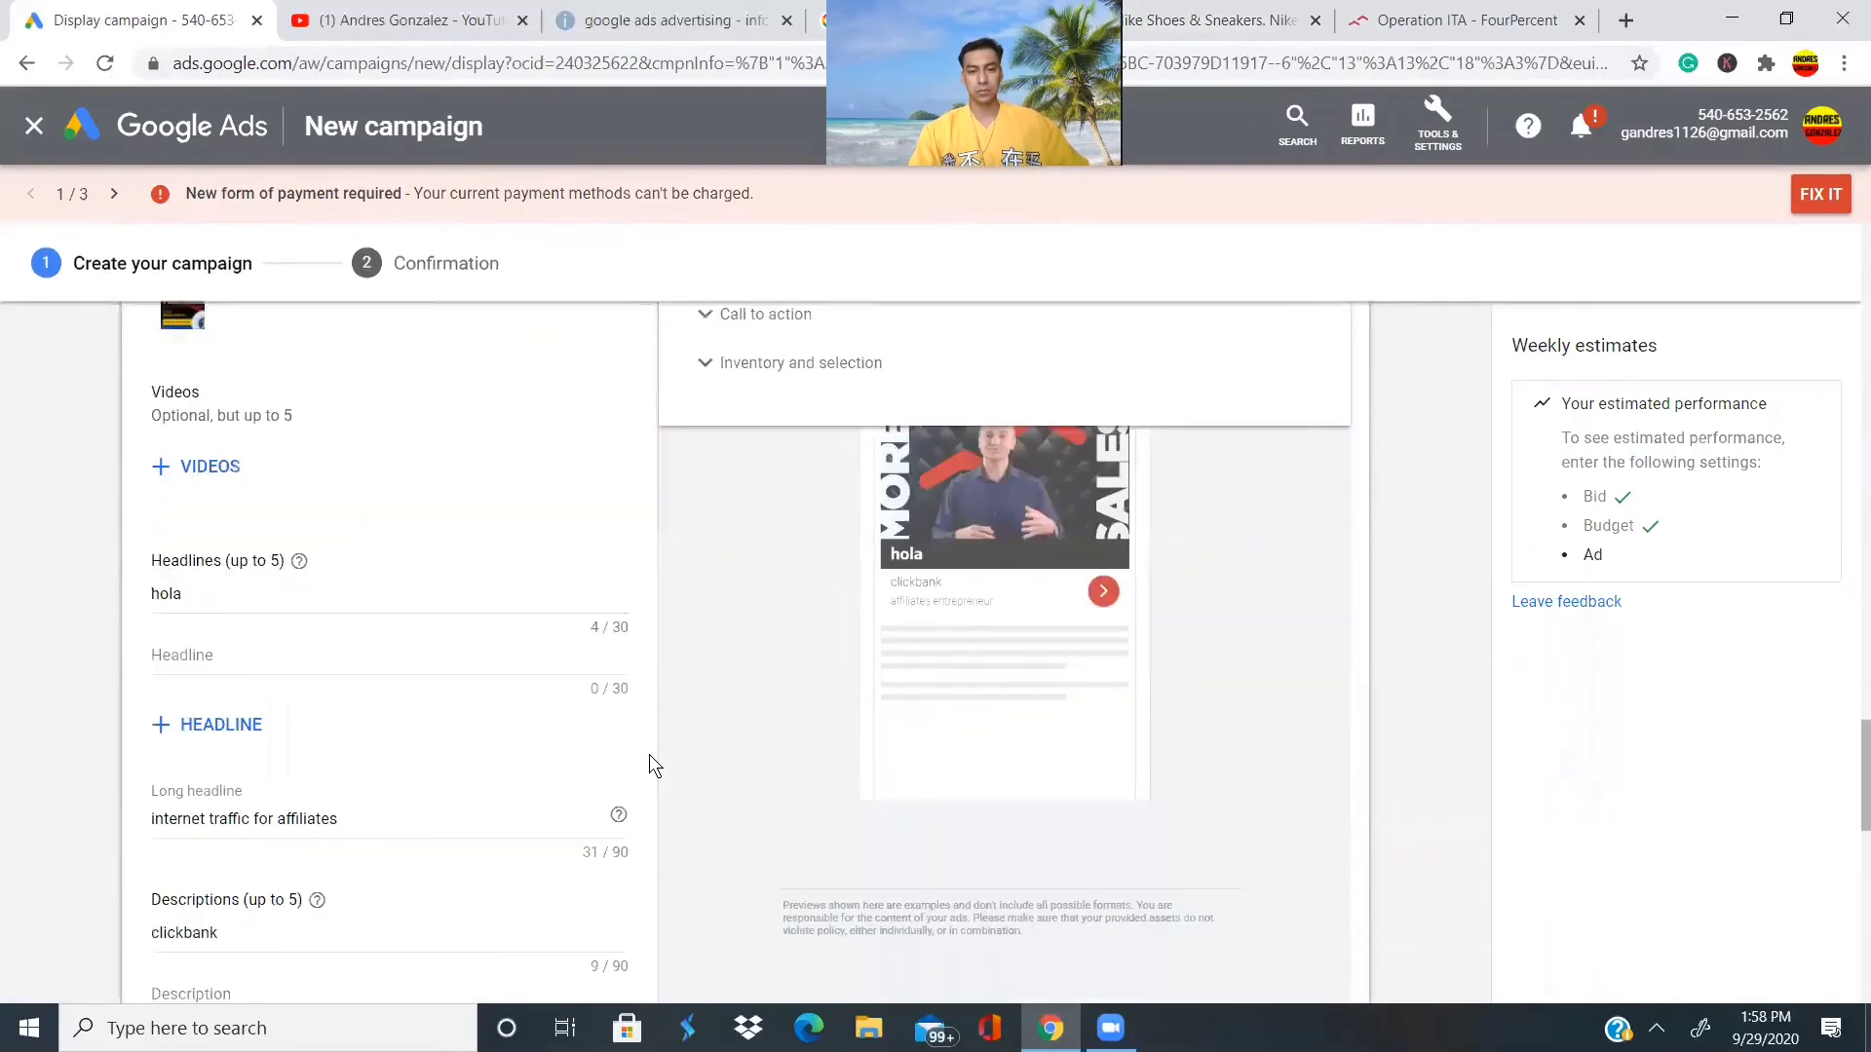
click(1301, 364)
scroll(966, 804, down, 2)
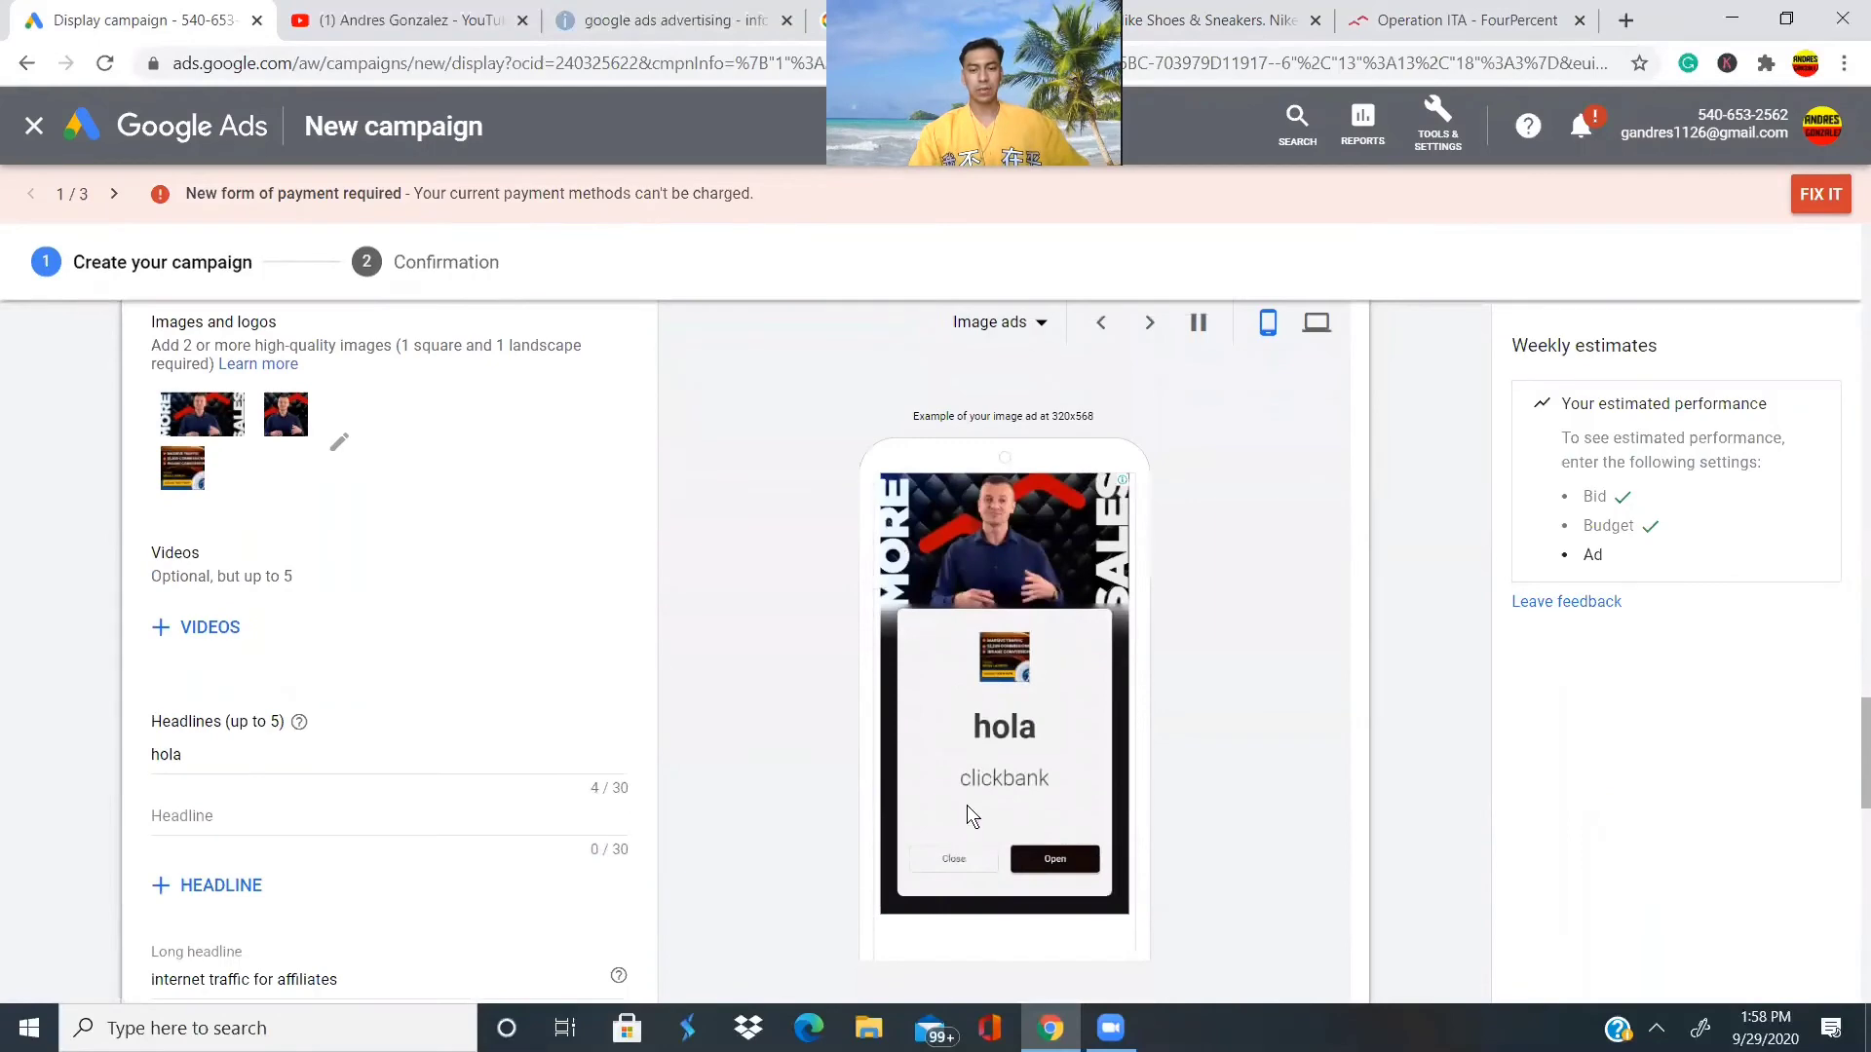
scroll(966, 805, down, 4)
scroll(966, 805, down, 10)
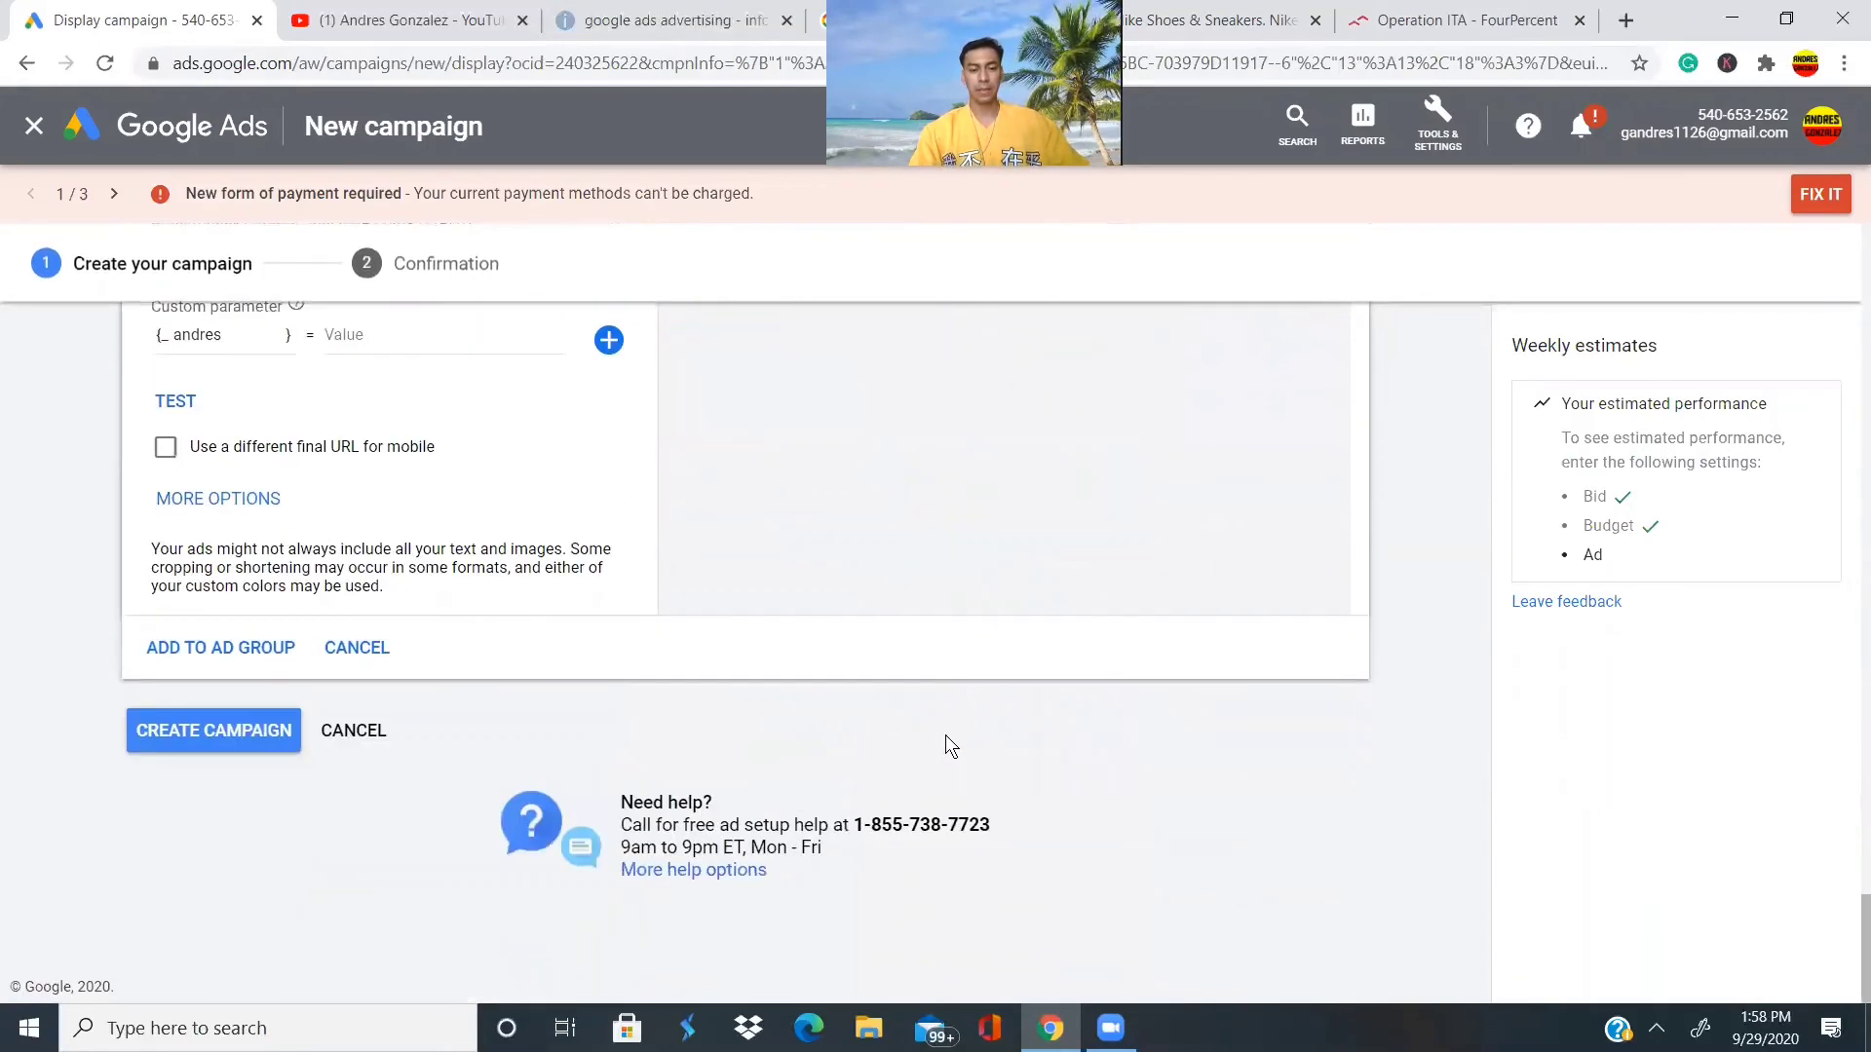
click(233, 717)
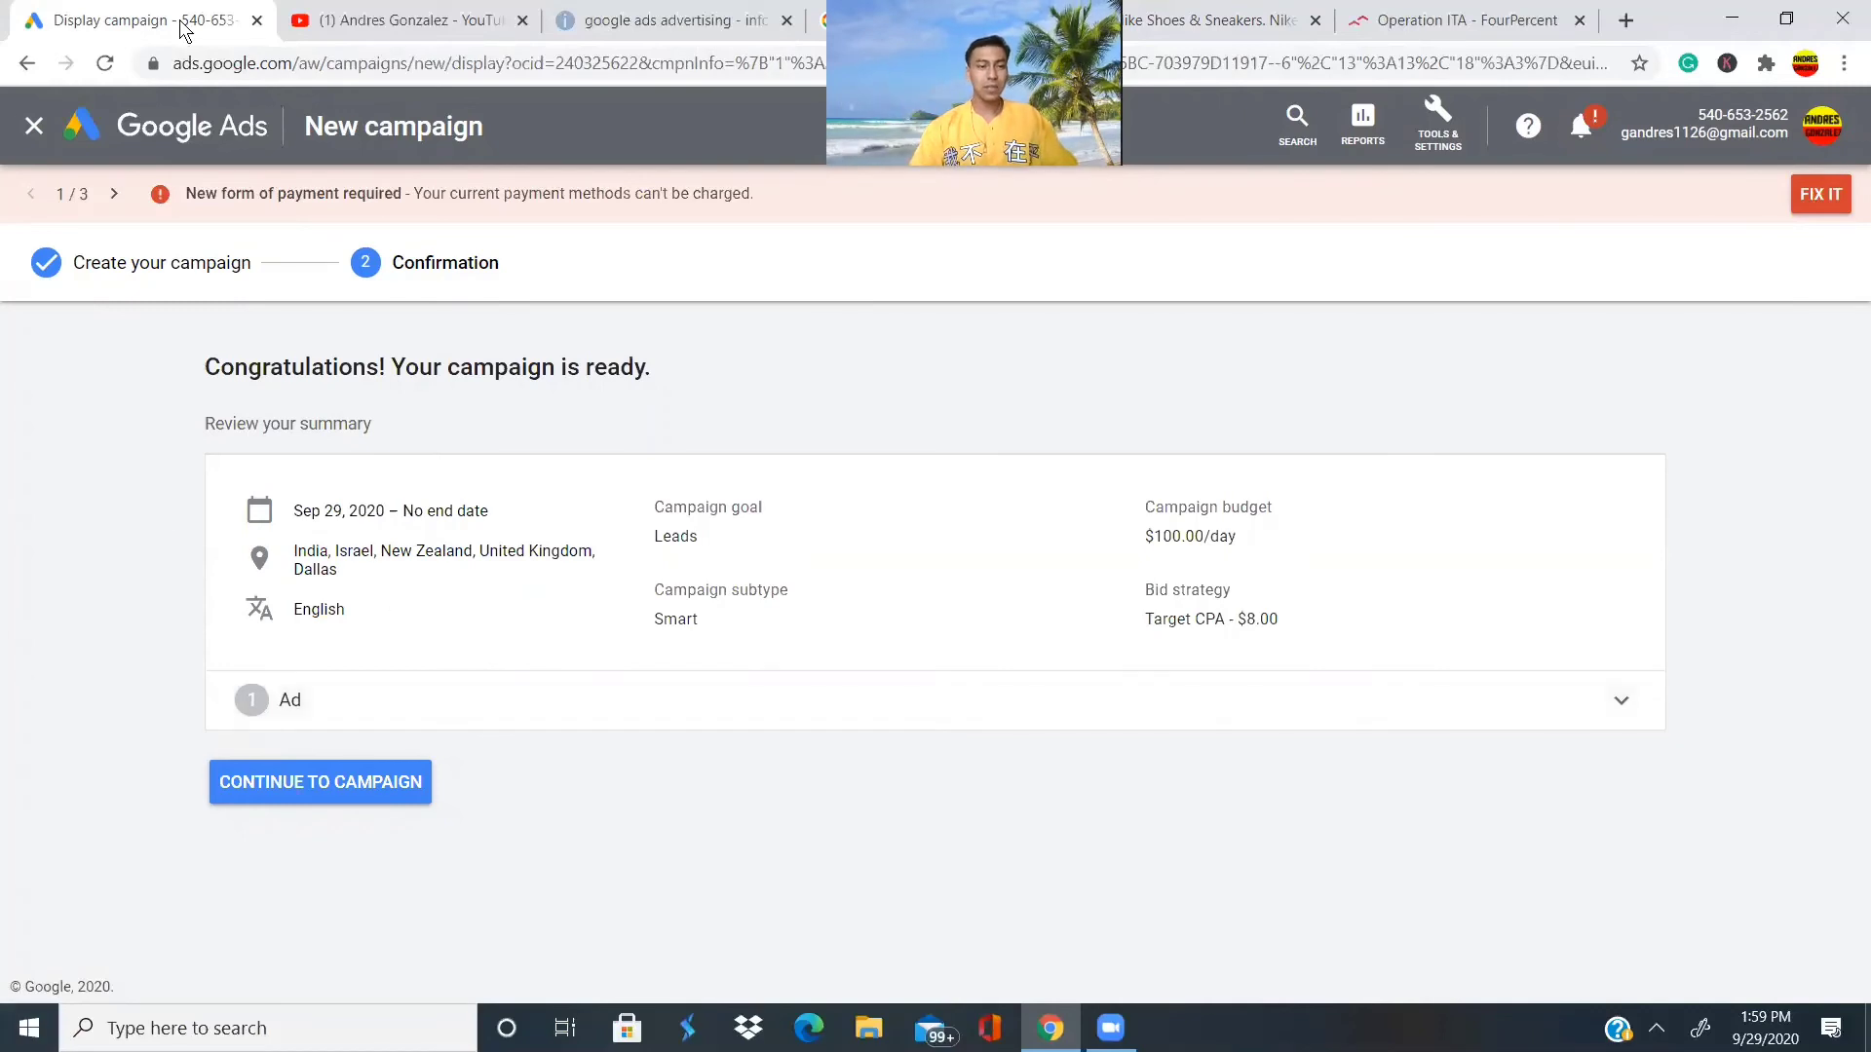
Leave the campaign confirmation for the account overview and preview the display ad enlarged.
click(136, 130)
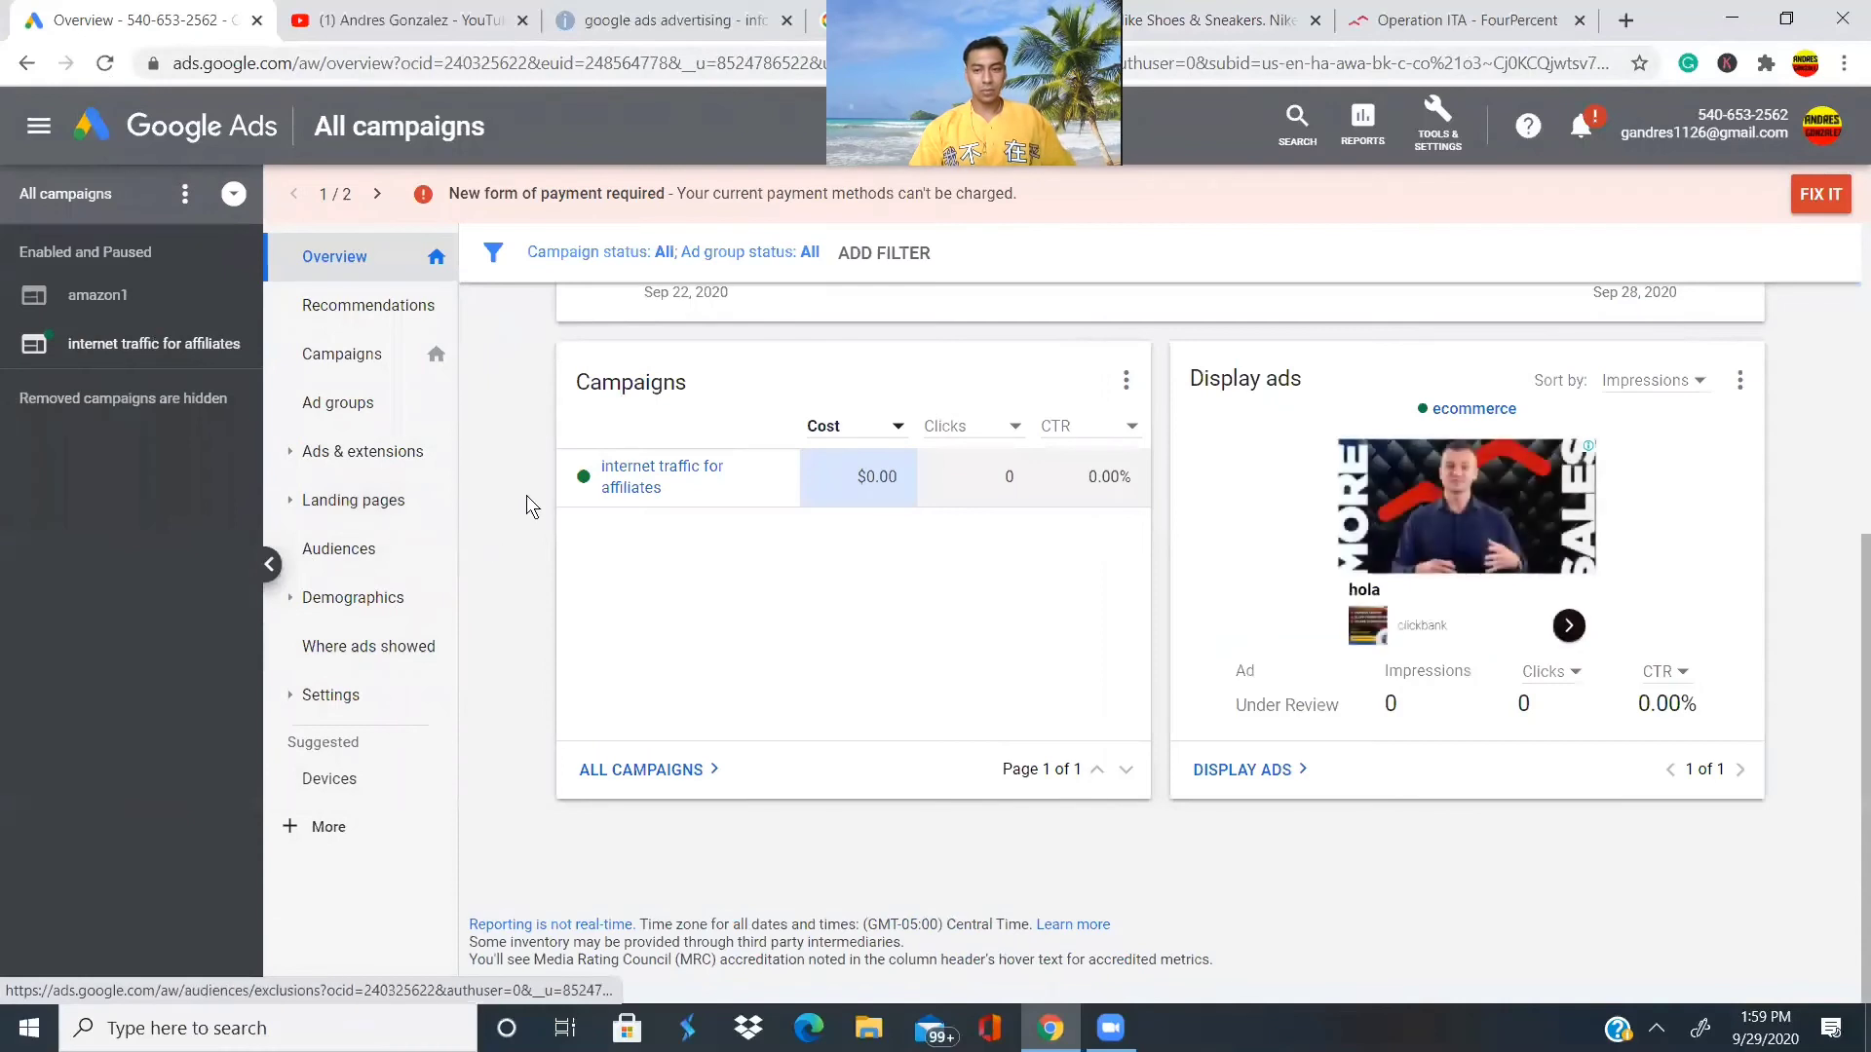
mouse_move(1584, 531)
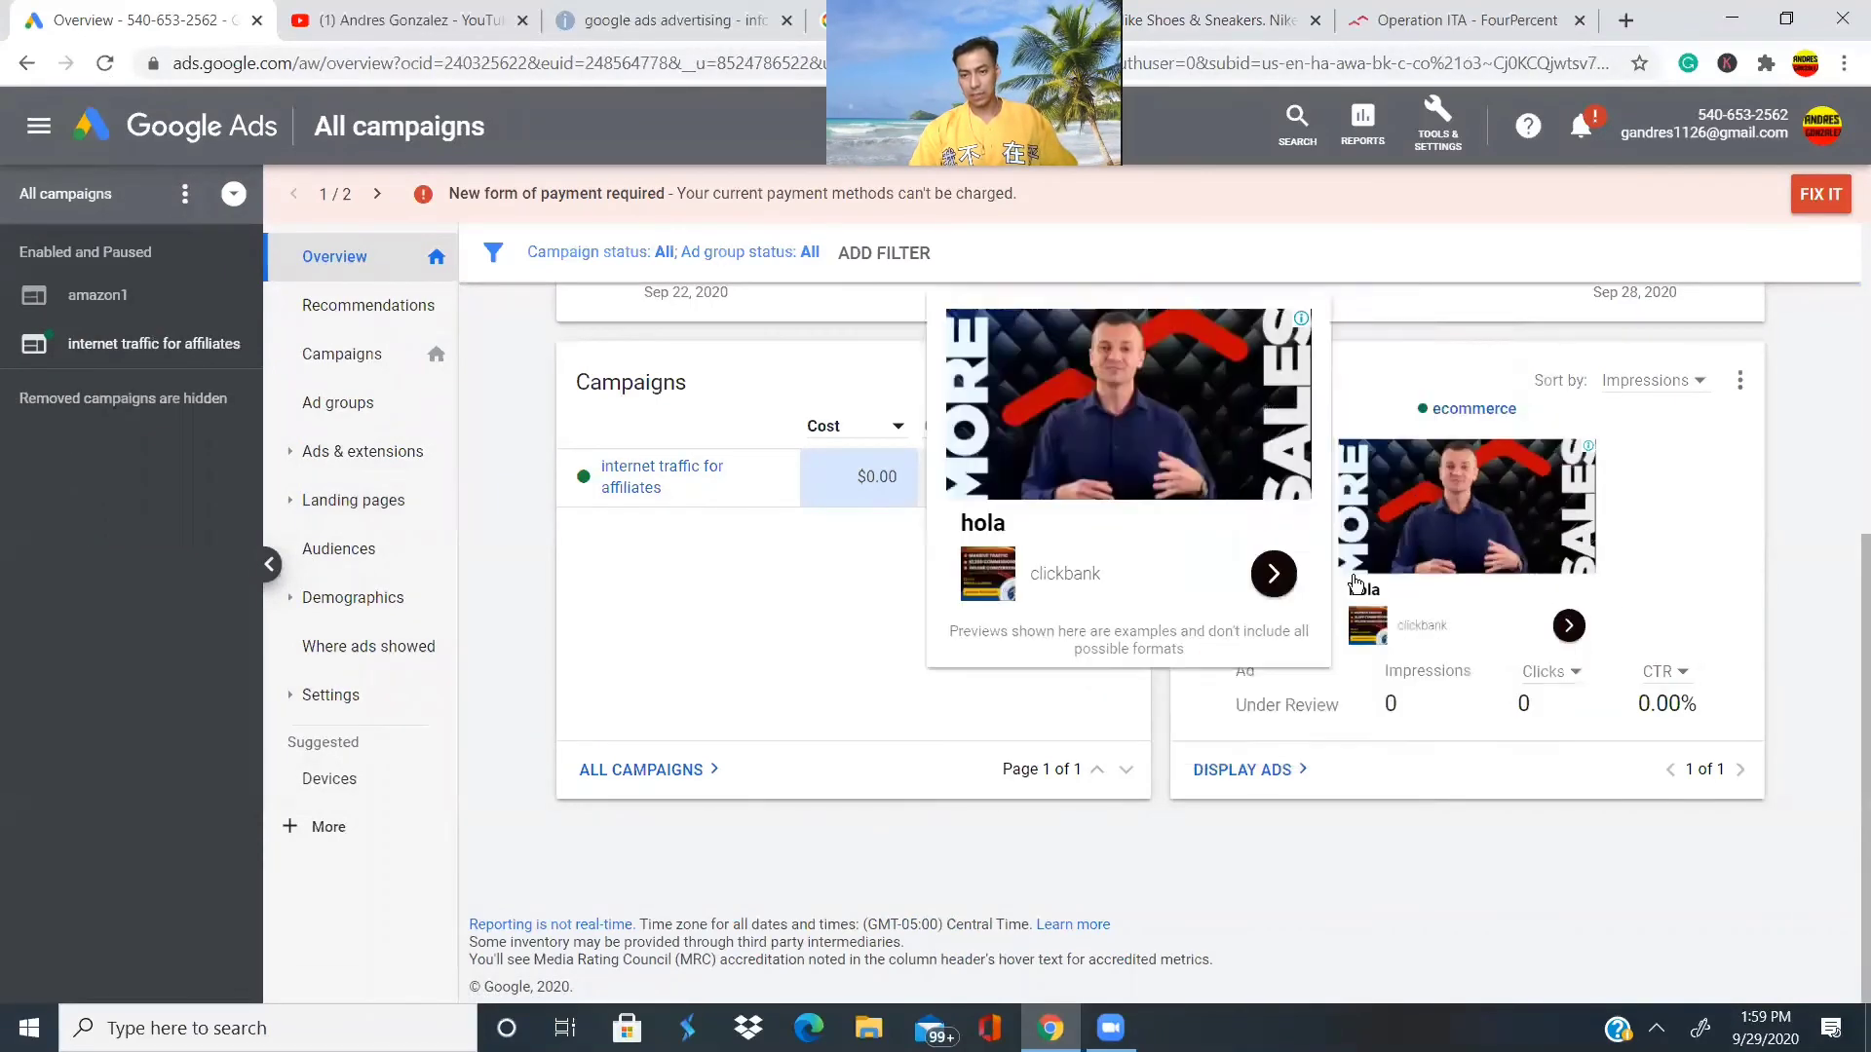
Pause the "internet traffic for affiliates" campaign in the campaigns list.
click(362, 356)
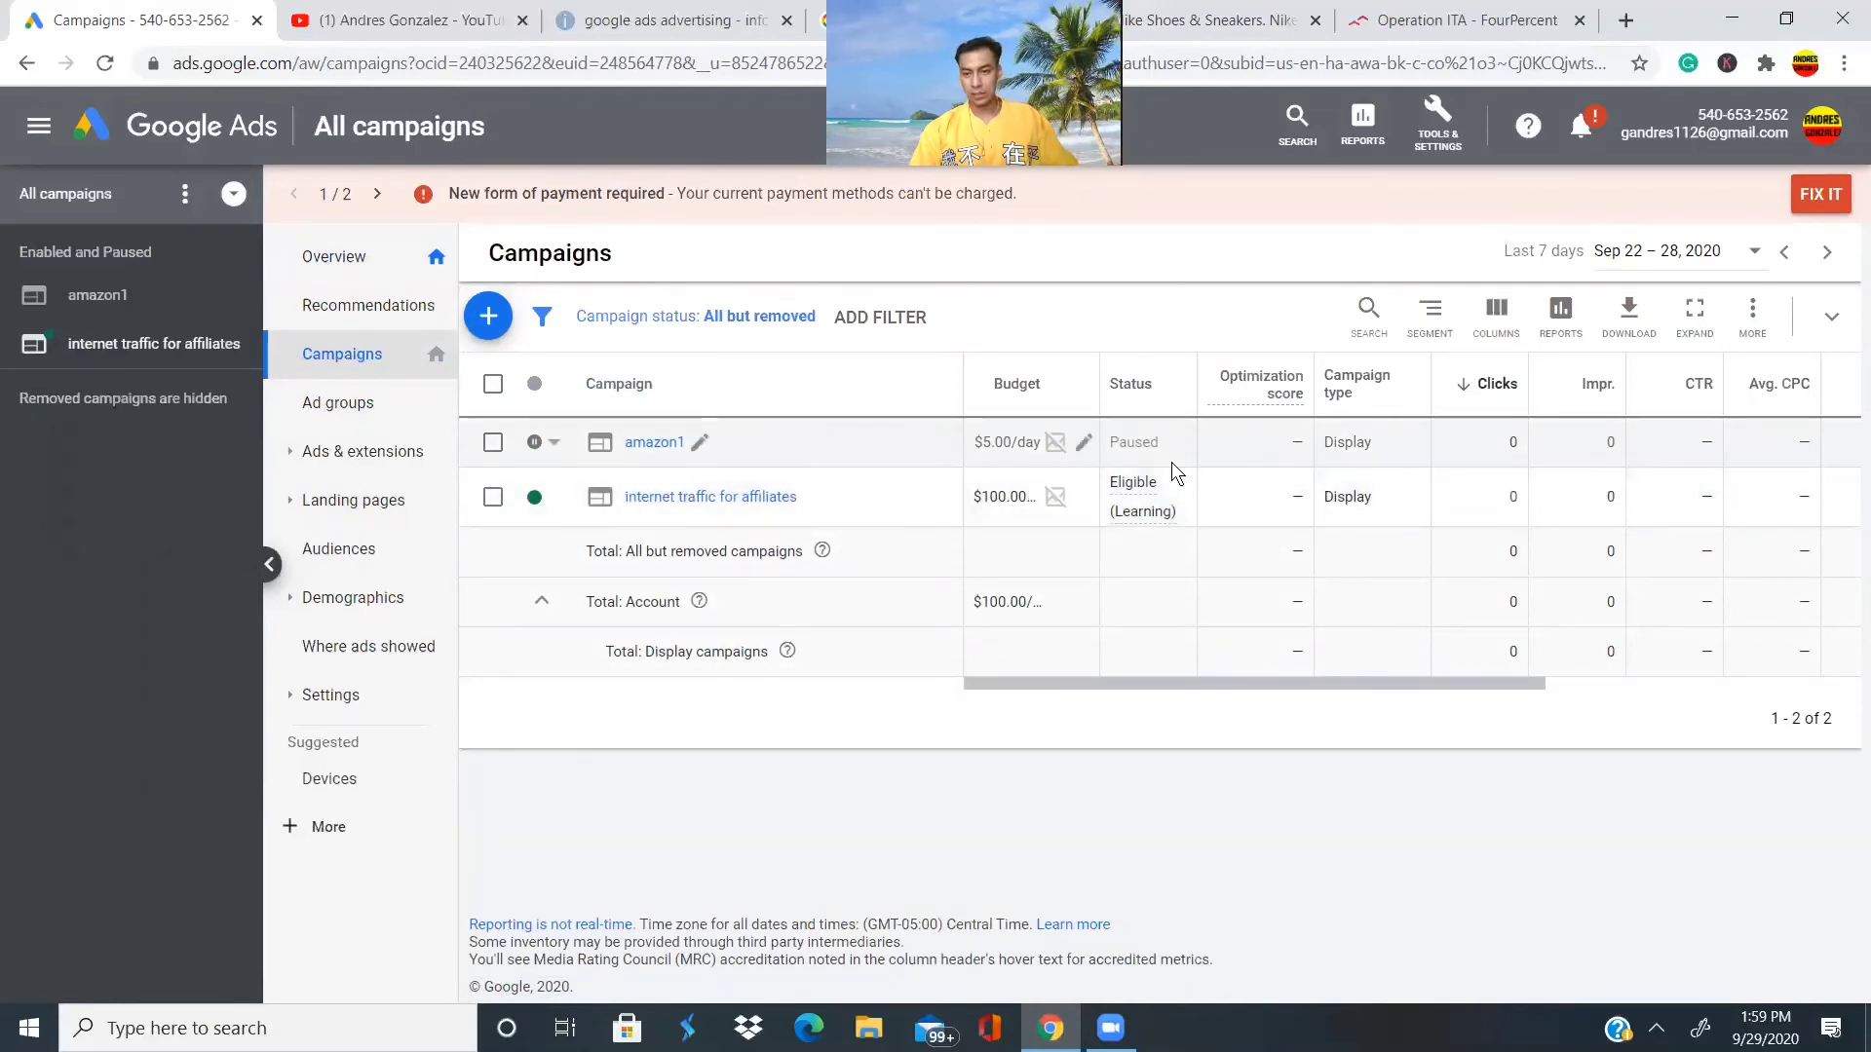
click(552, 506)
click(568, 508)
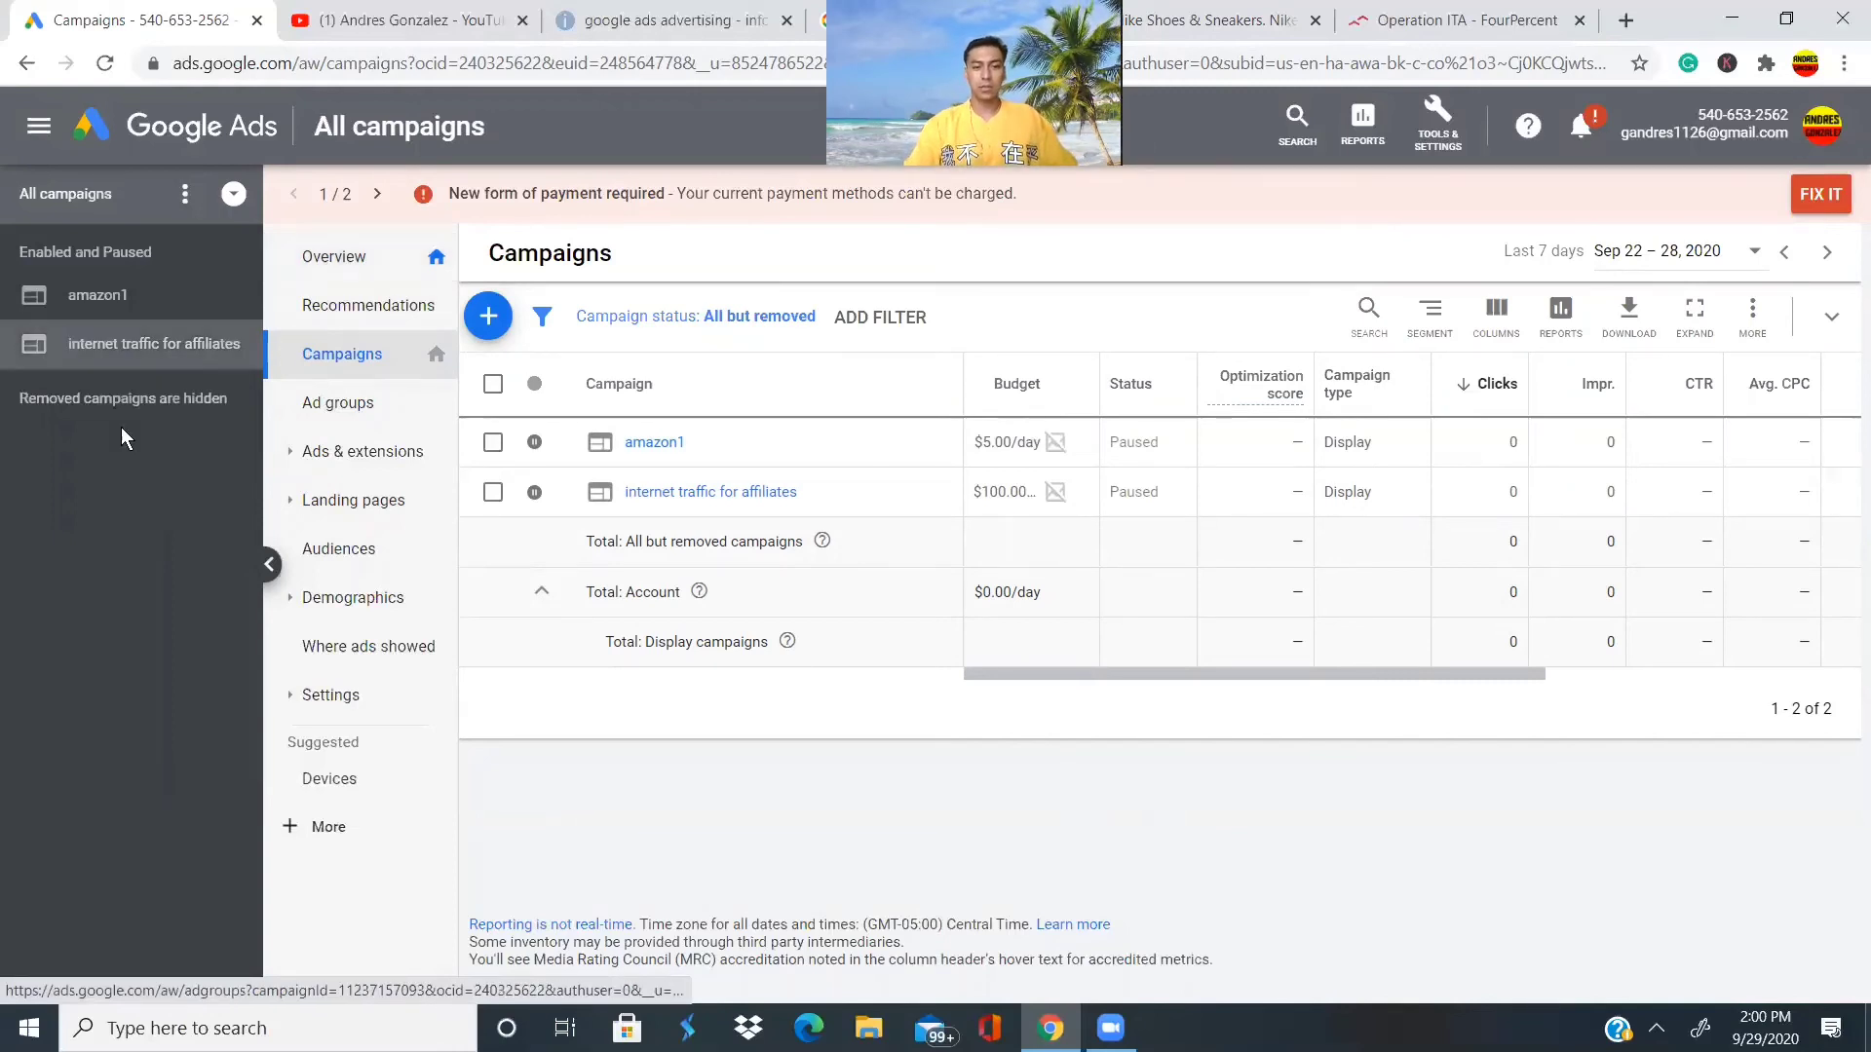
Start a new campaign with the Leads goal, the Display type and the Smart display campaign subtype, and continue to its settings.
click(488, 325)
click(562, 401)
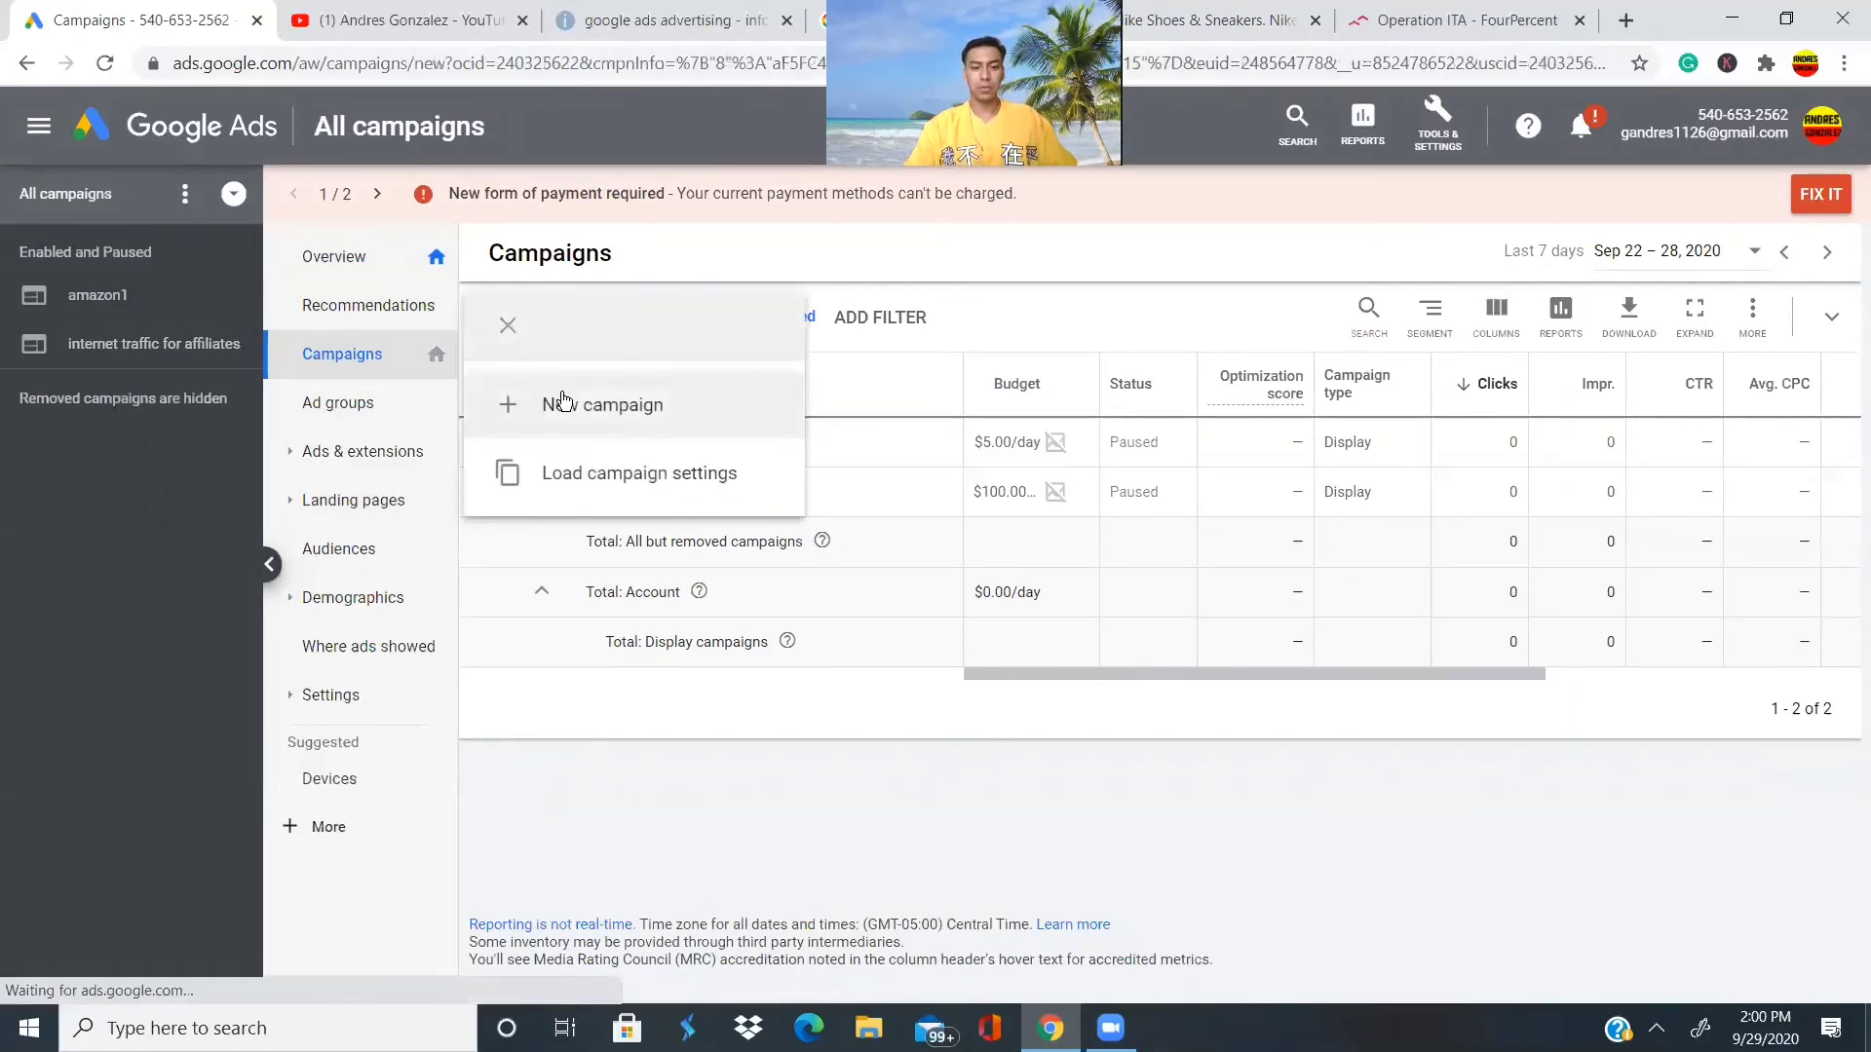
click(765, 445)
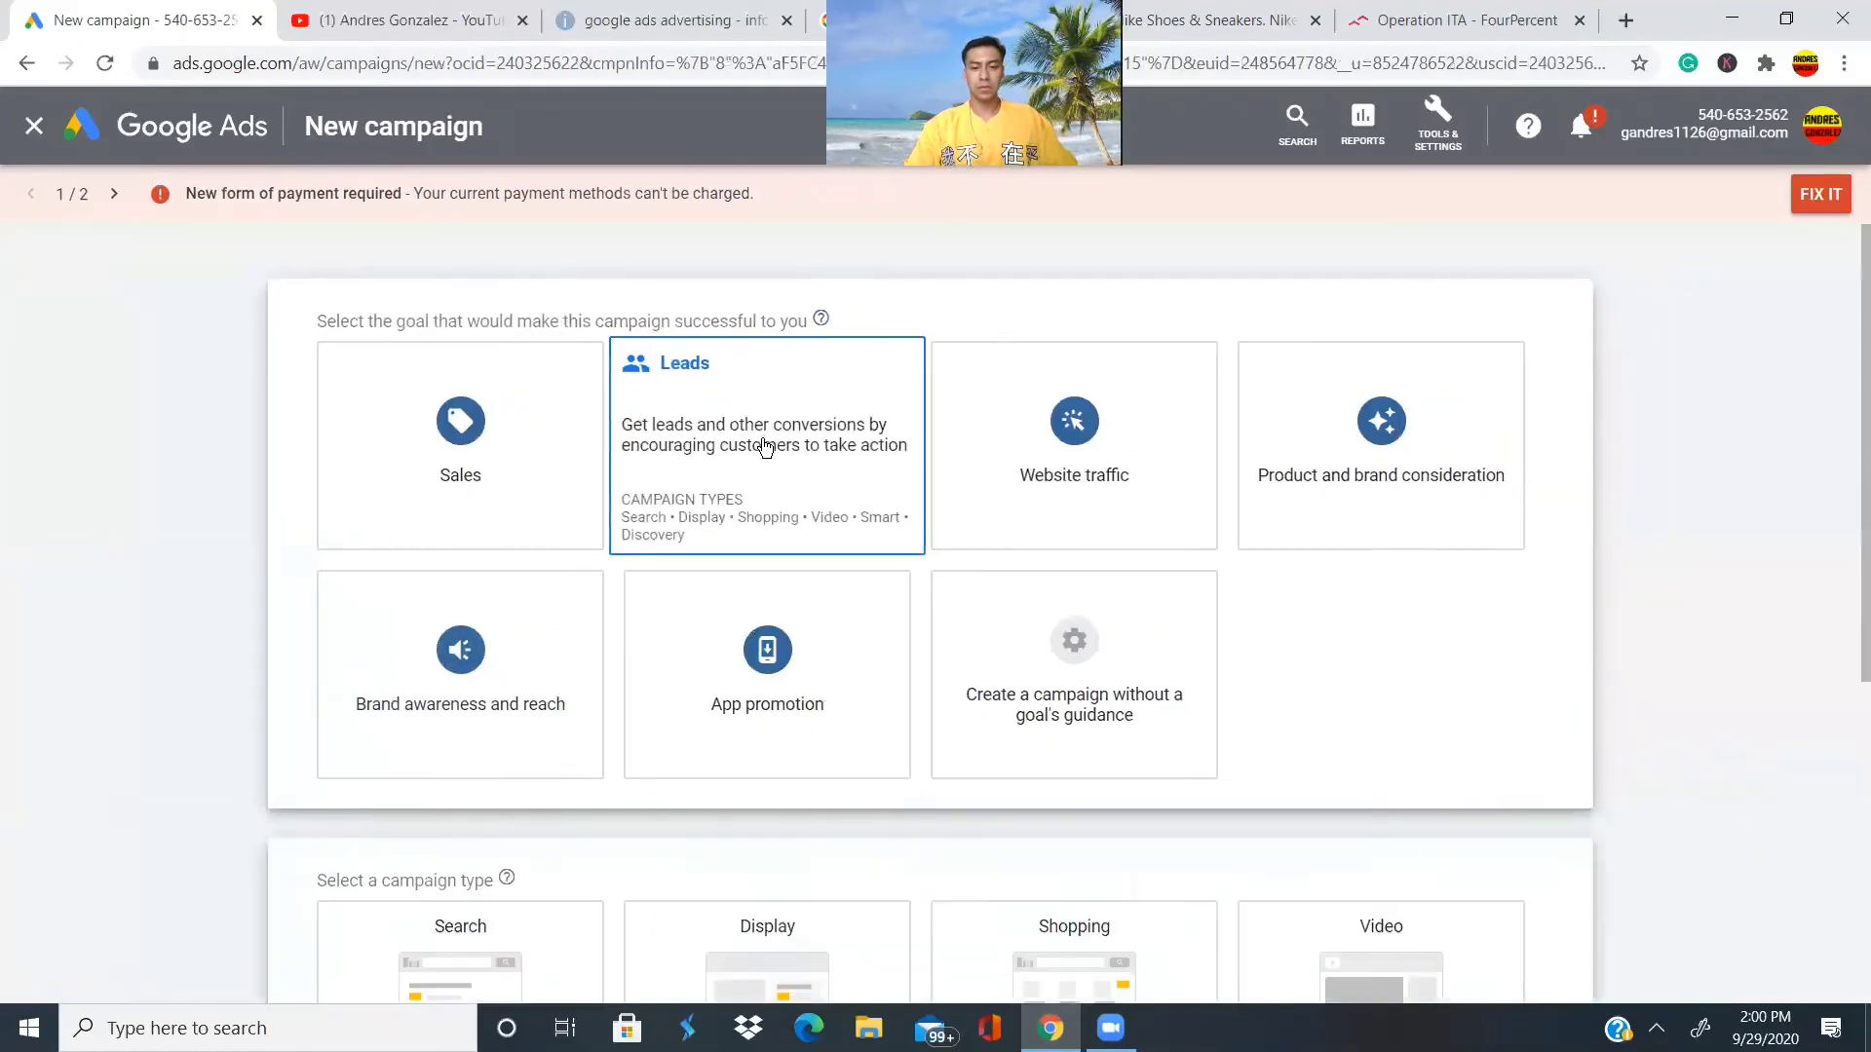
scroll(764, 446, down, 5)
click(733, 552)
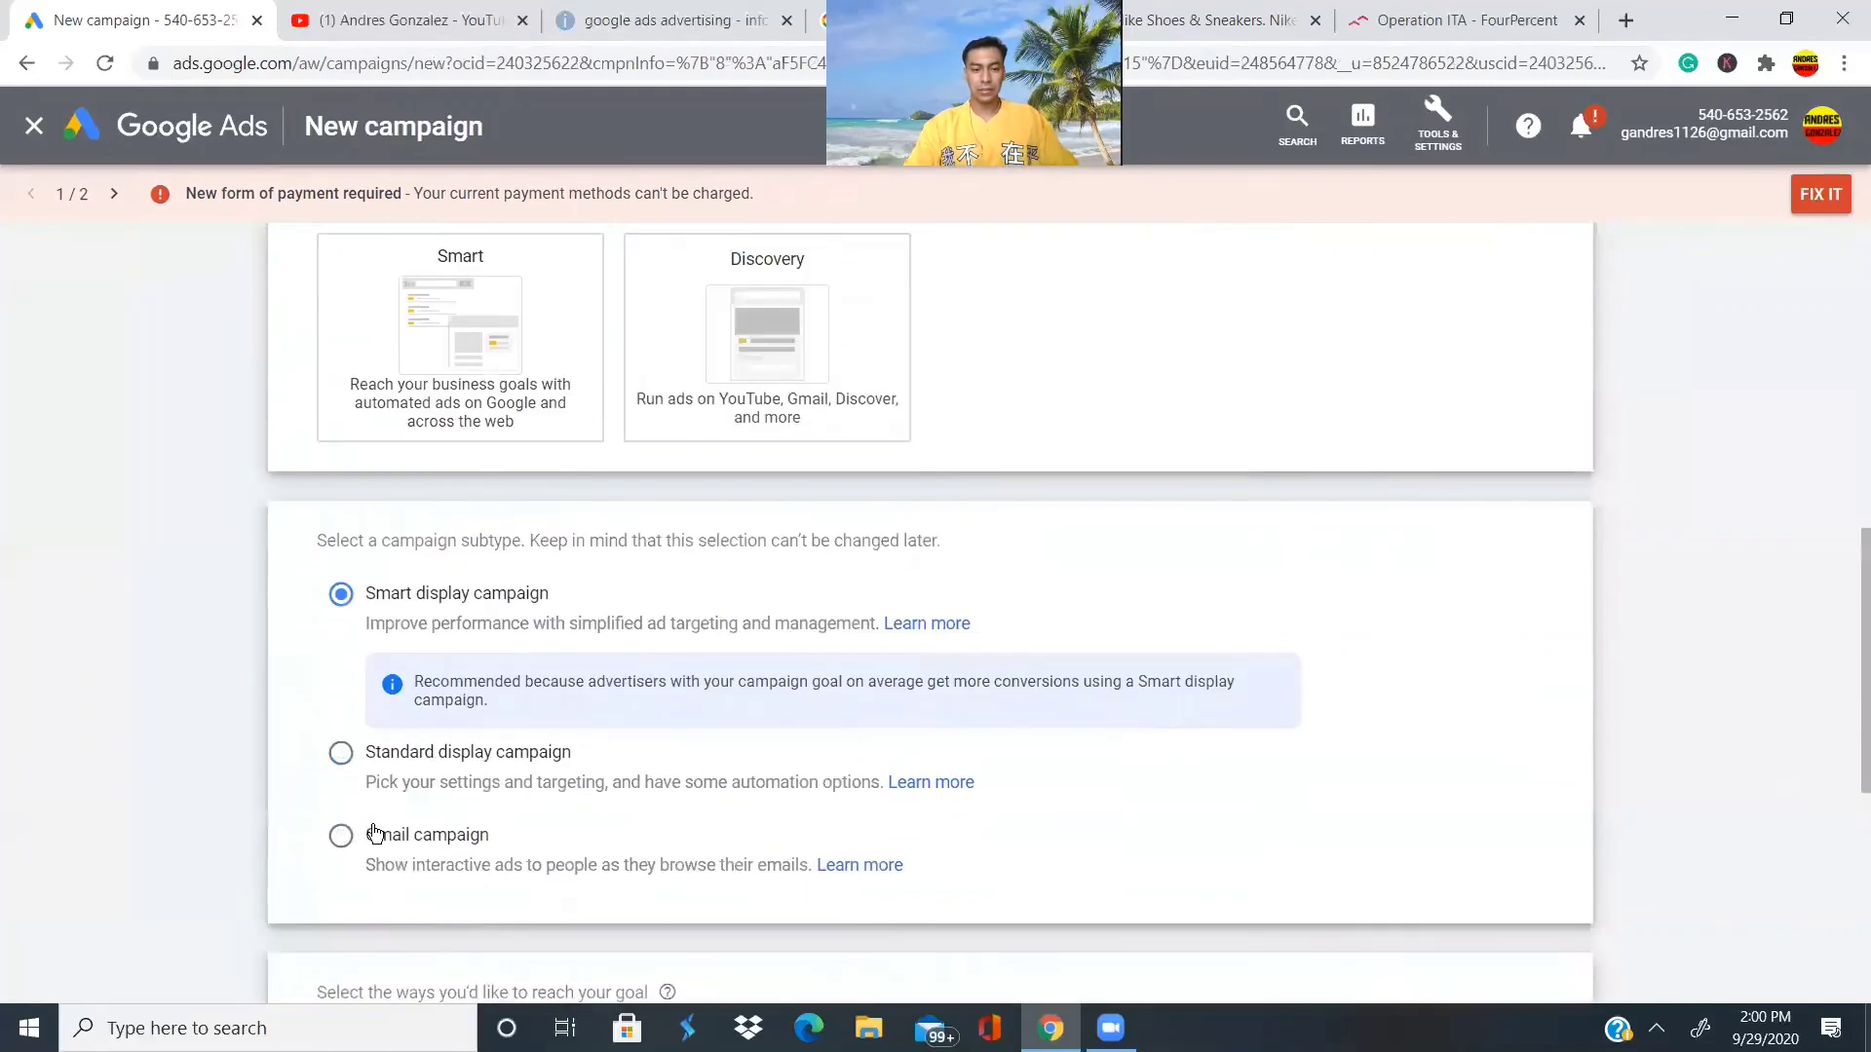
scroll(584, 761, down, 6)
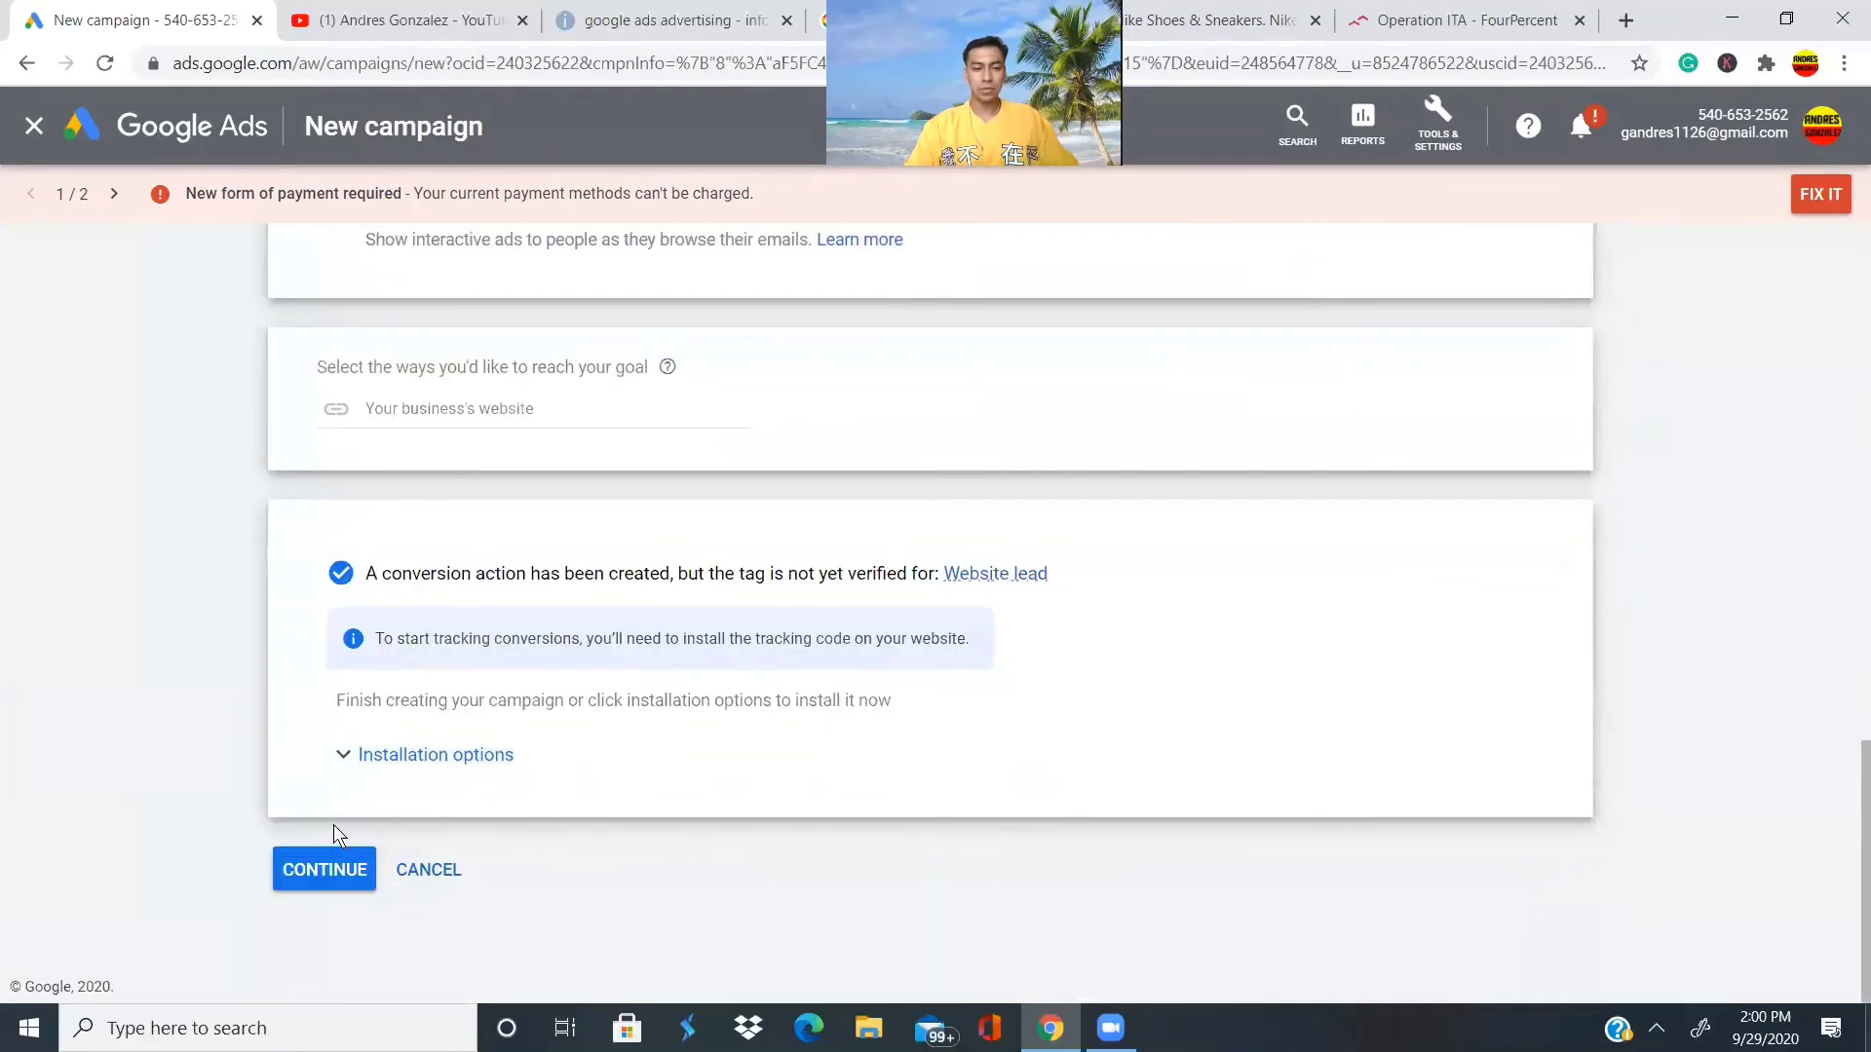
click(332, 868)
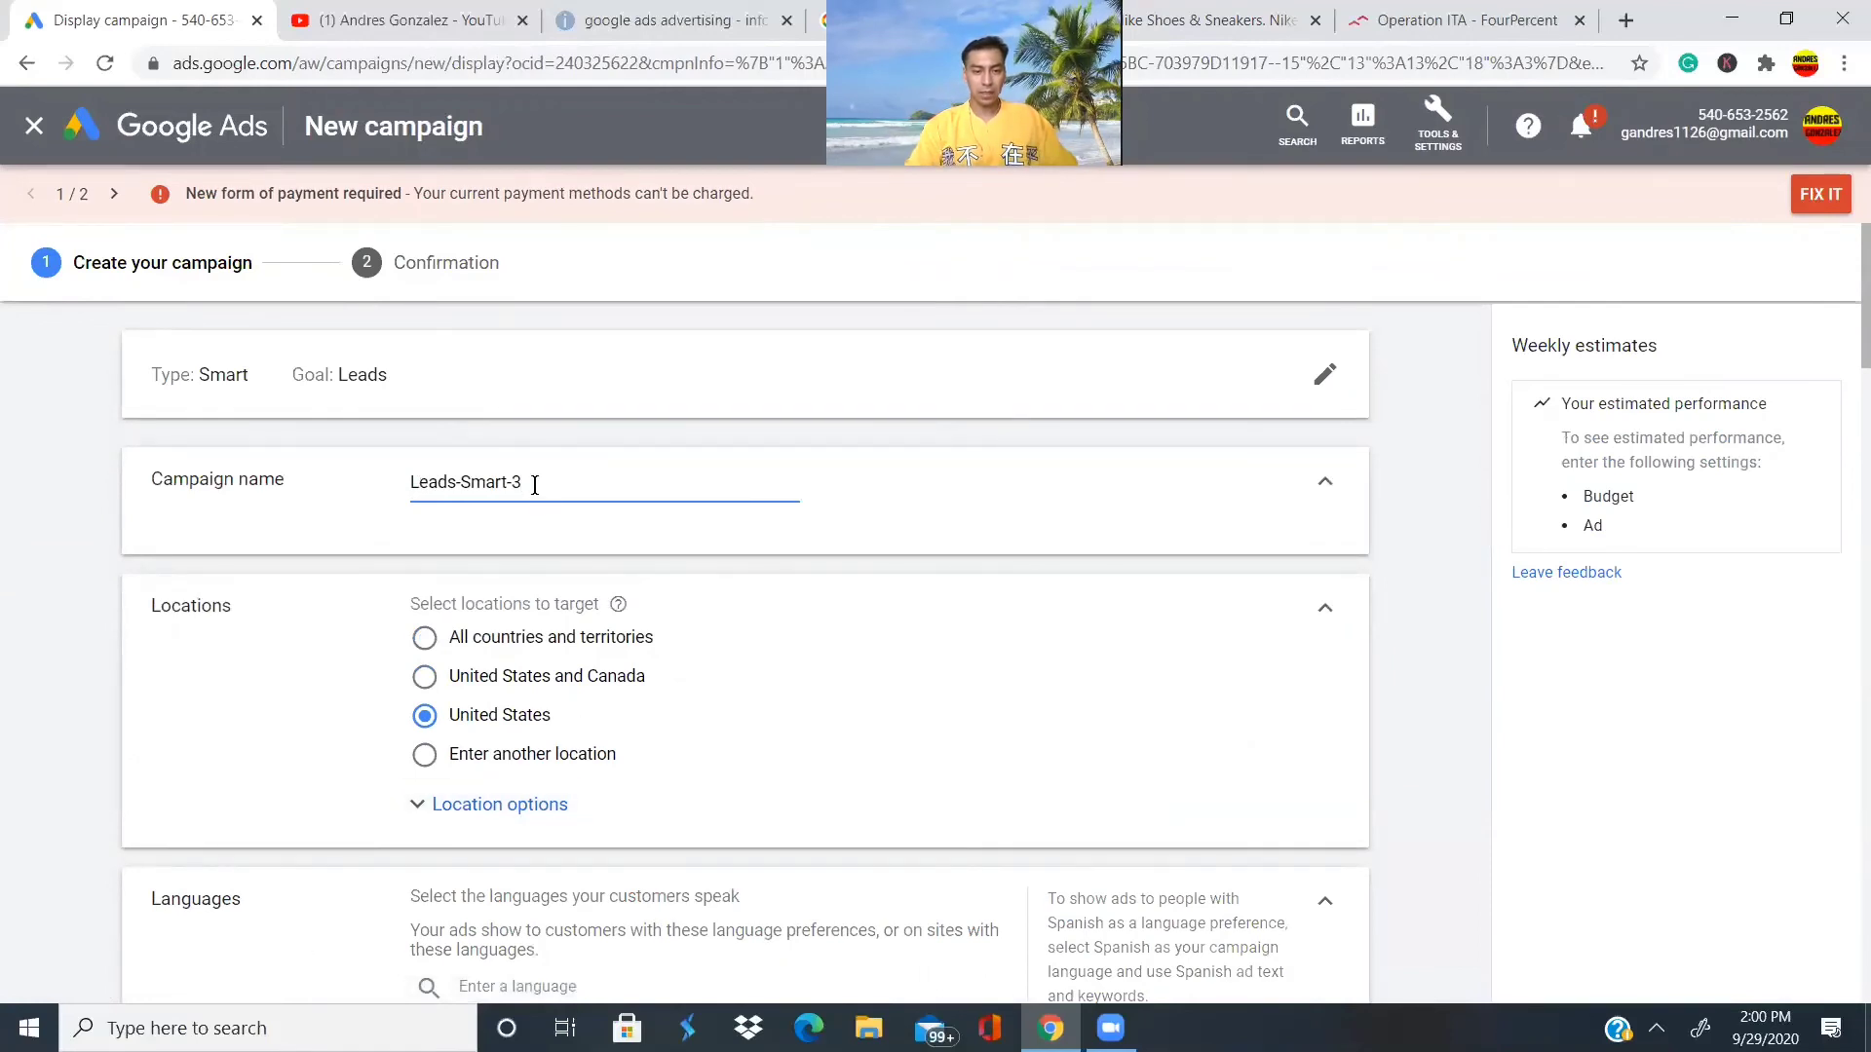
Replace the default campaign name with the account owner's first name followed by 12345.
drag(534, 484, 354, 454)
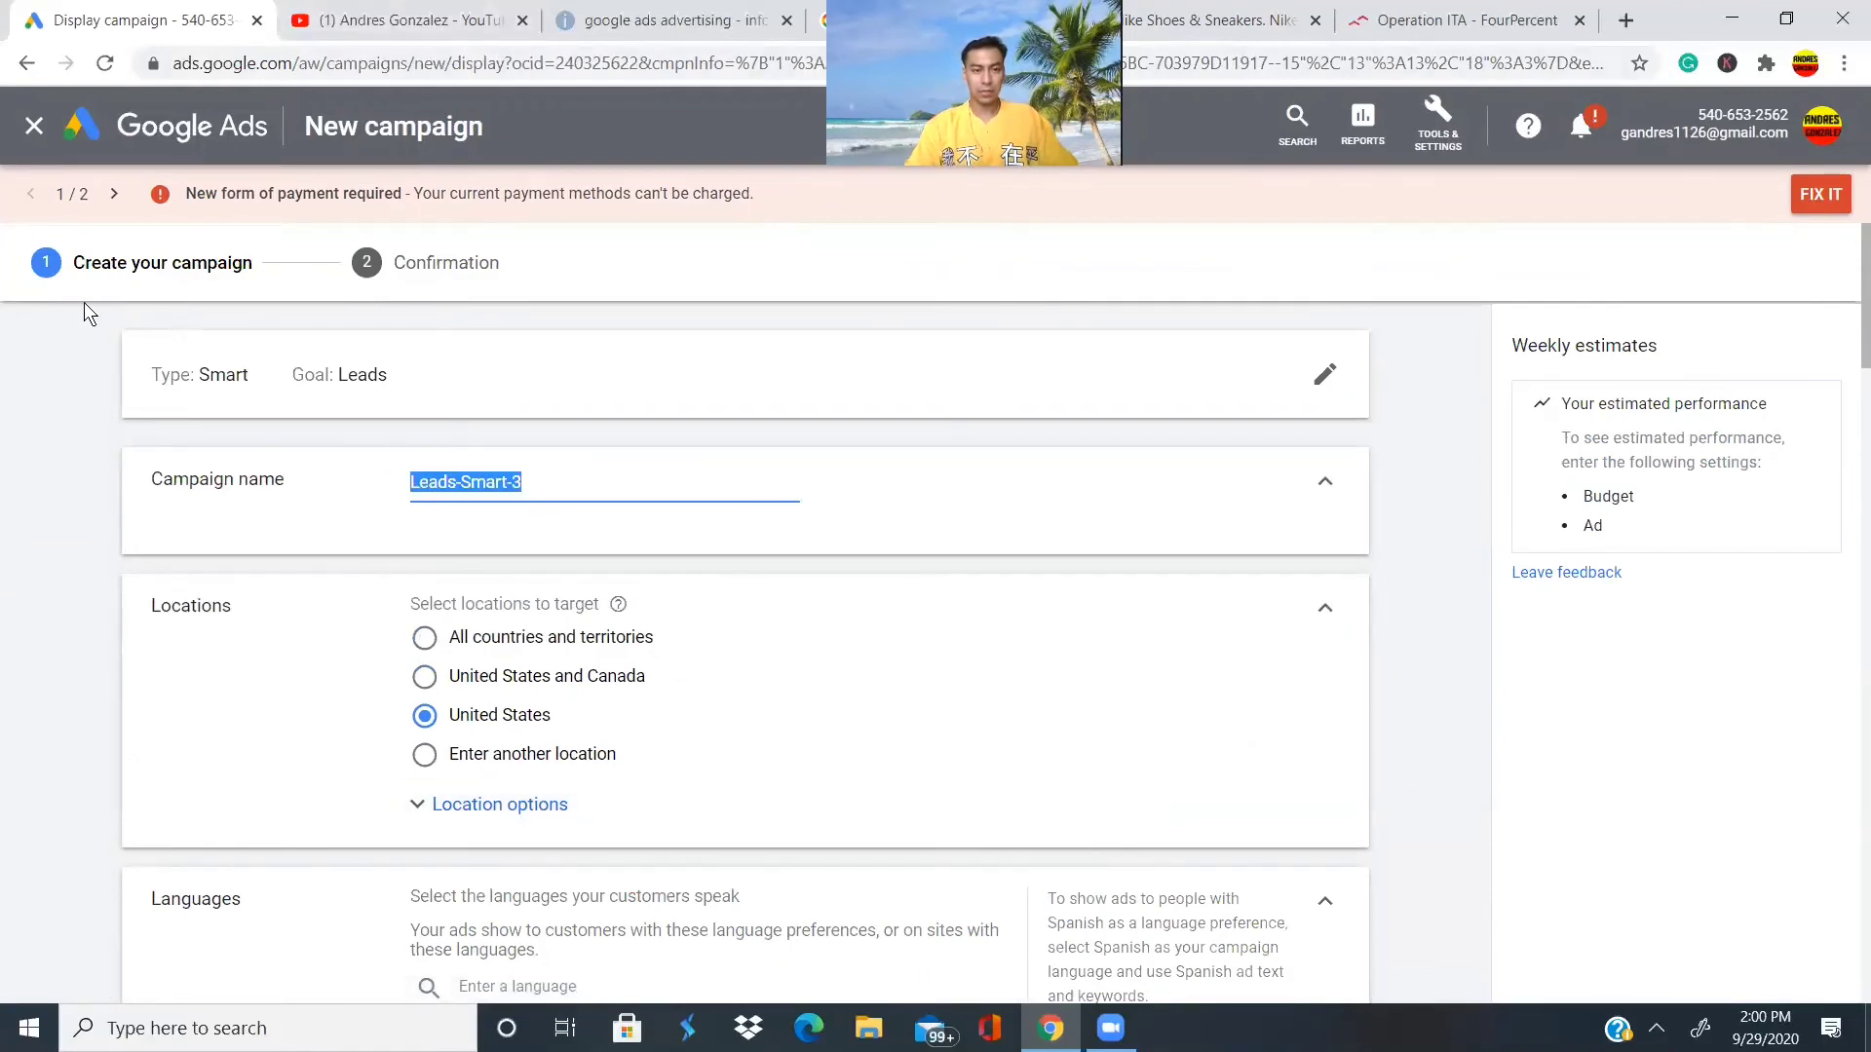
key(BackSpace)
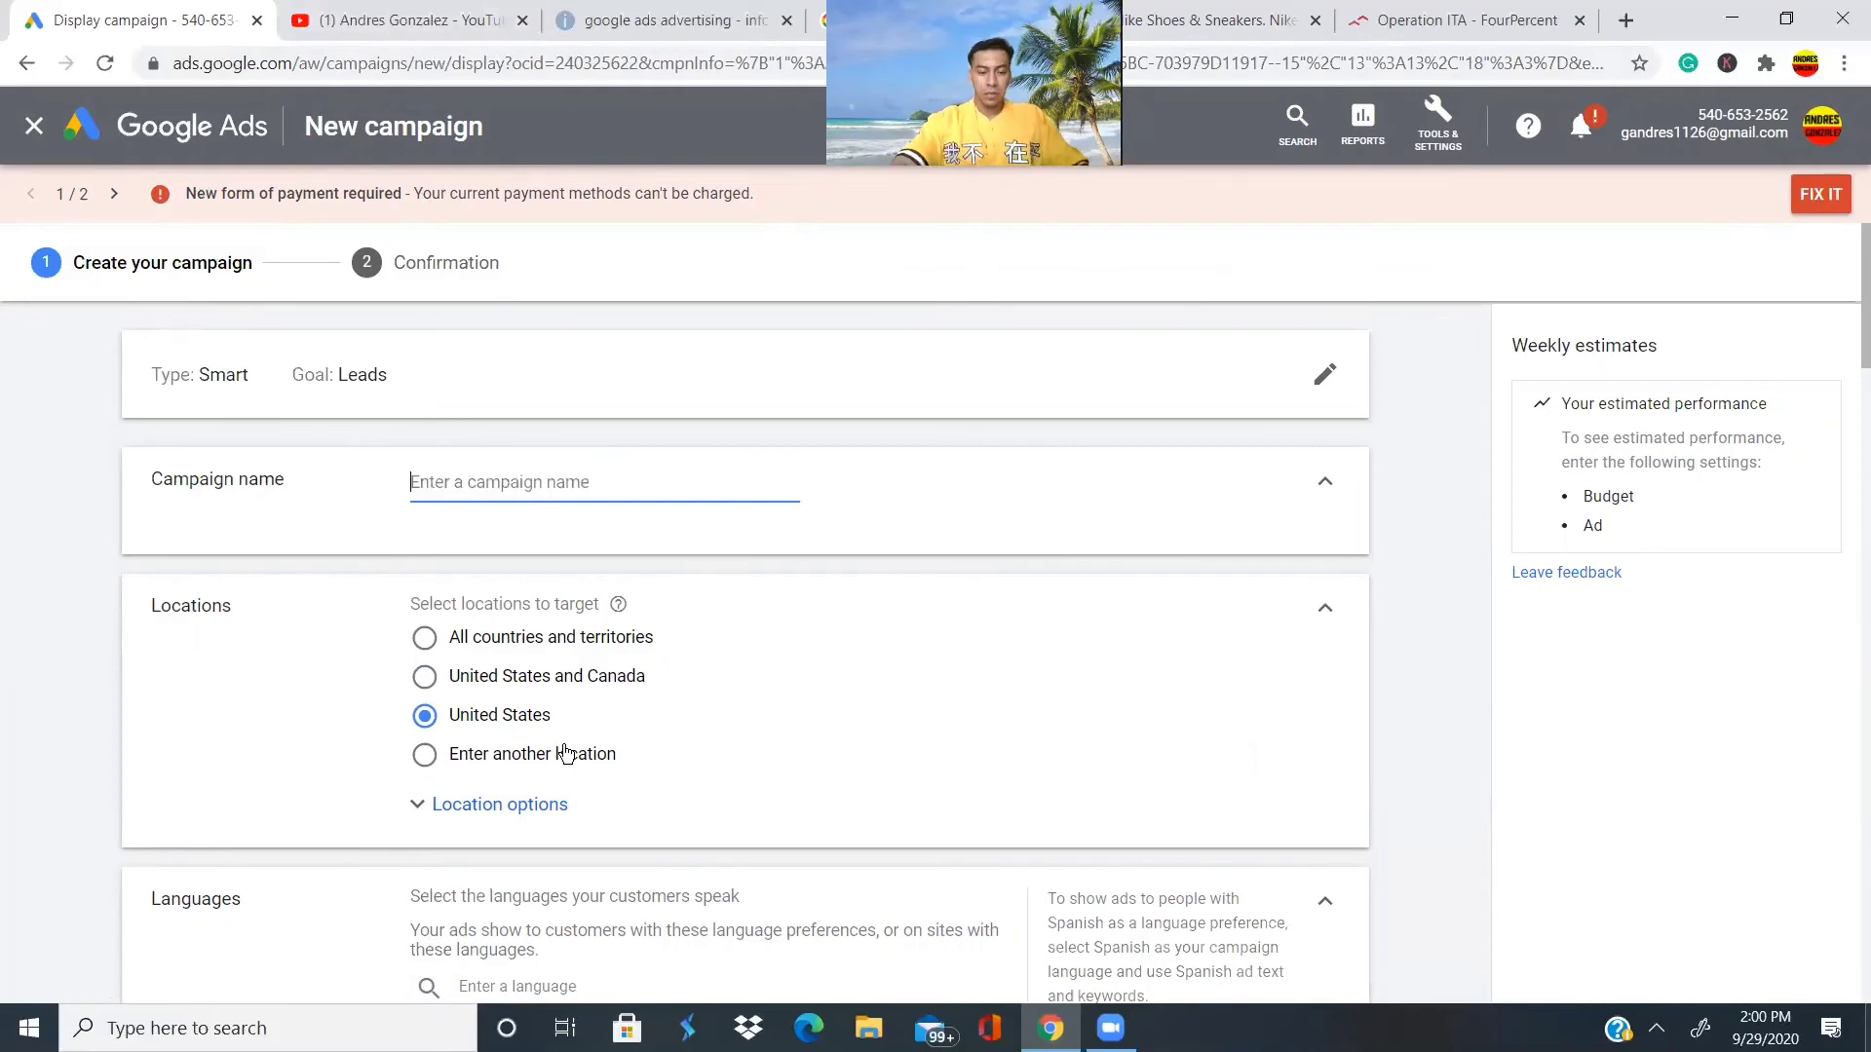
text(andres12345)
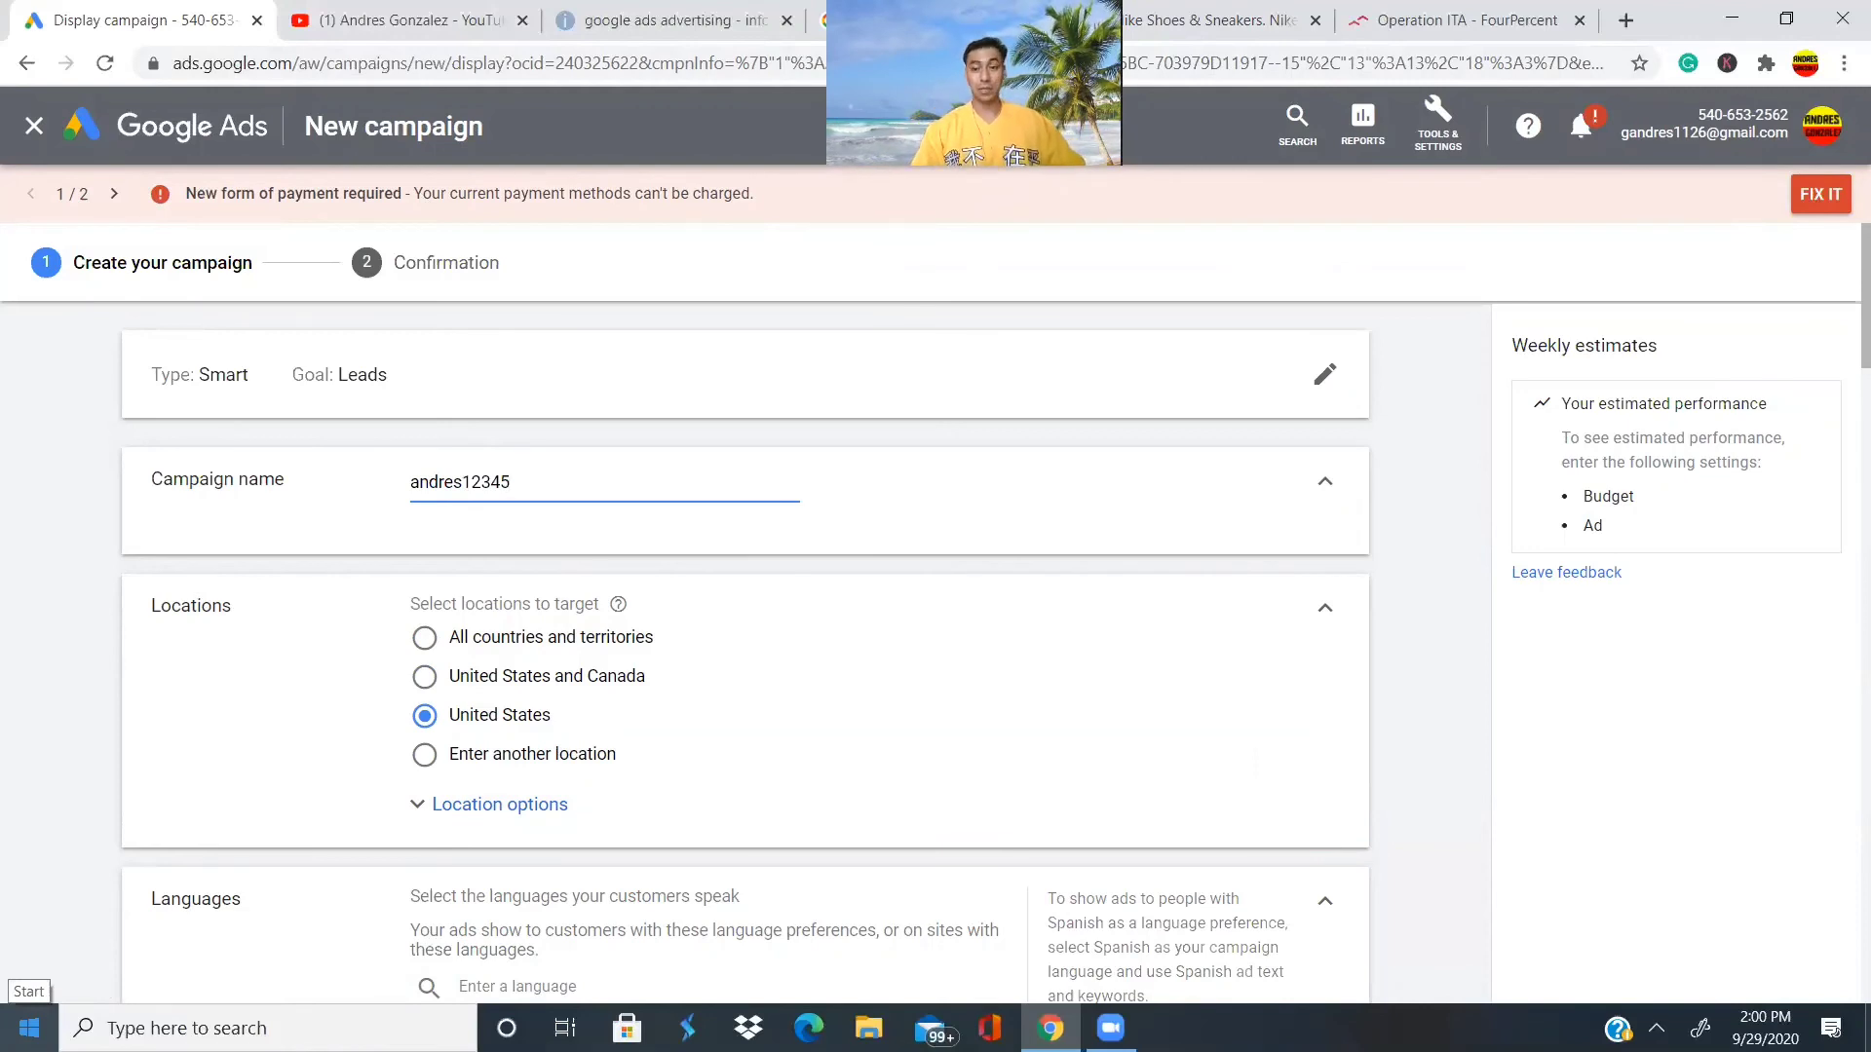
Expand the location options and switch the targeting to entering another location.
scroll(530, 634, down, 3)
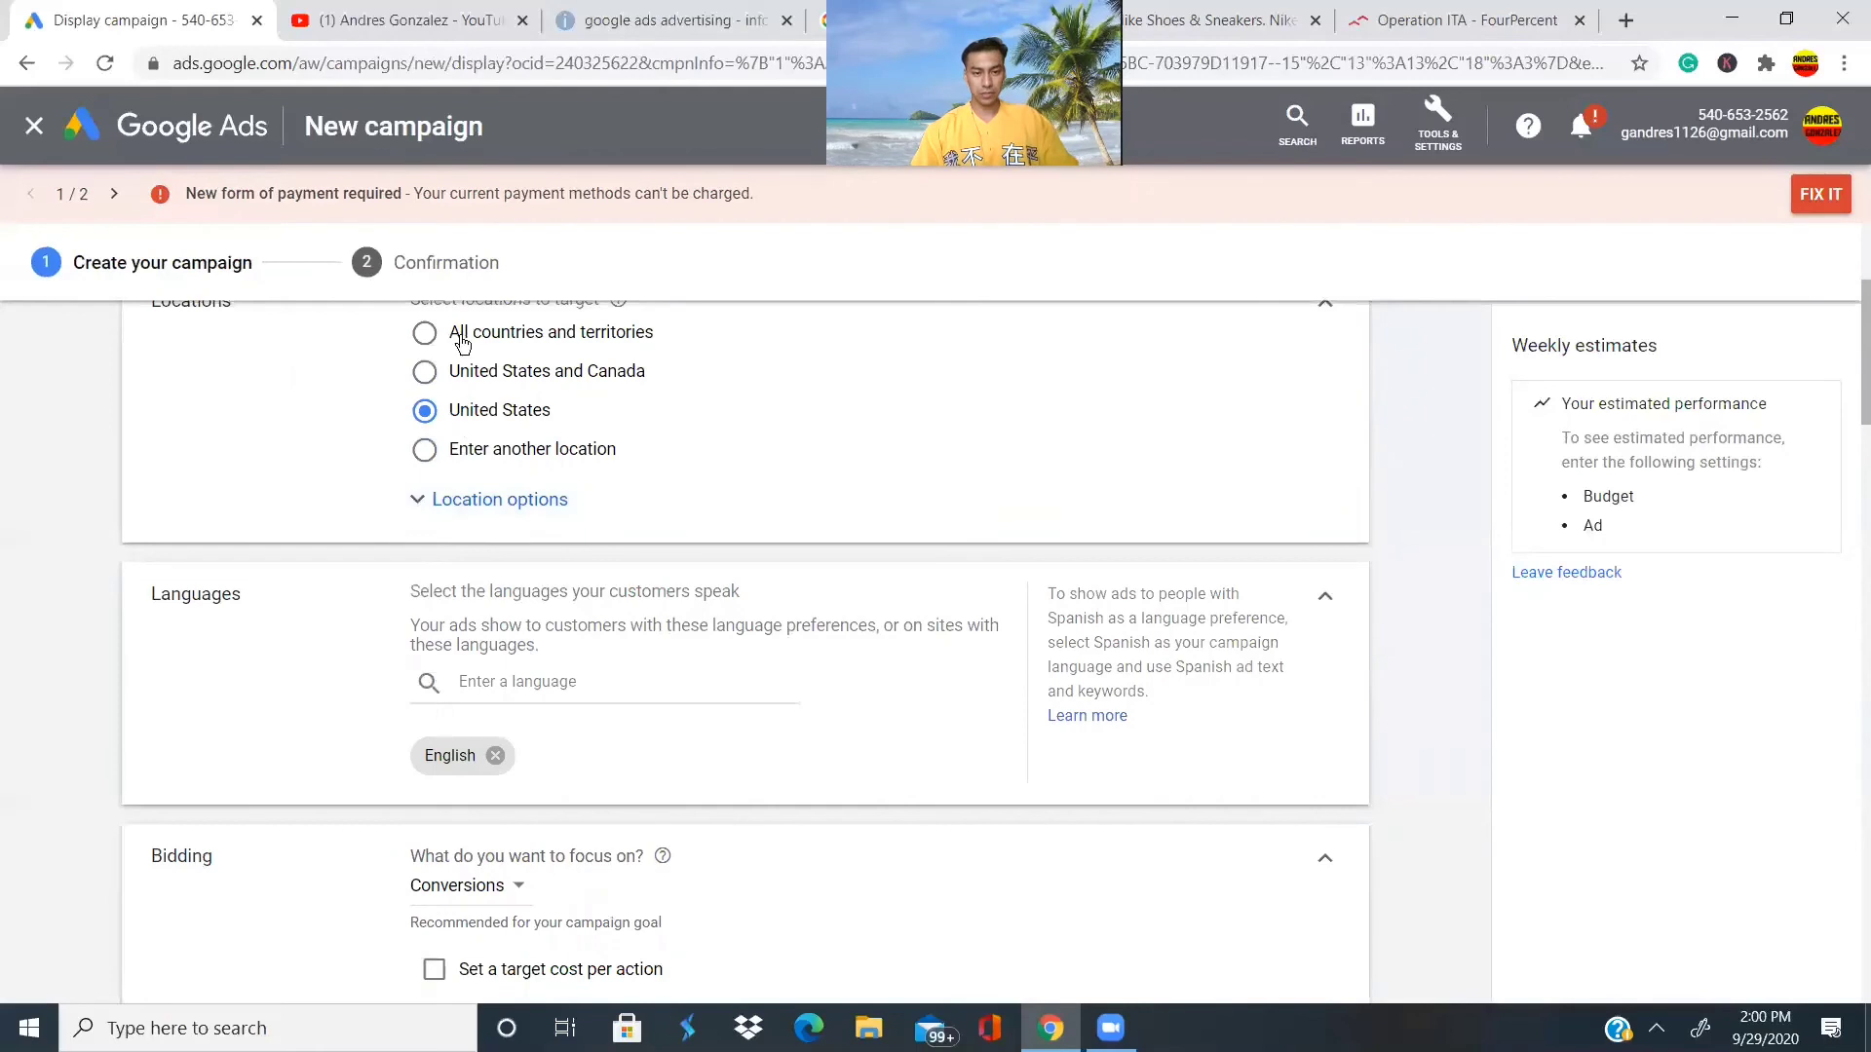
scroll(429, 429, up, 2)
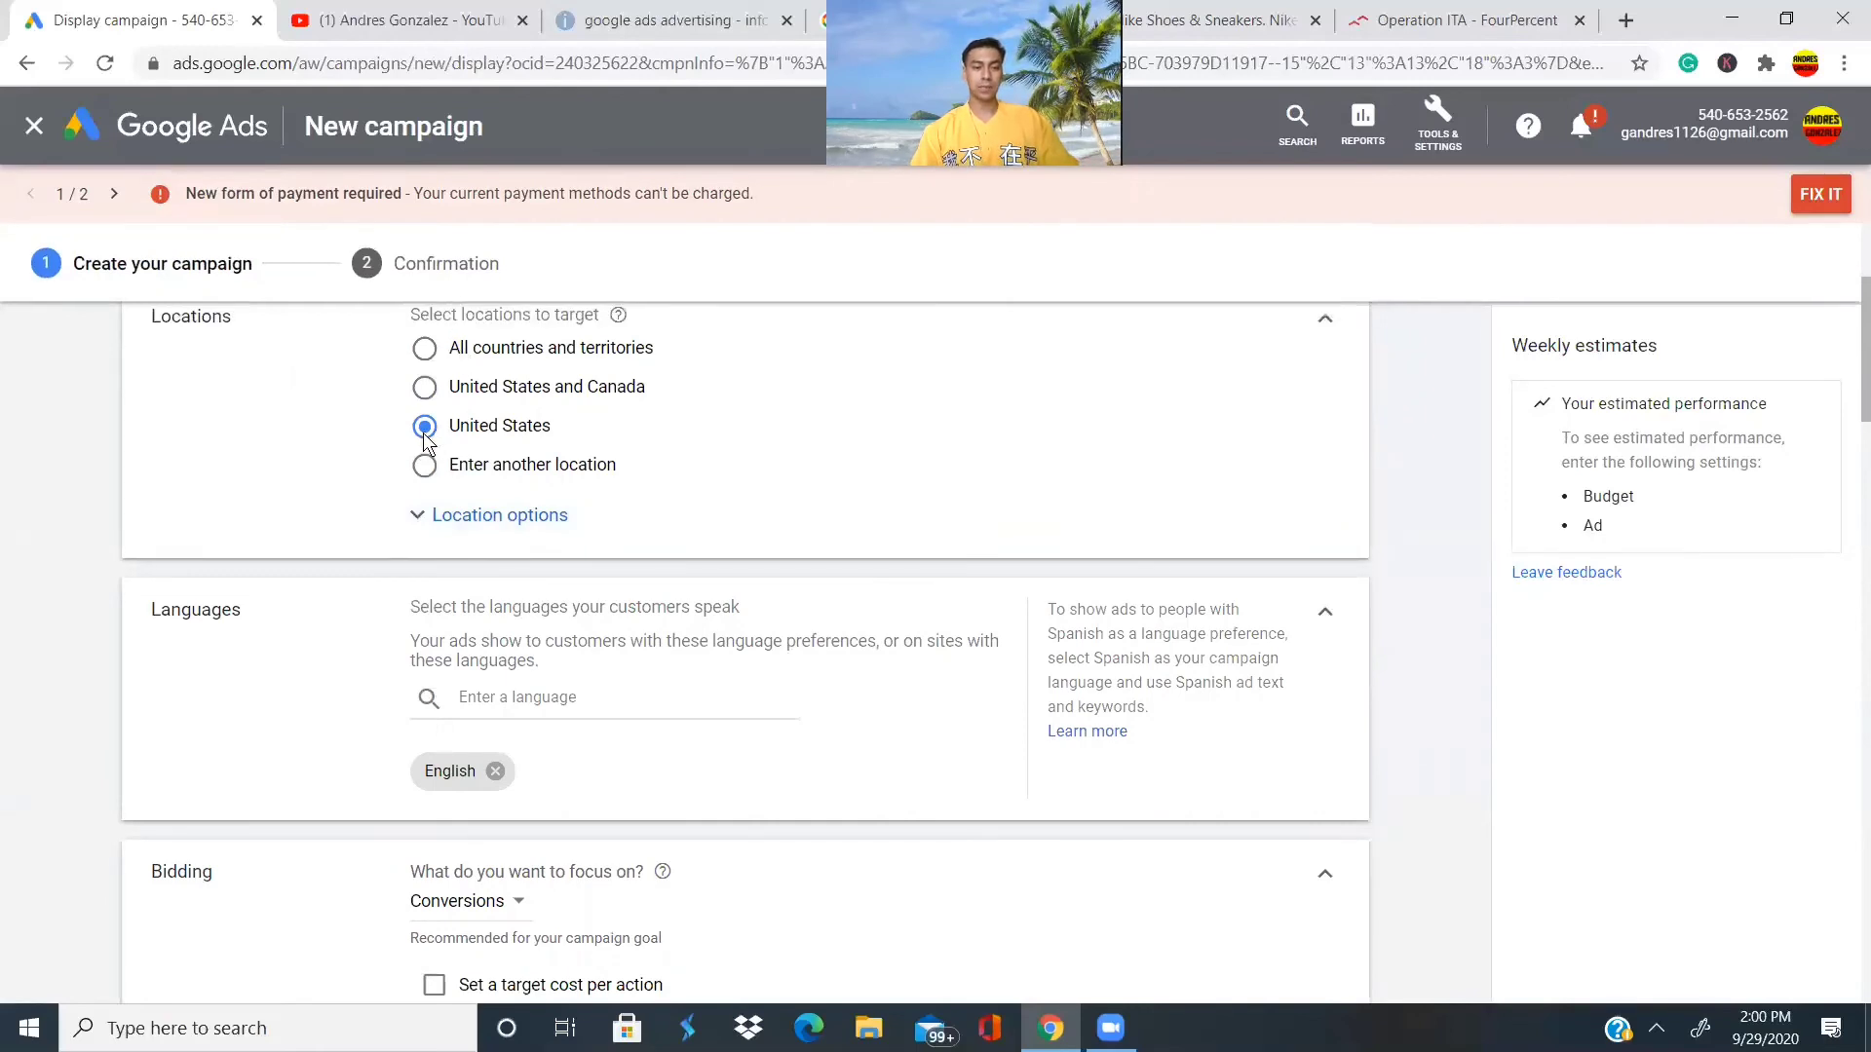
click(422, 703)
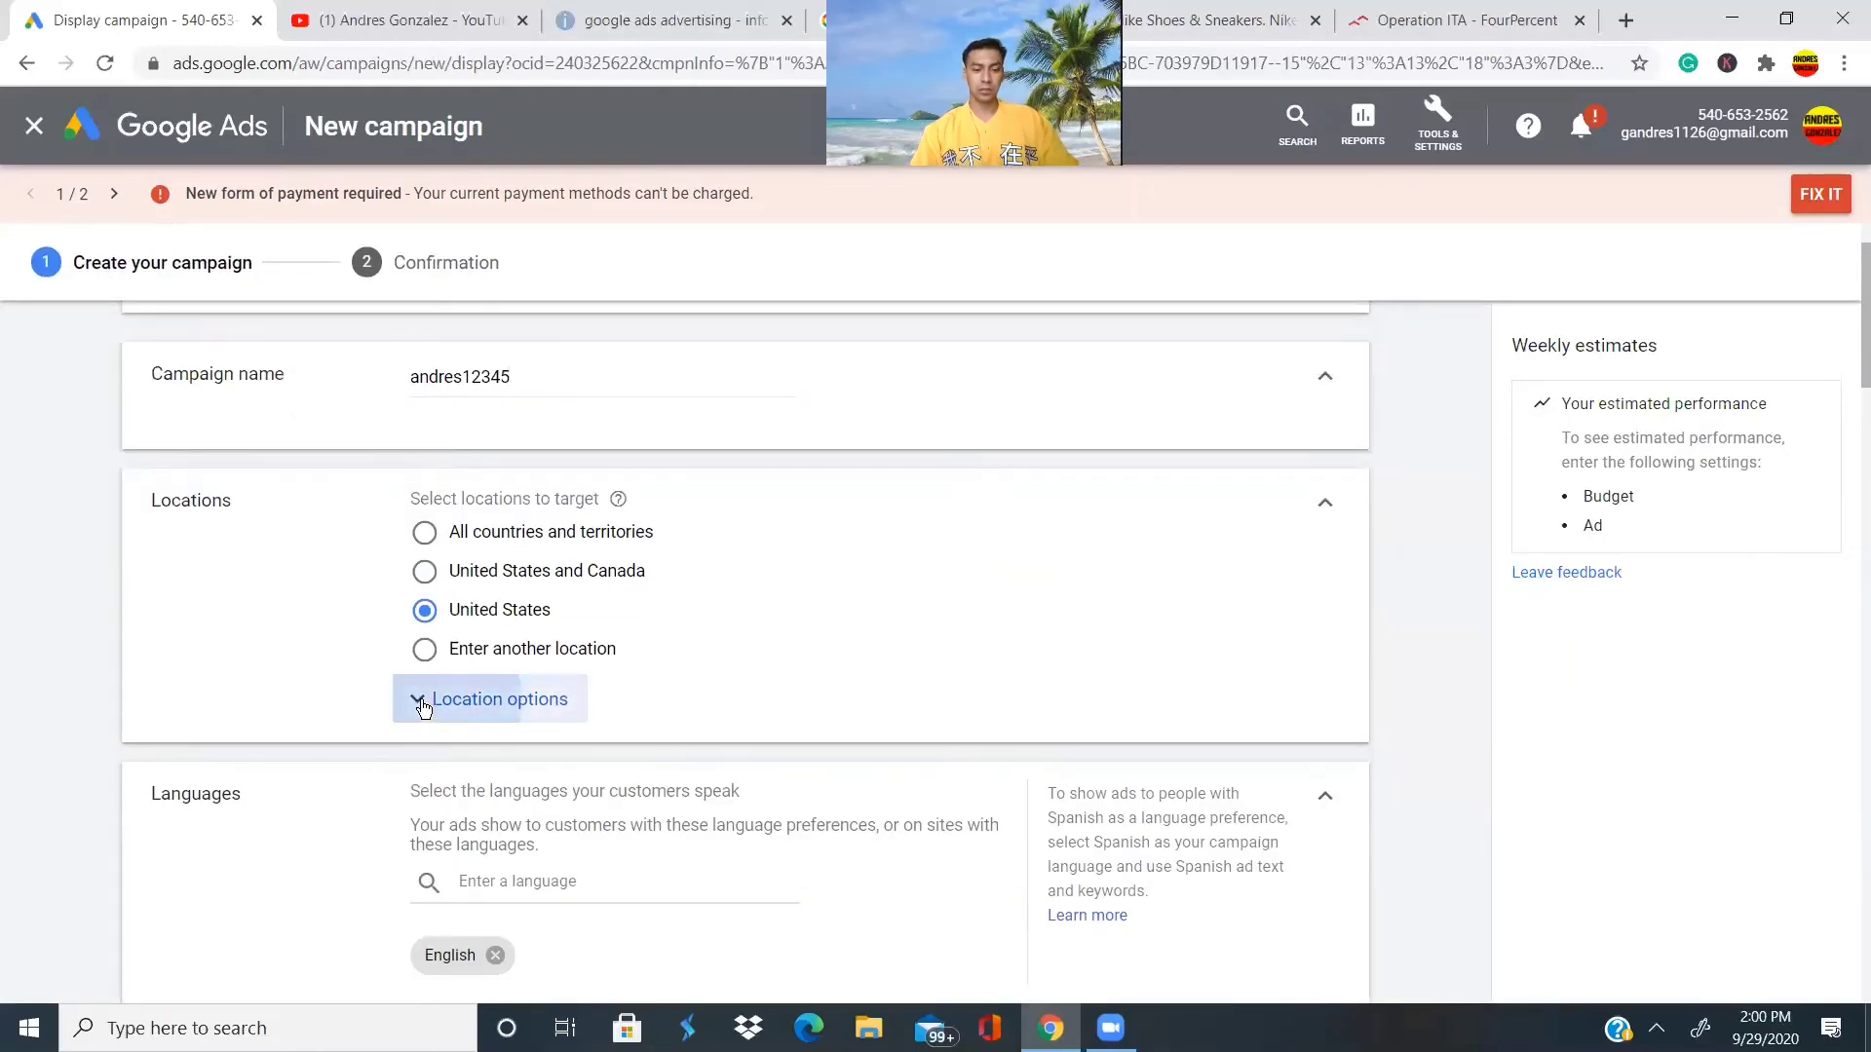
scroll(554, 731, down, 5)
scroll(554, 676, up, 4)
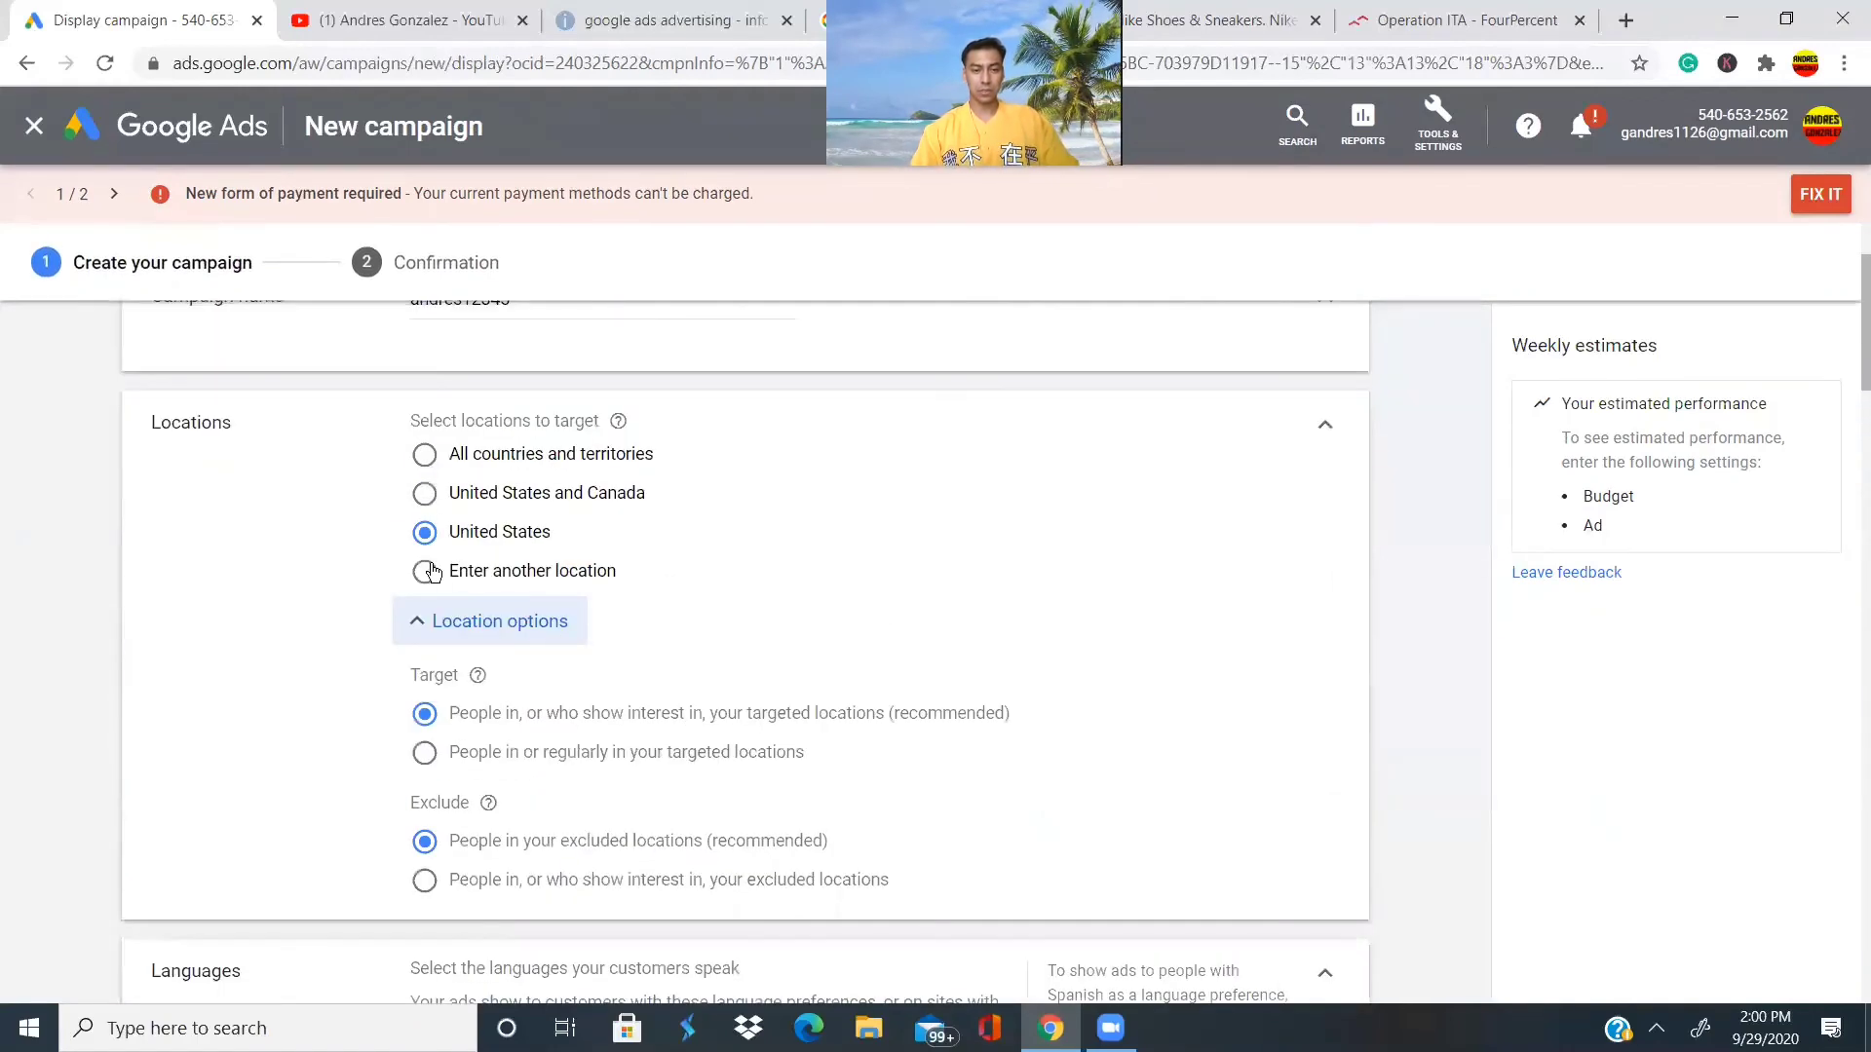
click(426, 571)
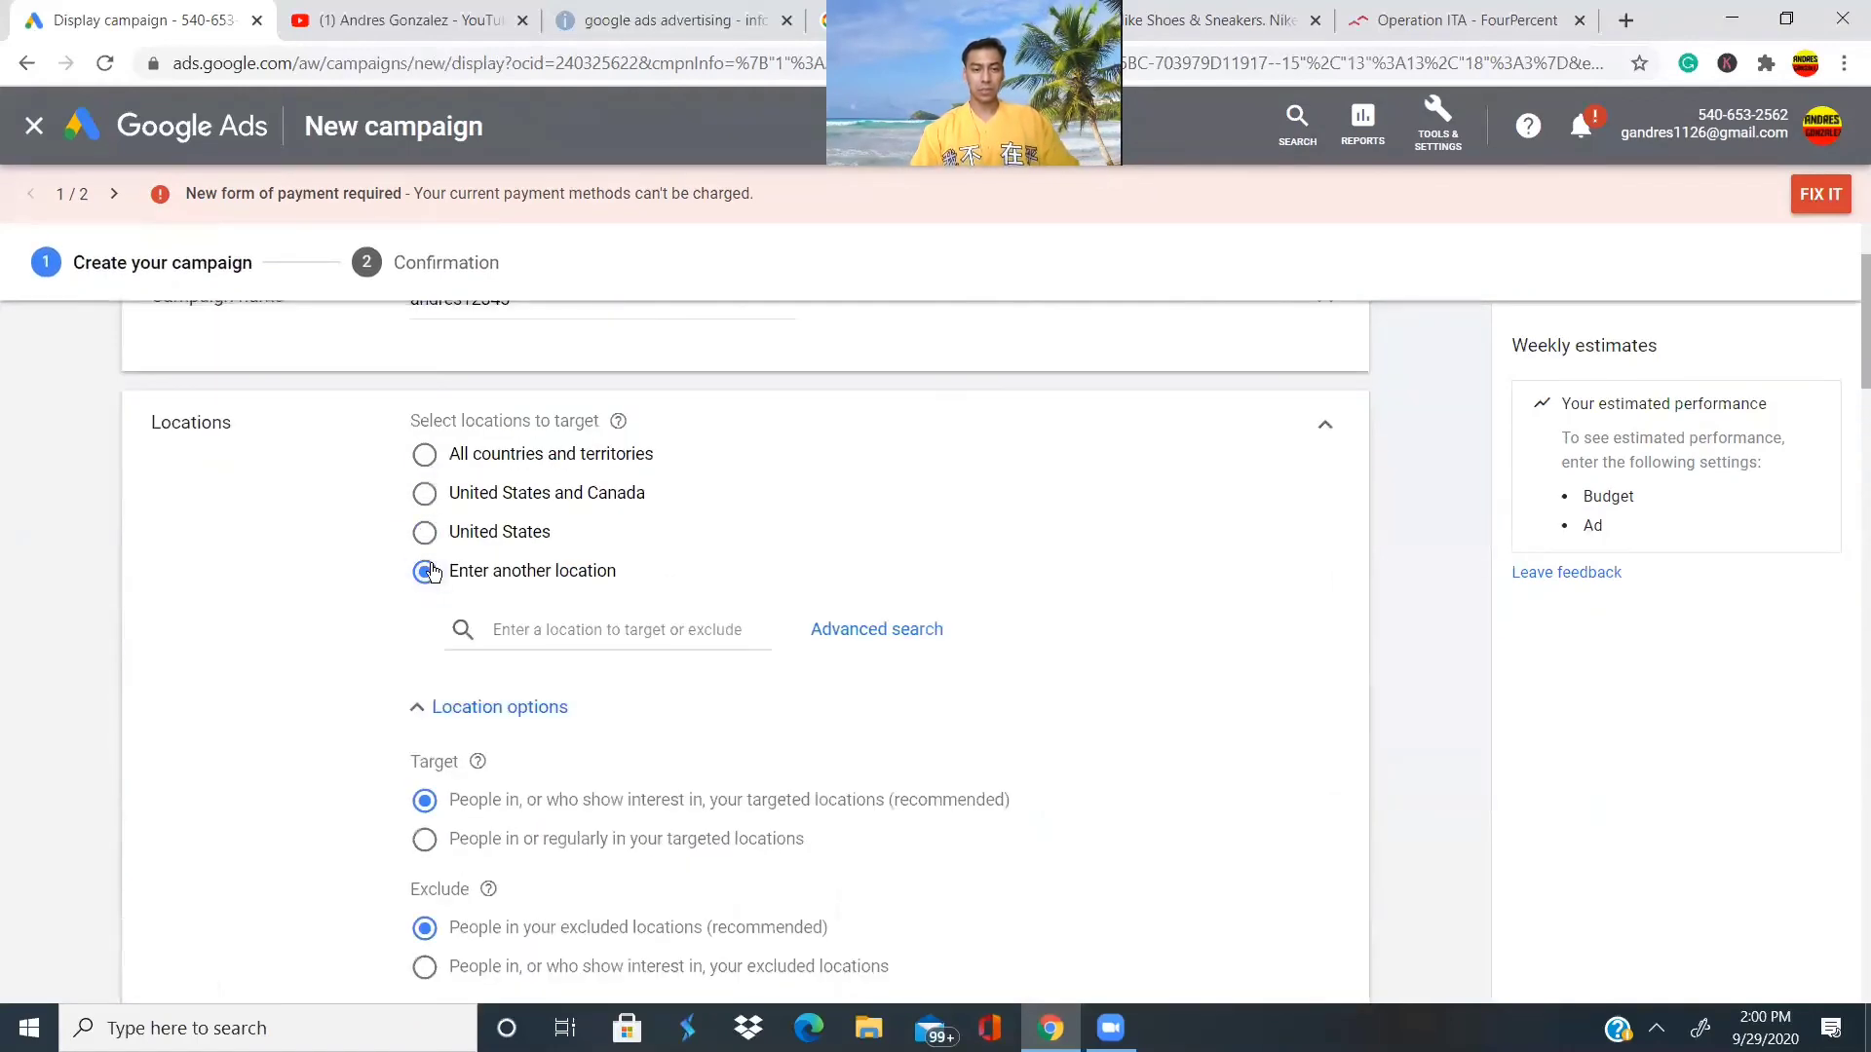
Find "uk" in the advanced location search and add the country United Kingdom as a targeted location.
click(864, 631)
click(379, 322)
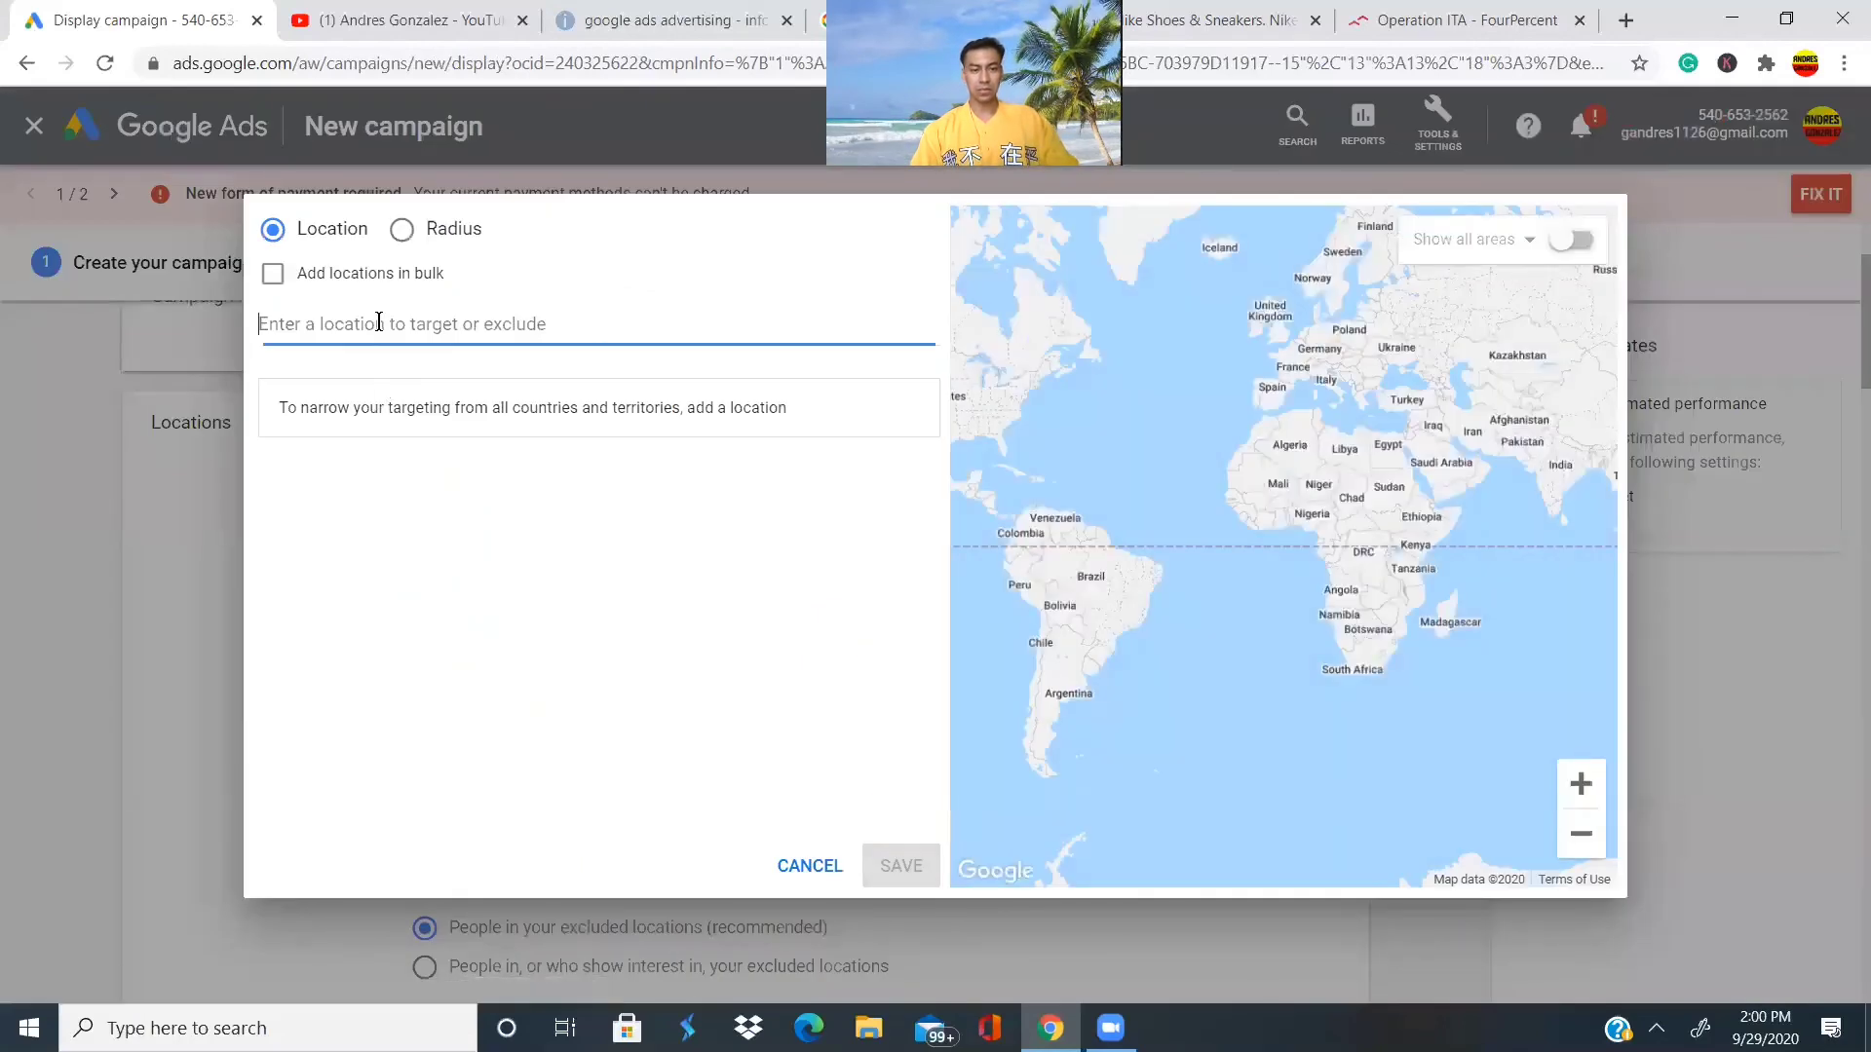
text(uk)
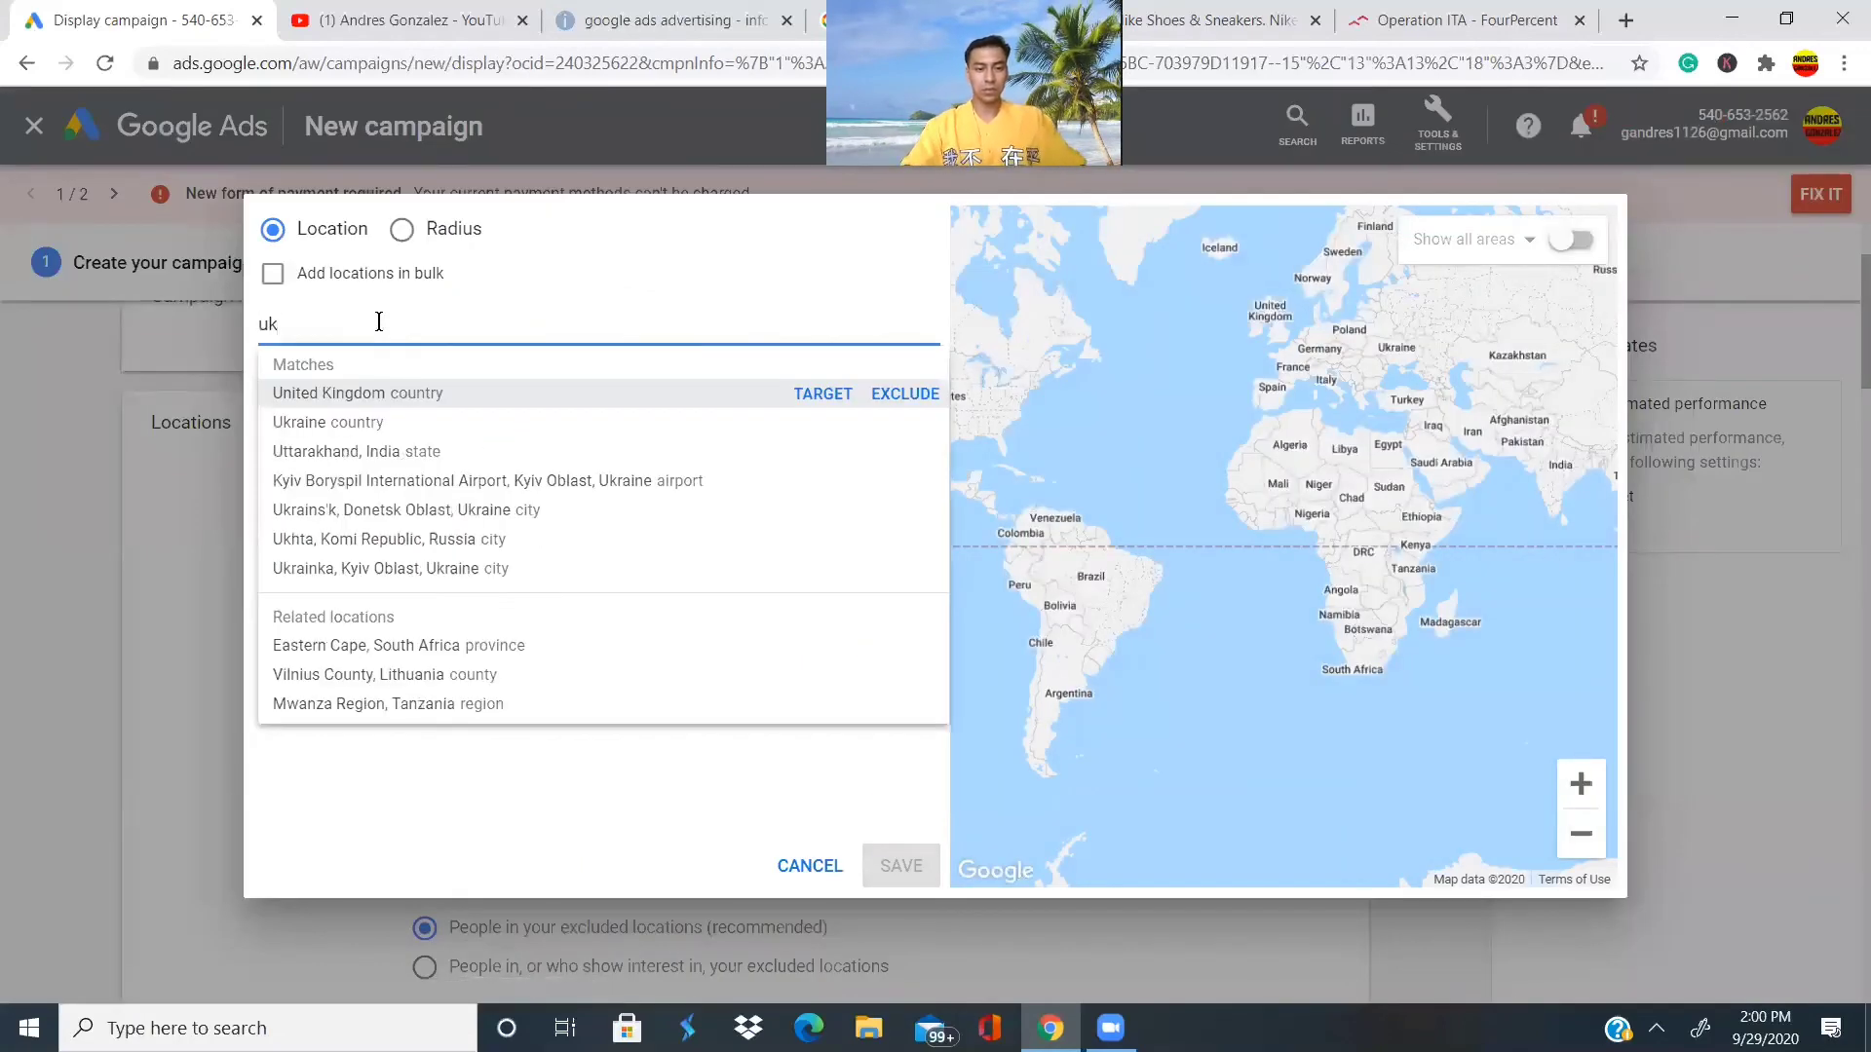
click(341, 397)
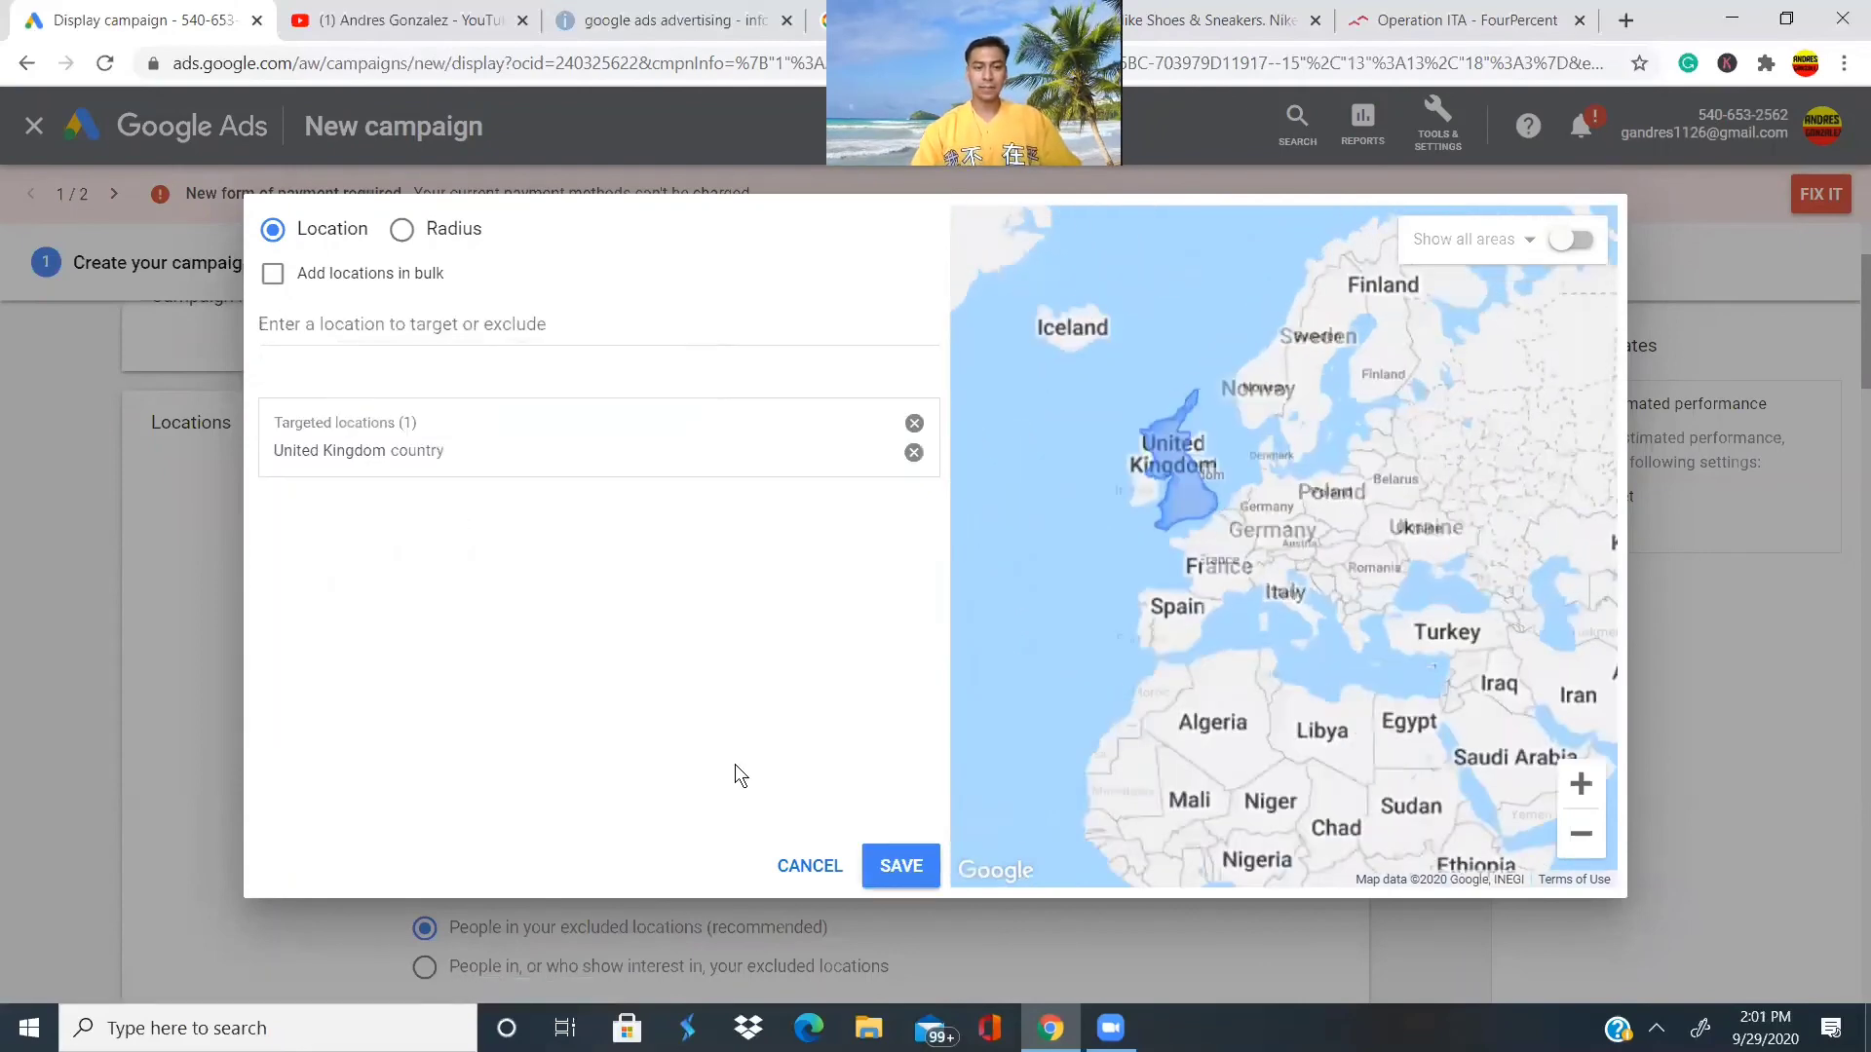
Add the country India to the targeted locations and save the location selection.
click(365, 323)
text(indua)
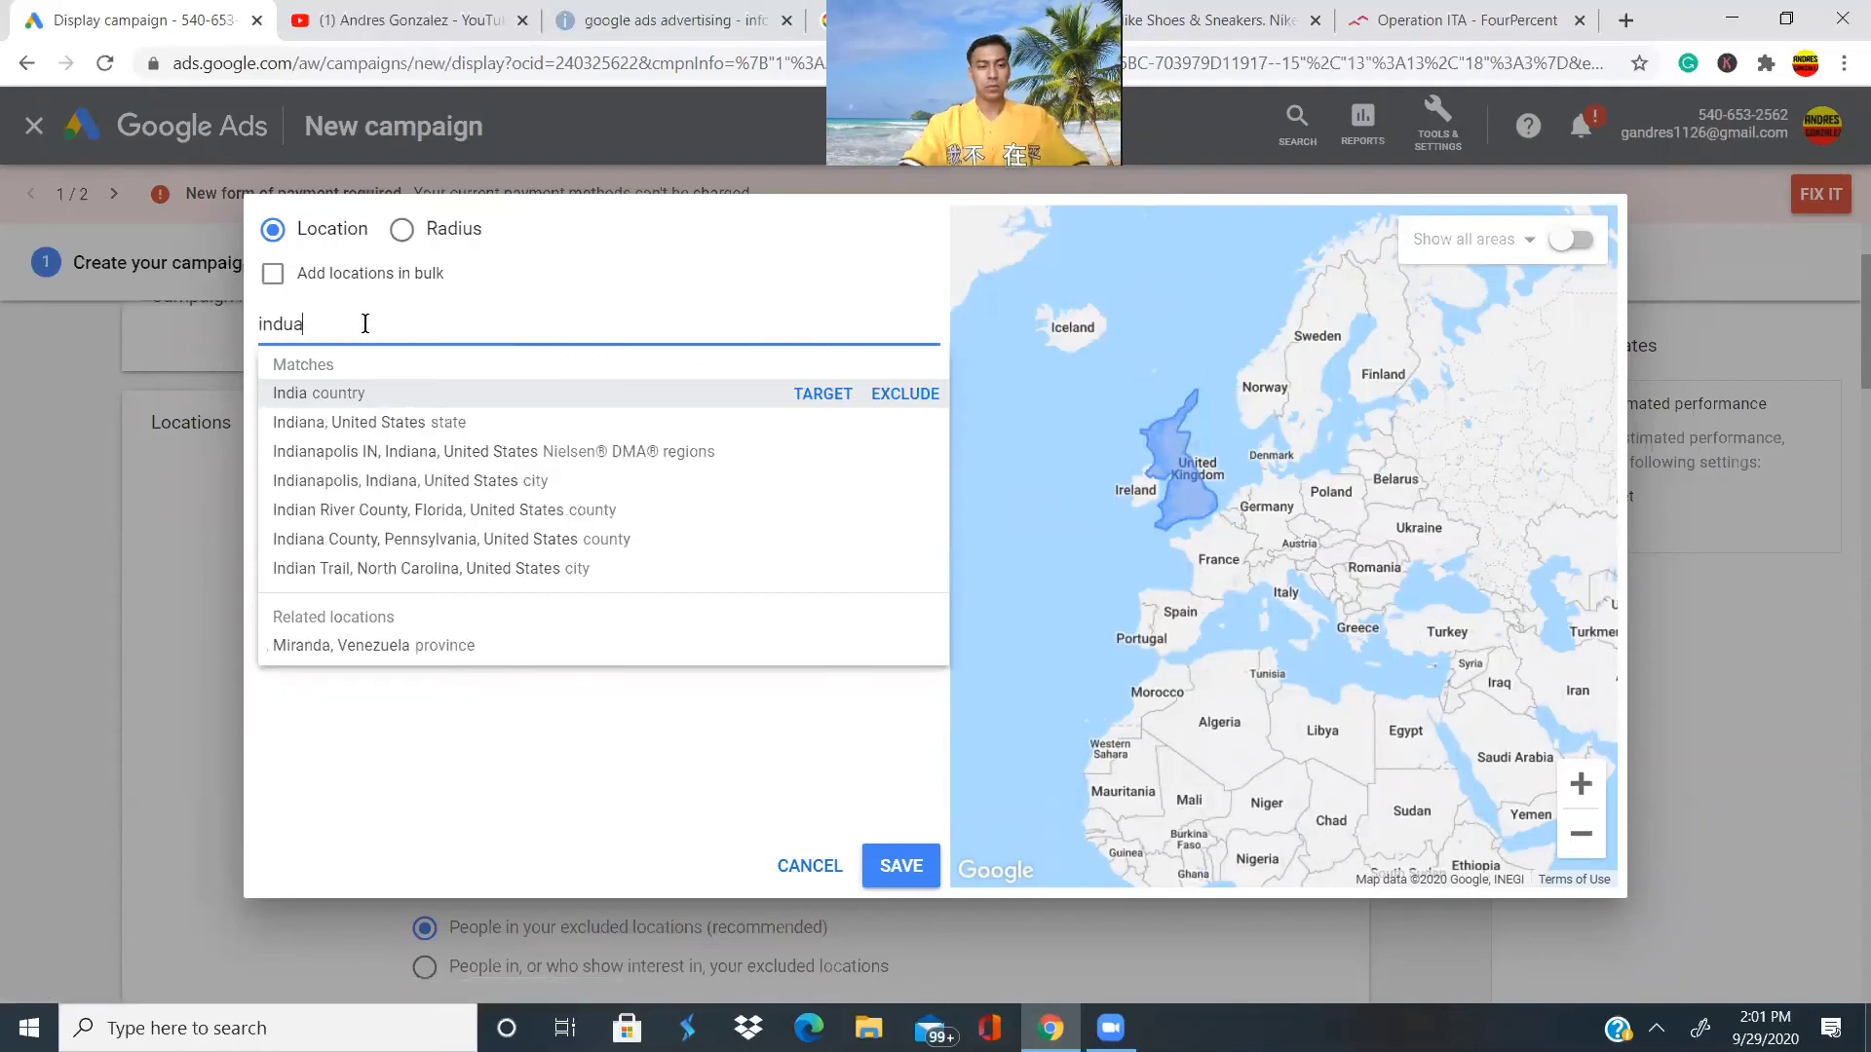
click(346, 393)
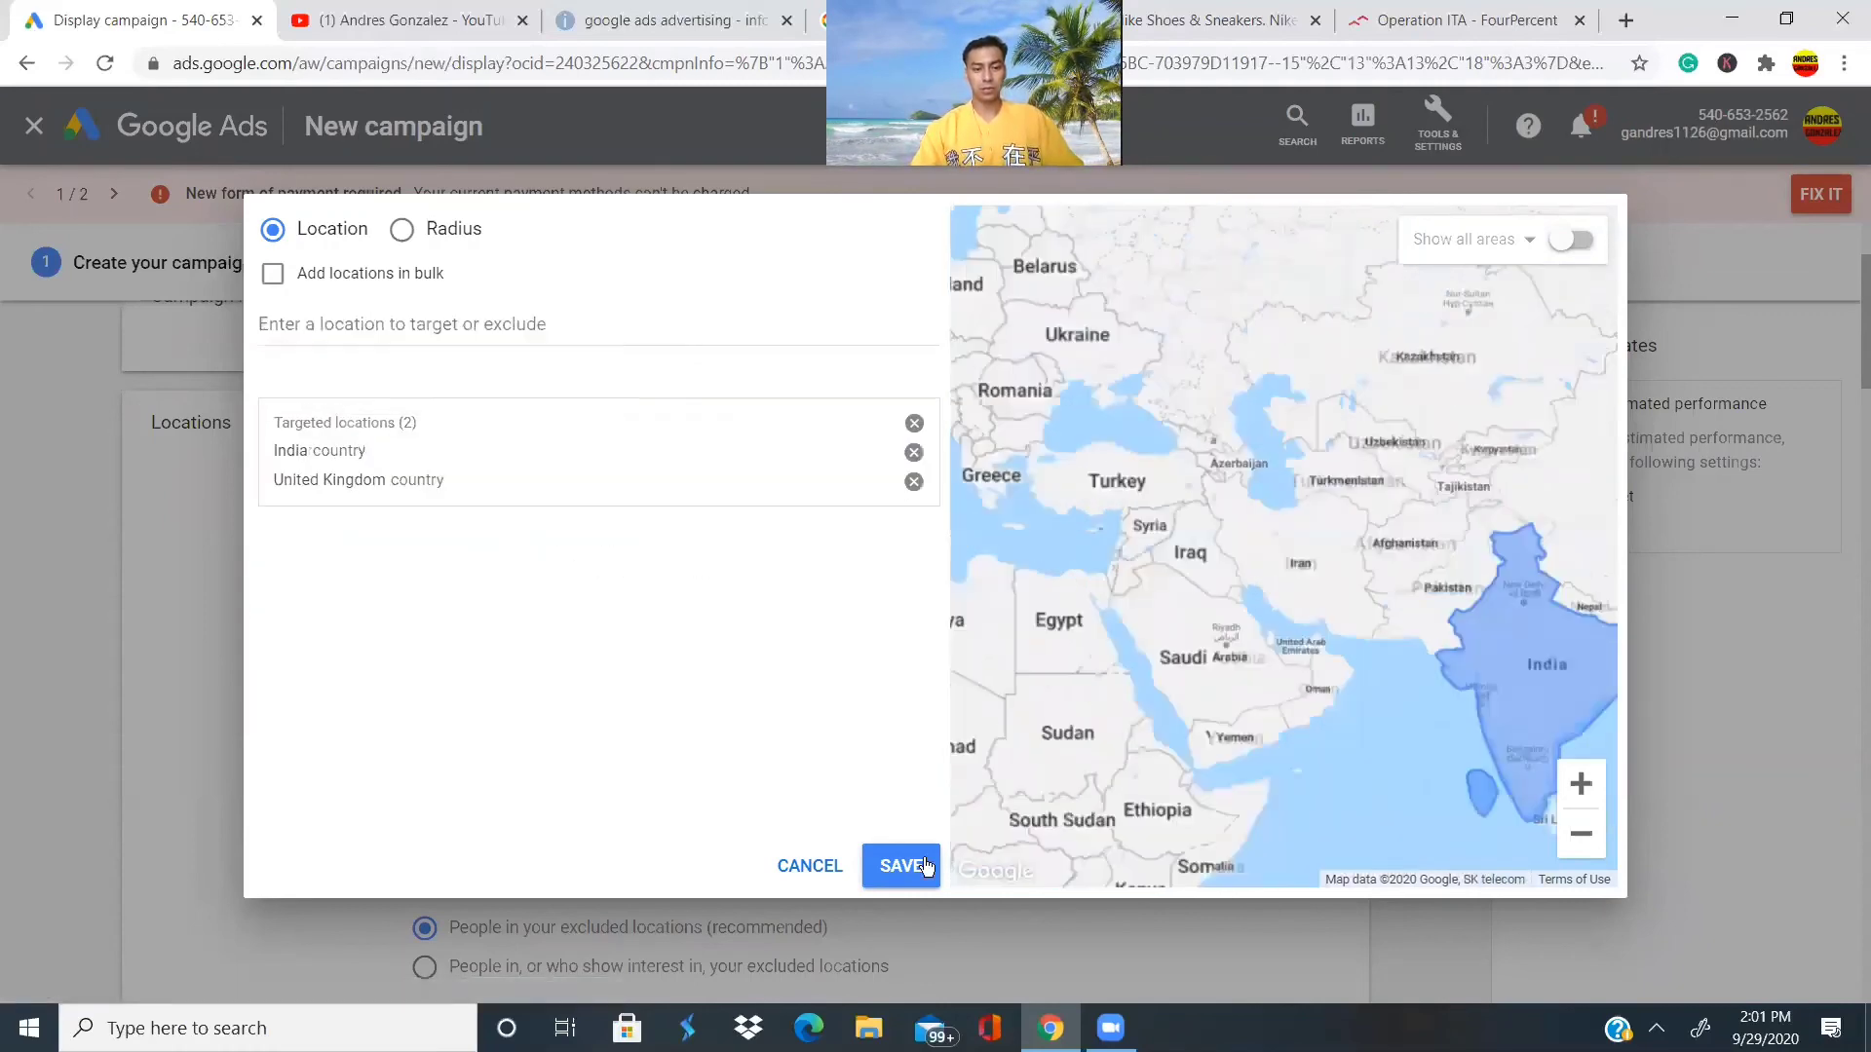
click(889, 859)
Choose Conversions as the bidding focus, keeping English as the campaign language.
scroll(889, 860, down, 5)
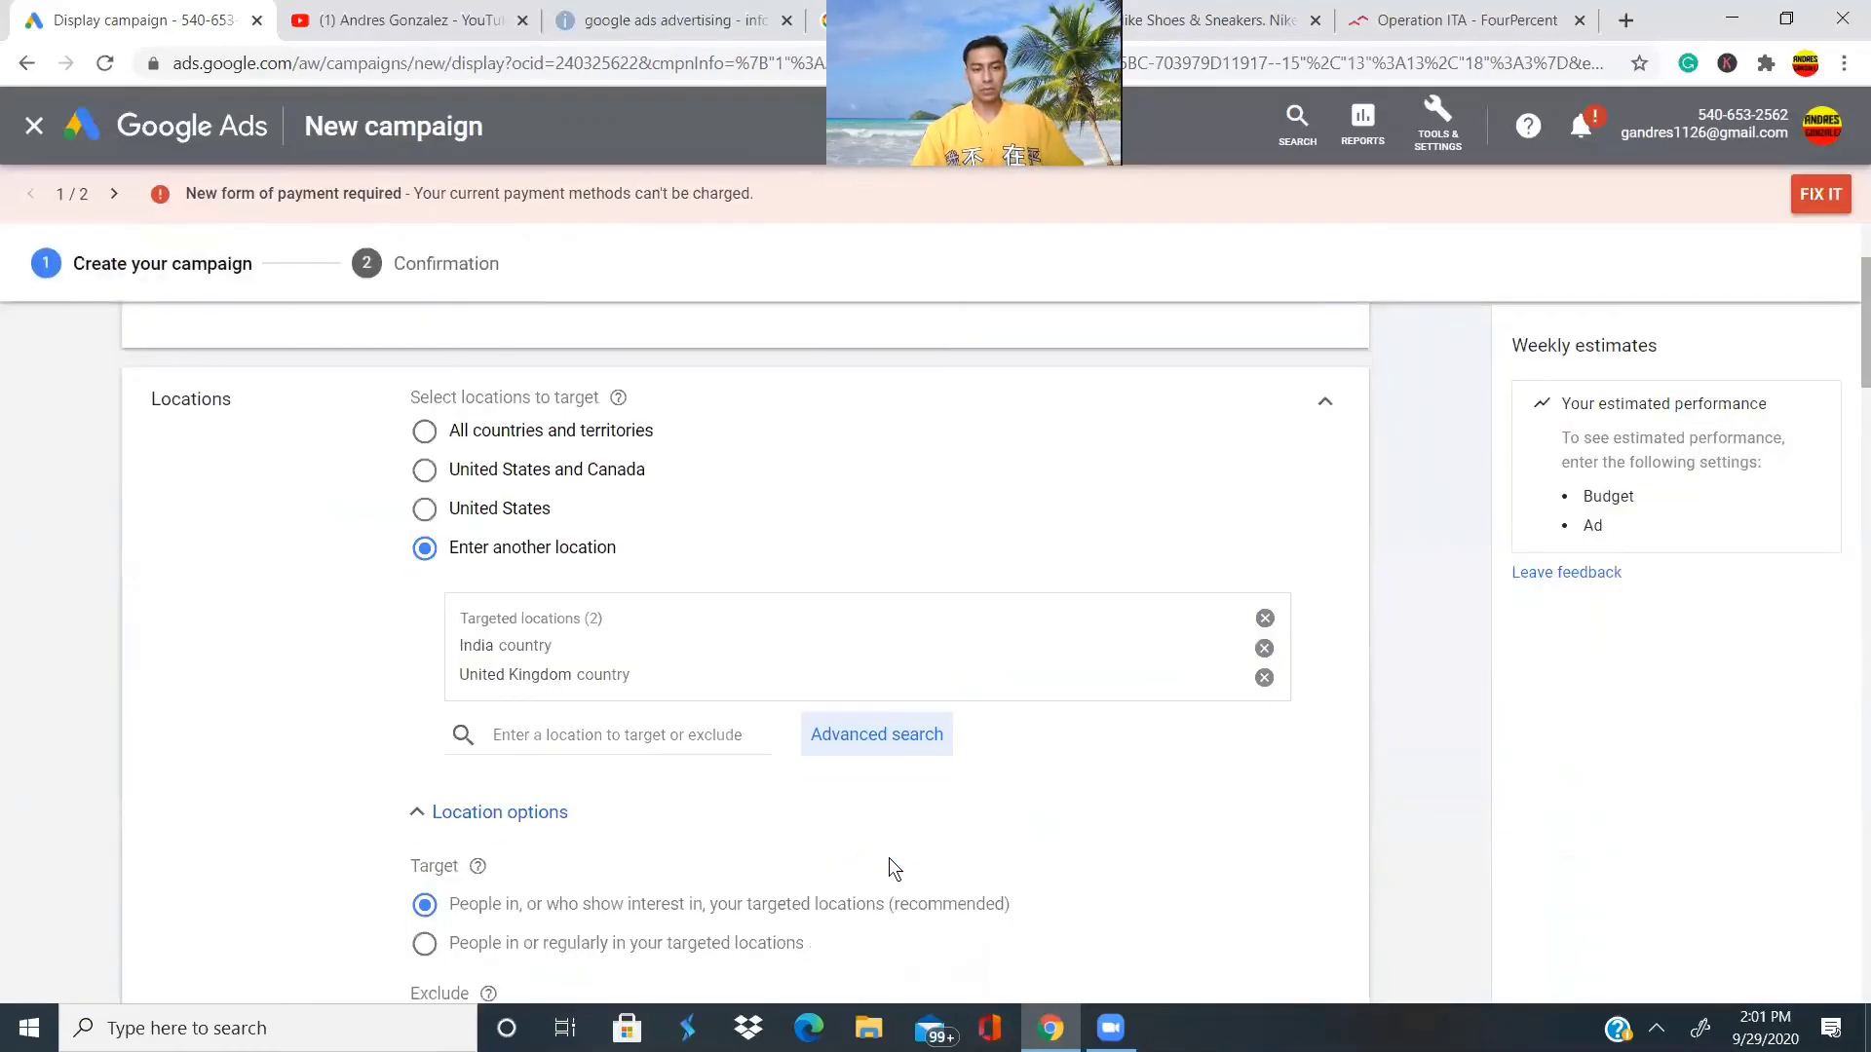
scroll(889, 857, down, 5)
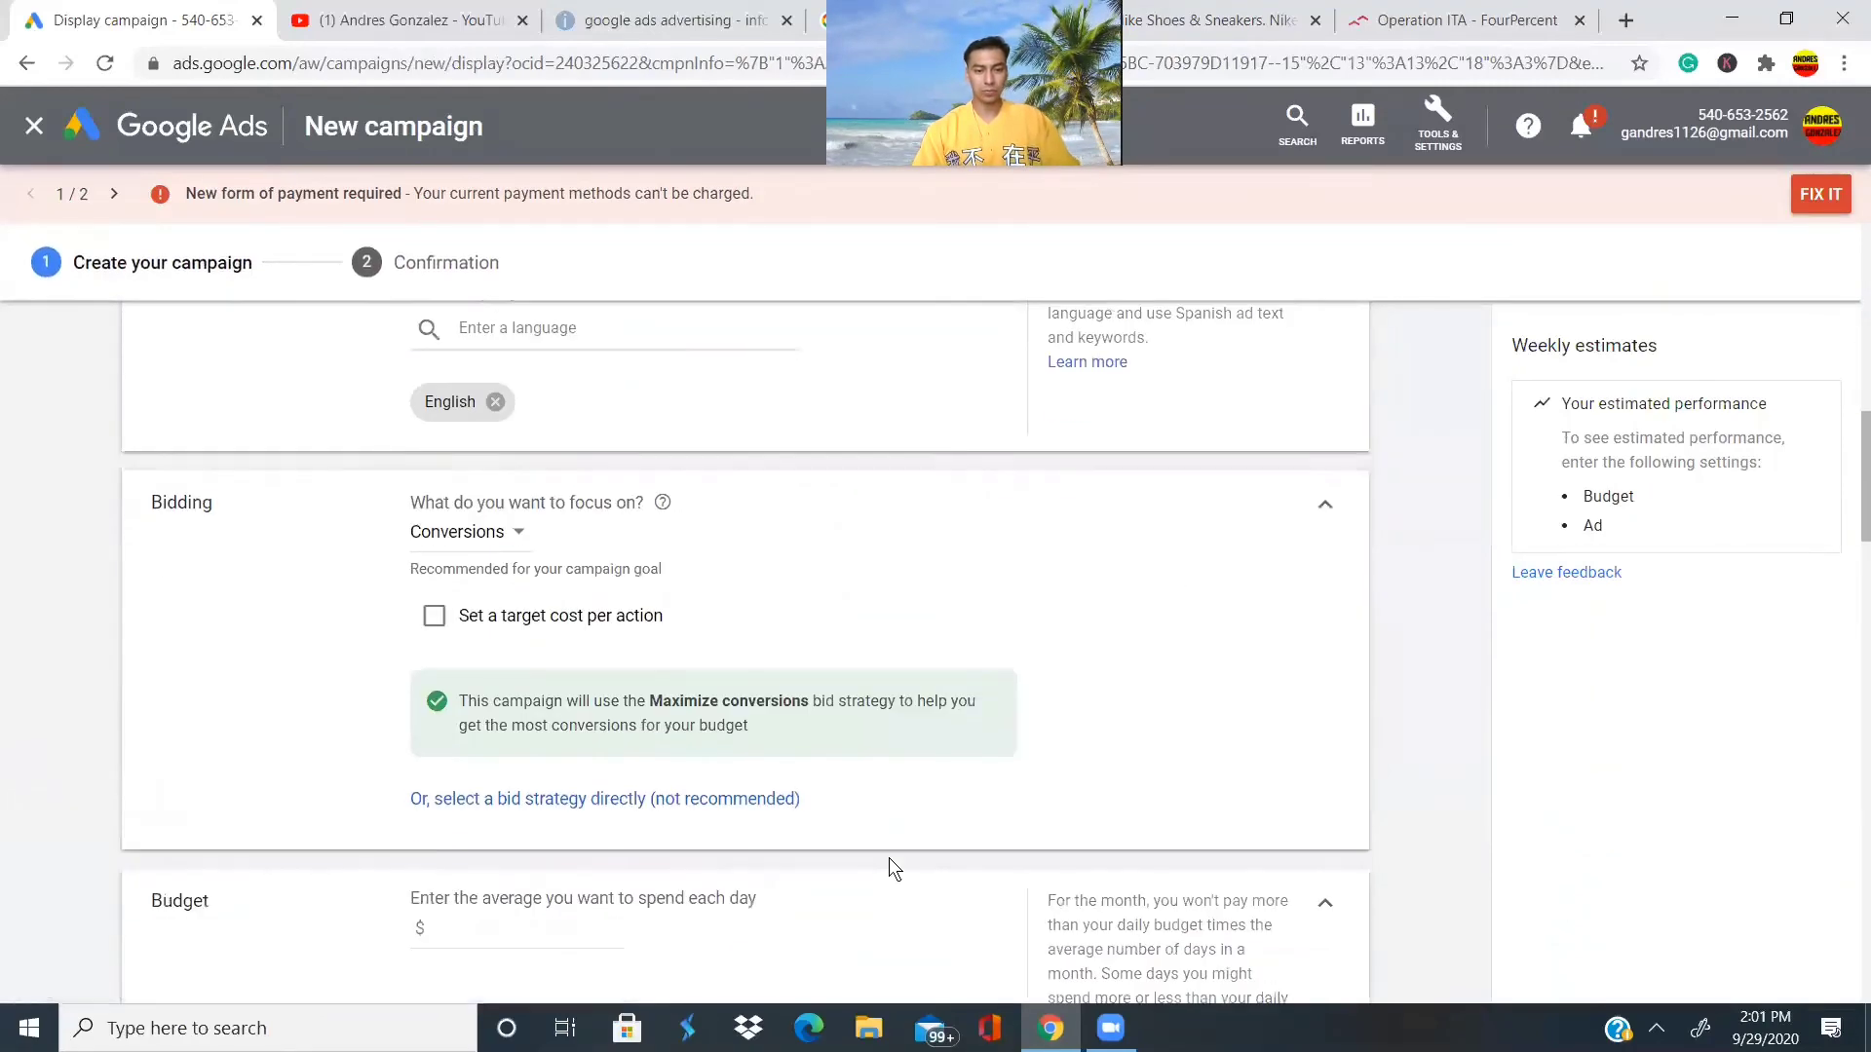
scroll(888, 858, up, 1)
scroll(889, 858, down, 2)
scroll(888, 858, up, 2)
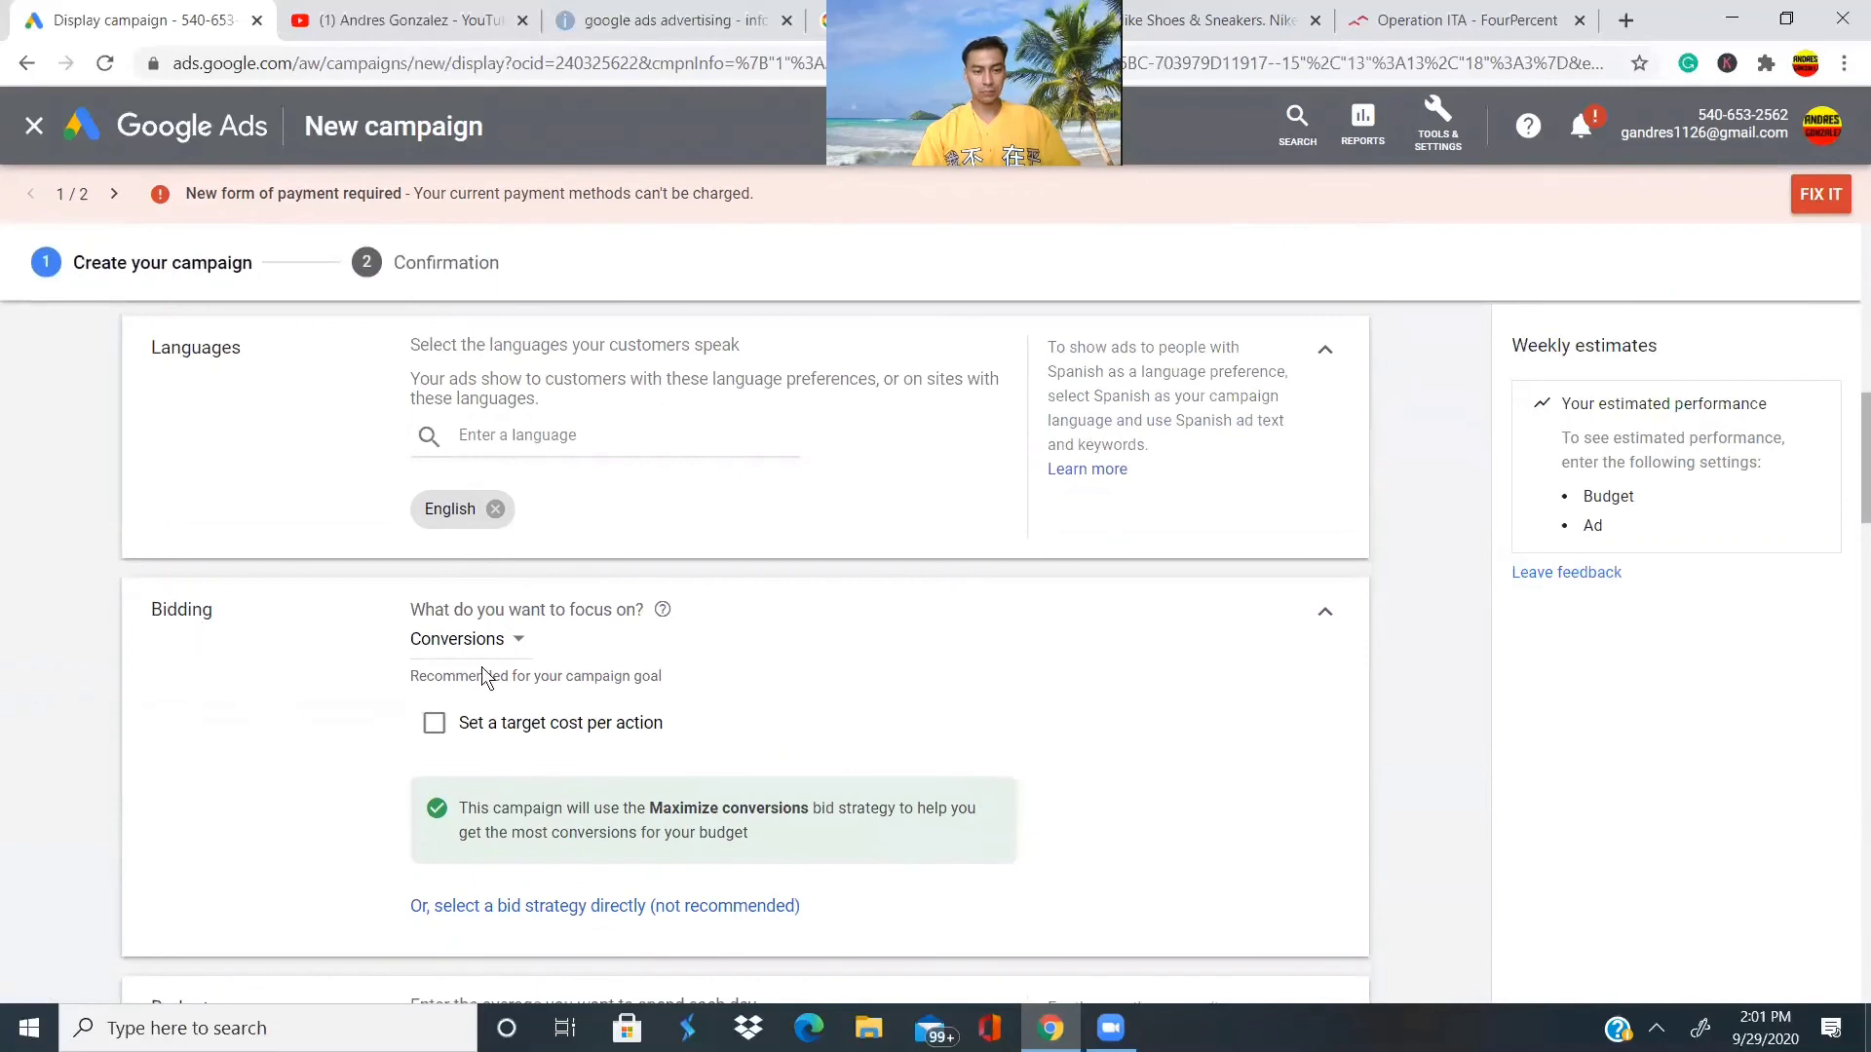
click(517, 643)
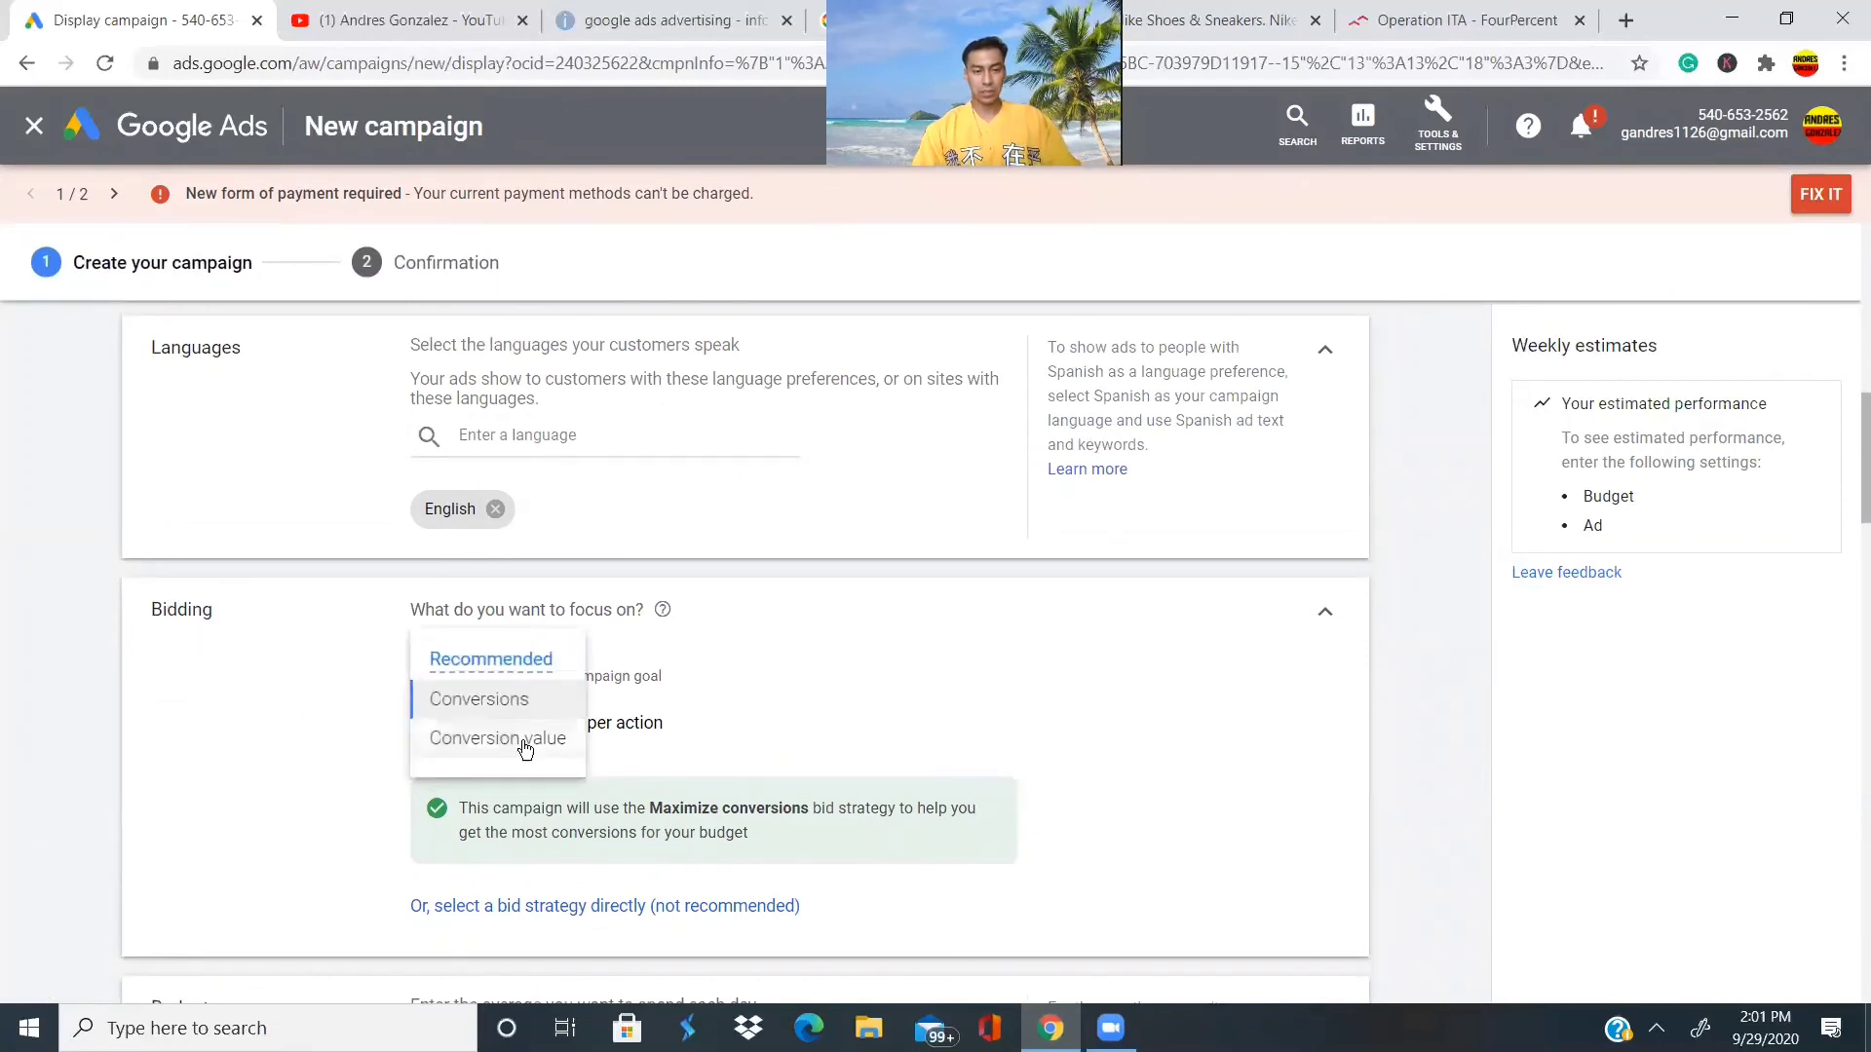
click(483, 702)
Enable a target cost per action for the campaign's Conversions bidding and check the target CPA and daily budget fields.
scroll(838, 784, down, 4)
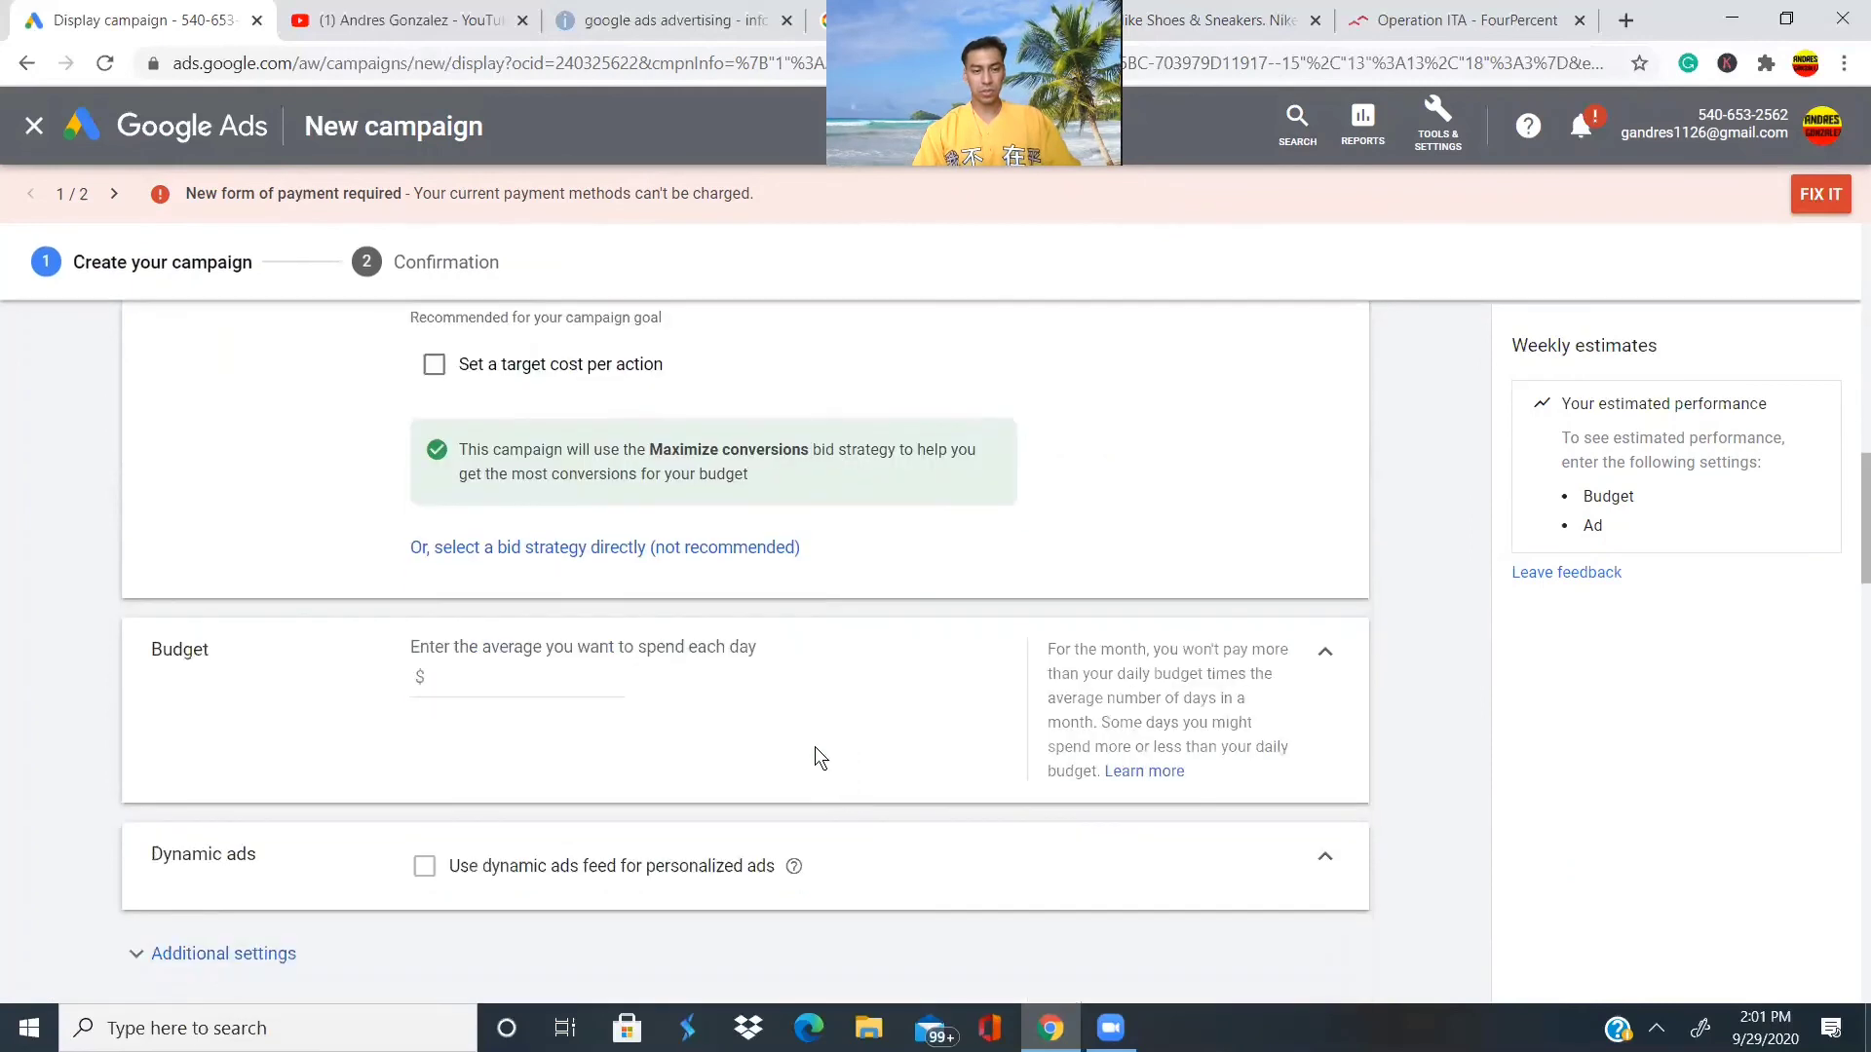
click(433, 366)
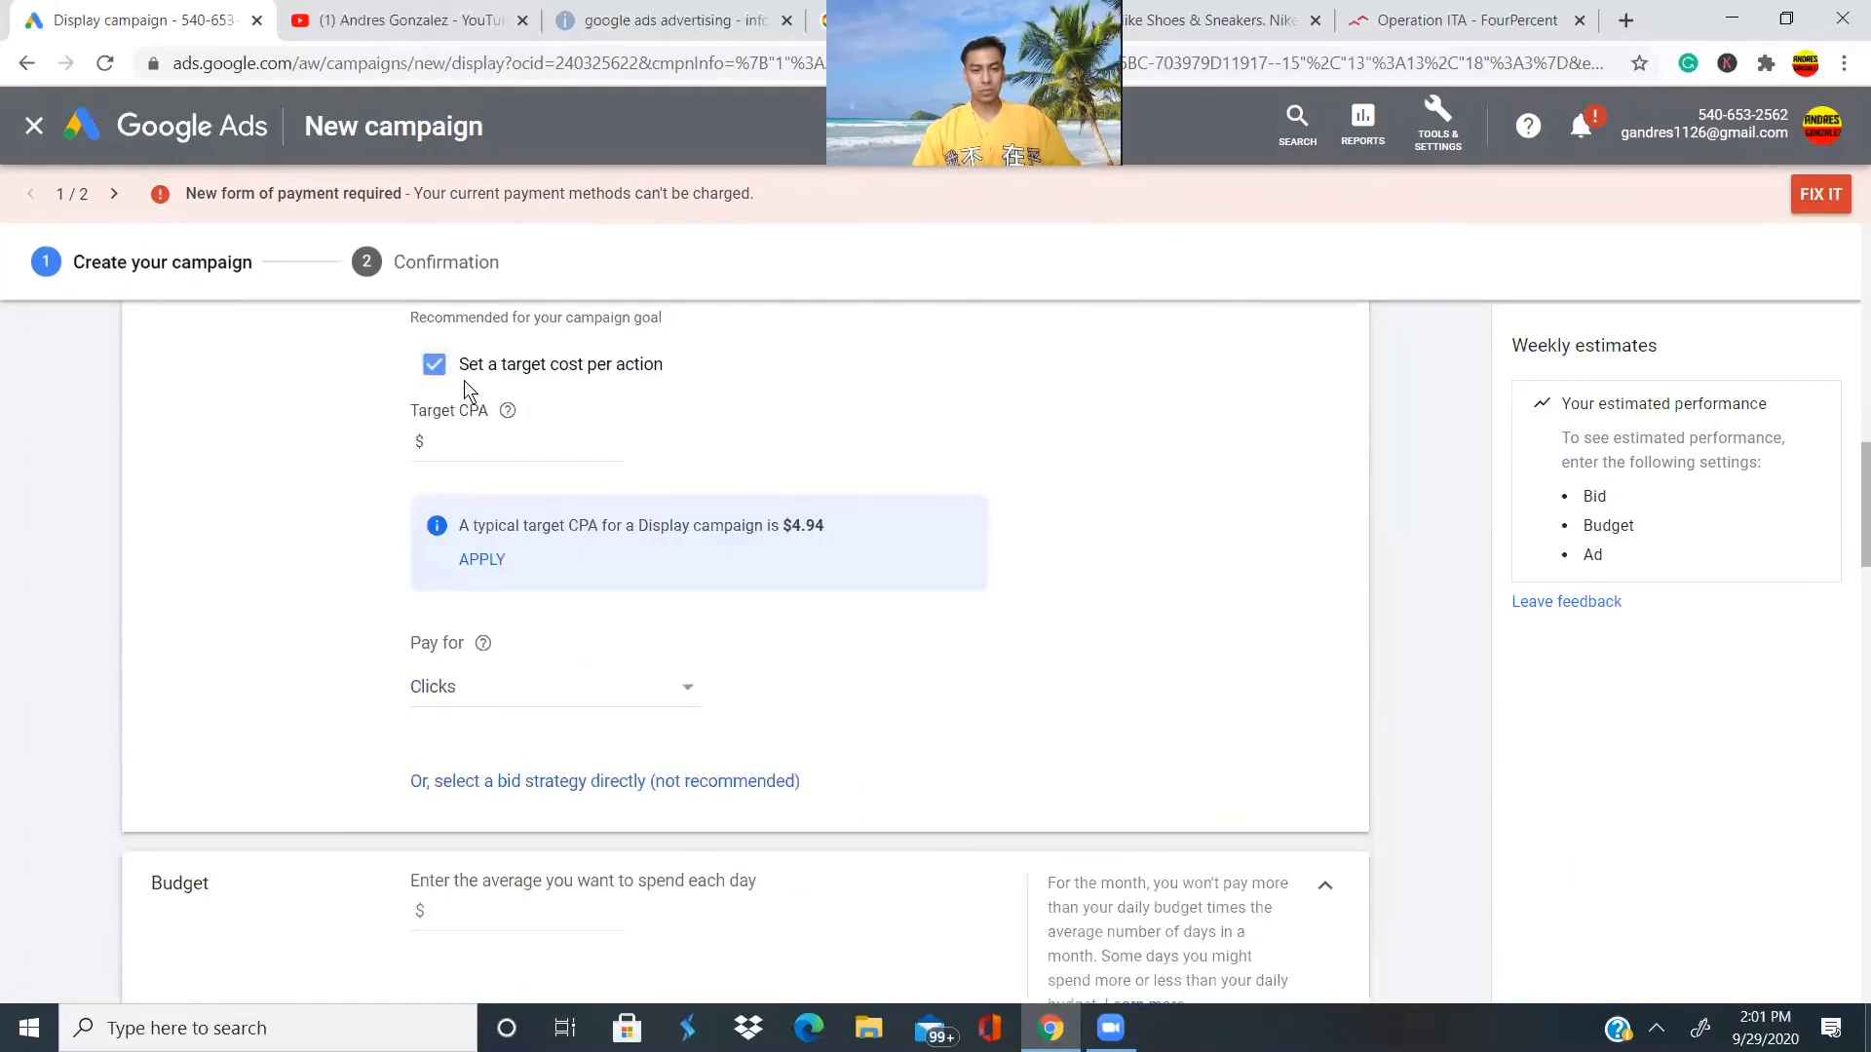
click(454, 441)
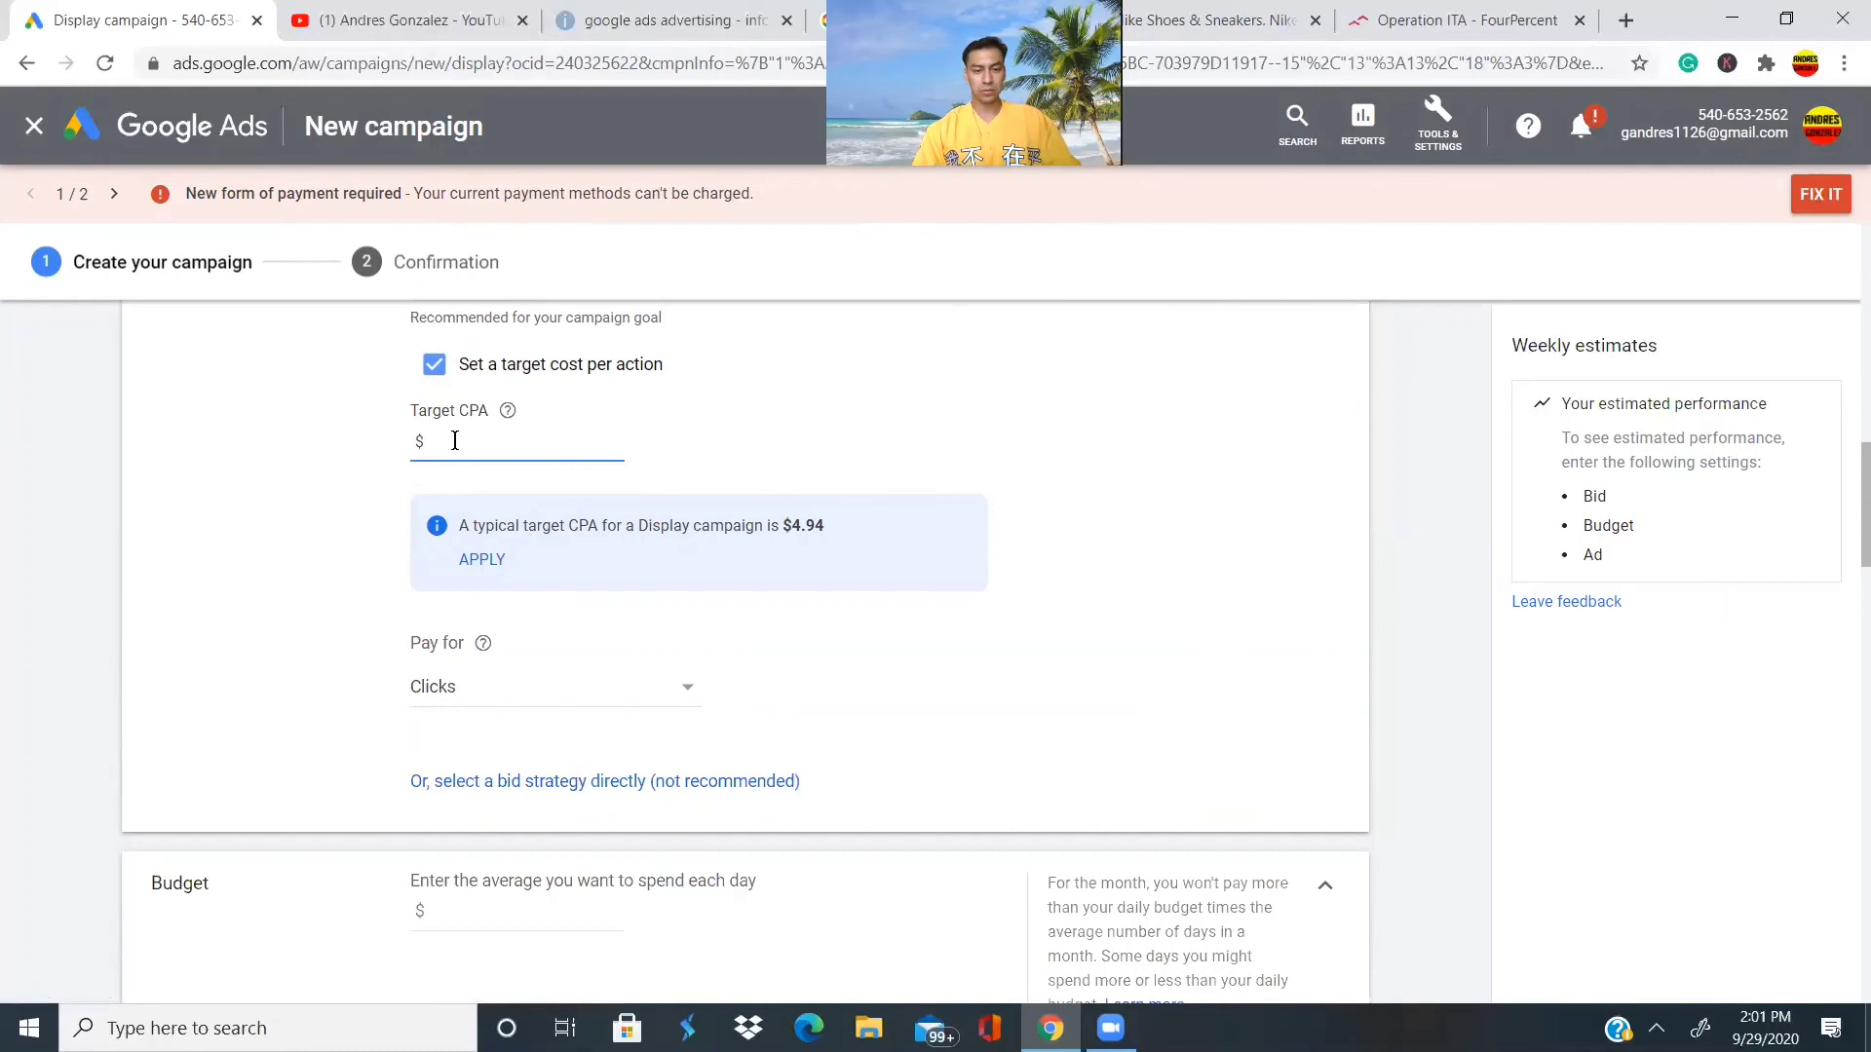
scroll(454, 441, down, 1)
scroll(454, 441, up, 3)
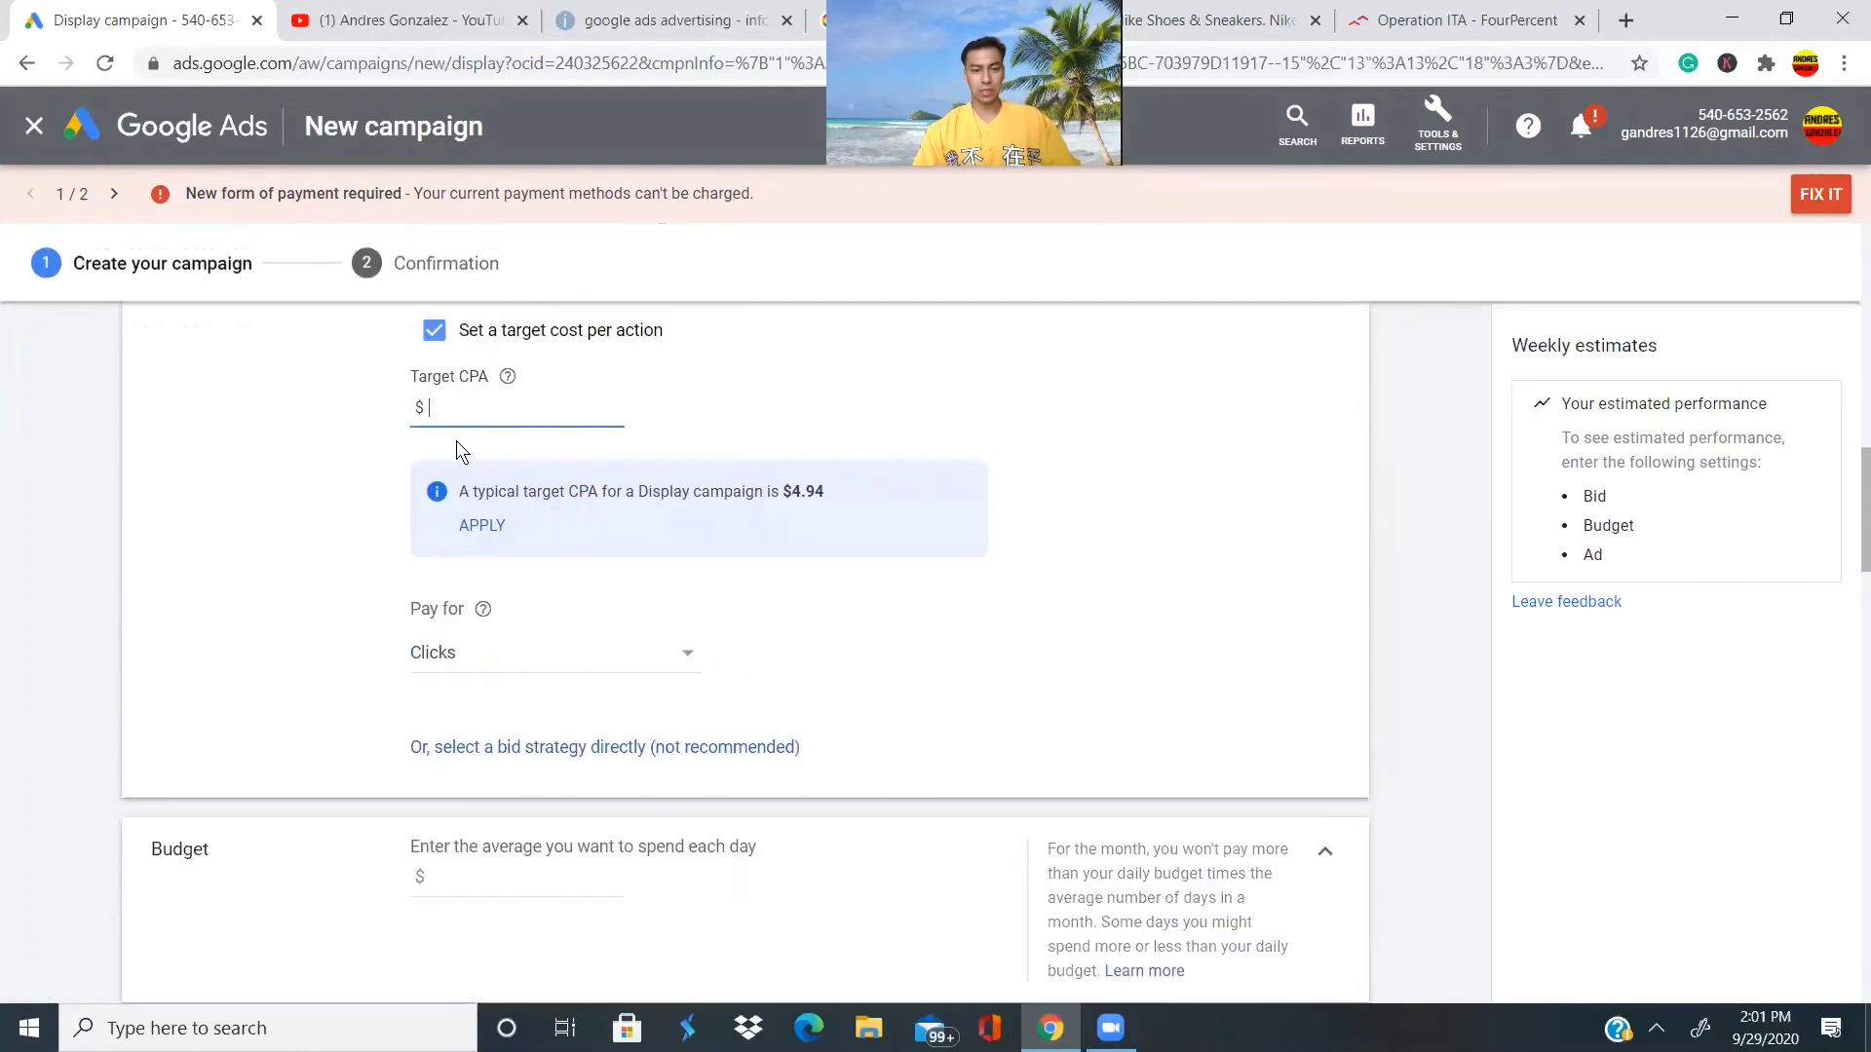
scroll(456, 440, down, 4)
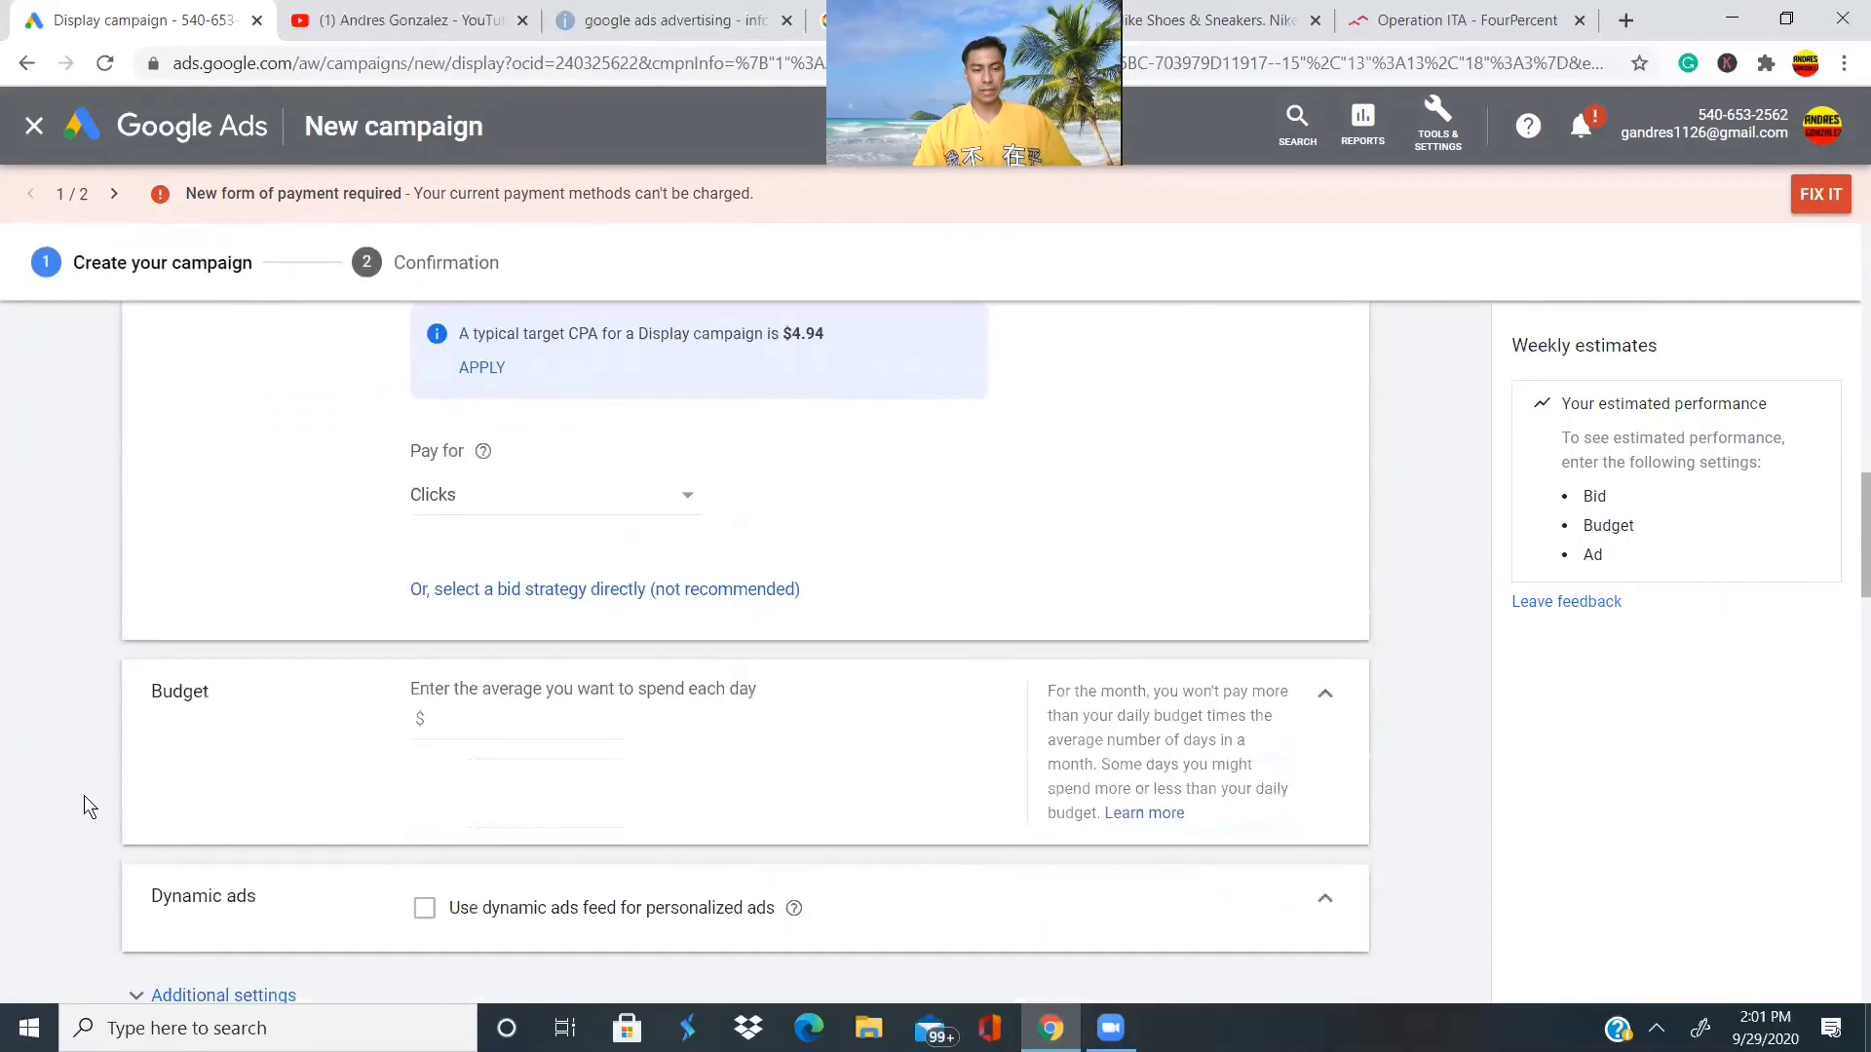
scroll(504, 710, down, 1)
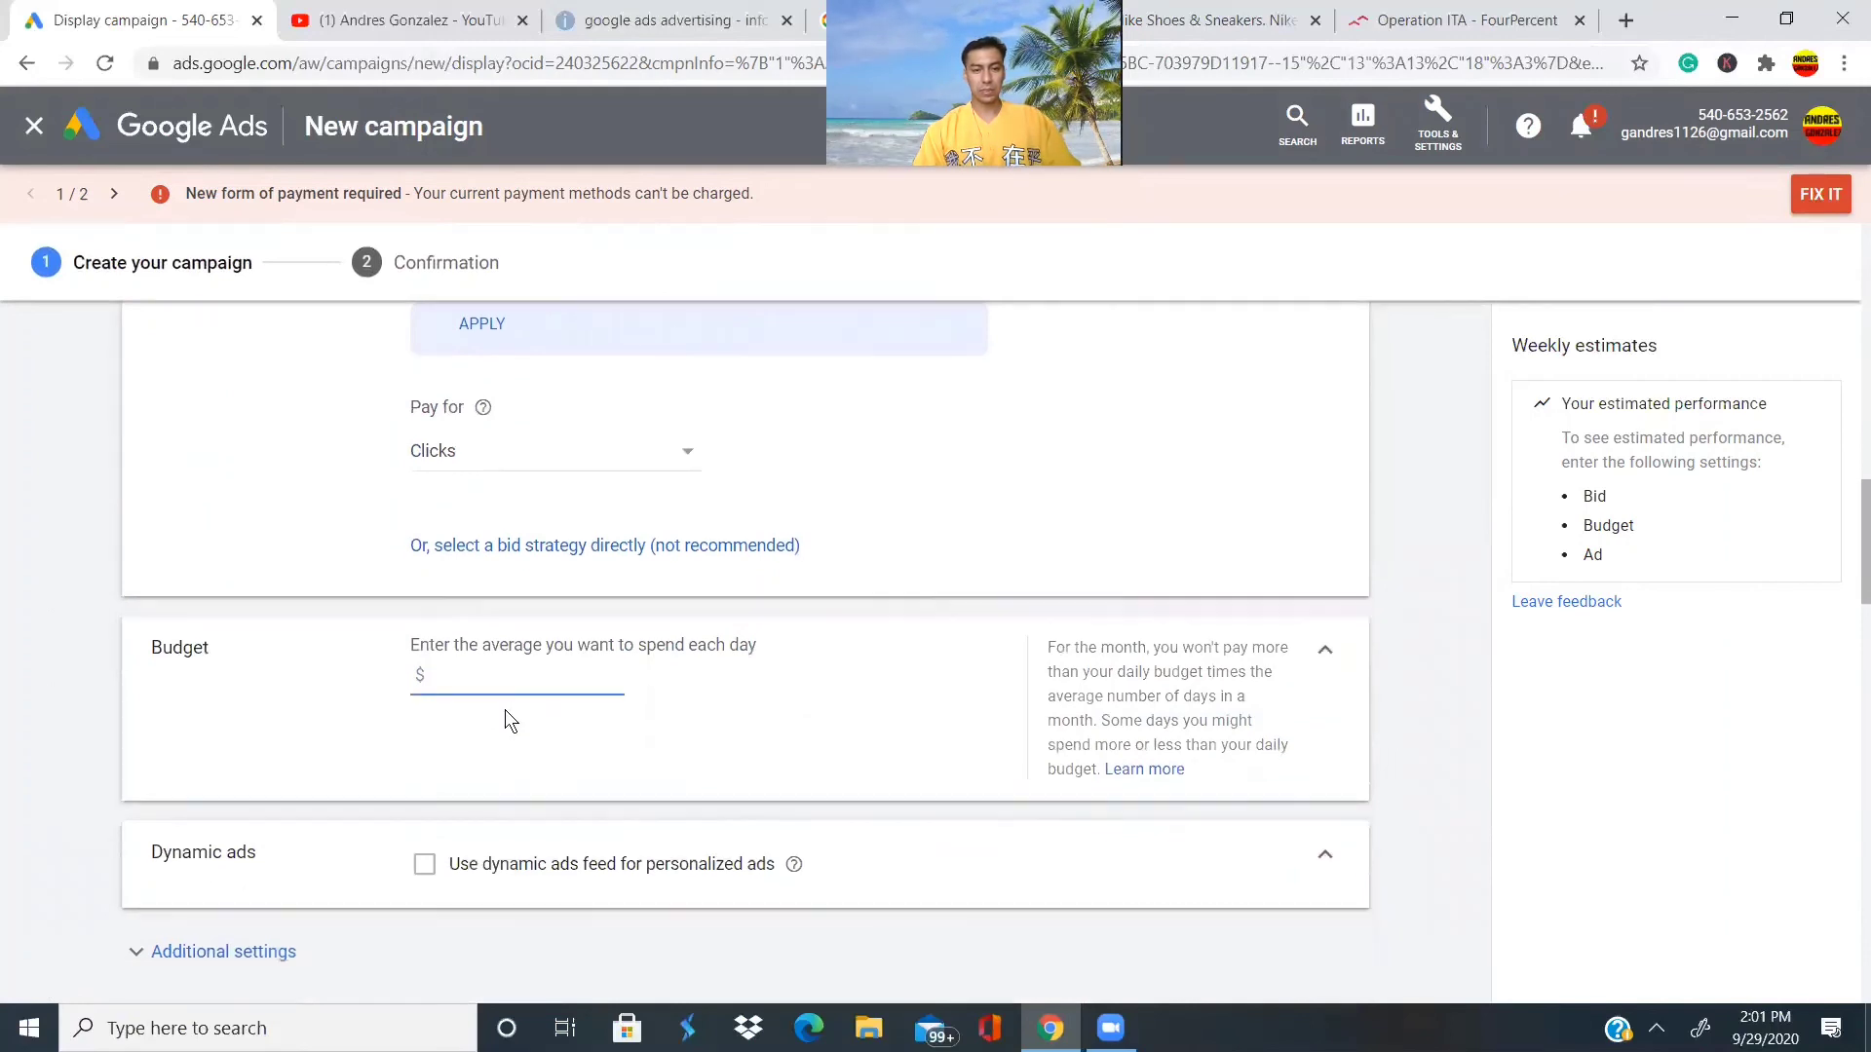
scroll(267, 416, up, 3)
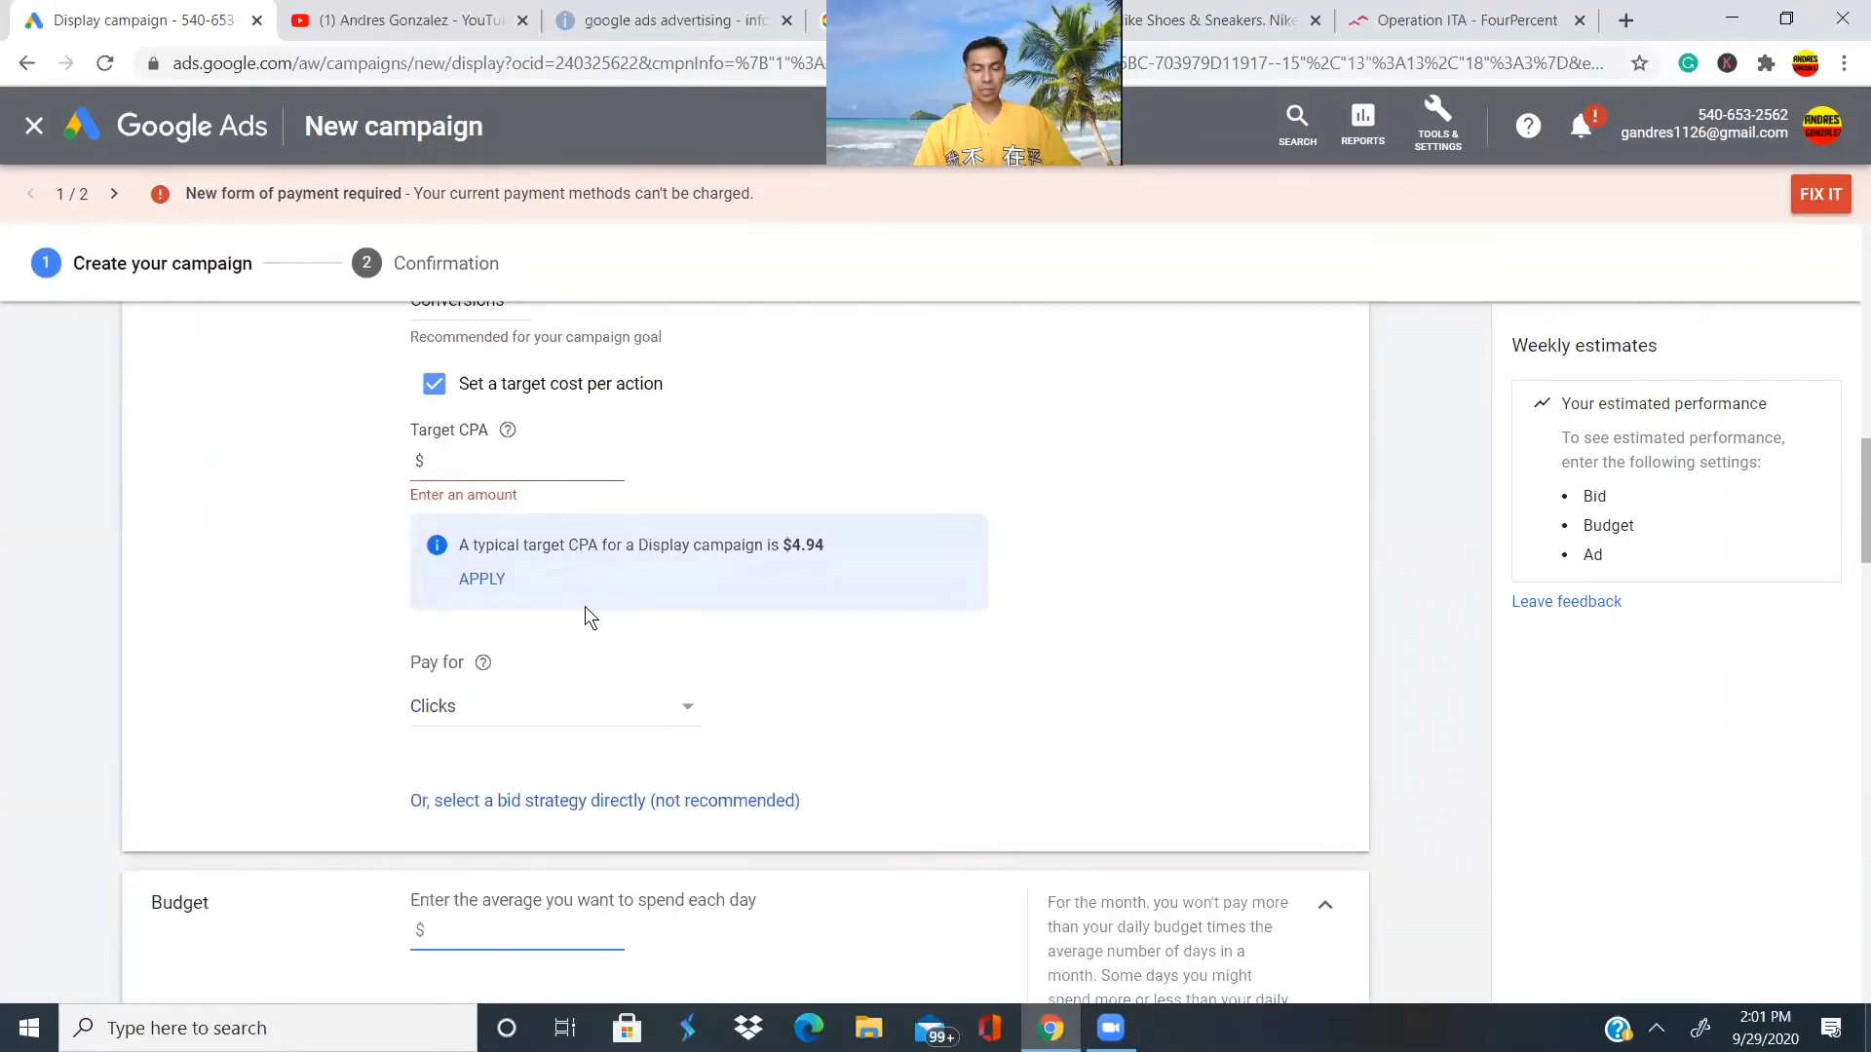
Paste the copied 4plnk1.com affiliate link as the final URL of the new responsive display ad.
scroll(584, 606, down, 4)
scroll(584, 606, down, 3)
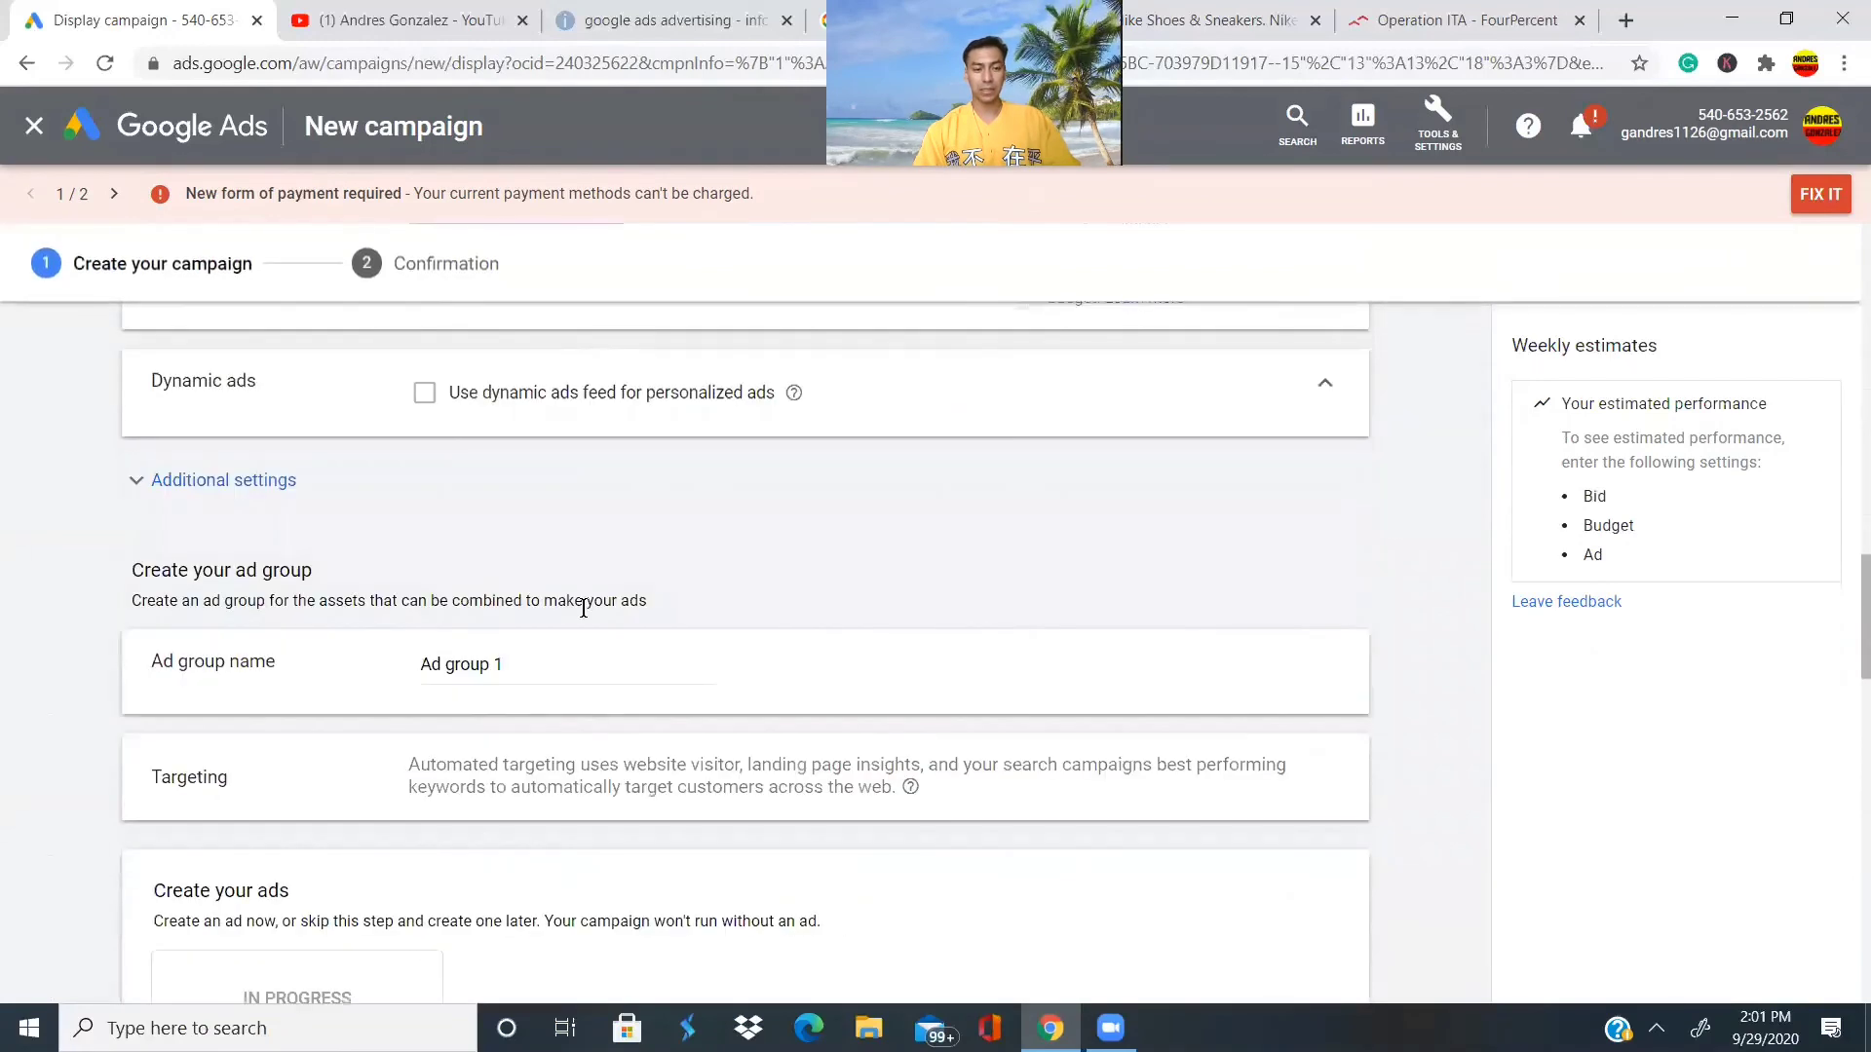
scroll(423, 688, down, 3)
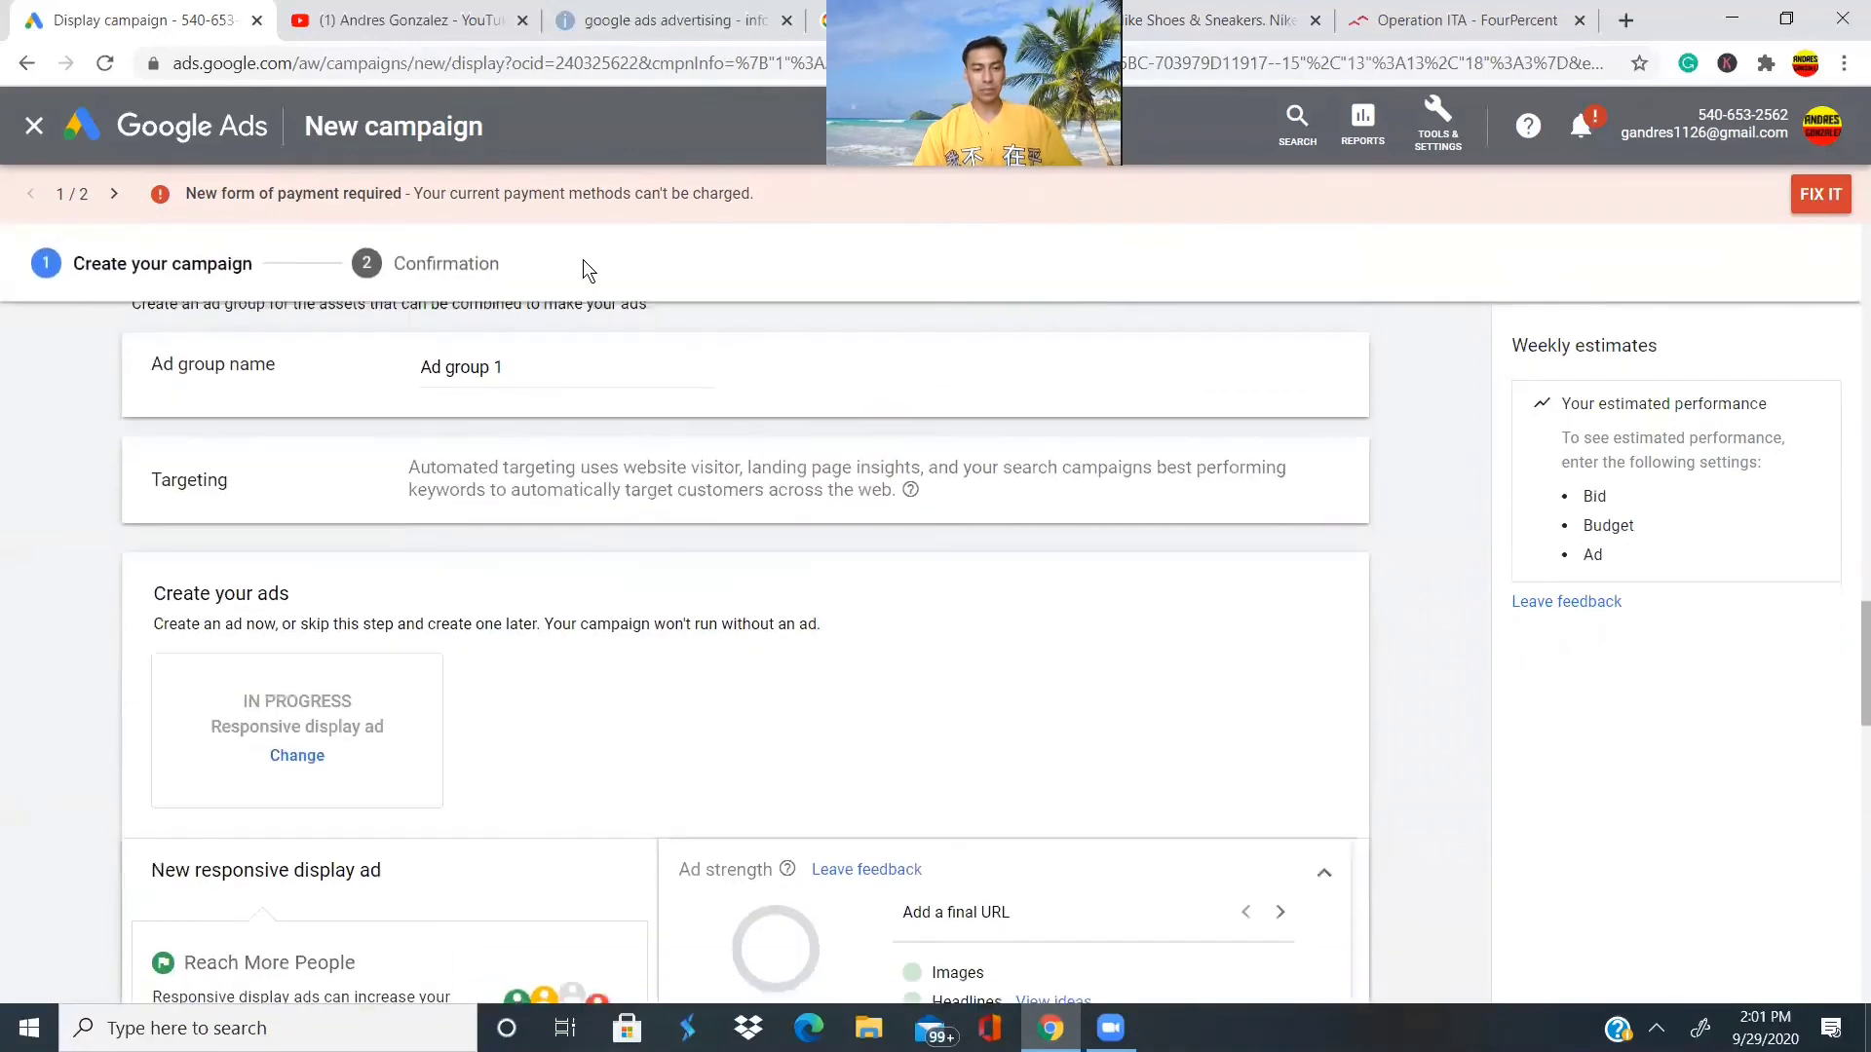
drag(507, 367, 391, 360)
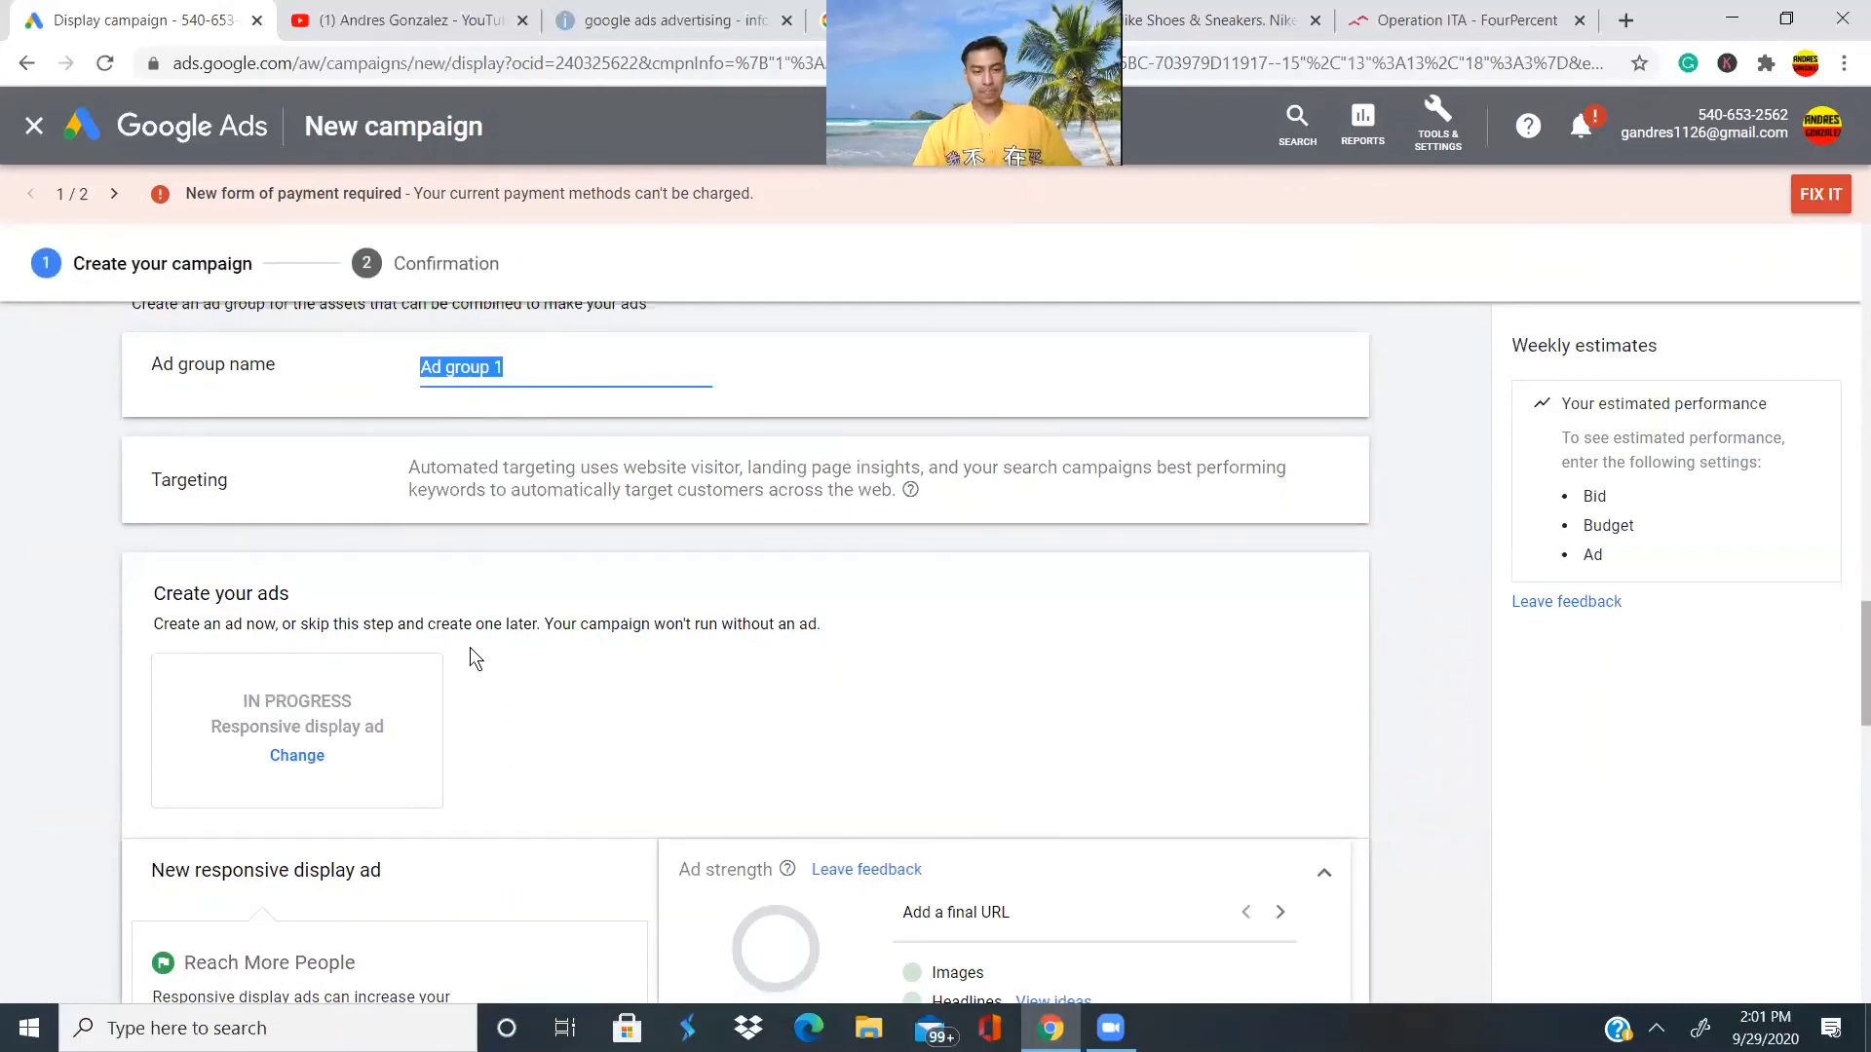
scroll(470, 658, down, 5)
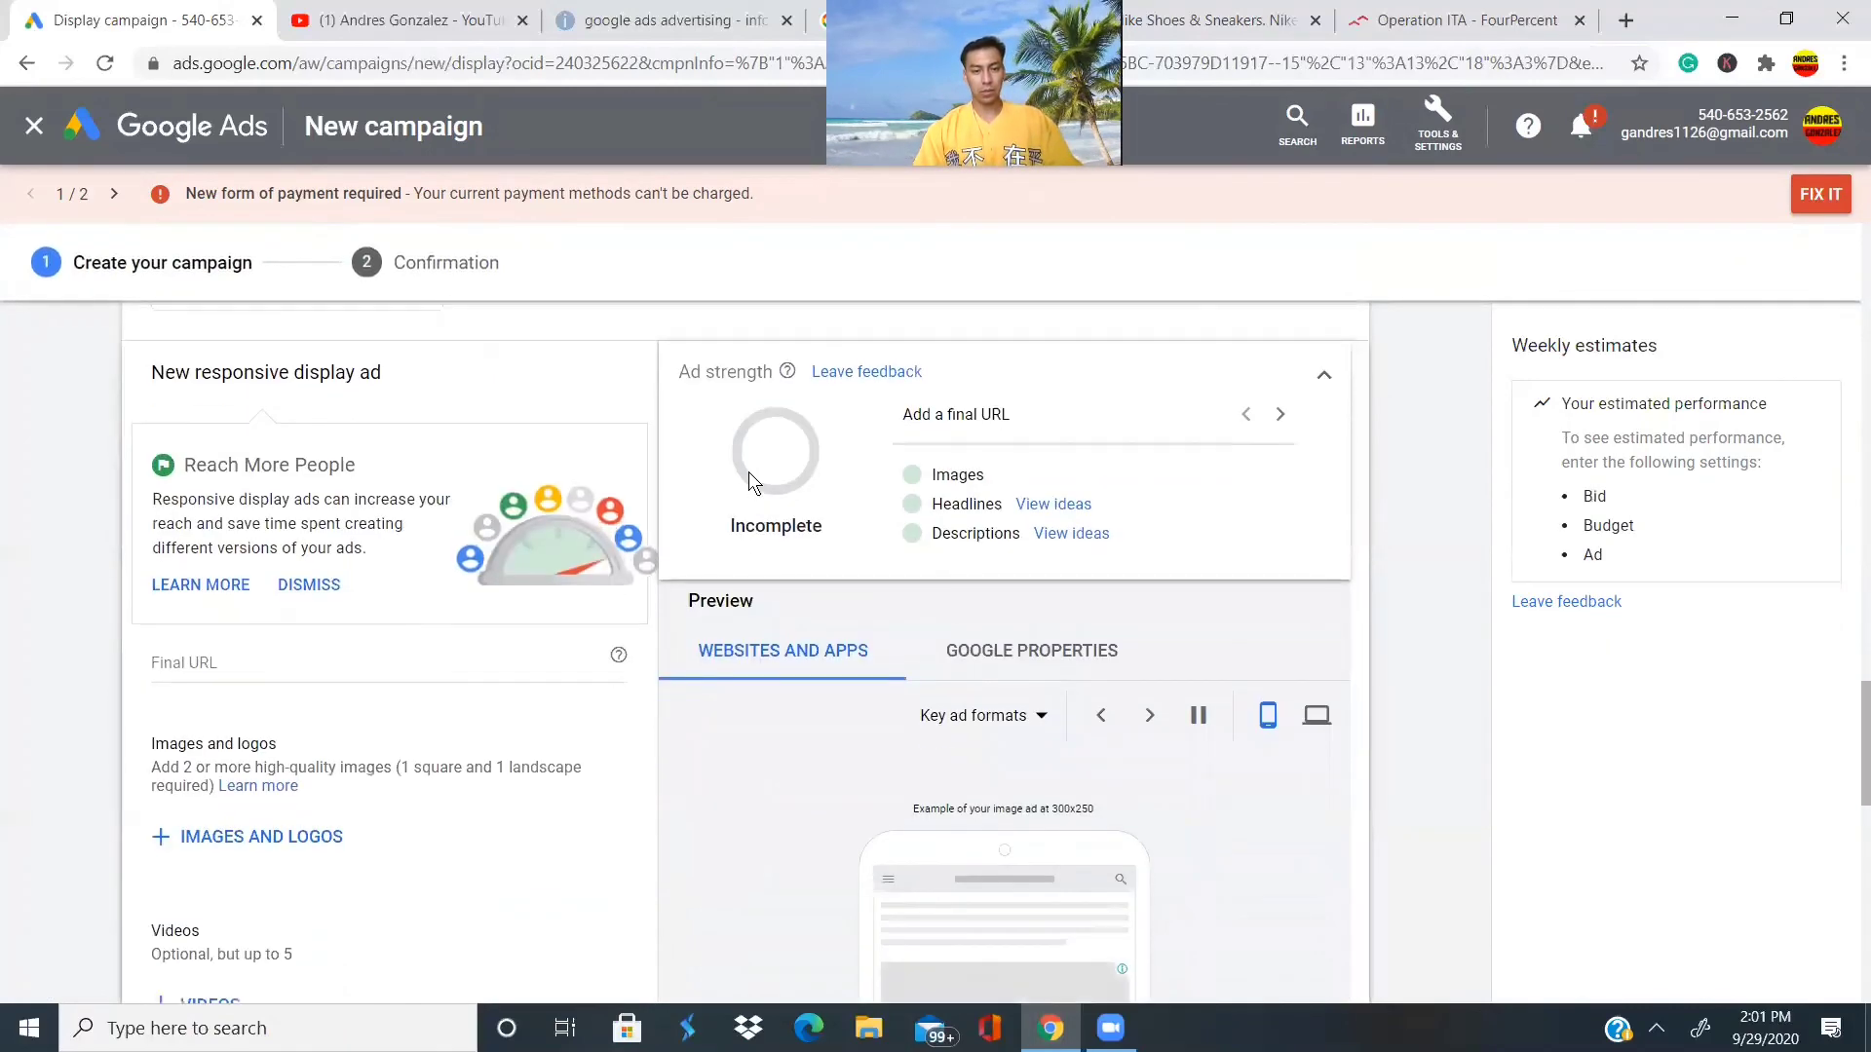
scroll(749, 472, down, 2)
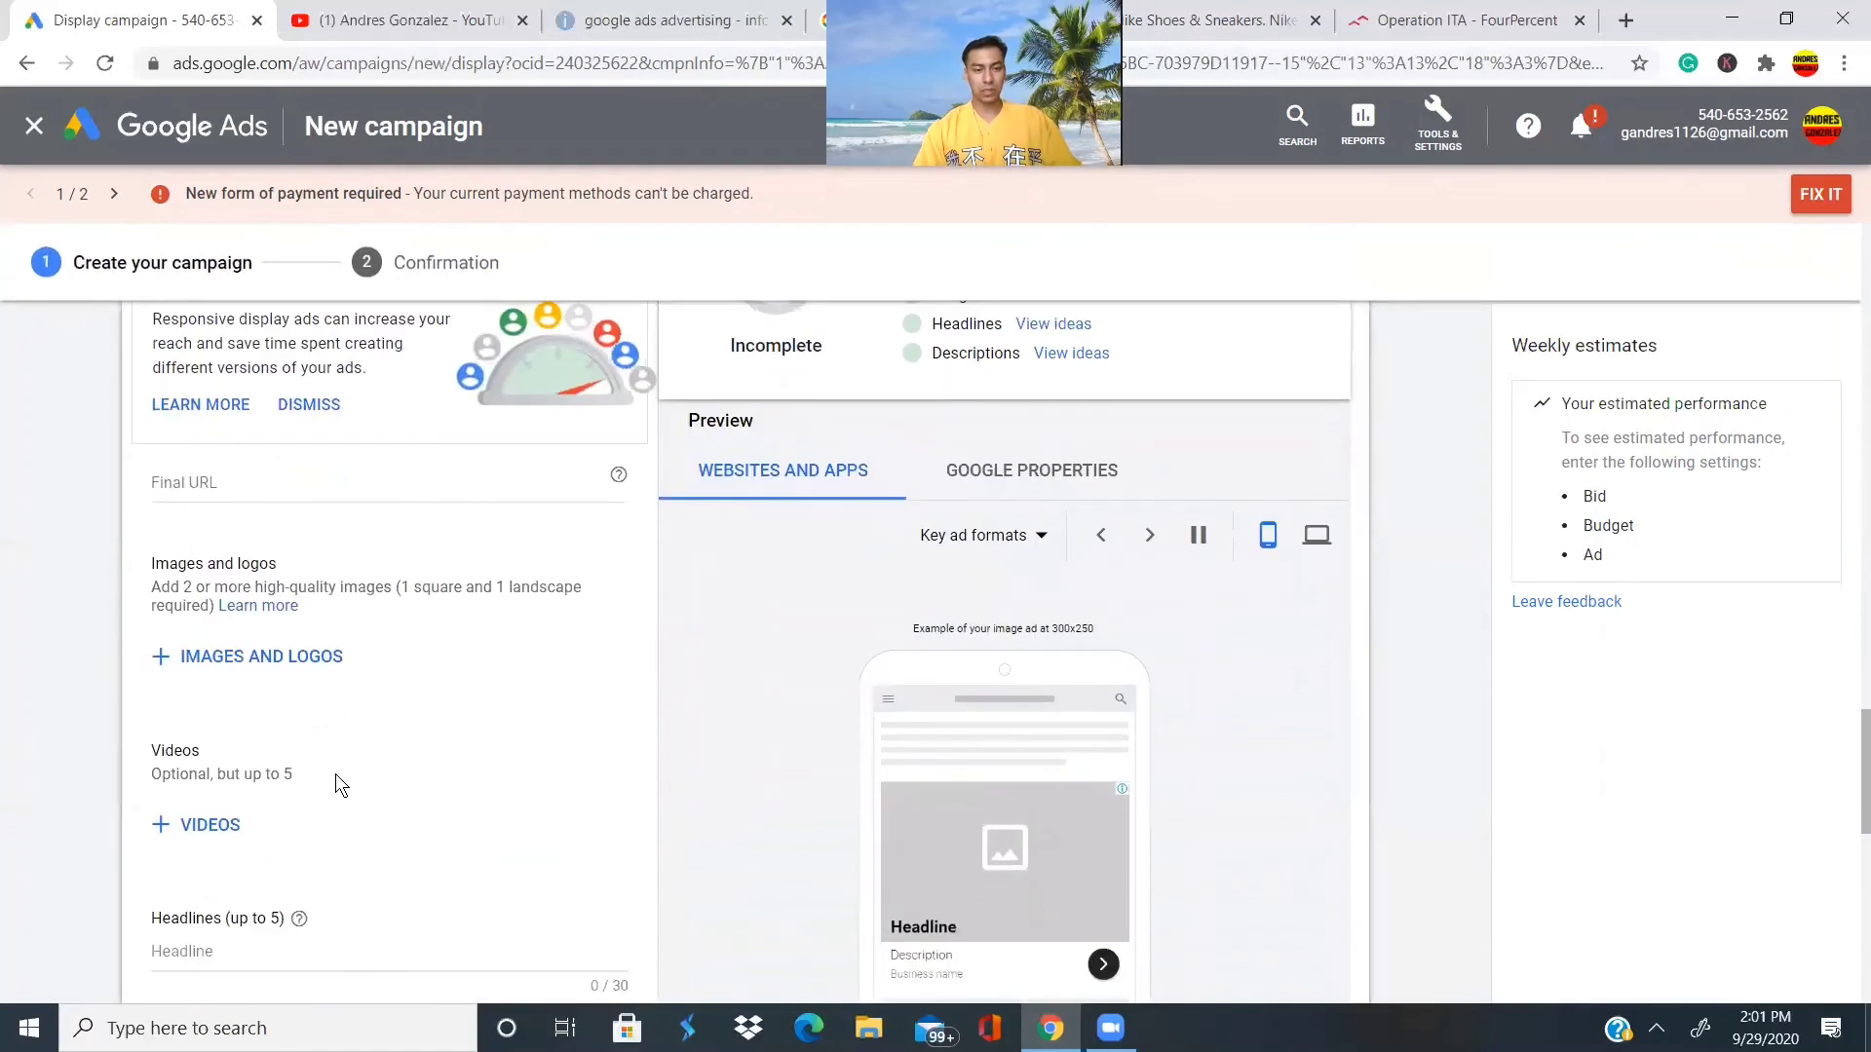
click(188, 490)
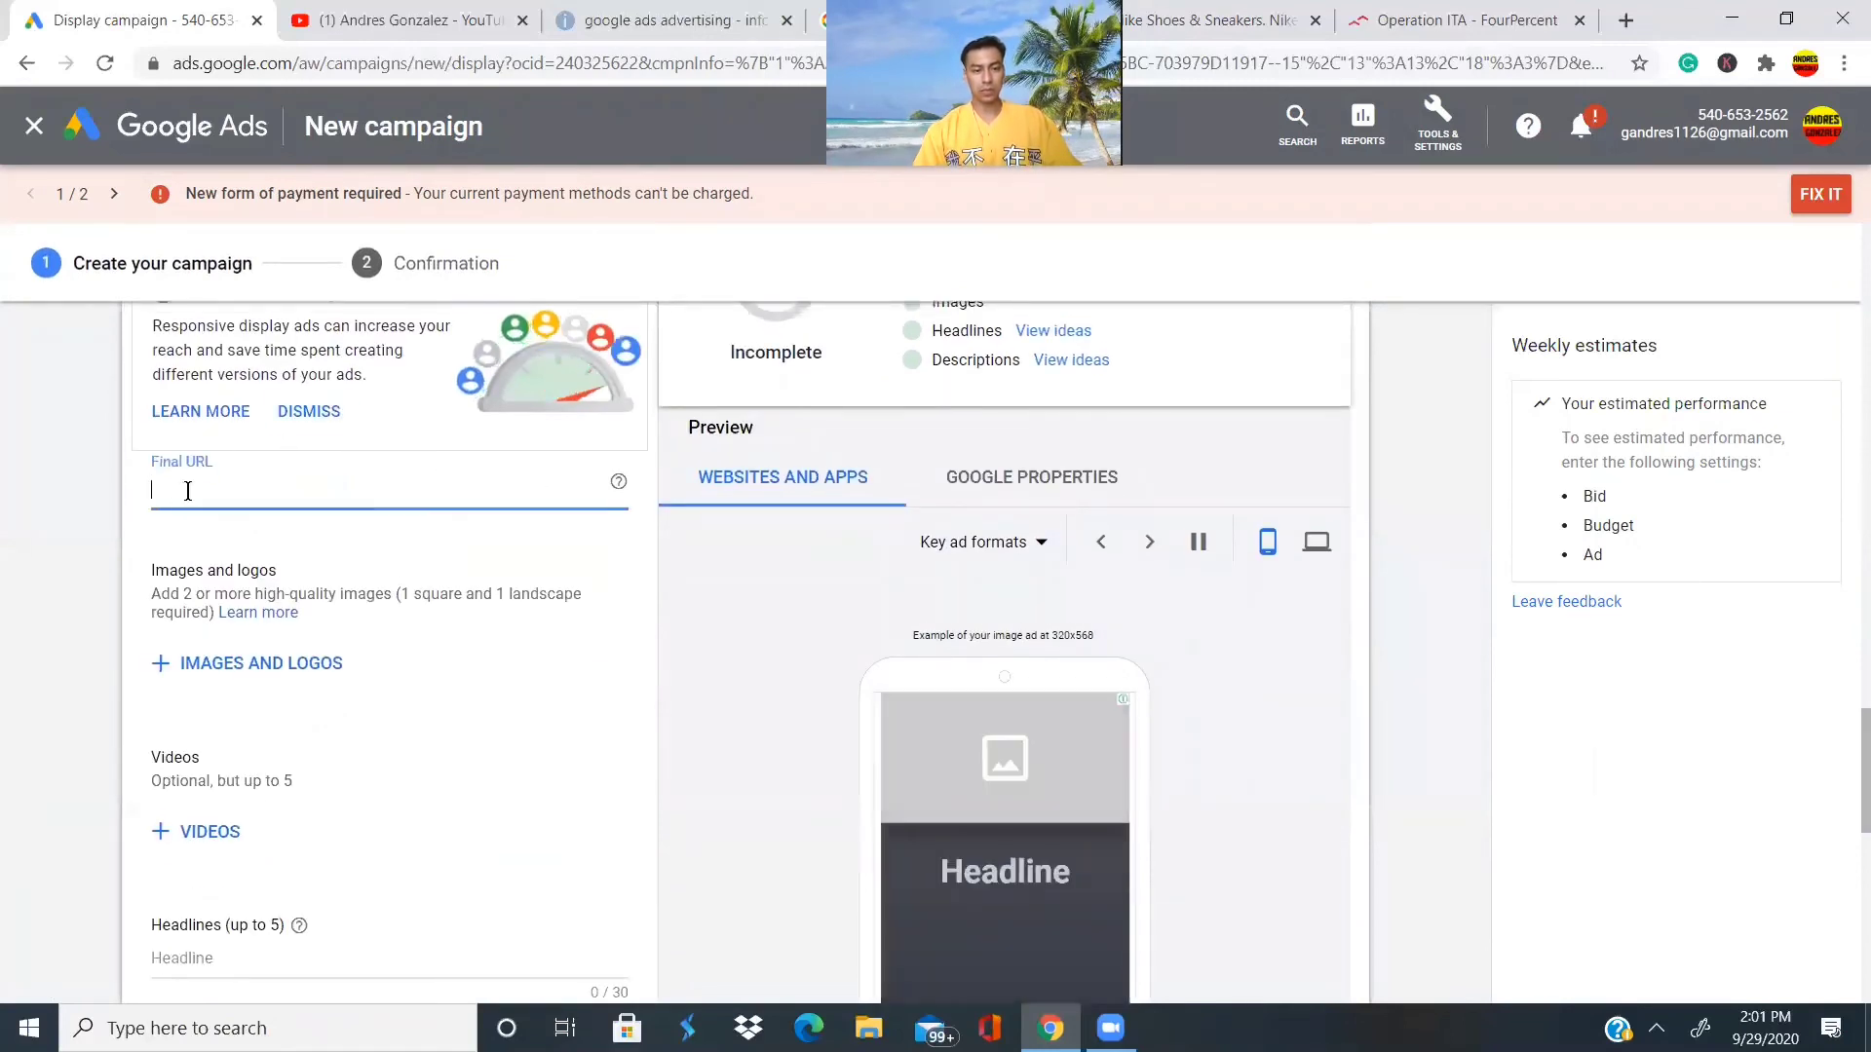
right_click(188, 491)
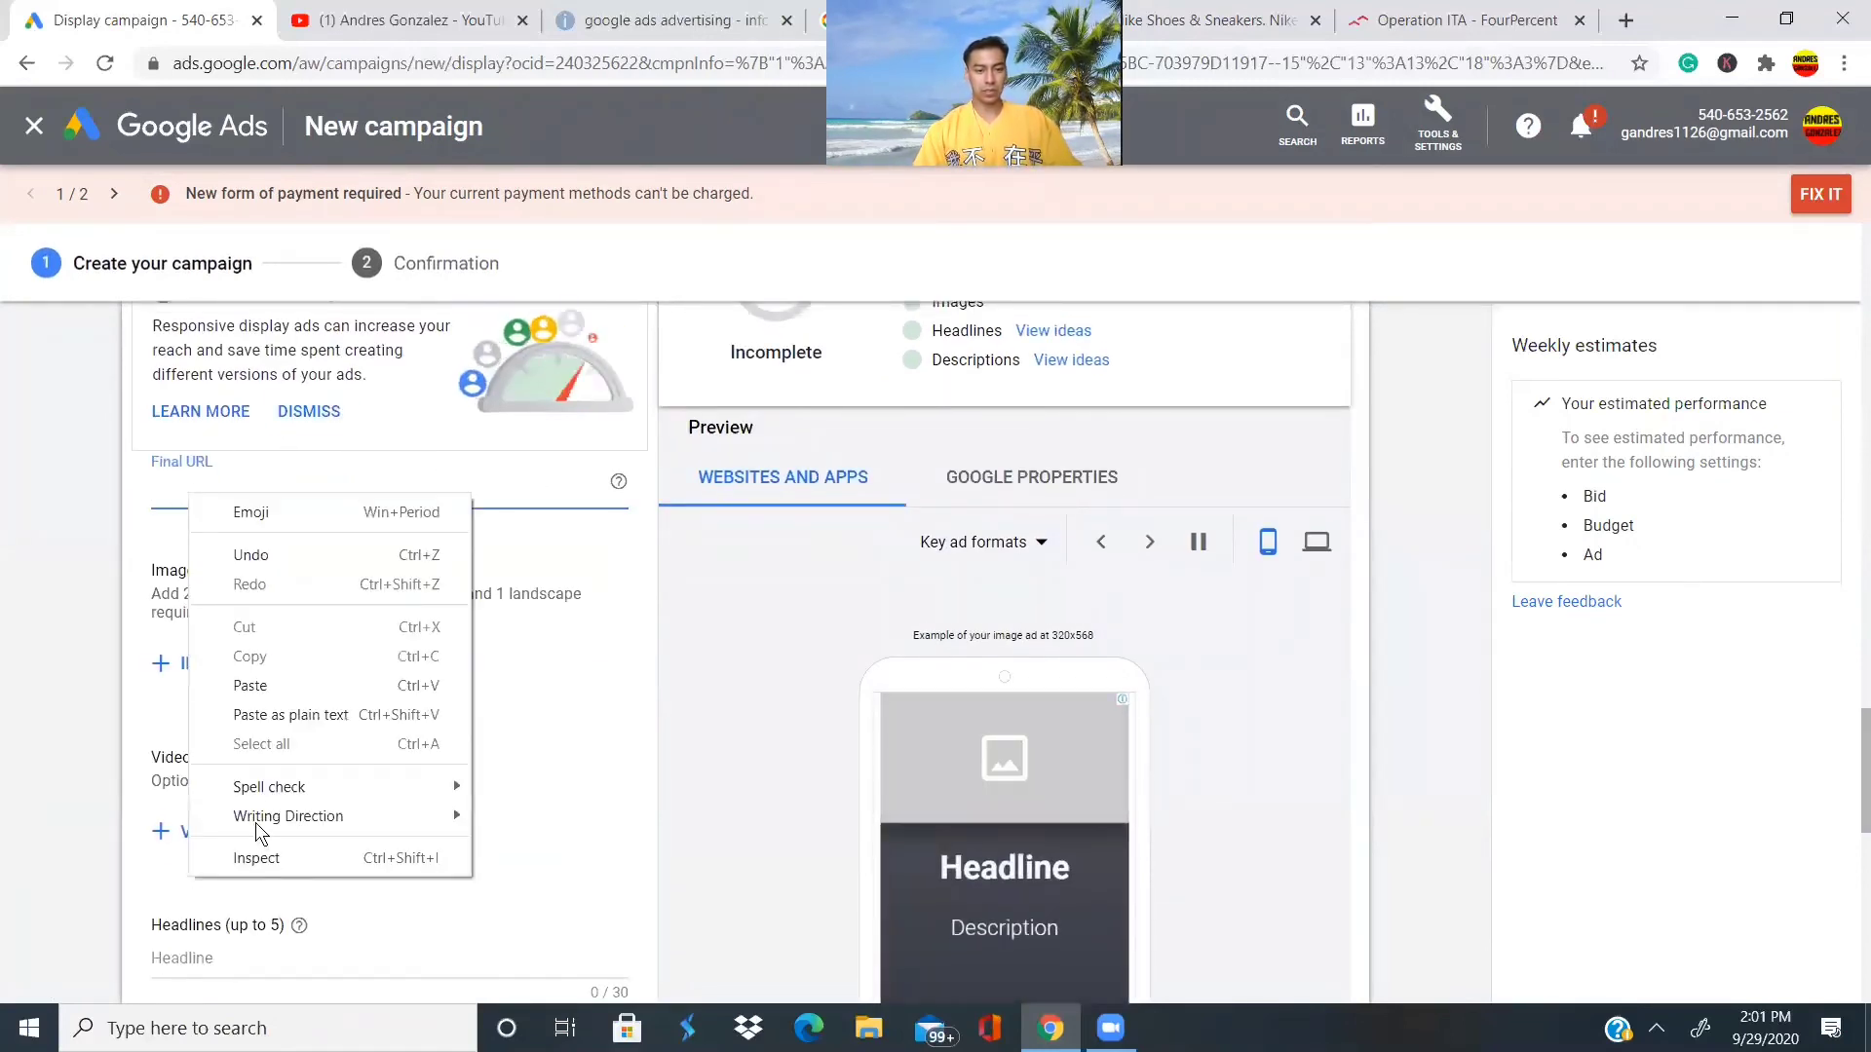
click(259, 714)
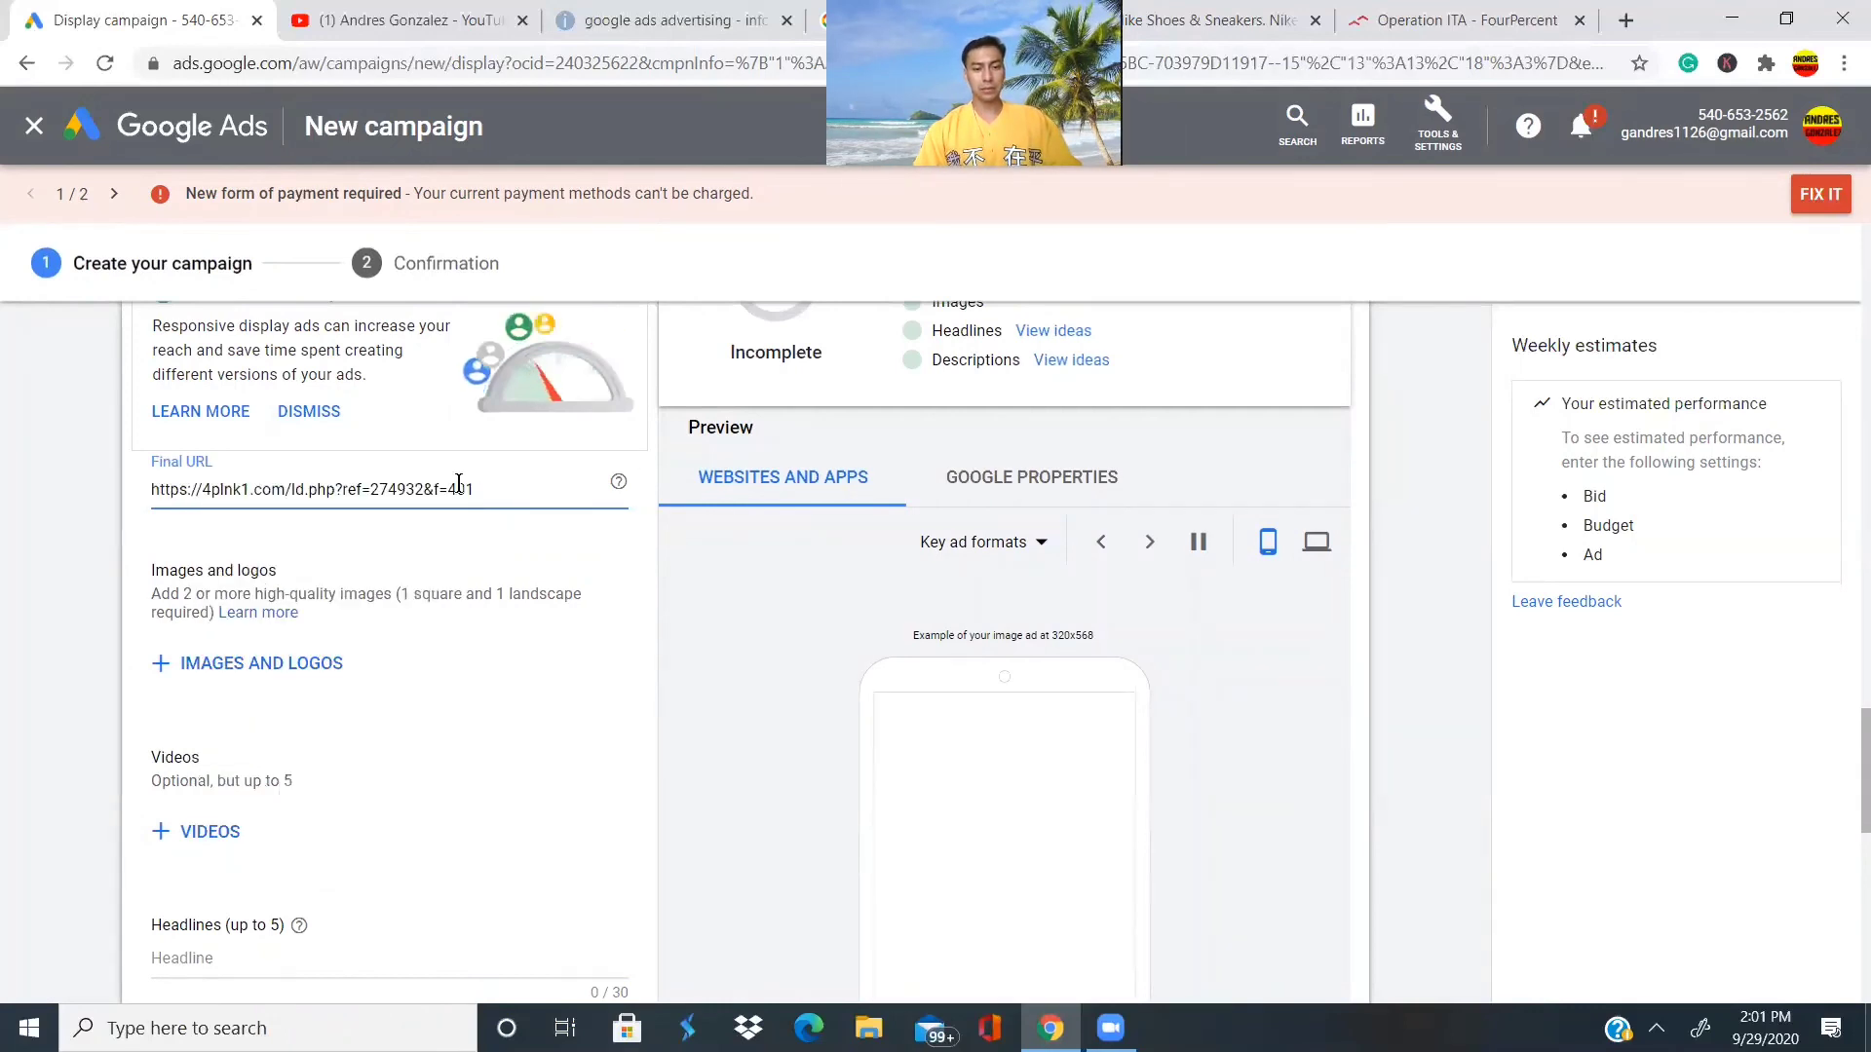
Copy the affiliate link from the ad's final URL and paste it back over the same entry.
drag(466, 487, 96, 483)
key(ctrl+c)
click(495, 484)
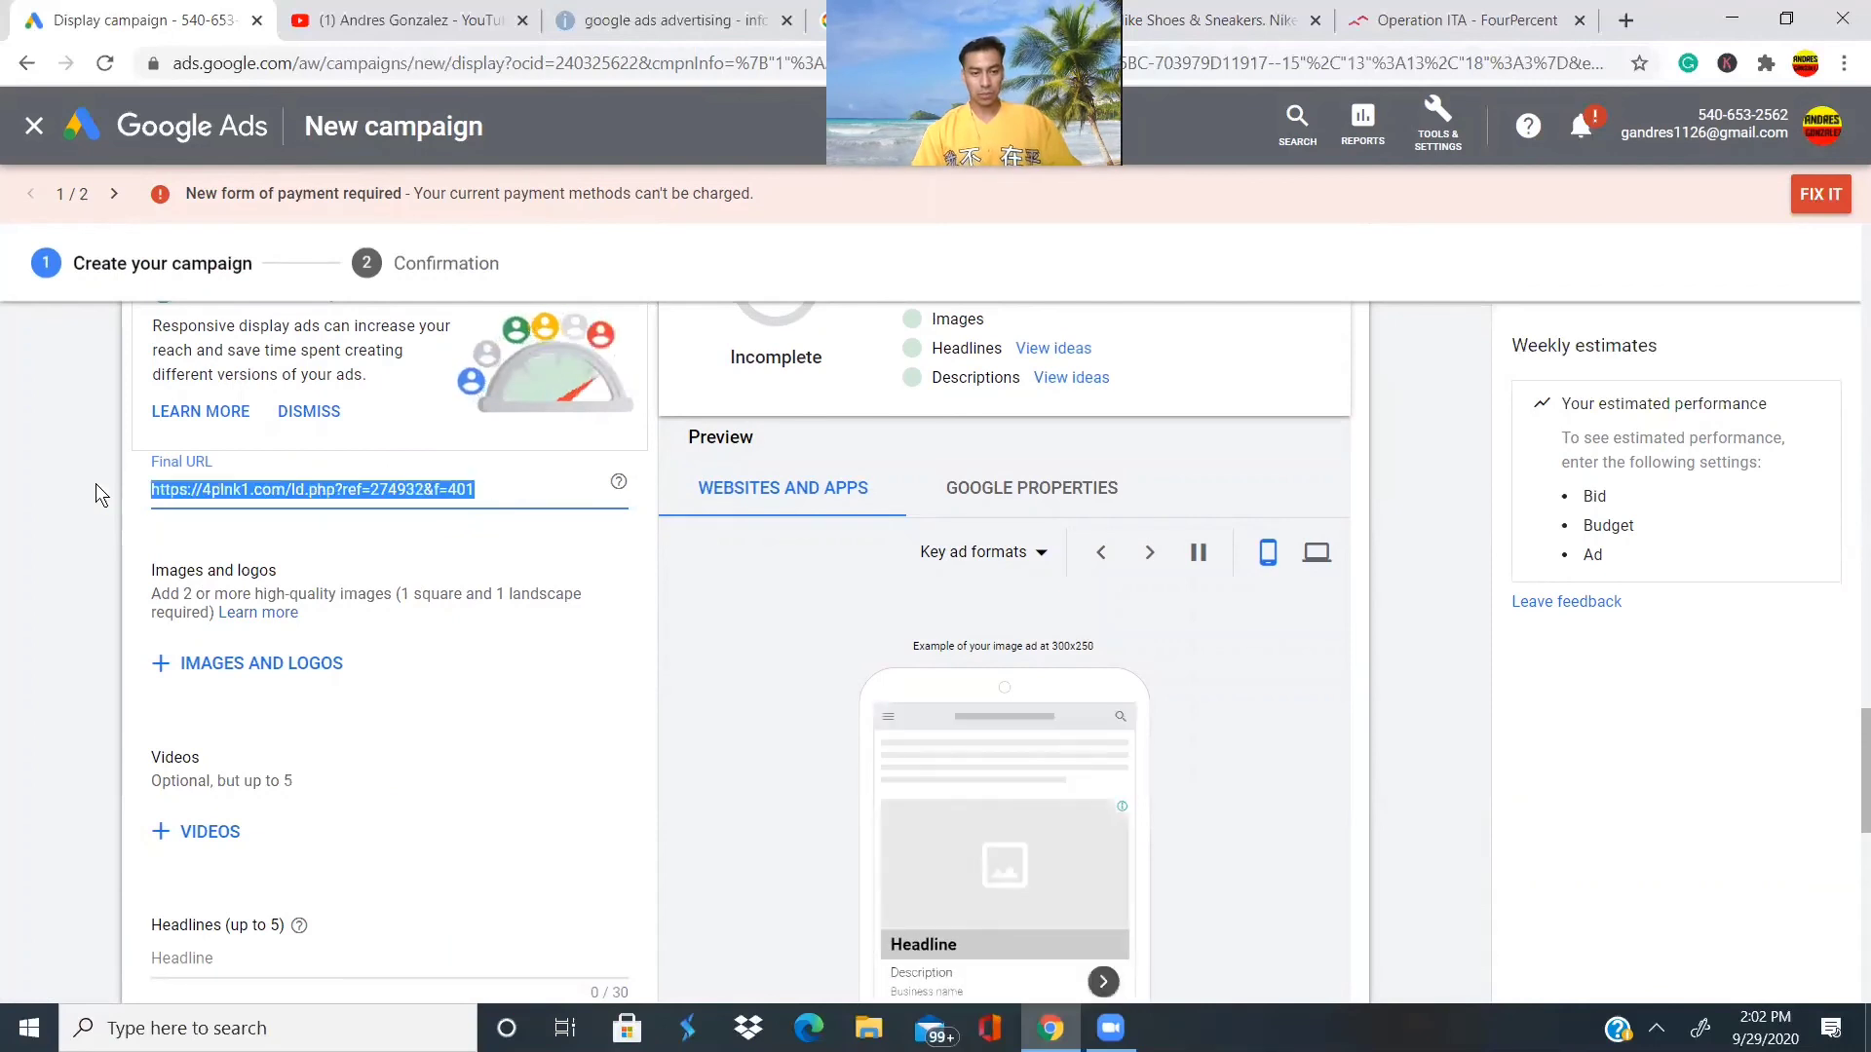
right_click(404, 489)
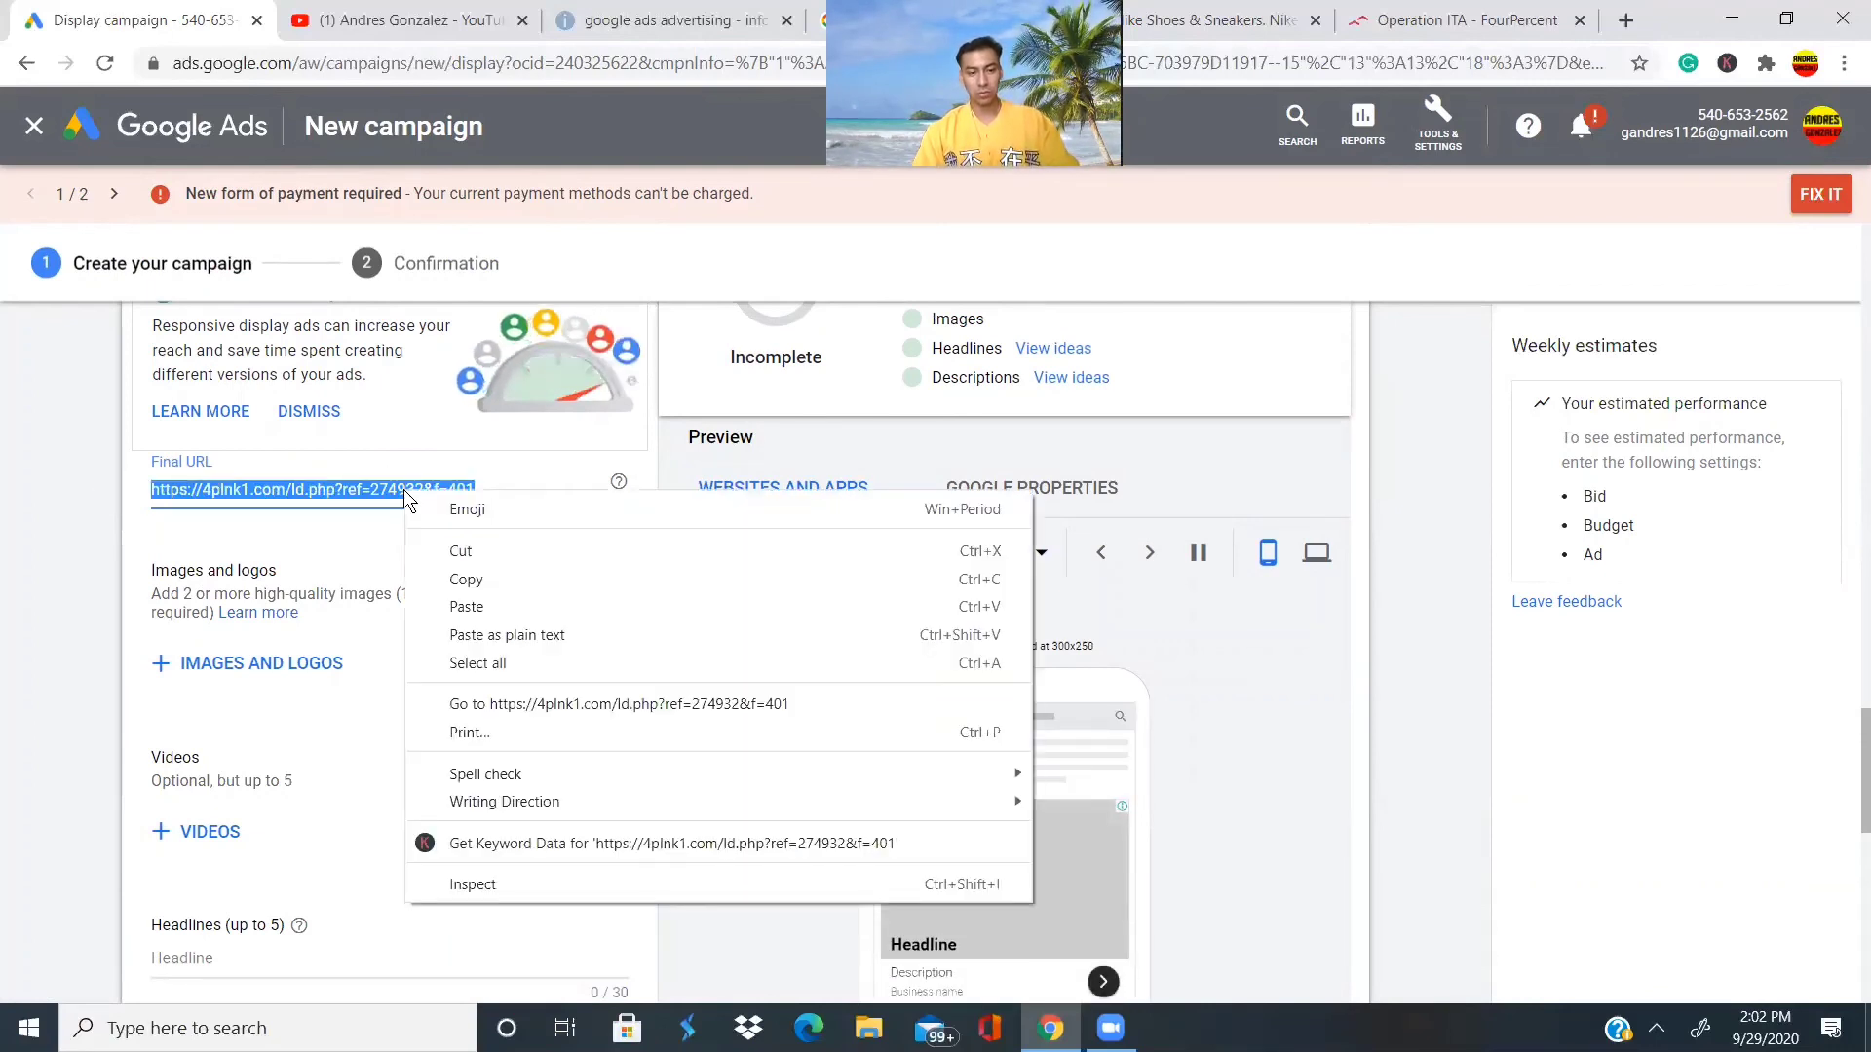
click(444, 606)
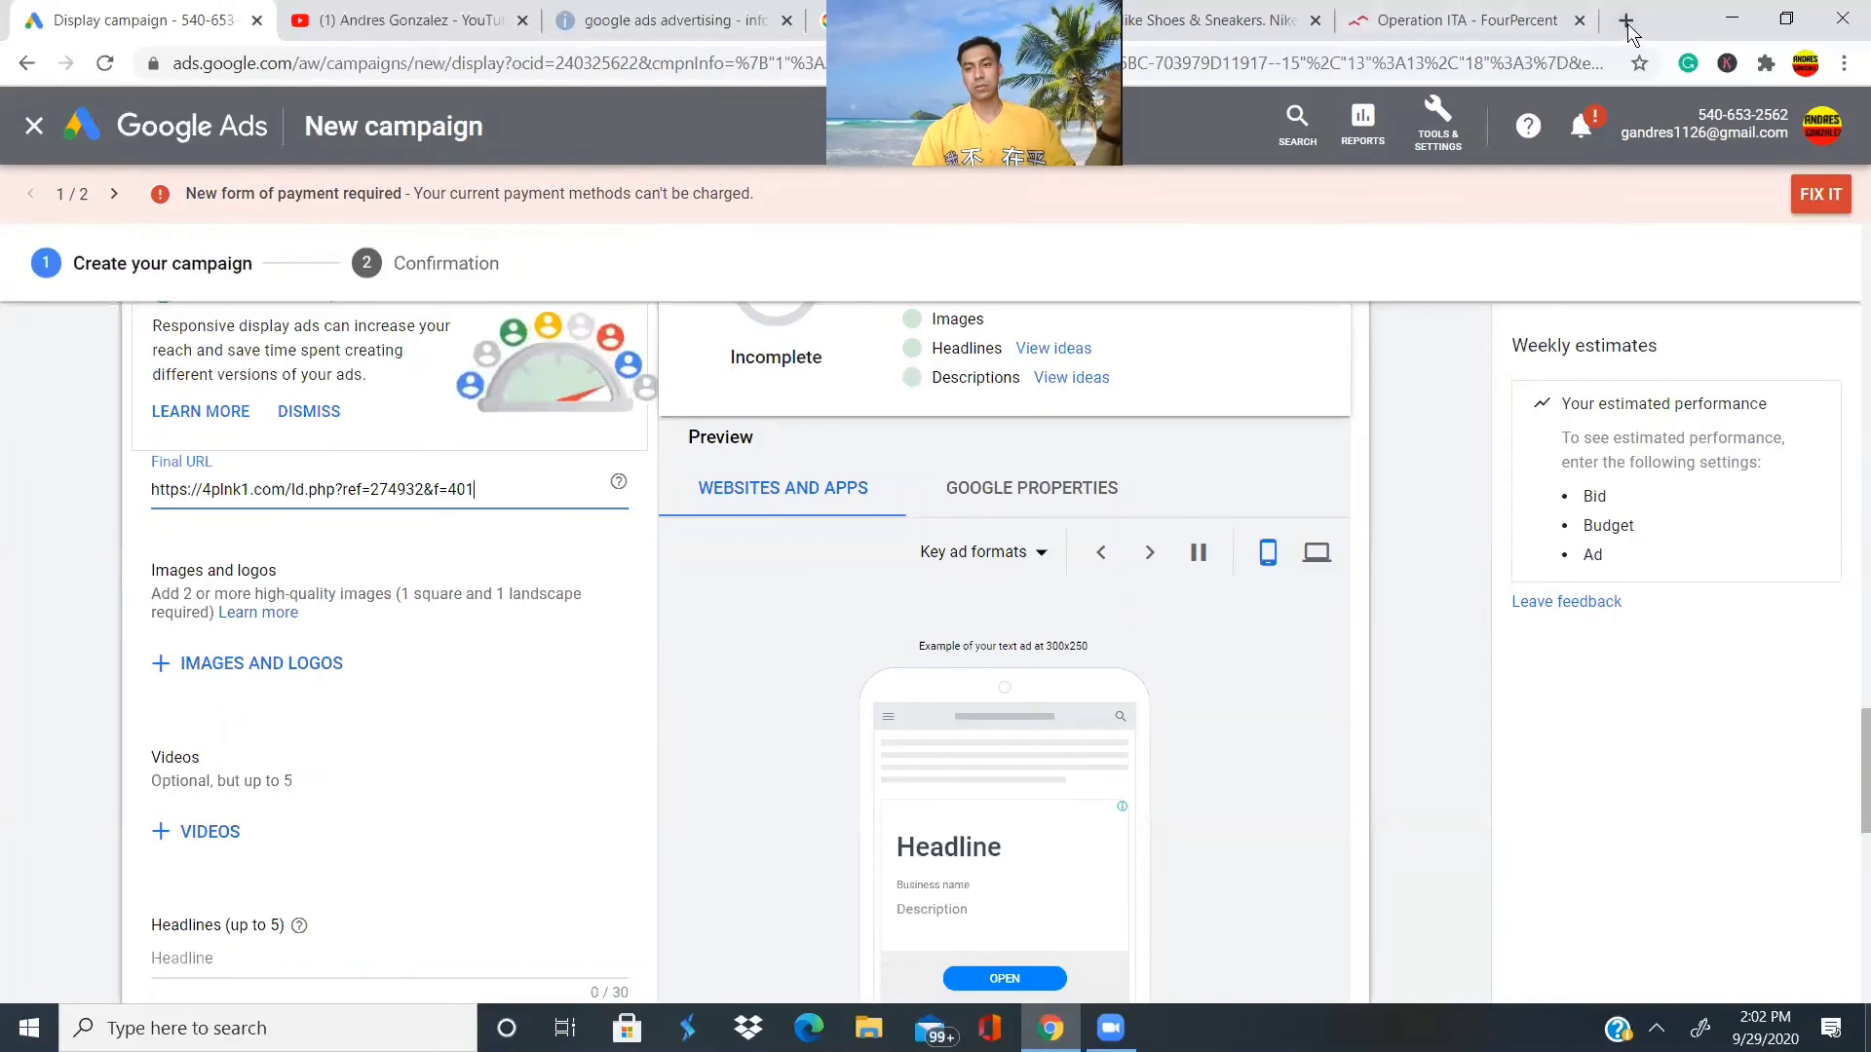
Open the copied affiliate link in a new browser tab to check where the ad leads.
click(1626, 21)
right_click(1544, 64)
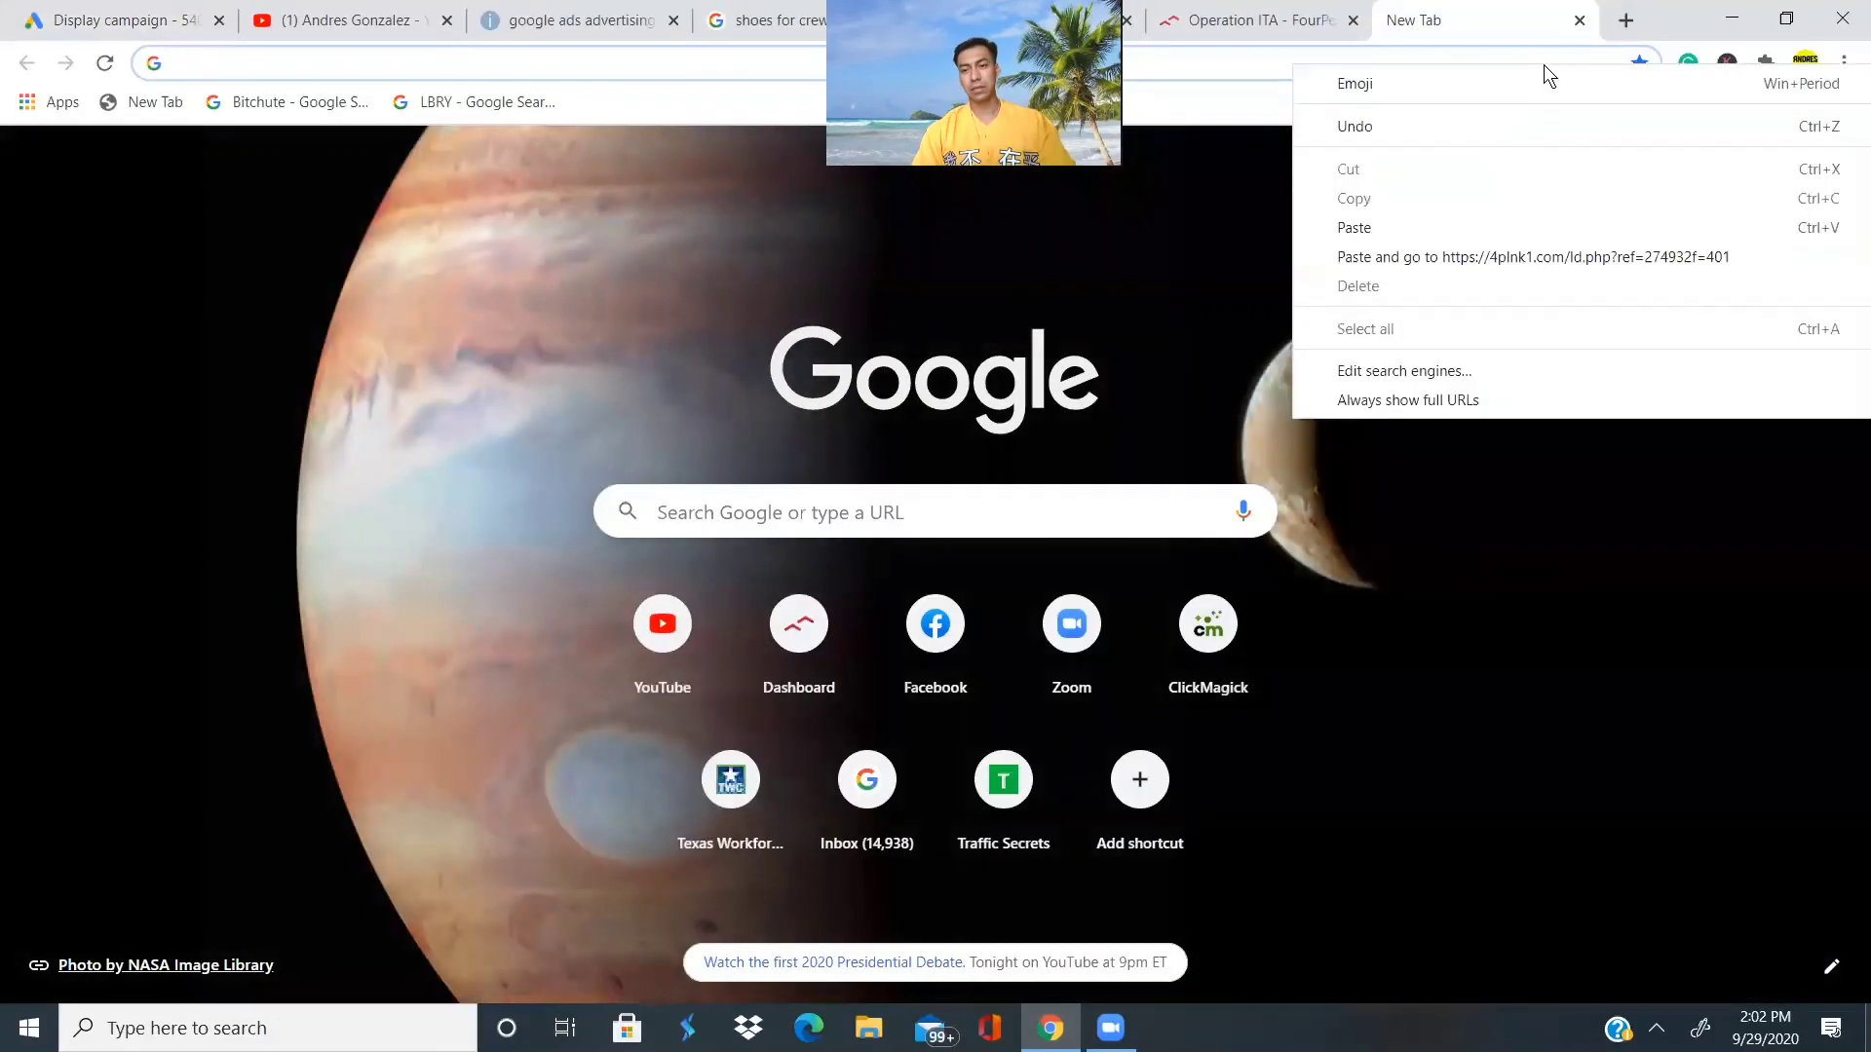
click(1397, 55)
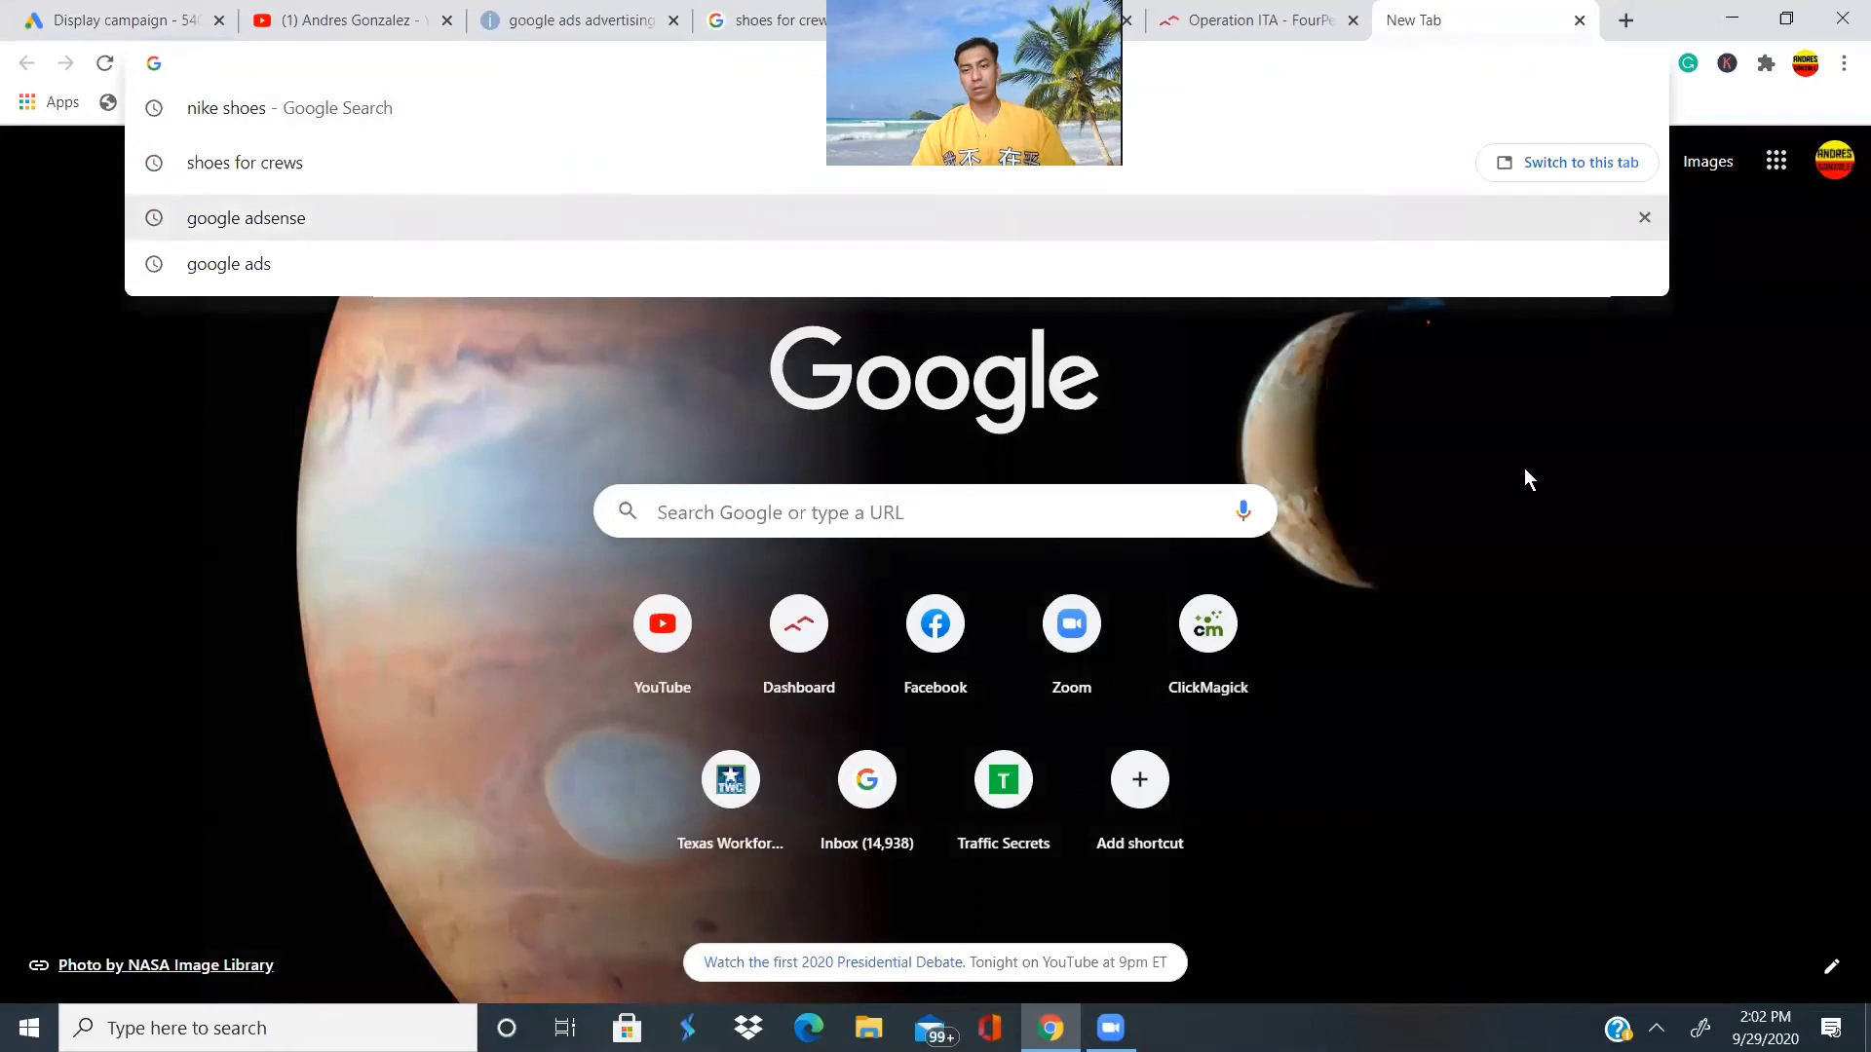
click(1555, 505)
click(1529, 61)
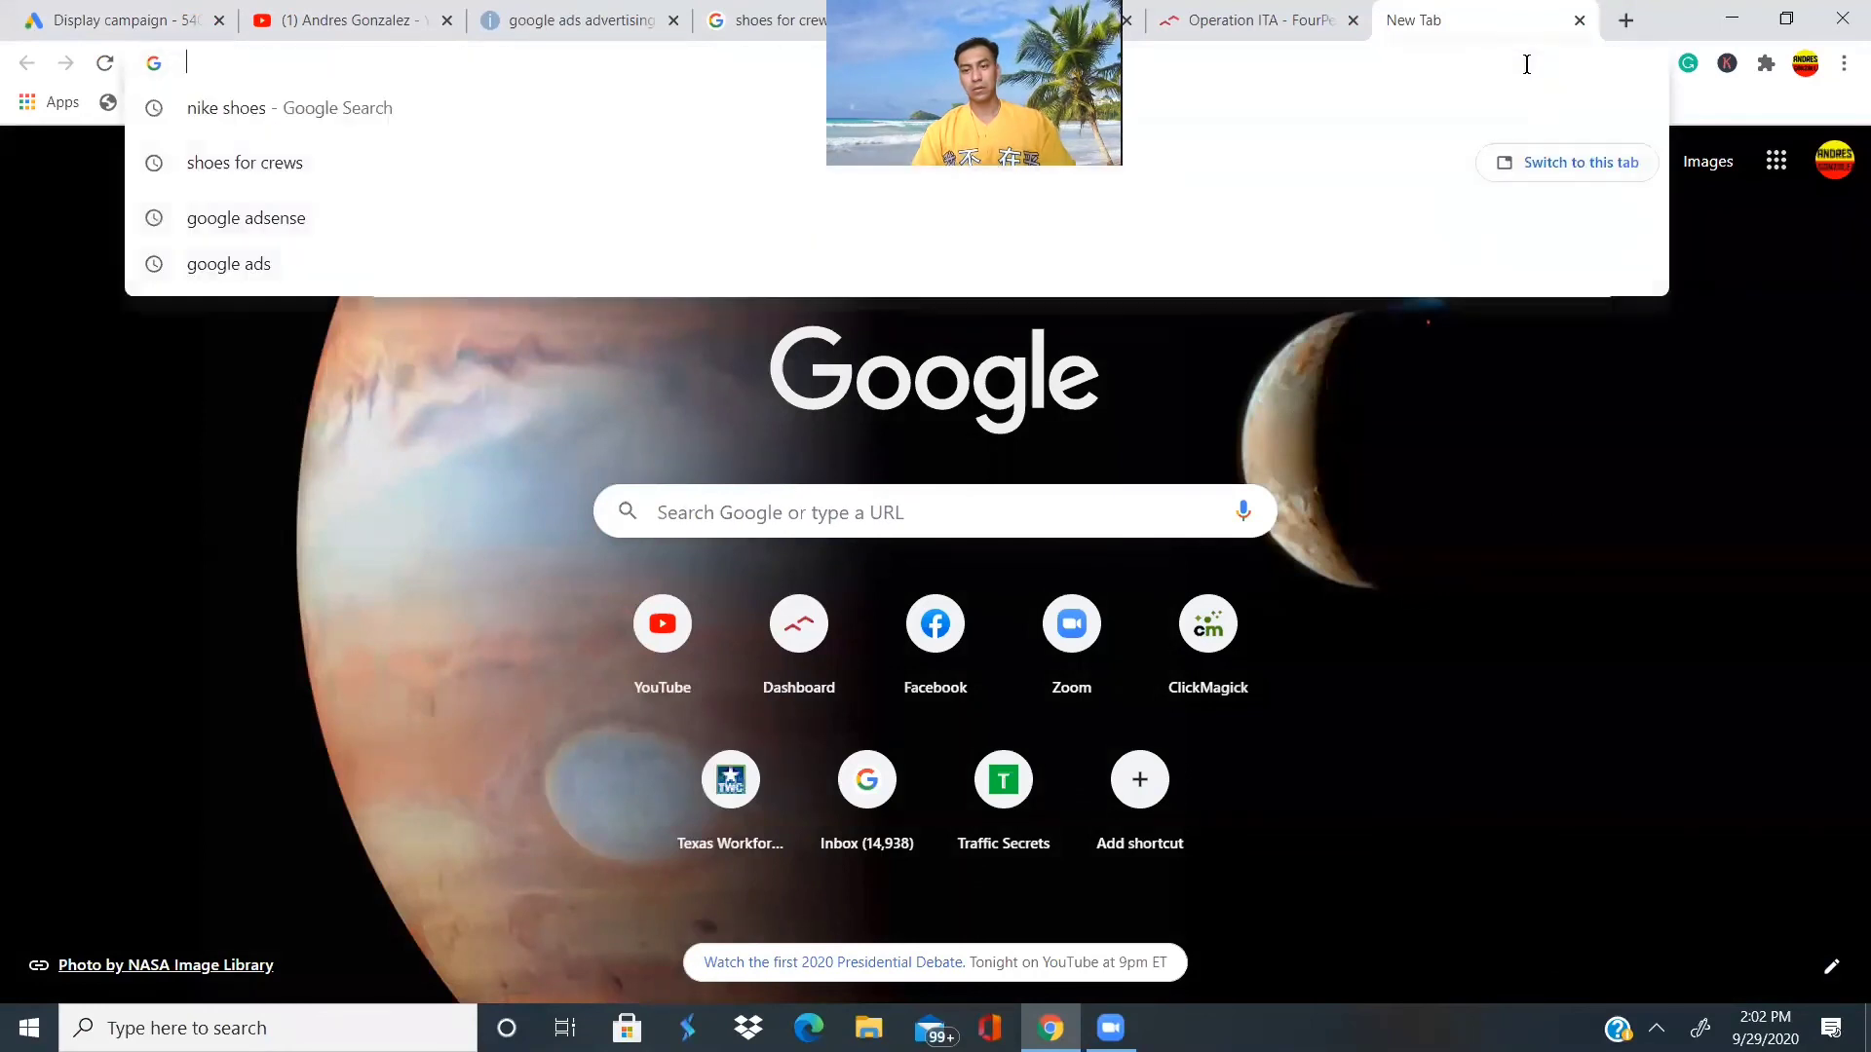
right_click(1529, 62)
click(1367, 232)
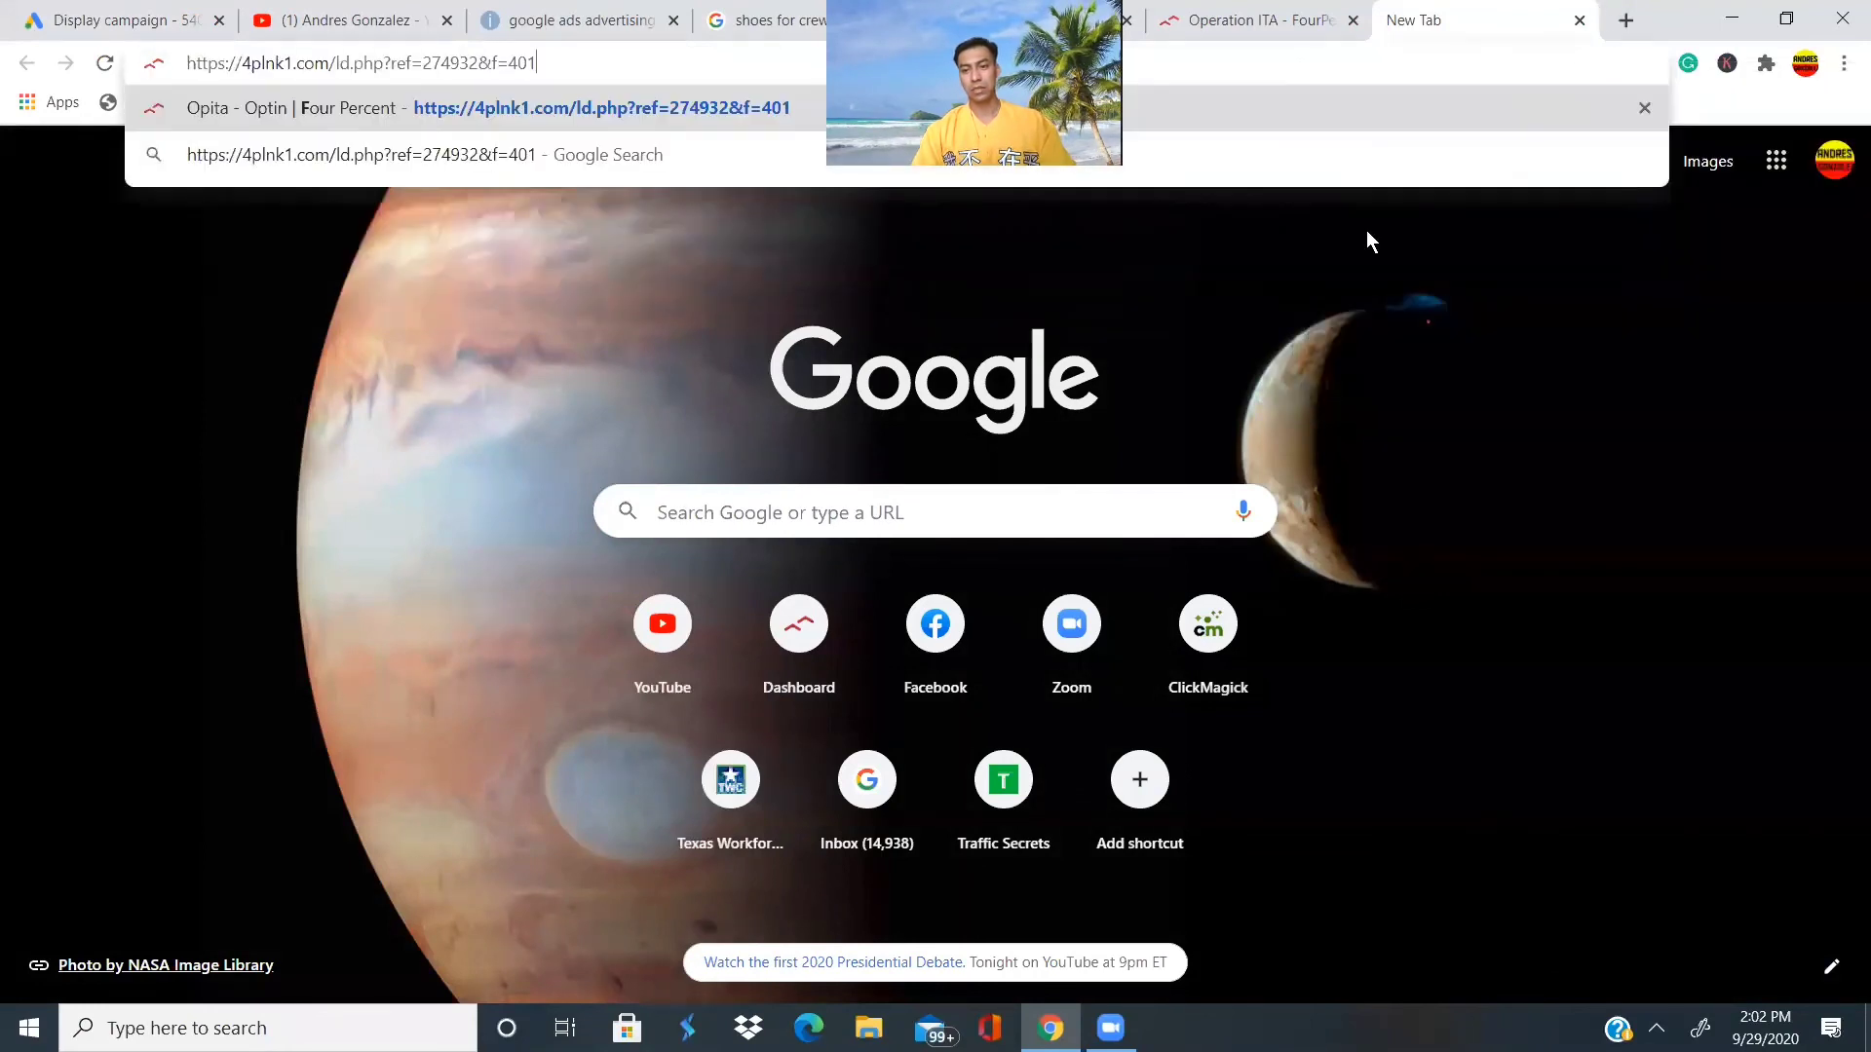
key(Return)
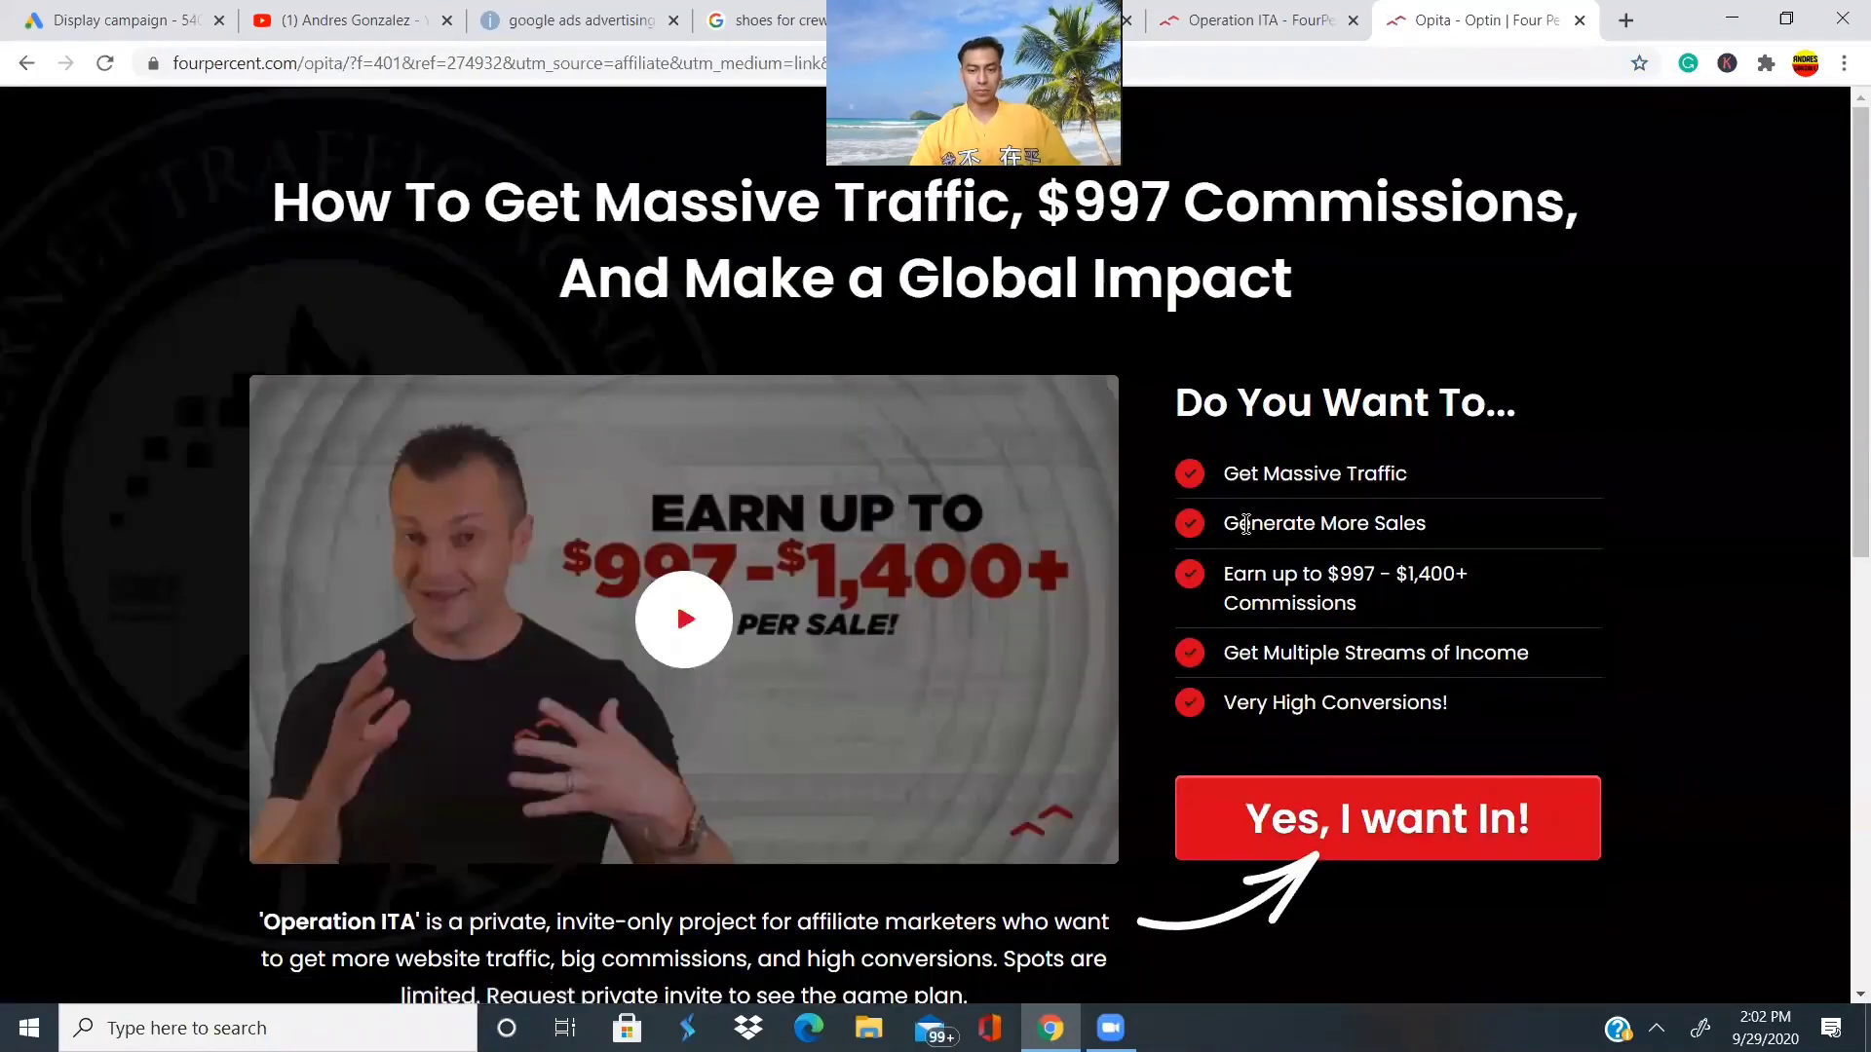
Examine the Four Percent opt-in landing page, from its headline and offer list to the footer disclaimers.
scroll(1228, 557, down, 4)
scroll(1227, 557, up, 4)
scroll(1231, 558, down, 6)
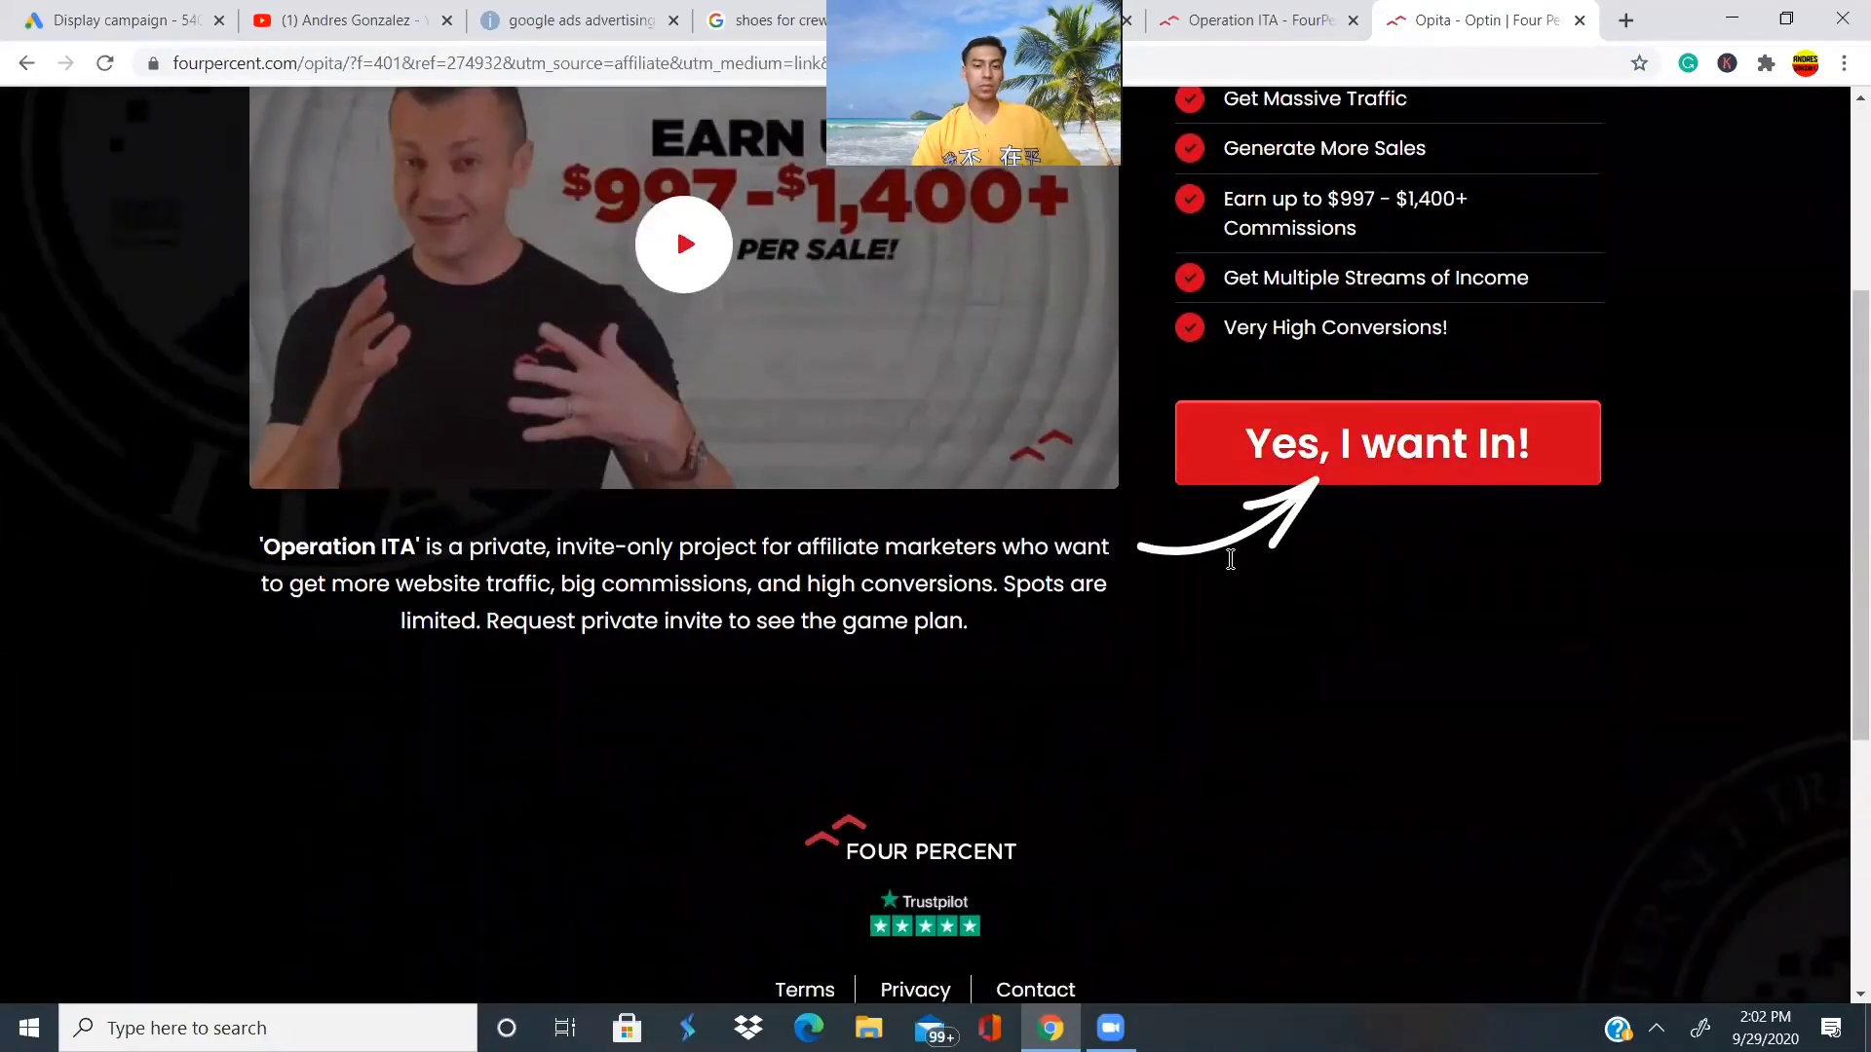
scroll(1231, 559, up, 3)
scroll(1231, 560, down, 2)
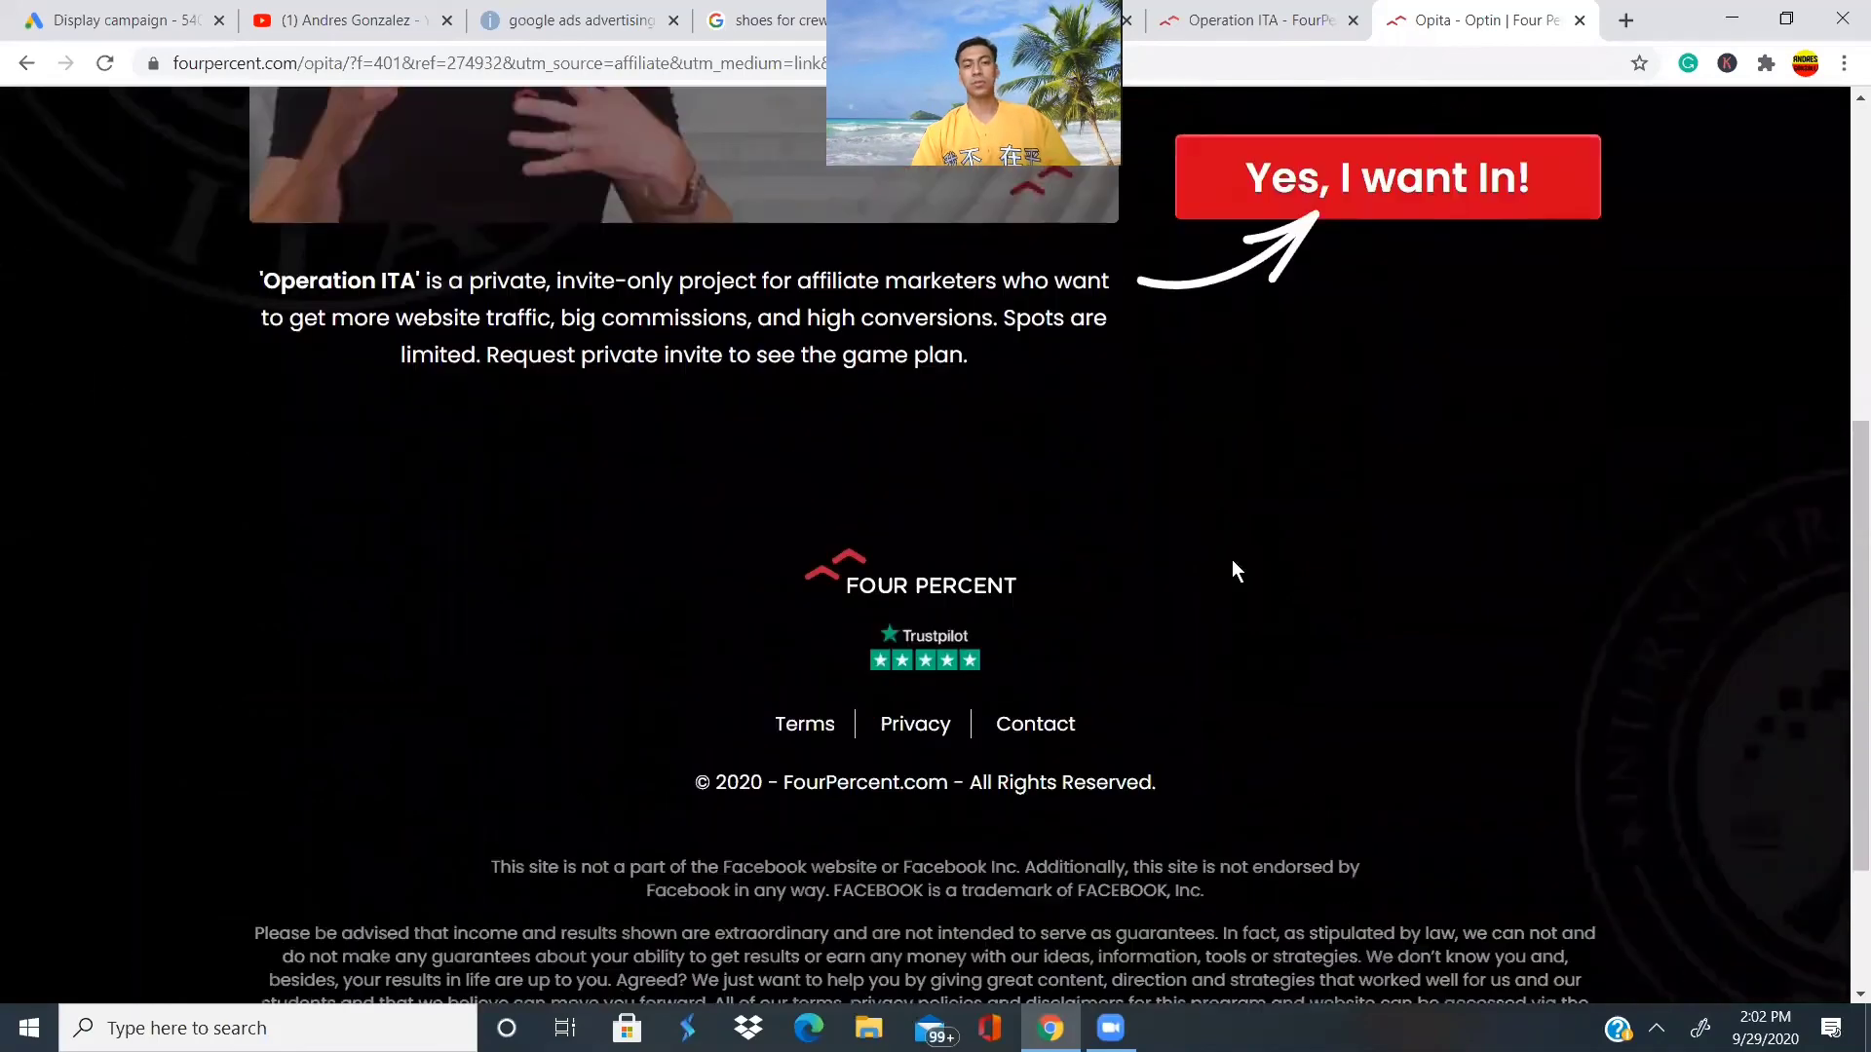
scroll(1231, 559, up, 1)
scroll(1232, 561, up, 2)
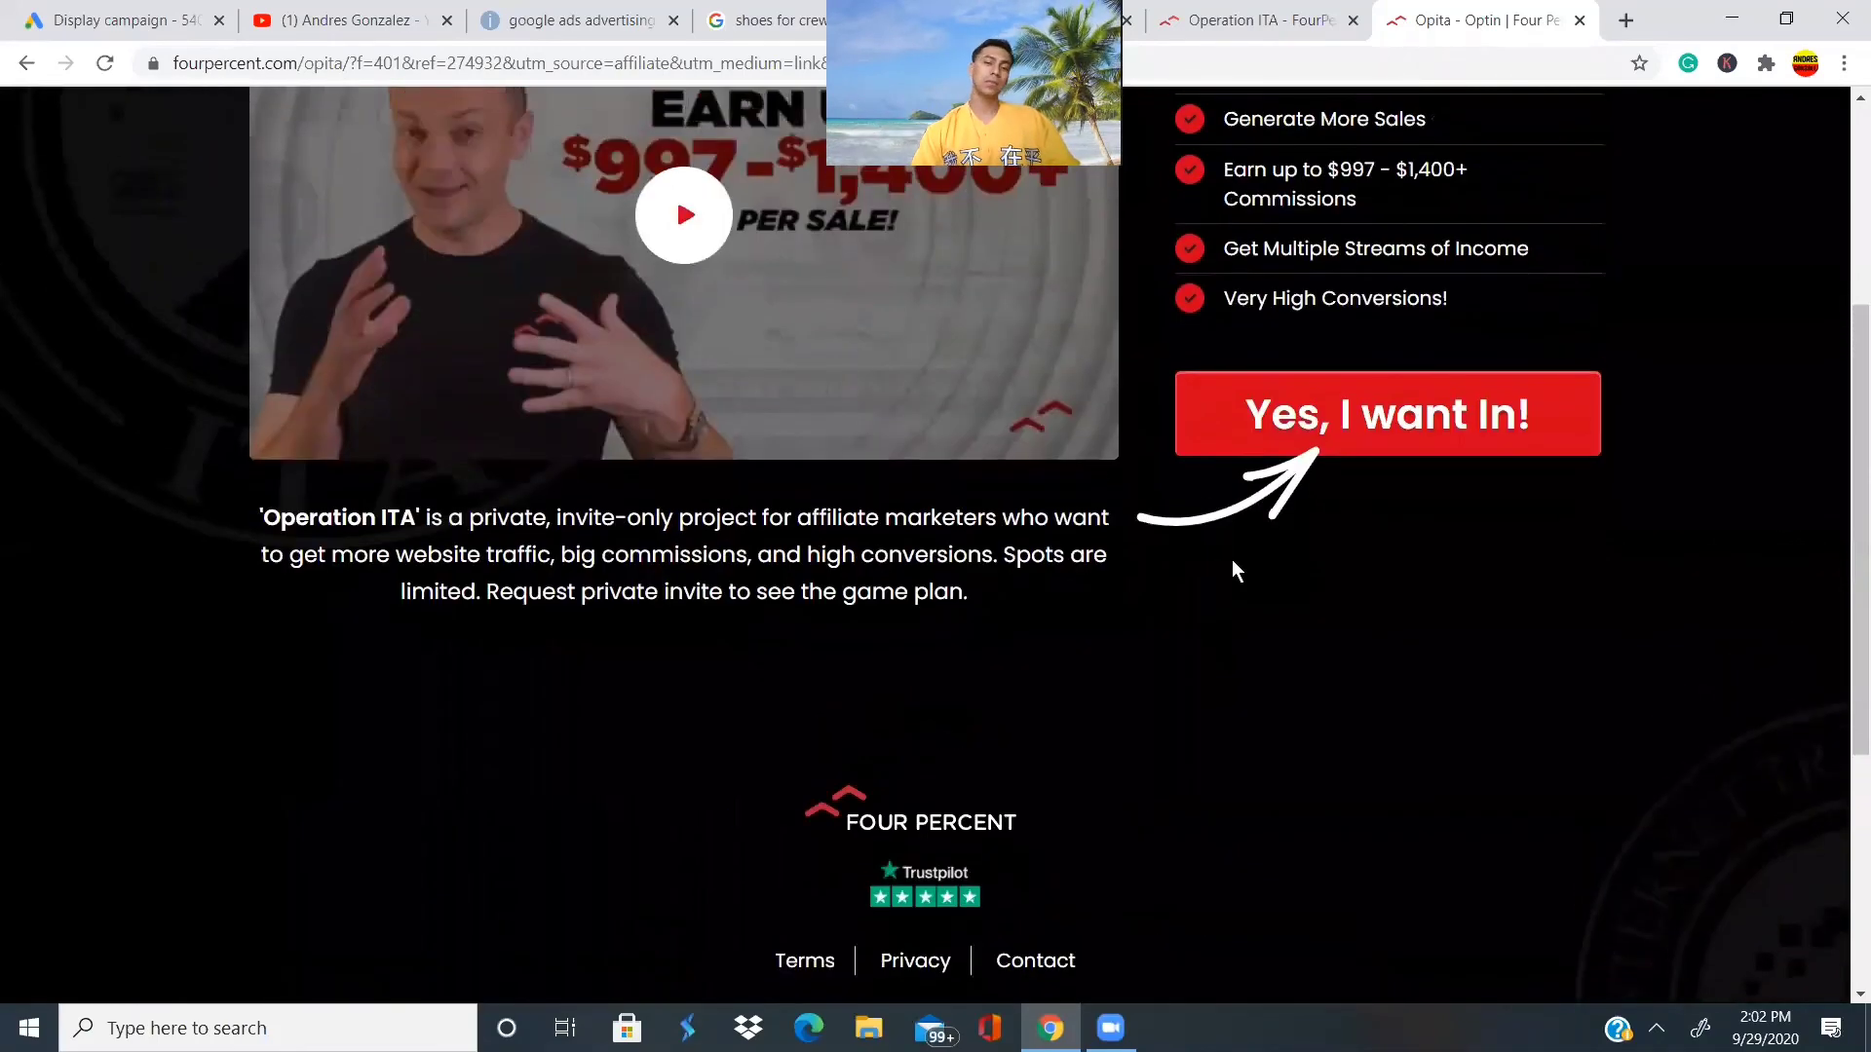
scroll(1231, 561, down, 1)
scroll(1231, 562, up, 5)
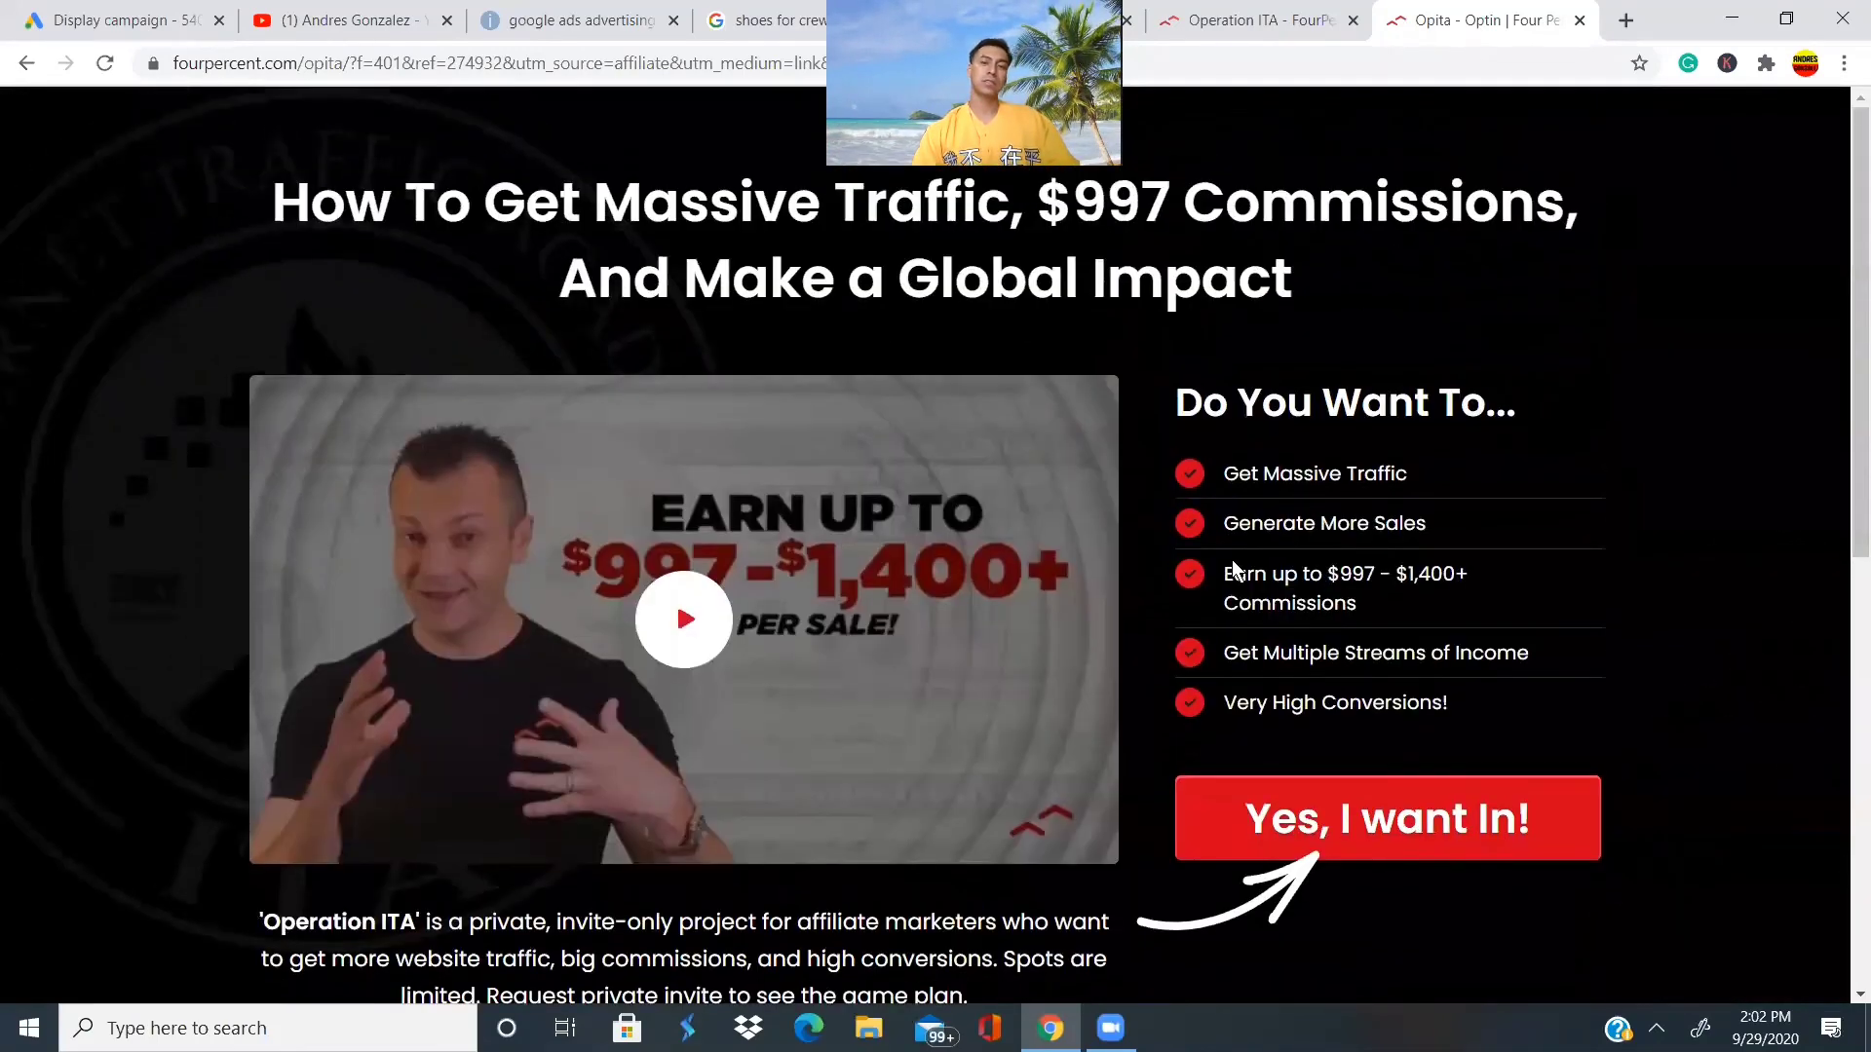
Return to the new display campaign, review its form through to the end, and close the campaign's browser tab.
click(322, 19)
click(192, 17)
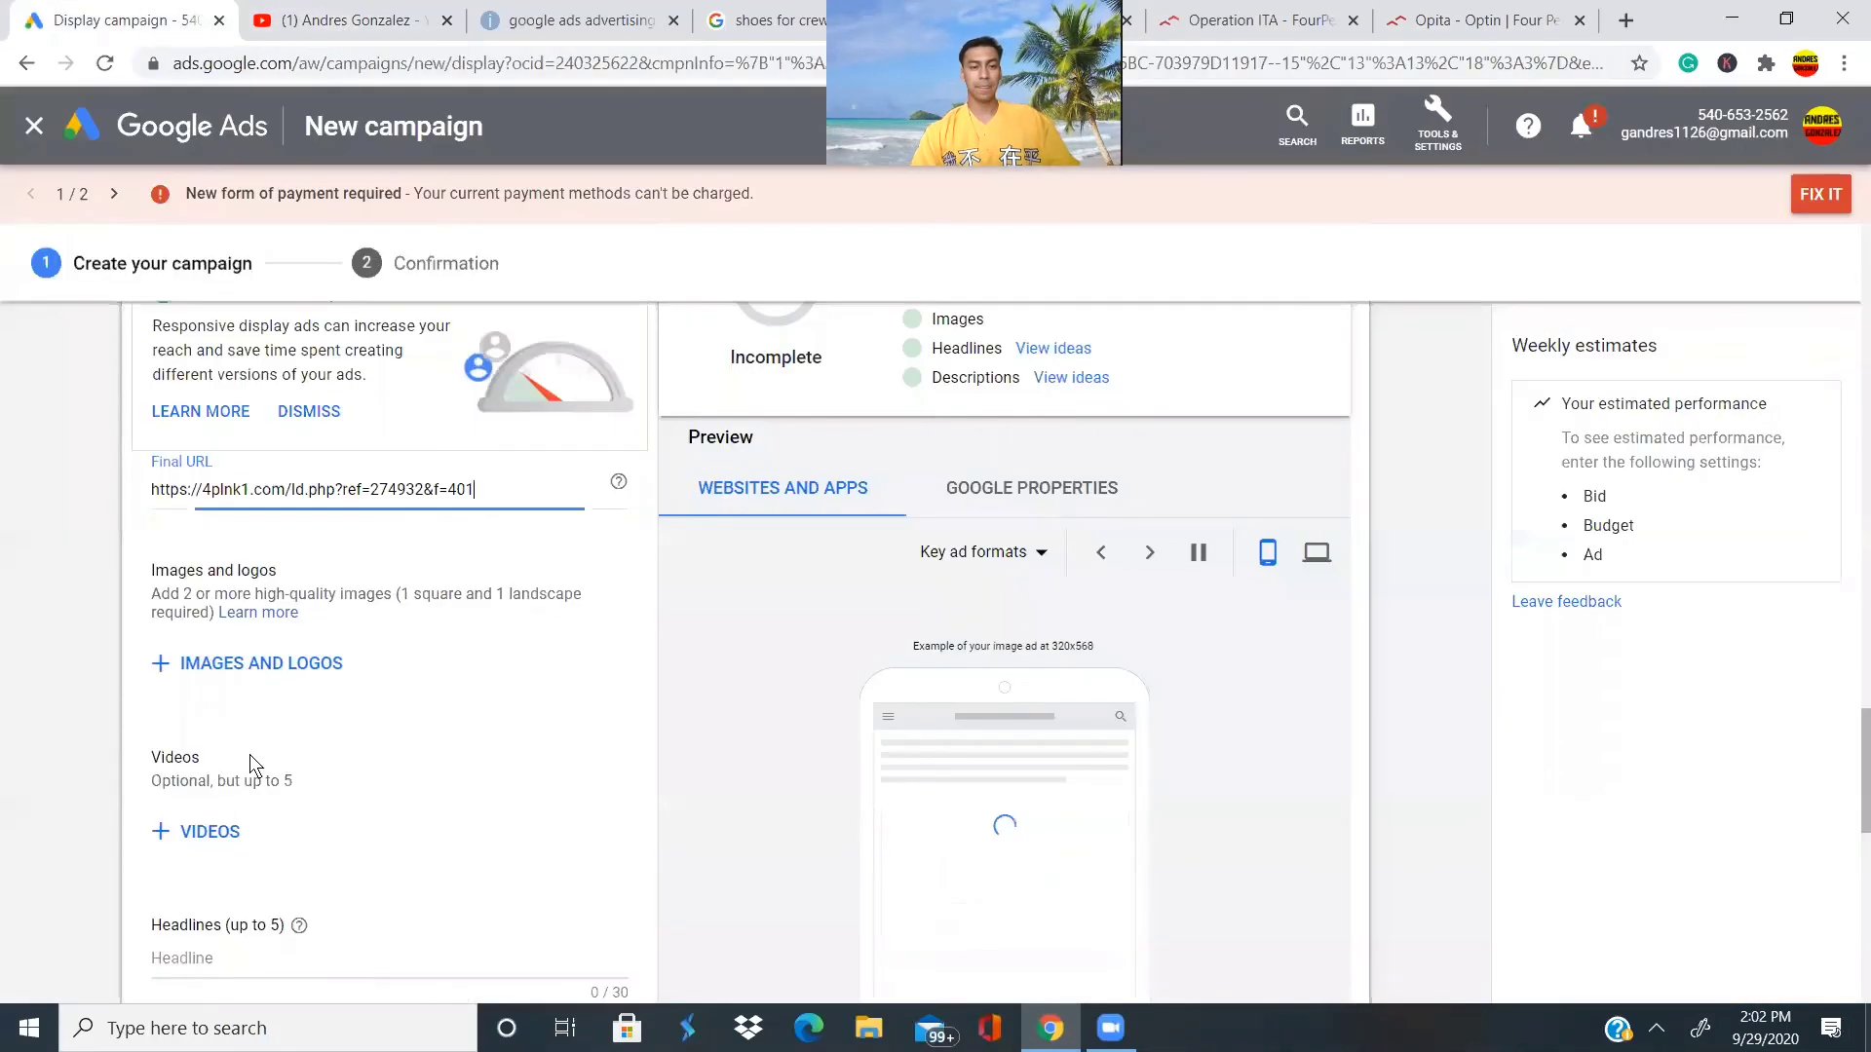
scroll(512, 483, down, 5)
scroll(512, 484, down, 5)
scroll(512, 483, up, 20)
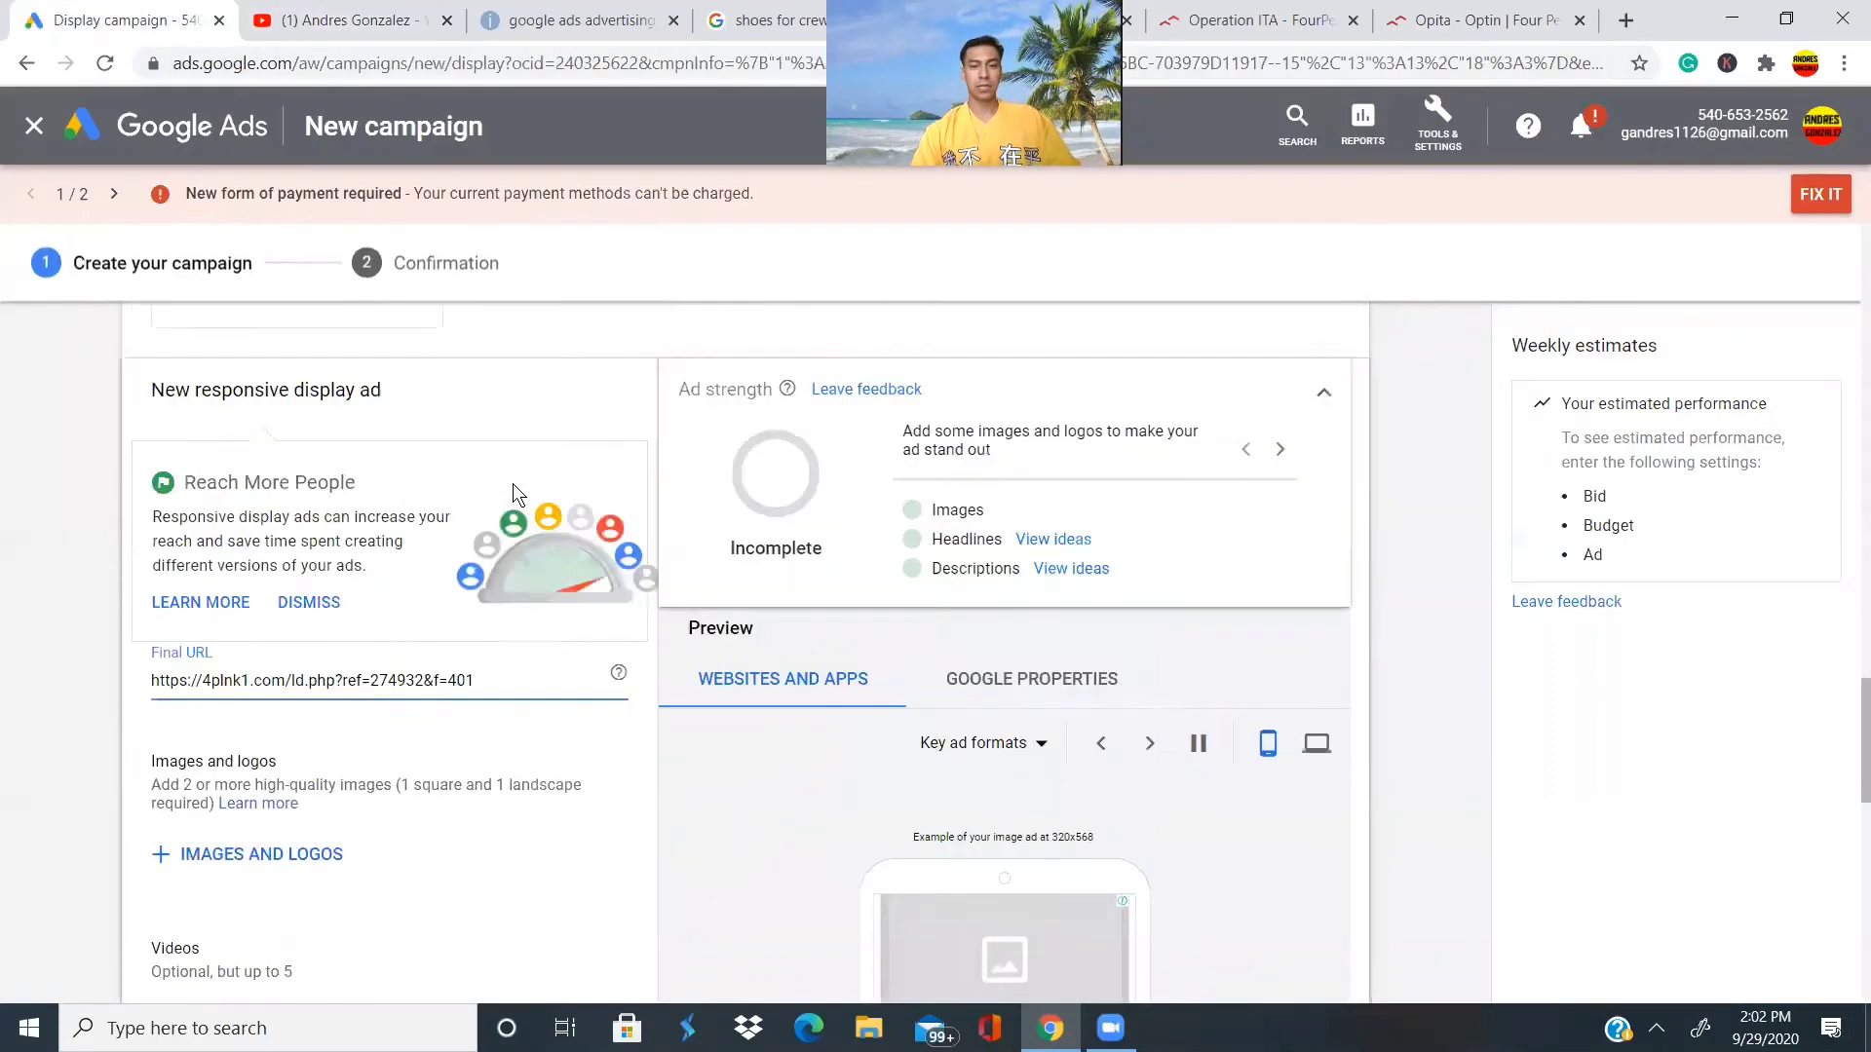
scroll(512, 483, up, 8)
scroll(513, 484, down, 12)
scroll(513, 495, down, 15)
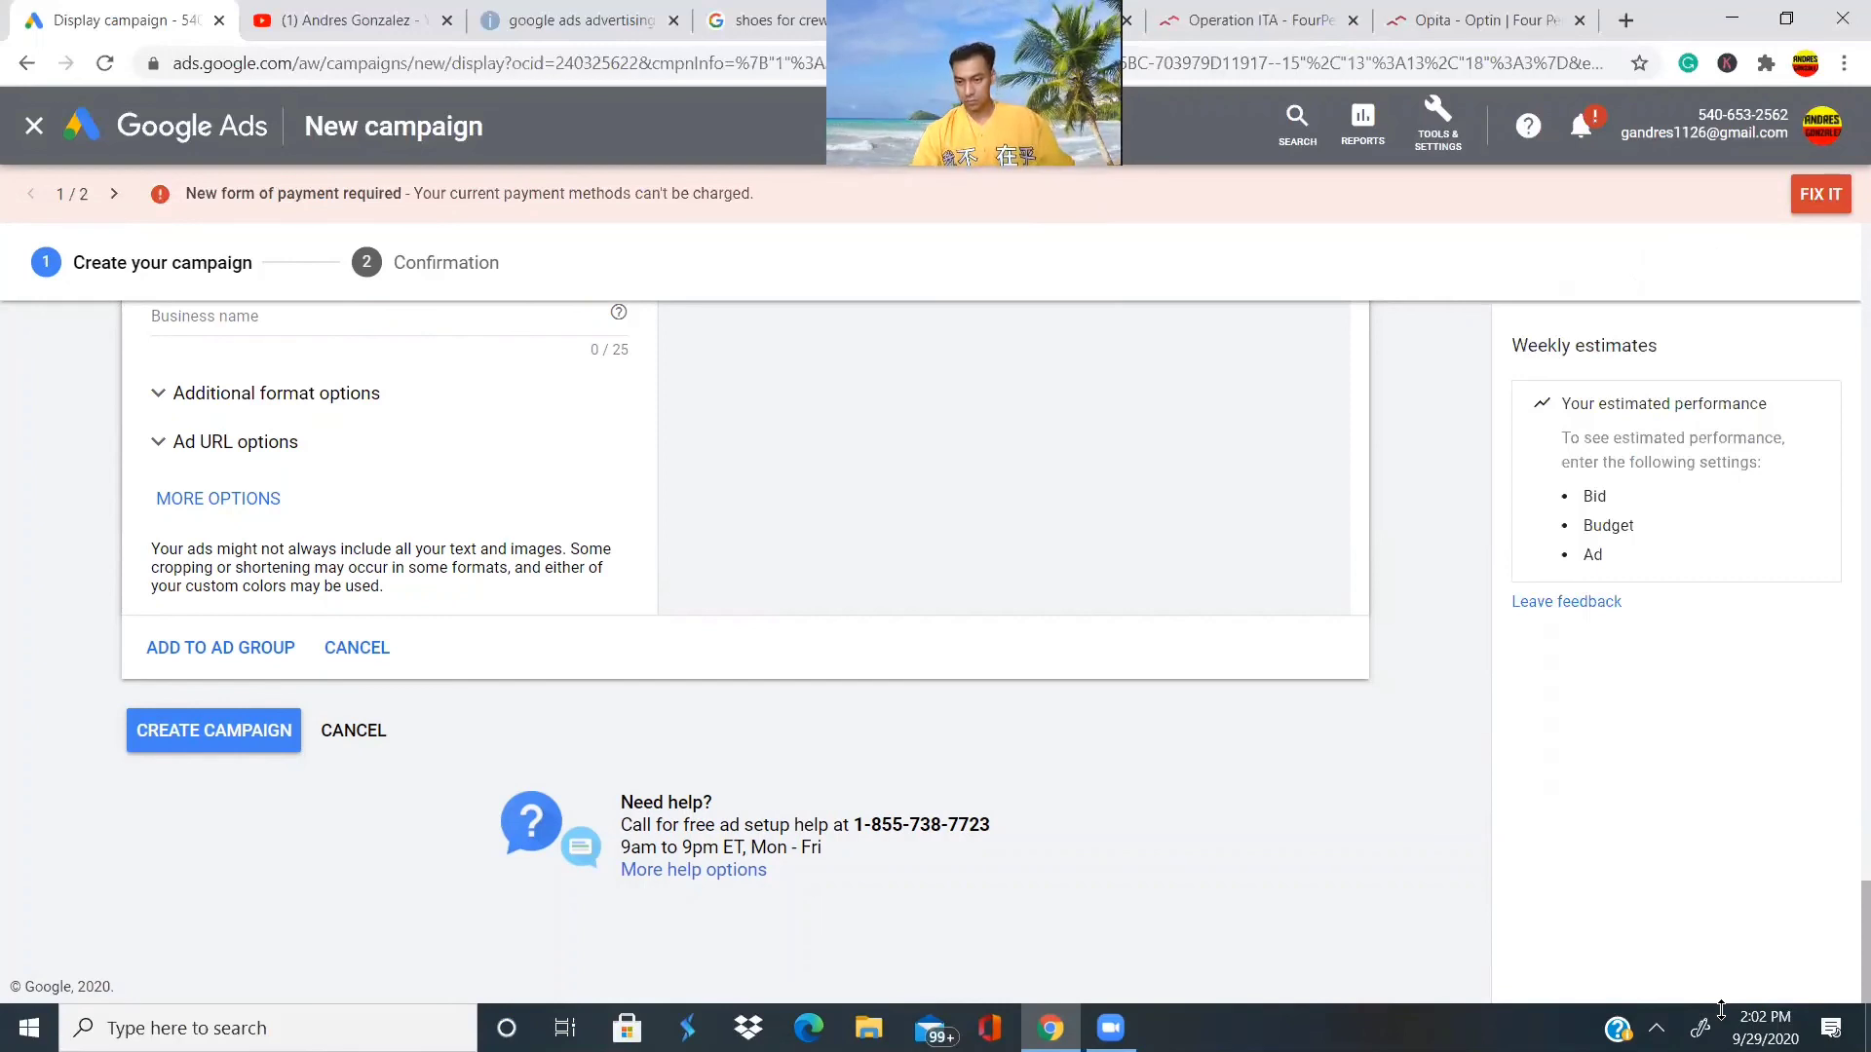
key(ctrl+w)
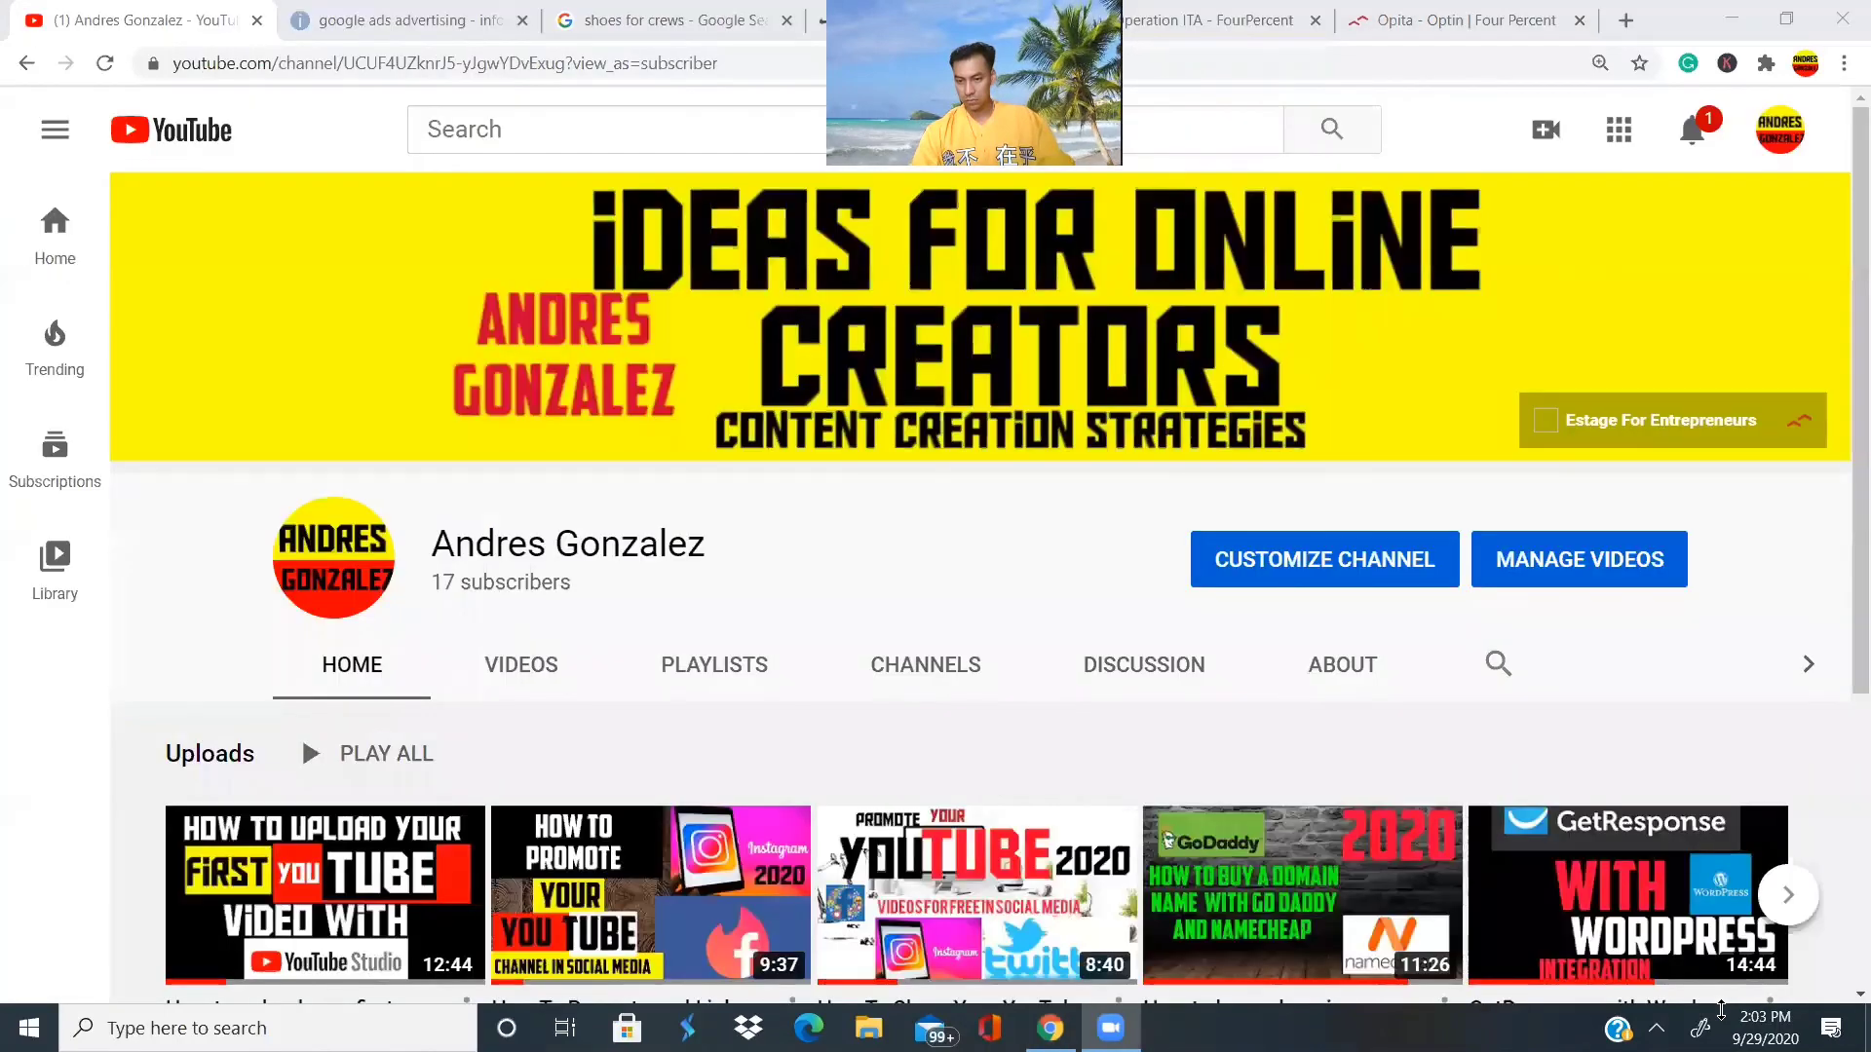